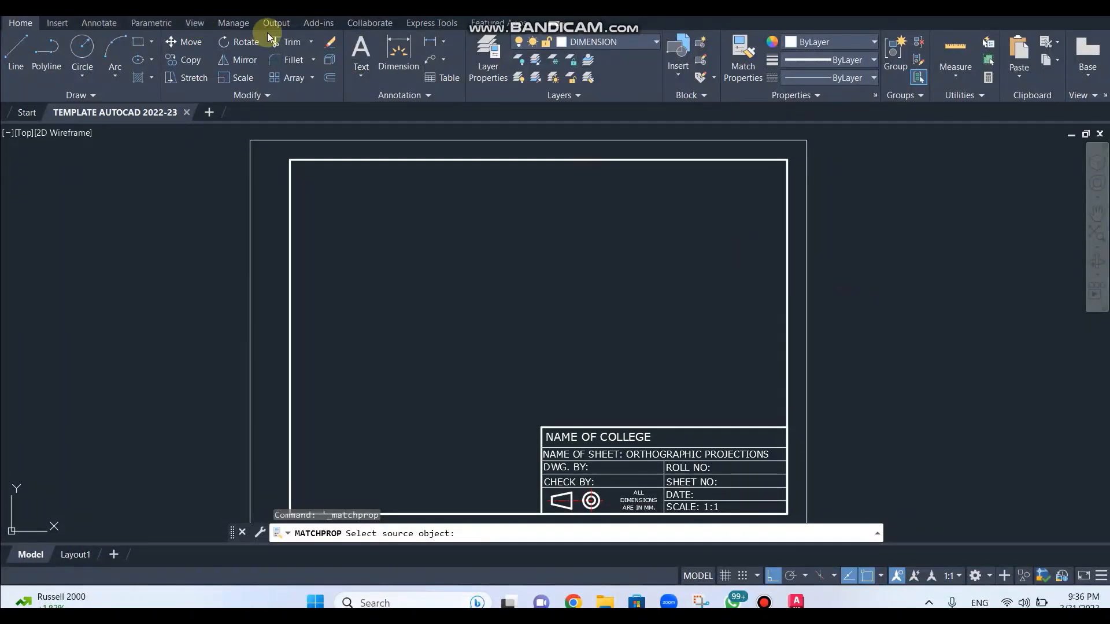
Step: Attach the image "auto" from the desktop's AUTOCAD 2023 folder, with a relative path and on-screen insertion point and scale
left_click(59, 22)
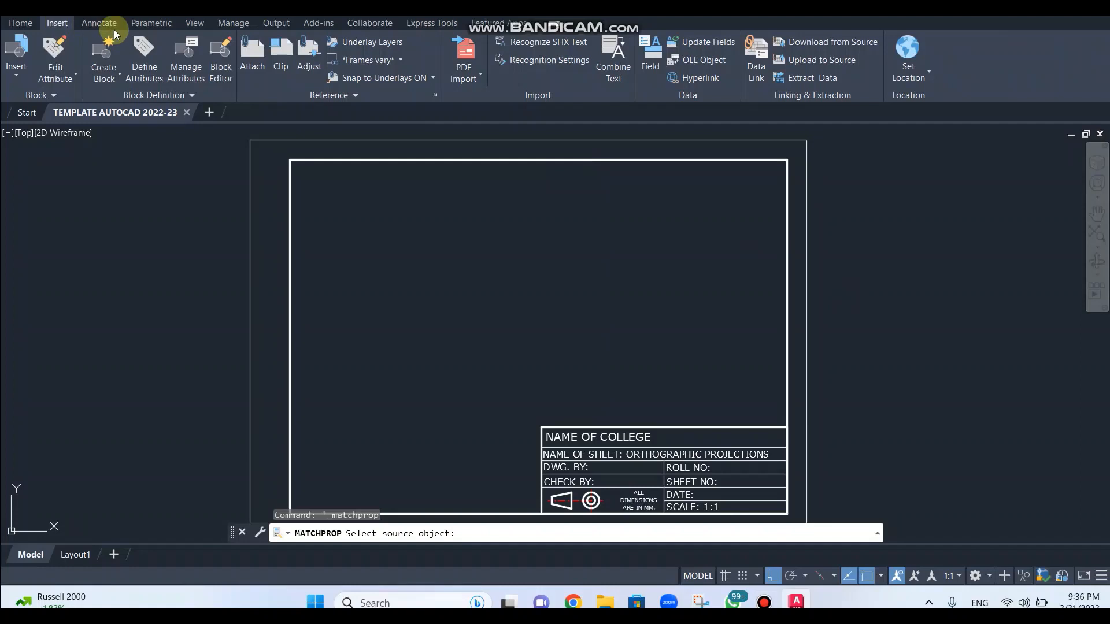
left_click(251, 56)
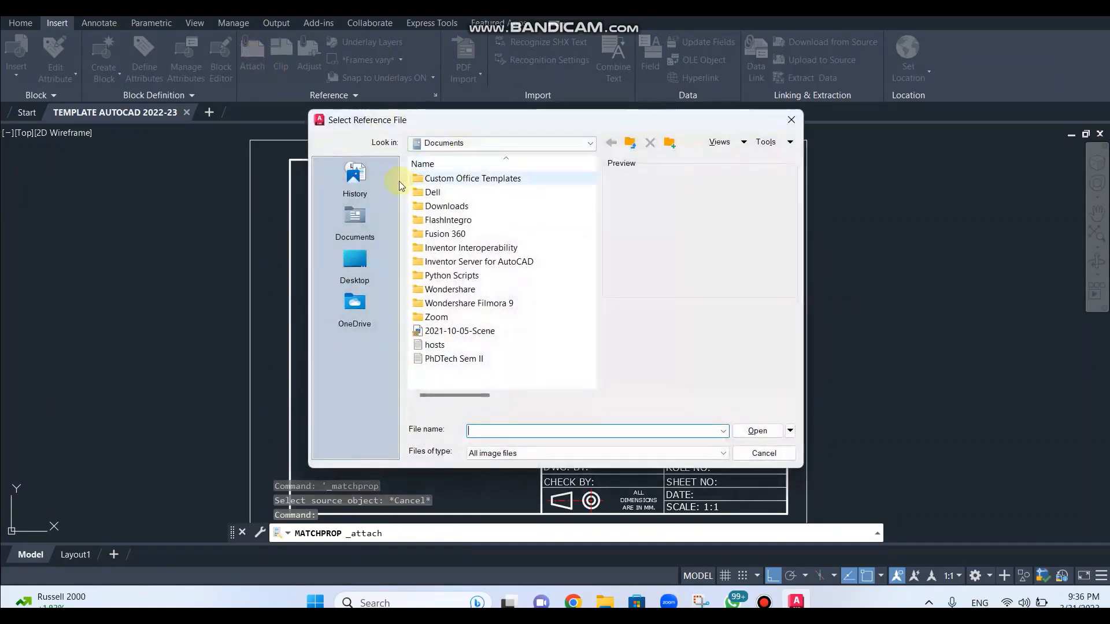
left_click(365, 262)
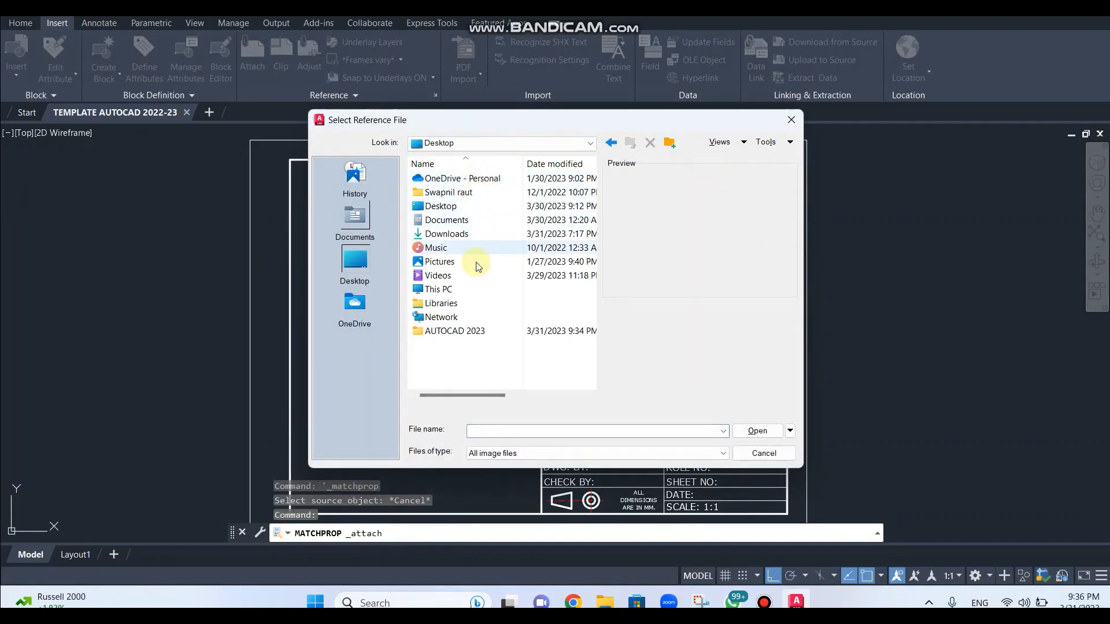
double_click(469, 331)
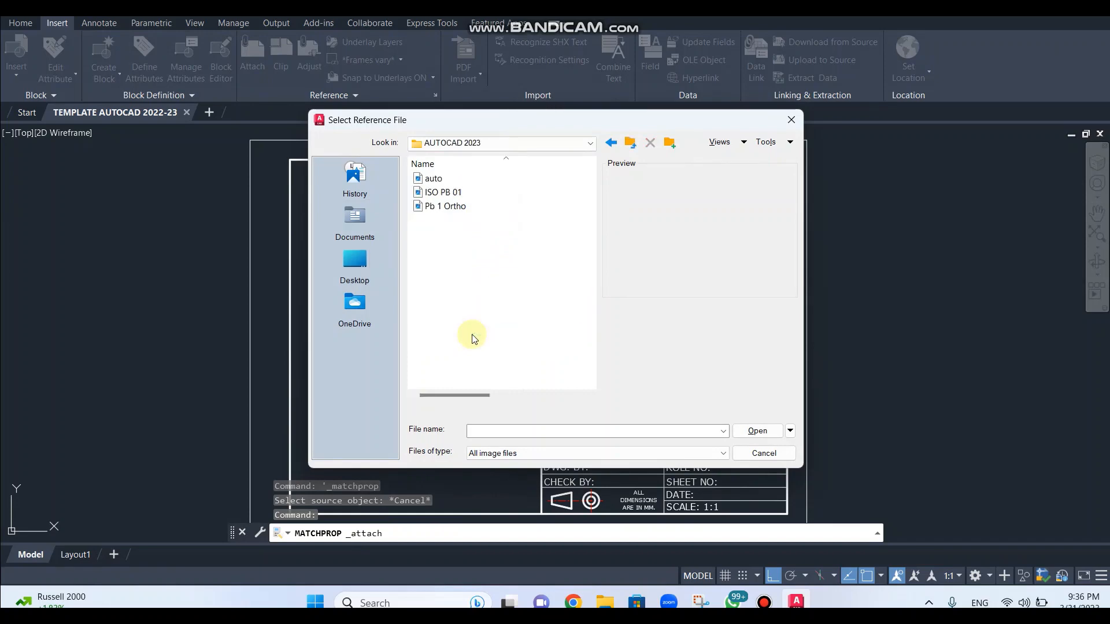
left_click(477, 178)
left_click(756, 431)
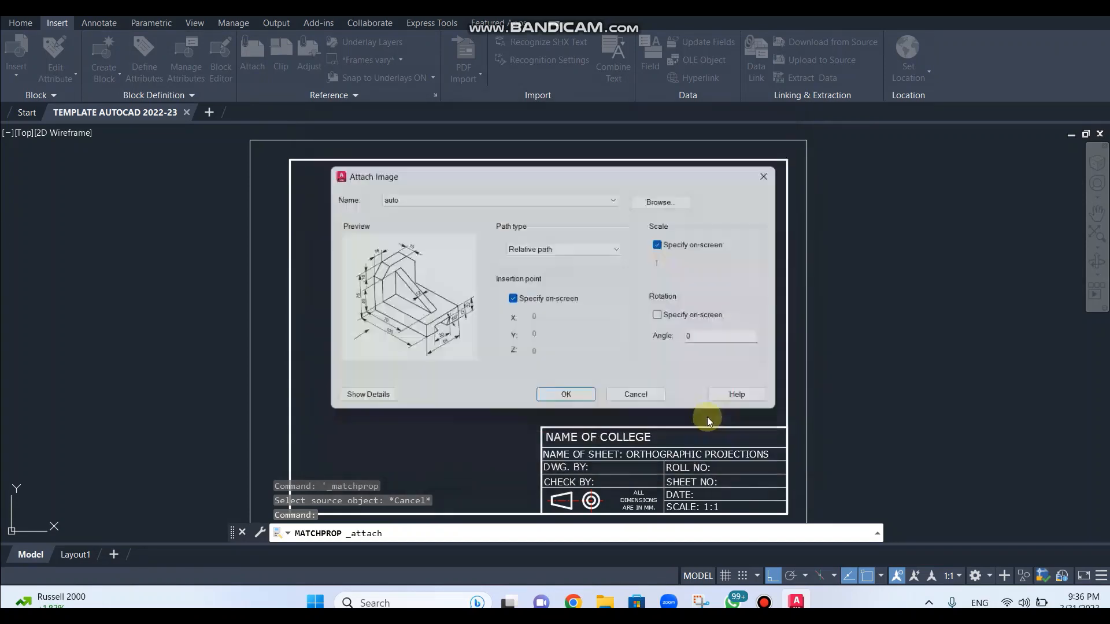
left_click(567, 396)
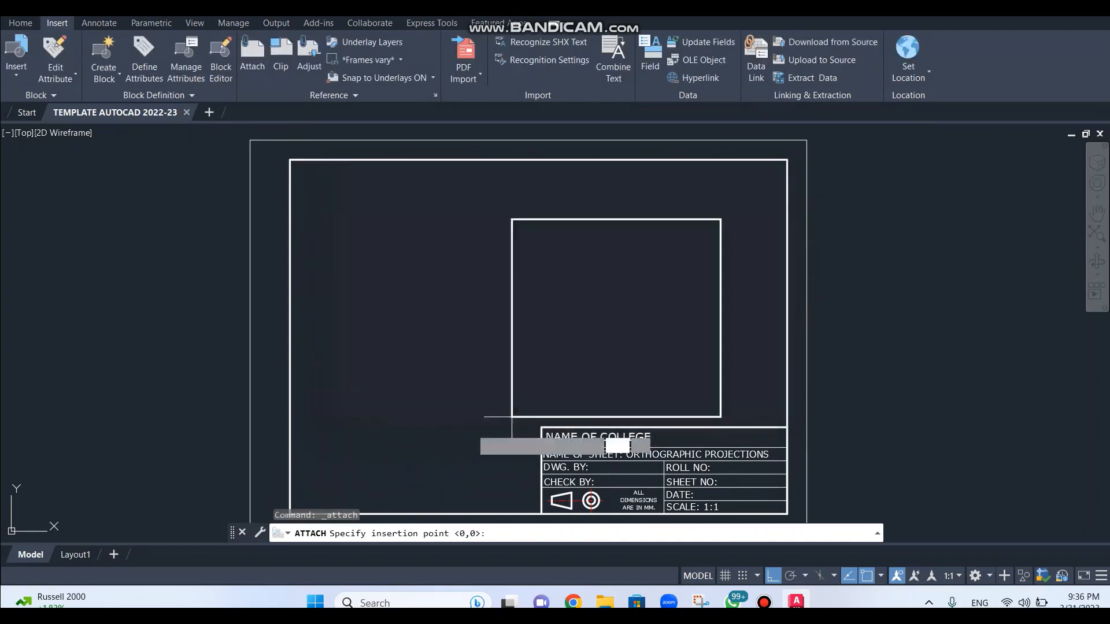
Step: Place the image at the outer sheet border's lower-left corner (0,0) with a scale factor of 0.75
scroll(257, 519, "down", 4)
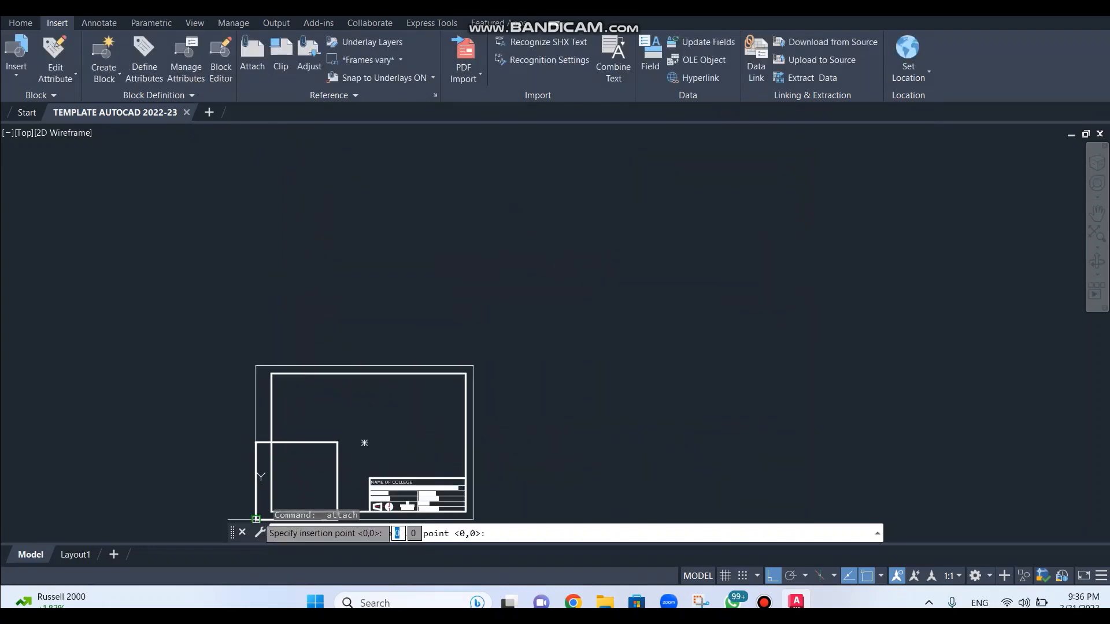
left_click(256, 520)
type("0.")
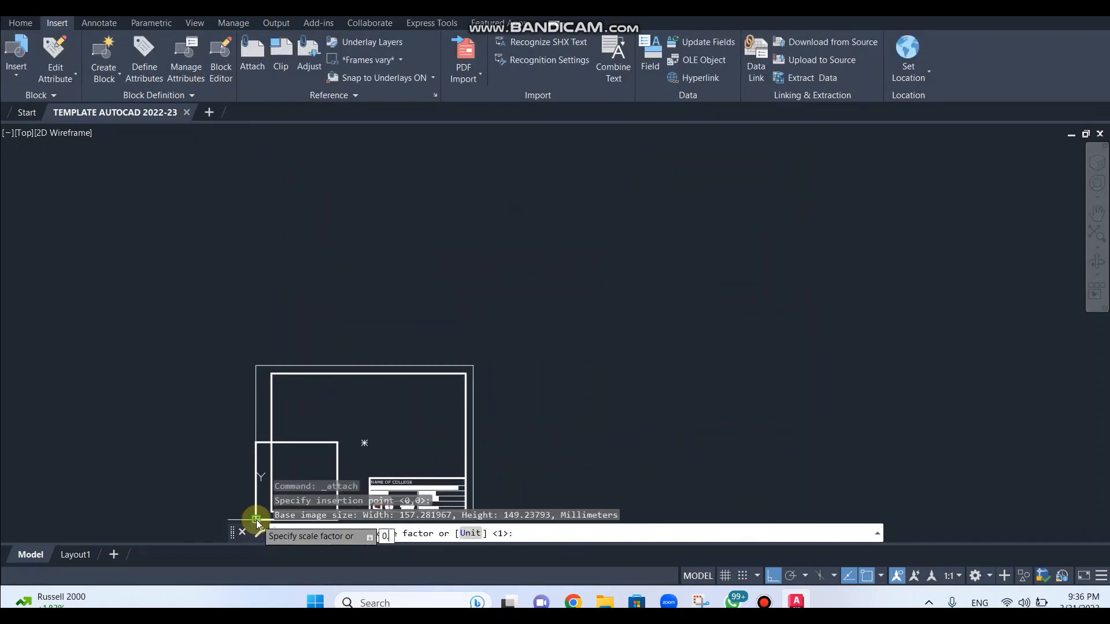
type("75")
key("Return")
Step: Examine the attached isometric drawing and its dimensions up close
scroll(288, 433, "up", 2)
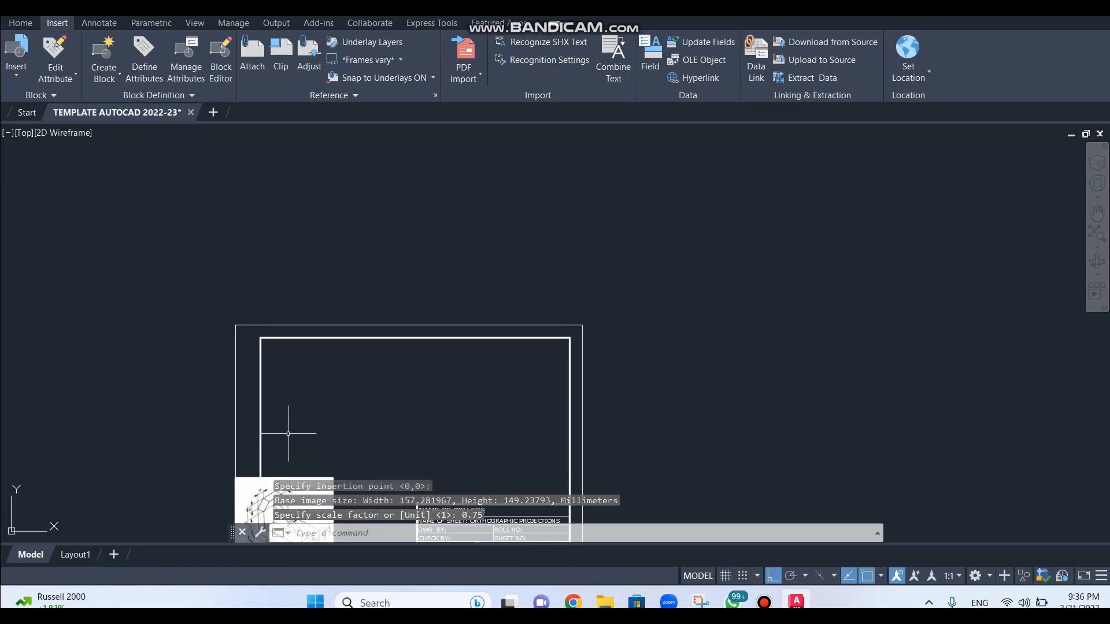
scroll(288, 433, "up", 4)
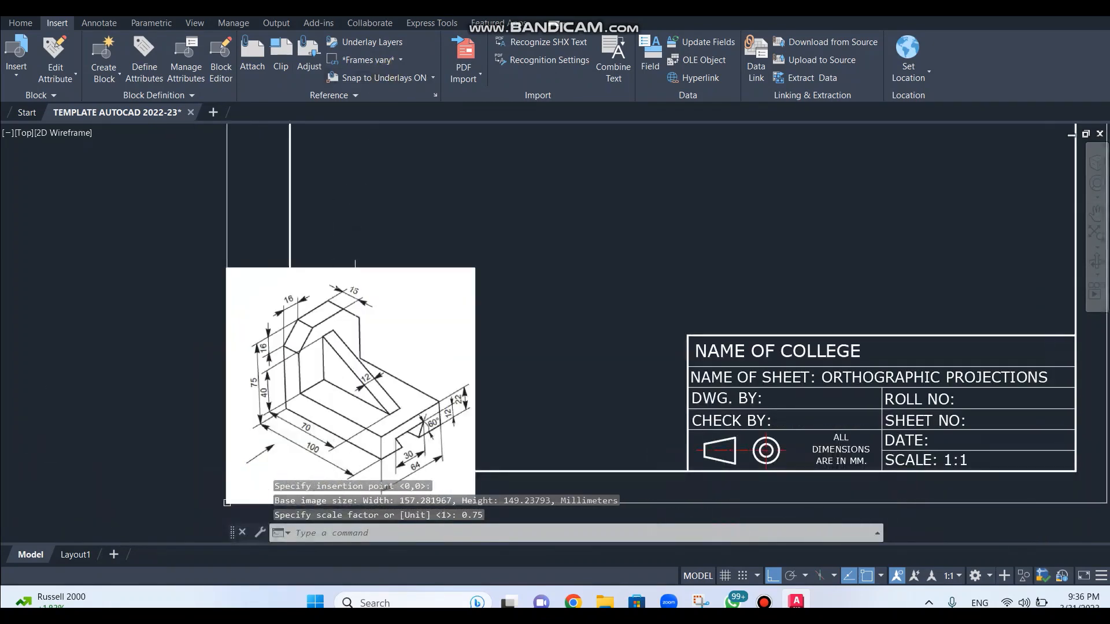
scroll(358, 299, "up", 3)
scroll(359, 301, "down", 2)
scroll(357, 310, "up", 1)
middle_click_drag(355, 312, 403, 182)
scroll(347, 188, "down", 3)
scroll(410, 176, "up", 2)
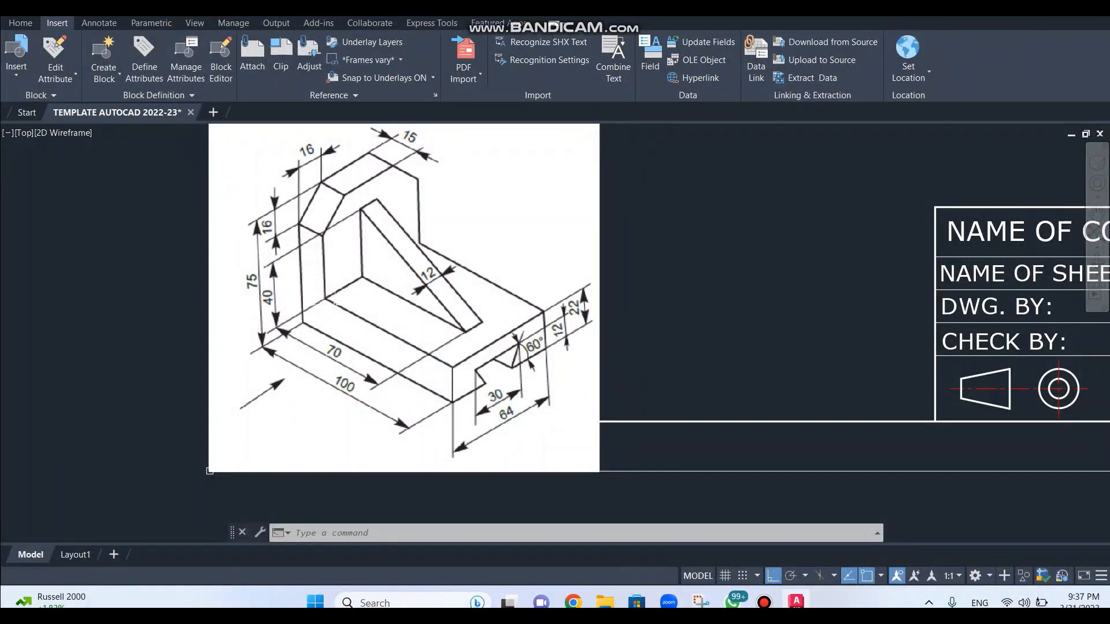
Step: Attach the image "Pb 1 Ortho" over the first image at the sheet's lower-left corner with a scale factor of 0.75
left_click(264, 66)
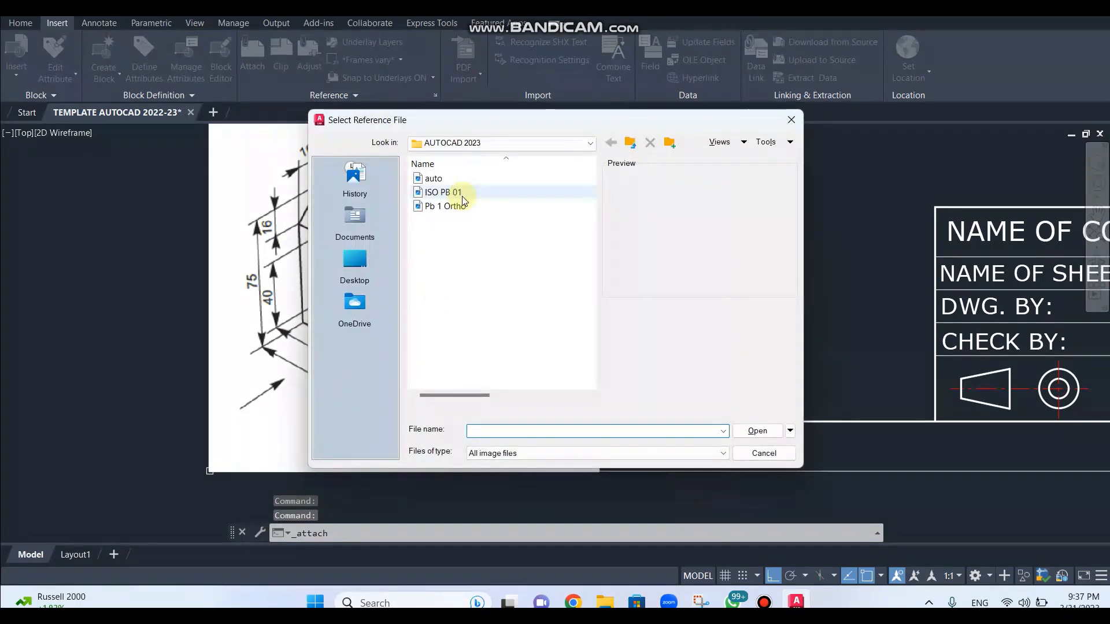
left_click(460, 206)
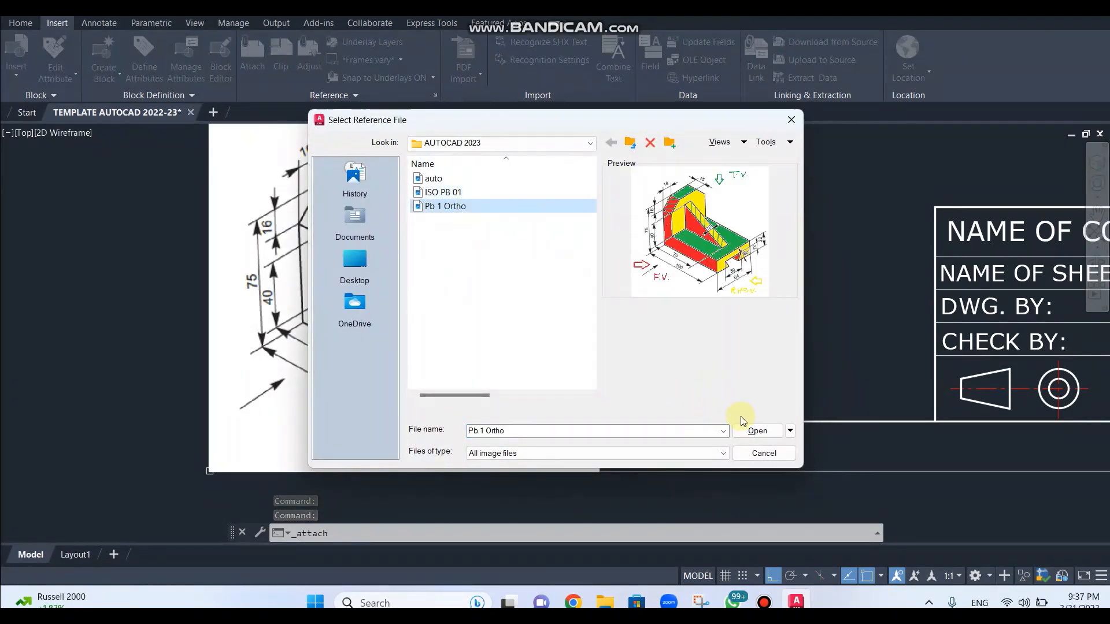
left_click(762, 430)
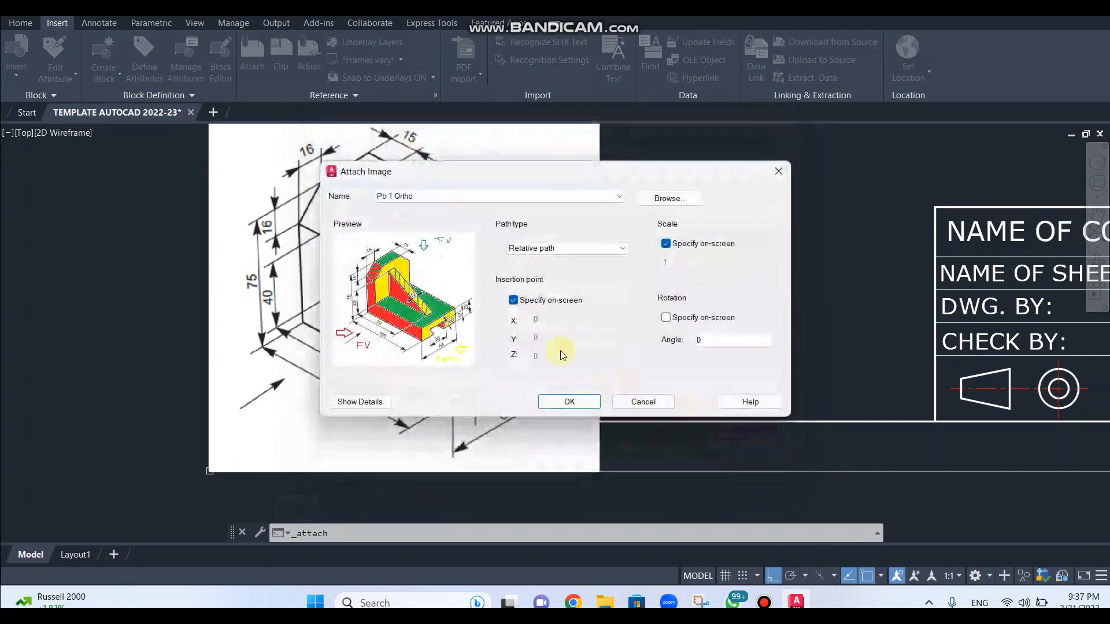
left_click(569, 401)
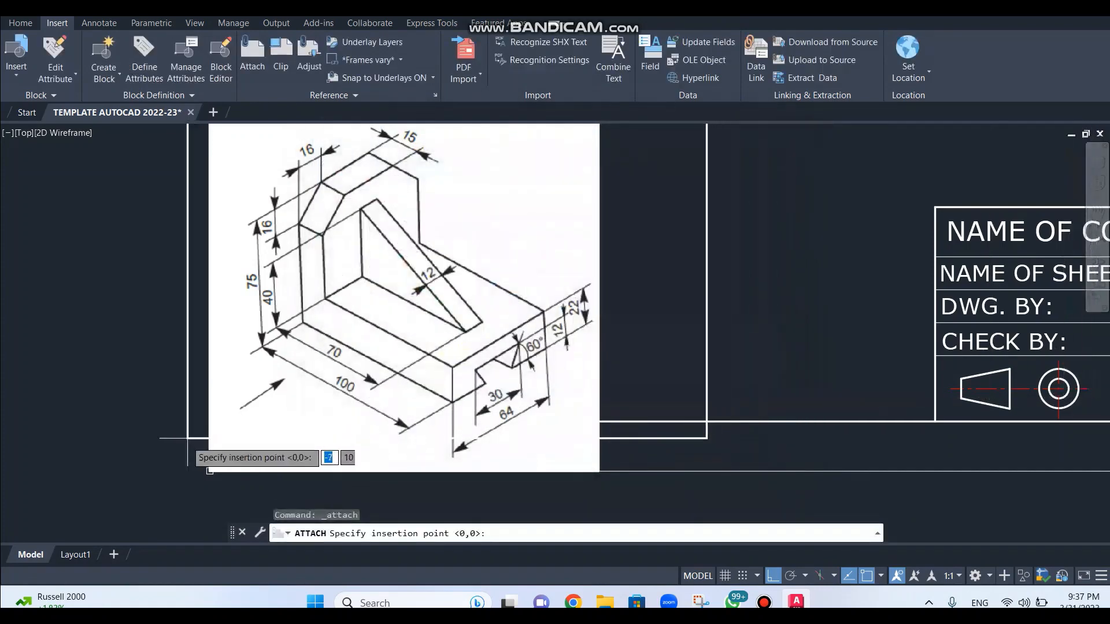
left_click(209, 472)
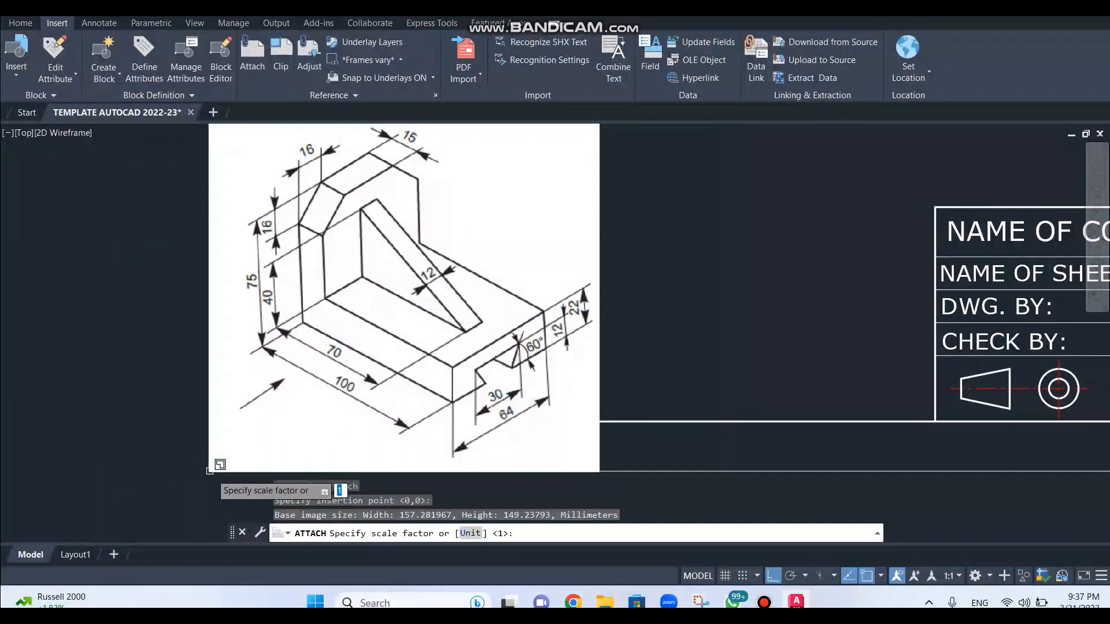
type("0.75")
key("Return")
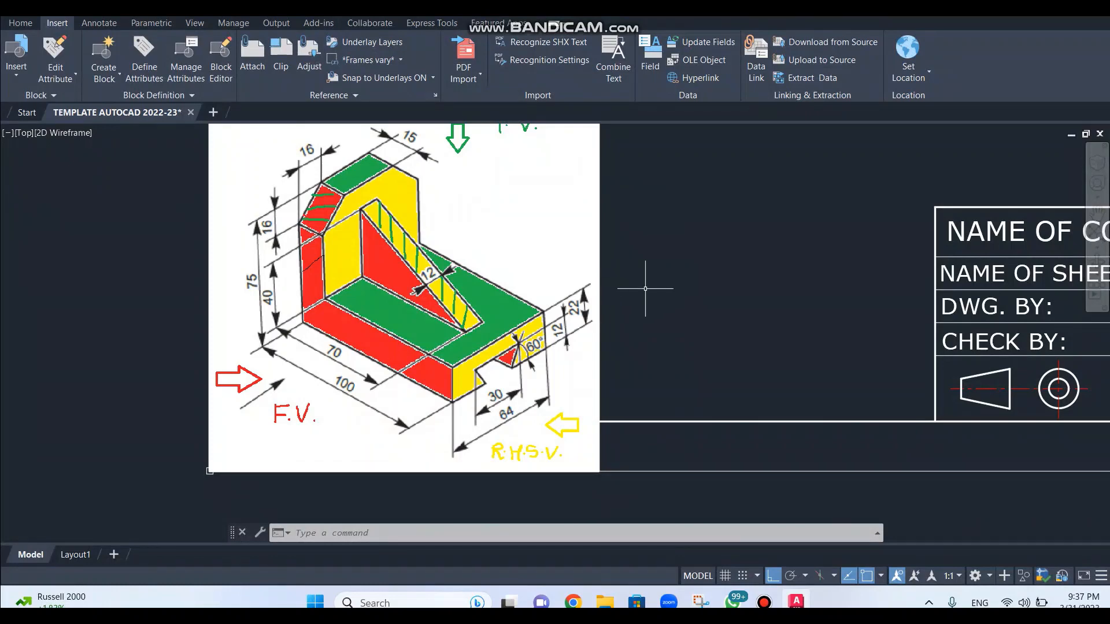
Step: Create a new layer in the Layer Properties Manager
scroll(769, 301, "down", 4)
mouse_move(768, 255)
middle_mouse_down()
mouse_move(584, 347)
mouse_move(485, 351)
mouse_move(473, 363)
middle_mouse_up()
scroll(722, 282, "down", 2)
scroll(485, 352, "up", 2)
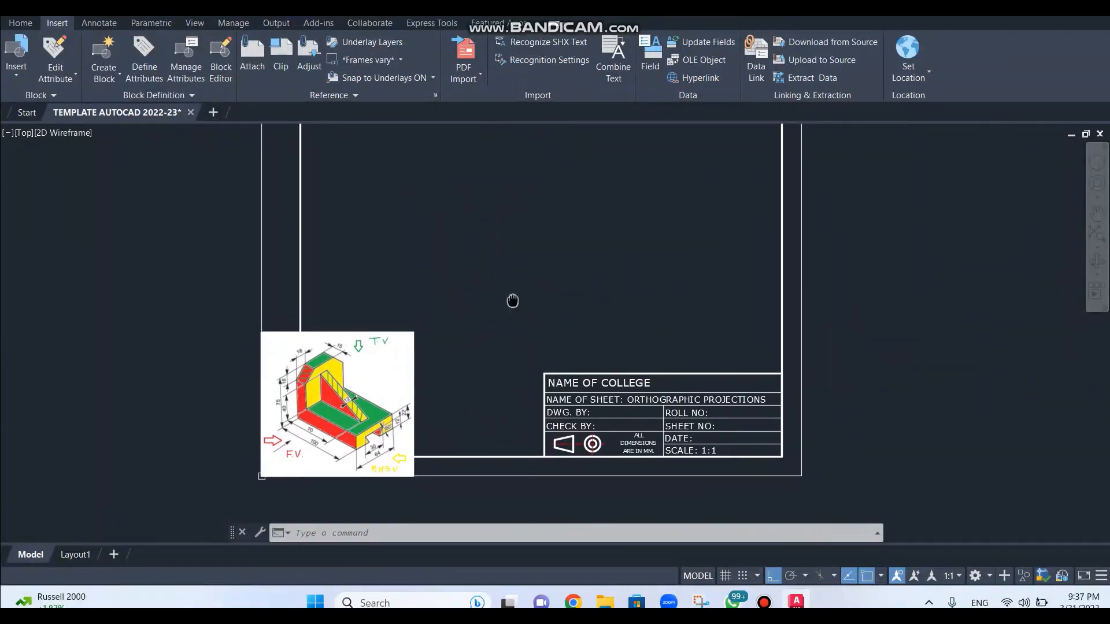
mouse_move(508, 303)
middle_mouse_down()
mouse_move(493, 354)
mouse_move(493, 339)
middle_mouse_up()
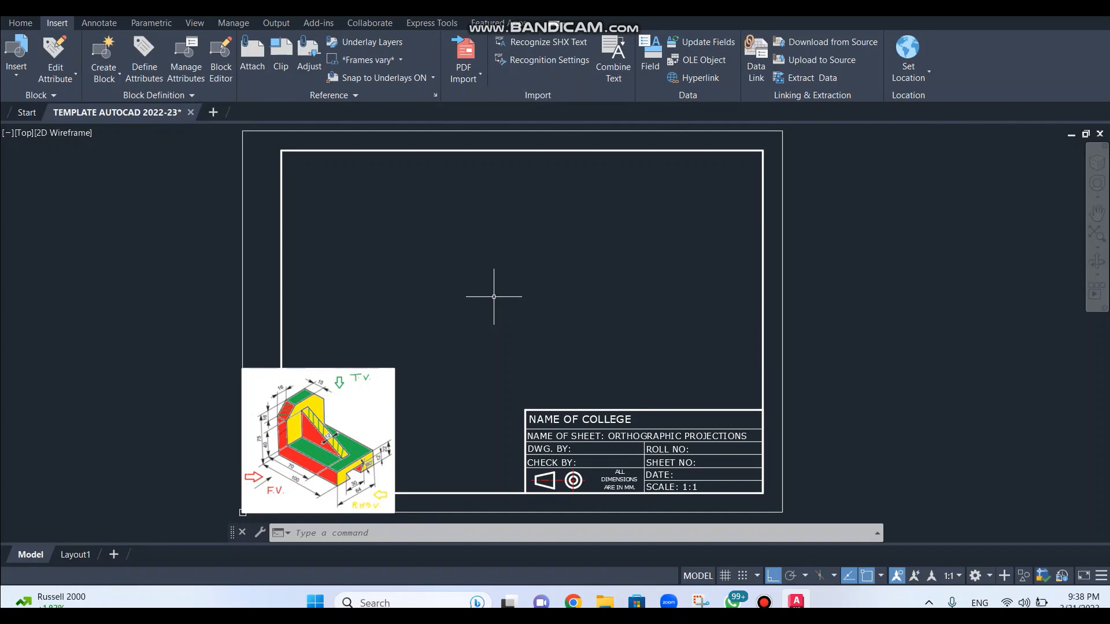
left_click(20, 23)
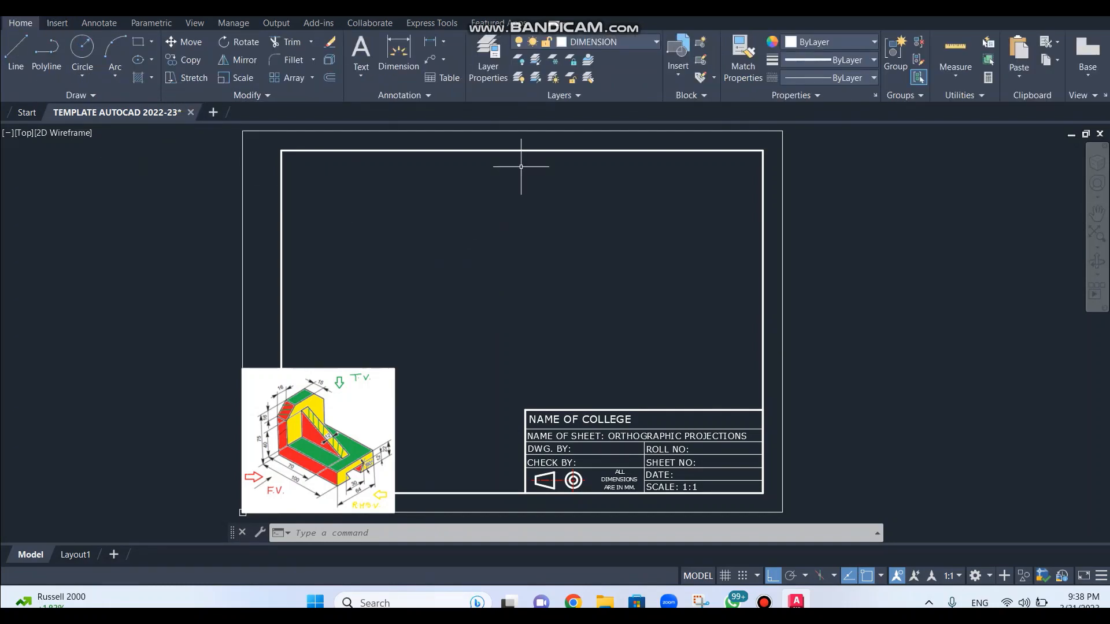
left_click(605, 41)
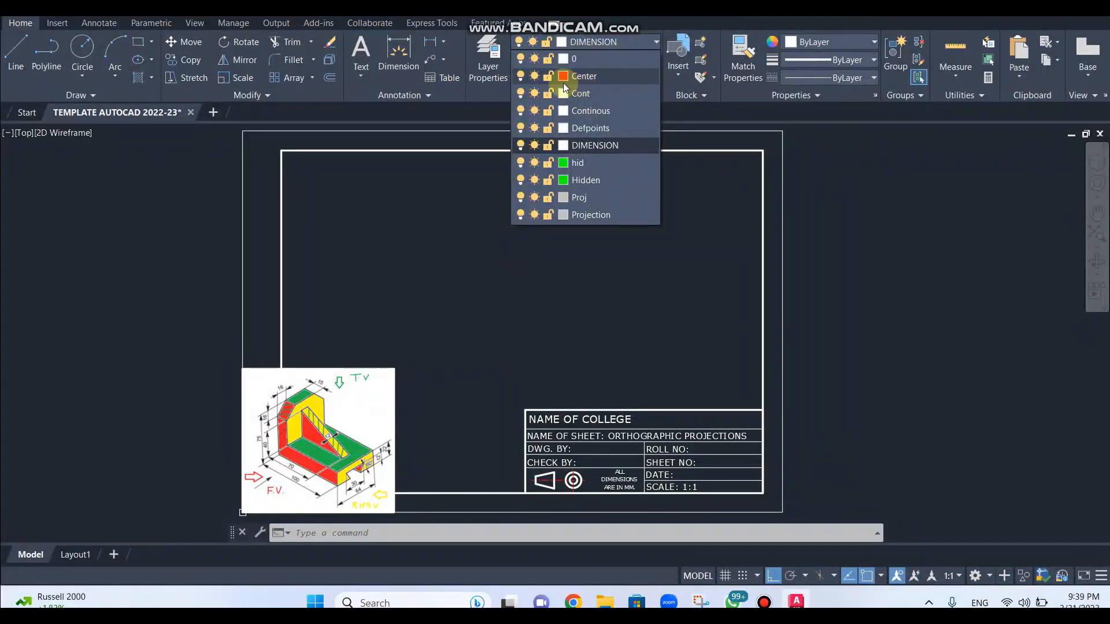
left_click(491, 75)
left_click(490, 74)
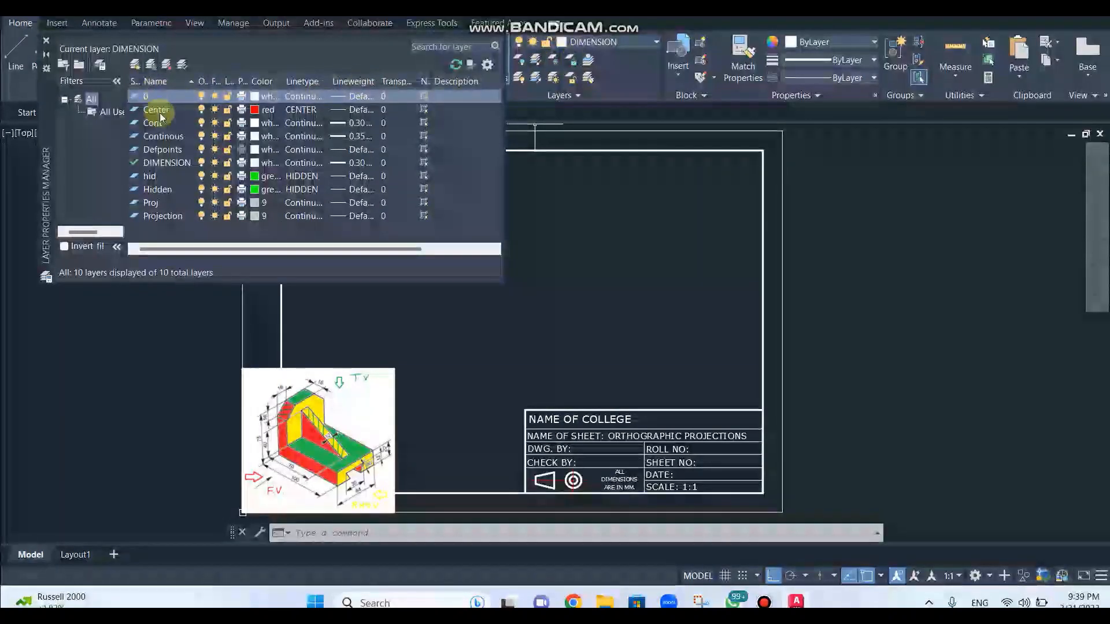
left_click(134, 65)
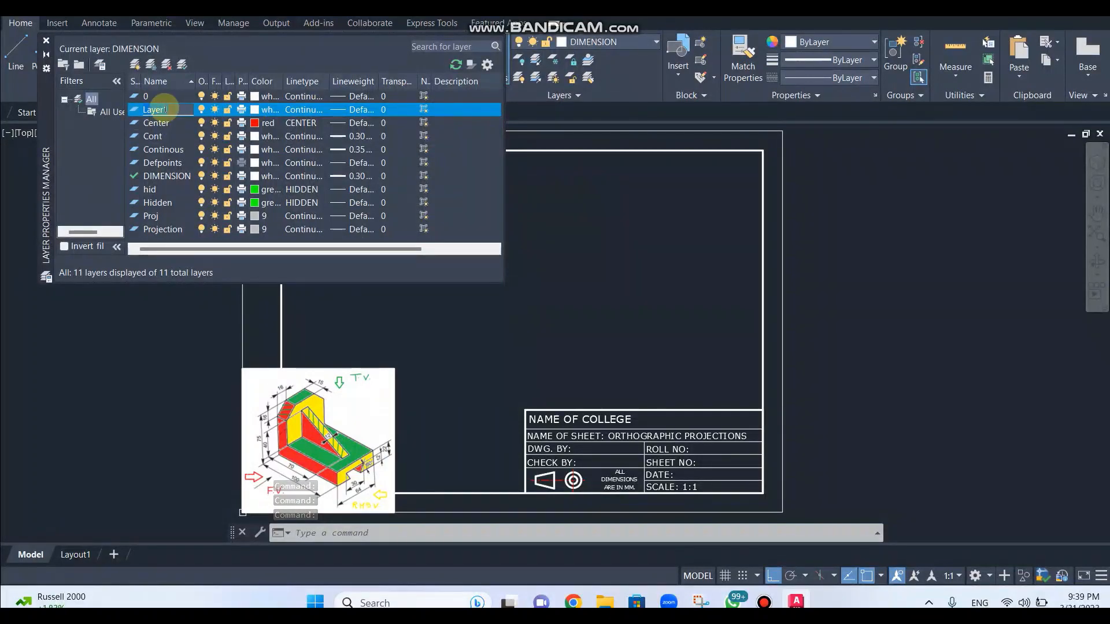
Step: Set the new layer's colour to index colour 111
left_click(255, 109)
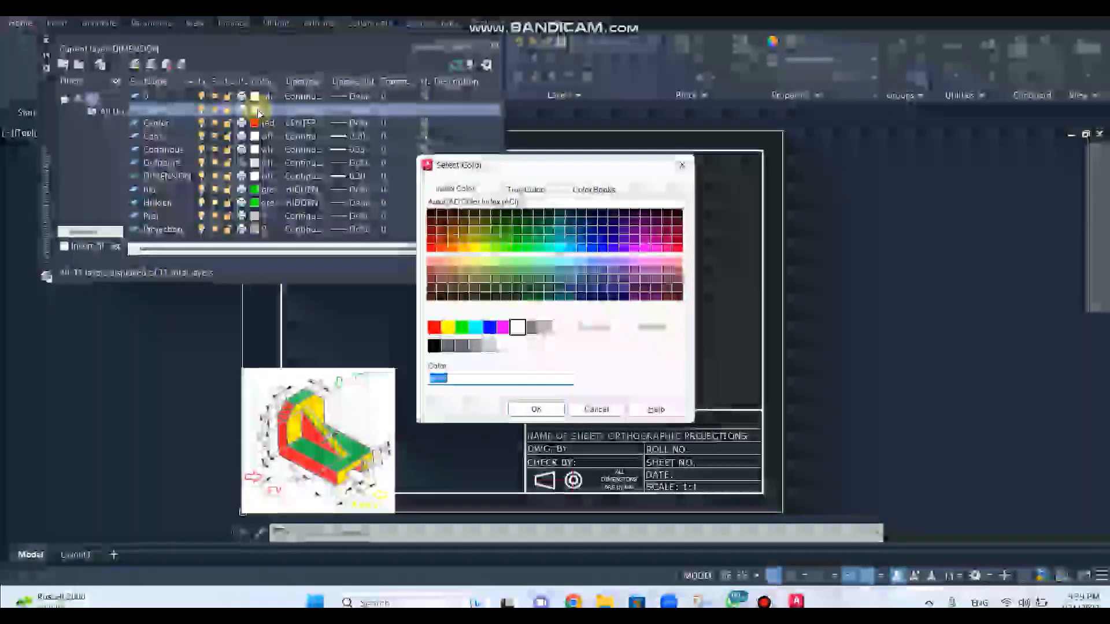
left_click(539, 262)
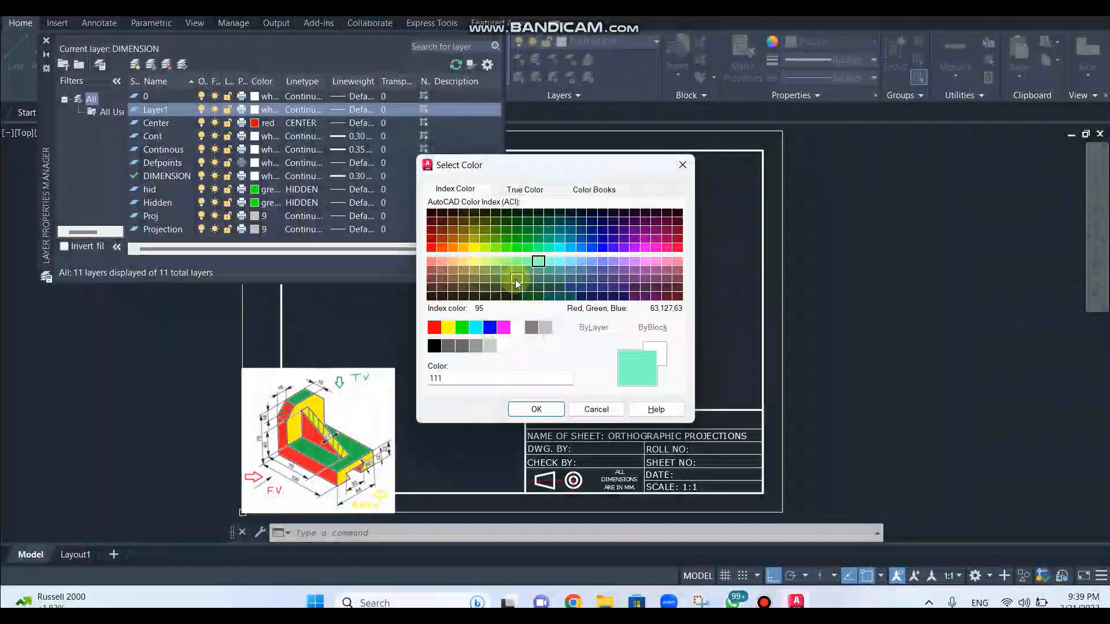
left_click(531, 408)
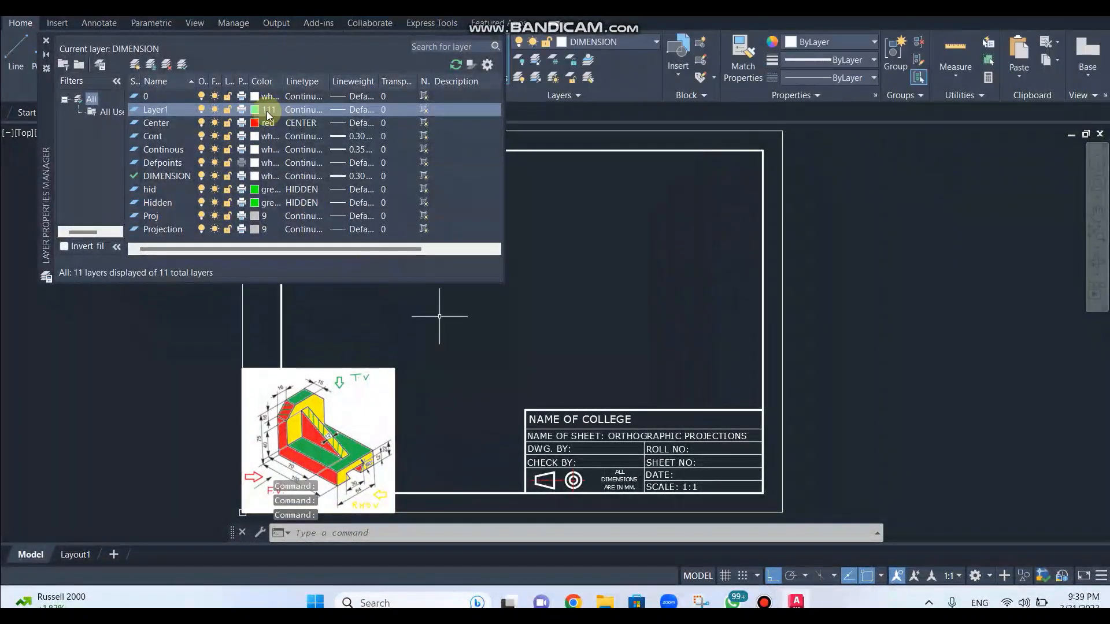
Step: Load the HIDDEN2 linetype from acad.lin and assign it to the new layer
left_click(306, 110)
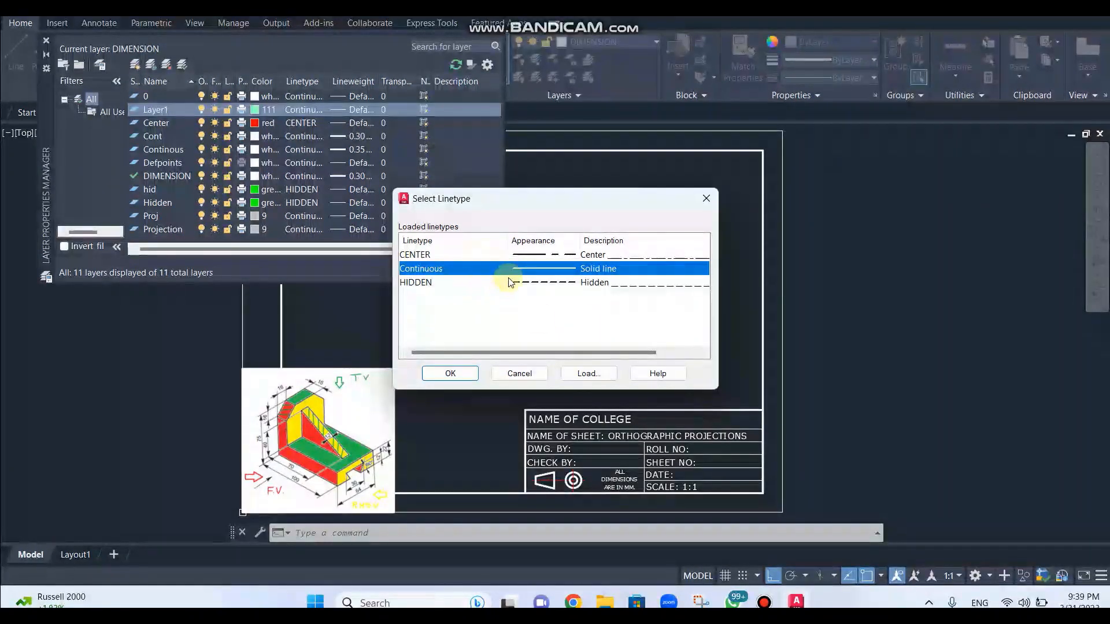
left_click(588, 373)
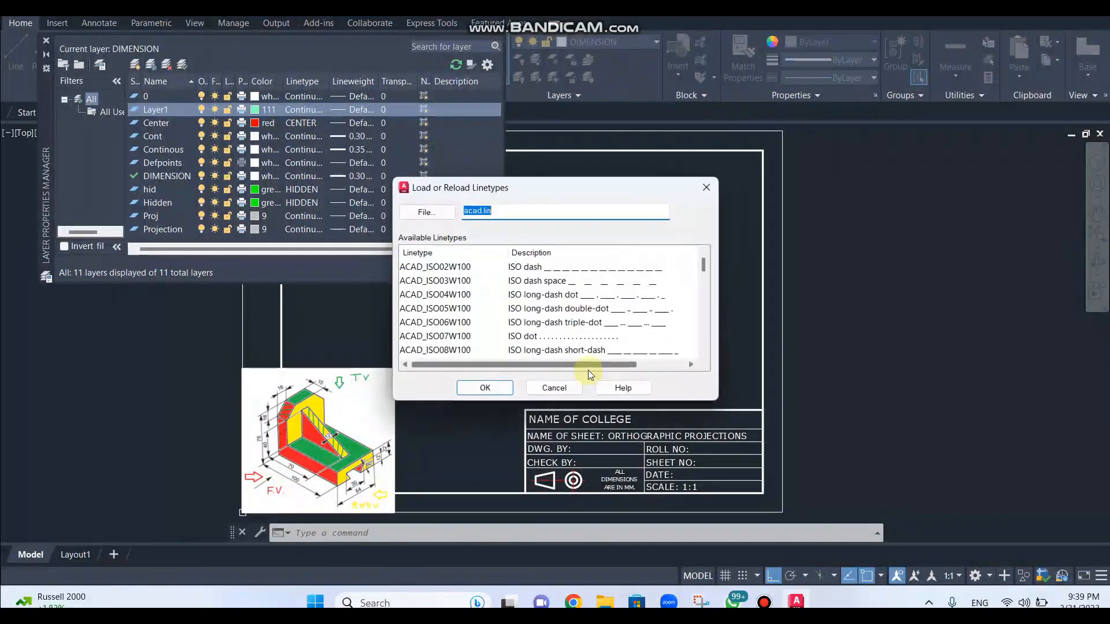
scroll(552, 280, "down", 8)
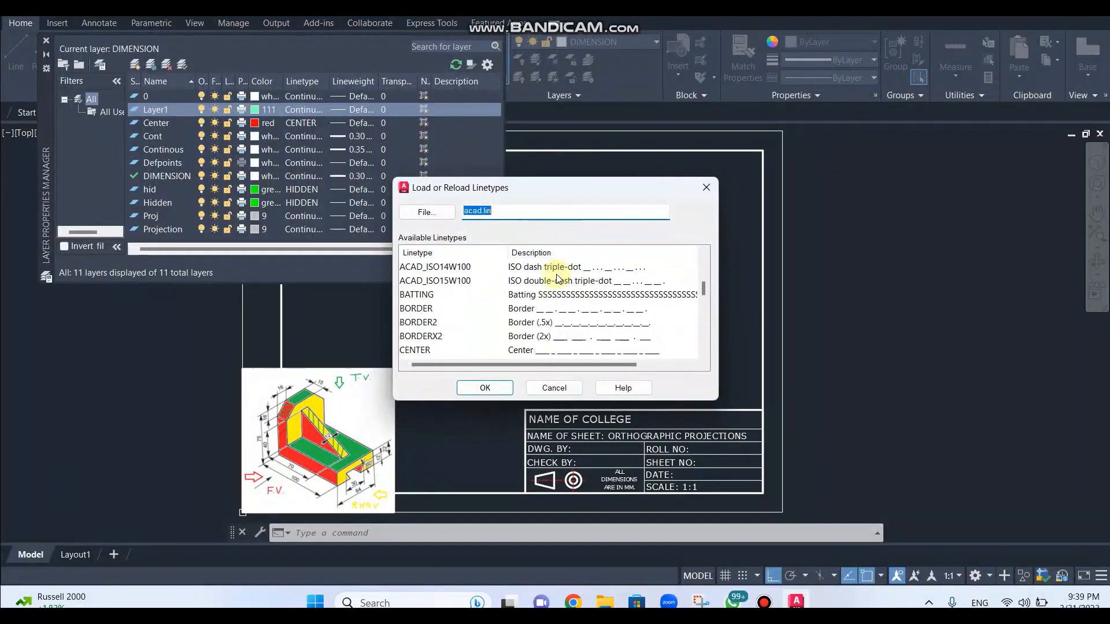
scroll(558, 279, "up", 7)
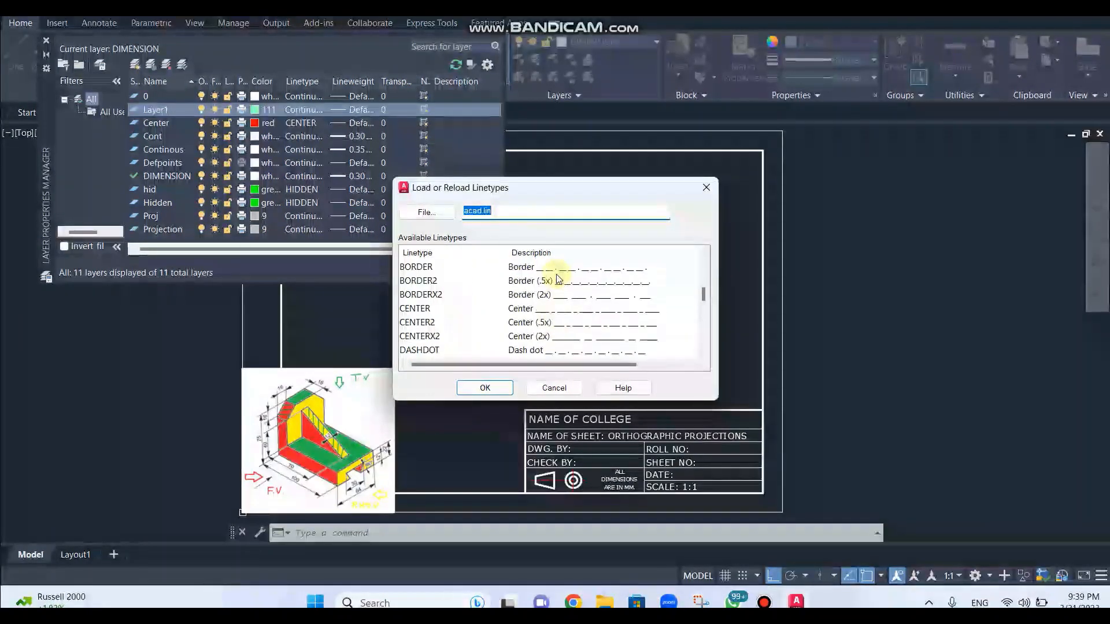
scroll(558, 279, "down", 7)
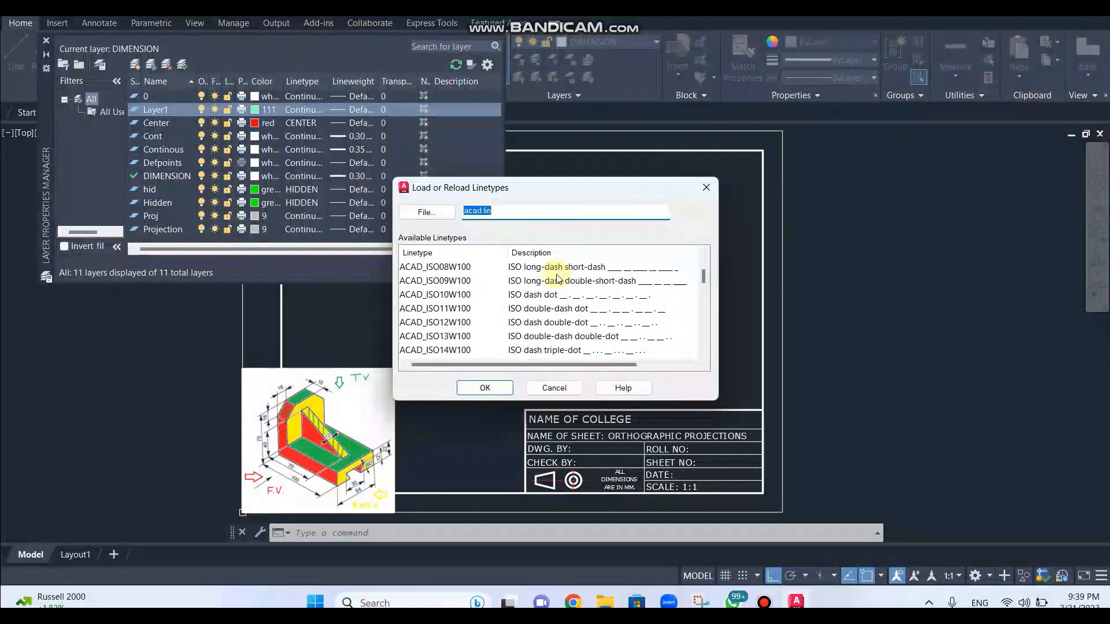
scroll(558, 279, "up", 2)
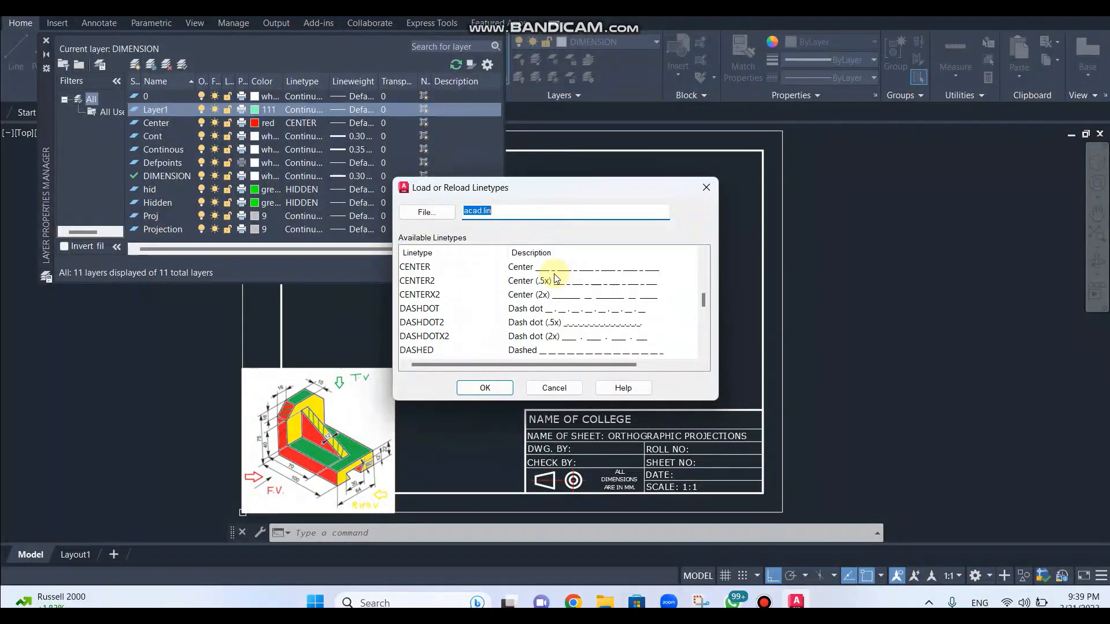
scroll(549, 278, "down", 6)
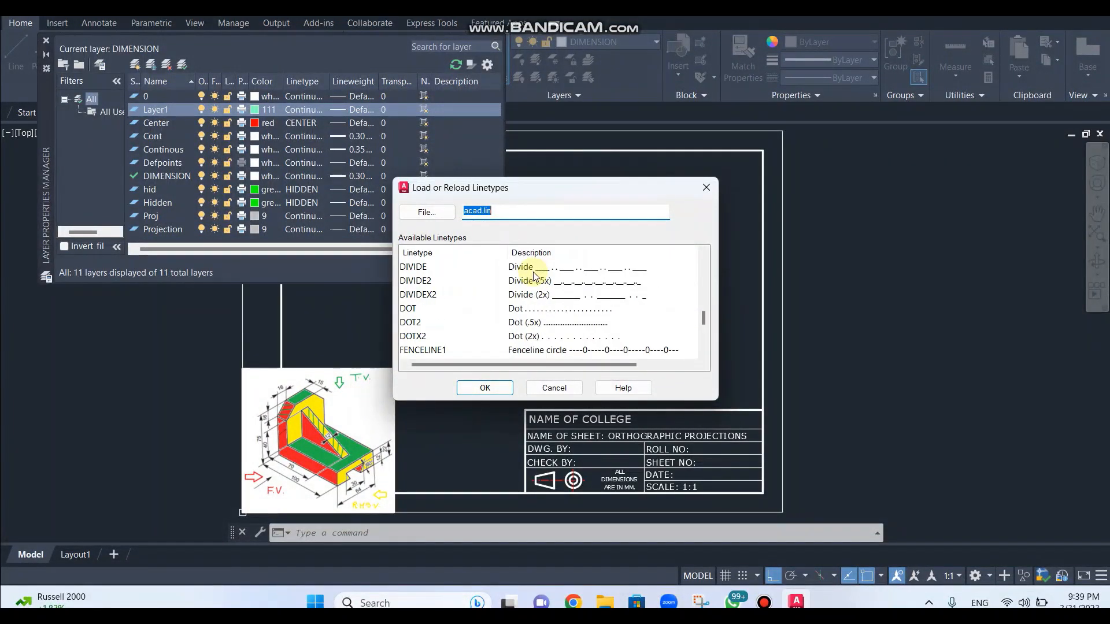
left_click(487, 389)
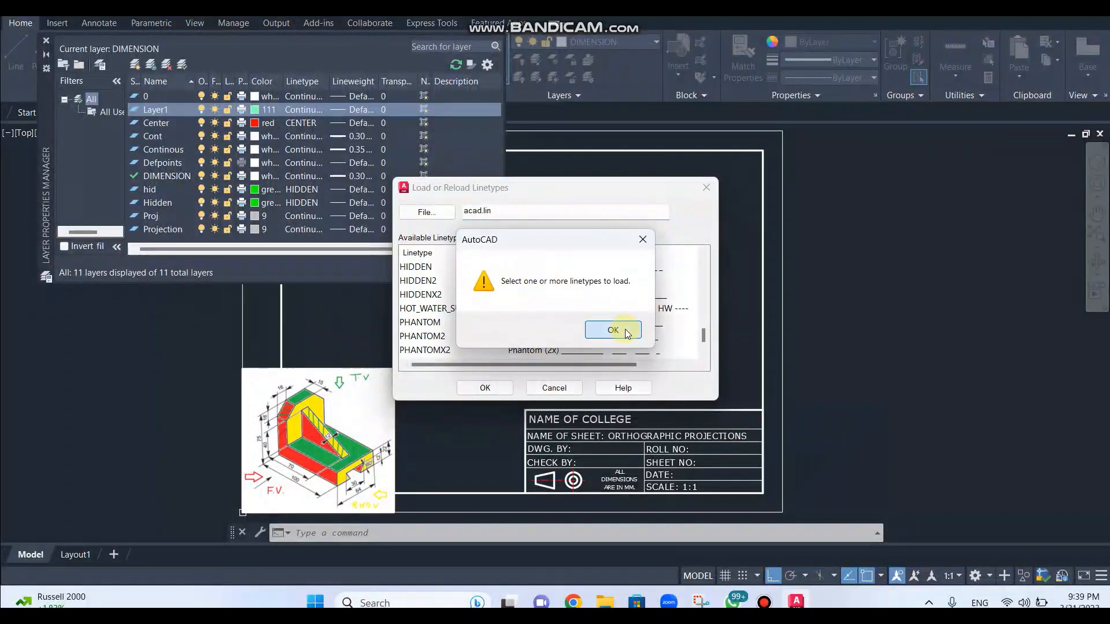
left_click(626, 328)
scroll(528, 288, "up", 1)
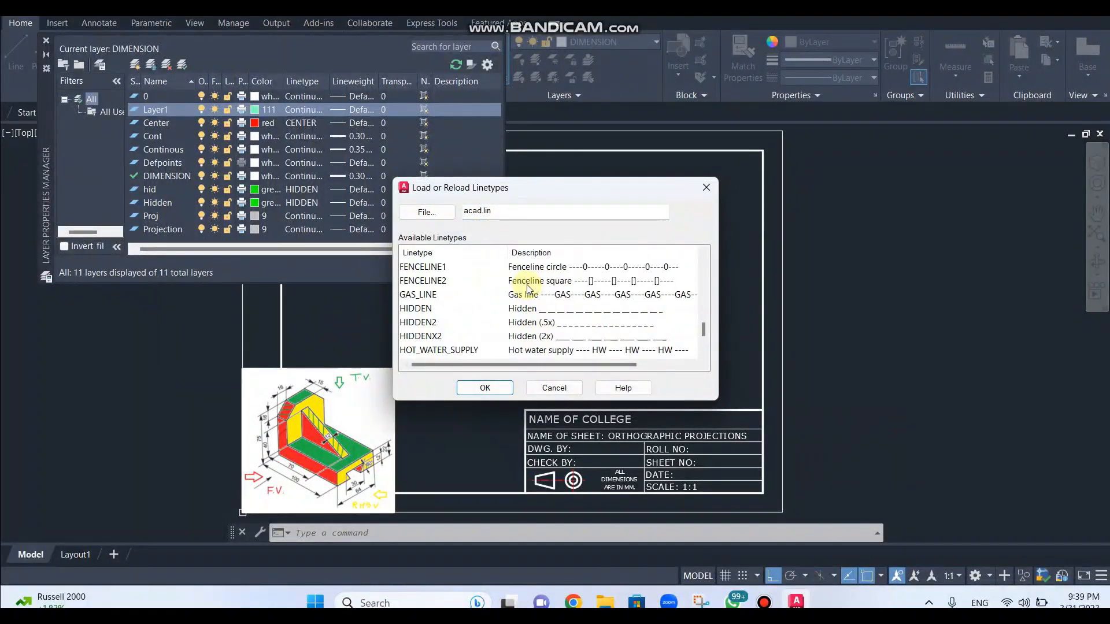
left_click(521, 324)
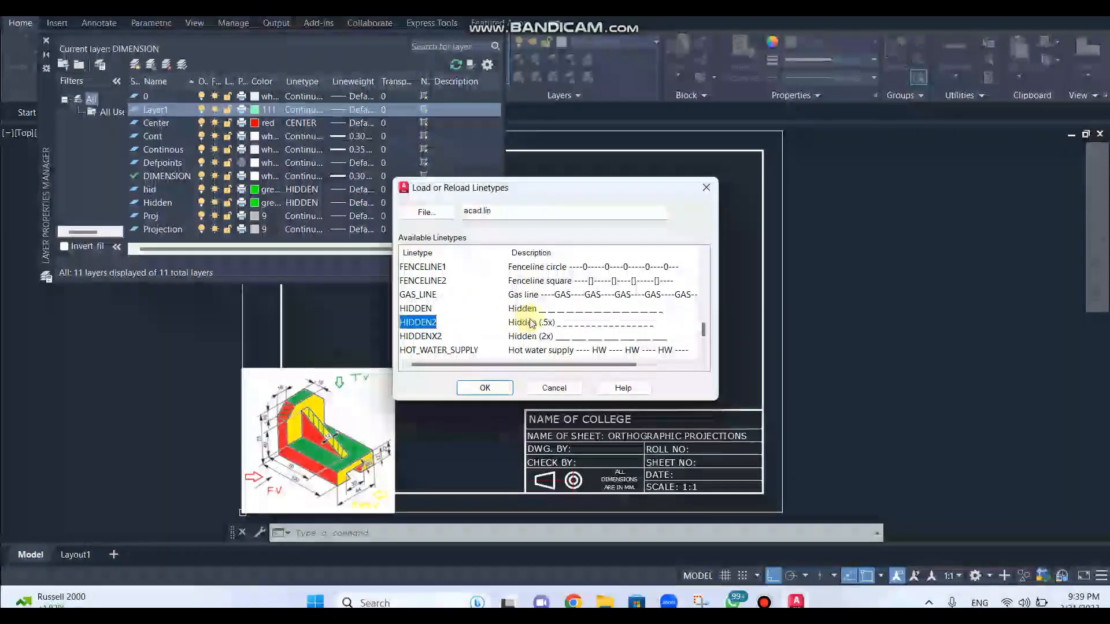
left_click(485, 388)
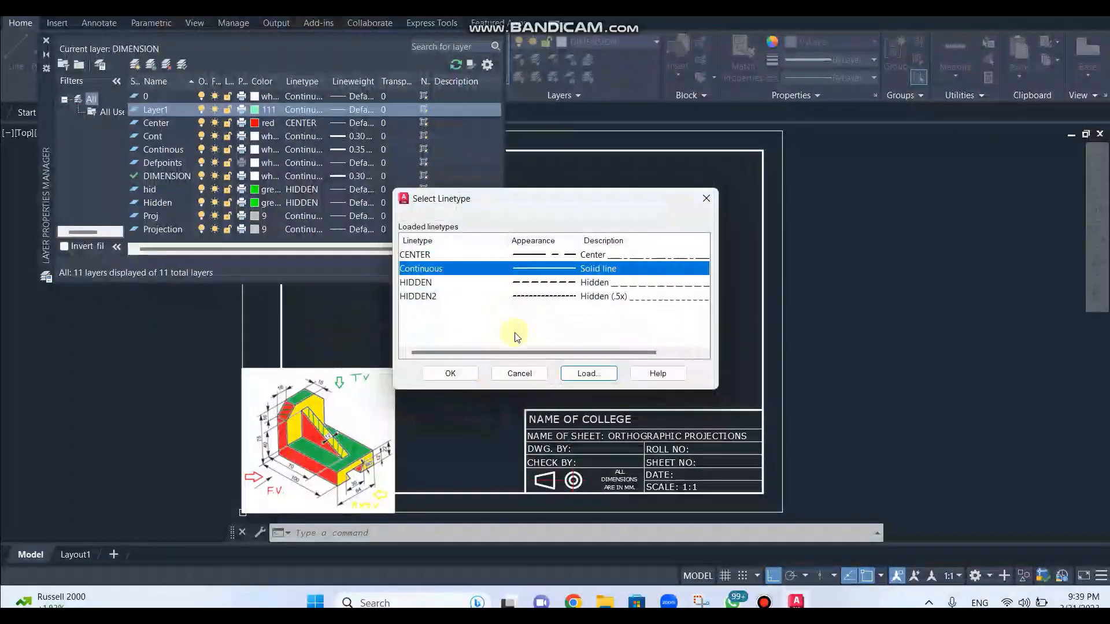
left_click(435, 297)
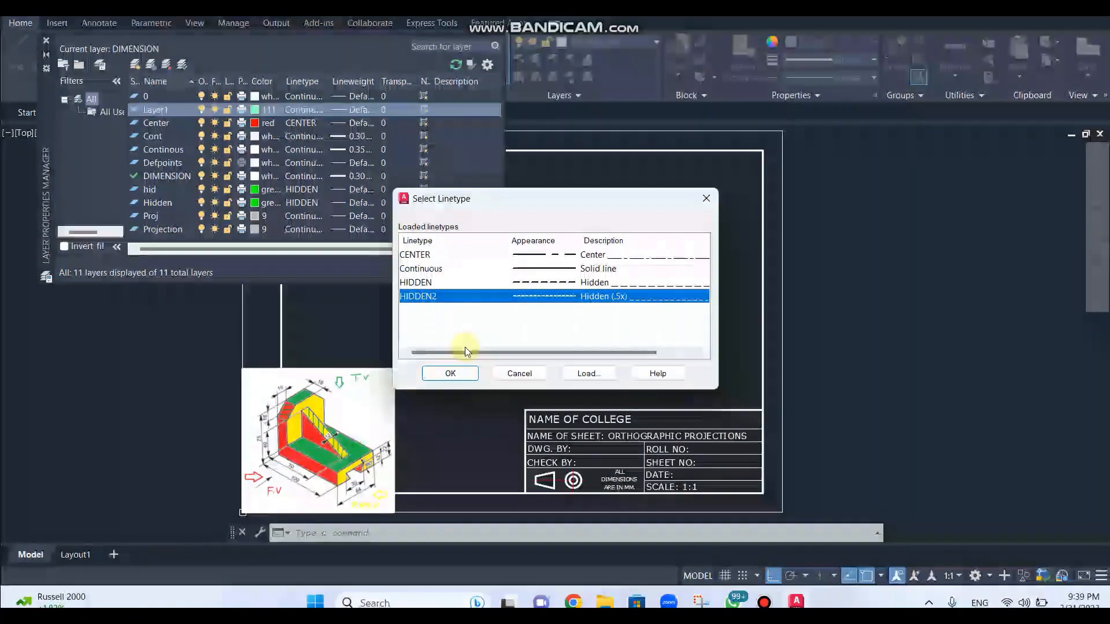
left_click(452, 373)
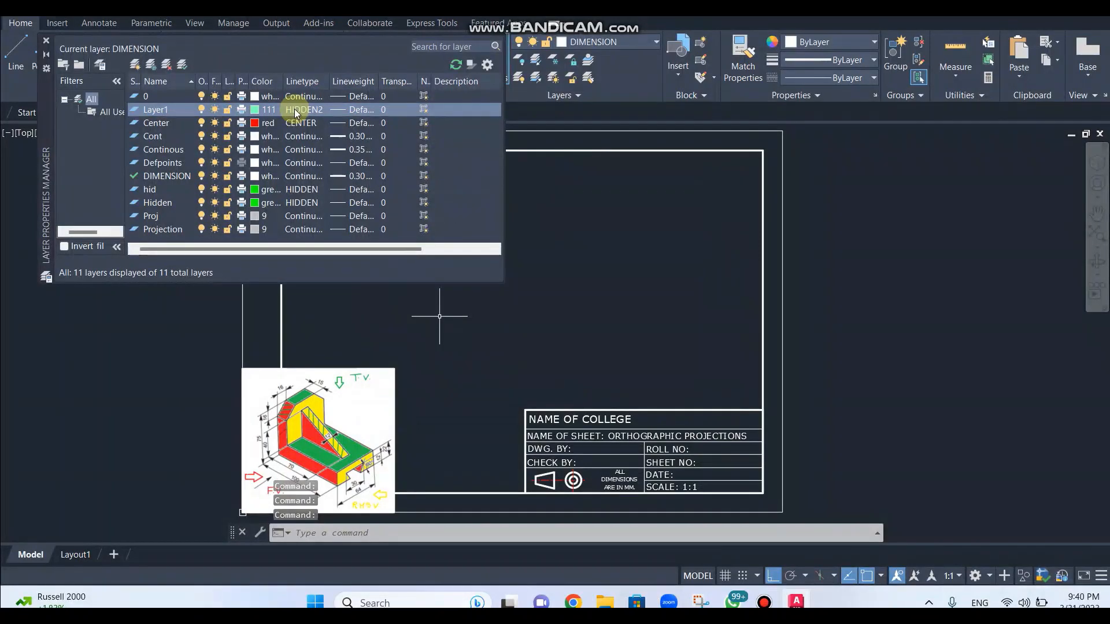
Step: Look through the lineweights available for the new layer and leave its lineweight as it is
left_click(349, 109)
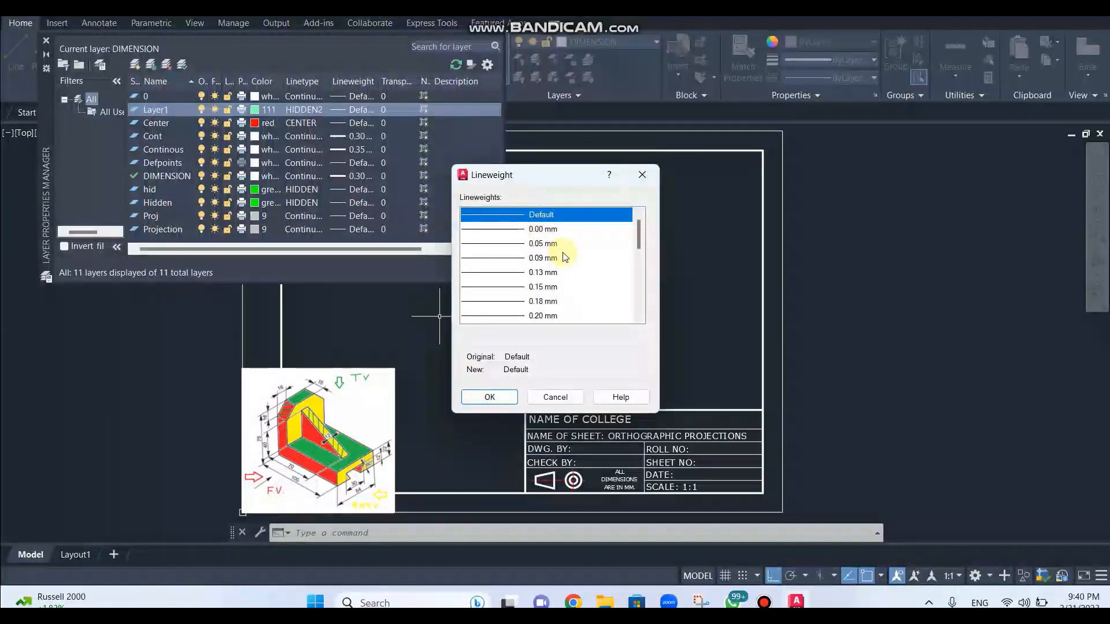
scroll(565, 256, "down", 1)
scroll(565, 256, "down", 2)
scroll(565, 256, "down", 2)
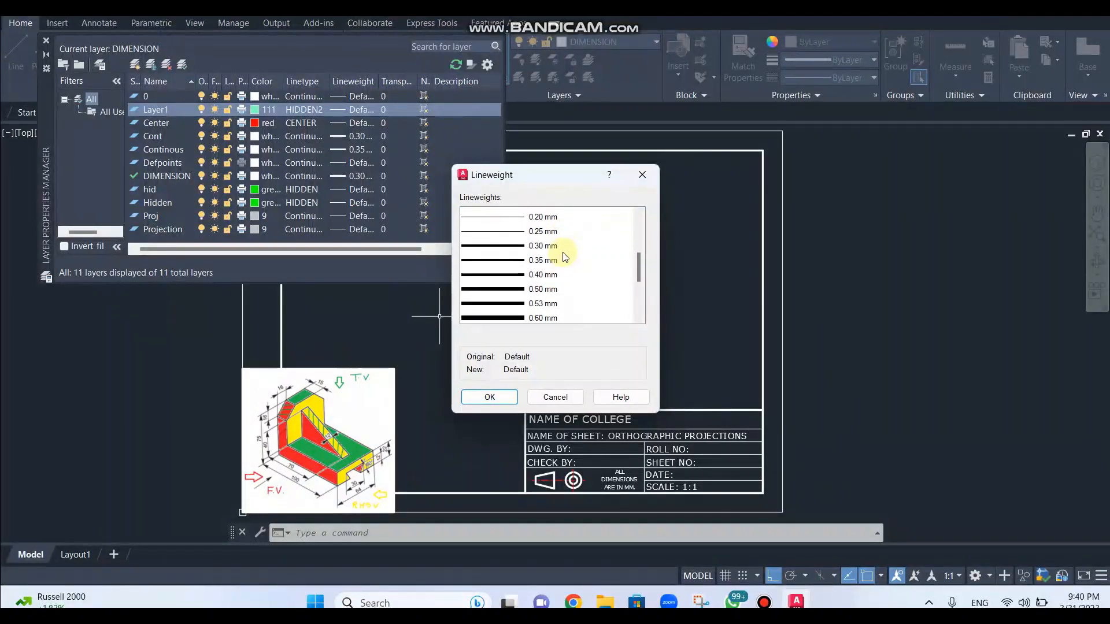
scroll(565, 256, "down", 2)
scroll(565, 256, "up", 5)
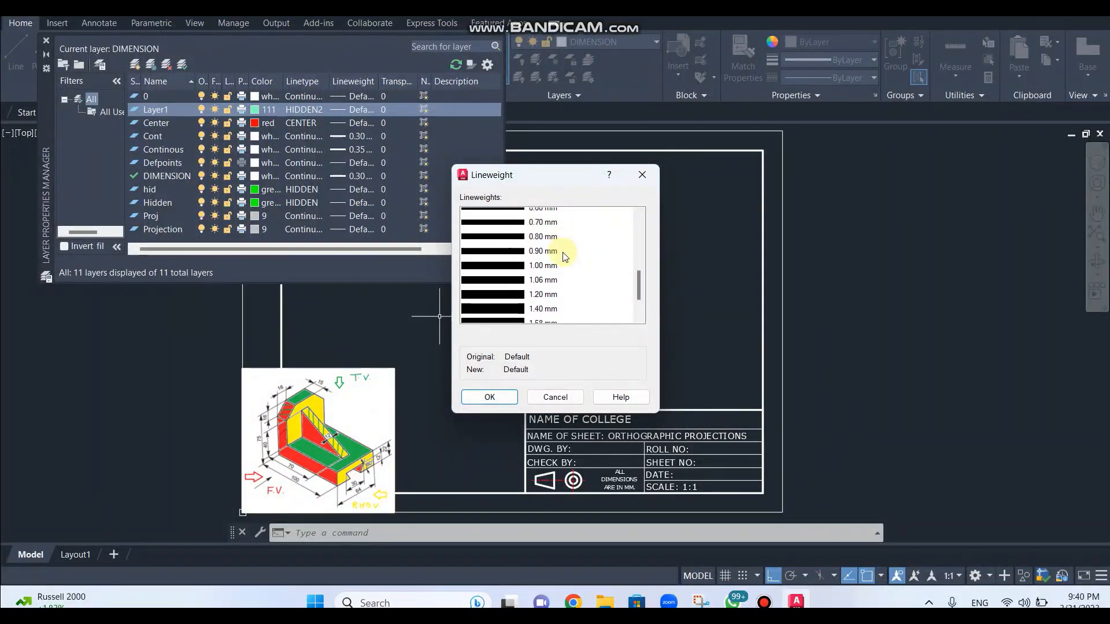
scroll(565, 257, "up", 3)
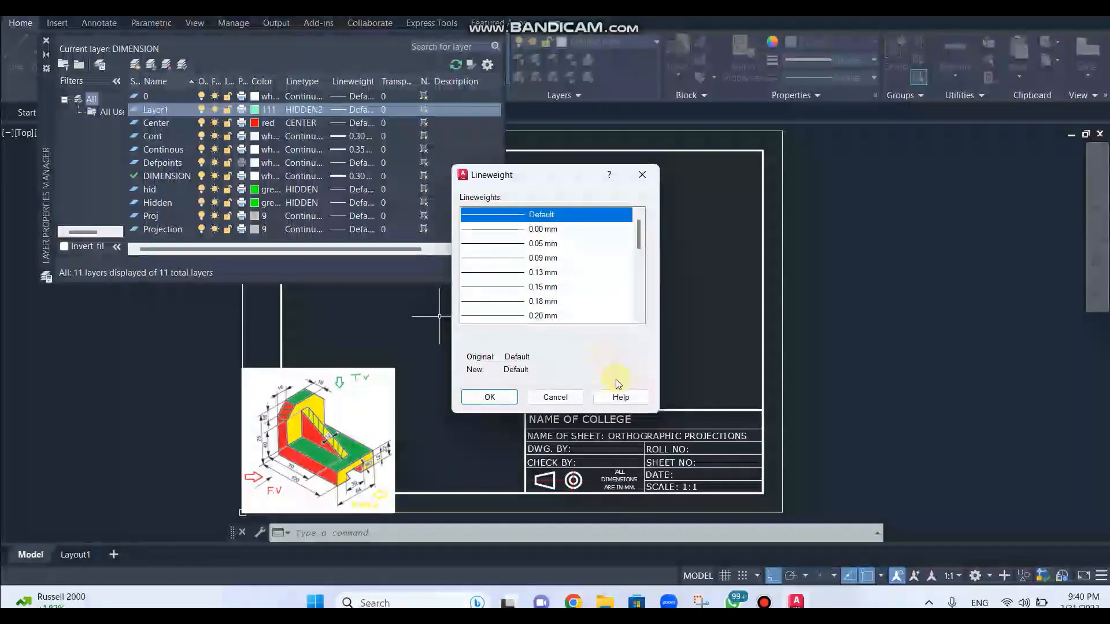
left_click(641, 175)
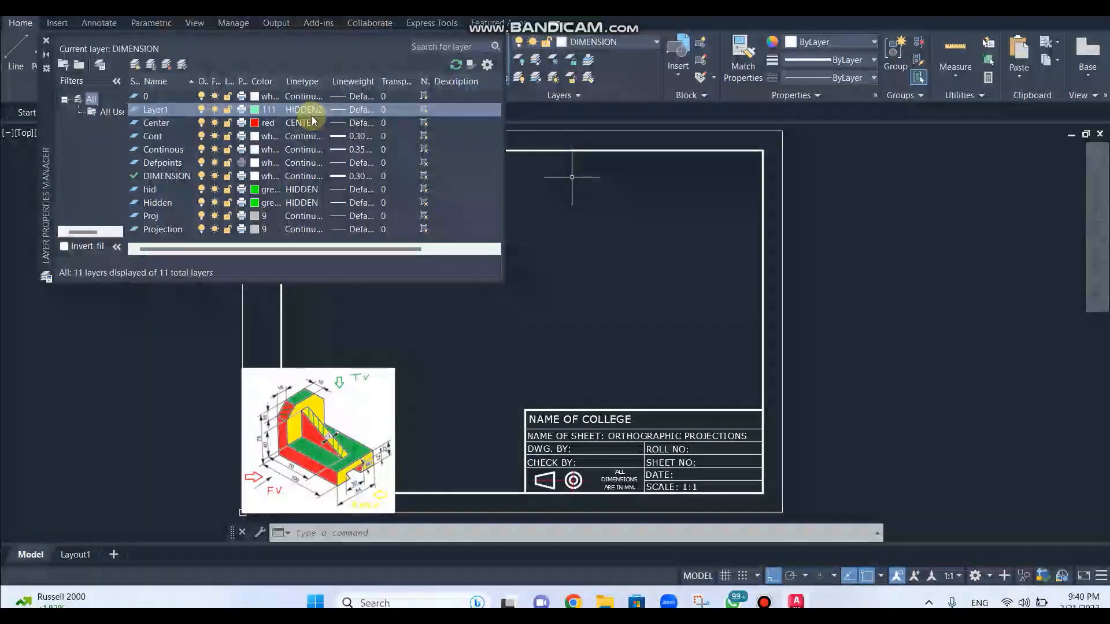
Step: Make Cont the current layer and close the Layer Properties Manager
left_click(594, 41)
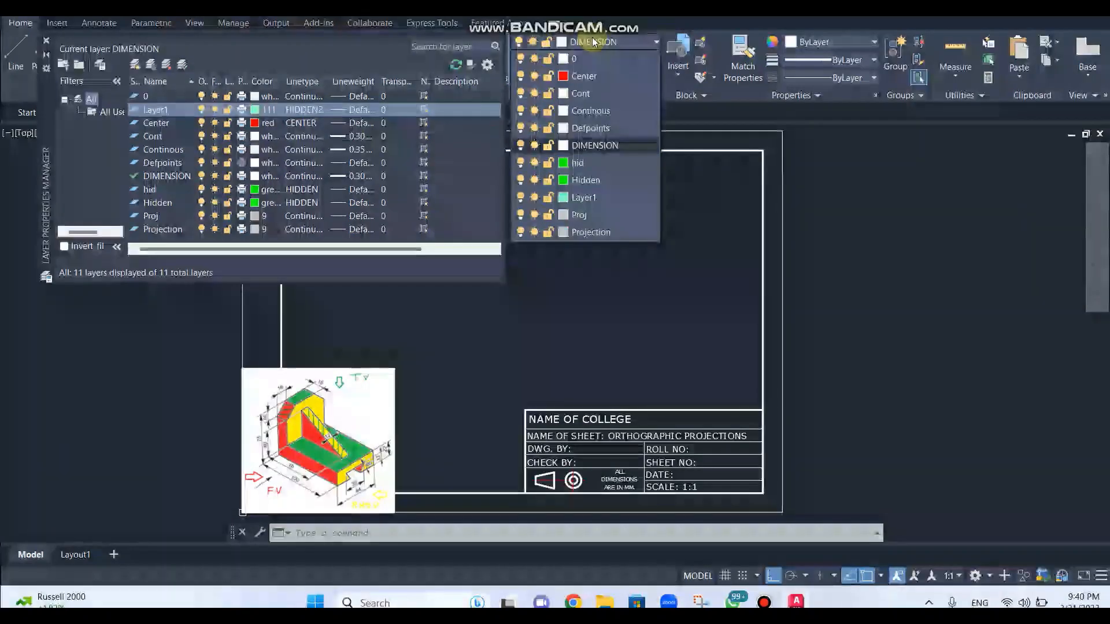
left_click(591, 96)
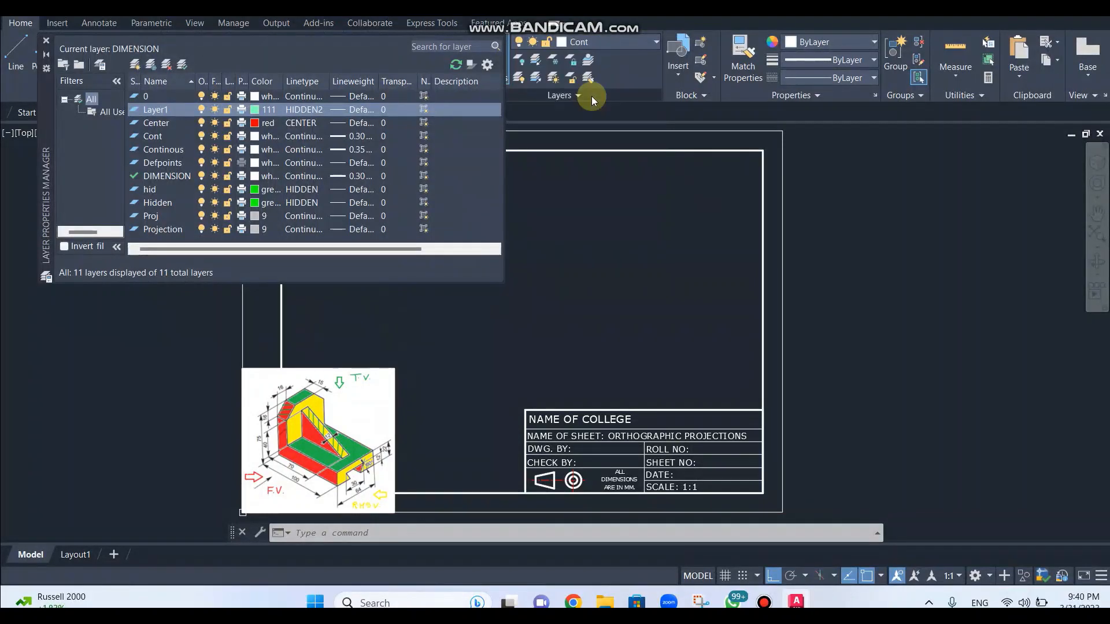
left_click(47, 40)
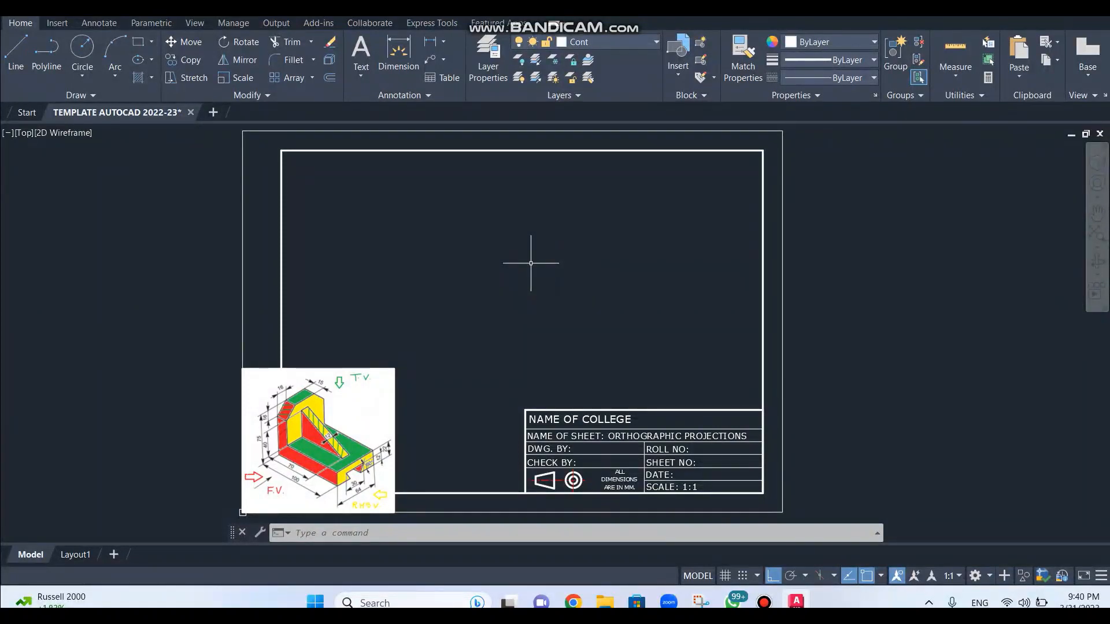
type("l")
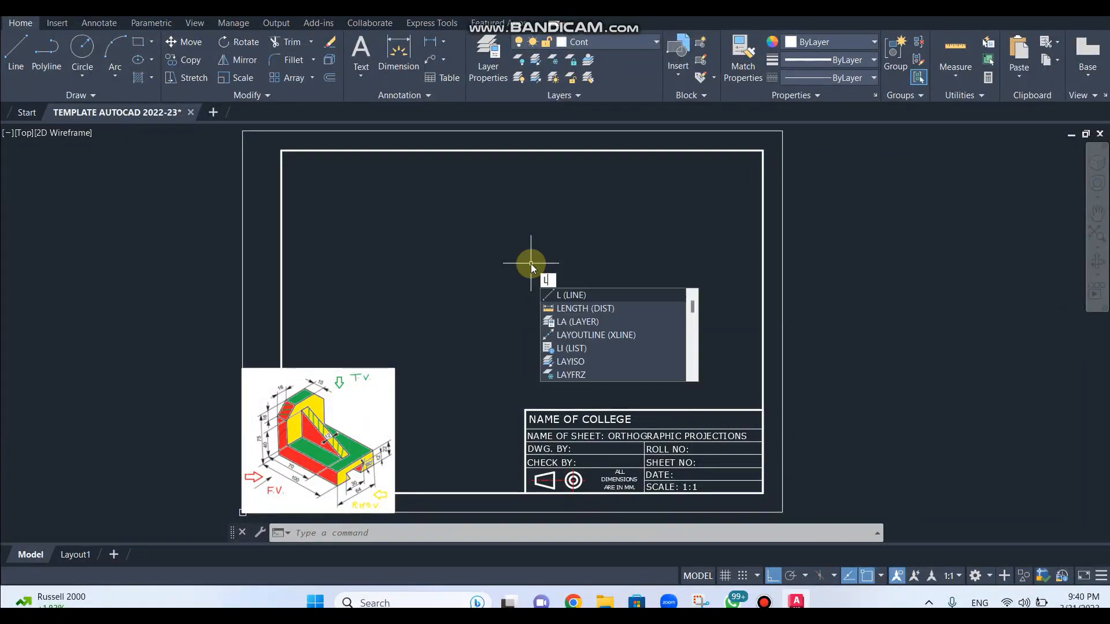
key("Return")
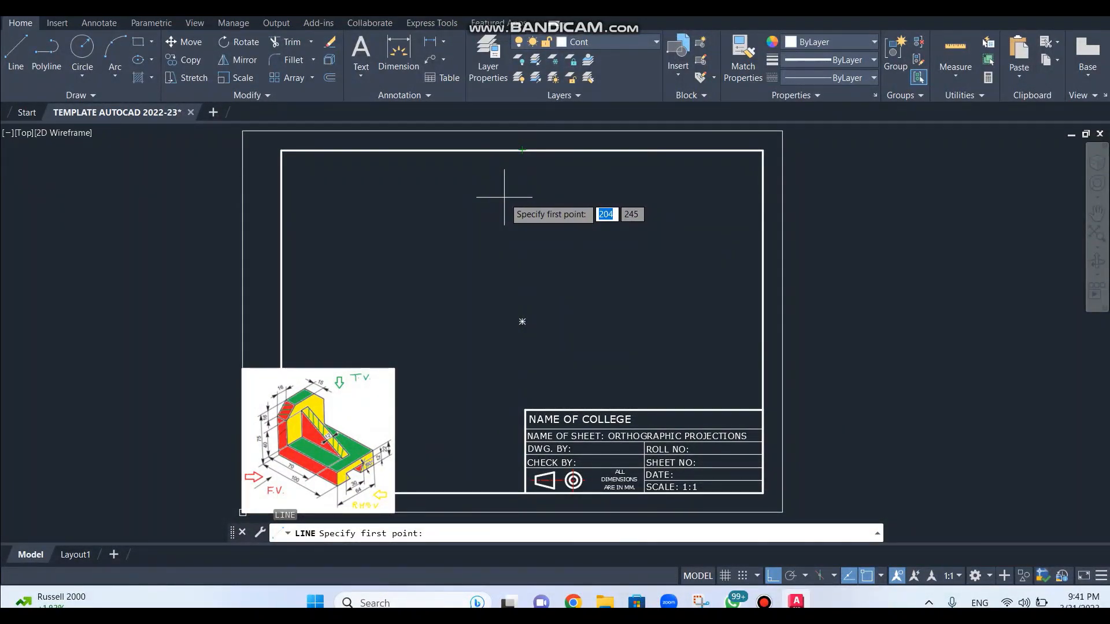
key("Escape")
Step: Enable all object snap modes in the drafting settings
type("o")
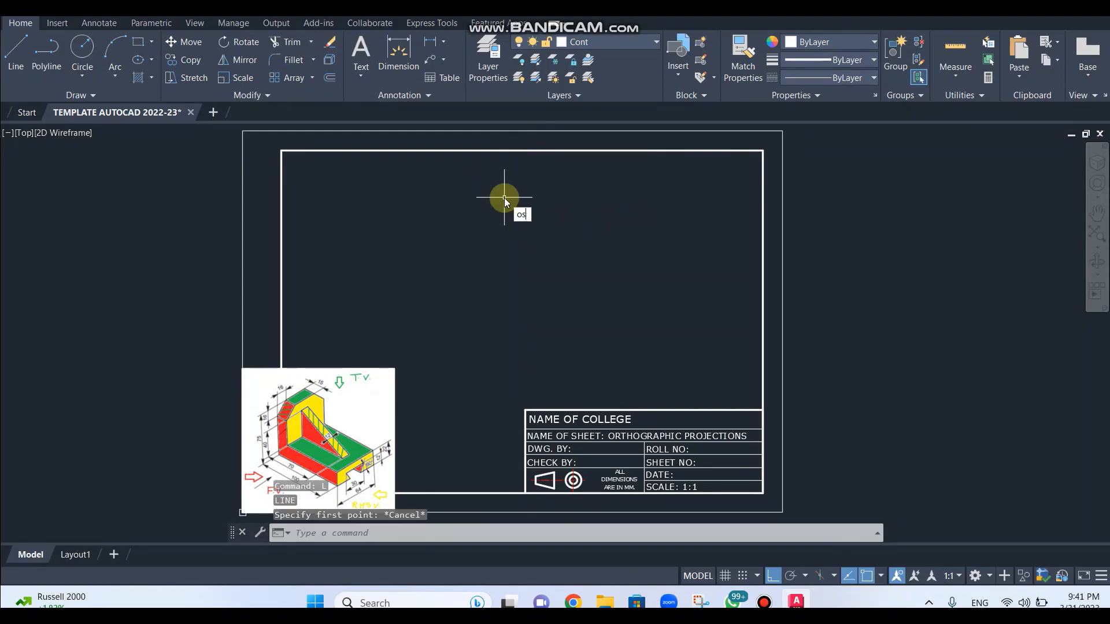
type("s")
key("Return")
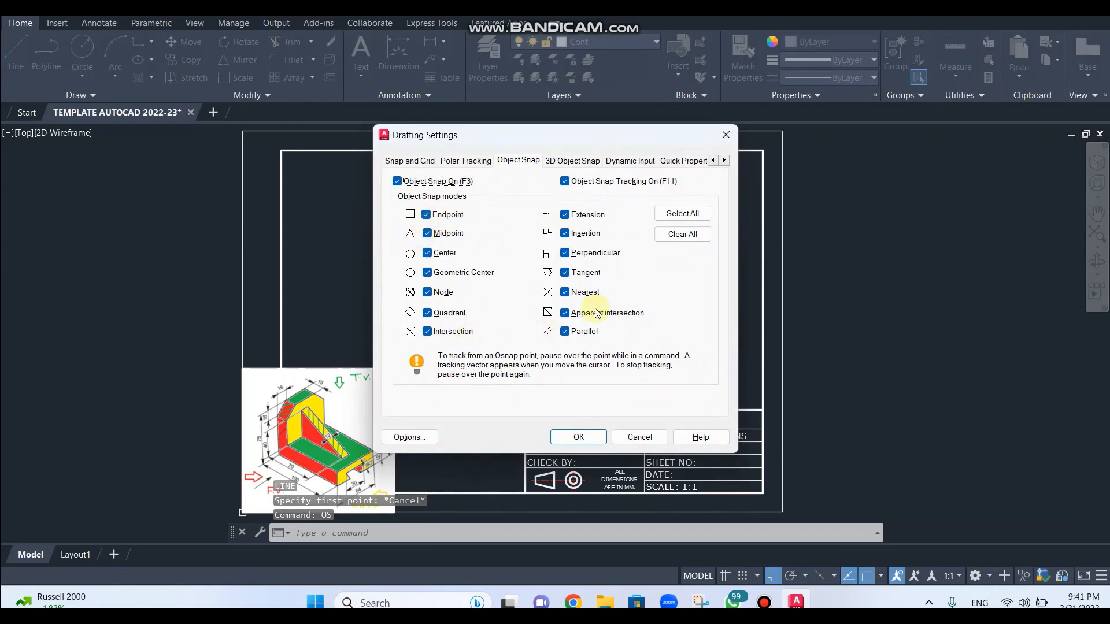
left_click(685, 214)
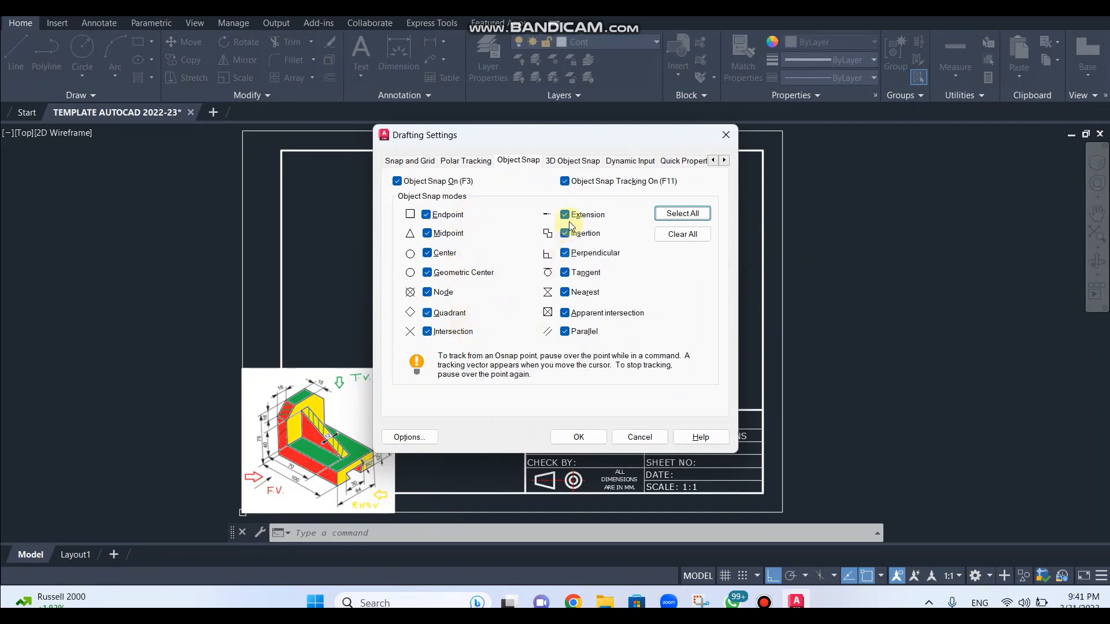
left_click(575, 439)
Step: Draw a vertical line from the midpoint of the inner border's top edge down to the level of the title block's top edge
type("l")
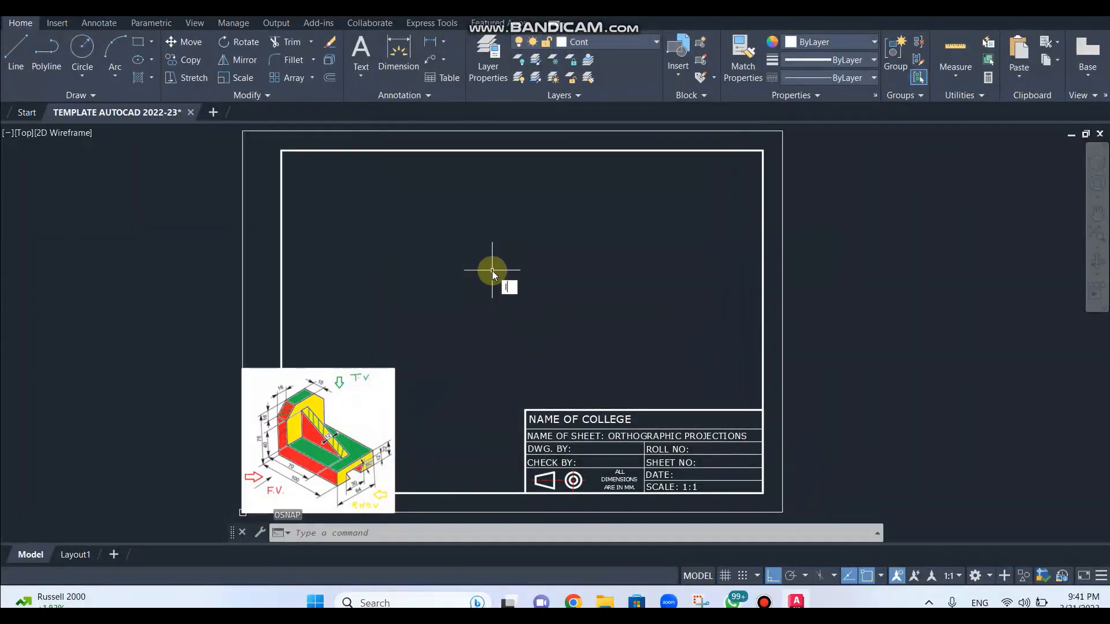
key("Return")
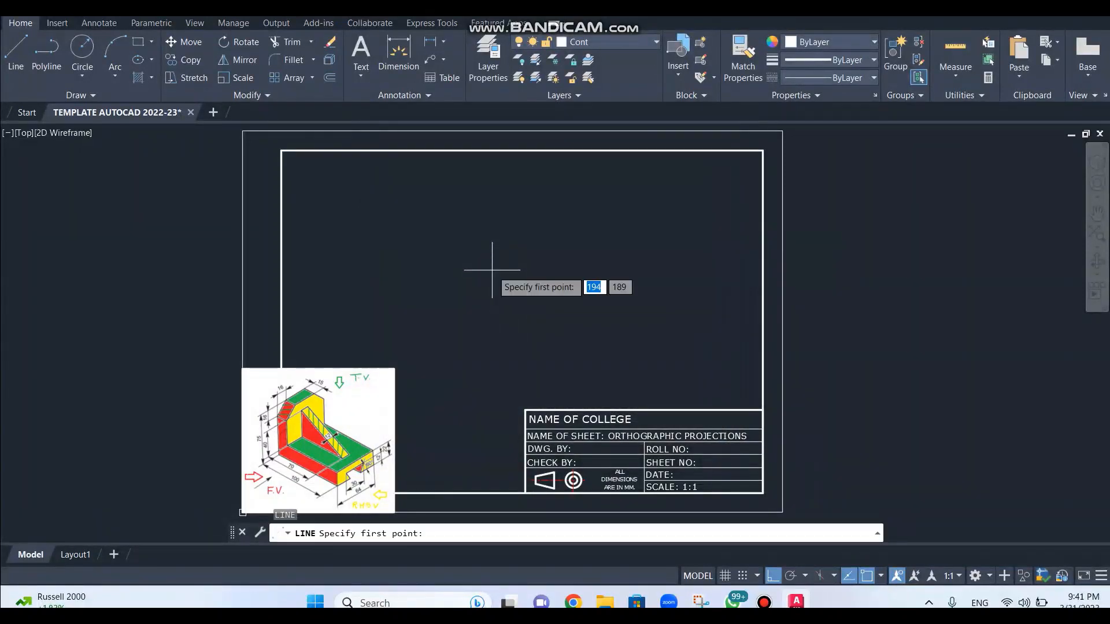
left_click(522, 149)
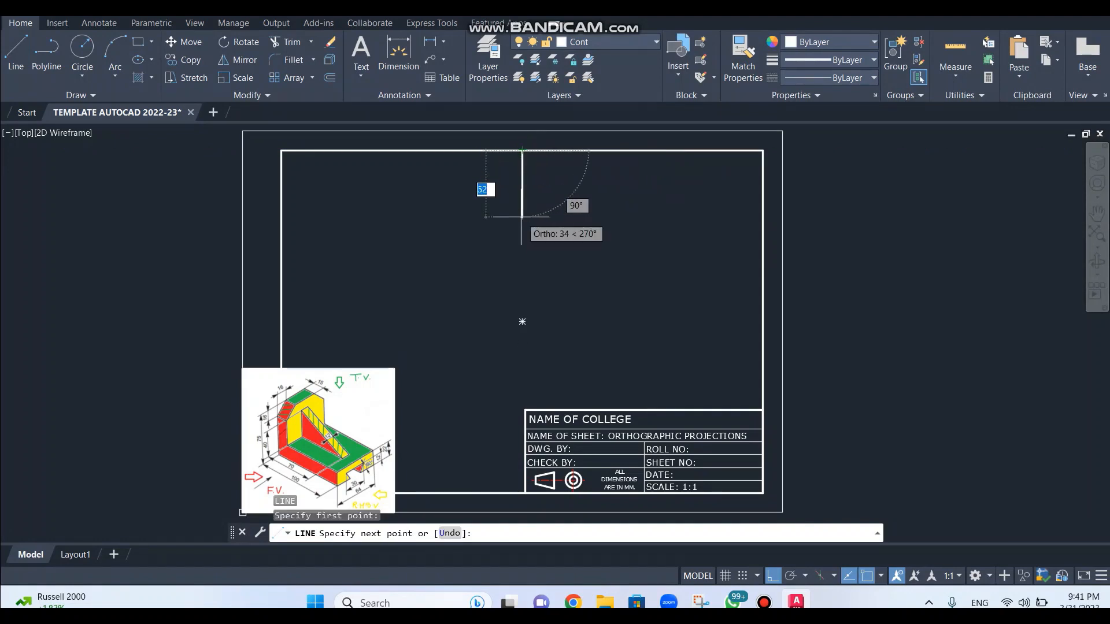
left_click(522, 410)
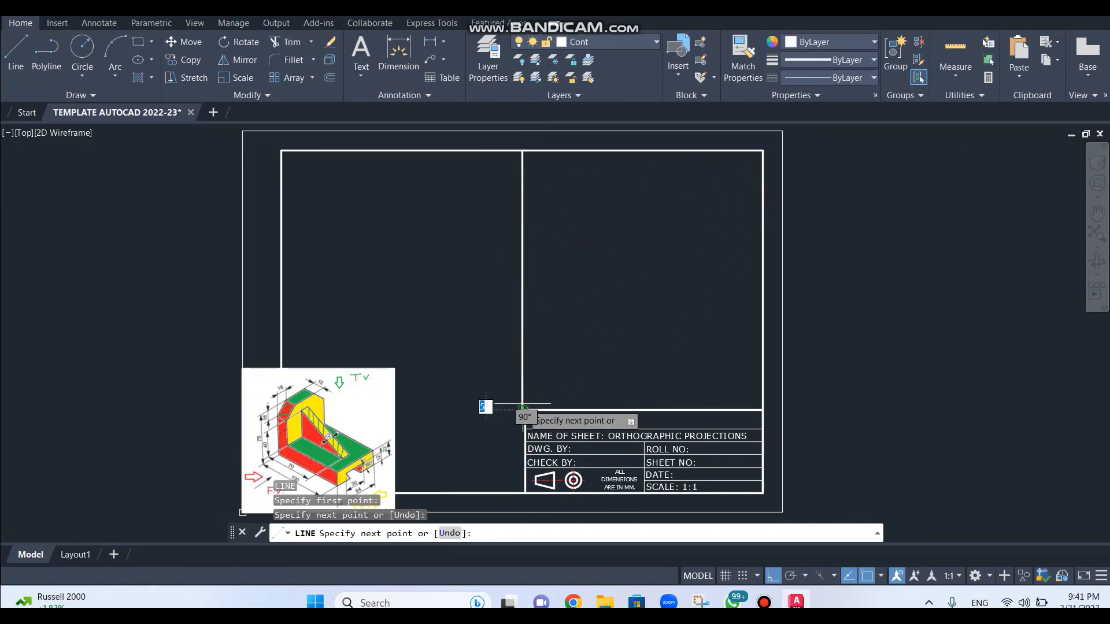
key("Escape")
Step: Draw a horizontal line about 168 mm long from the vertical line's midpoint toward the right border
type("l")
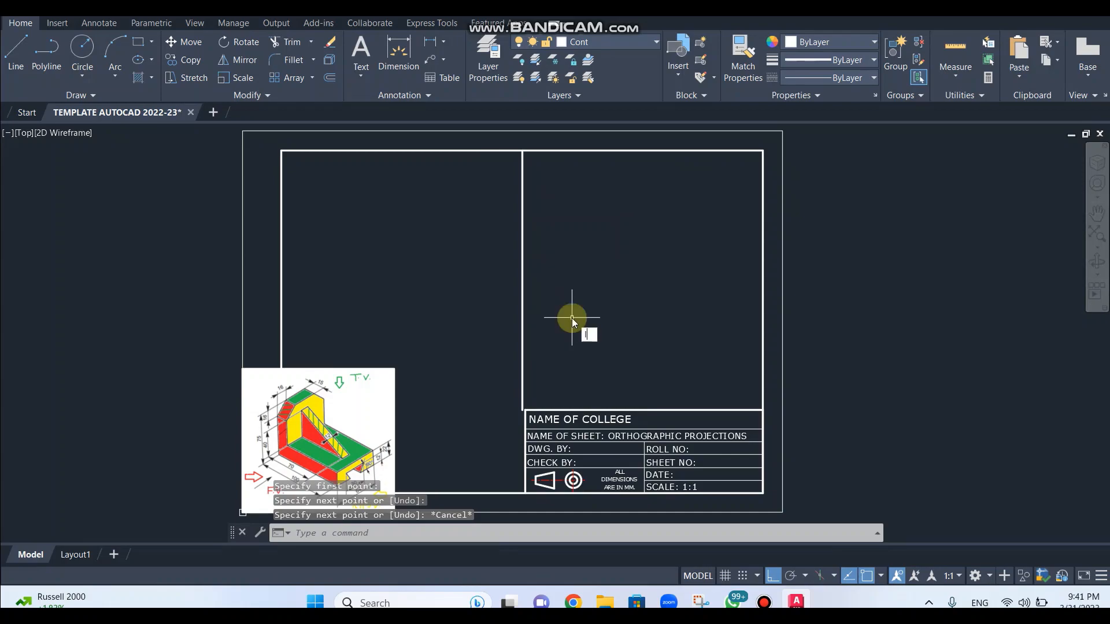
key("Return")
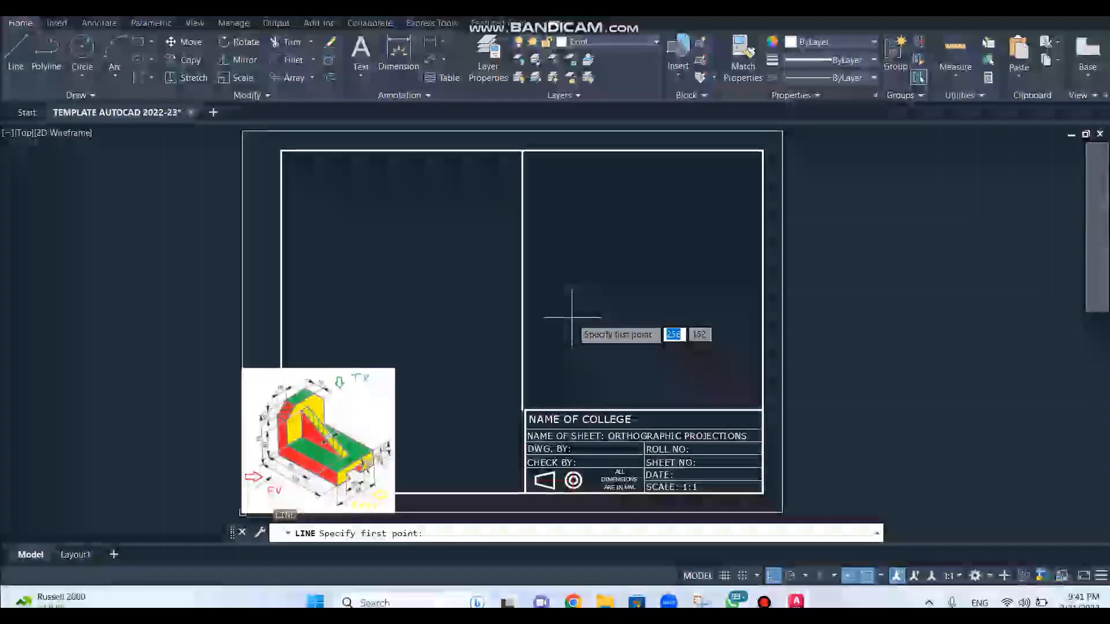
left_click(522, 280)
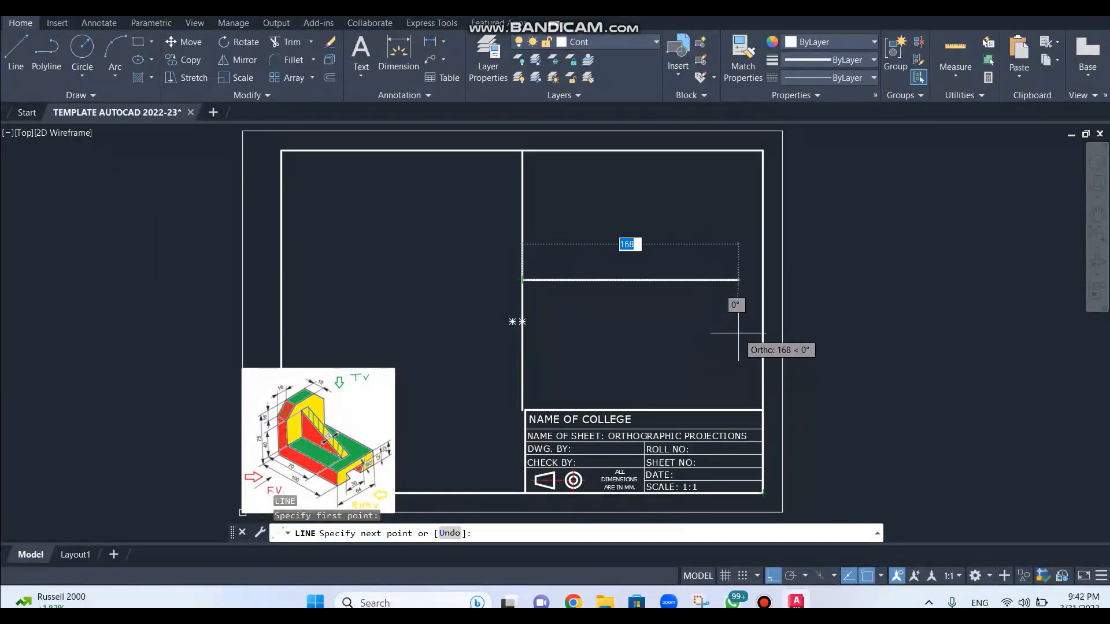
left_click(738, 339)
key("Escape")
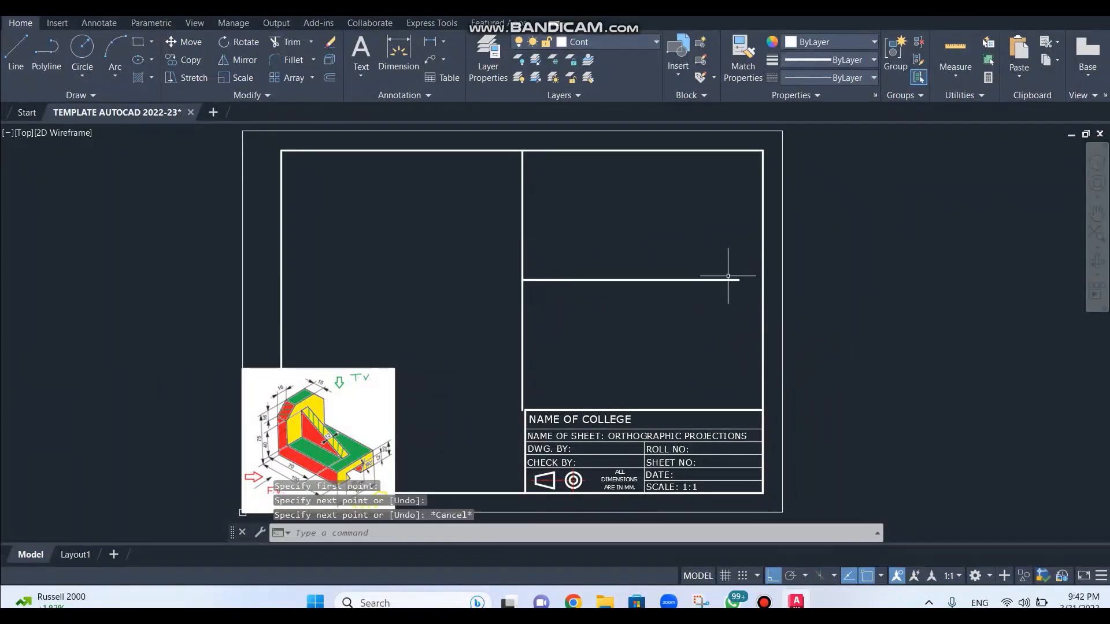
Step: Stretch the horizontal line's inner endpoint leftward across the vertical line to just short of the inner border's left edge
left_click(722, 280)
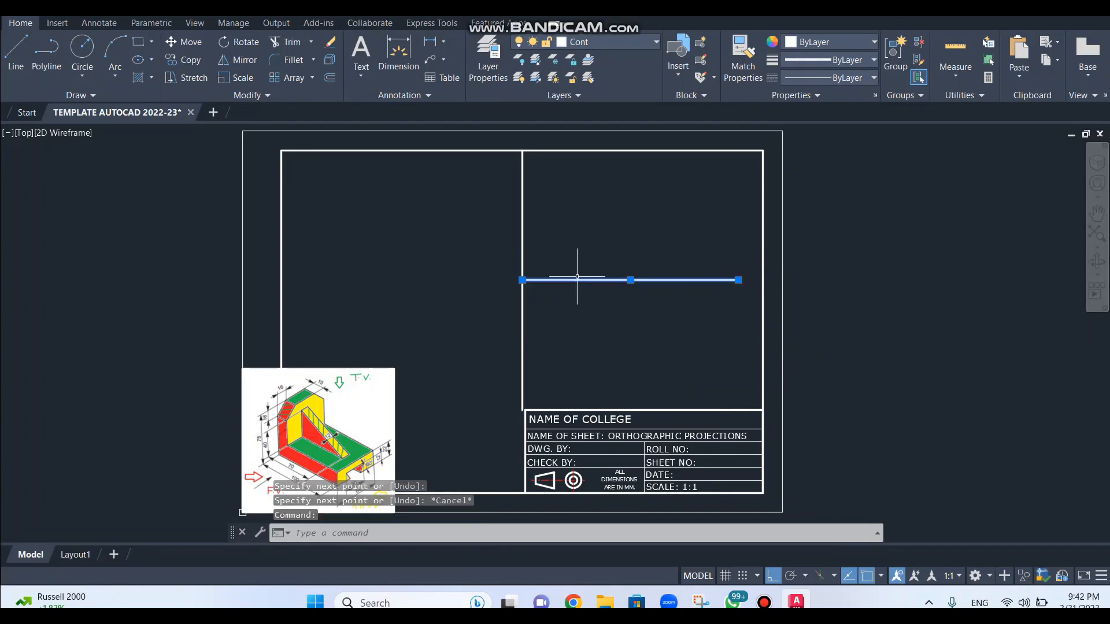
left_click(523, 278)
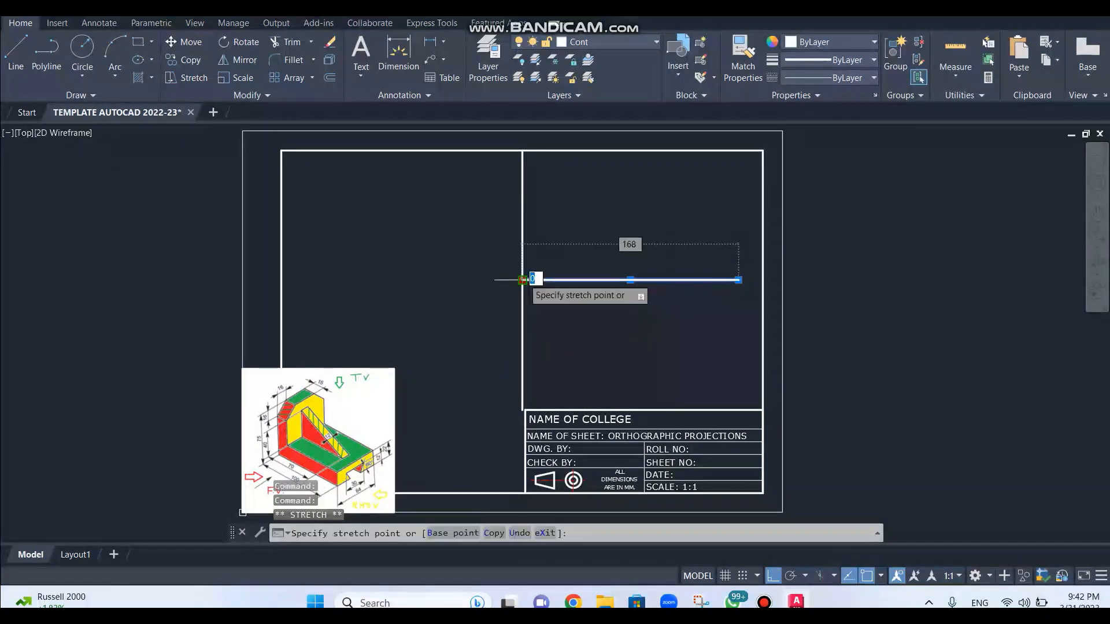
left_click(311, 280)
key("Escape")
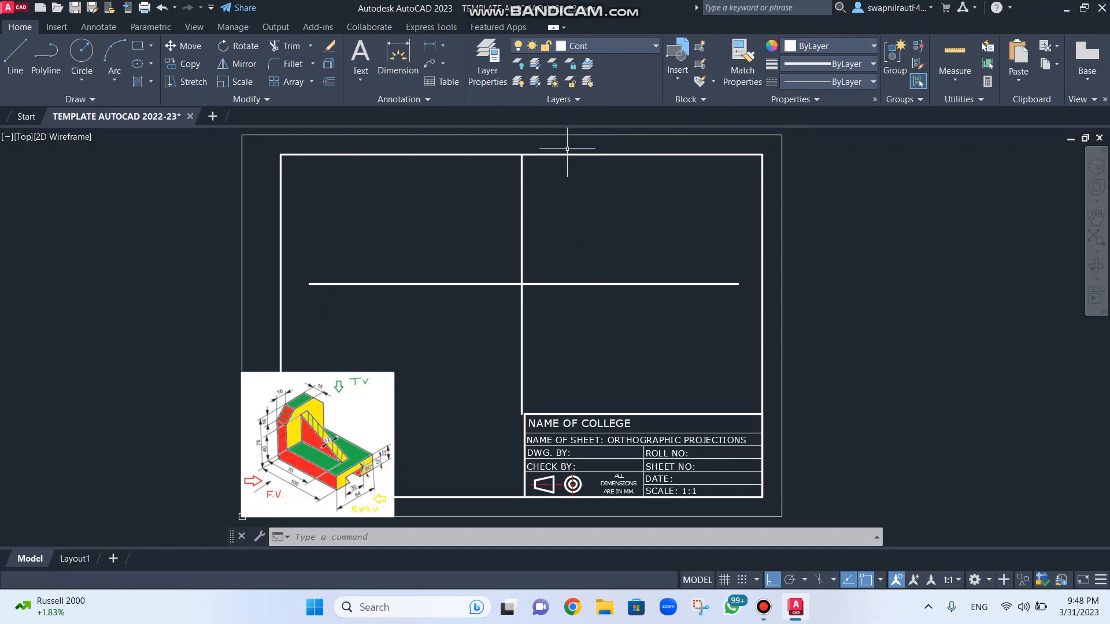
Step: Make Proj the current layer and offset the central vertical line 10 mm to both sides
left_click(620, 44)
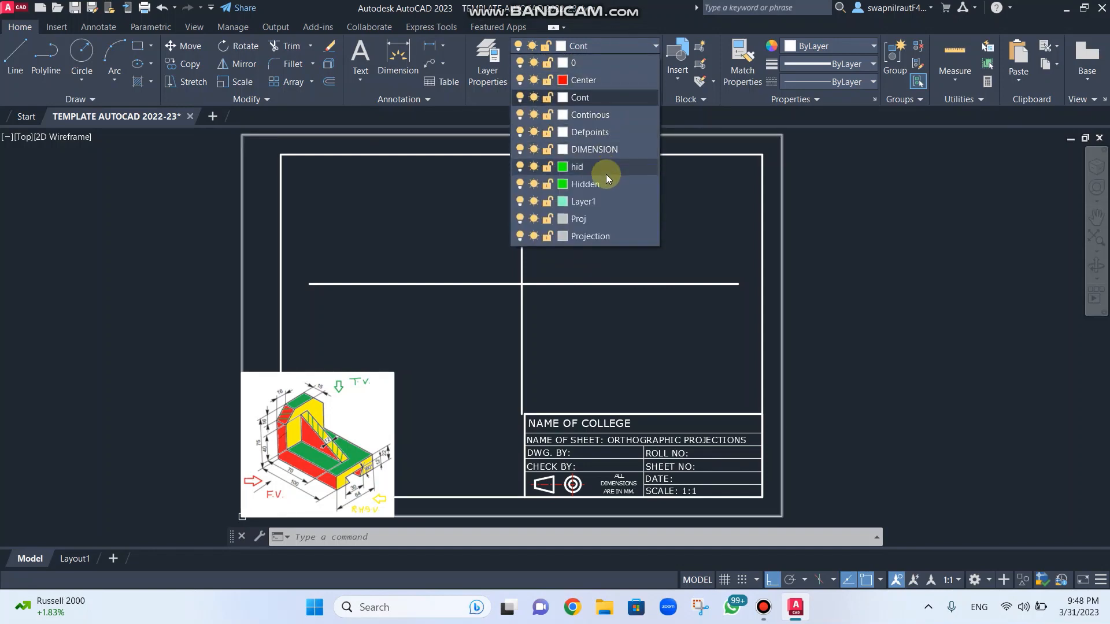
left_click(599, 219)
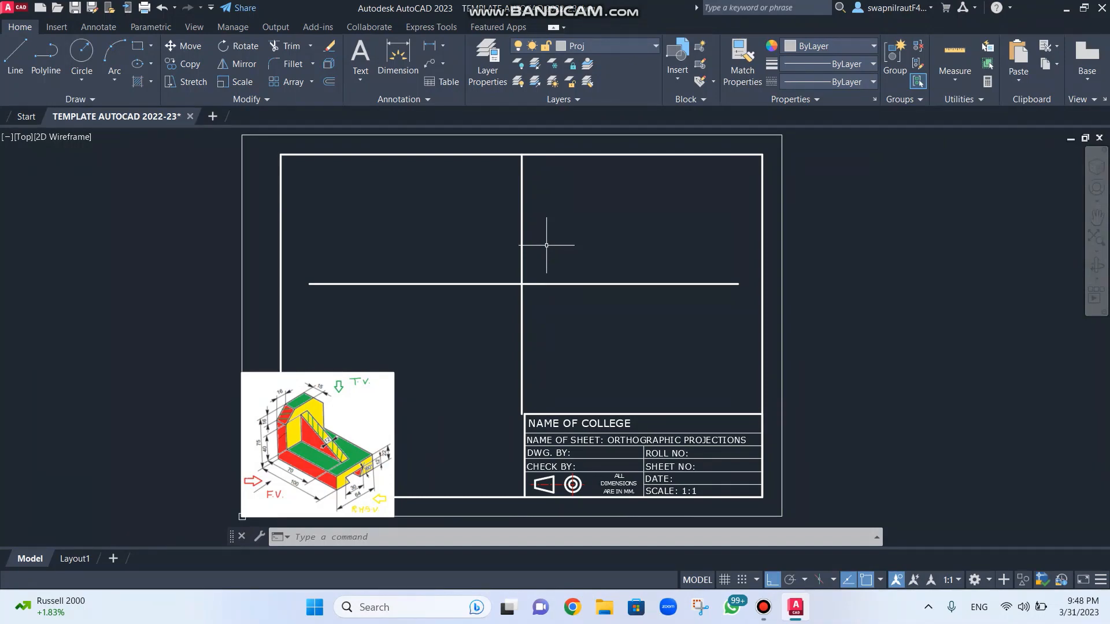
type("o")
key("Return")
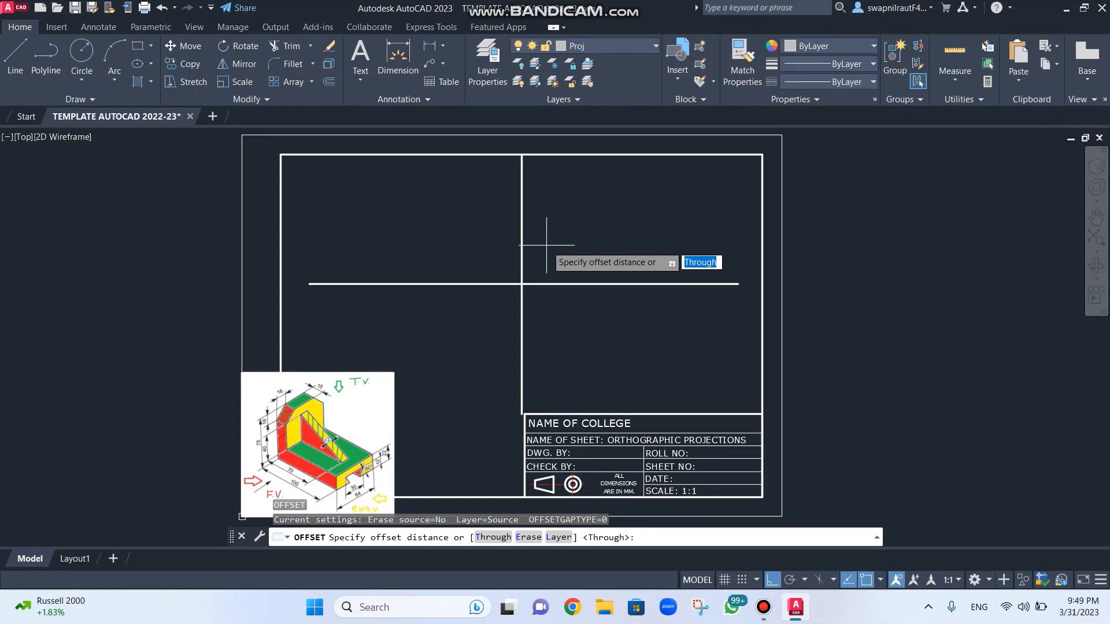
type("10")
key("Return")
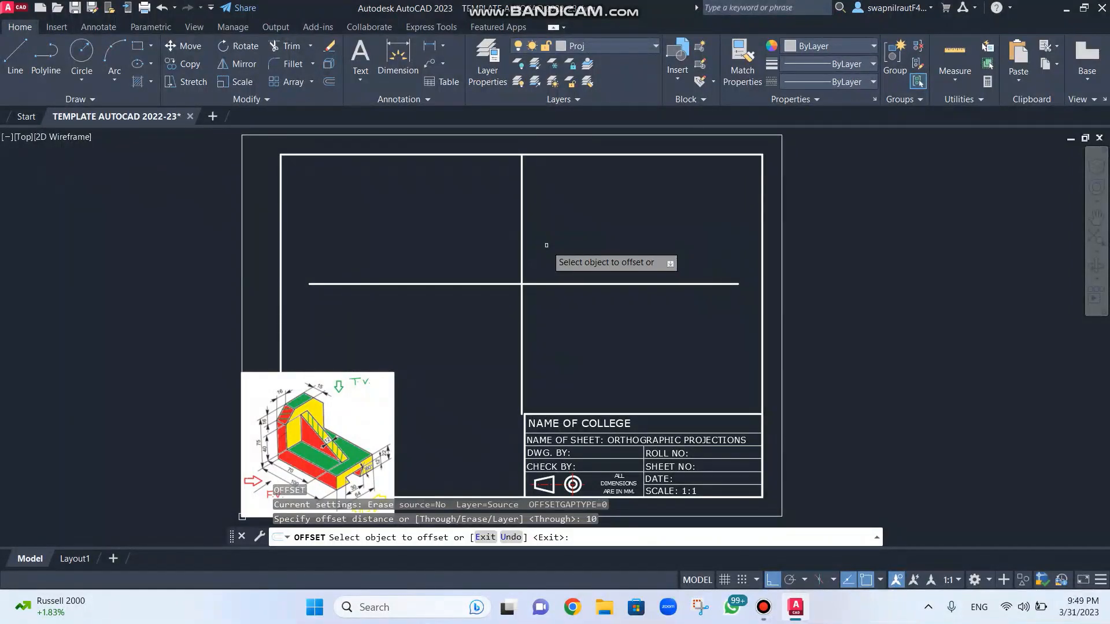
left_click(521, 241)
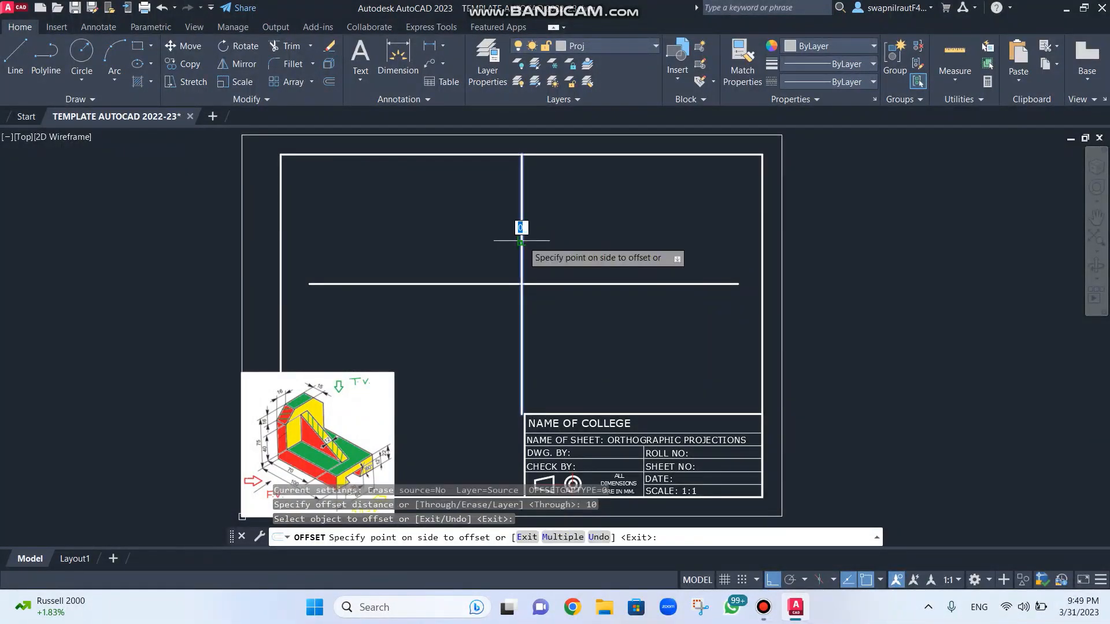
left_click(526, 242)
left_click(522, 242)
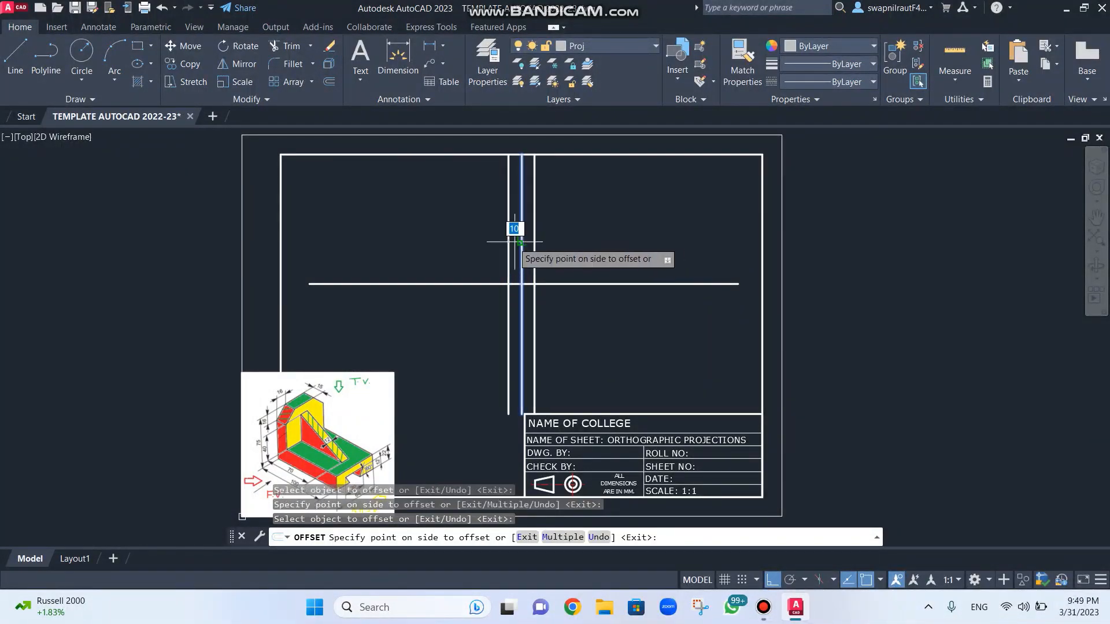
left_click(512, 241)
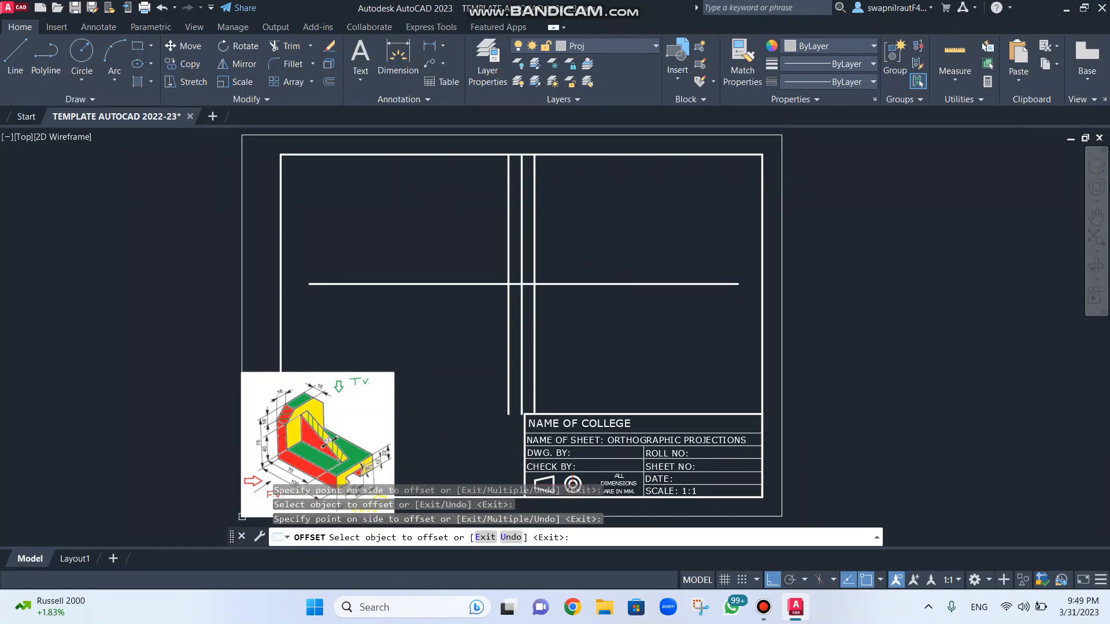
Step: Offset the central horizontal line 10 mm above and below
left_click(607, 284)
left_click(607, 253)
left_click(610, 284)
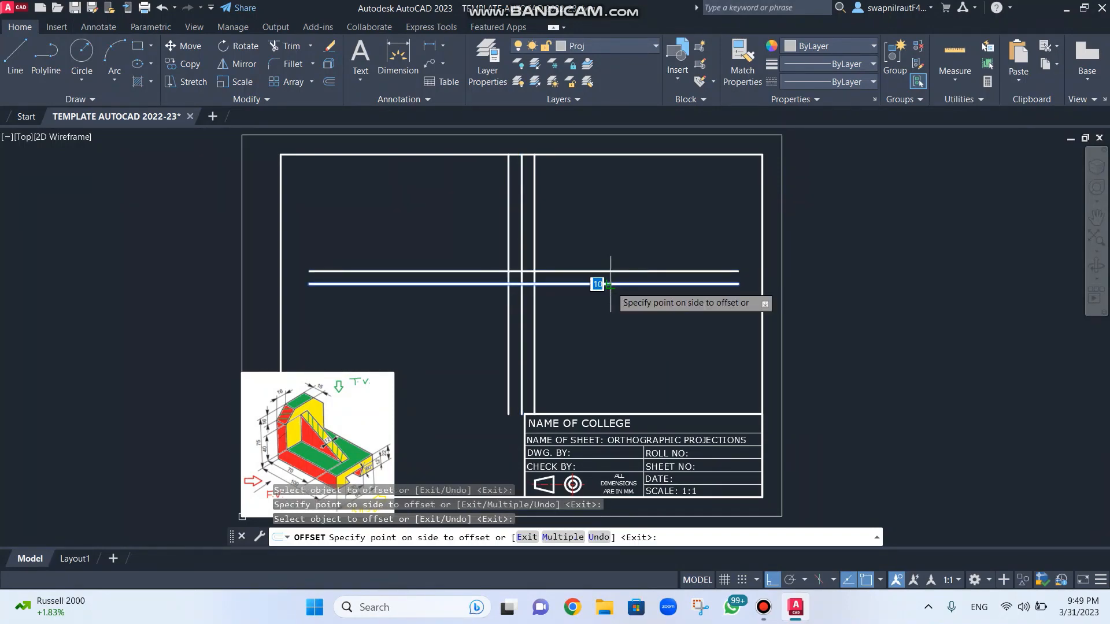
left_click(614, 303)
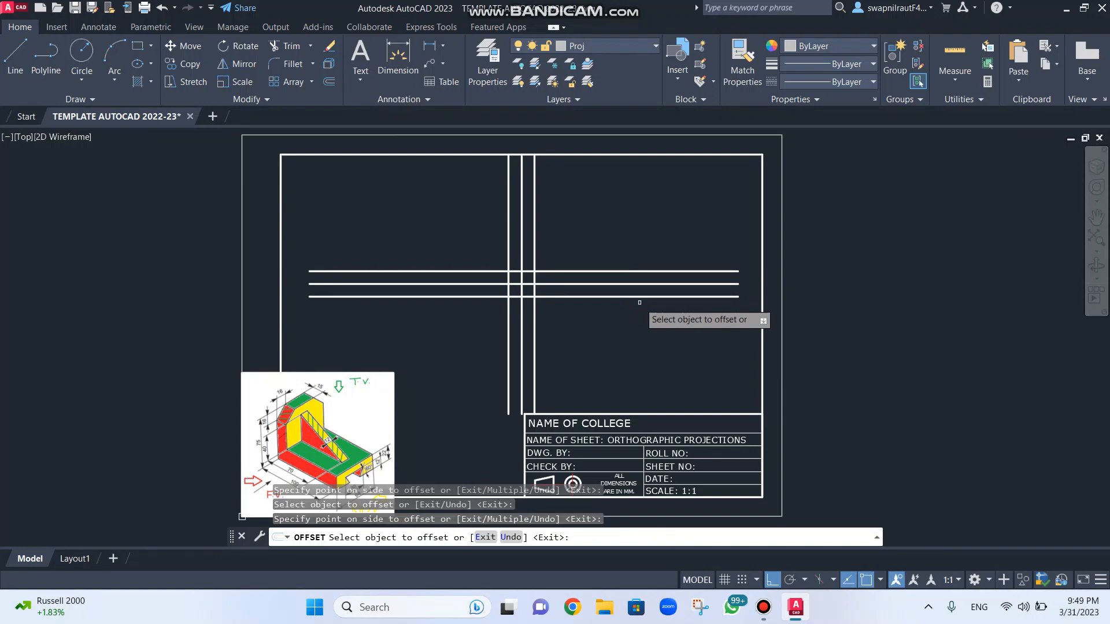
key("Escape")
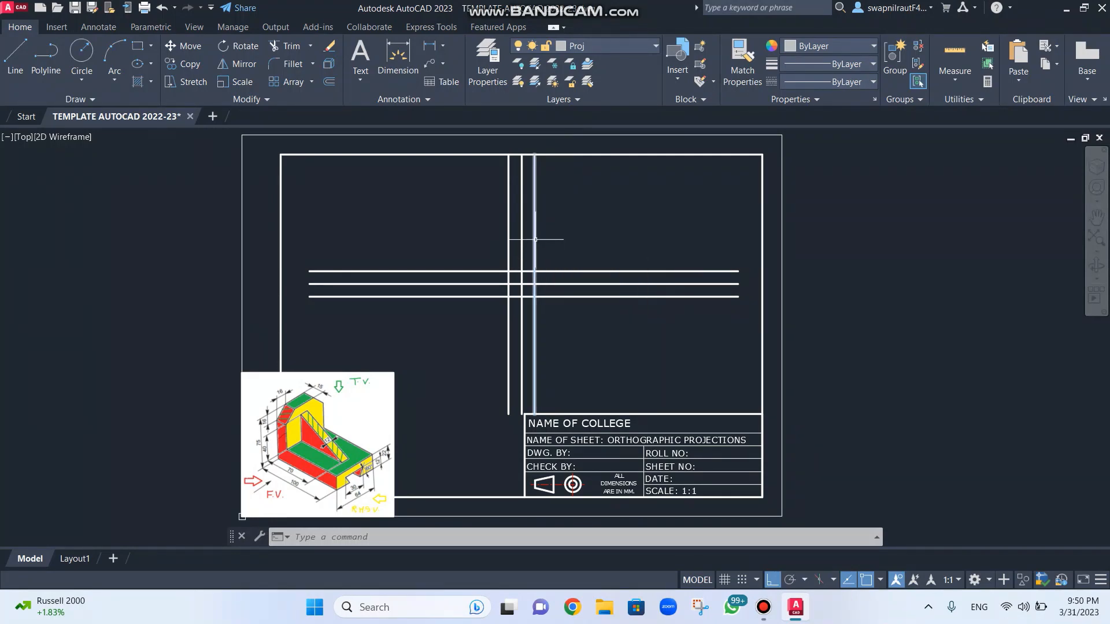
Step: Move the two vertical and two horizontal offset lines to the Proj layer
left_click(535, 239)
left_click(508, 236)
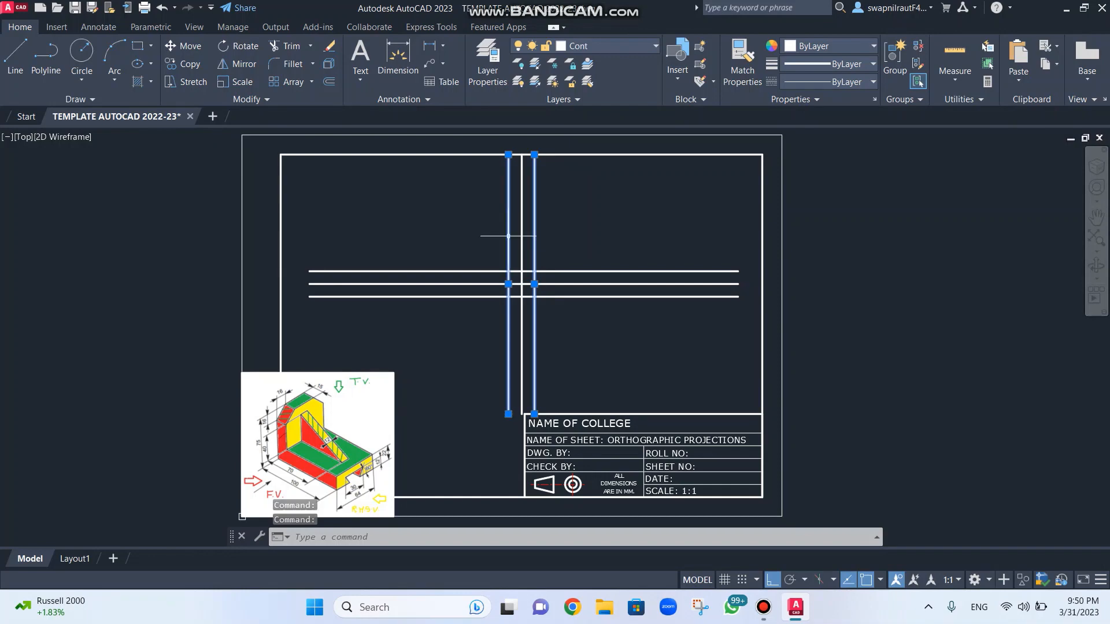
left_click(593, 271)
left_click(588, 296)
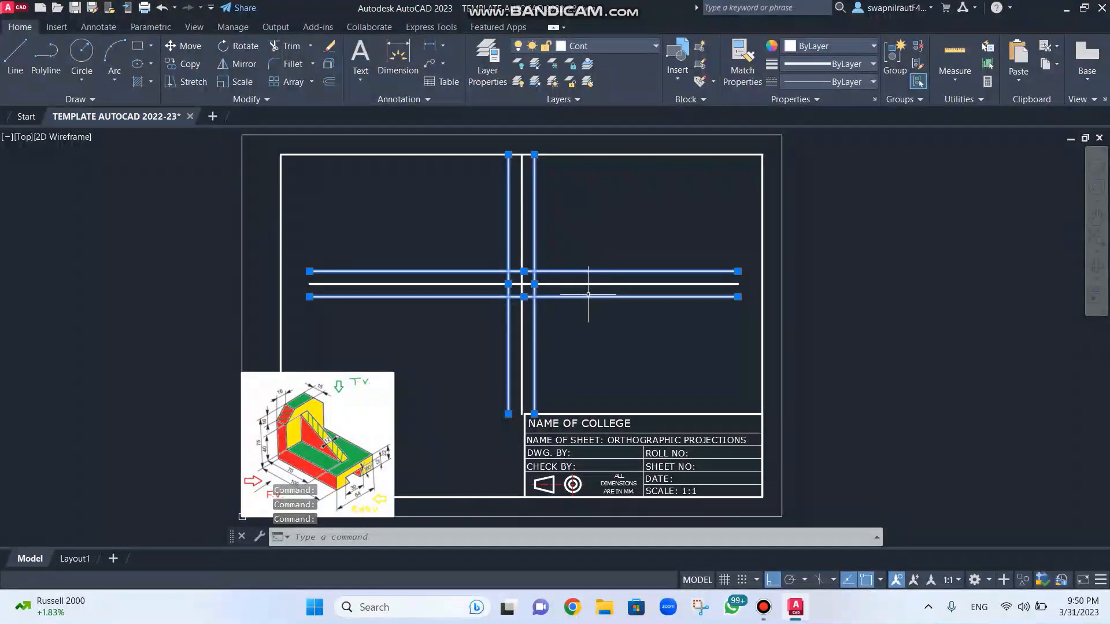
left_click(589, 47)
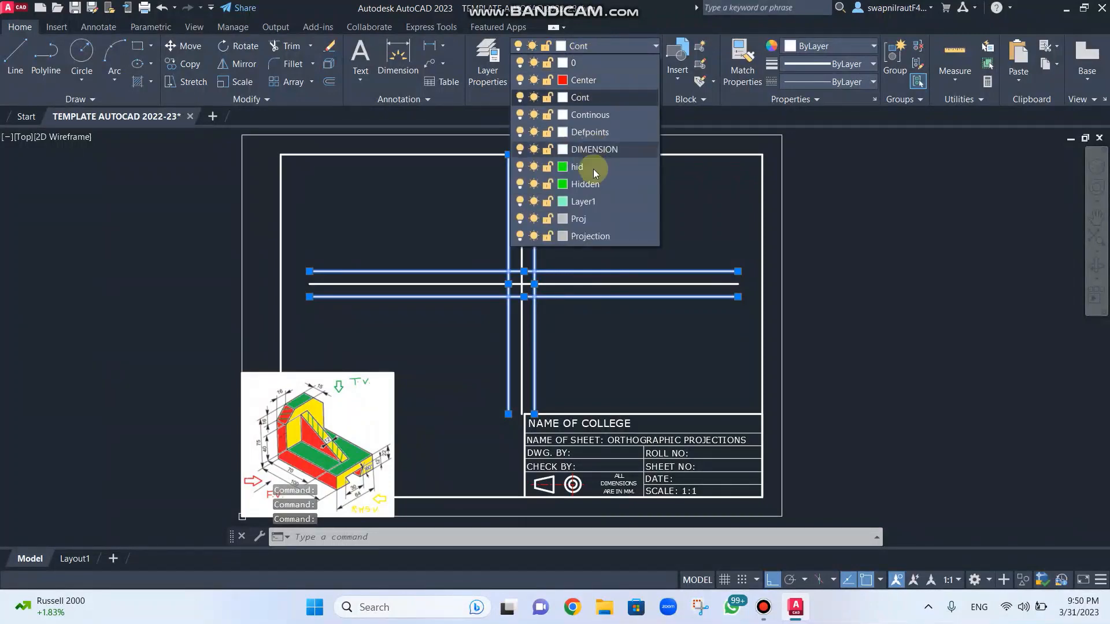
left_click(579, 219)
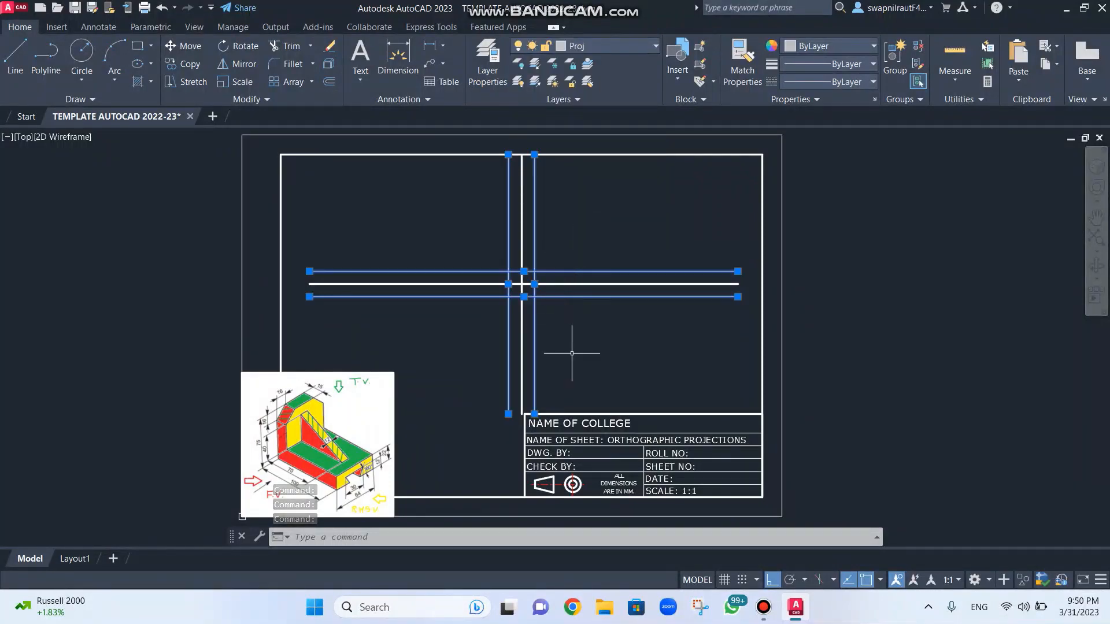
key("Escape")
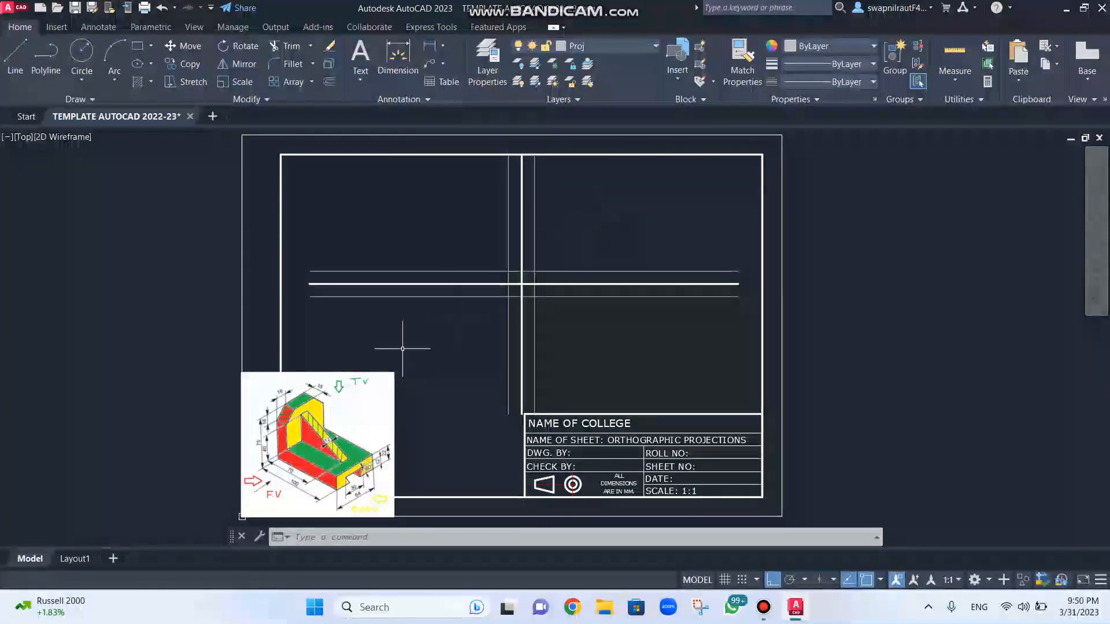
Step: Examine the dimensions and viewing directions of the part in the reference image
scroll(322, 424, "up", 4)
scroll(321, 424, "up", 2)
middle_click_drag(321, 423, 386, 315)
scroll(386, 315, "down", 2)
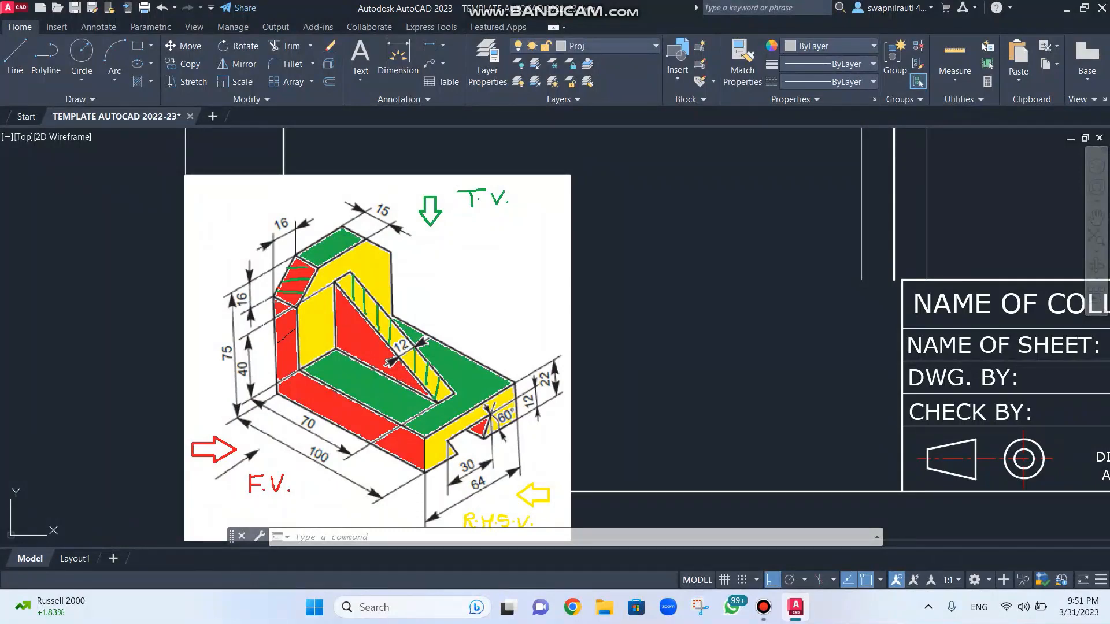
scroll(640, 257, "down", 4)
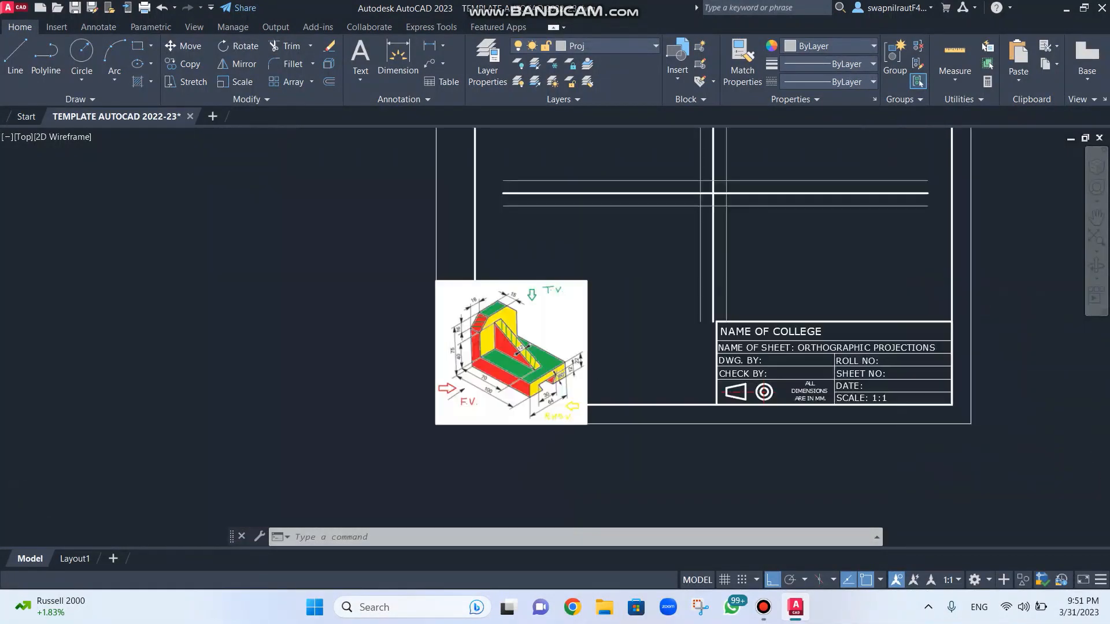
scroll(652, 258, "up", 5)
middle_click_drag(588, 311, 426, 390)
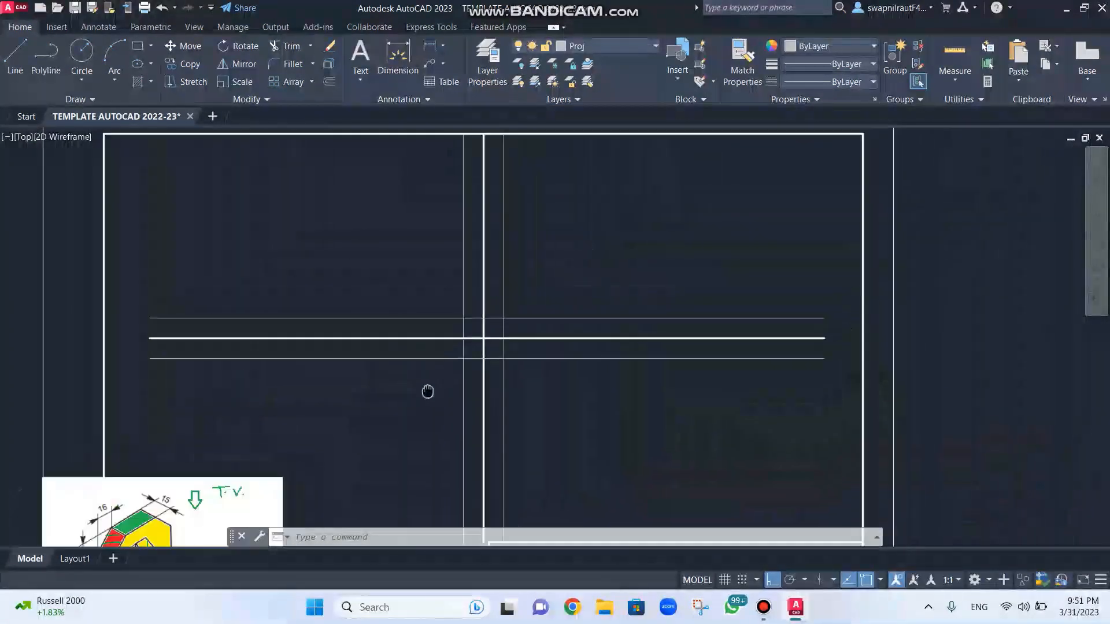
scroll(454, 305, "down", 2)
scroll(470, 306, "up", 2)
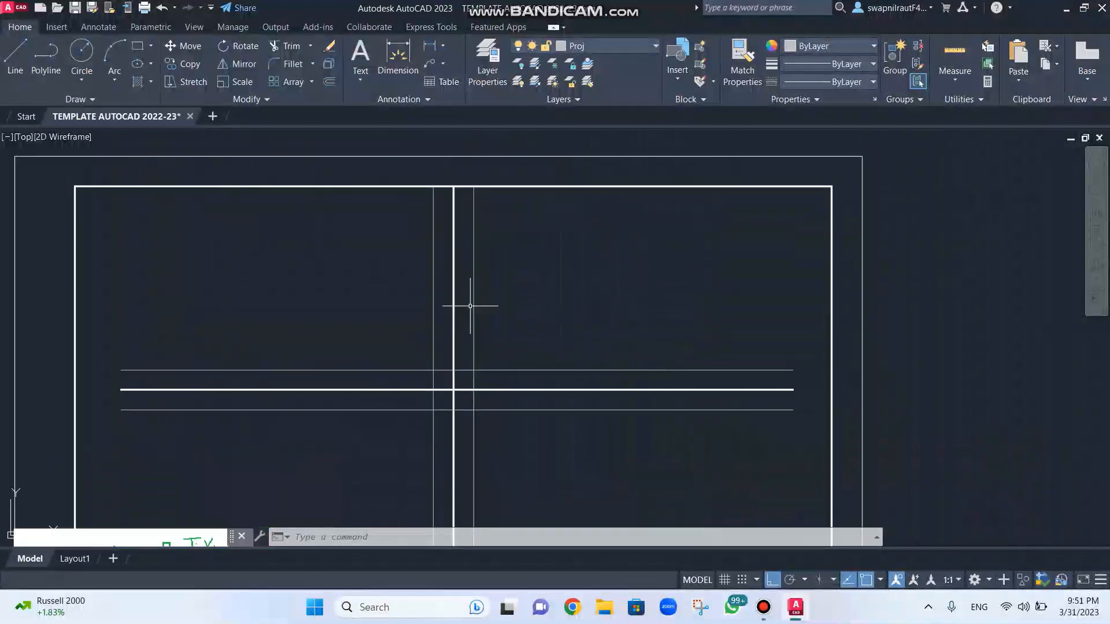
Step: Make Cont the current layer and draw a 100 mm line rightward from the intersection of the upper and right-hand offset lines
left_click(609, 48)
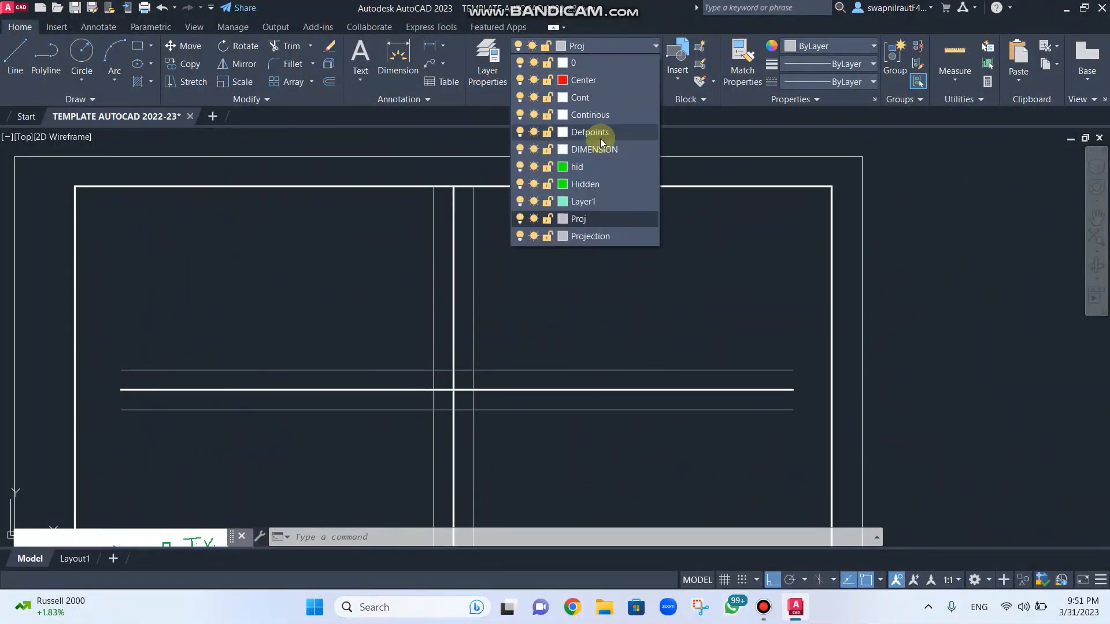
left_click(589, 98)
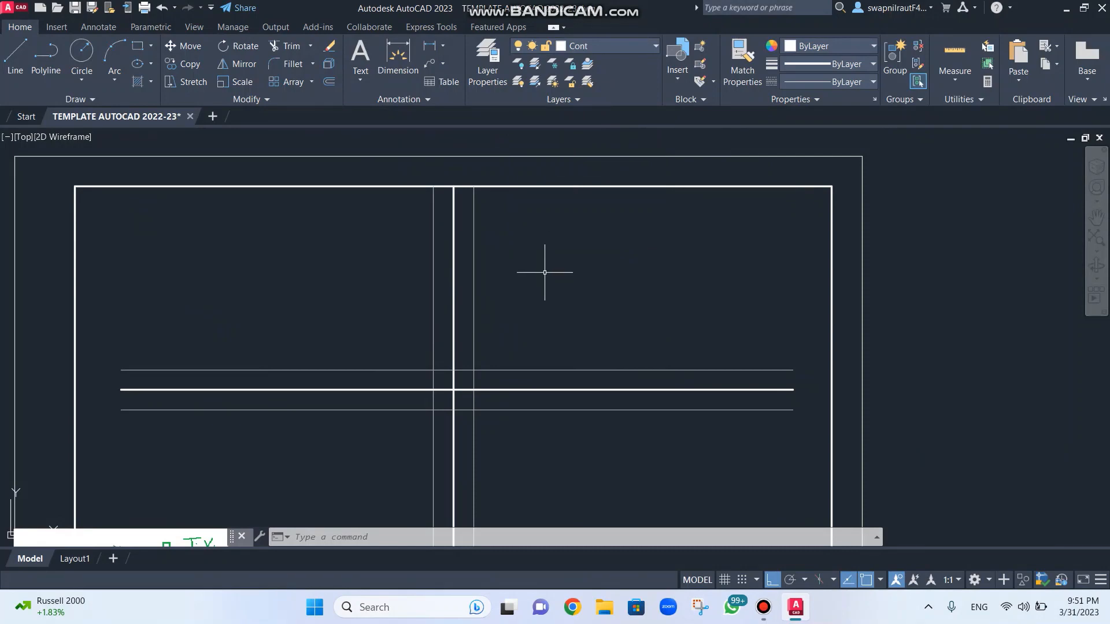
key("Return")
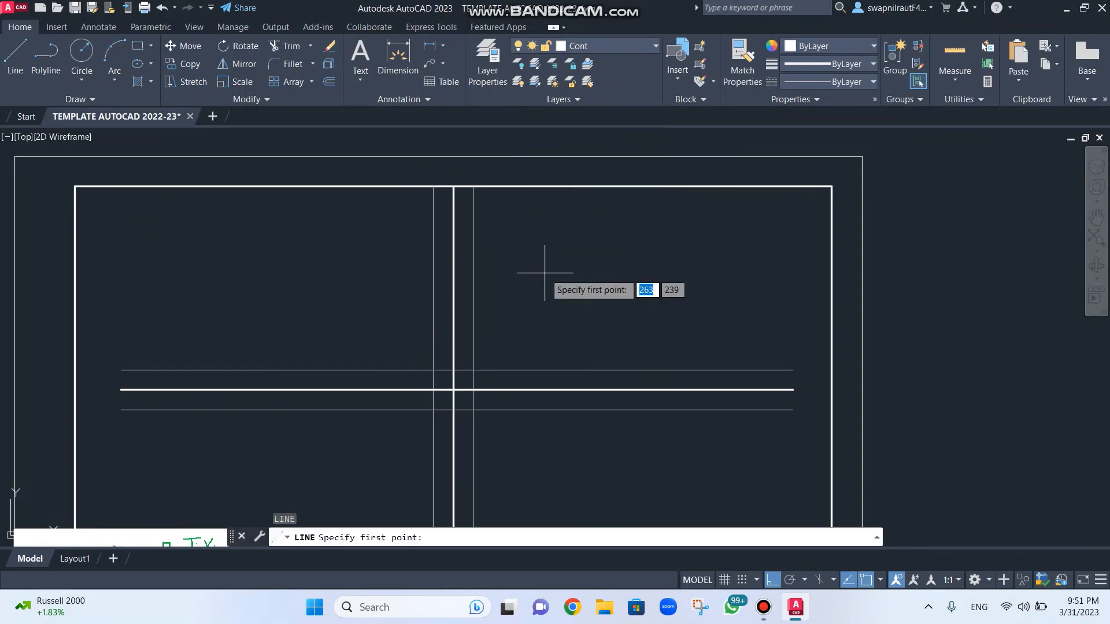
left_click(474, 370)
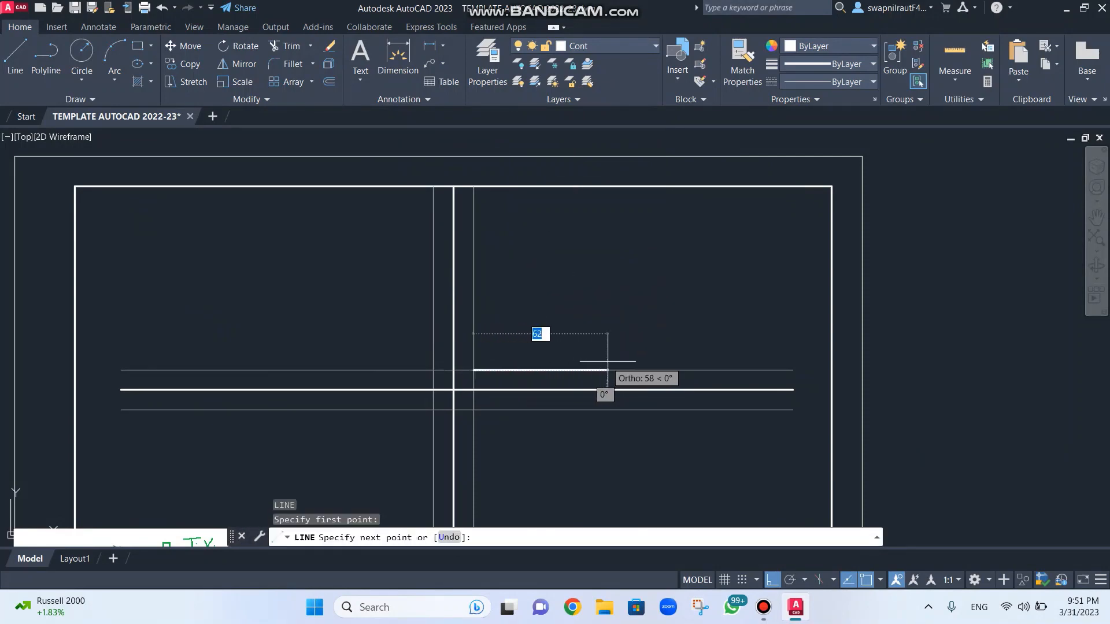
type("100")
key("Return")
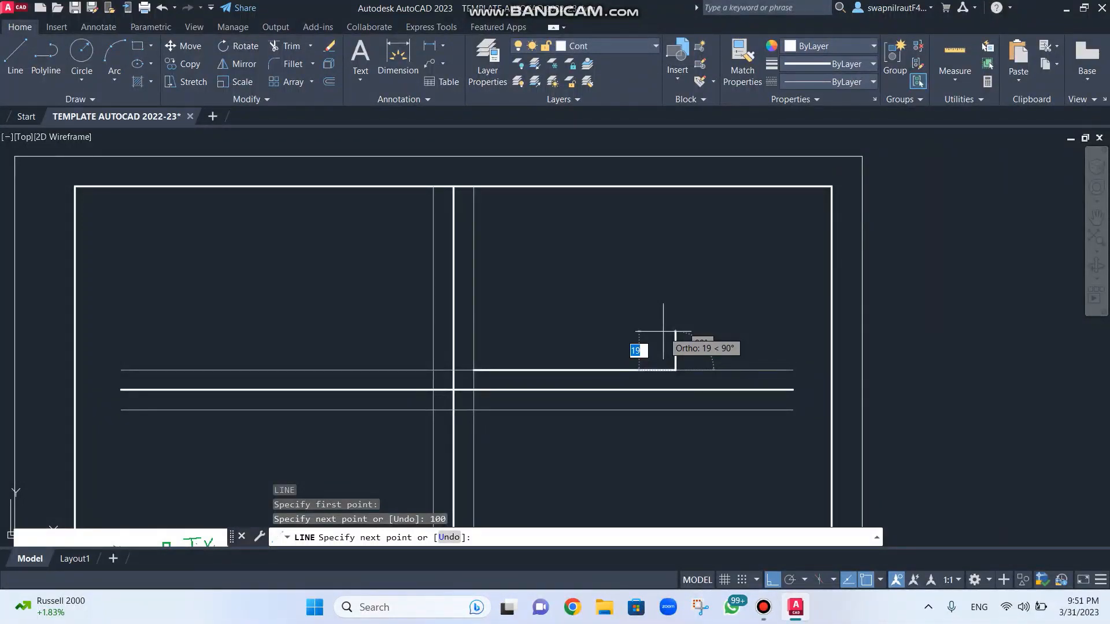
Step: Continue the front view outline with a 22 mm segment upward and an 85 mm segment leftward
type("22")
key("Return")
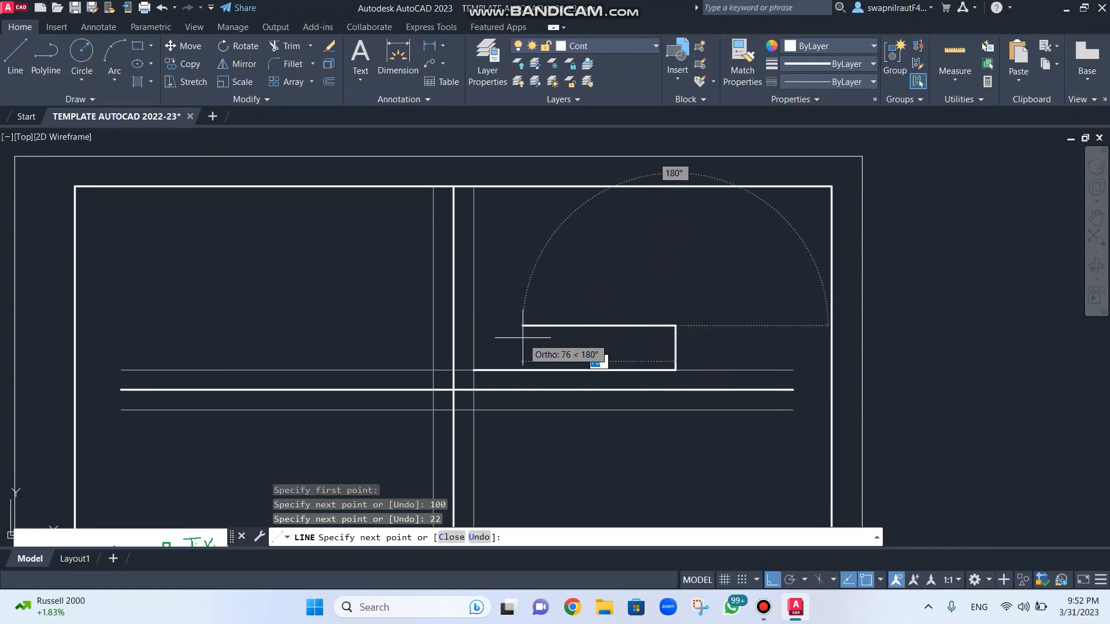
type("85")
key("Return")
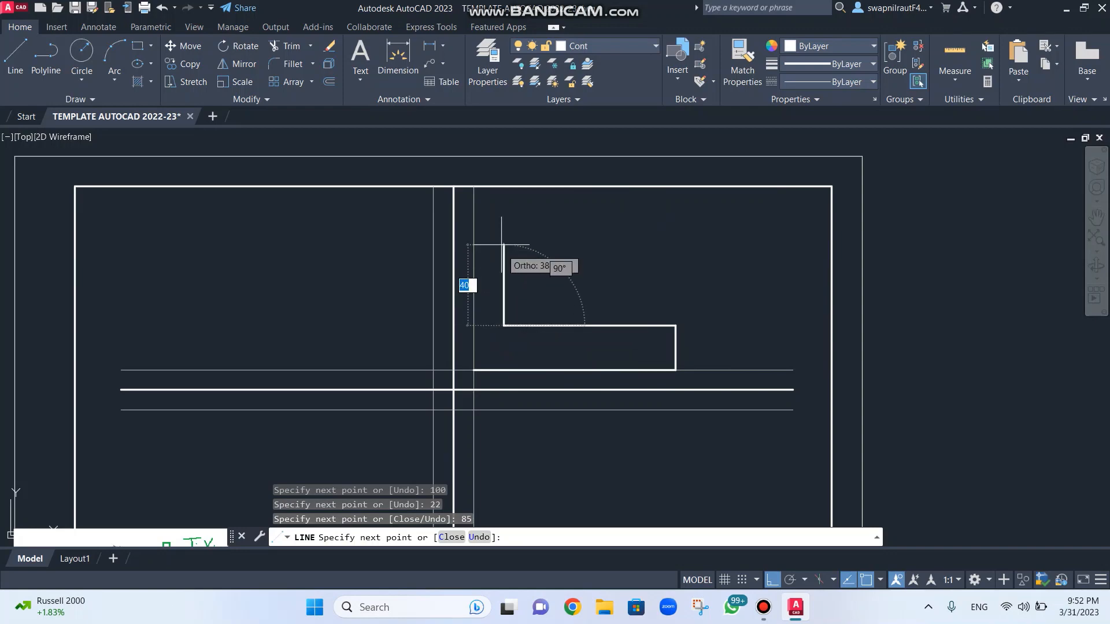
Step: Check the upright's height dimensions in the reference image and calculate 75 - 22 in Calculator
scroll(502, 226, "down", 6)
scroll(396, 354, "up", 15)
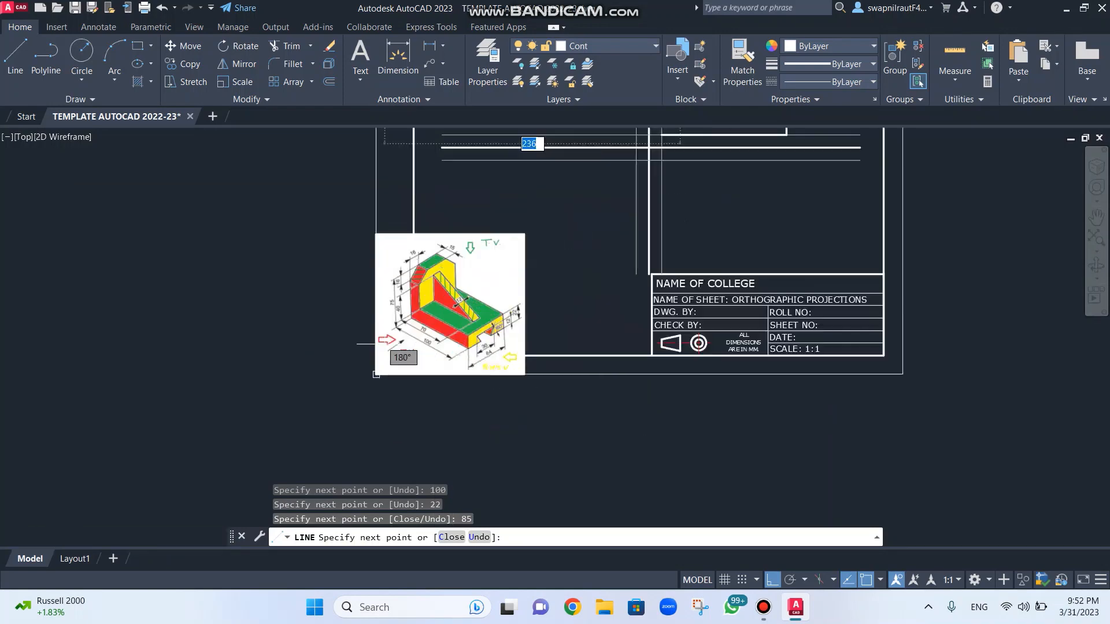
scroll(397, 354, "down", 10)
scroll(430, 296, "up", 4)
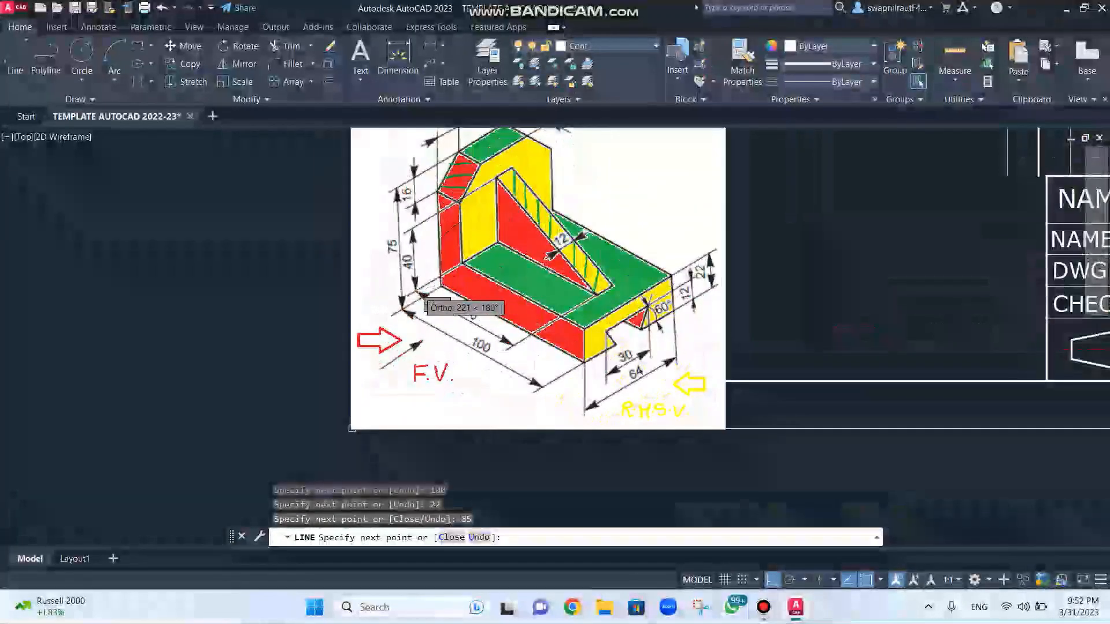
scroll(425, 292, "down", 3)
scroll(405, 315, "up", 3)
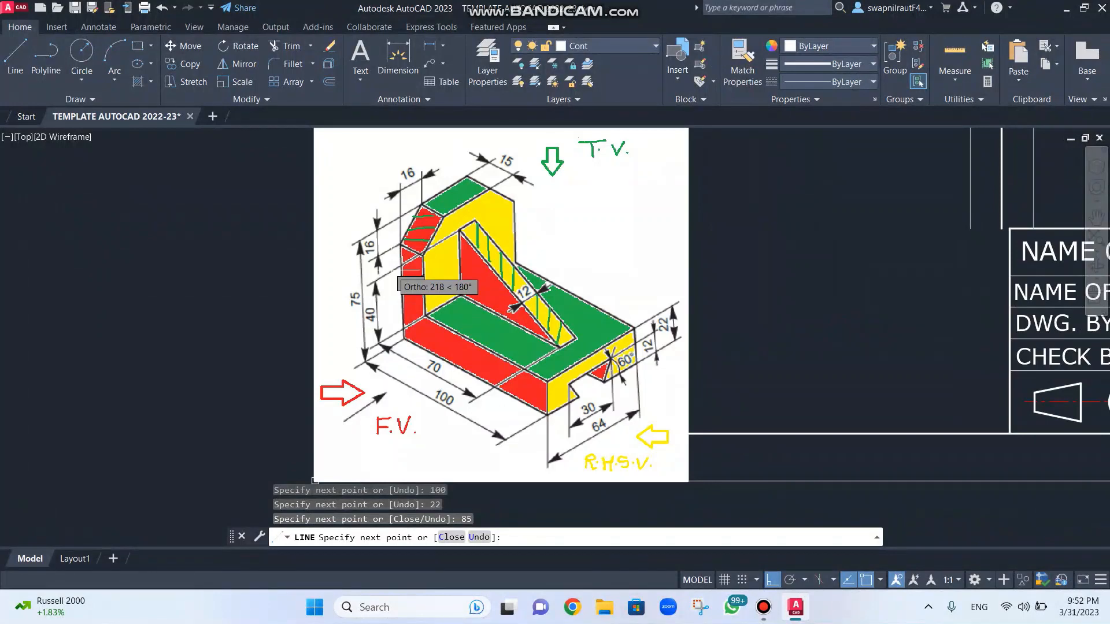
key("XF86Calculator")
type("75")
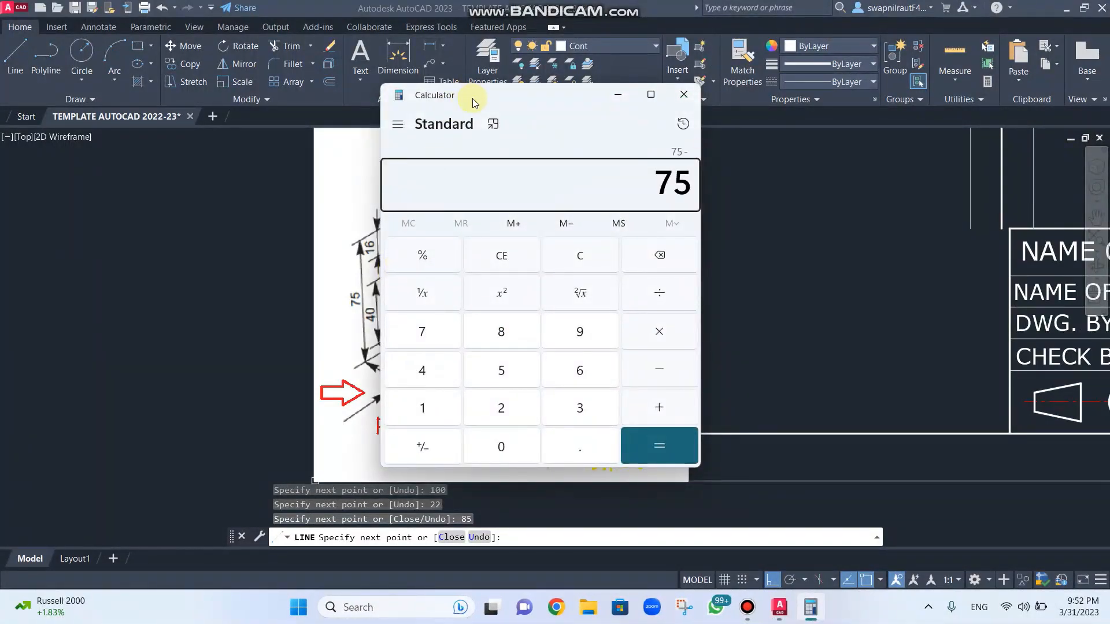
mouse_move(473, 98)
left_mouse_down()
mouse_move(646, 144)
mouse_move(695, 121)
mouse_move(616, 119)
left_mouse_up()
key("Return")
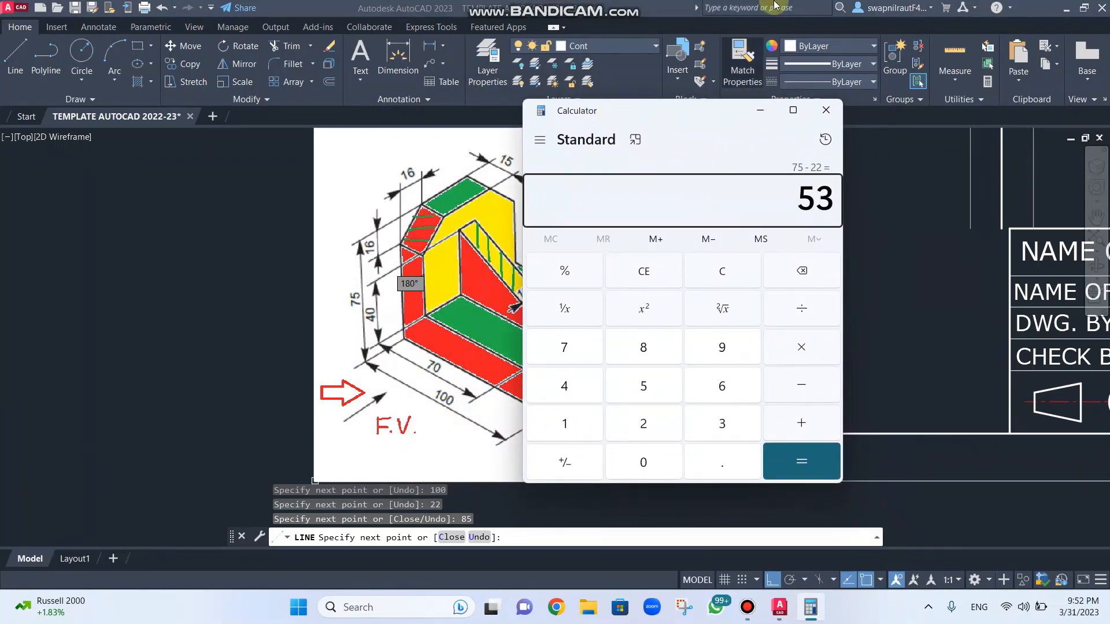
left_click(764, 113)
scroll(921, 242, "up", 3)
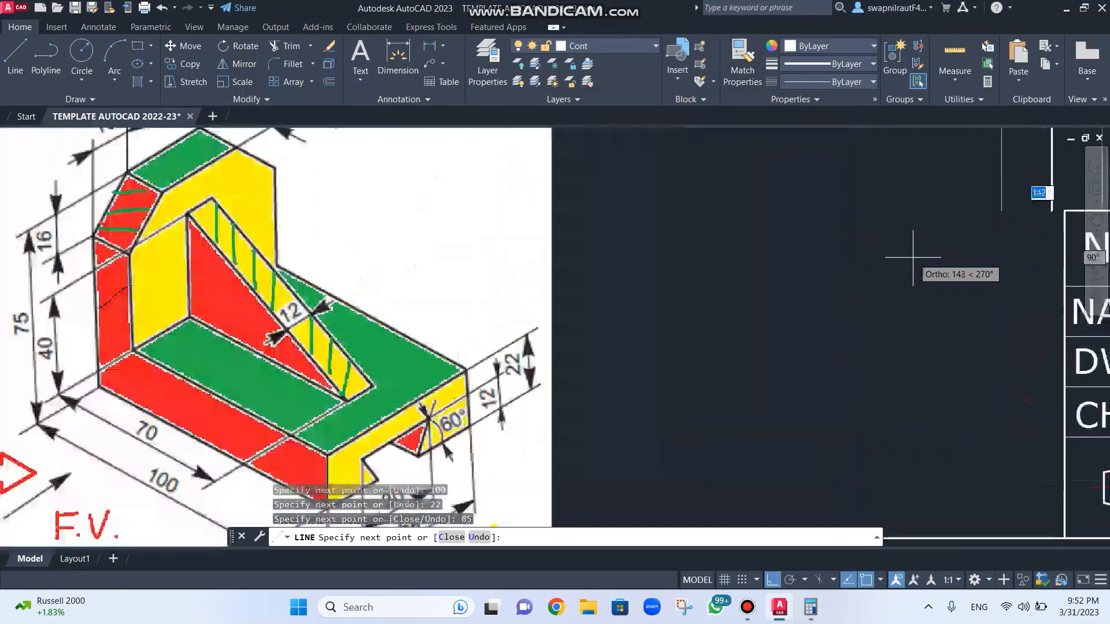
Step: Continue the front view outline with a 53 mm segment upward from the inner end of the 85 mm segment
scroll(918, 237, "down", 5)
middle_click_drag(892, 238, 695, 319)
scroll(770, 223, "up", 2)
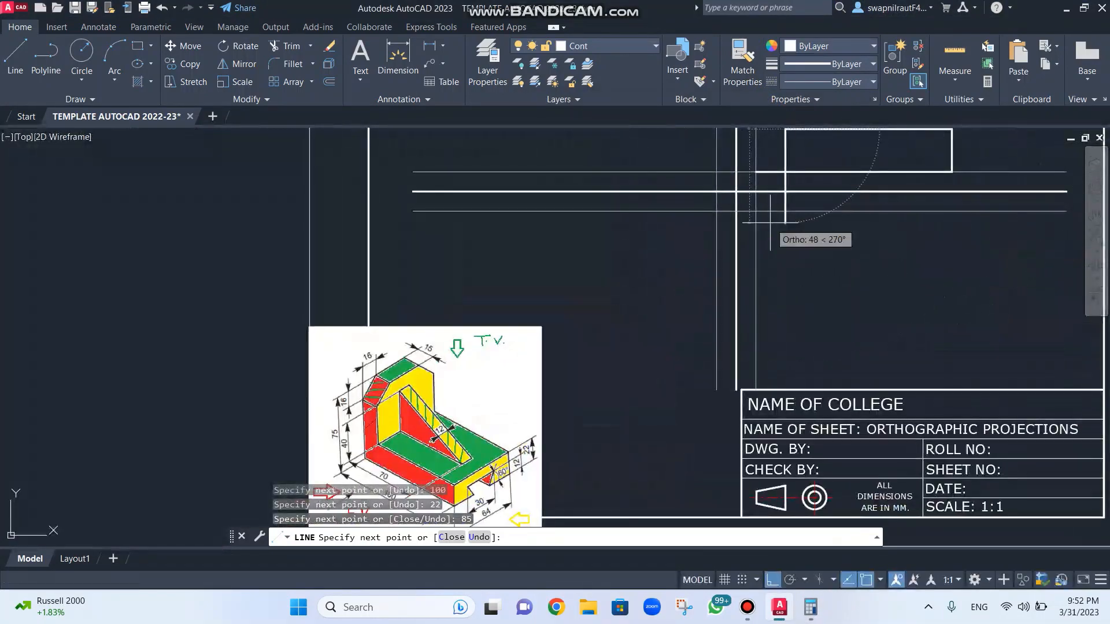
middle_click_drag(770, 223, 611, 450)
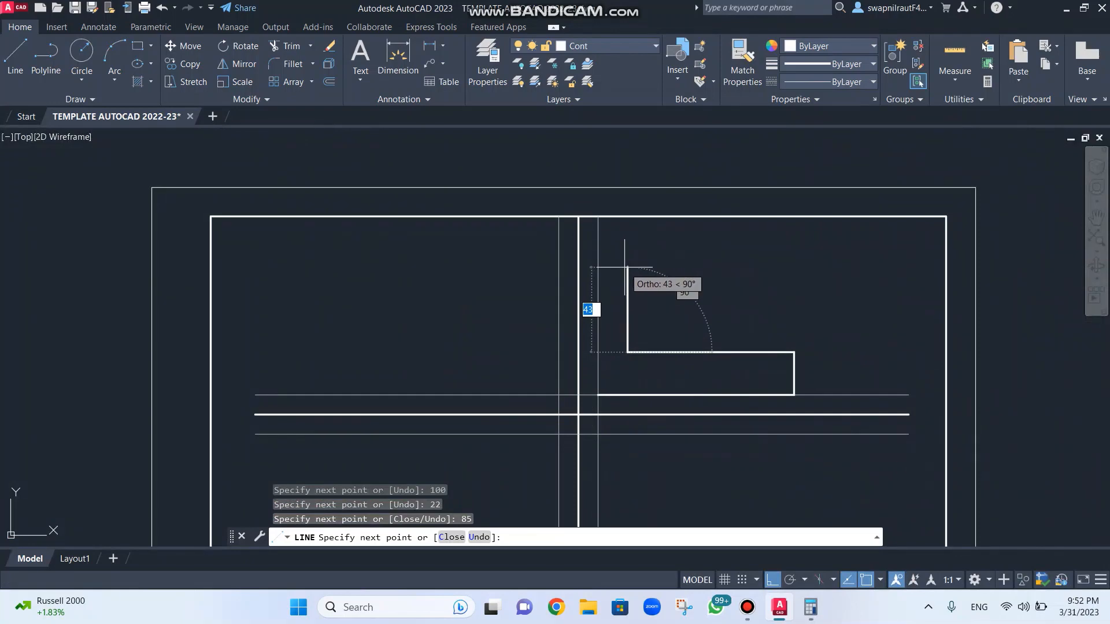
type("53")
key("Return")
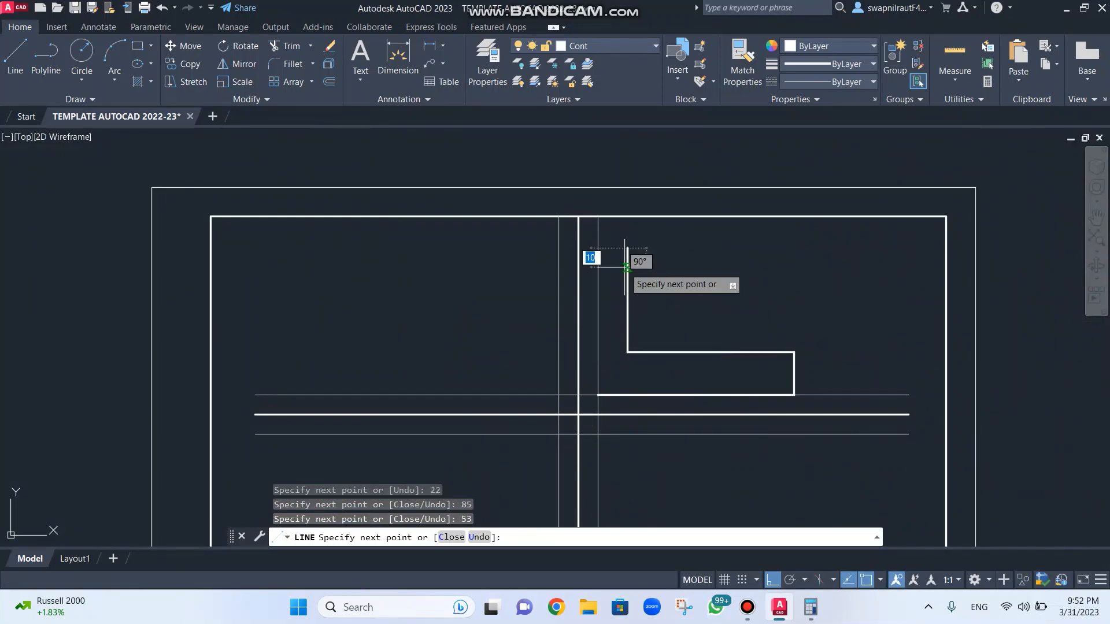
Step: Close the front view outline leftward to the vertical offset line and down to the starting corner
left_click(598, 249)
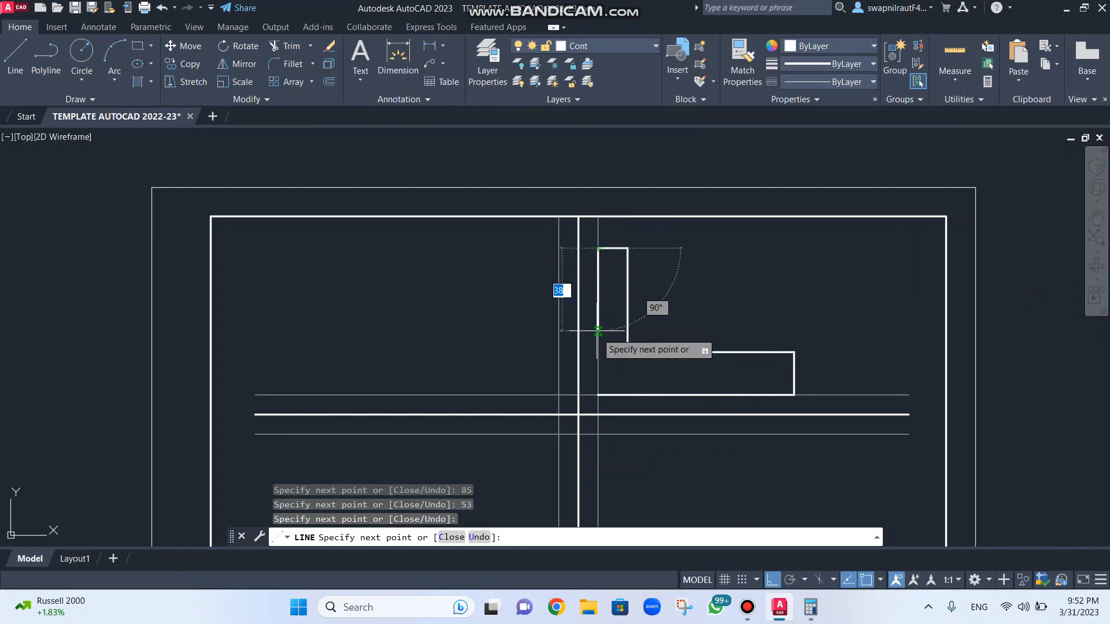
left_click(597, 396)
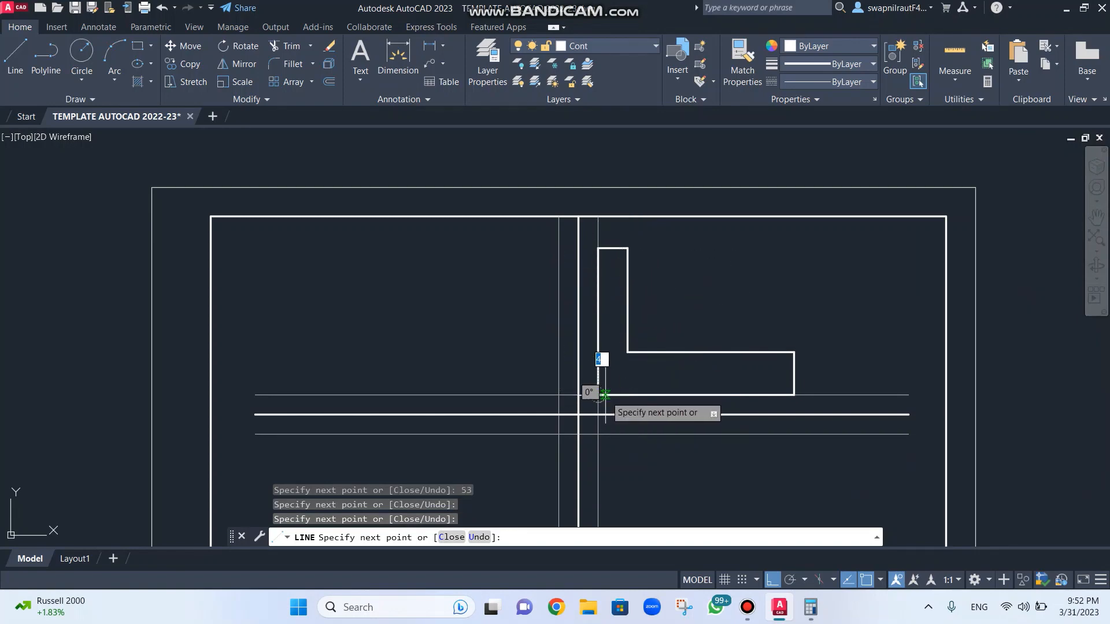
key("Escape")
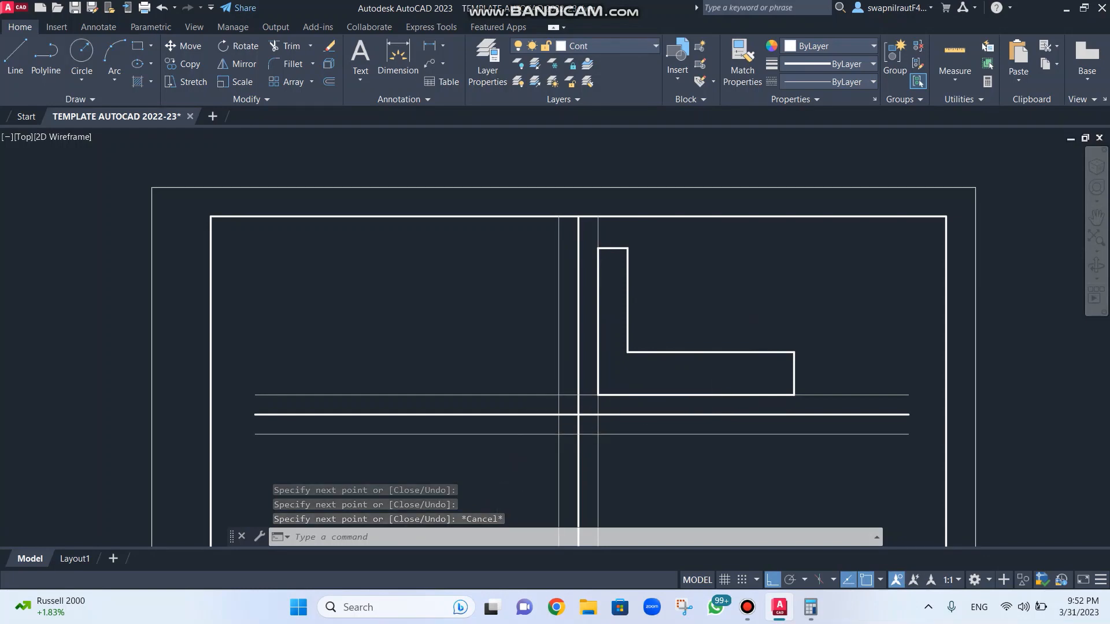
Step: Examine the chamfer and height dimensions at the top of the upright in the reference image
scroll(472, 477, "up", 2)
middle_click_drag(473, 467, 525, 310)
scroll(549, 312, "down", 4)
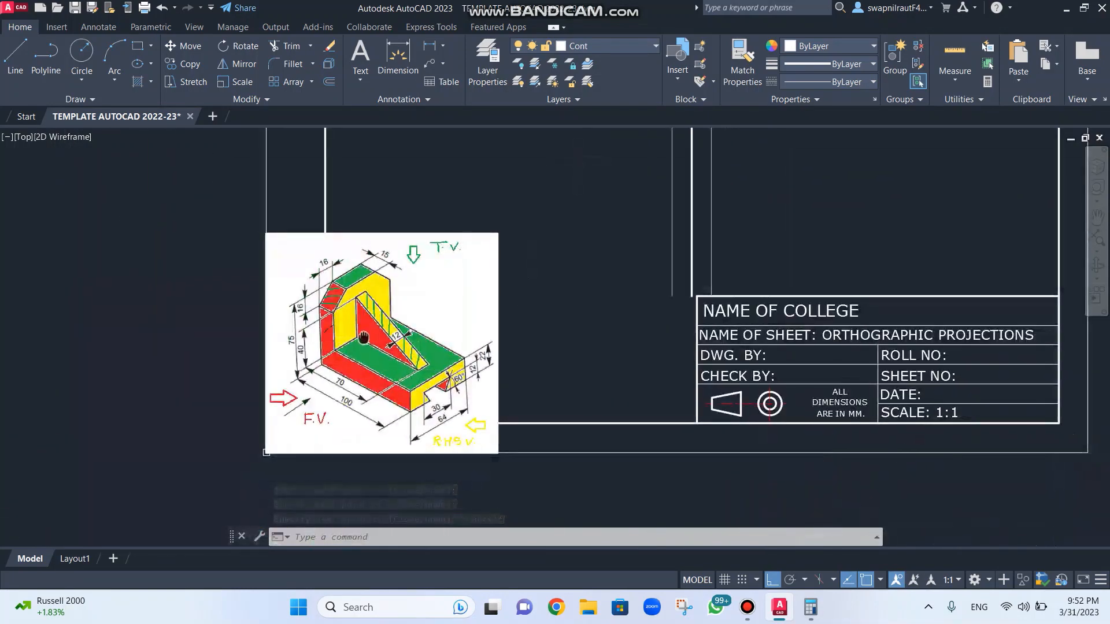
middle_click_drag(361, 350, 497, 315)
scroll(497, 315, "up", 6)
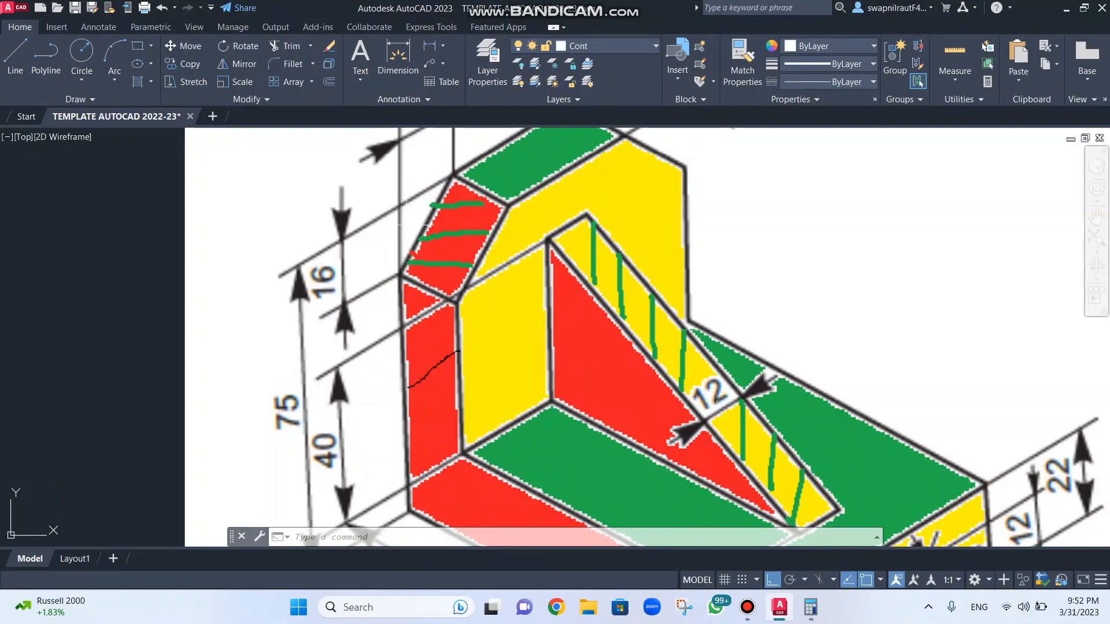
scroll(508, 286, "down", 4)
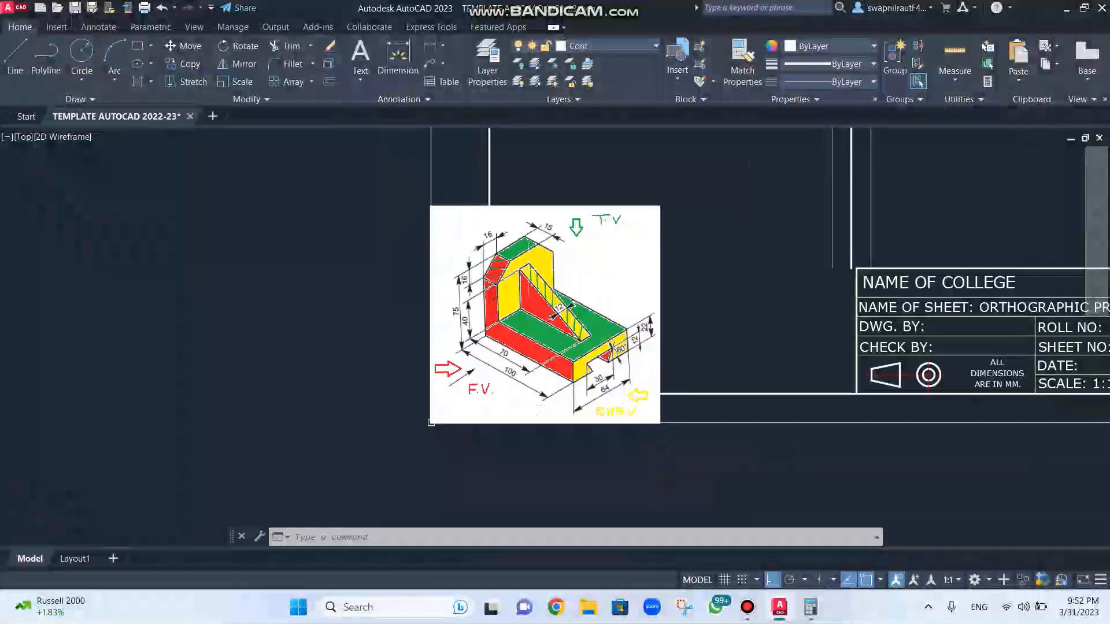
scroll(529, 284, "up", 2)
mouse_move(541, 290)
middle_mouse_down()
mouse_move(453, 377)
mouse_move(214, 543)
middle_mouse_up()
middle_click_drag(631, 294, 531, 487)
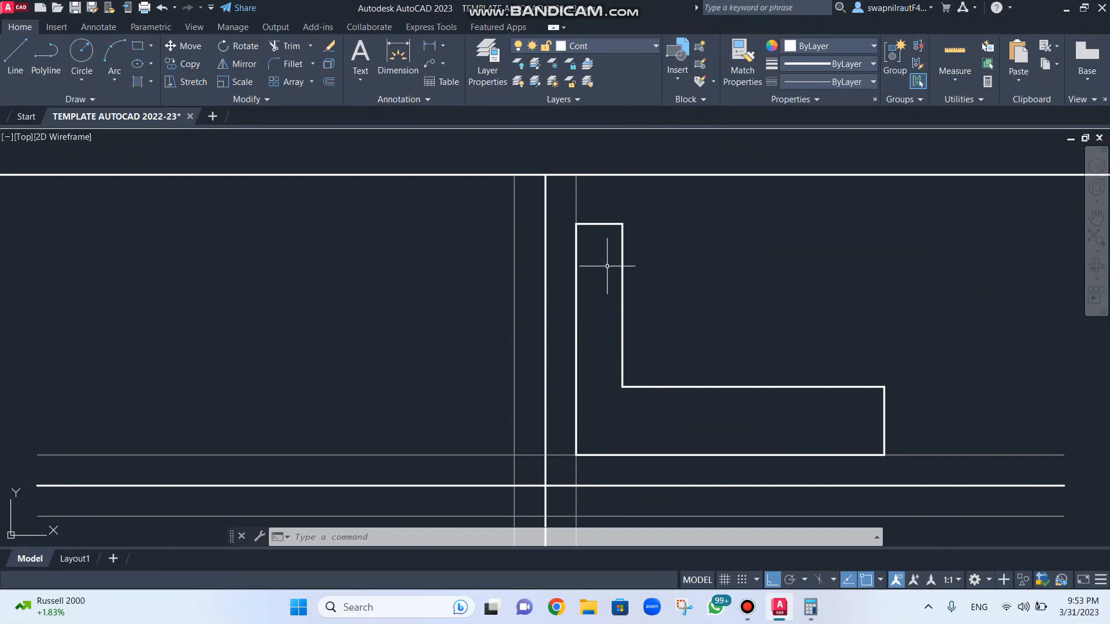
Step: Offset the upright's top edge 16 mm downward to mark the lower edge of the chamfer in the front view
type("o")
key("Return")
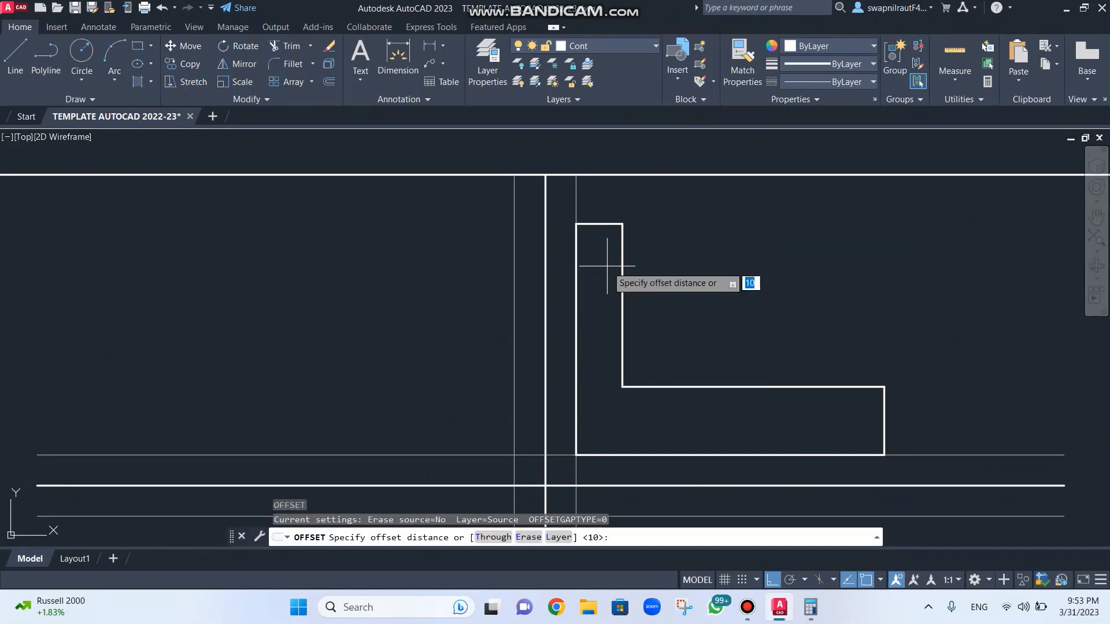
type("16")
key("Return")
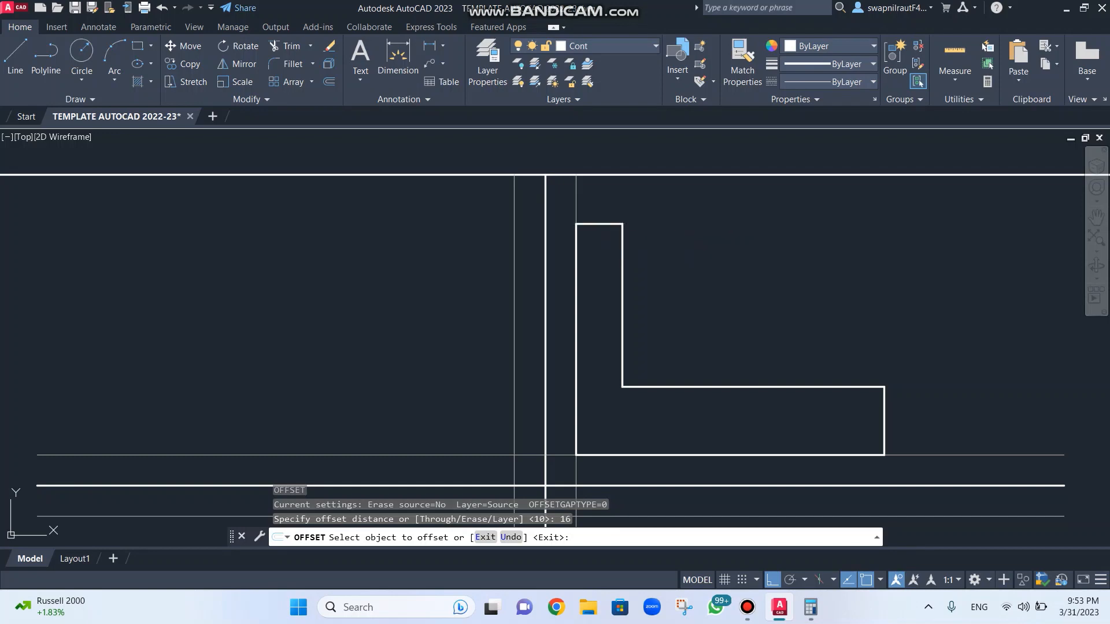
left_click(585, 224)
left_click(602, 243)
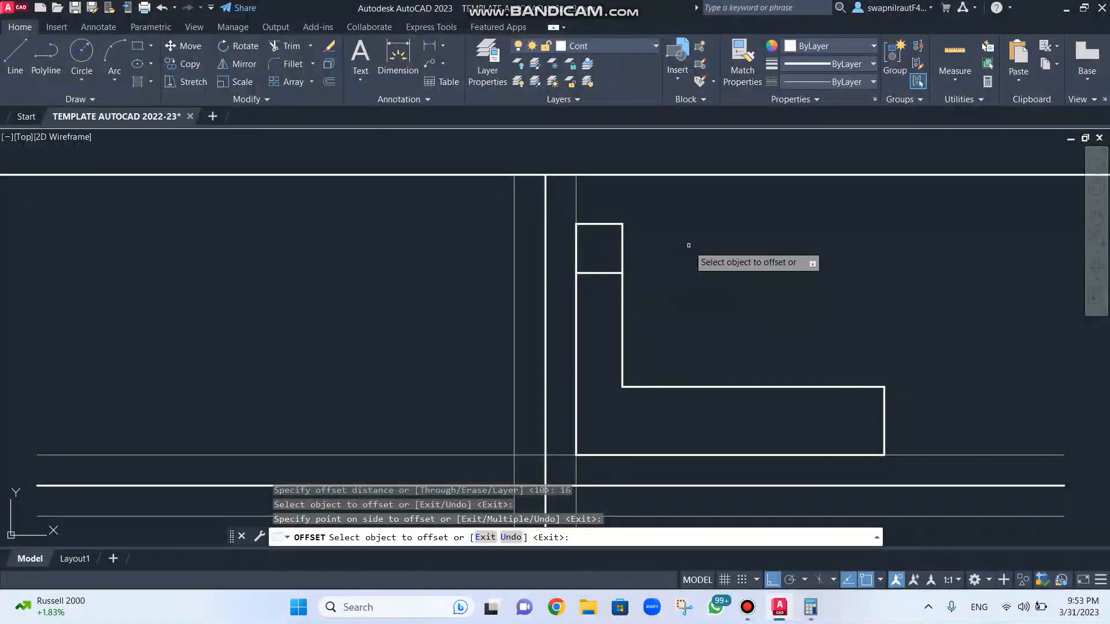
Step: Examine the triangular rib's length and height dimensions in the reference image
scroll(594, 359, "down", 4)
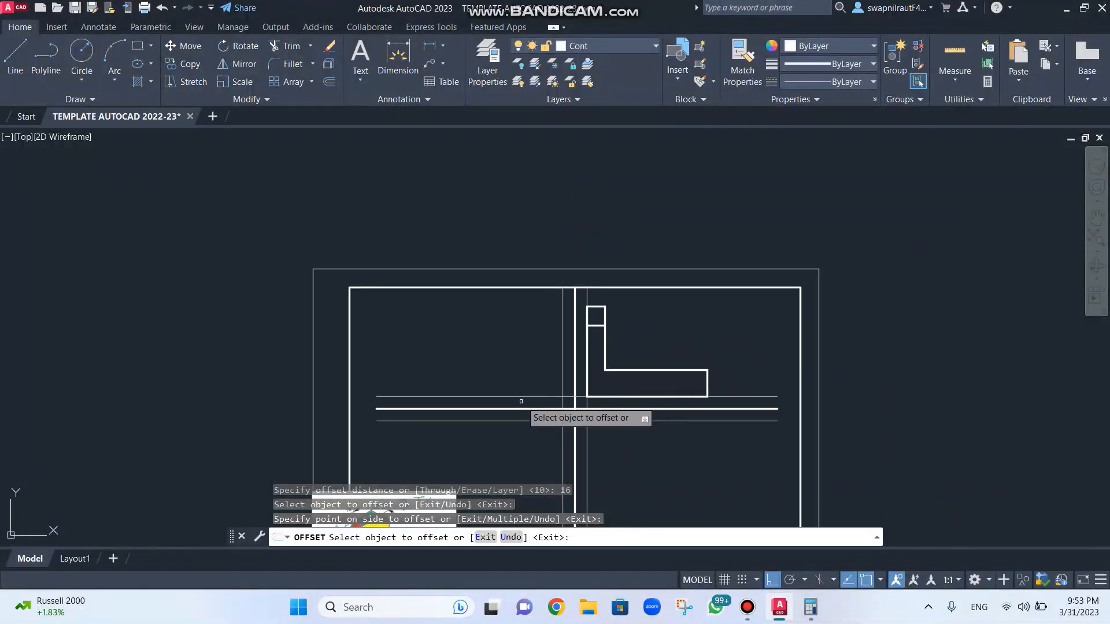
middle_click_drag(497, 401, 532, 206)
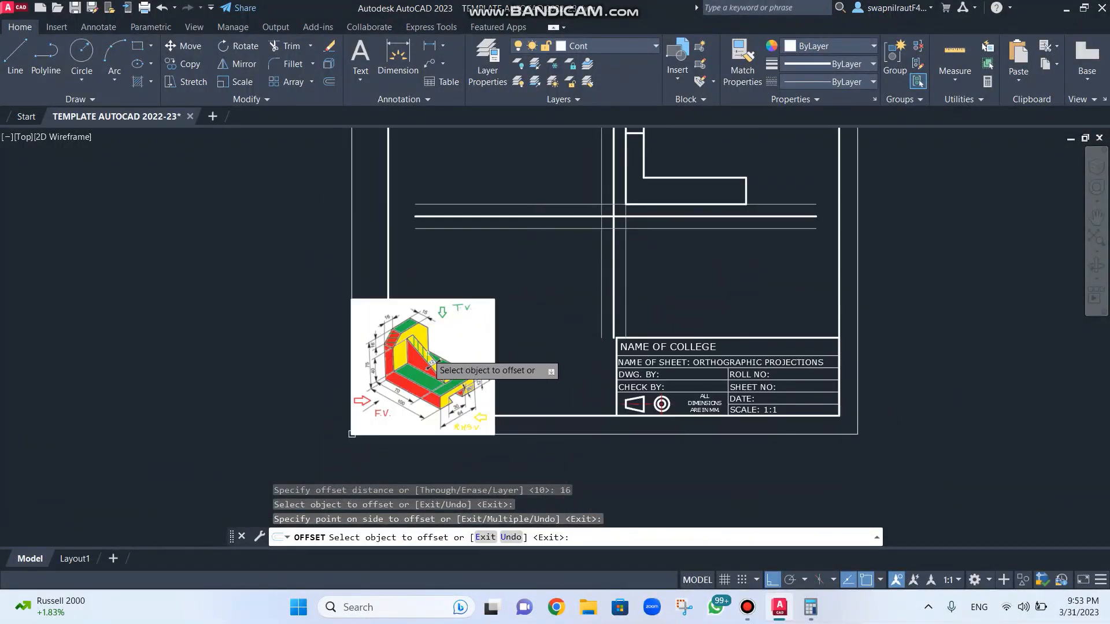
scroll(421, 354, "up", 6)
scroll(418, 361, "up", 3)
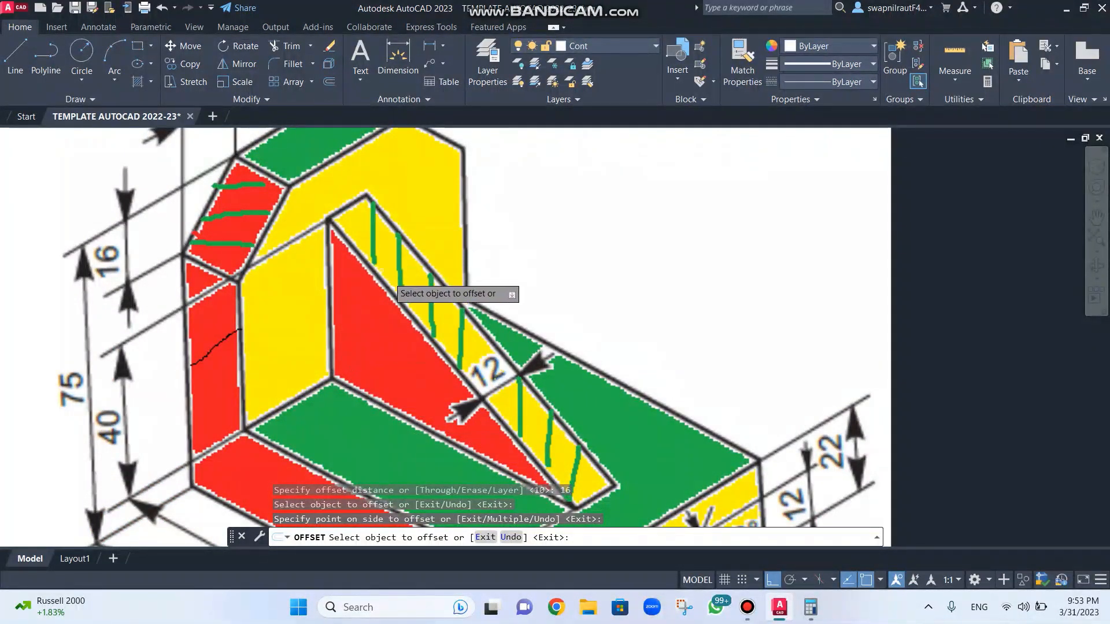
scroll(468, 422, "down", 4)
scroll(433, 436, "up", 2)
middle_click_drag(434, 436, 438, 336)
scroll(437, 335, "down", 3)
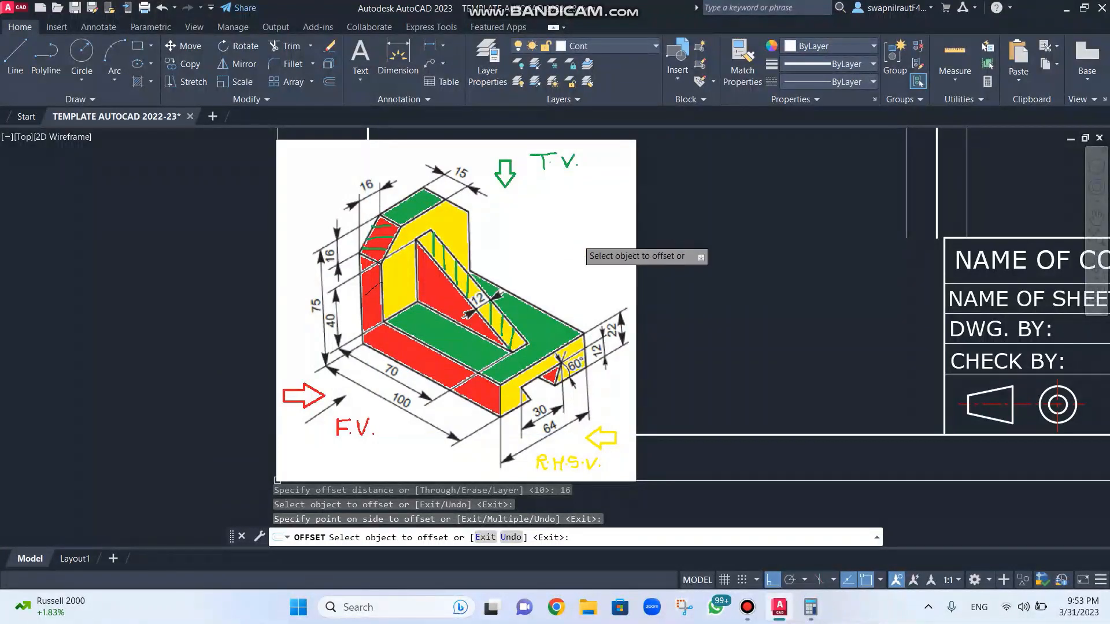
middle_click_drag(570, 248, 362, 475)
scroll(625, 275, "up", 2)
middle_click_drag(621, 278, 373, 455)
scroll(373, 455, "down", 2)
scroll(569, 238, "down", 2)
scroll(520, 272, "down", 2)
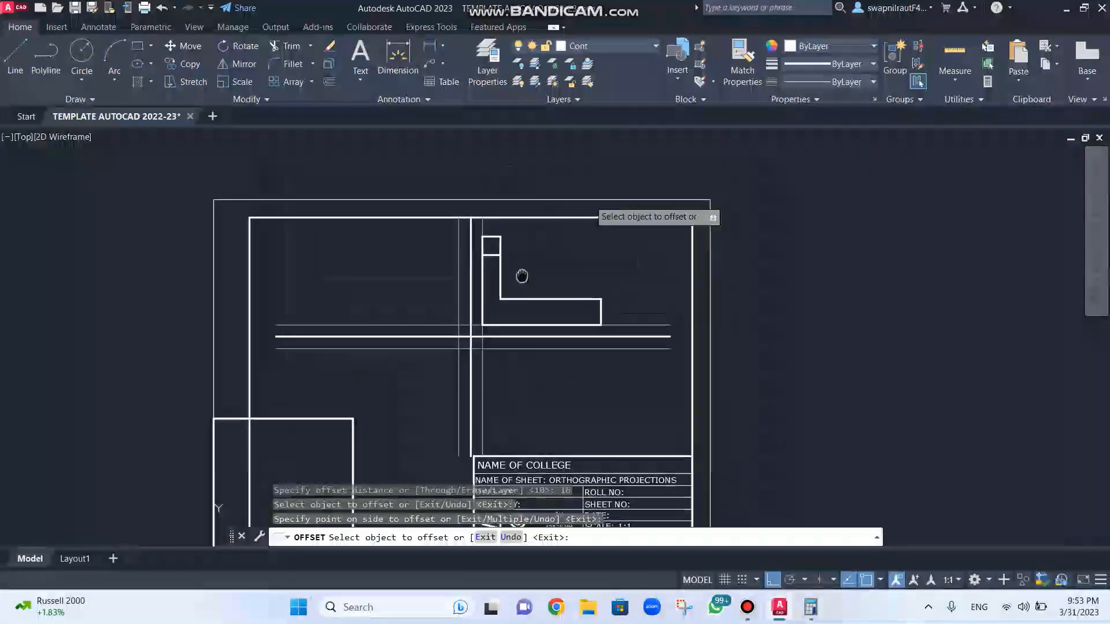
scroll(525, 265, "up", 1)
scroll(524, 265, "up", 2)
scroll(520, 269, "up", 2)
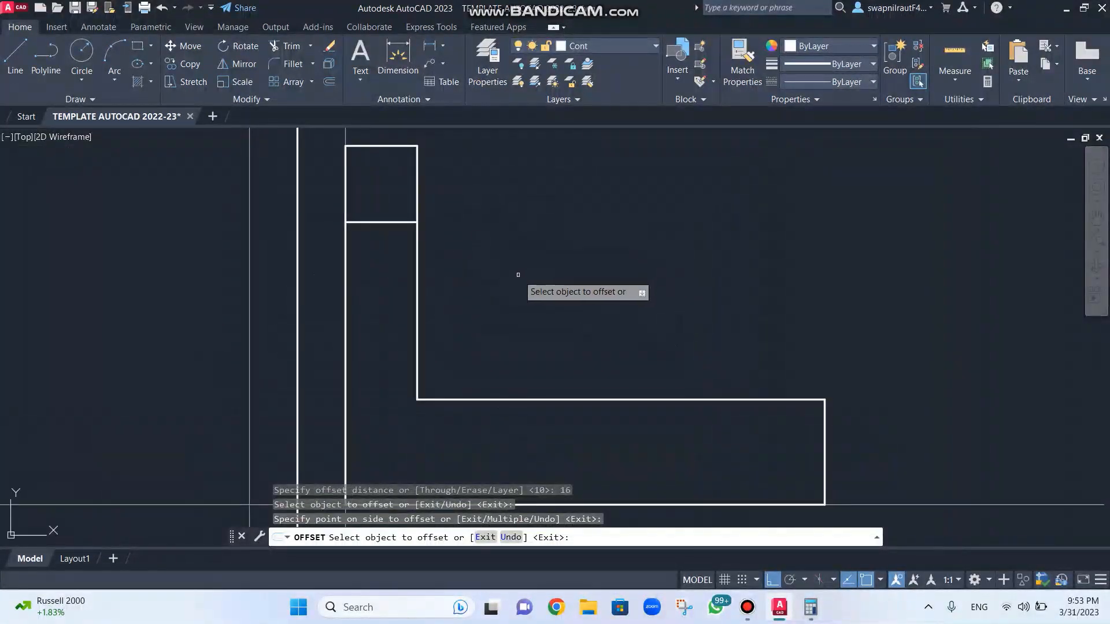
mouse_move(516, 274)
middle_mouse_down()
mouse_move(501, 235)
mouse_move(502, 255)
middle_mouse_up()
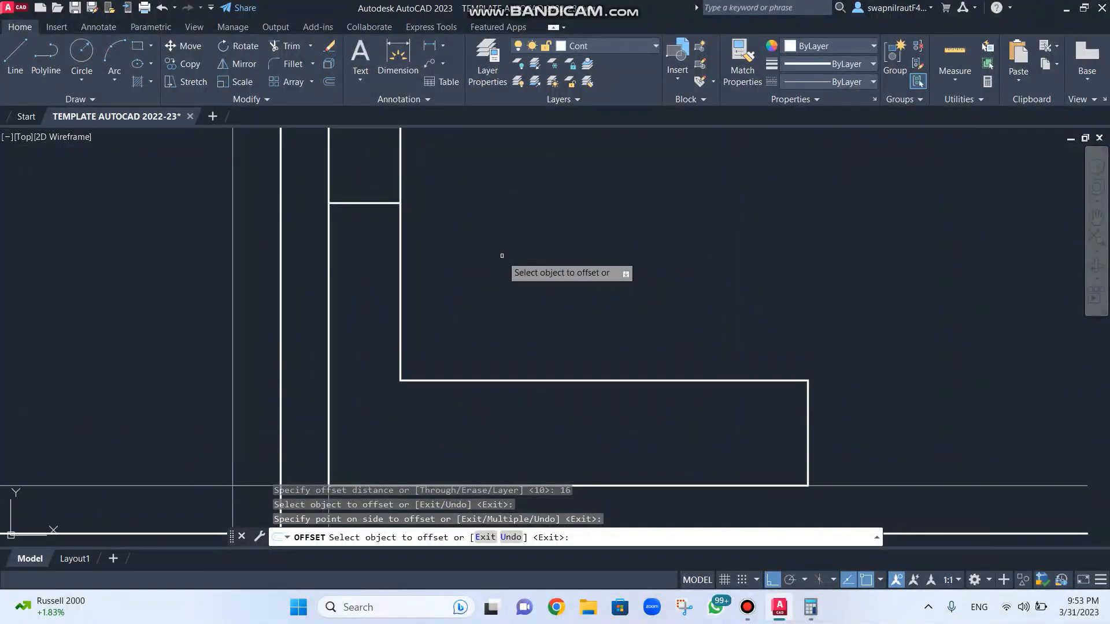
key("Escape")
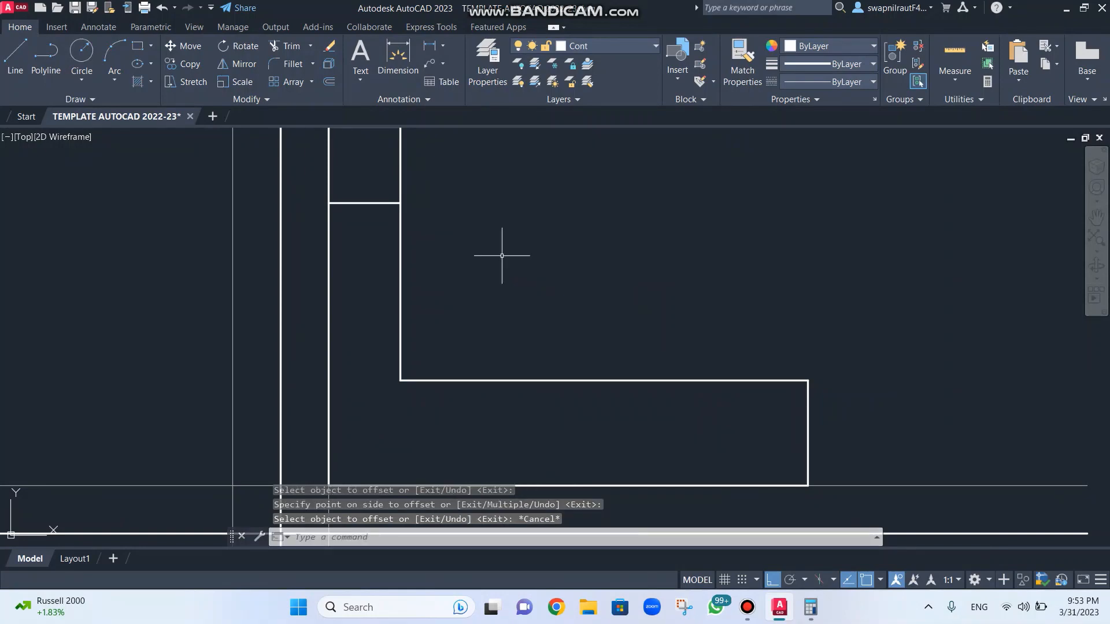
Step: Draw a 70 mm line rightward along the base's top edge from the inner corner of the L-shaped outline
type("l")
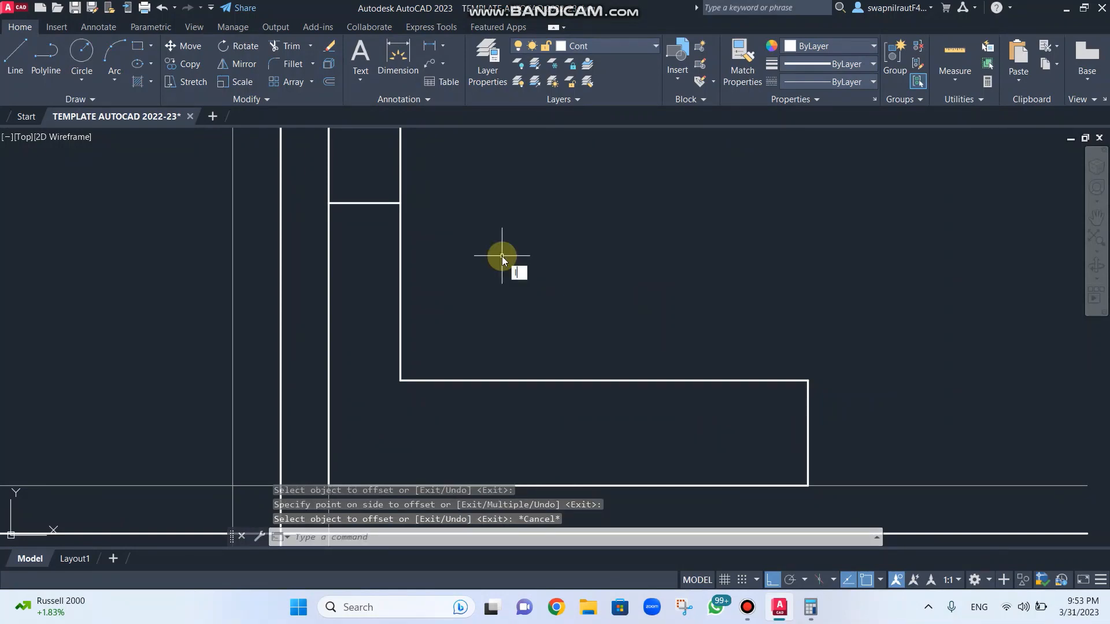
key("Return")
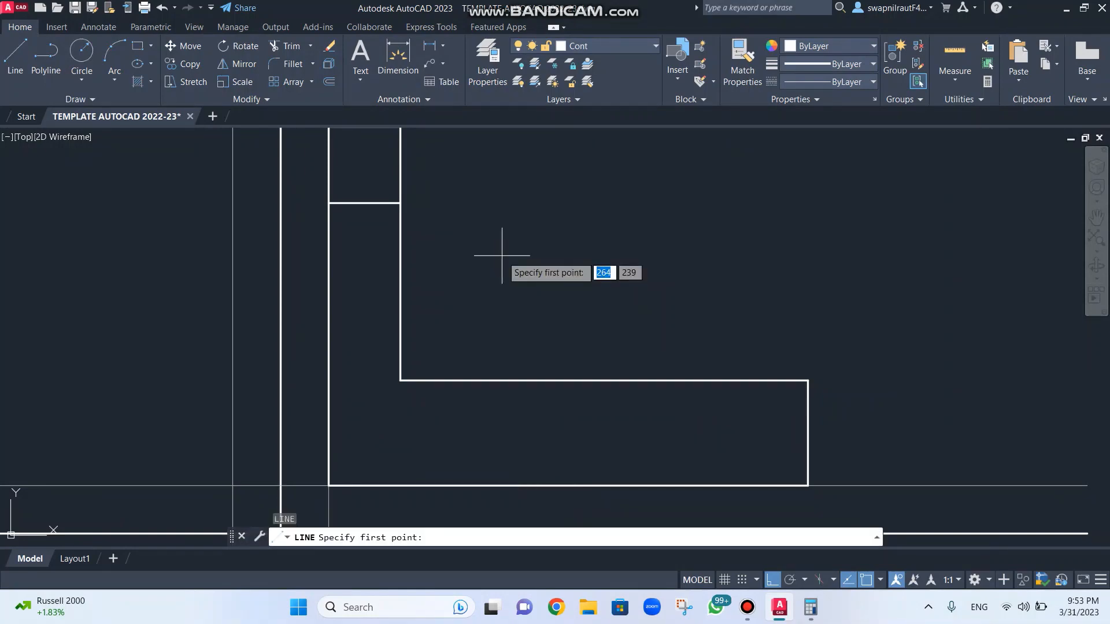
left_click(400, 380)
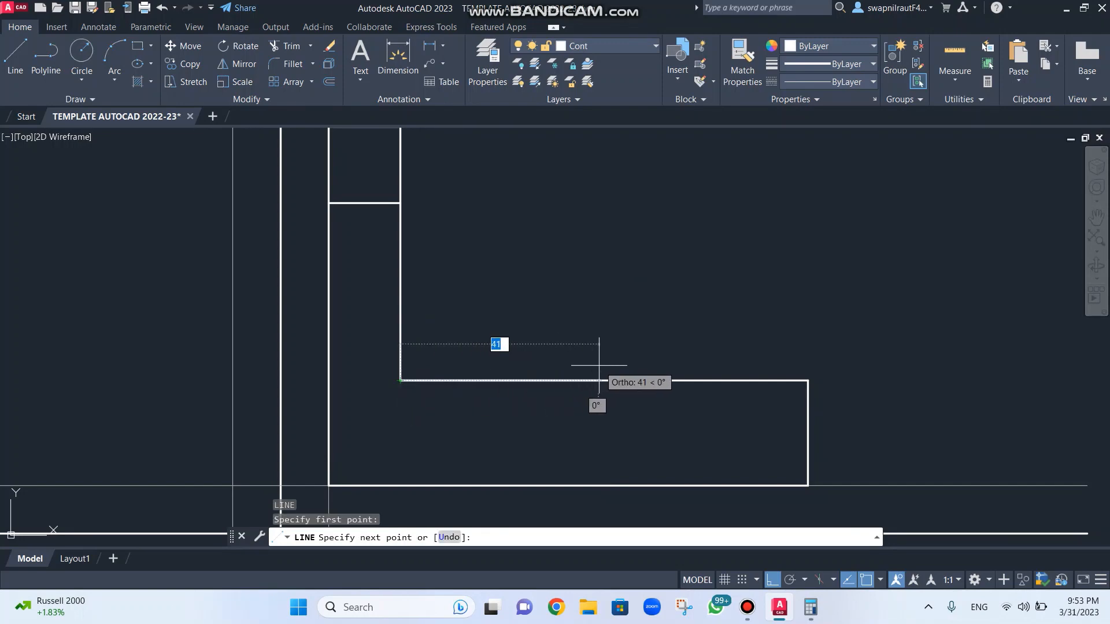
type("70")
key("Return")
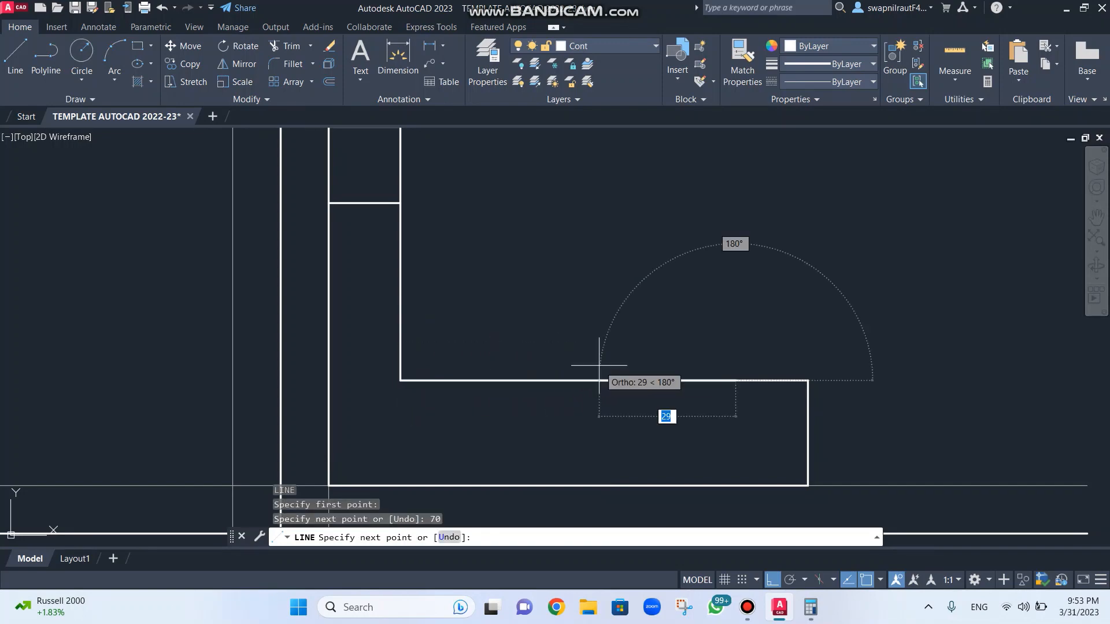
key("Escape")
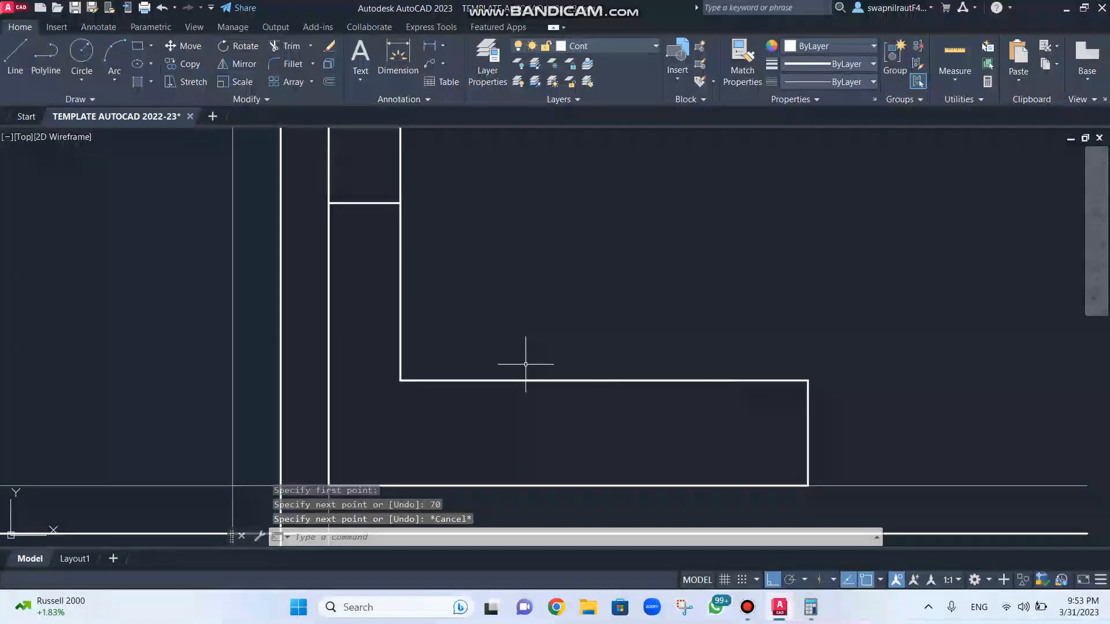
Step: Draw a 40 mm line upward along the upright's right edge from the inner corner
key("space")
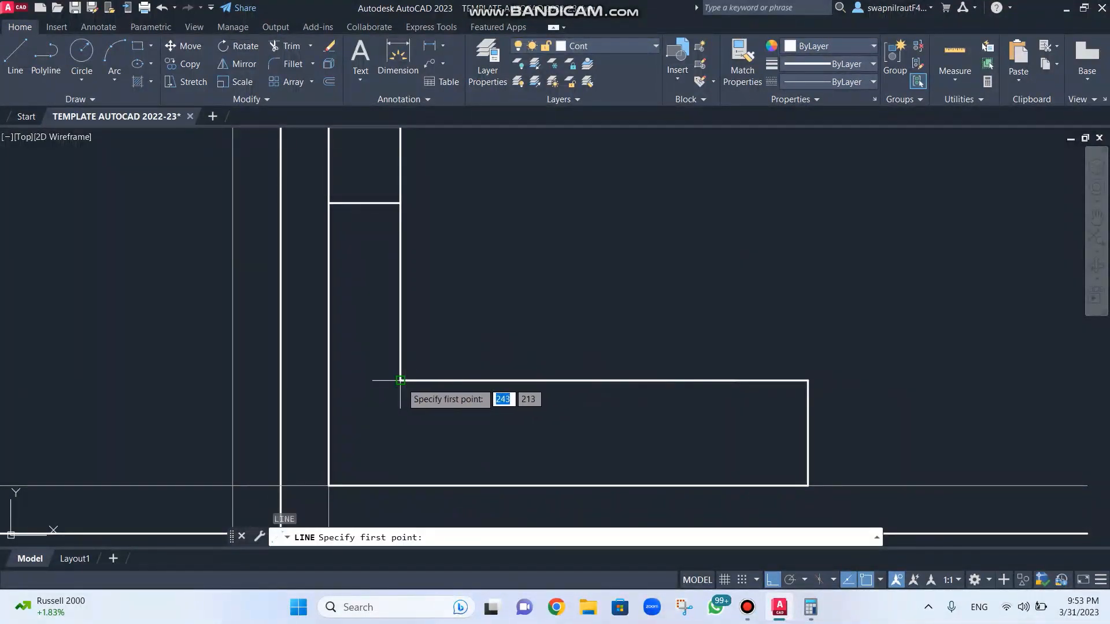
left_click(400, 381)
type("40")
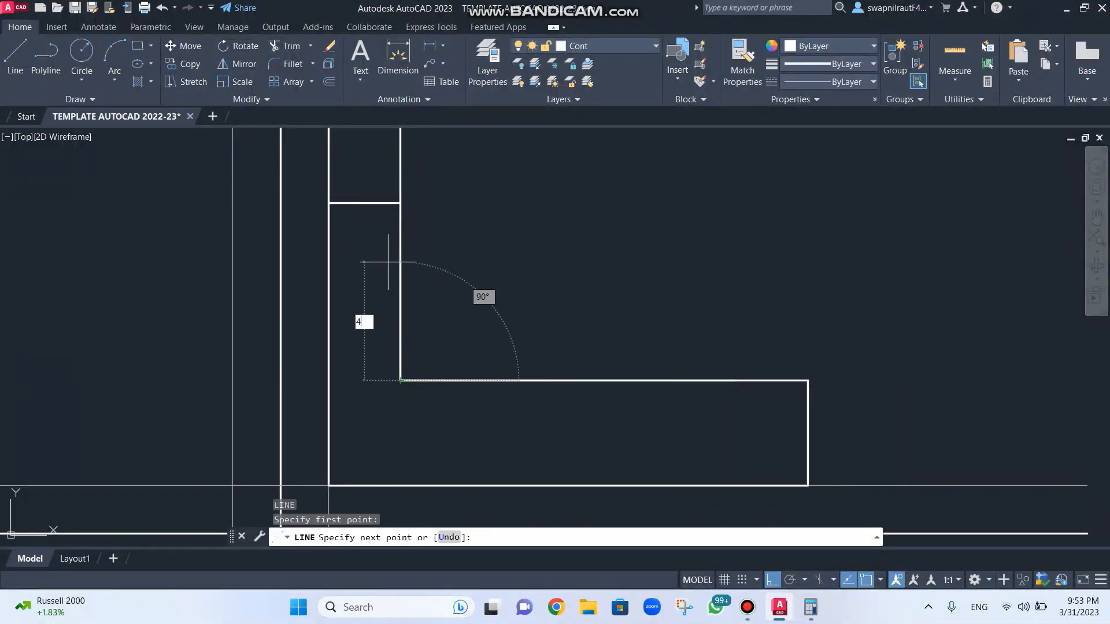
key("Return")
key("Escape")
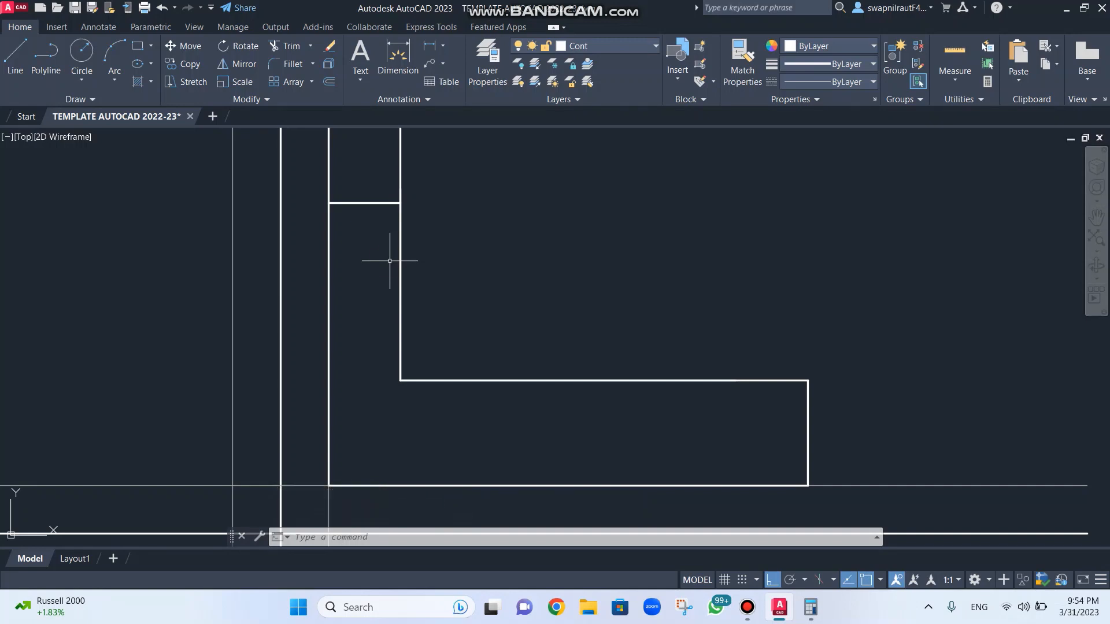
Step: With Ortho off, draw the rib's sloping edge from the right end of the 70 mm line to the upper end of the 40 mm line
type("l")
key("Return")
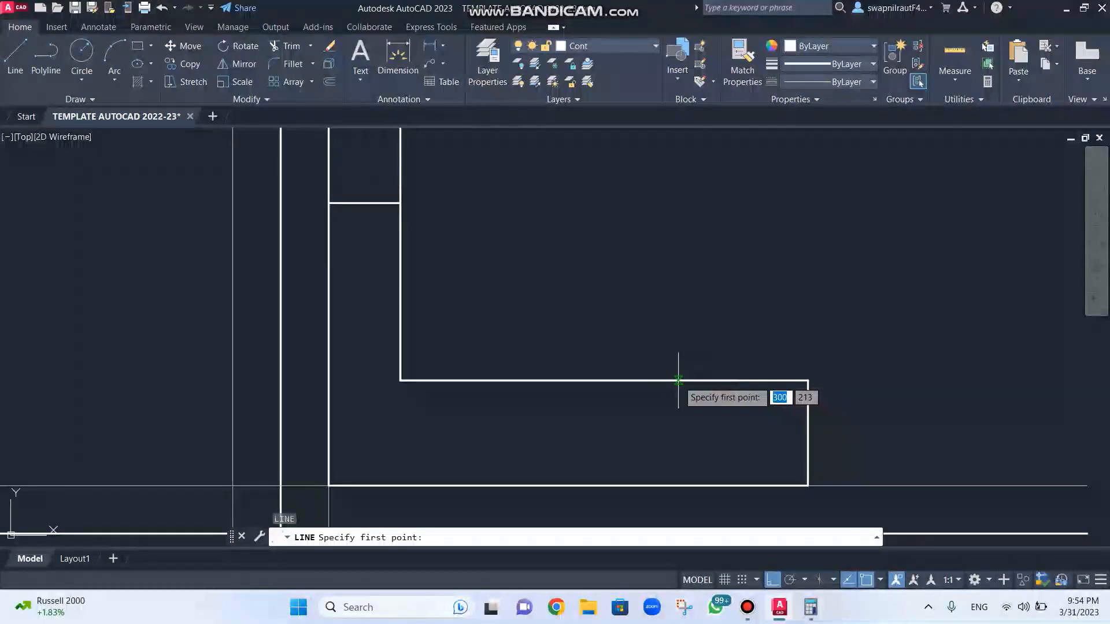
left_click(735, 380)
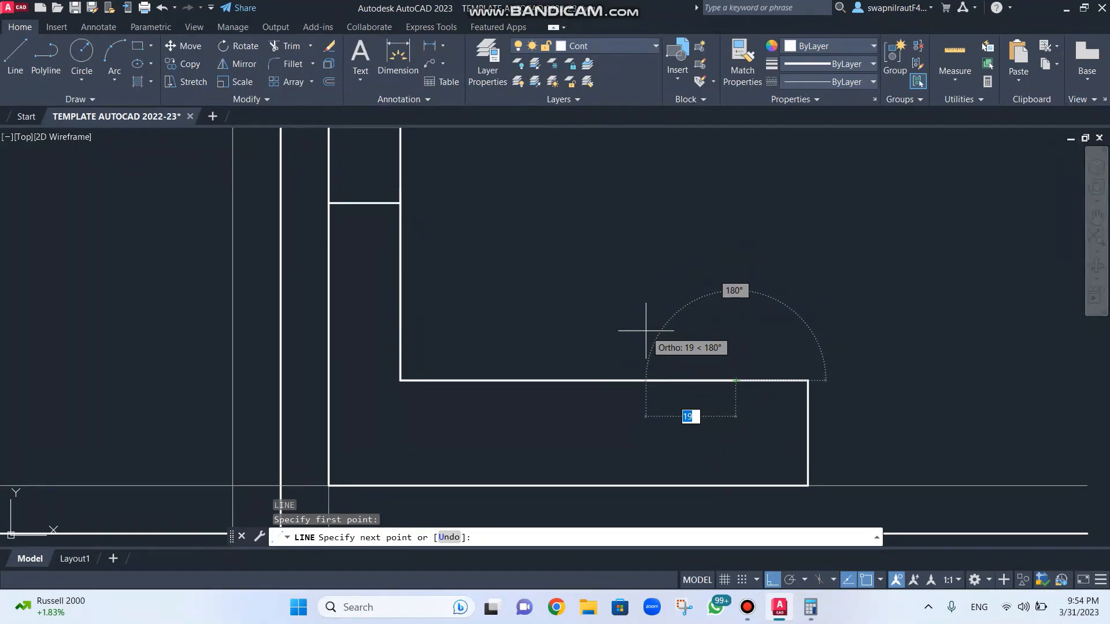
key("F8")
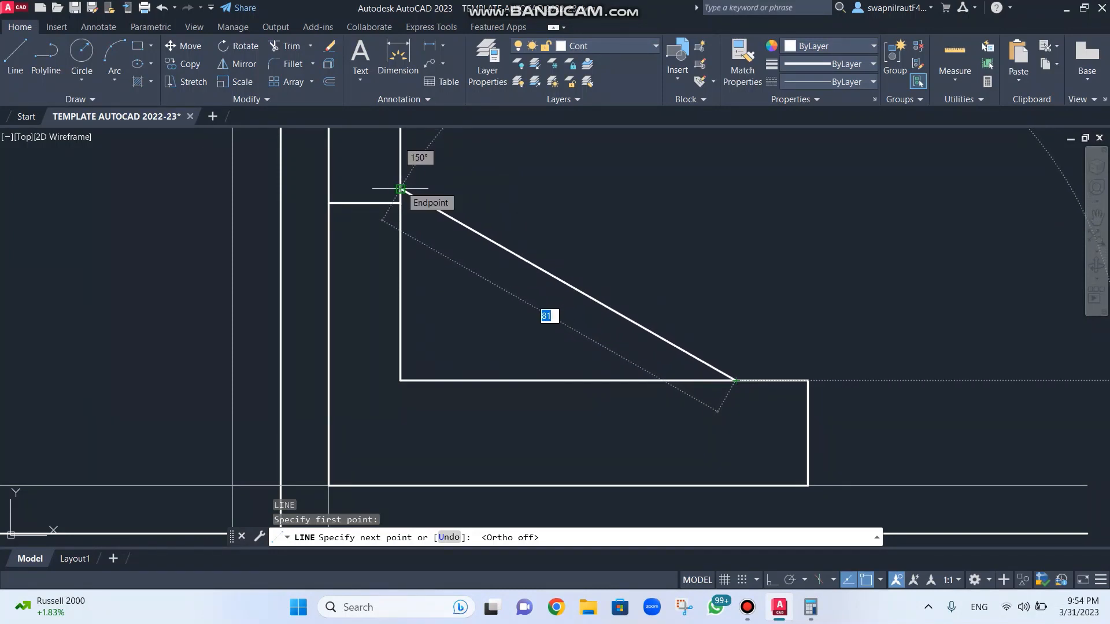
left_click(400, 189)
key("Escape")
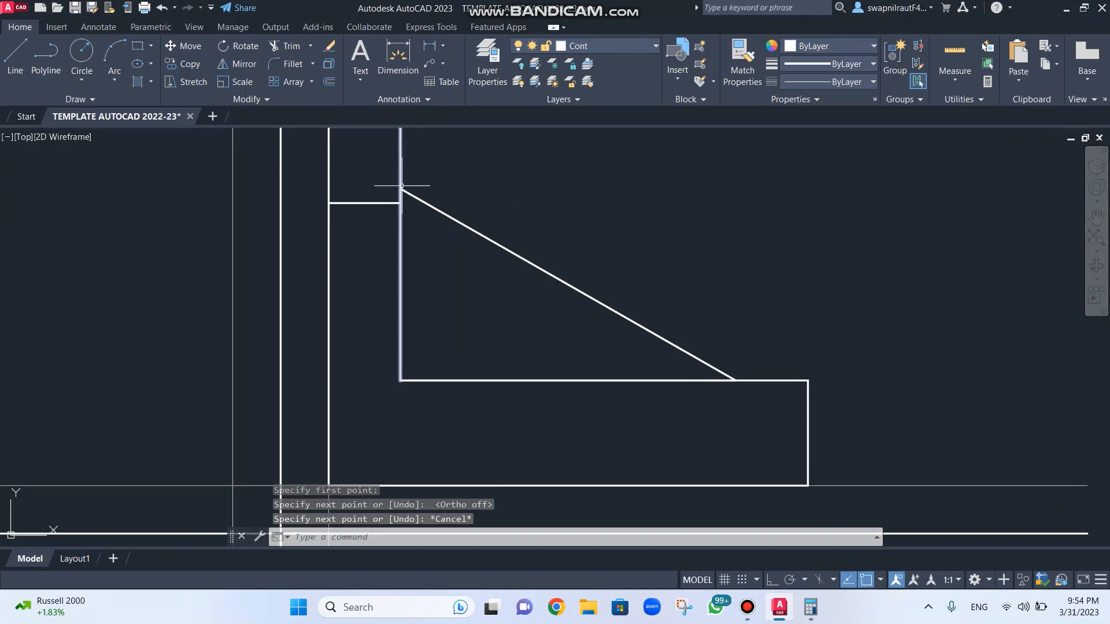
Step: Delete the 40 mm and 70 mm helper lines along the upright's right edge and the base's top edge
scroll(512, 222, "down", 4)
scroll(515, 218, "up", 2)
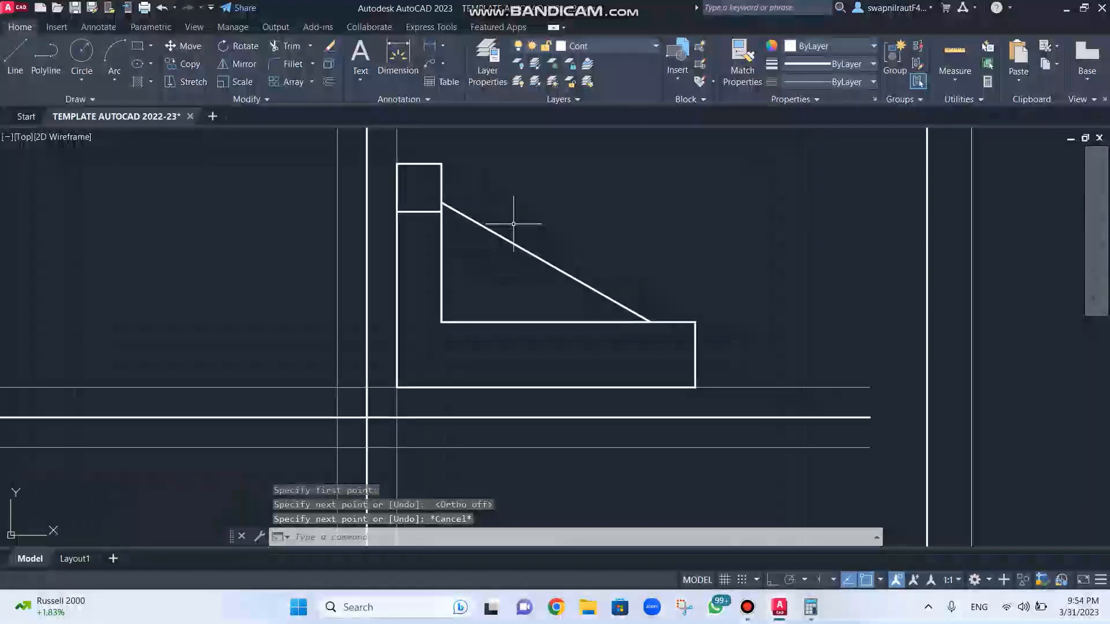
left_click(442, 257)
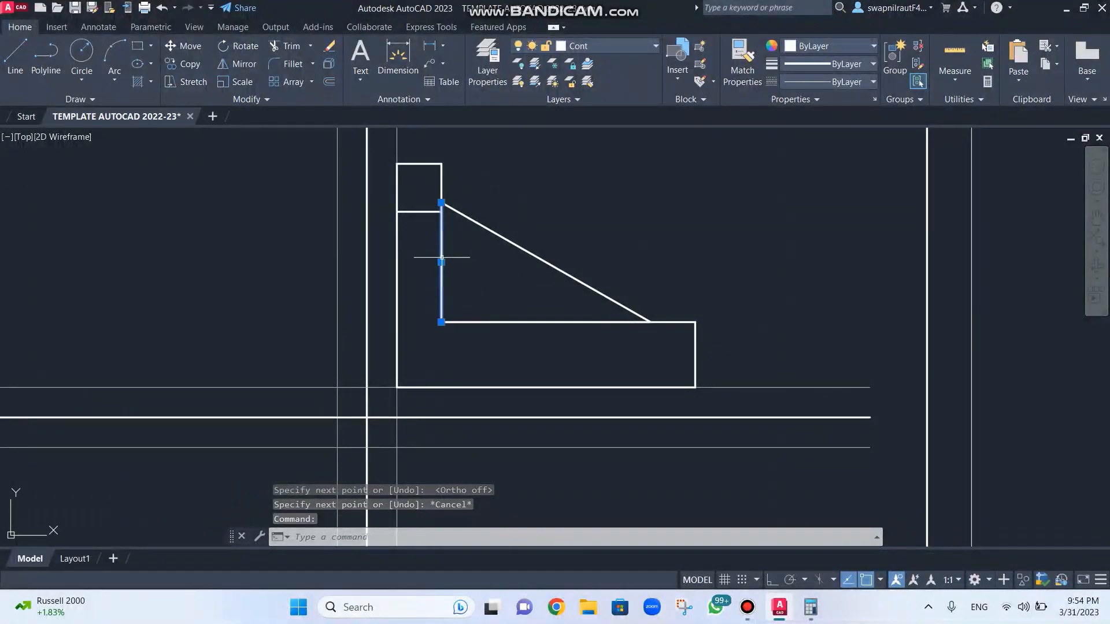
key("Delete")
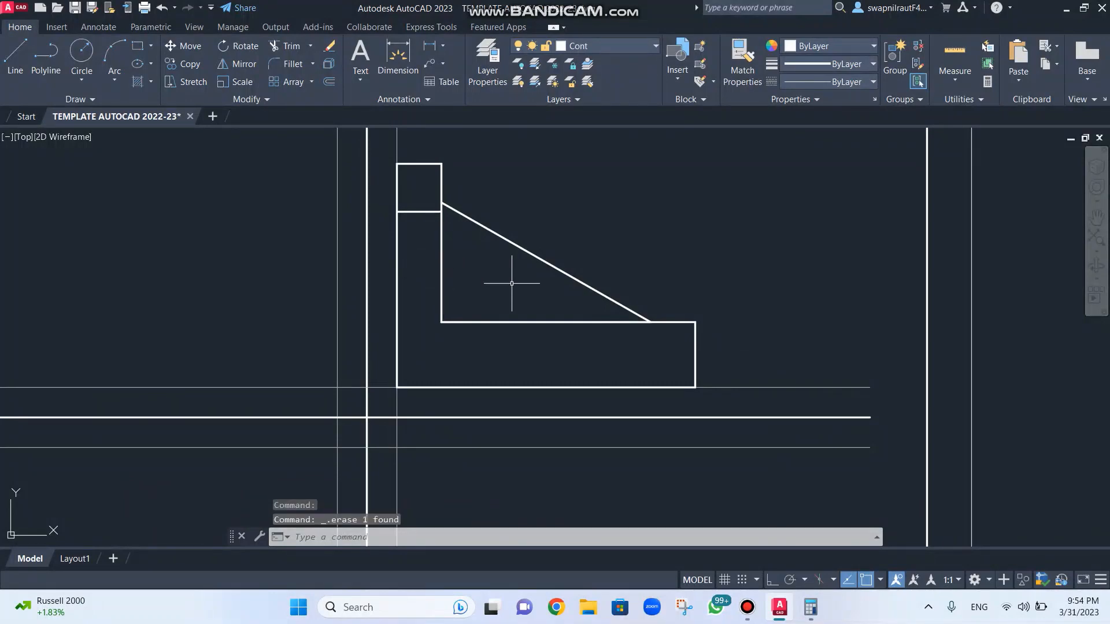
left_click(500, 323)
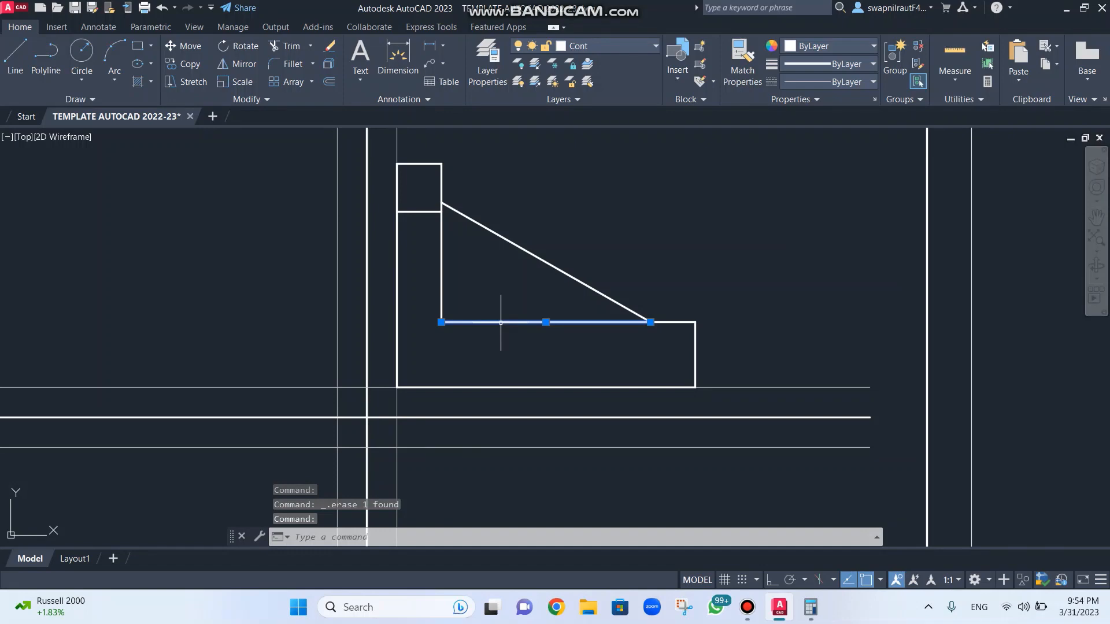
key("Escape")
Step: Examine the groove in the underside of the base and its depth dimension in the reference image
scroll(661, 279, "down", 2)
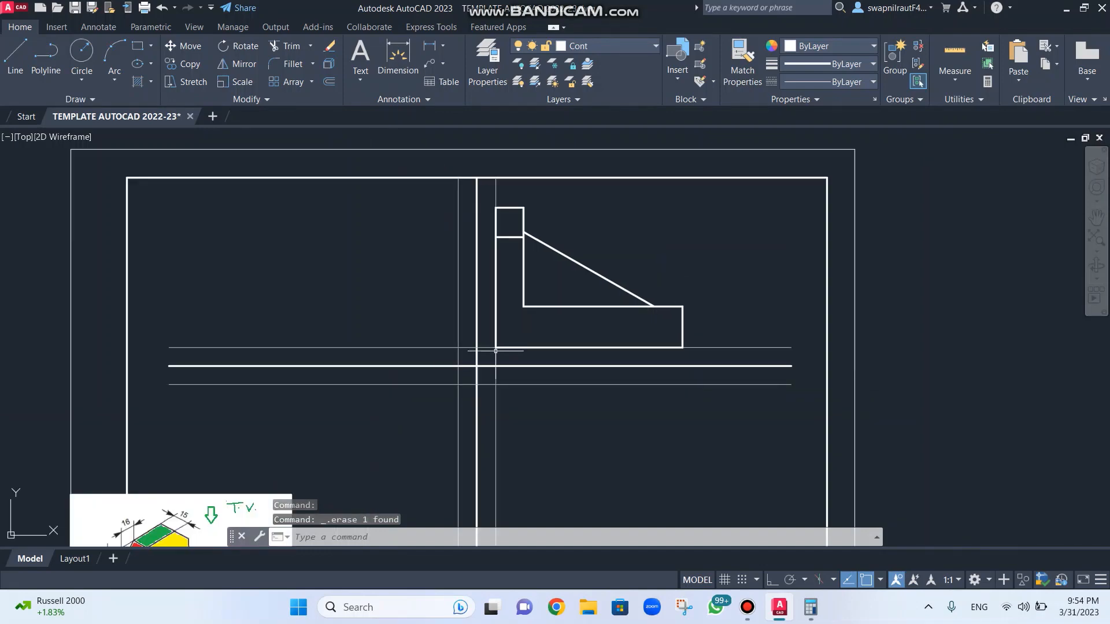
scroll(456, 367, "down", 2)
scroll(456, 366, "up", 4)
middle_click_drag(460, 369, 573, 200)
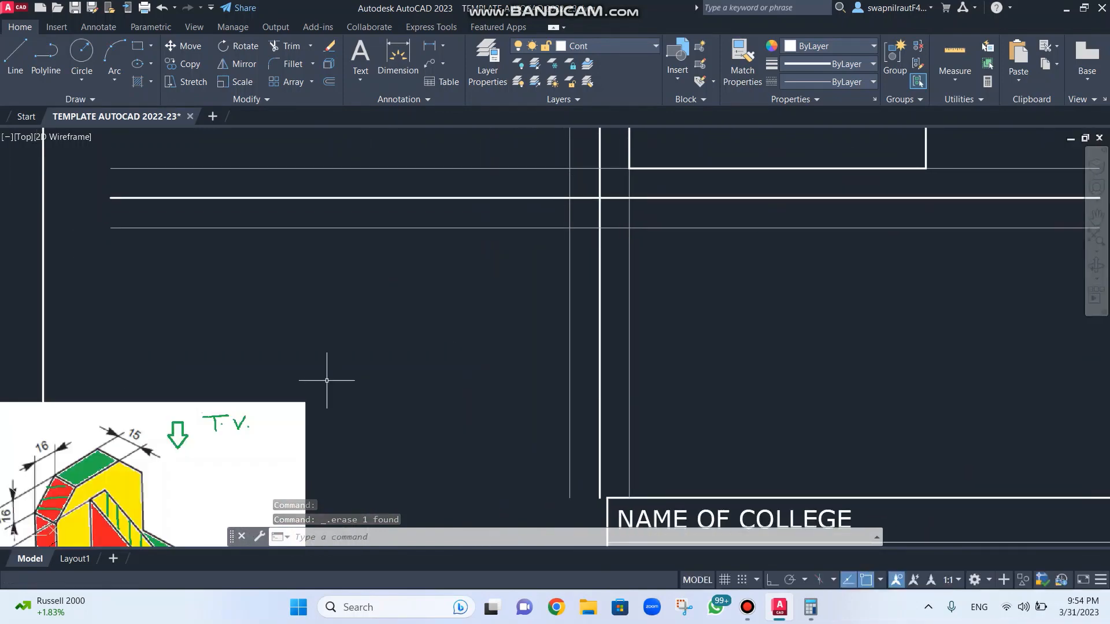
middle_click_drag(327, 380, 526, 162)
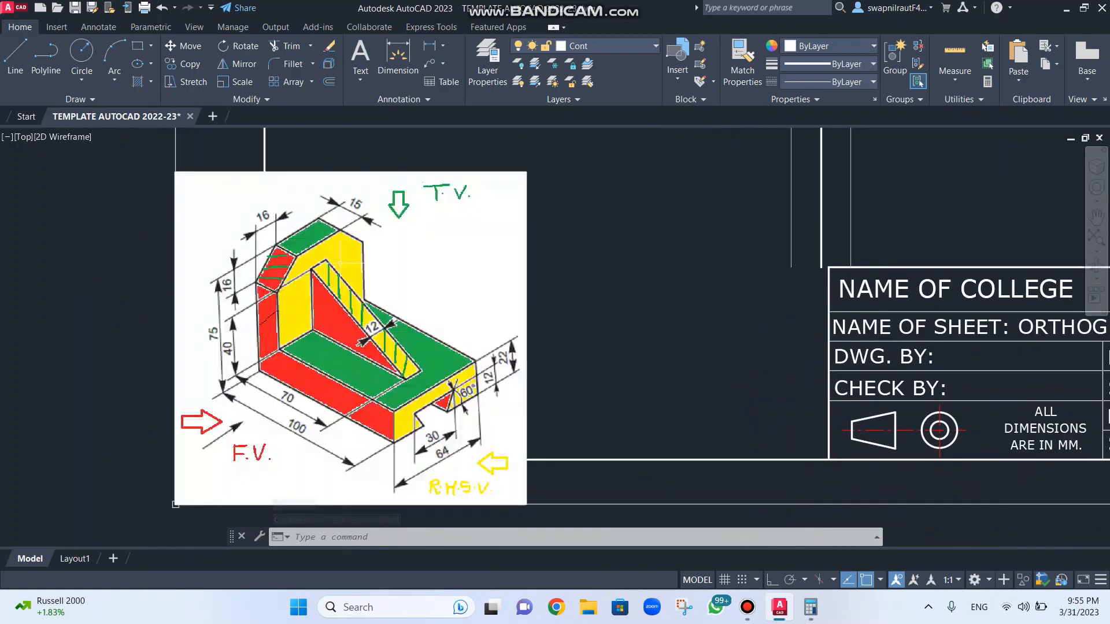
scroll(307, 307, "up", 3)
scroll(335, 306, "up", 2)
middle_click_drag(341, 303, 368, 222)
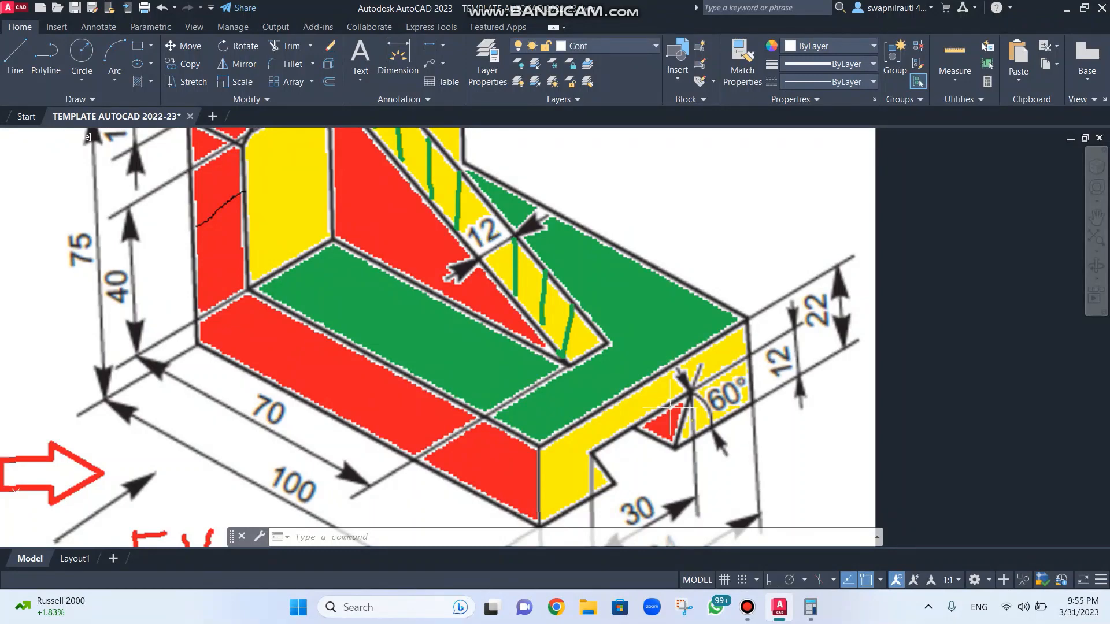
scroll(679, 406, "down", 5)
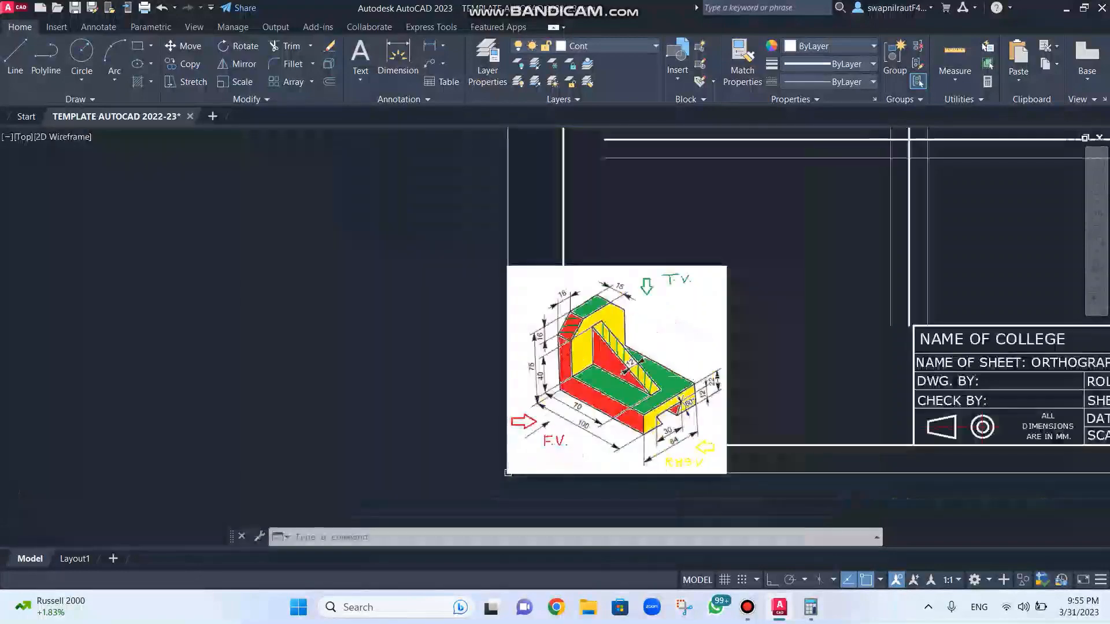
scroll(511, 389, "up", 4)
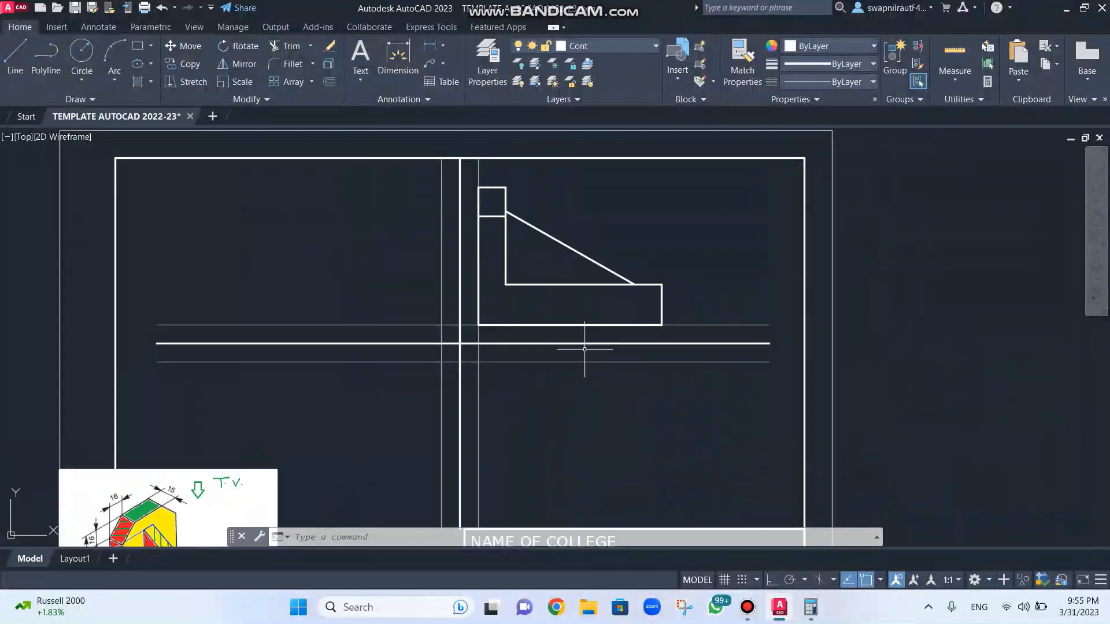
scroll(582, 348, "up", 4)
middle_click_drag(545, 317, 558, 488)
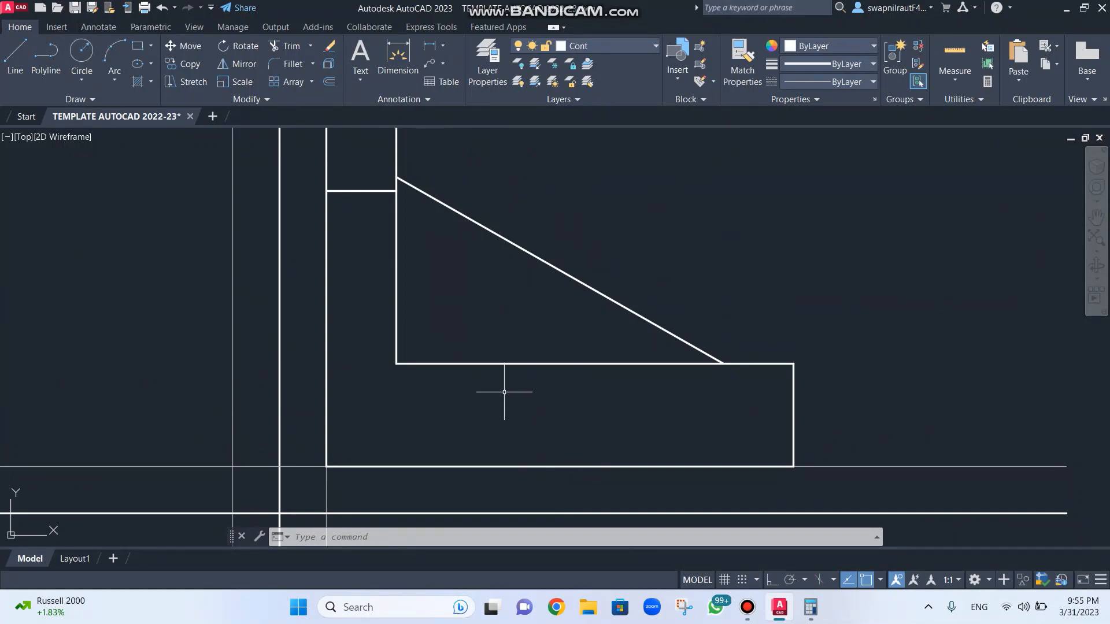
type("o")
key("Return")
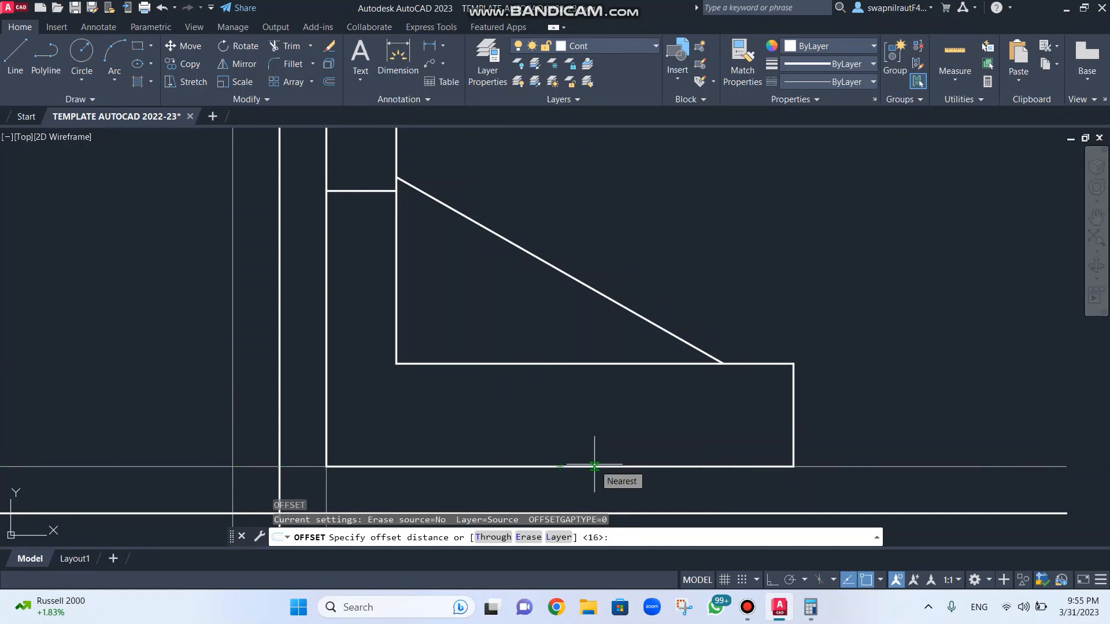
key("Escape")
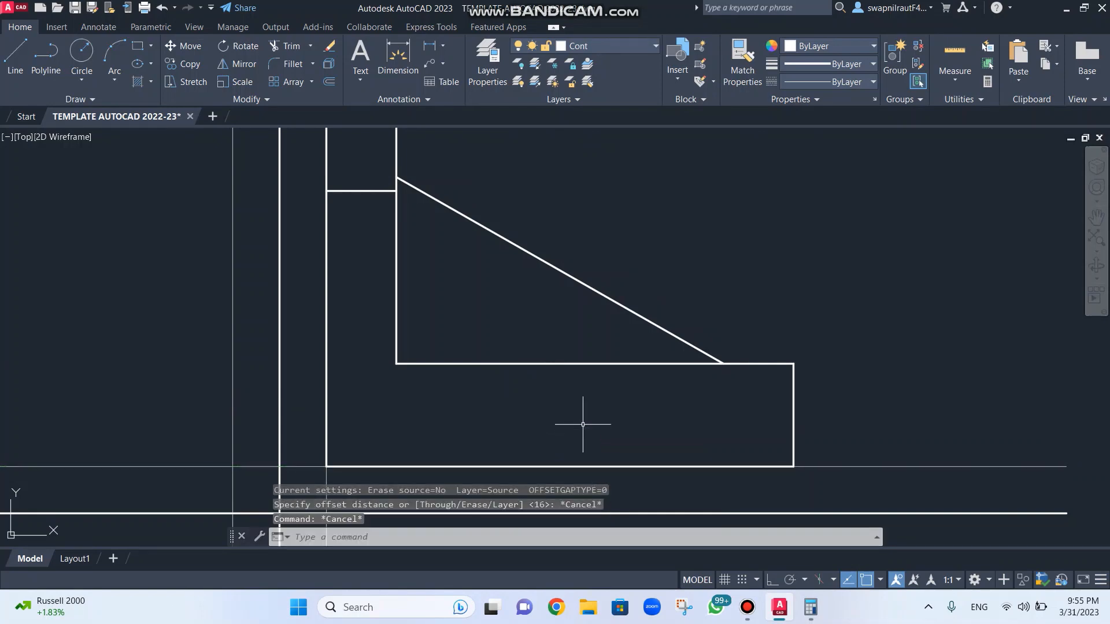
Step: Offset the base's bottom edge 12 mm upward in the front view to mark the groove's depth
type("o")
key("Return")
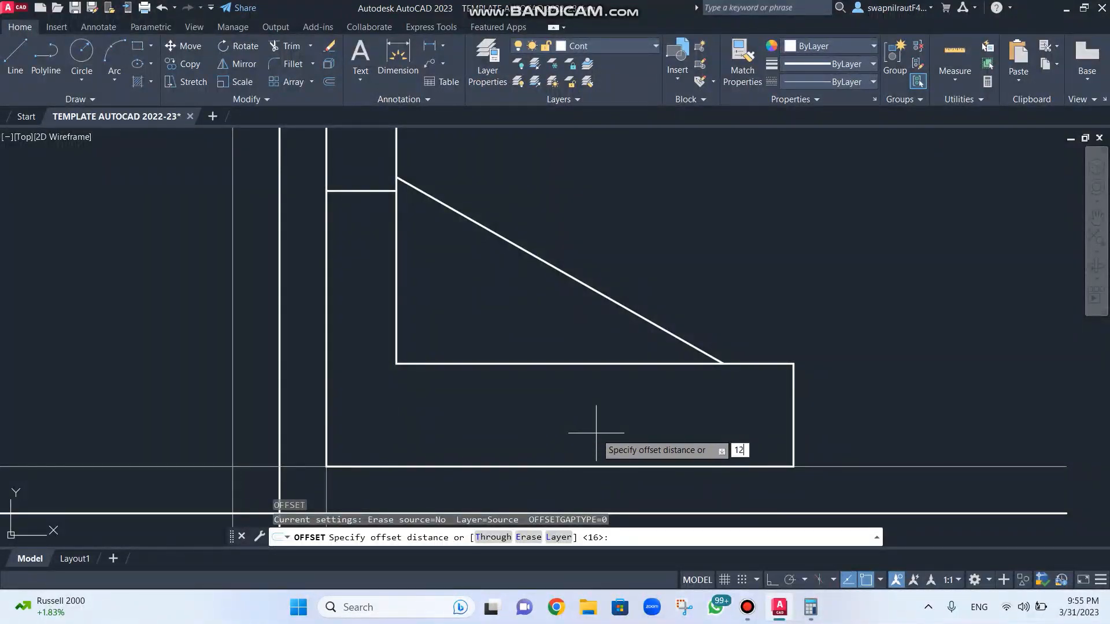
type("12")
key("Return")
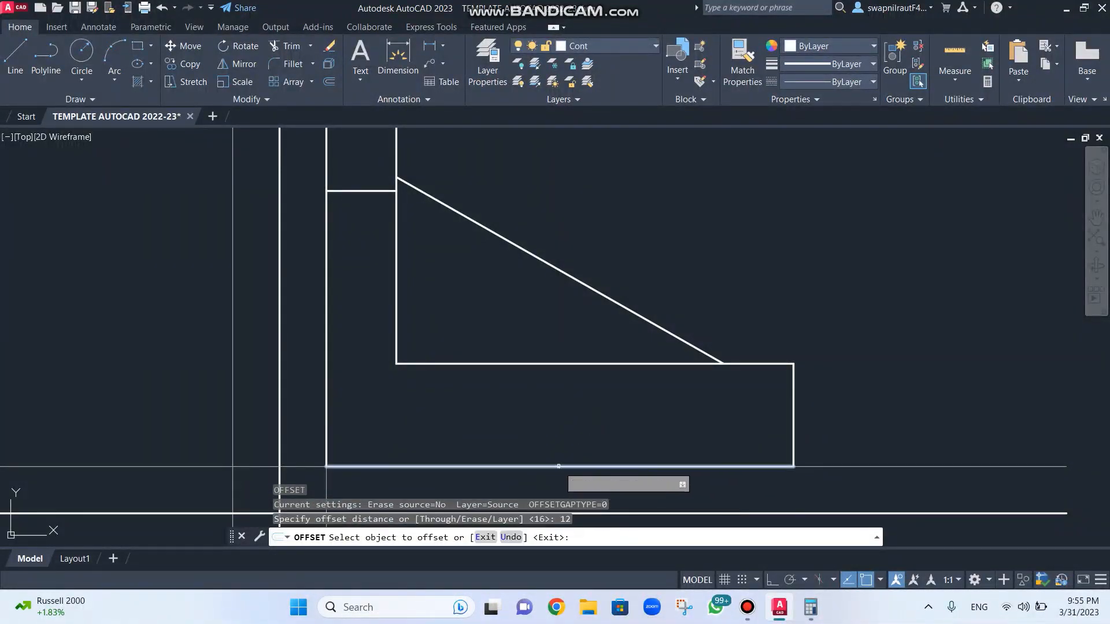
left_click(561, 466)
left_click(561, 439)
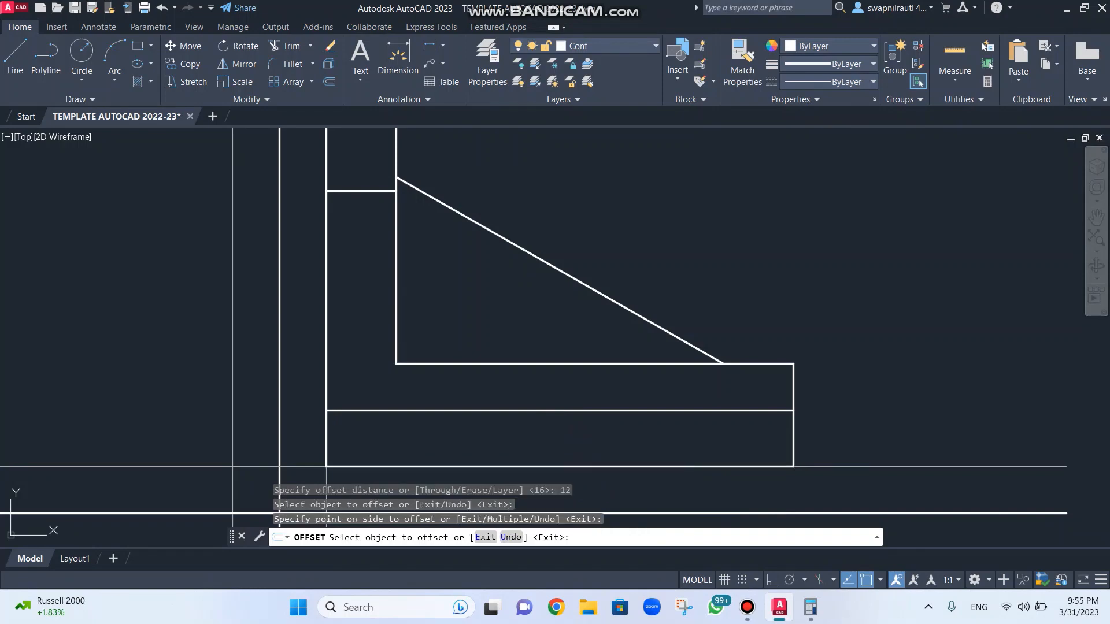
key("Escape")
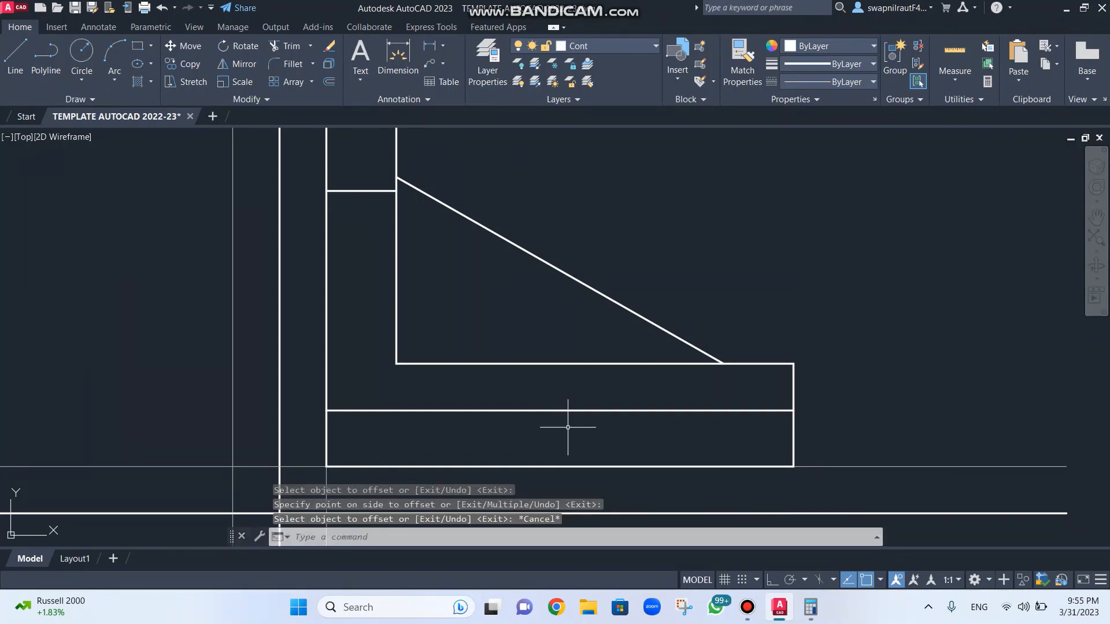
Step: Move the offset groove line inside the base to the hid layer
left_click(573, 410)
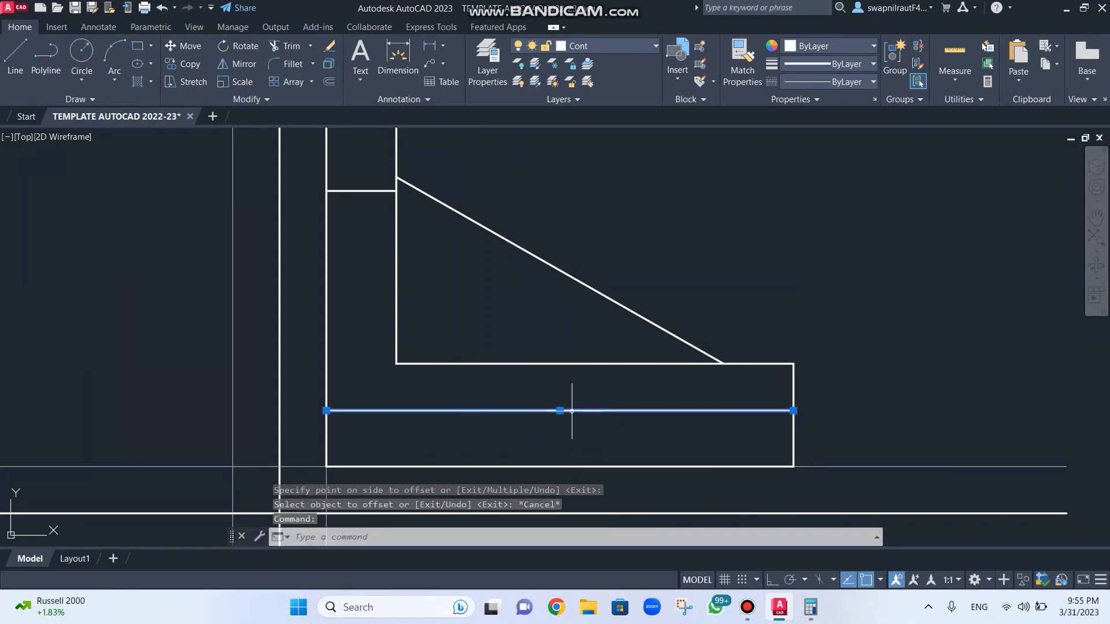
left_click(616, 44)
left_click(599, 165)
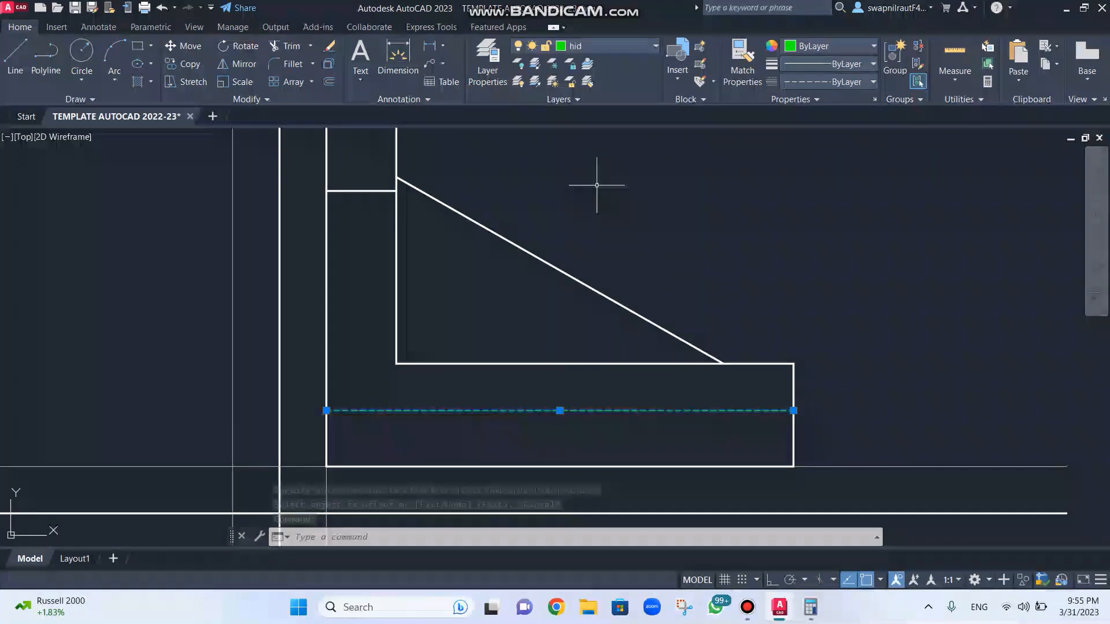
key("Escape")
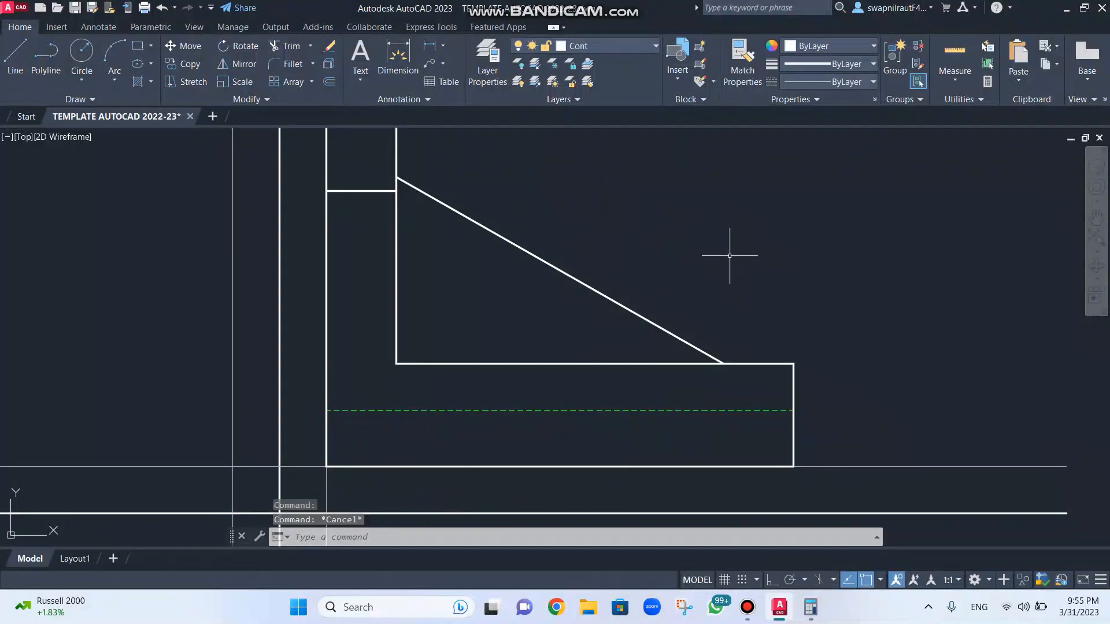
Step: Examine the surfaces and dimensions for the top view in the reference image and the free space below the front view
scroll(730, 256, "down", 2)
scroll(729, 256, "down", 4)
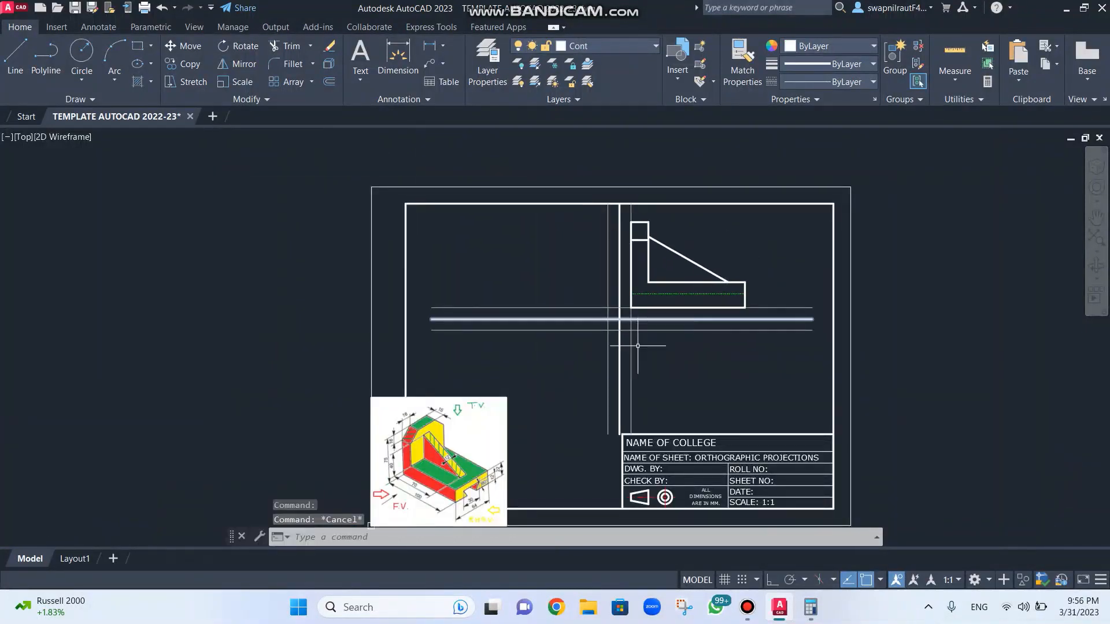
scroll(497, 380, "up", 2)
scroll(497, 380, "down", 2)
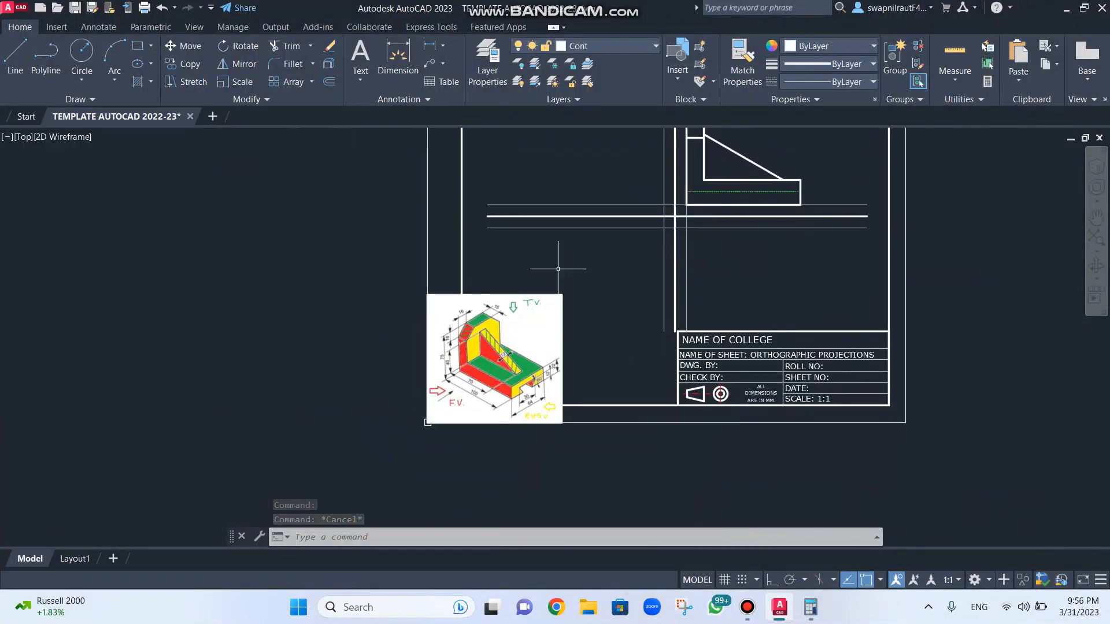
scroll(503, 305, "up", 5)
scroll(471, 353, "down", 3)
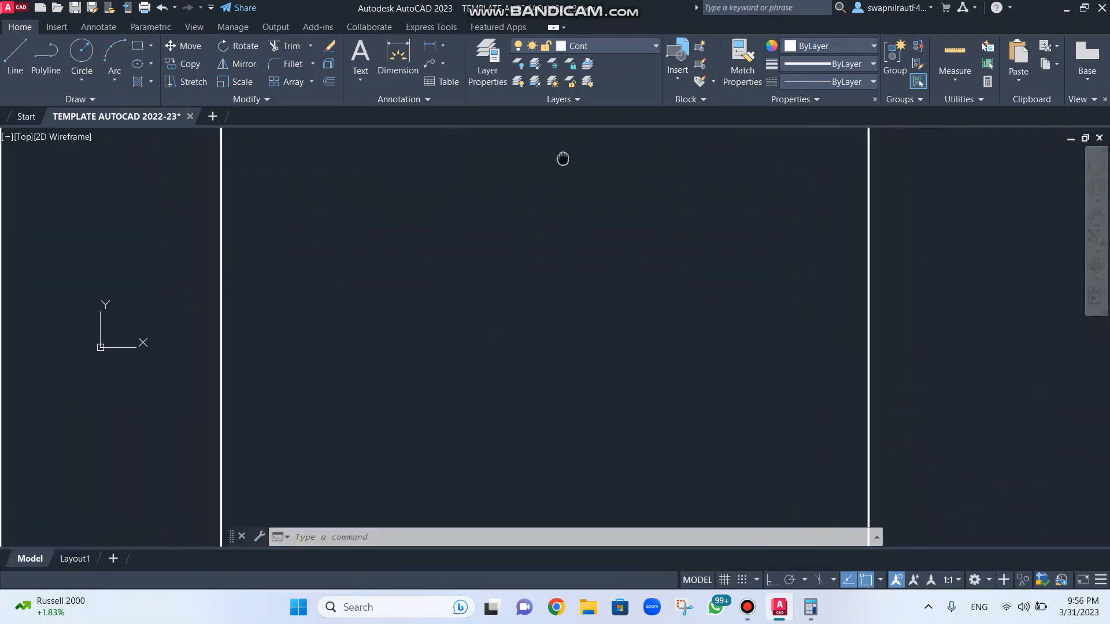
scroll(503, 317, "up", 4)
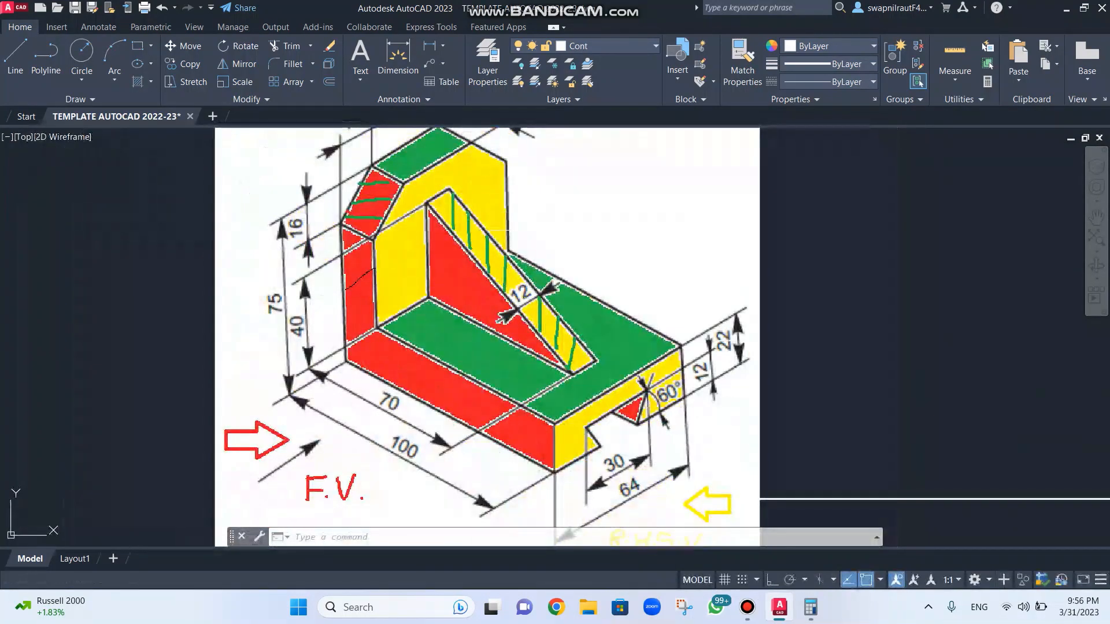
middle_click_drag(517, 231, 481, 264)
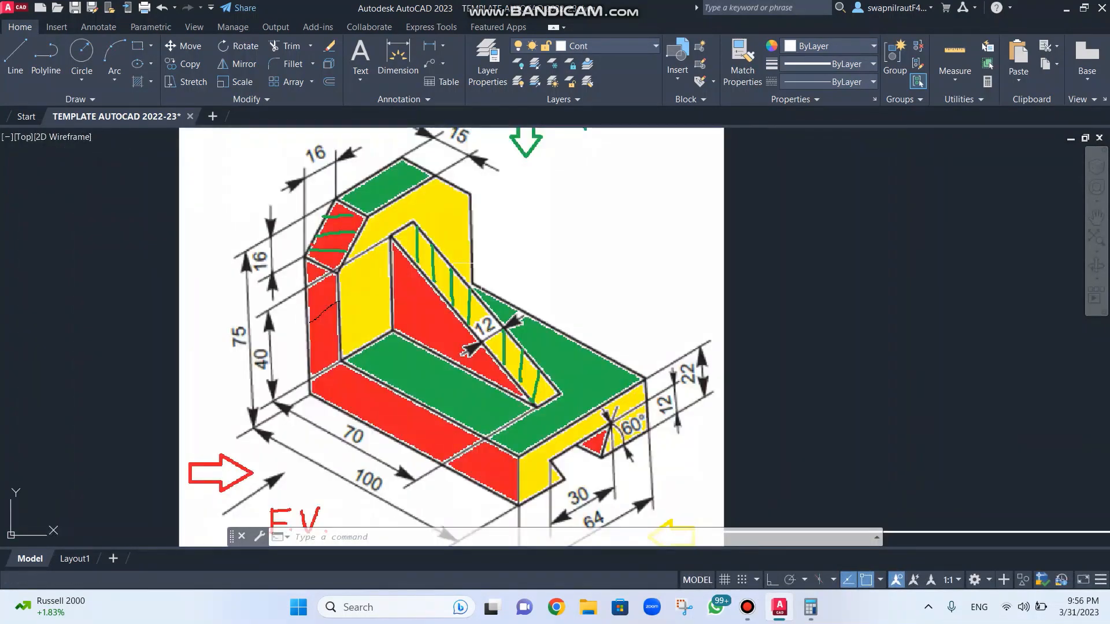
scroll(482, 263, "down", 2)
scroll(503, 240, "up", 2)
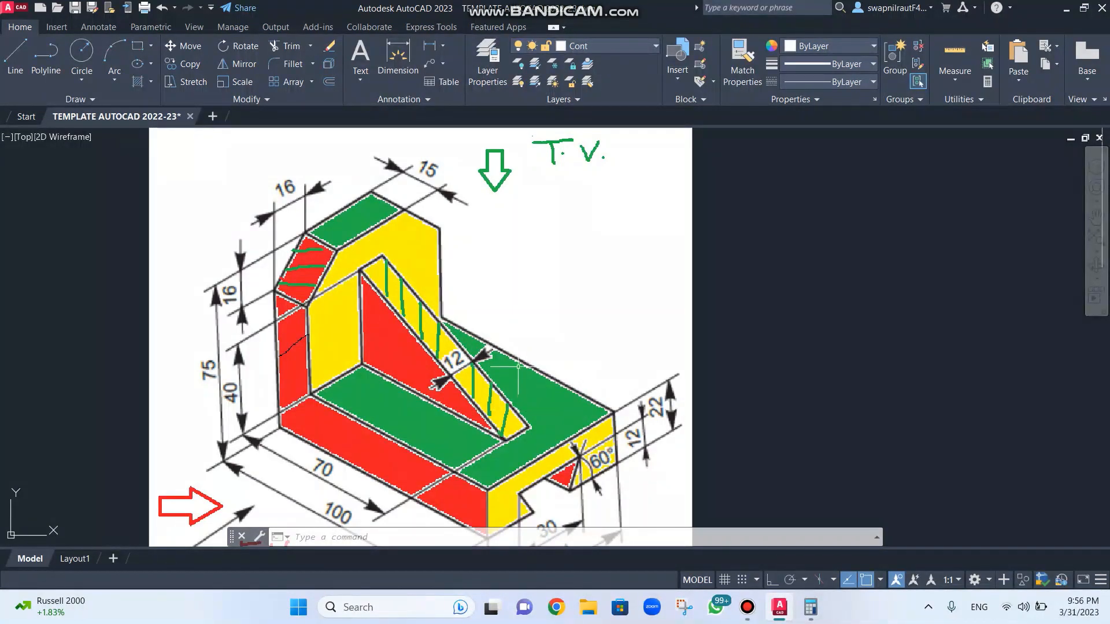
scroll(518, 360, "down", 4)
scroll(681, 231, "up", 4)
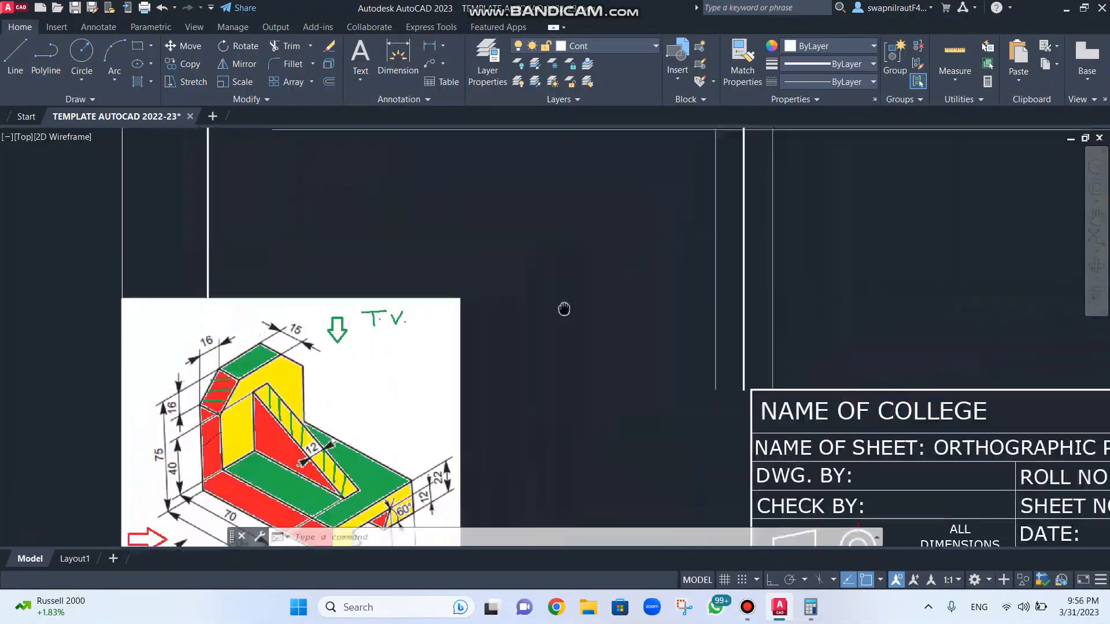
scroll(702, 272, "down", 4)
scroll(703, 269, "up", 4)
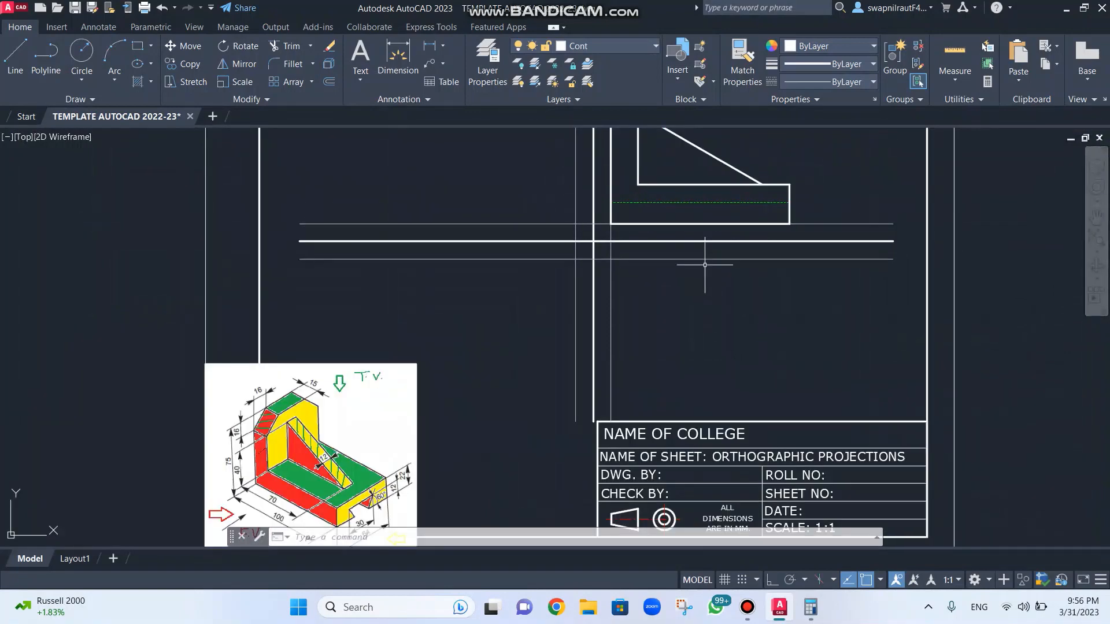
Step: Make Proj the current layer
left_click(606, 45)
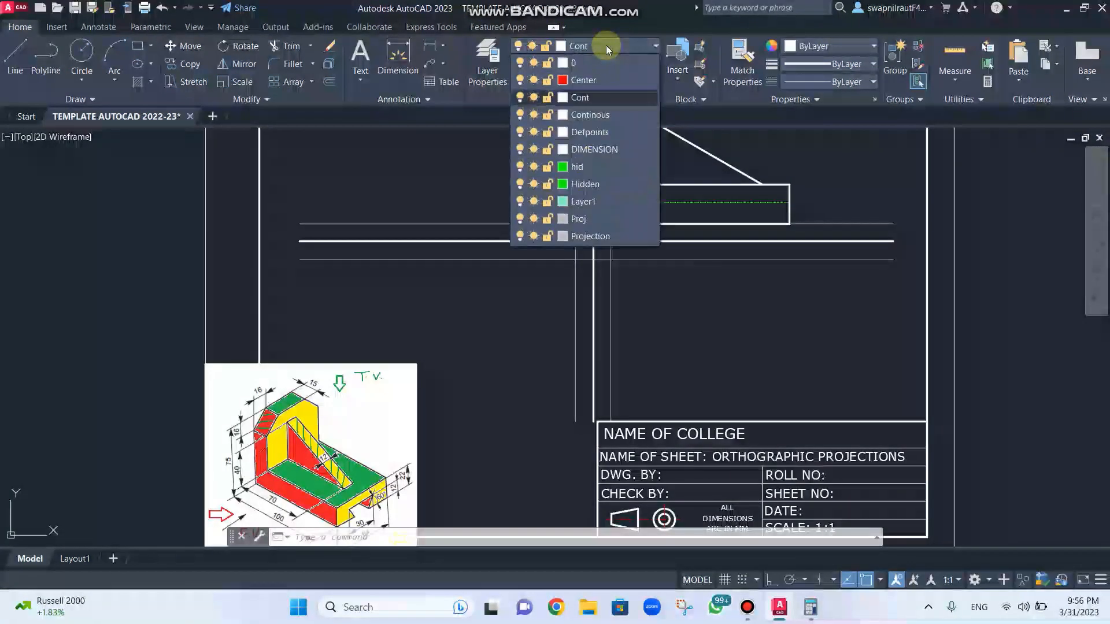
left_click(580, 218)
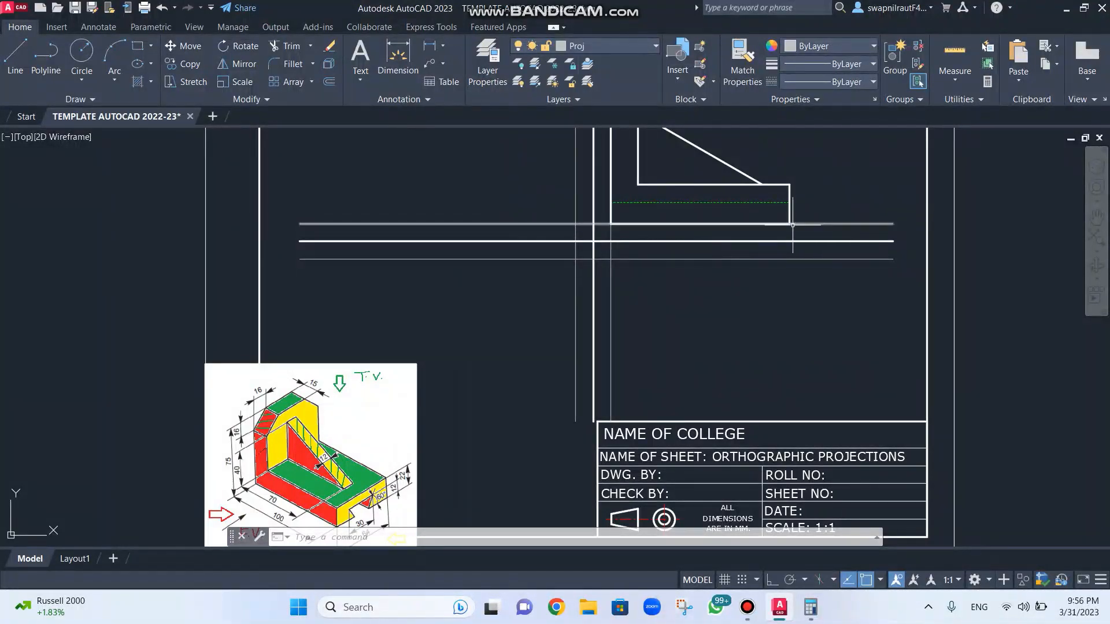
key("l")
key("Return")
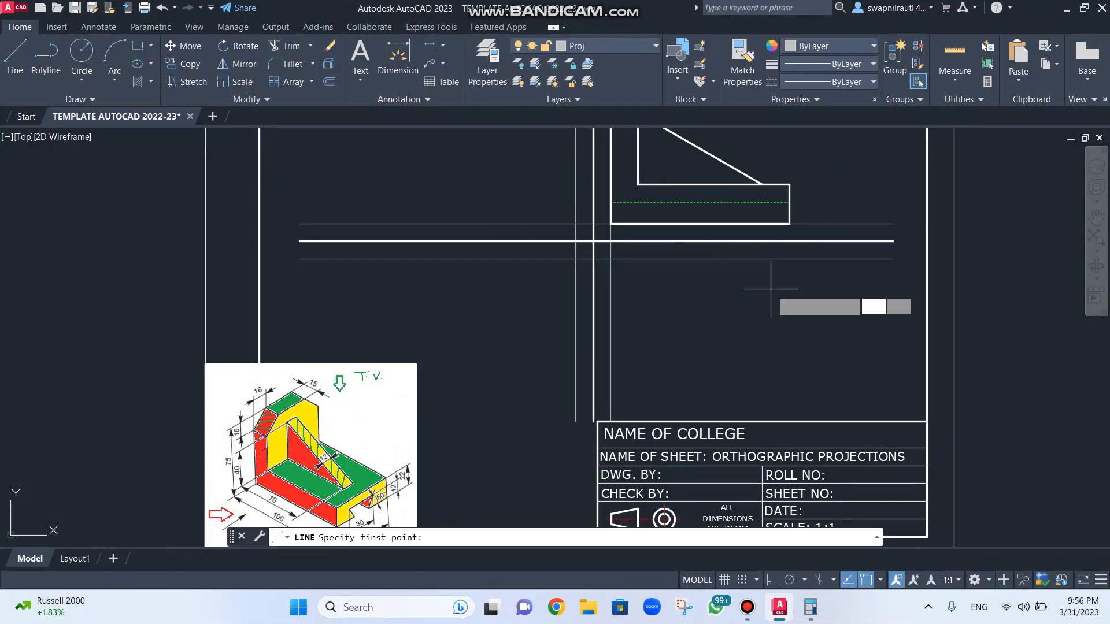
left_click(789, 223)
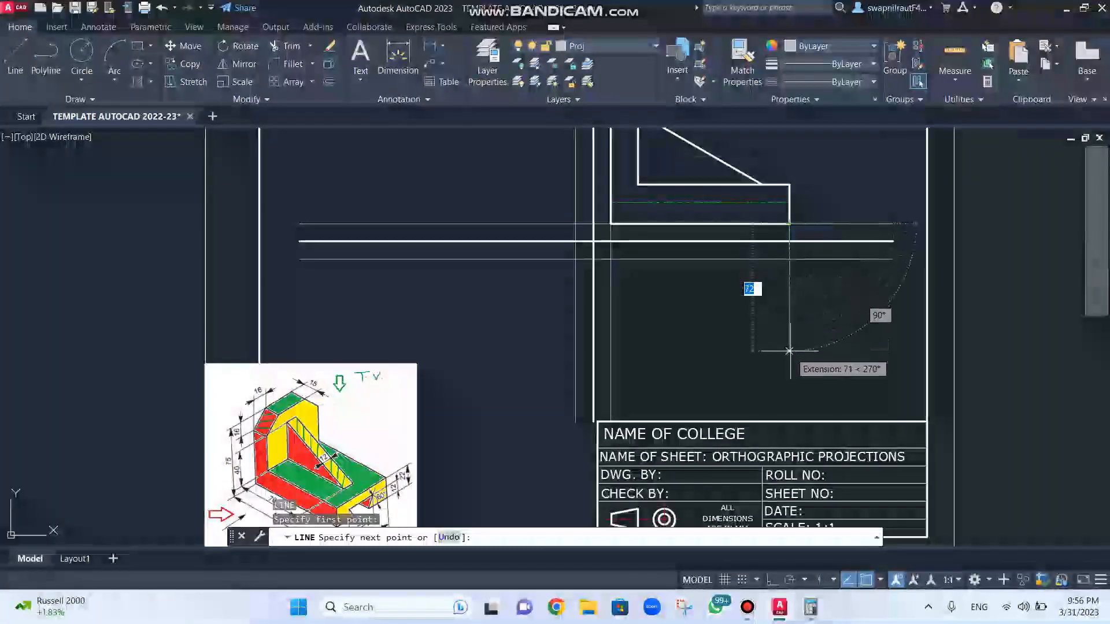
key("Escape")
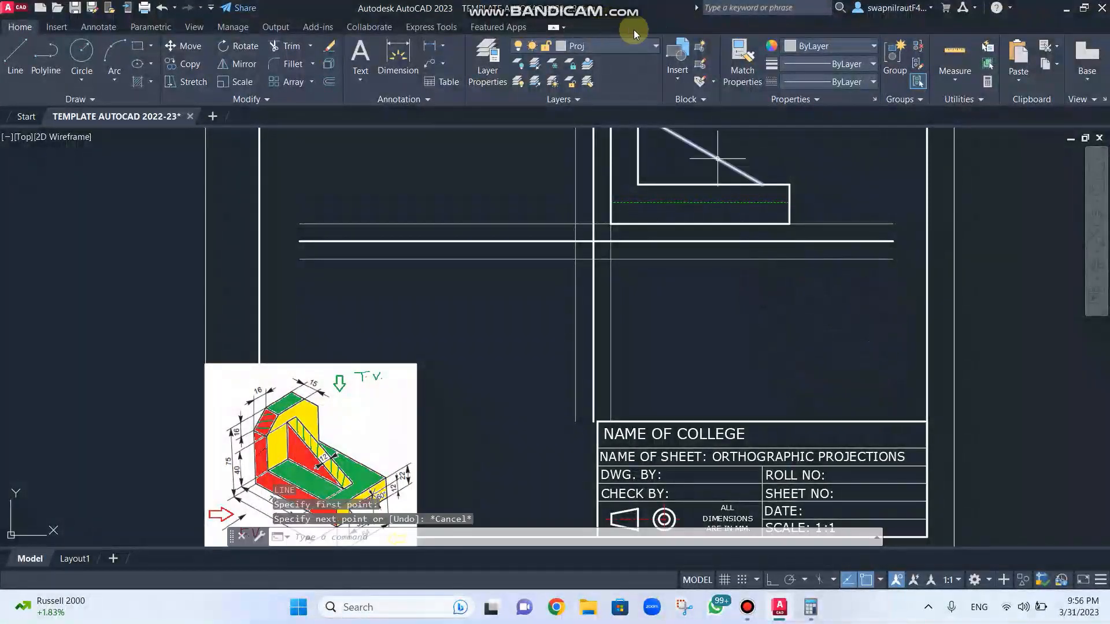
left_click(626, 46)
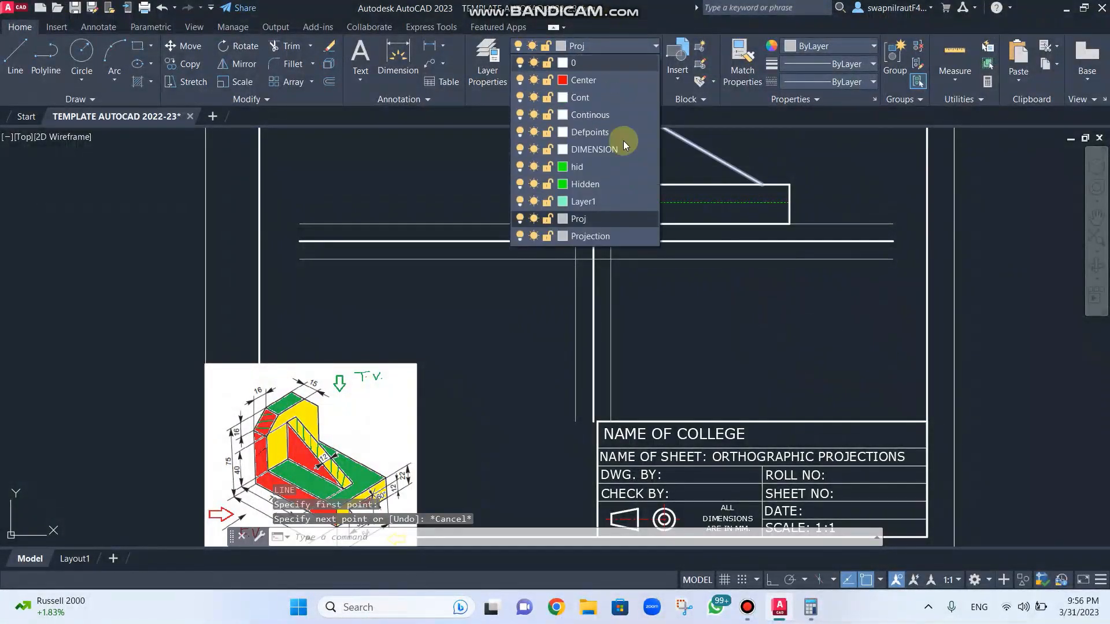
left_click(609, 219)
scroll(766, 275, "up", 3)
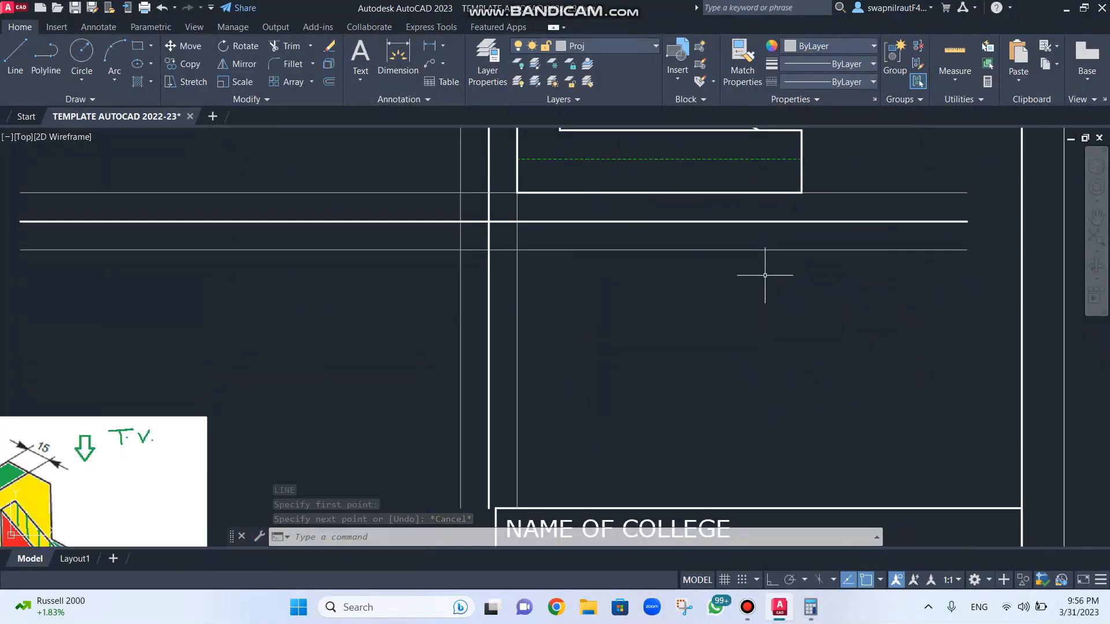
type("l")
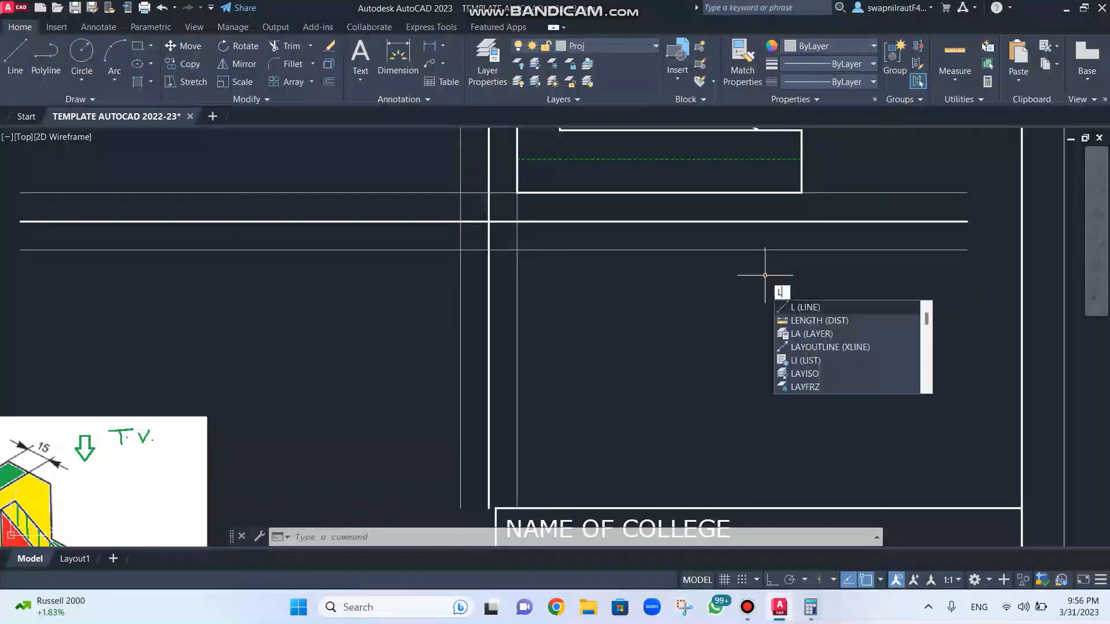
key("Return")
left_click(802, 193)
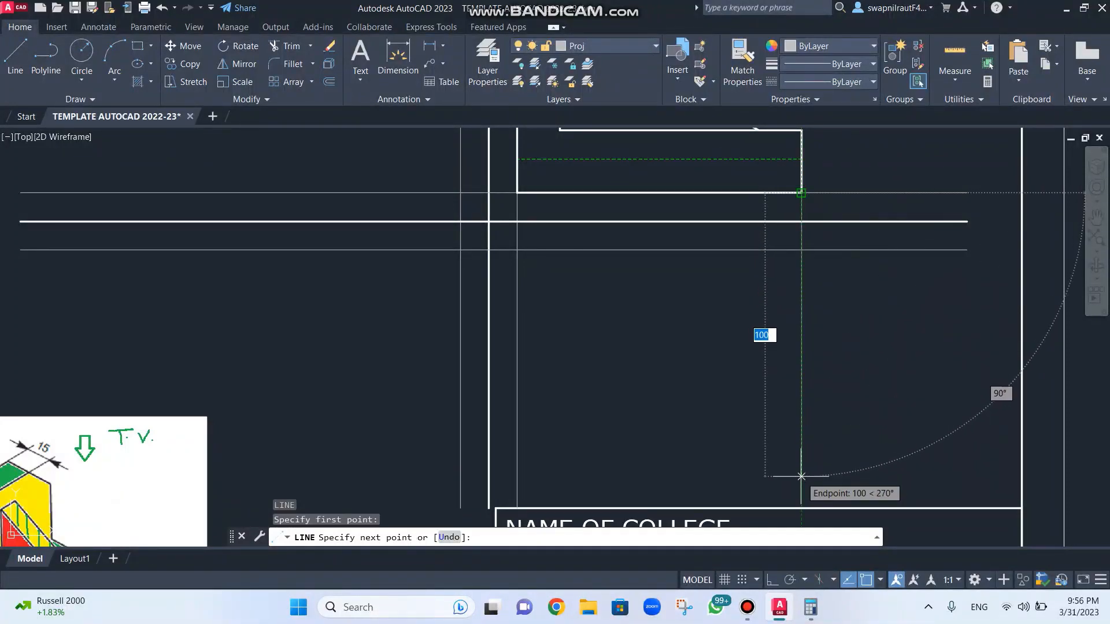
key("Escape")
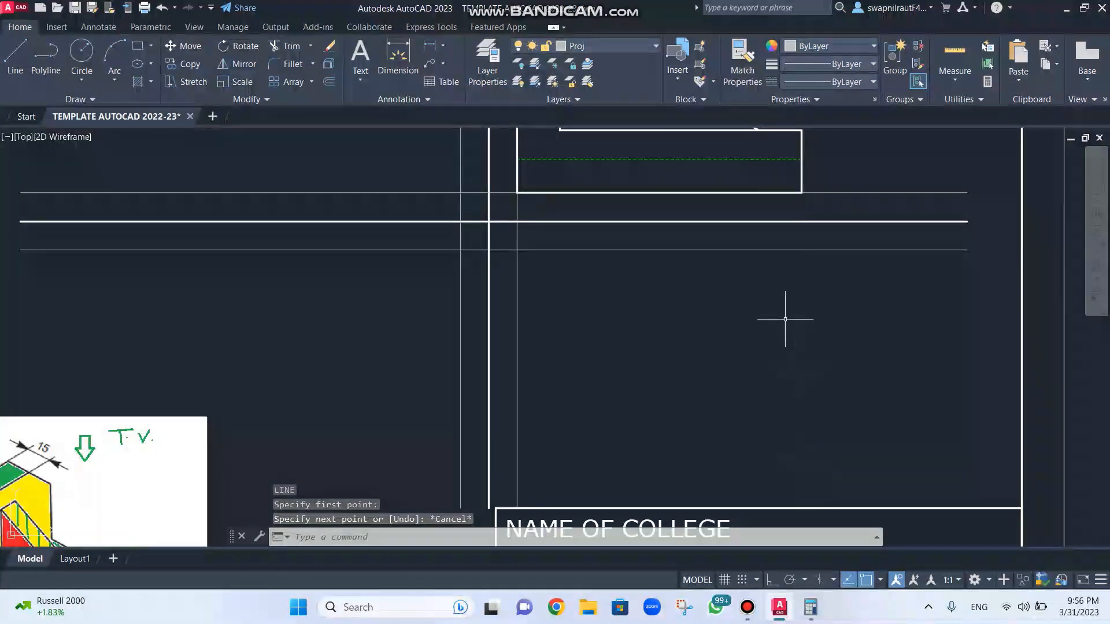
key("Escape")
key("Escape")
key("Escape")
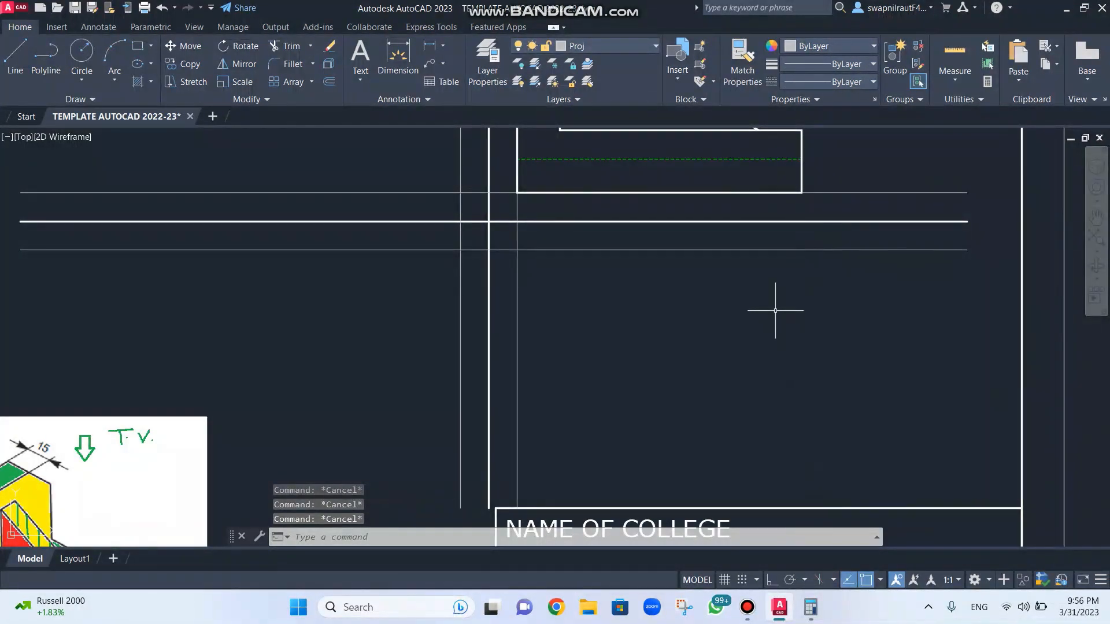
Step: On the Projection layer, draw a vertical line from the base's lower-right corner to just above the title block, and make Proj current again
left_click(635, 44)
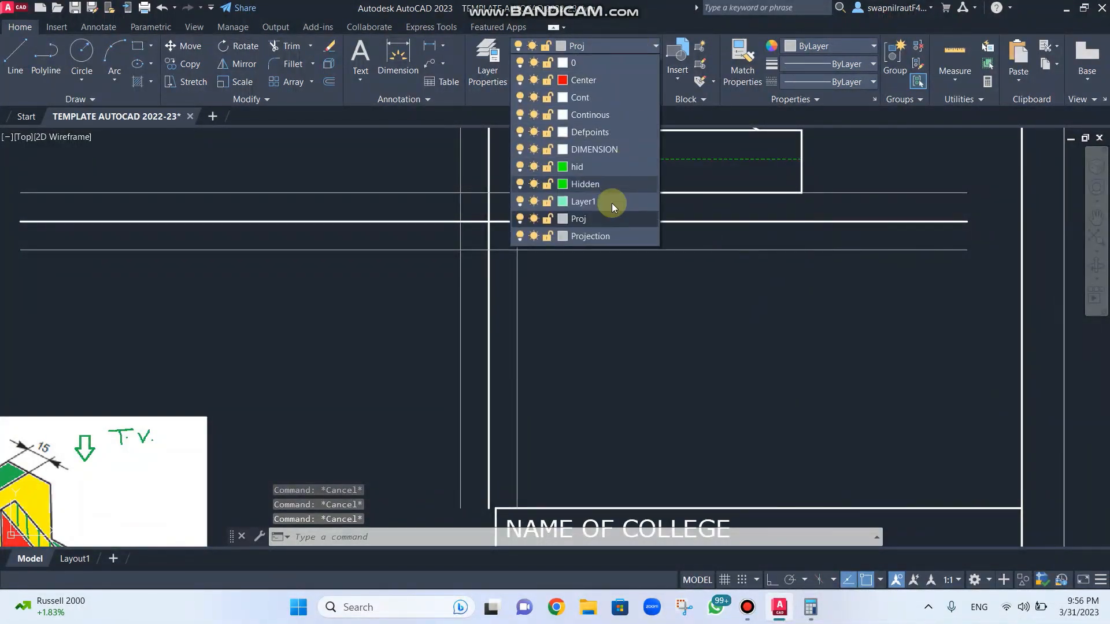
left_click(609, 237)
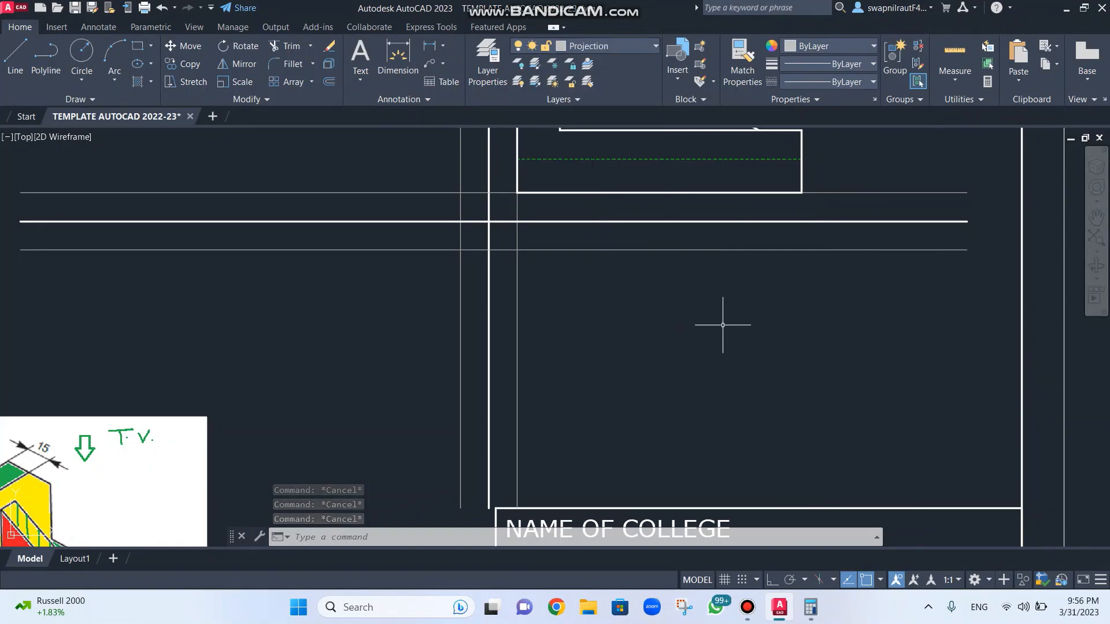
type("l")
key("Return")
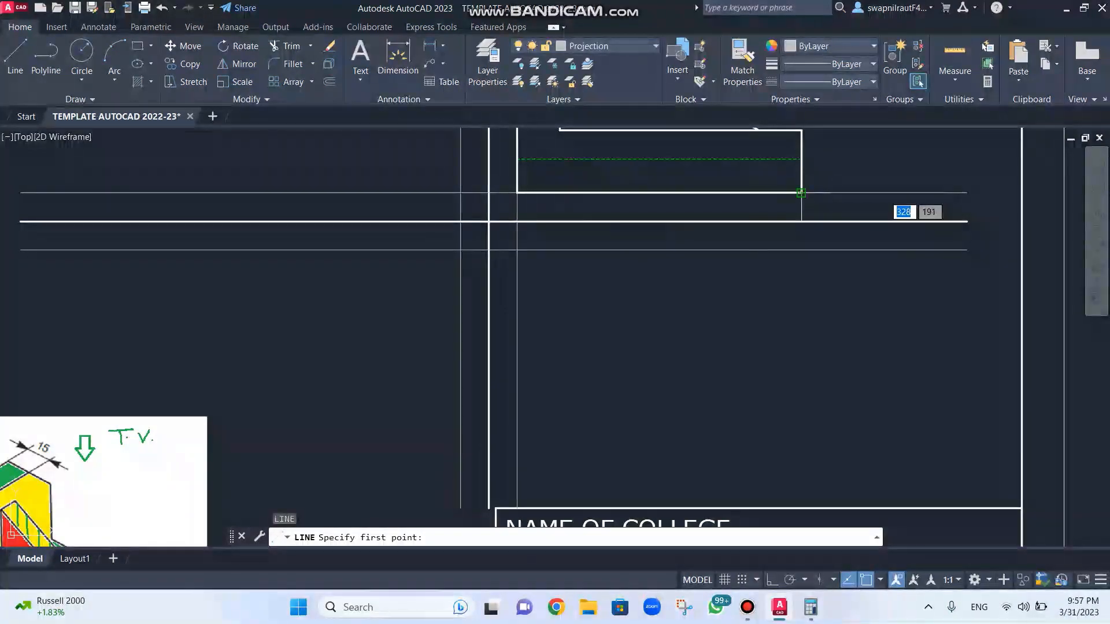
left_click(801, 192)
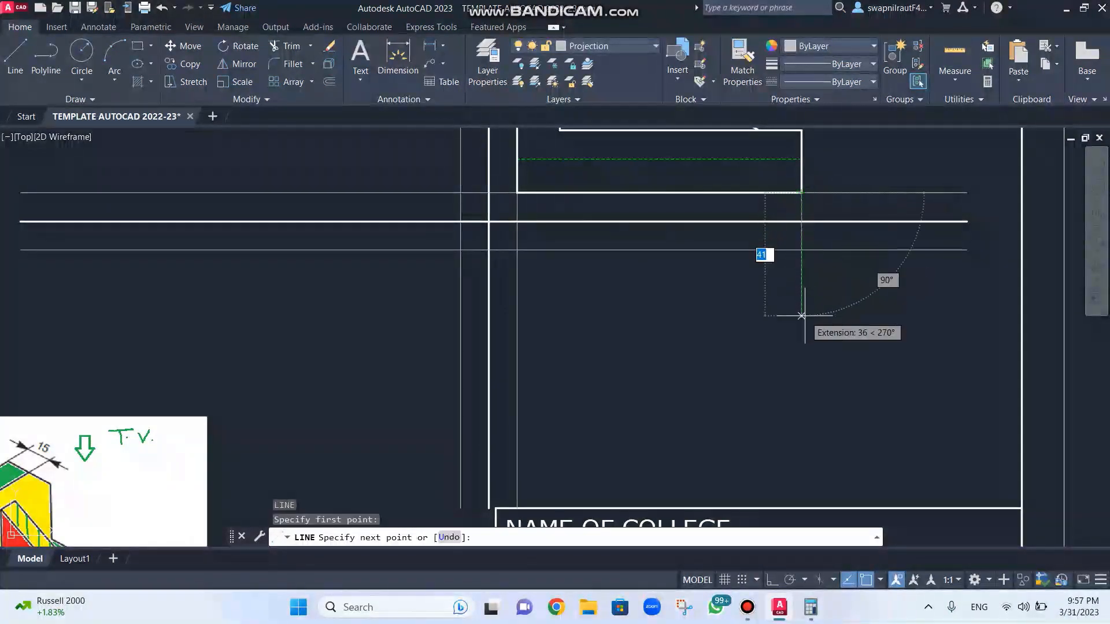
left_click(801, 484)
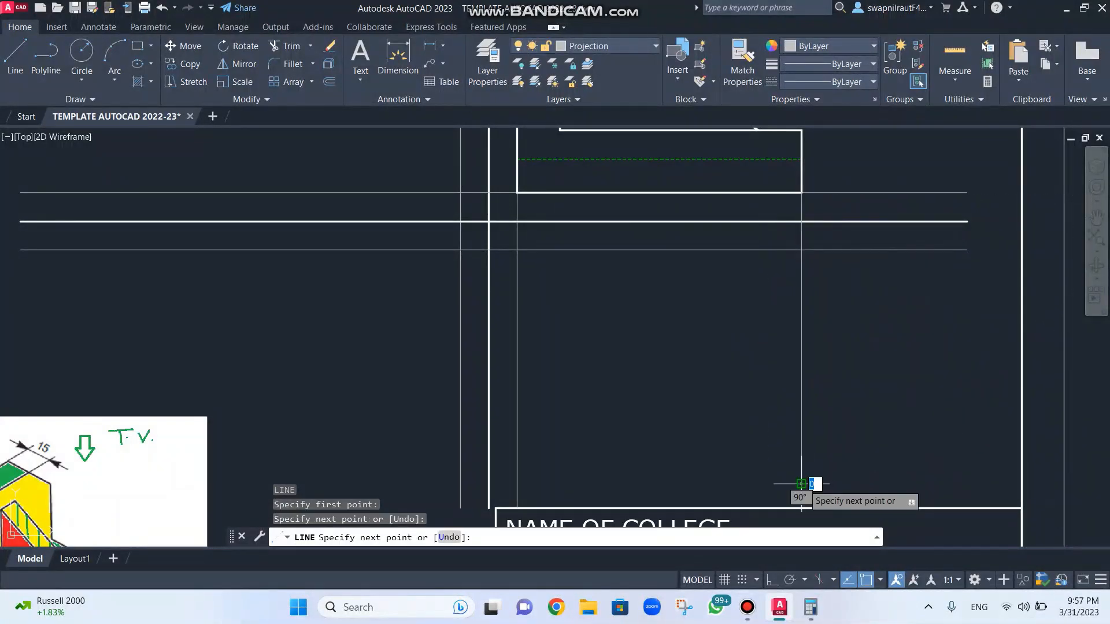
key("Escape")
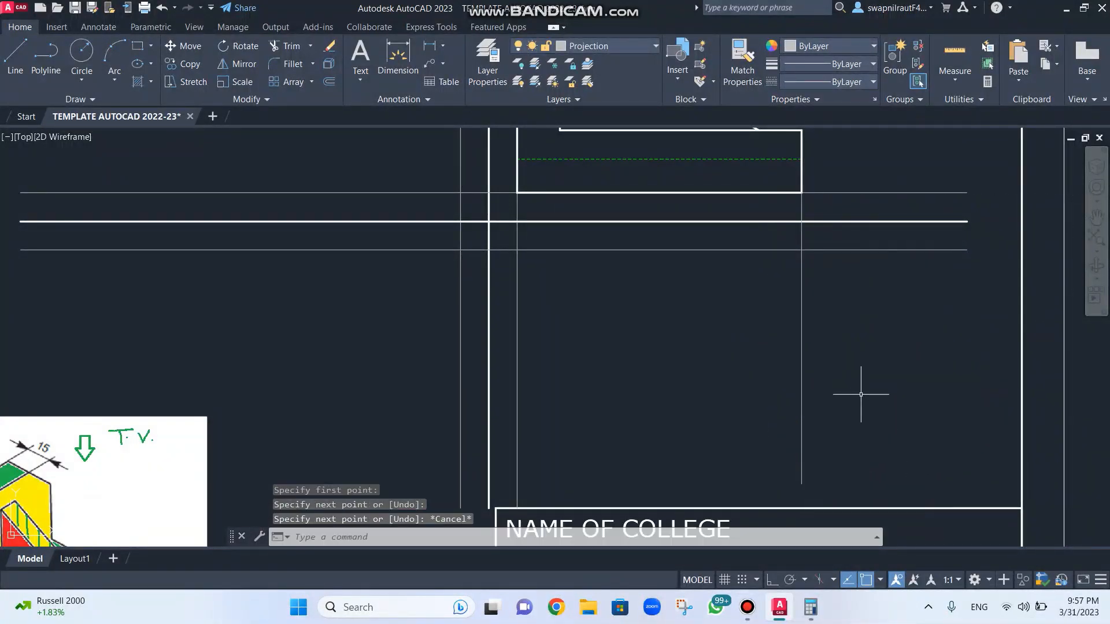
left_click(629, 44)
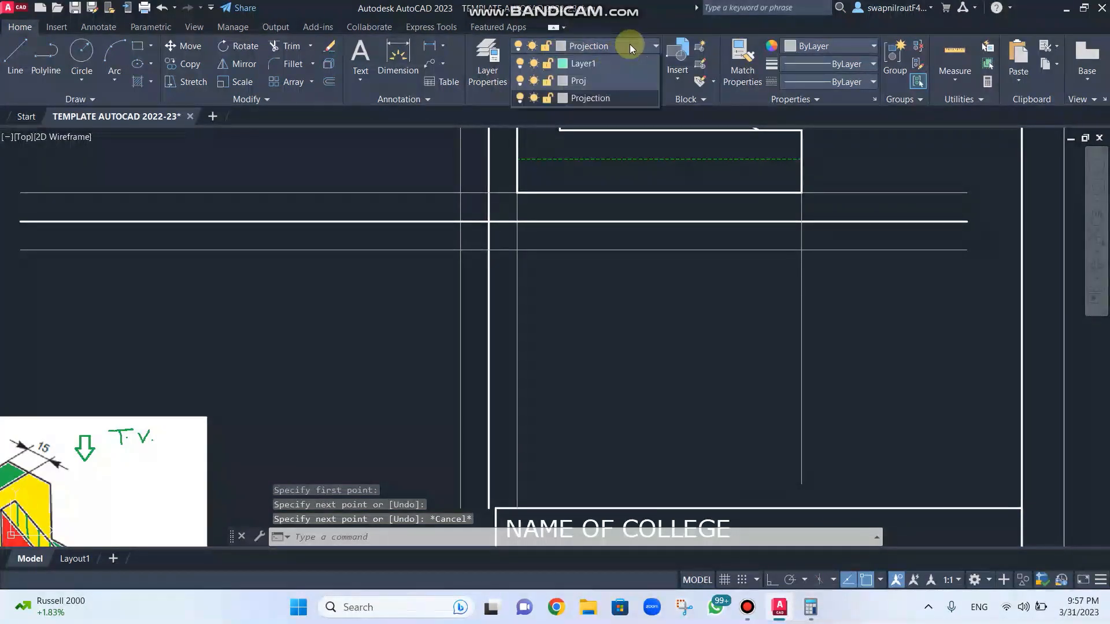
left_click(574, 213)
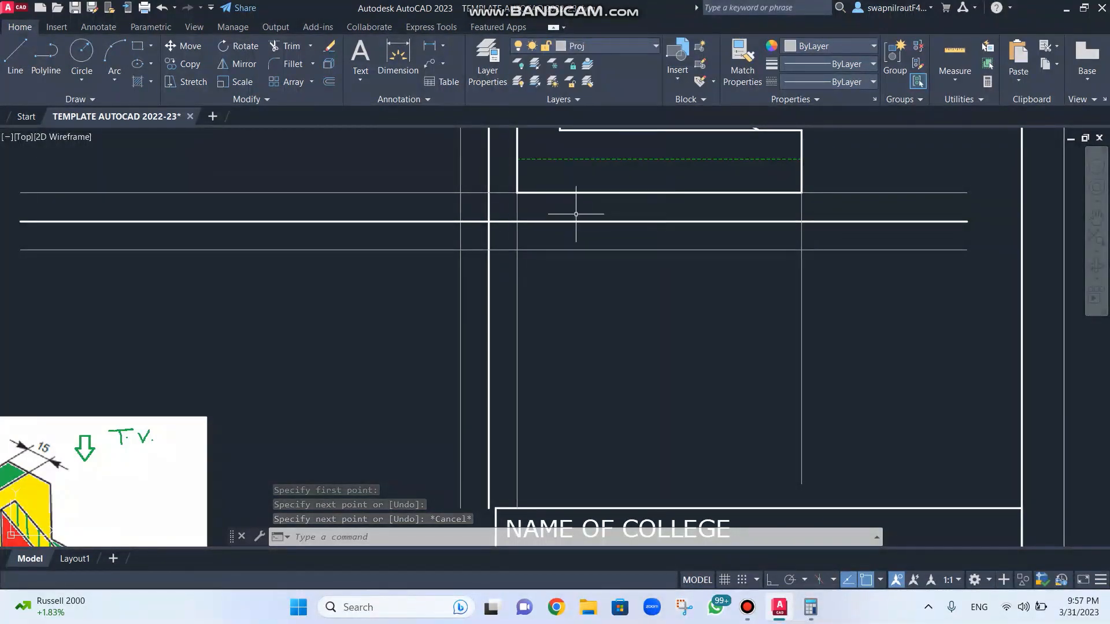
Step: Examine the reference image's top-facing surfaces, overall length and width, and the projected space below the front view
scroll(675, 272, "down", 4)
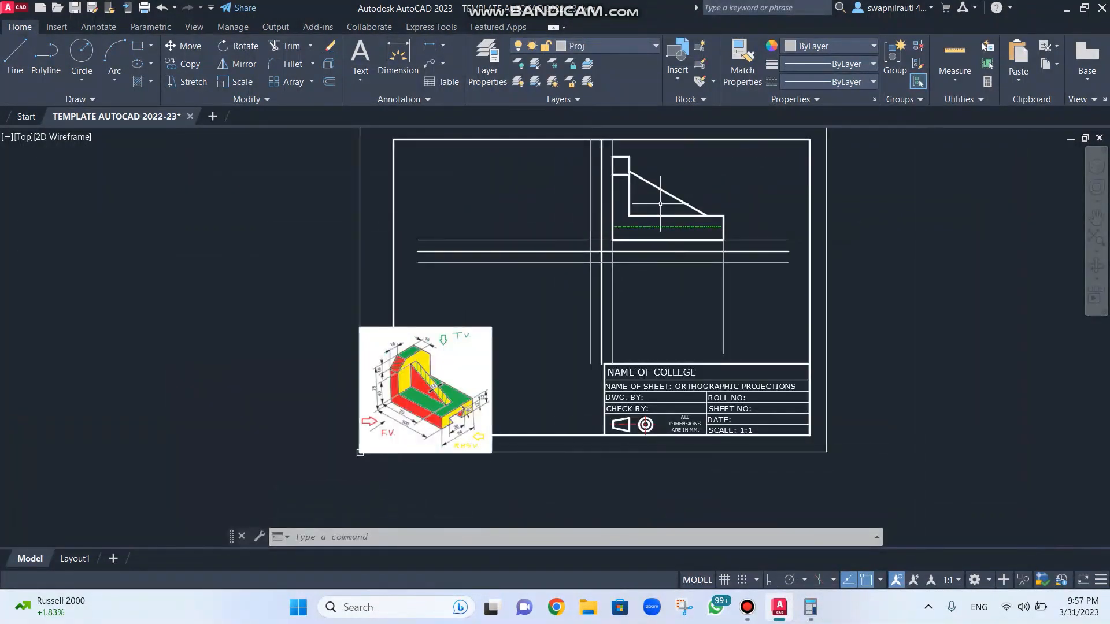
scroll(478, 384, "up", 6)
scroll(478, 385, "down", 4)
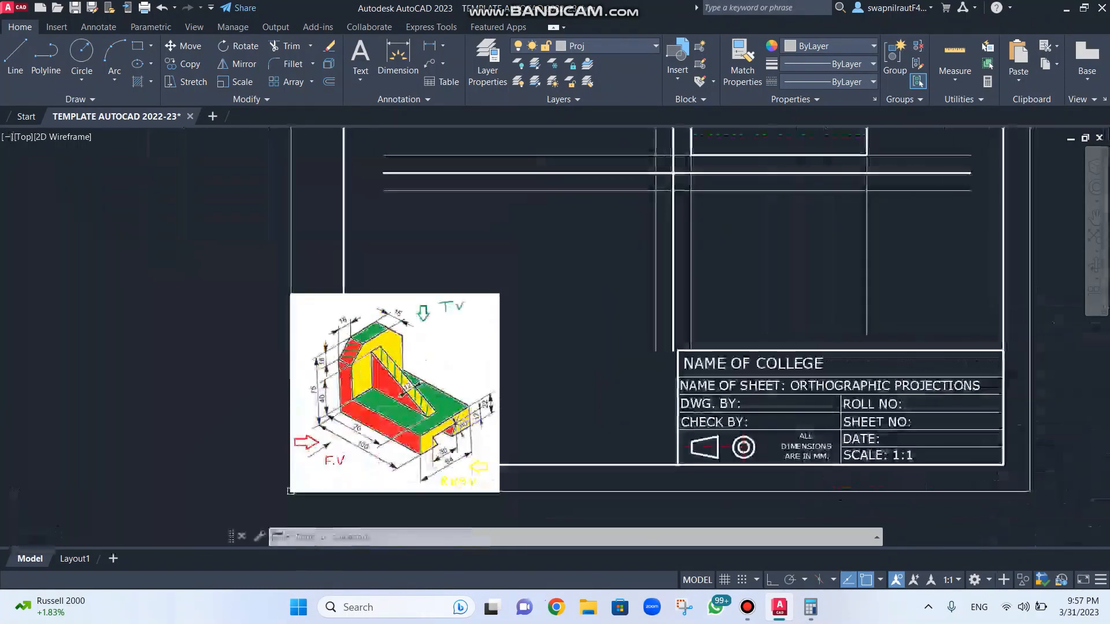
scroll(473, 380, "up", 2)
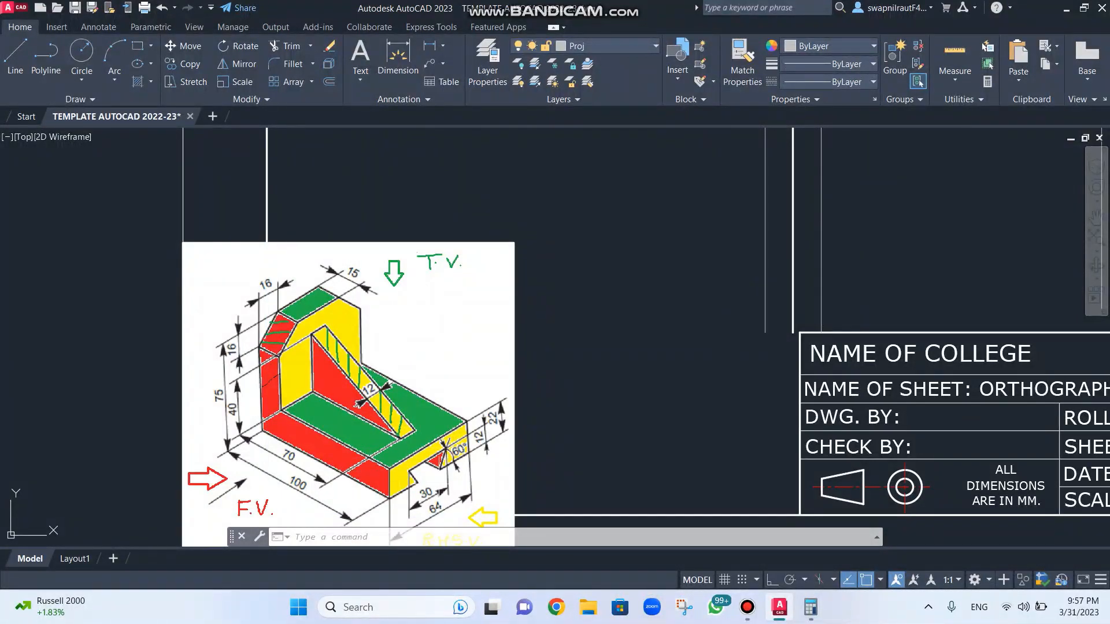
scroll(444, 480, "down", 2)
scroll(430, 456, "up", 4)
middle_click_drag(385, 421, 405, 335)
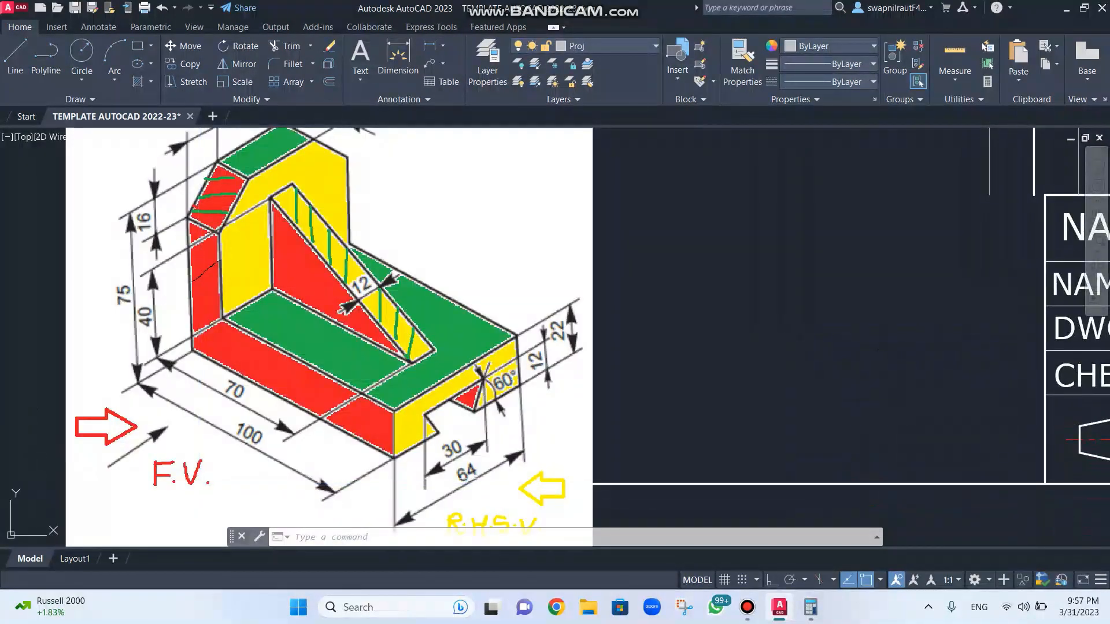
scroll(525, 407, "down", 4)
scroll(600, 309, "down", 2)
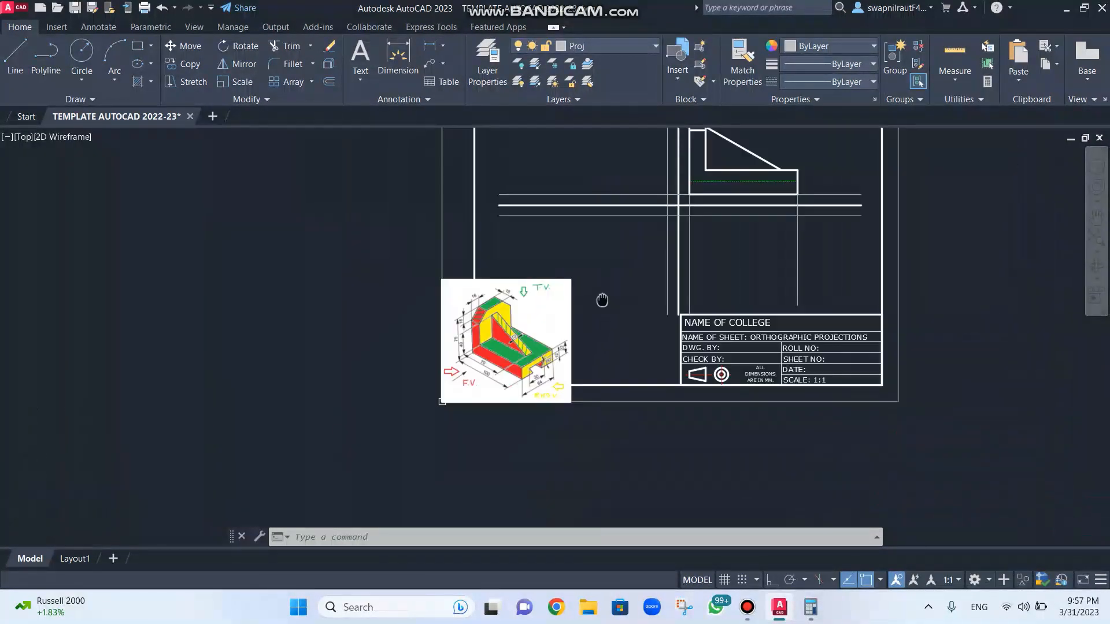
middle_click_drag(601, 300, 530, 310)
scroll(530, 310, "up", 4)
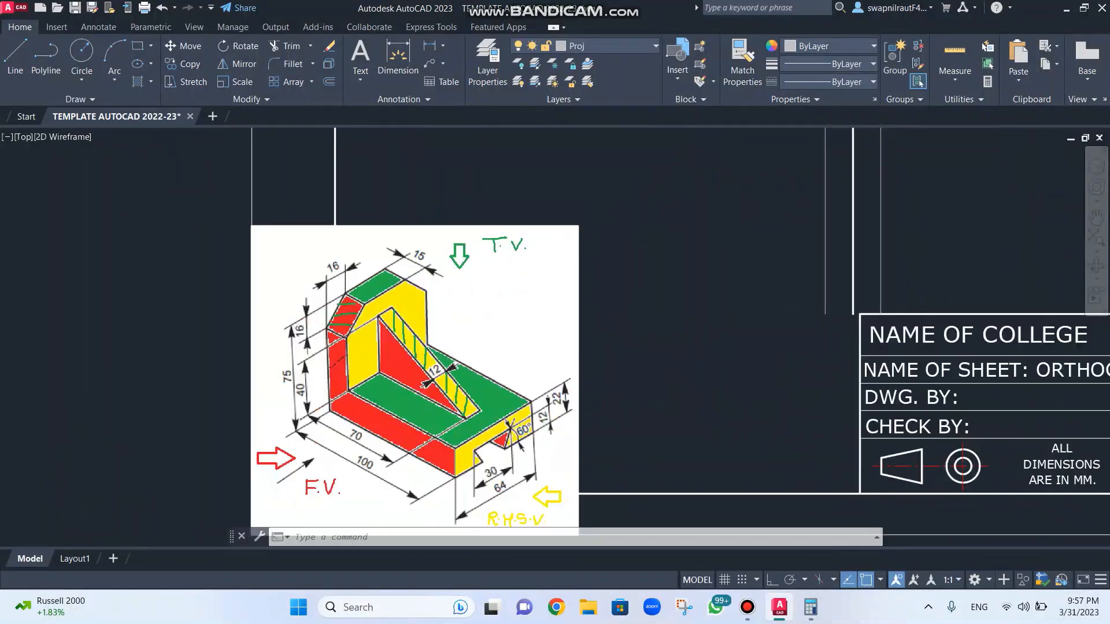
scroll(452, 337, "up", 4)
middle_click_drag(489, 385, 465, 265)
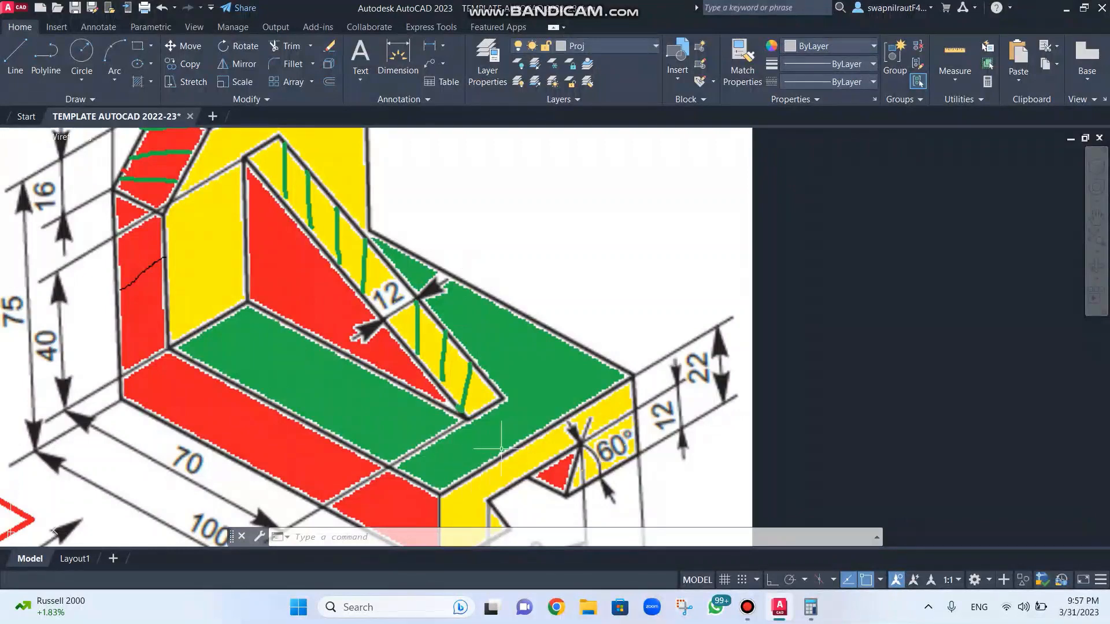
scroll(621, 376, "down", 8)
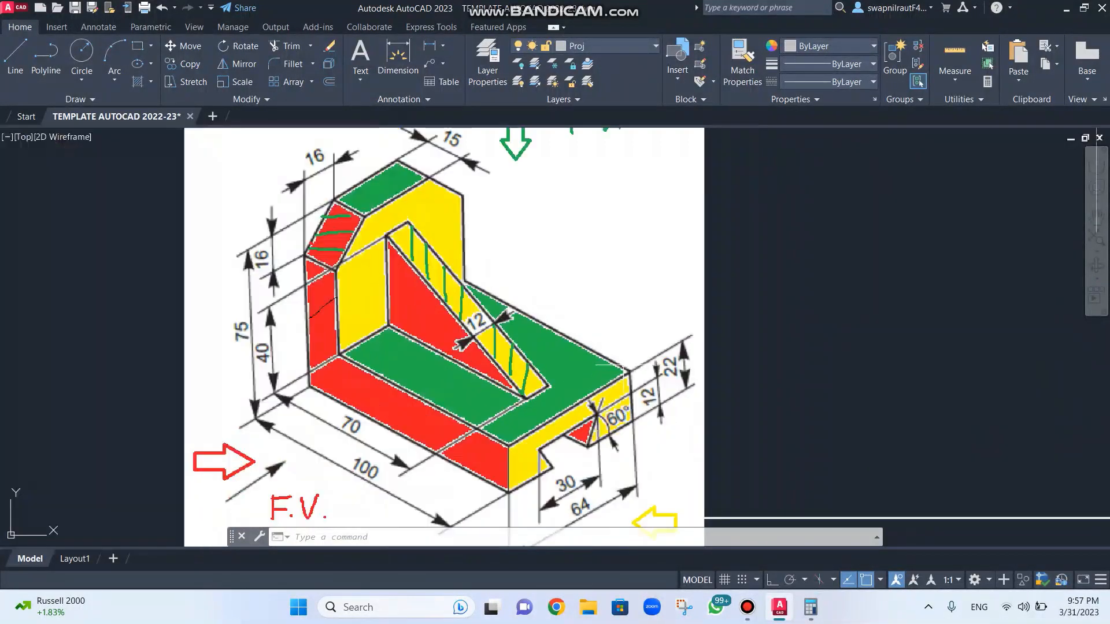
scroll(774, 269, "down", 2)
middle_click_drag(864, 216, 597, 285)
scroll(598, 283, "up", 2)
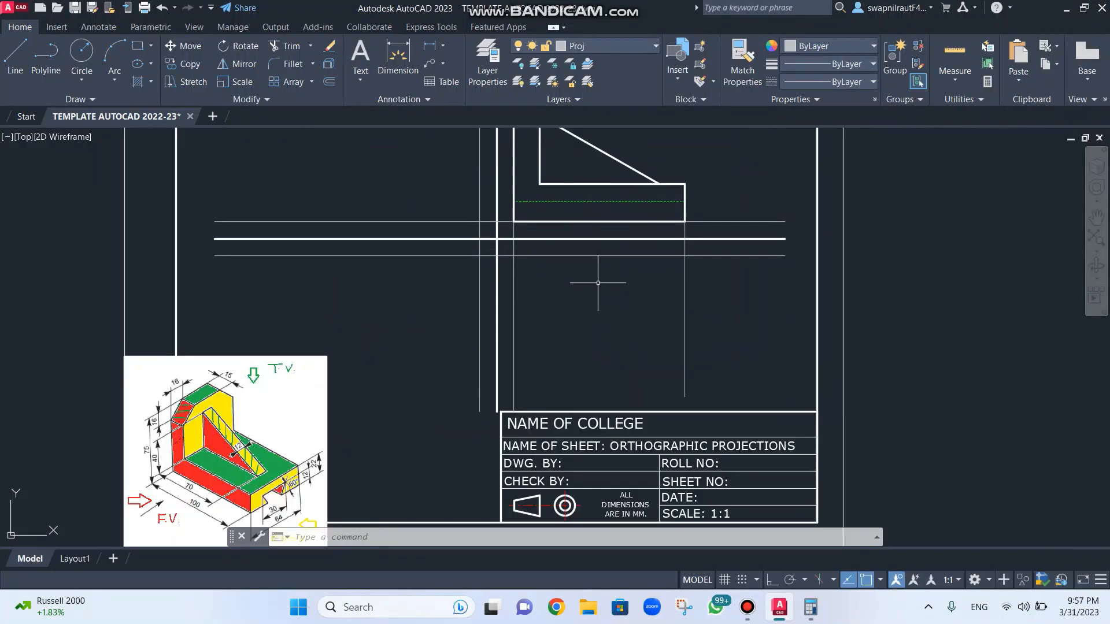
scroll(598, 282, "up", 2)
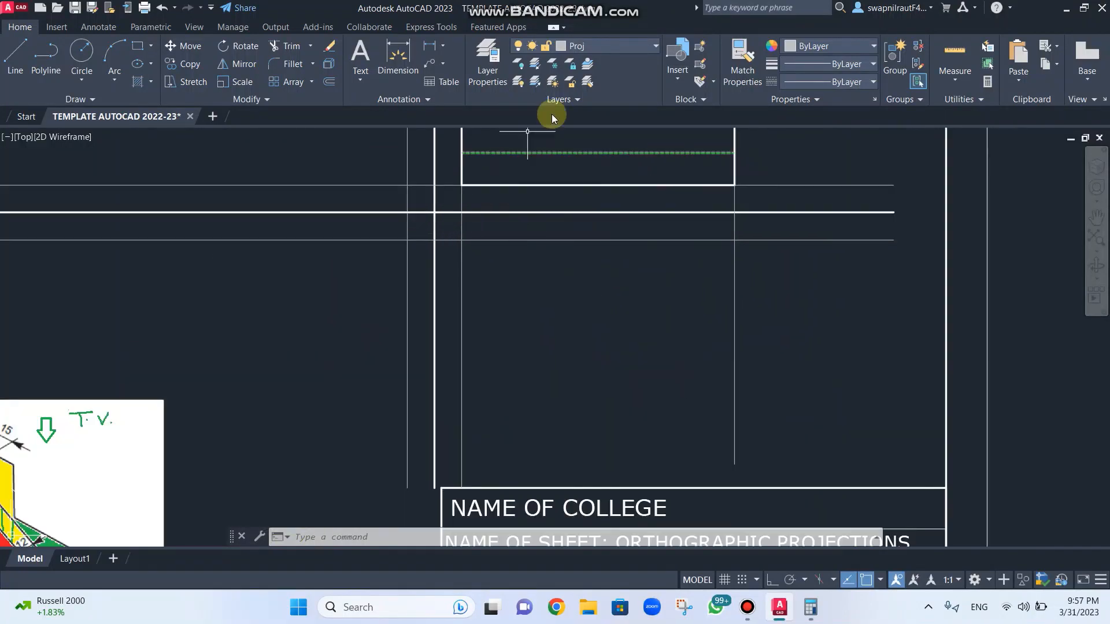
Step: On the Cont layer, draw the top view's outline as a closed 100 by 64 mm rectangle between the vertical projection lines, with ortho on
left_click(635, 45)
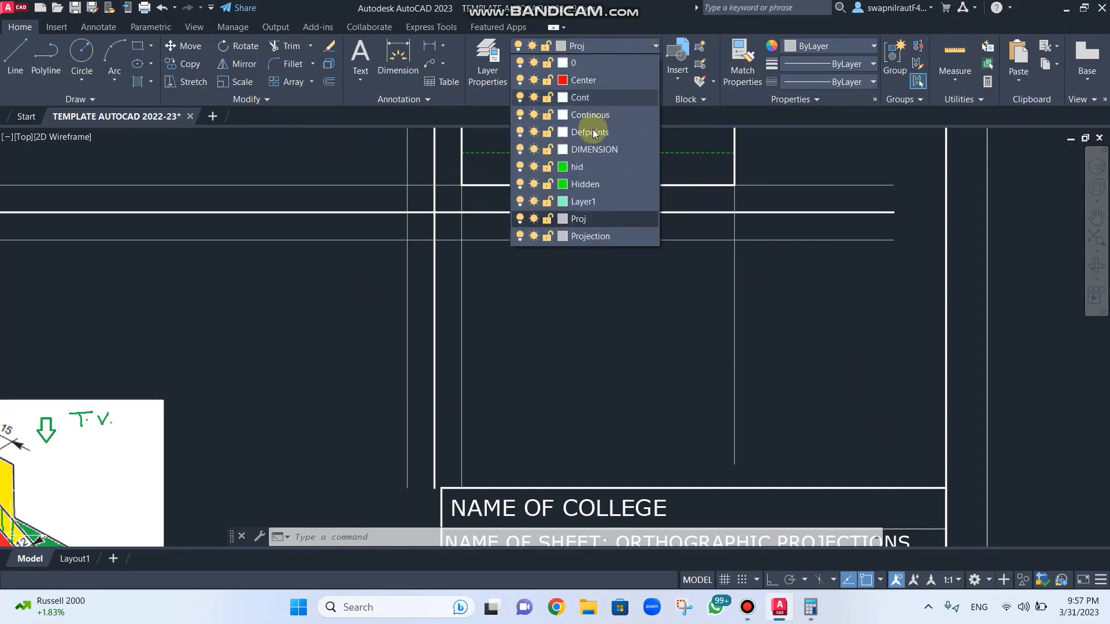
left_click(595, 101)
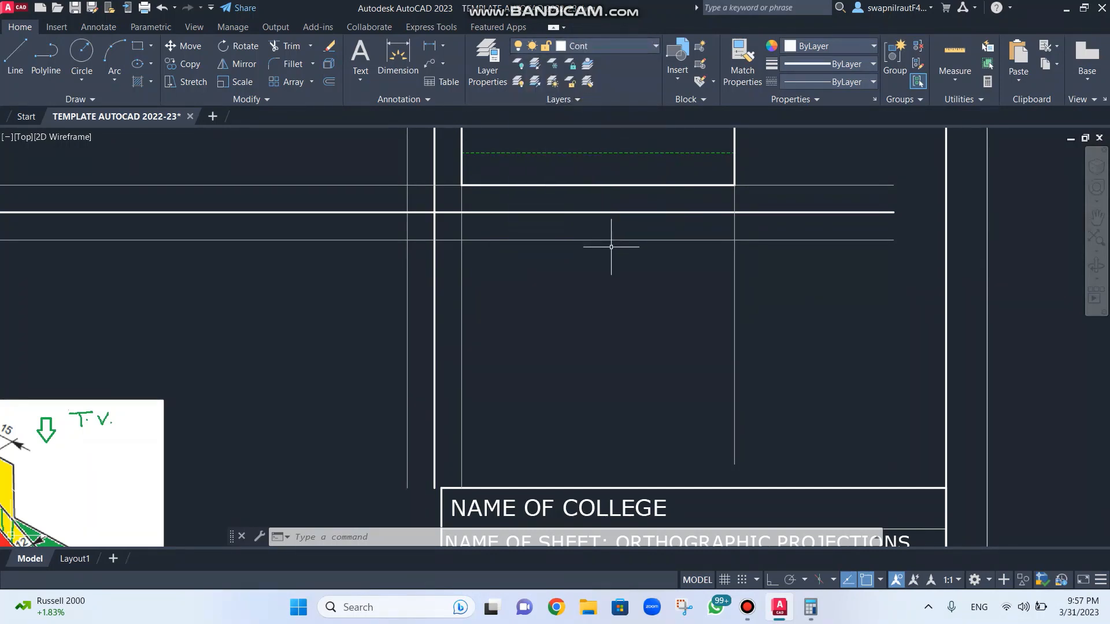
key("l")
key("Return")
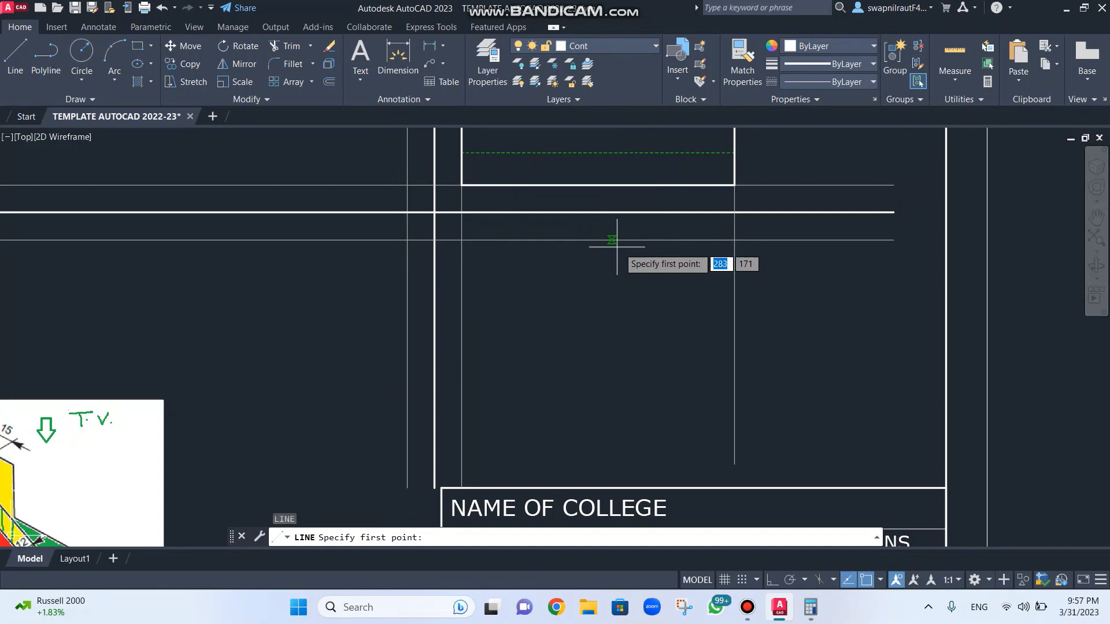
left_click(734, 240)
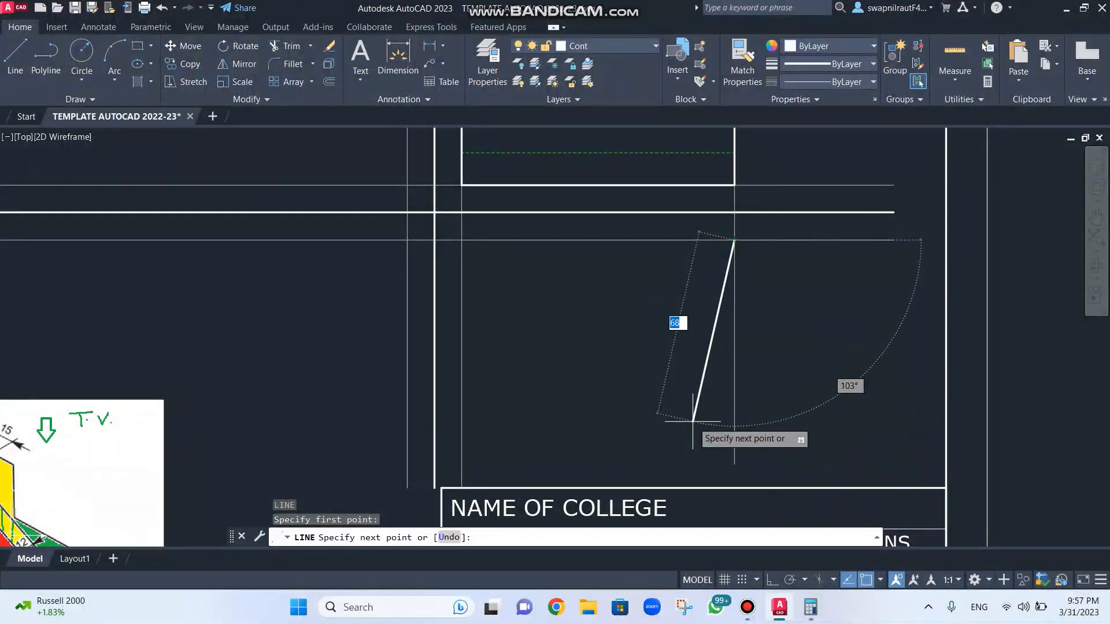
key("F8")
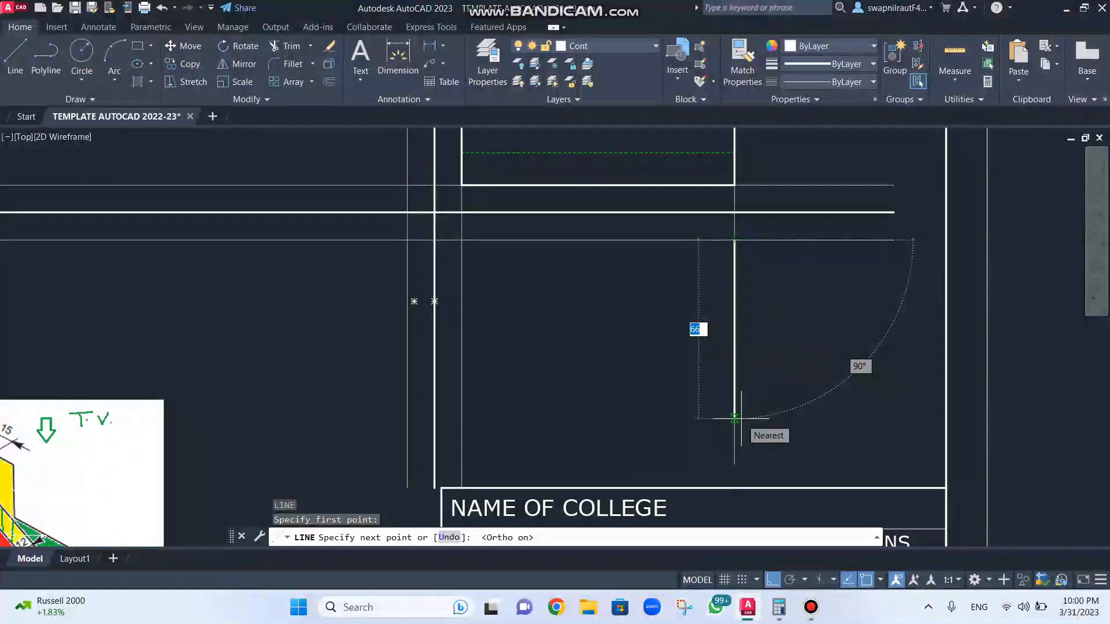
type("64")
key("Return")
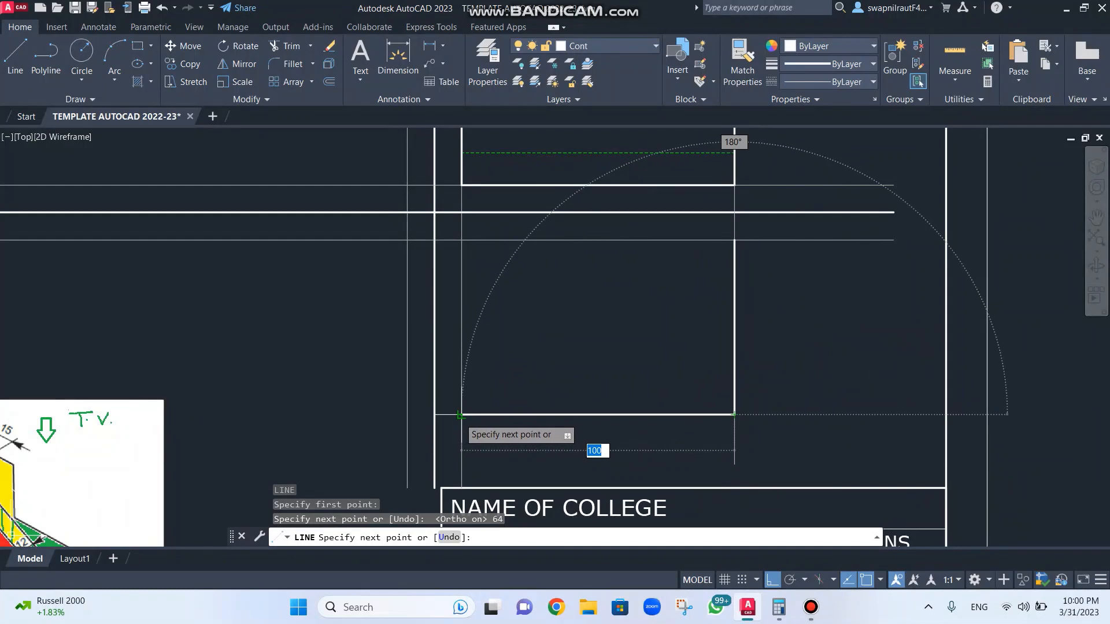
left_click(461, 415)
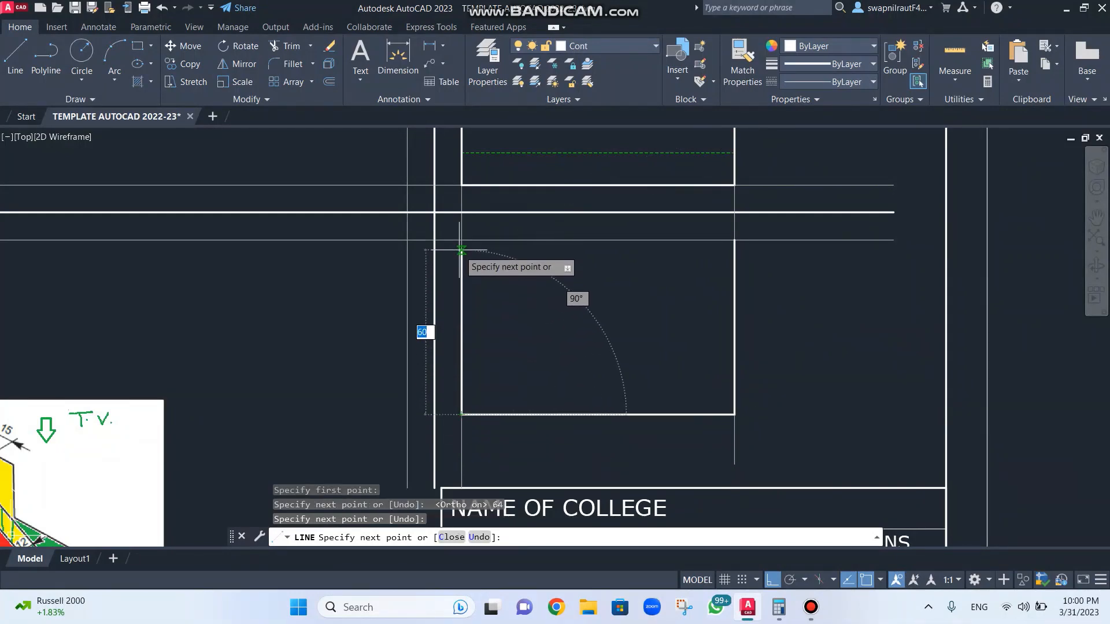
left_click(462, 239)
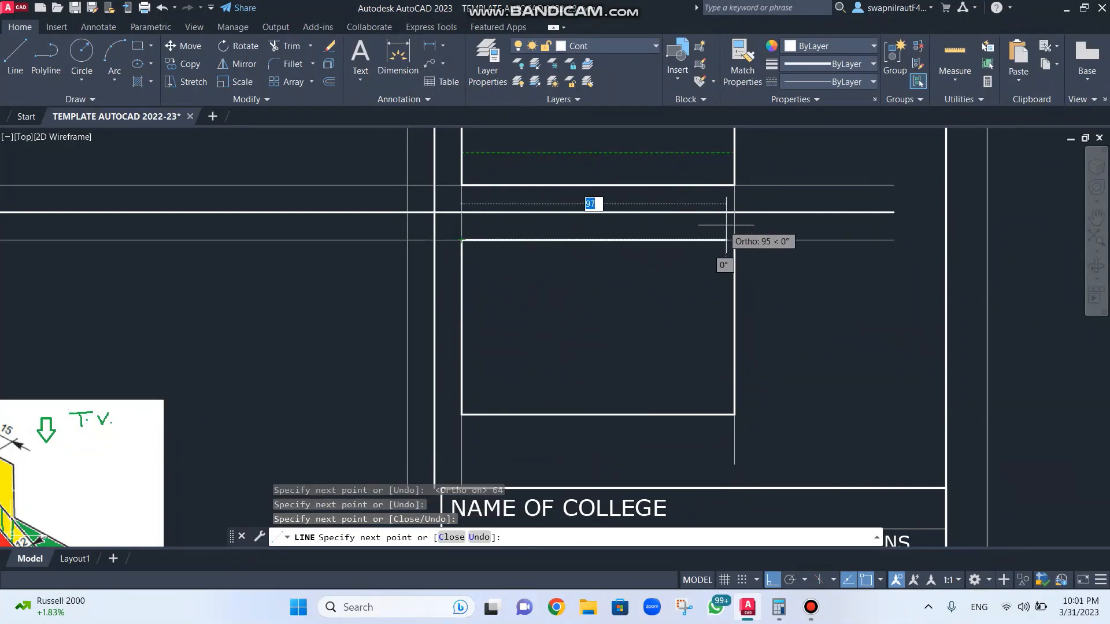
left_click(734, 240)
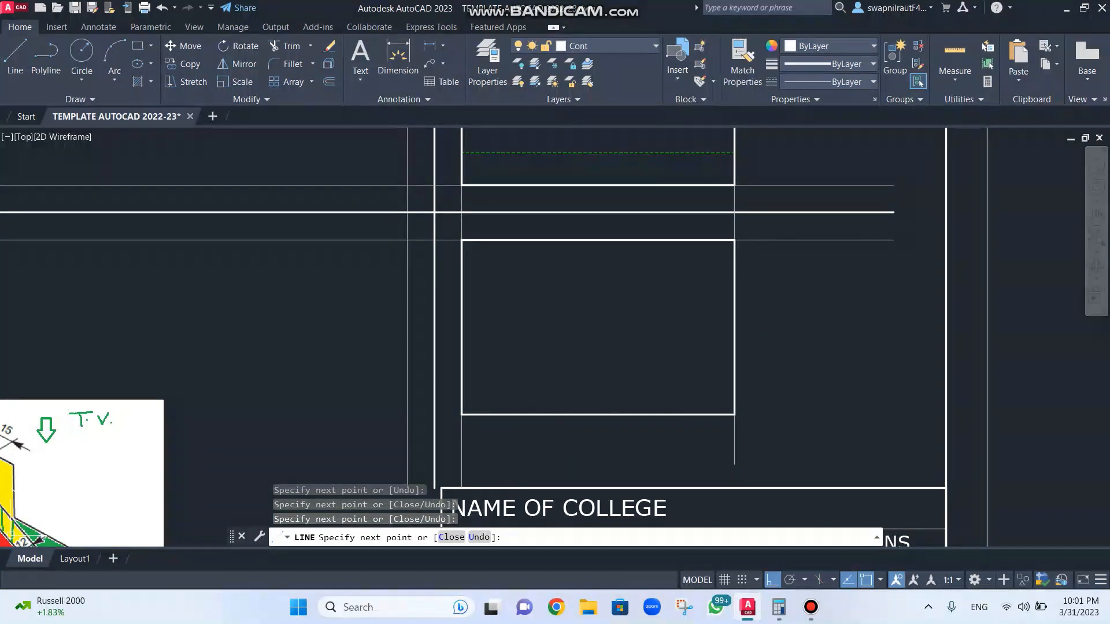
key("Escape")
Step: Examine the reference image for the upright's and rib's dimensions needed inside the top view outline
scroll(520, 231, "down", 3)
scroll(393, 393, "up", 5)
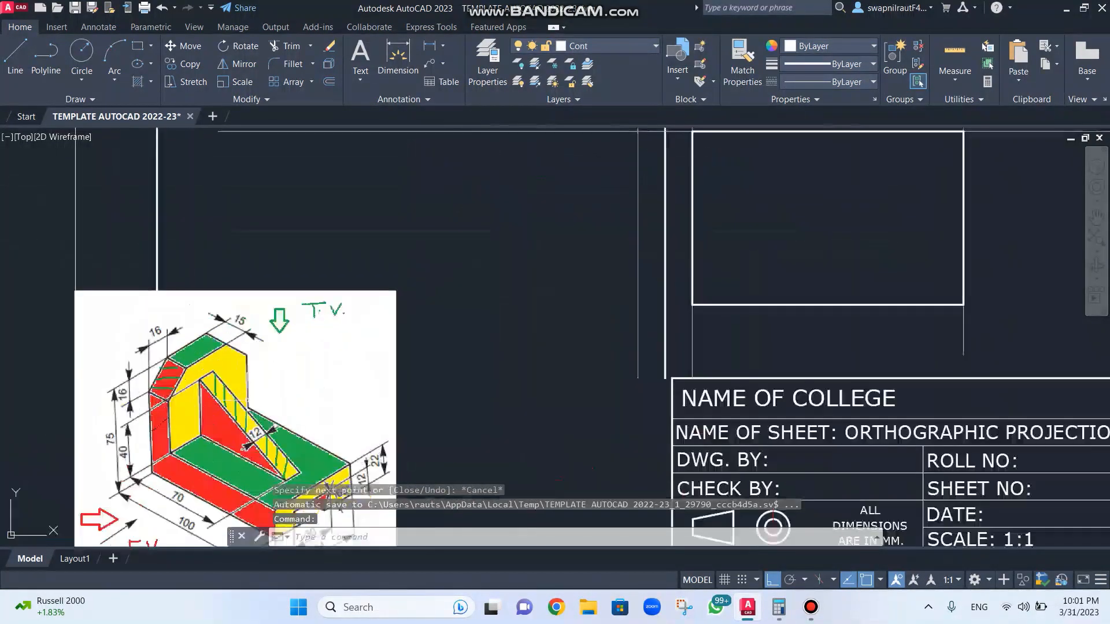
scroll(287, 322, "down", 6)
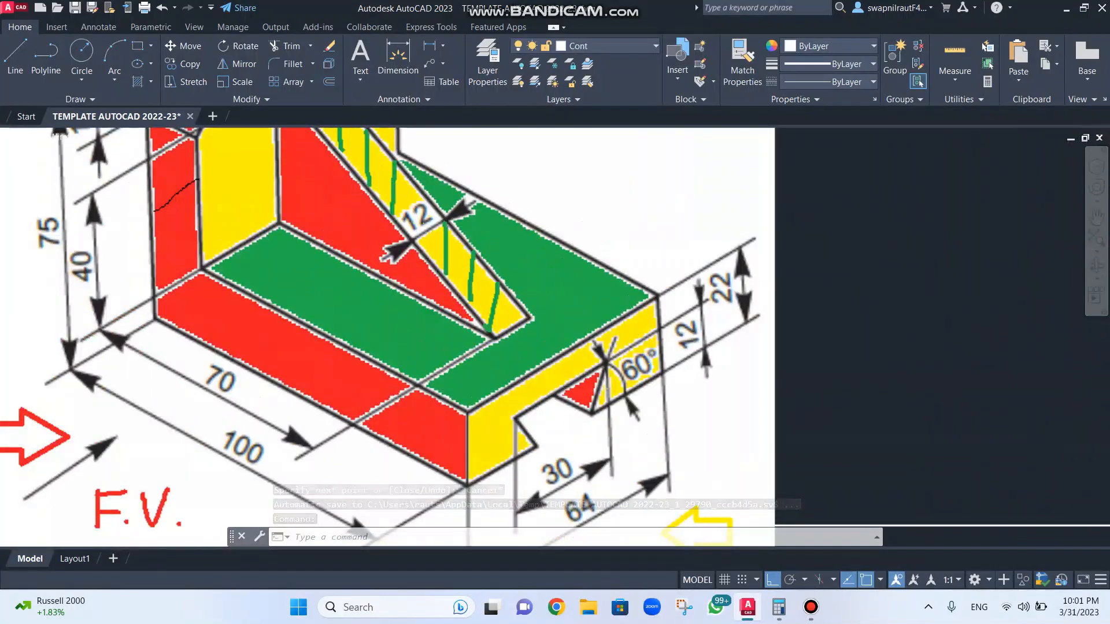
scroll(381, 194, "down", 2)
middle_click_drag(377, 208, 387, 308)
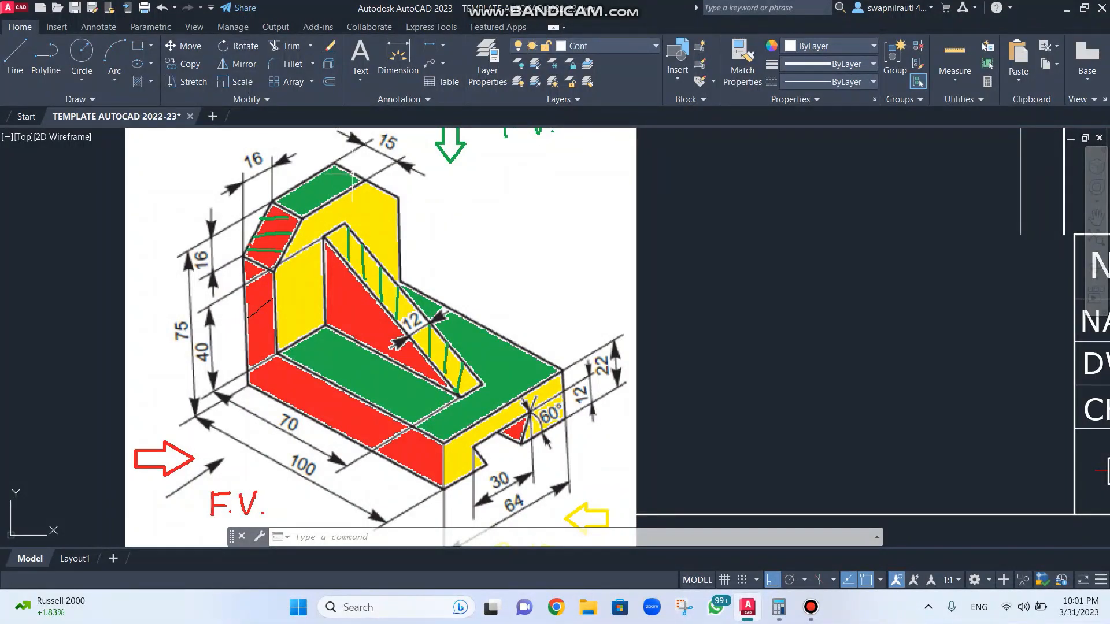
scroll(465, 181, "down", 4)
middle_click_drag(560, 164, 439, 356)
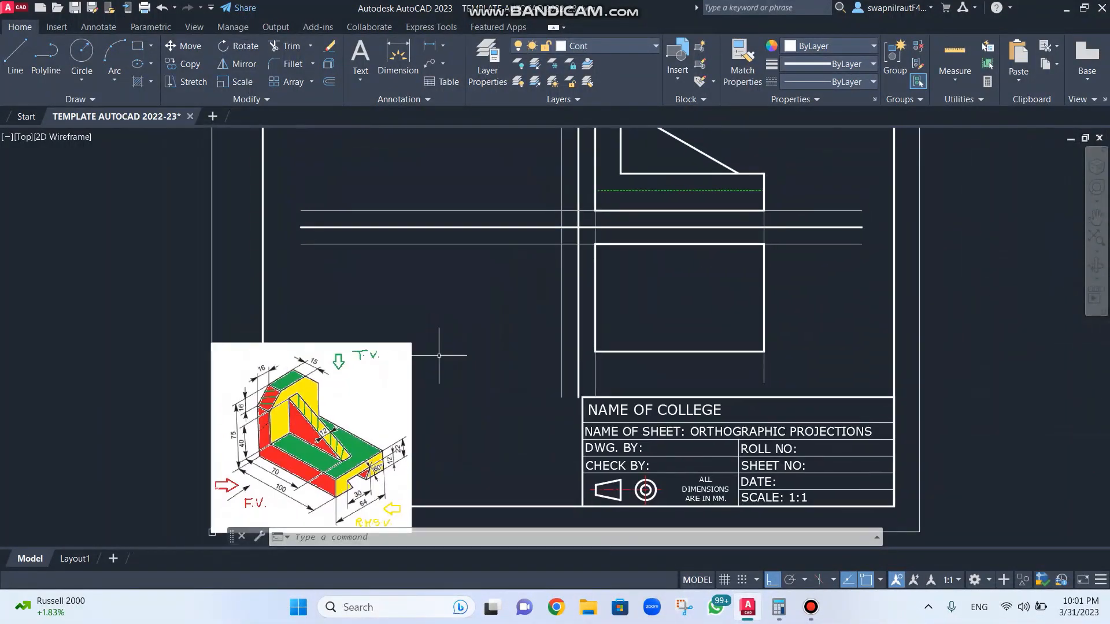
Step: On the Proj layer, draw vertical lines from the upright's inner foot corner and the rib's lower end to the top view's lower edge
left_click(612, 44)
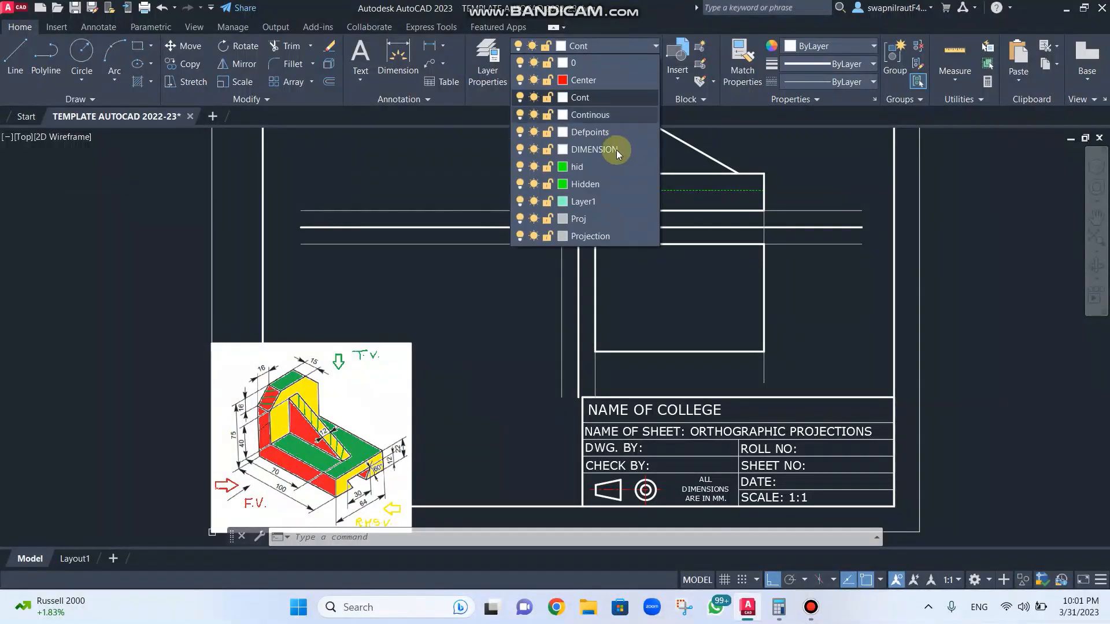
left_click(594, 218)
type("l")
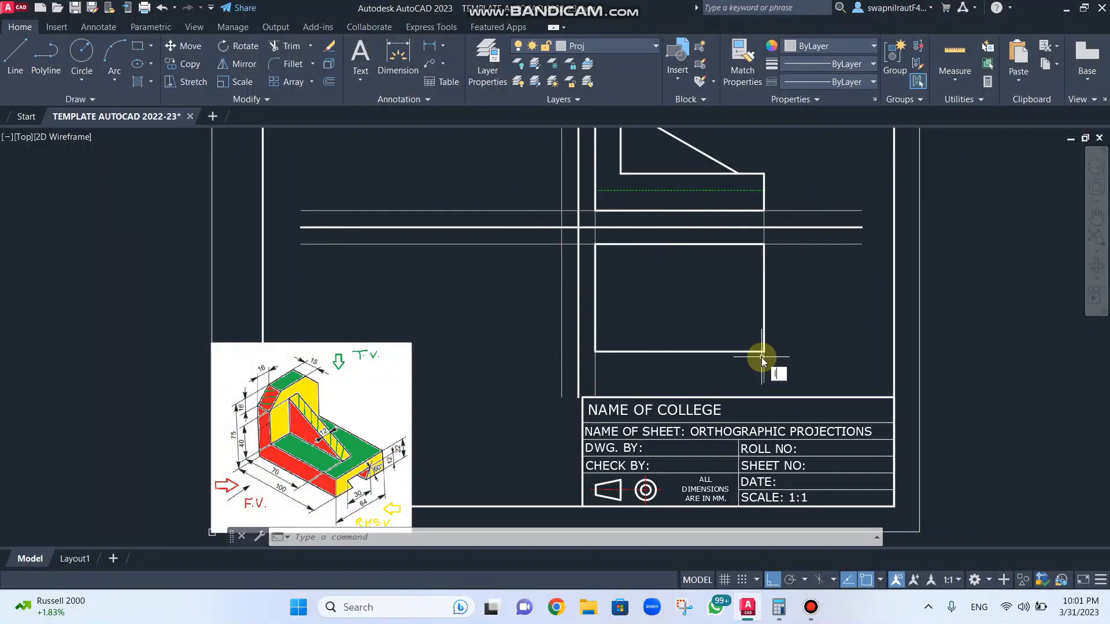
key("Return")
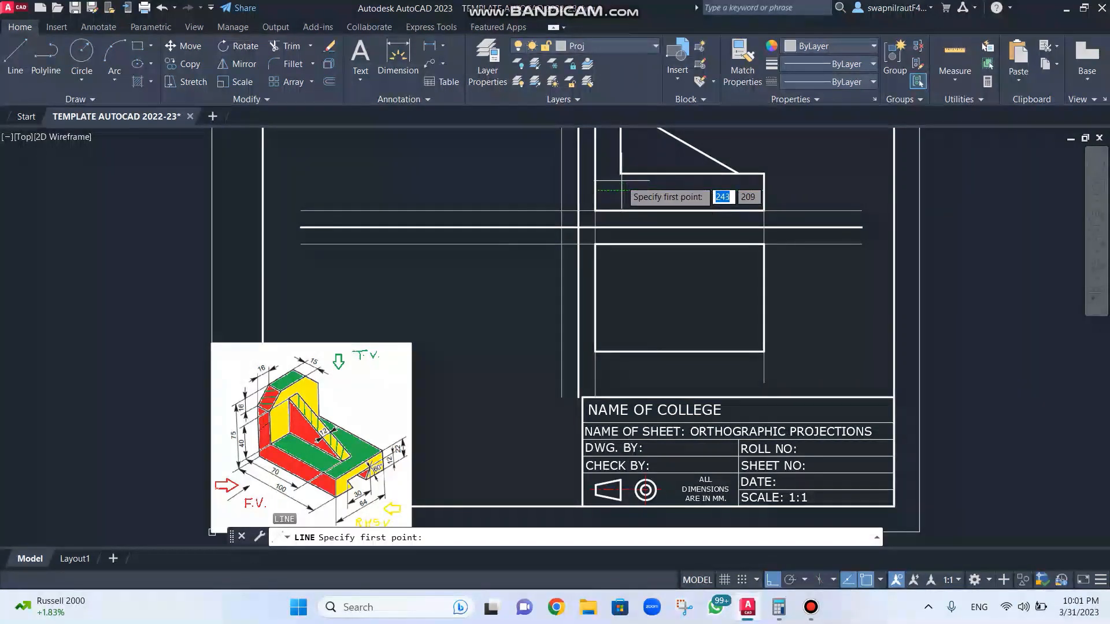
left_click(621, 173)
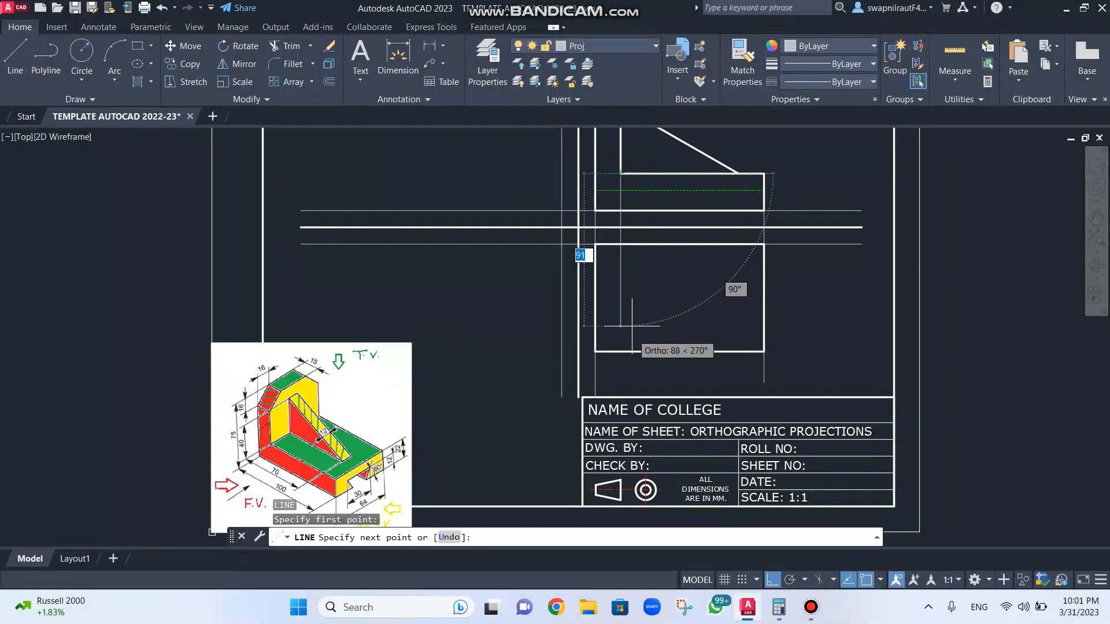
left_click(621, 351)
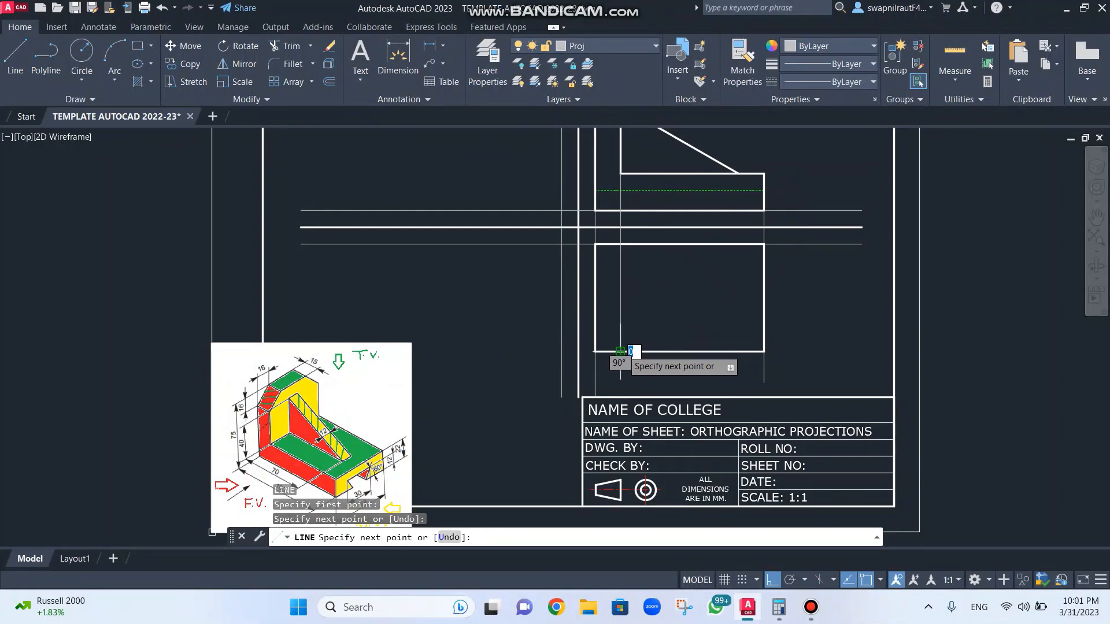
key("Escape")
key("Return")
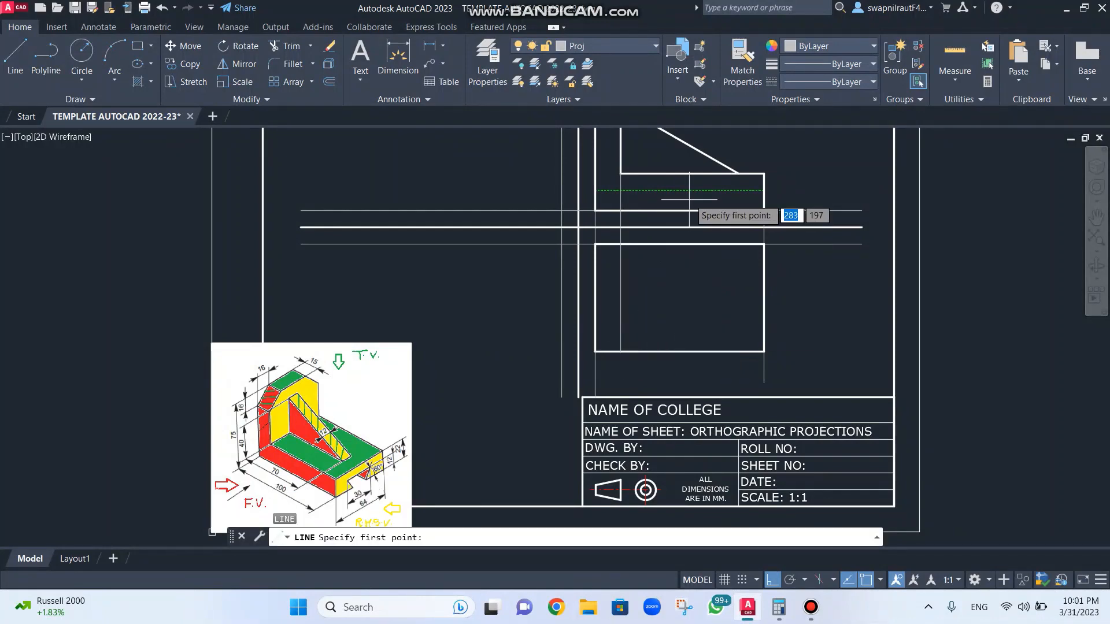
left_click(738, 173)
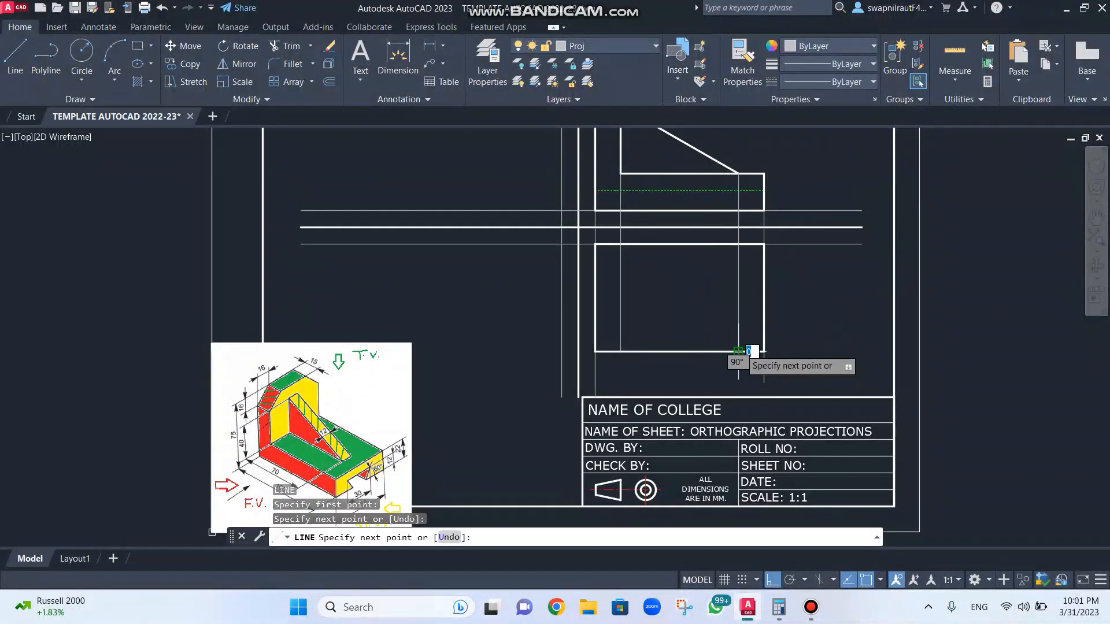
key("Escape")
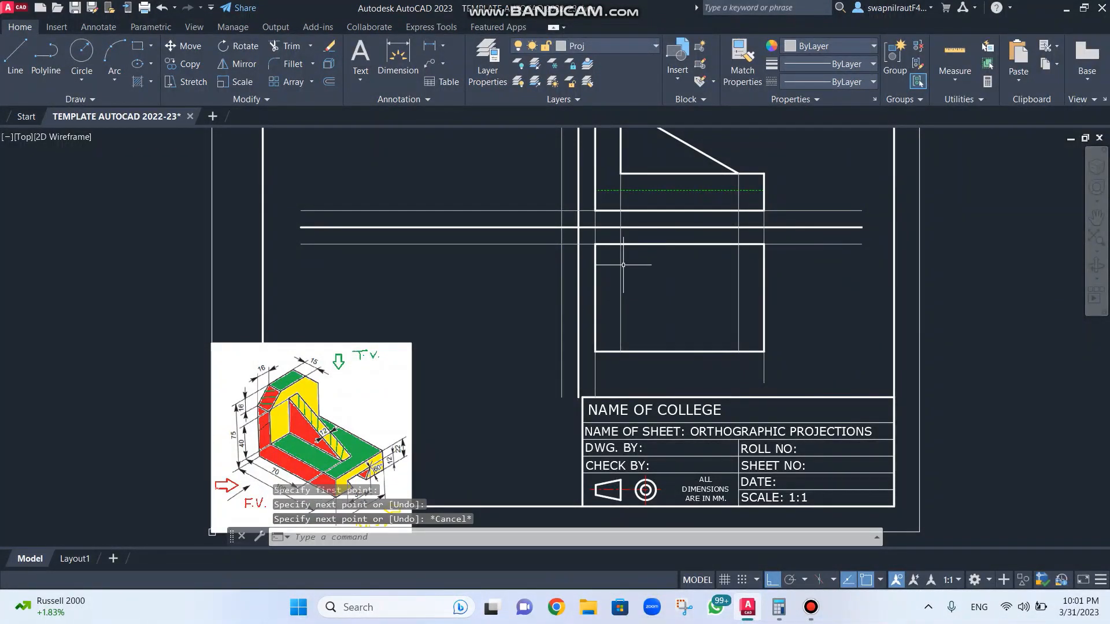
Step: On the Cont layer, draw the upright's inner edge across the top view's full width along the left inner projection line
left_click(599, 45)
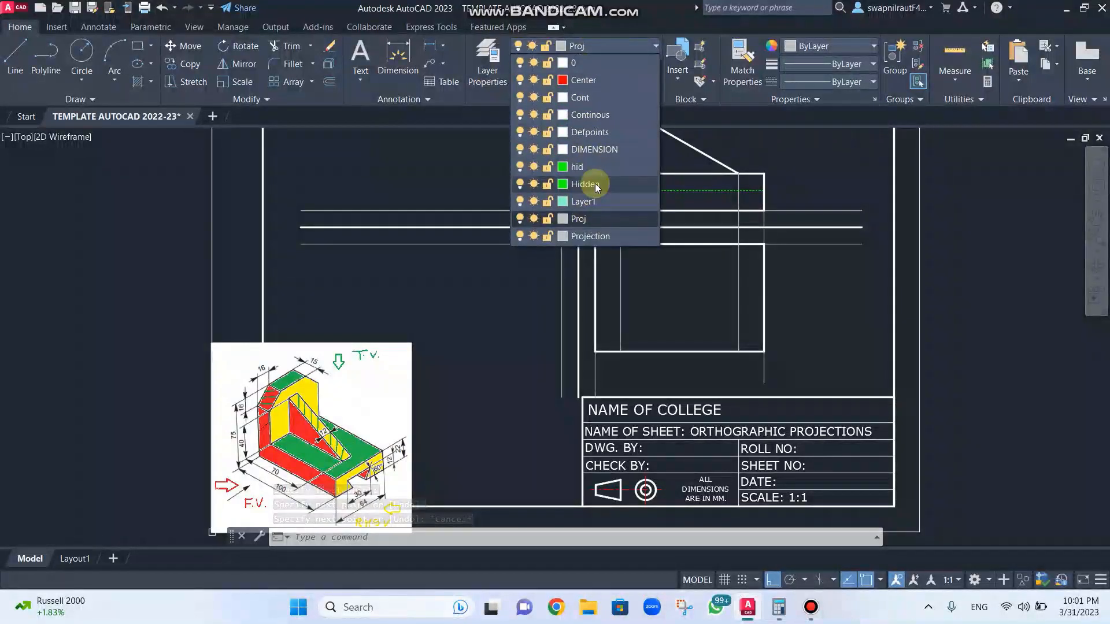
left_click(594, 97)
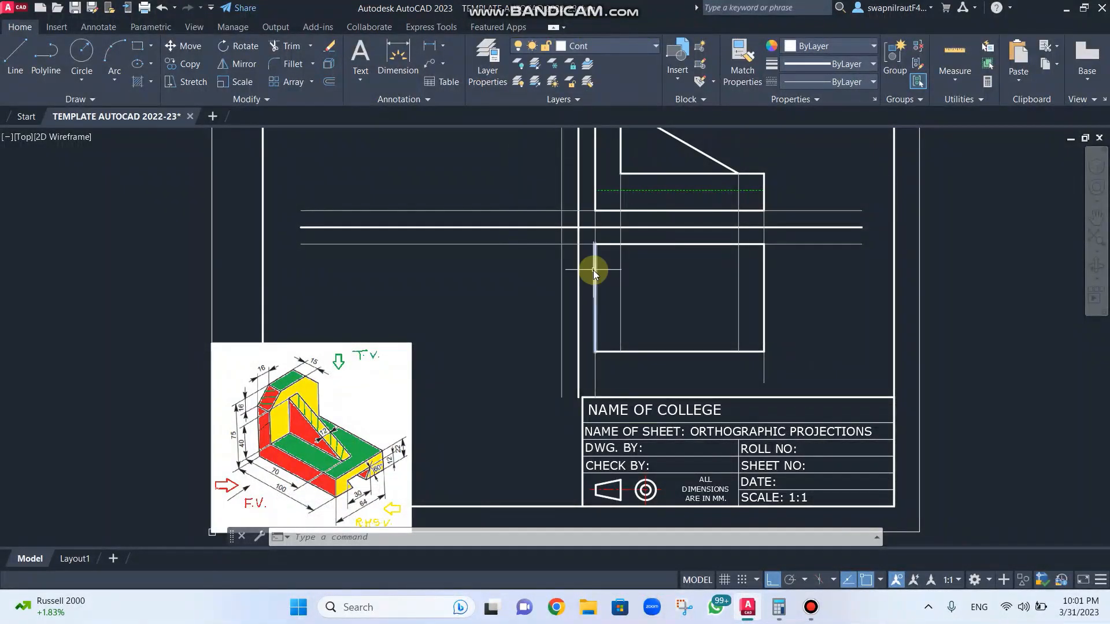
type("l")
key("Return")
left_click(620, 244)
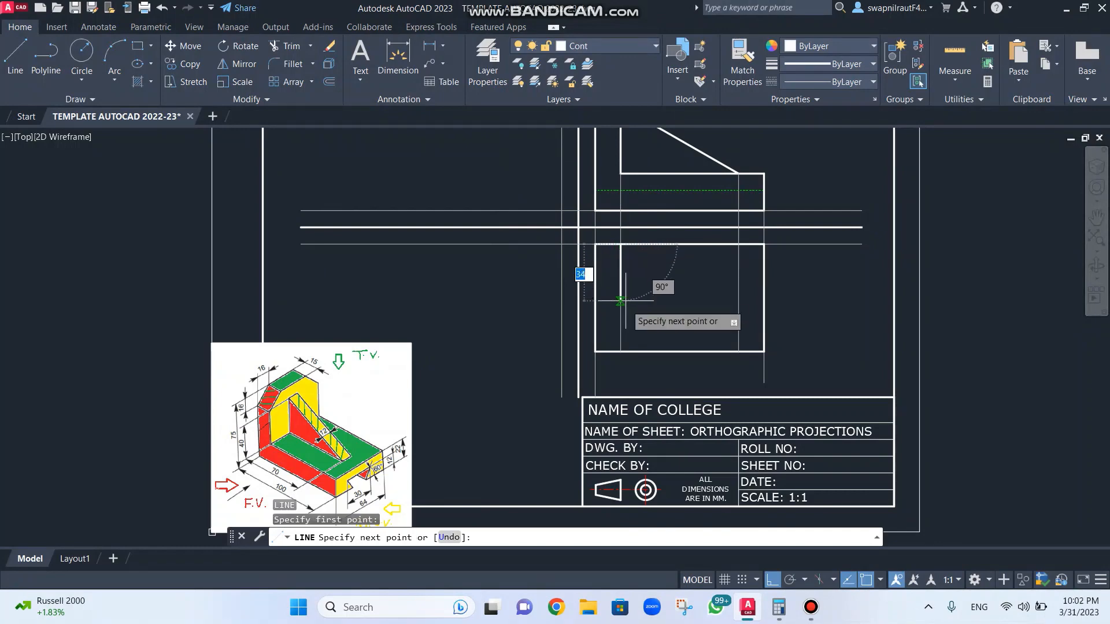
left_click(620, 351)
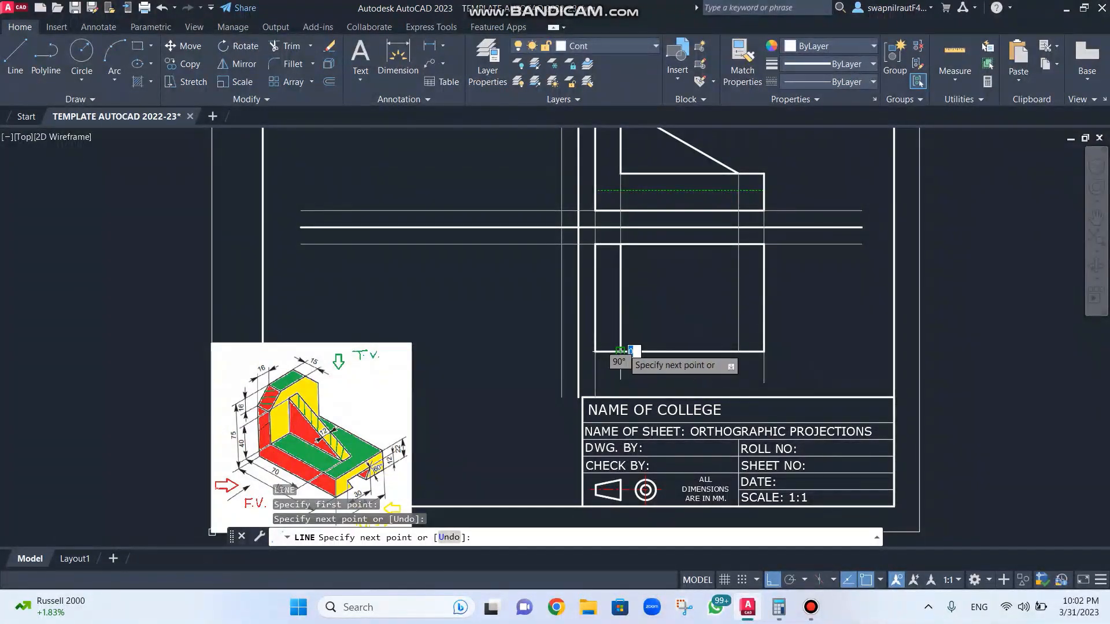
key("Escape")
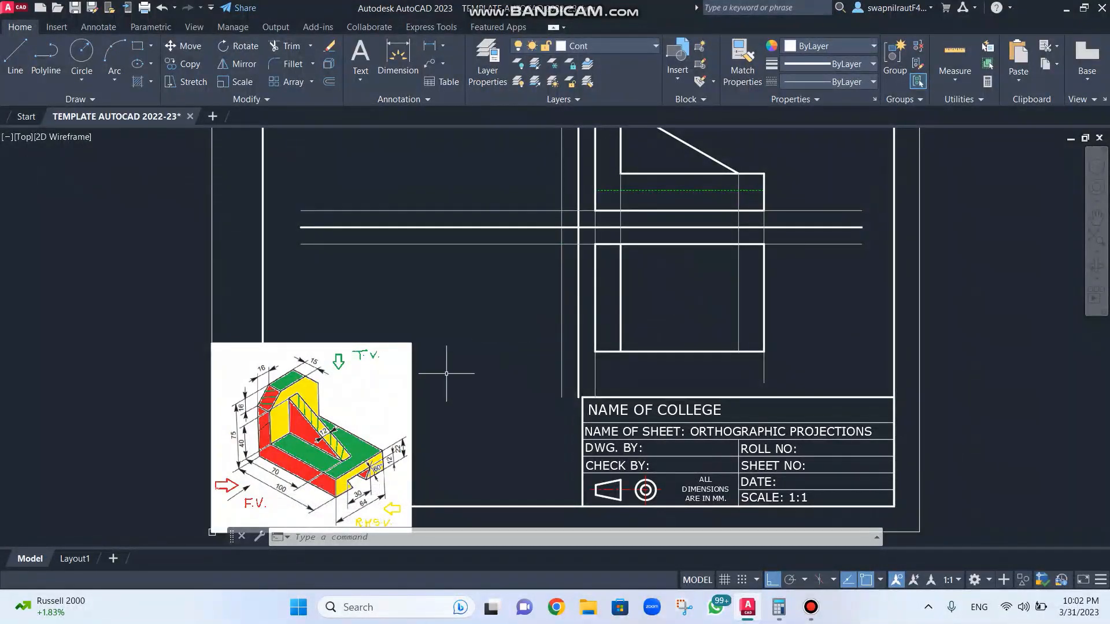
Step: Examine the reference image for the rib's thickness and its position on the base, and compare with the top view
scroll(316, 393, "up", 2)
scroll(314, 392, "down", 1)
scroll(313, 392, "up", 1)
middle_click_drag(312, 392, 374, 191)
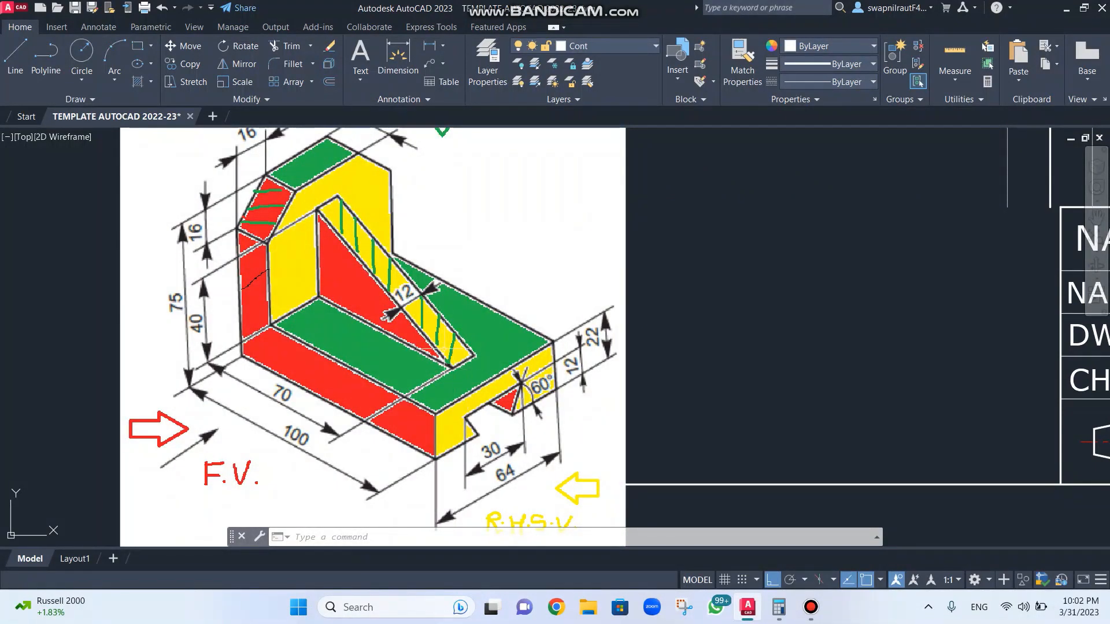
scroll(472, 294, "down", 2)
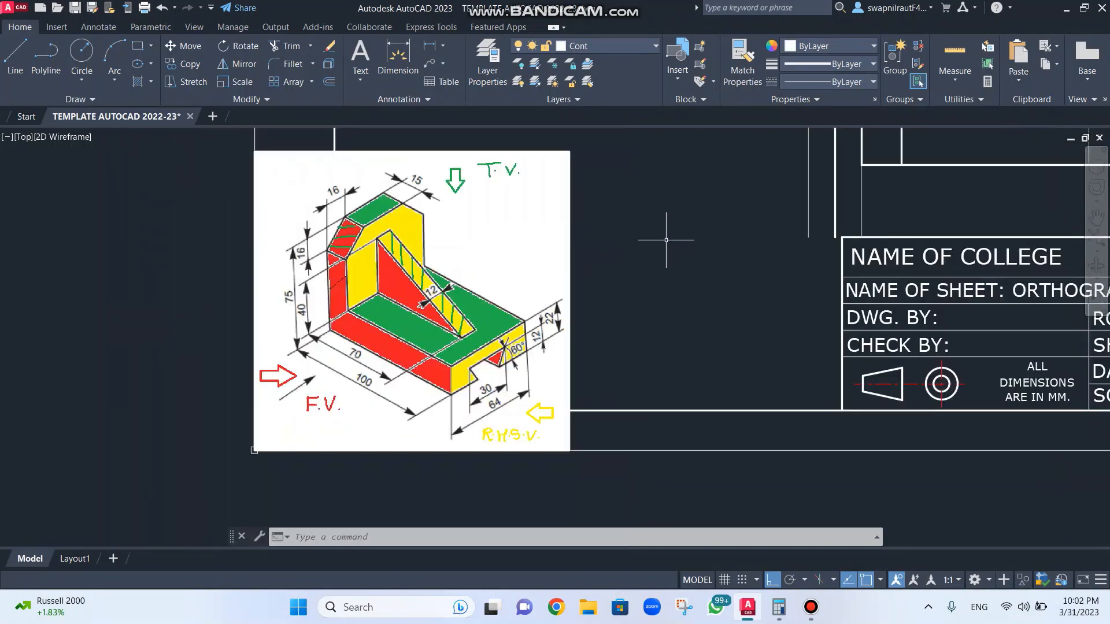
mouse_move(666, 241)
middle_mouse_down()
mouse_move(557, 339)
mouse_move(520, 355)
middle_mouse_up()
scroll(521, 355, "up", 2)
middle_click_drag(520, 355, 401, 414)
scroll(569, 252, "down", 4)
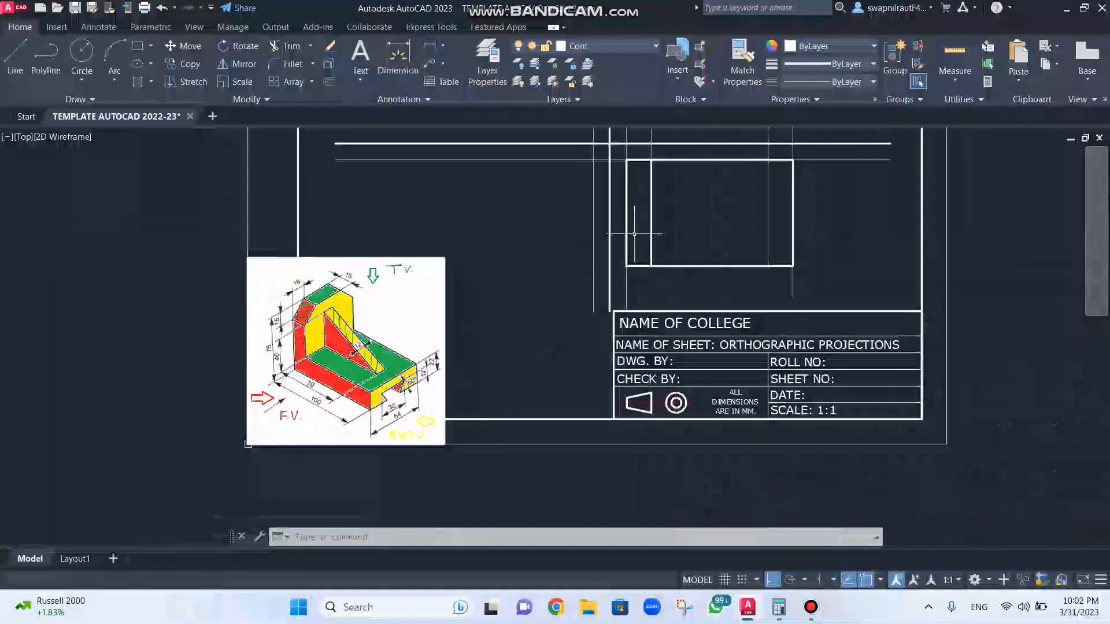
middle_click_drag(653, 228, 558, 305)
scroll(566, 287, "up", 4)
scroll(566, 287, "down", 4)
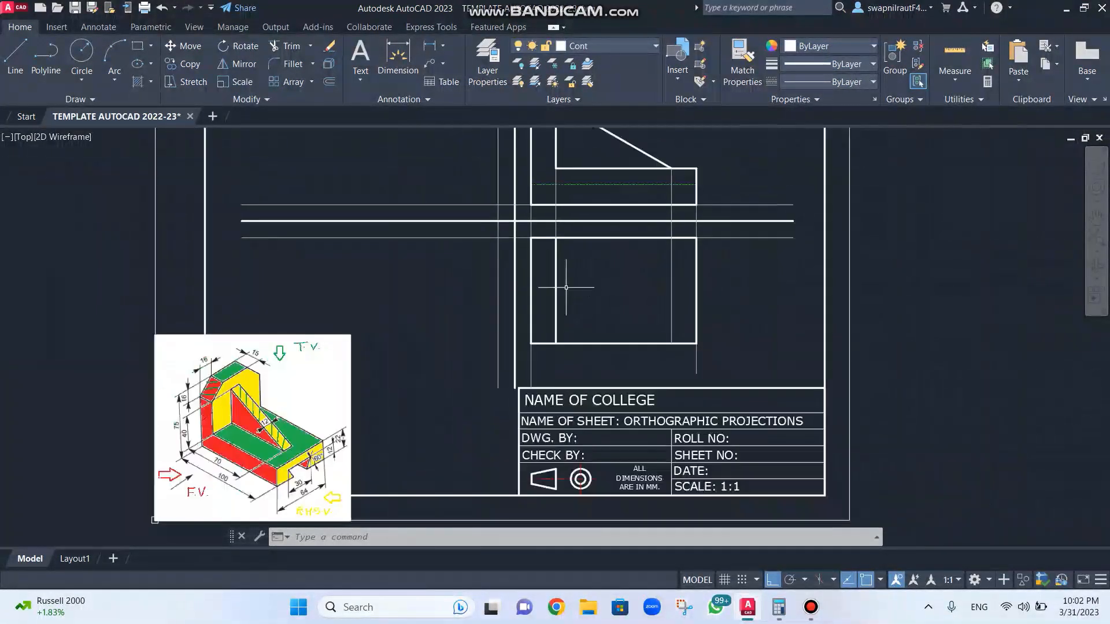
Step: On the Center layer, draw a lengthwise centre line across the top view from the left edge's midpoint to the right edge
left_click(608, 45)
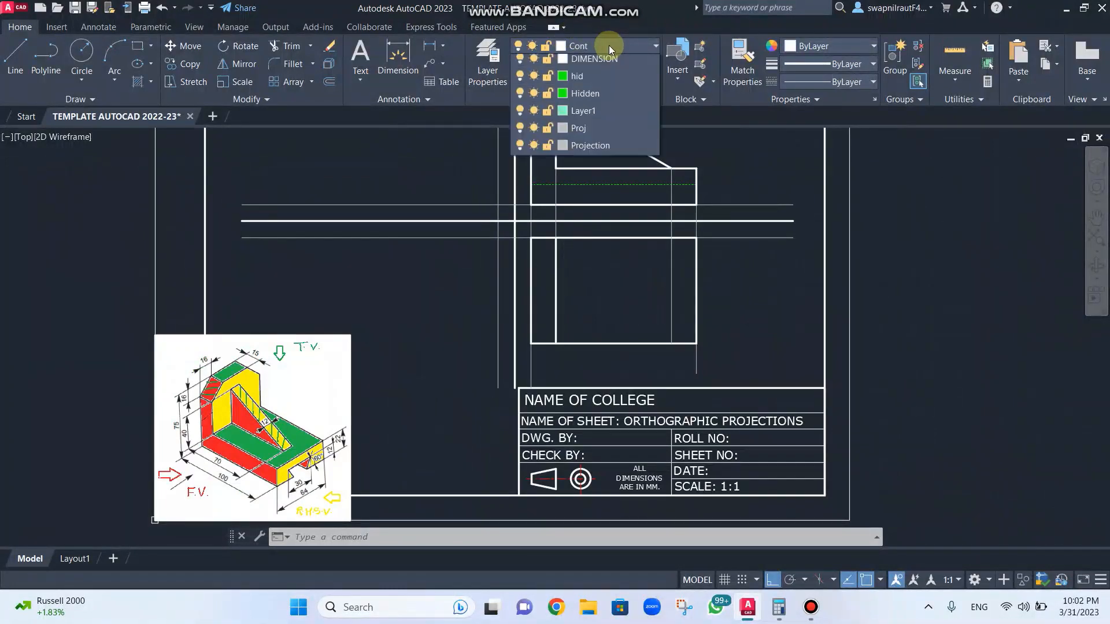
left_click(592, 82)
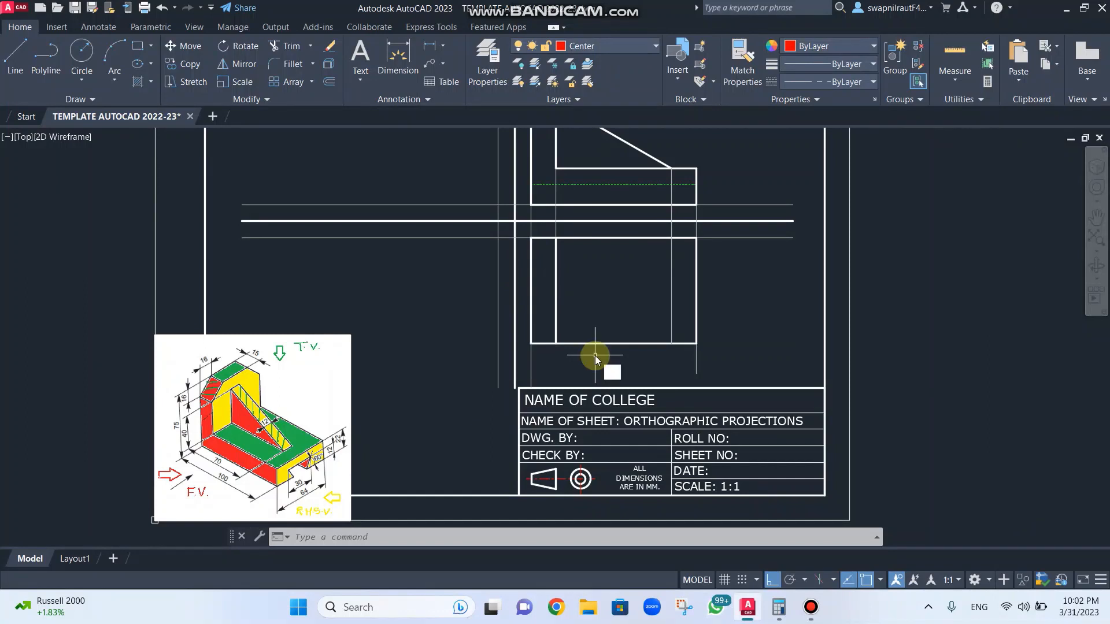
key("l")
key("Return")
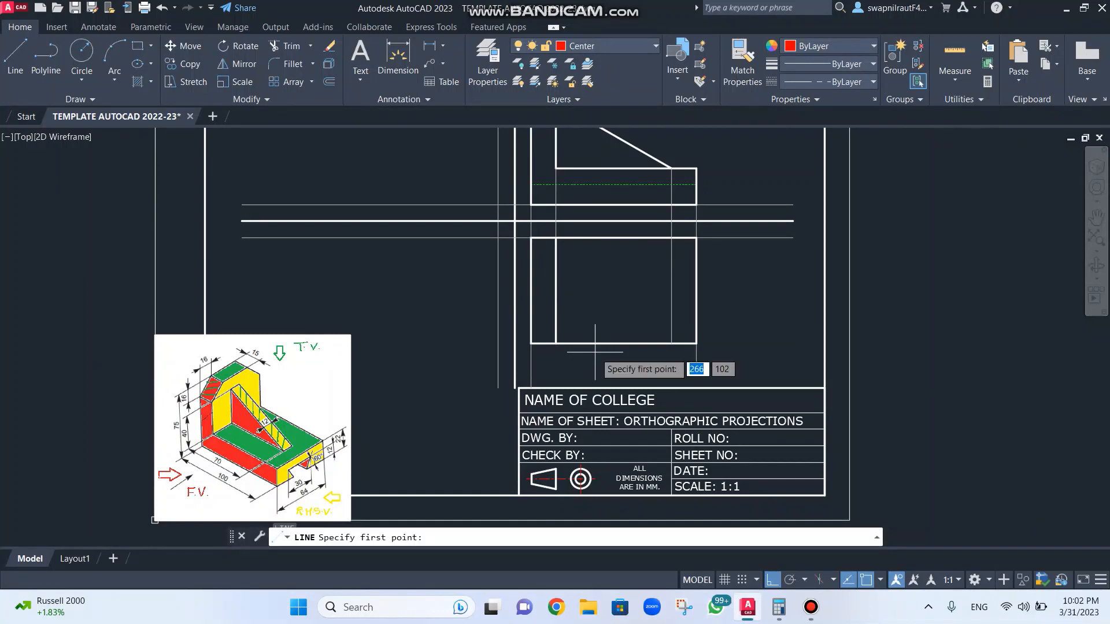
left_click(531, 290)
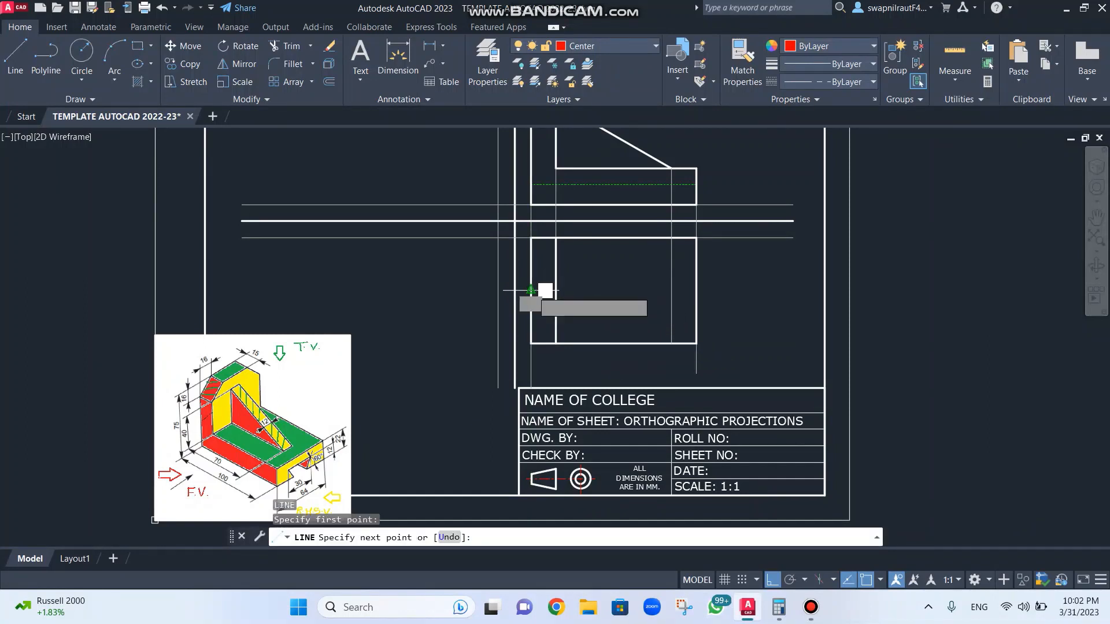
left_click(697, 288)
key("Escape")
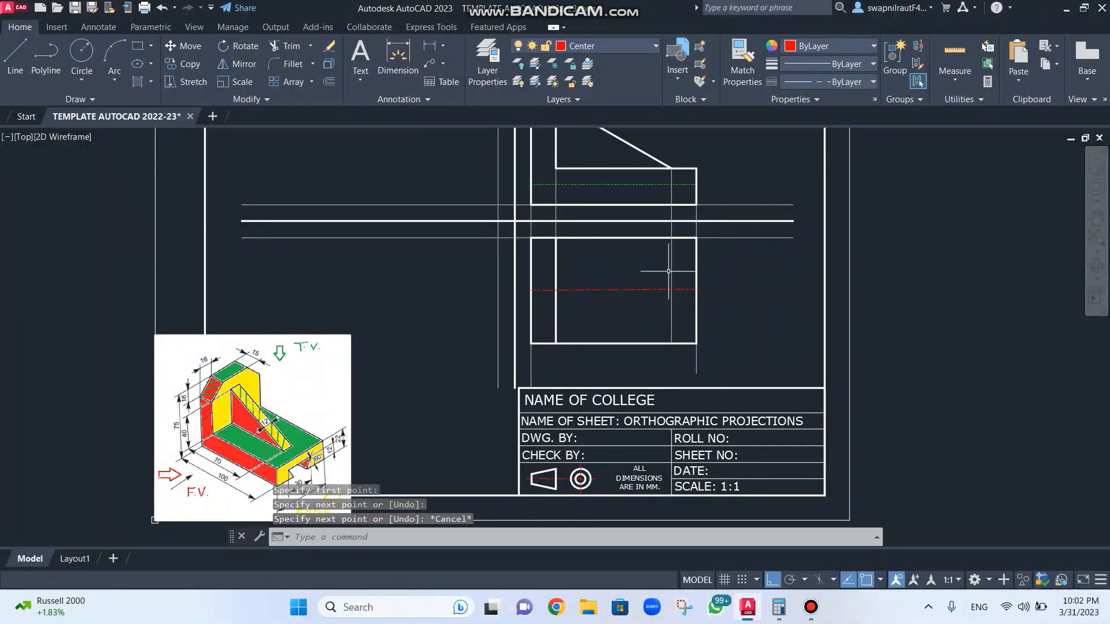
Step: On the Cont layer, draw the rib's upper half from the centre line at the rib-end projection line: 6 mm up, then left to the upright's edge
left_click(603, 46)
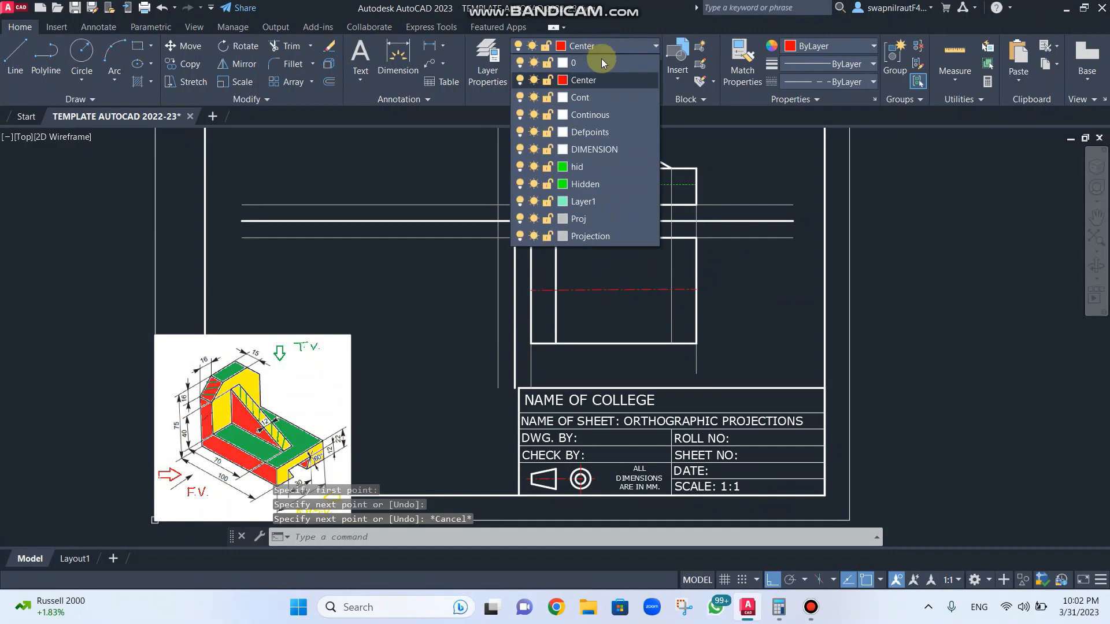
left_click(595, 96)
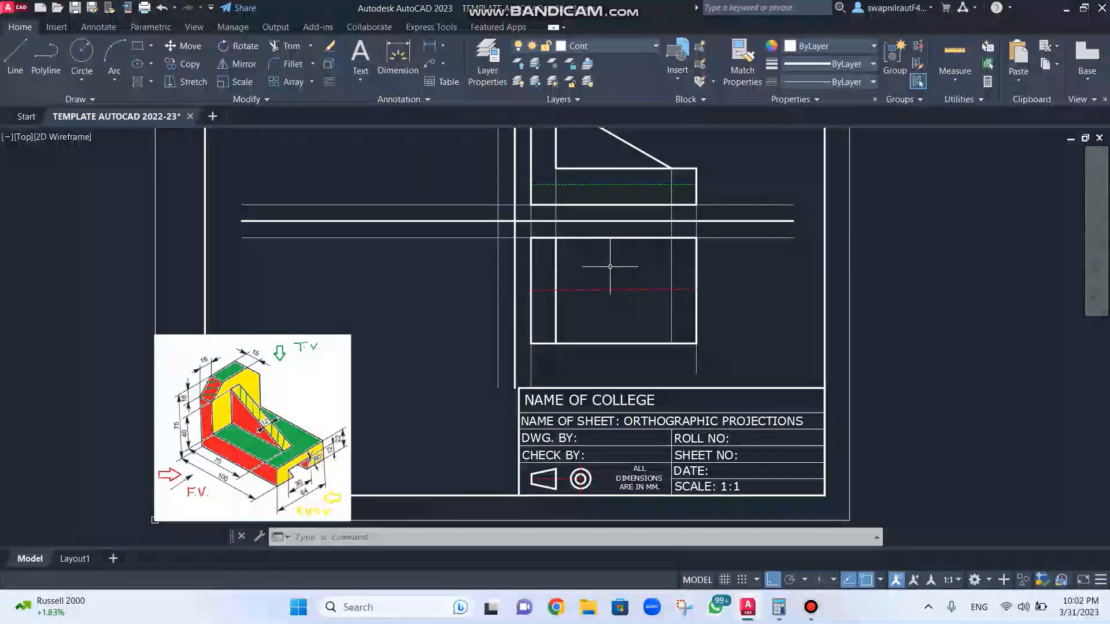
type("l")
key("Return")
scroll(677, 289, "up", 2)
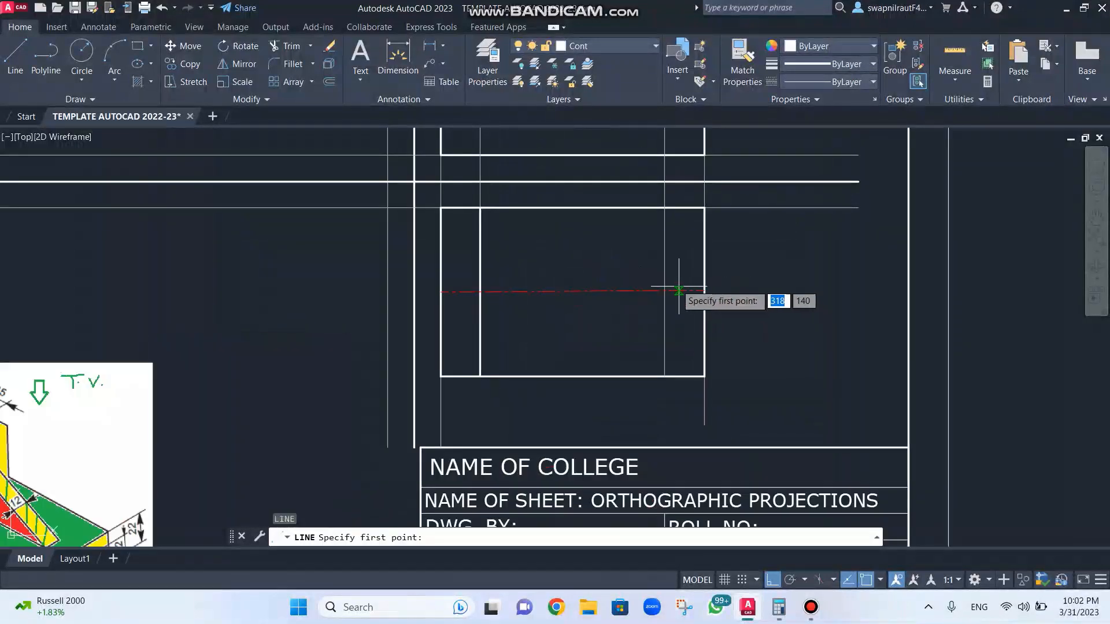
scroll(670, 289, "down", 4)
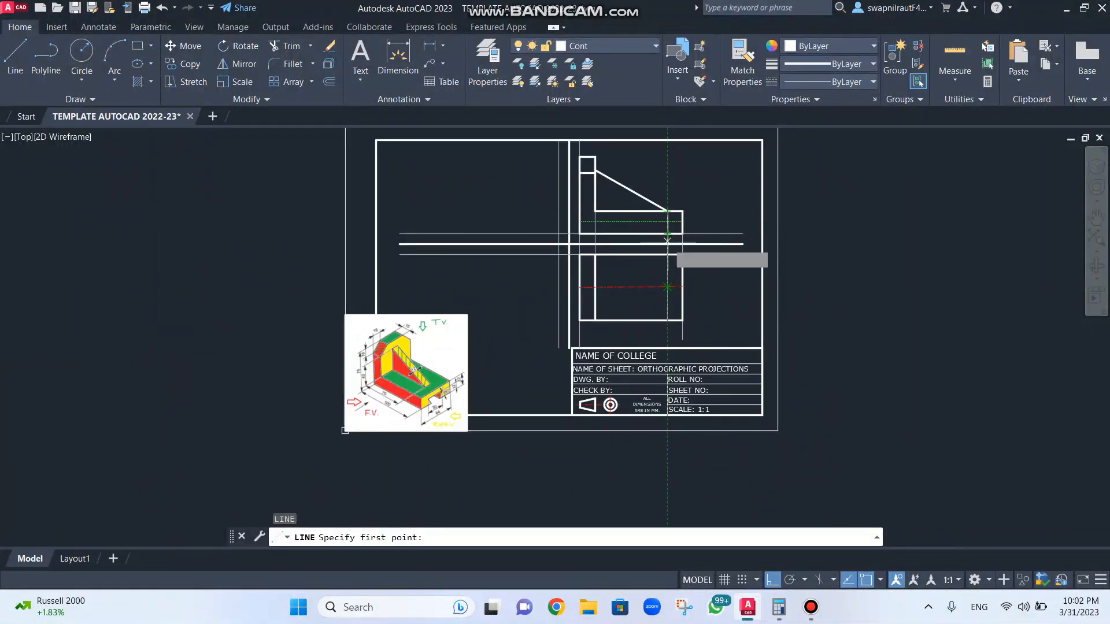
scroll(668, 287, "up", 6)
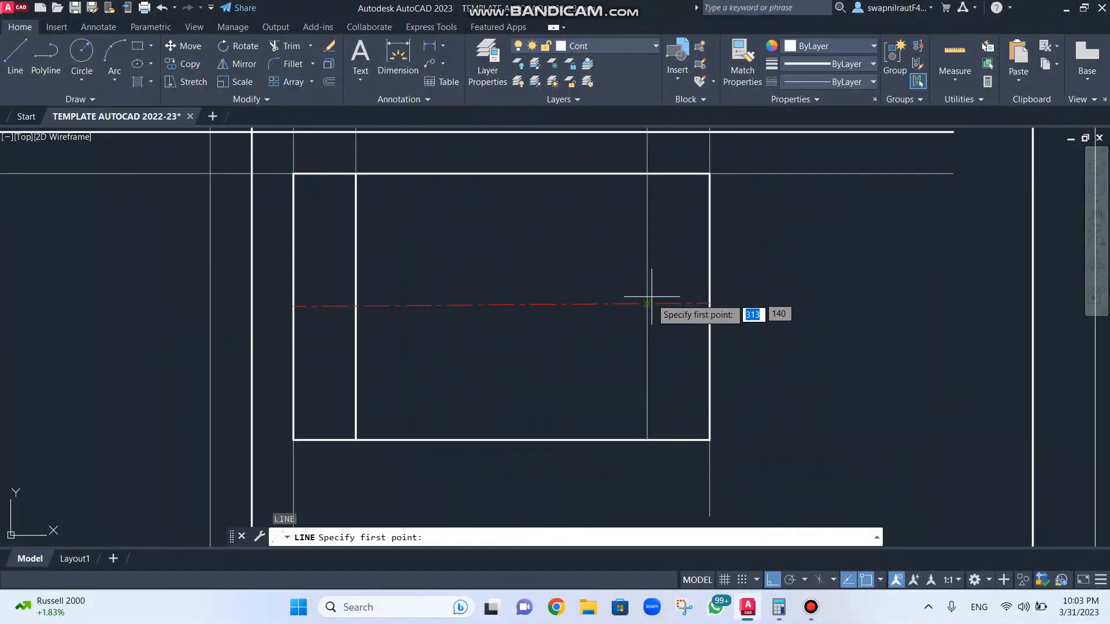
left_click(648, 303)
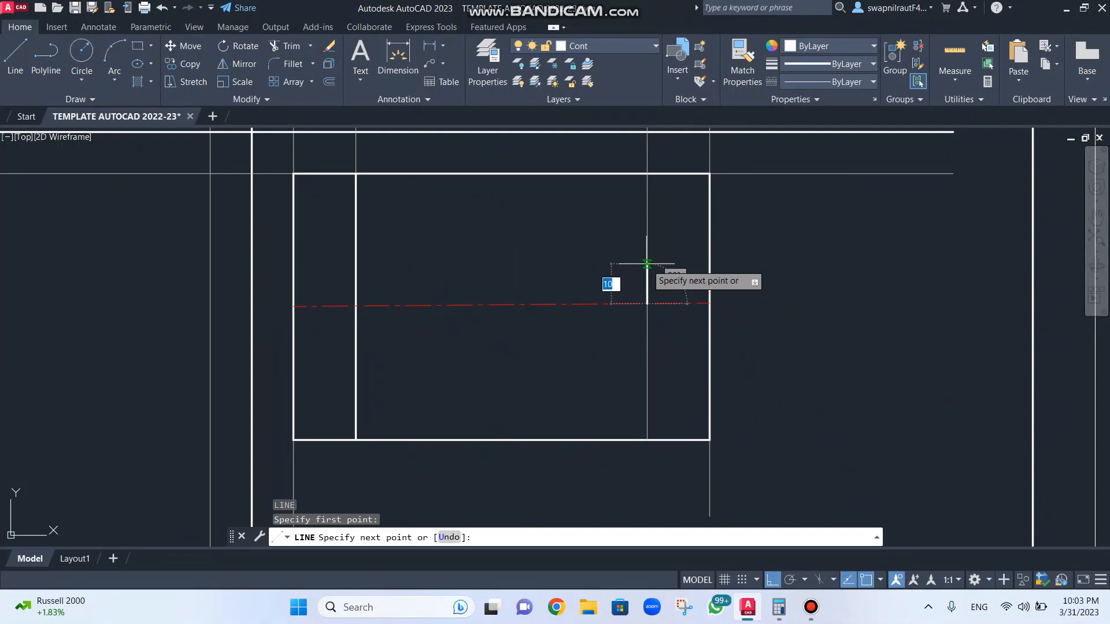
type("6")
key("Return")
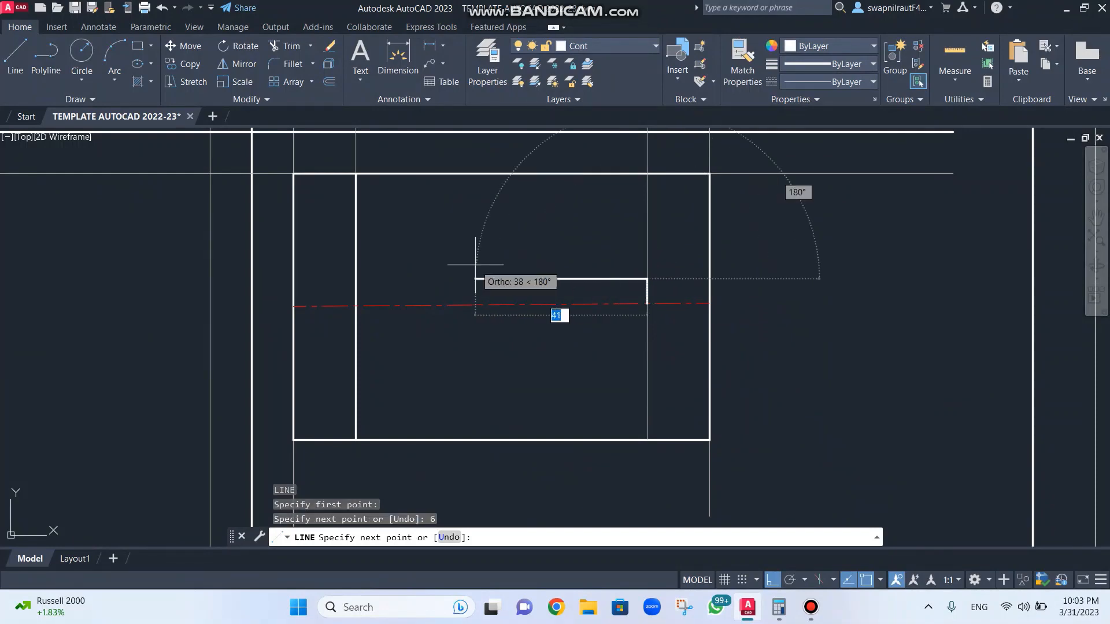
left_click(356, 279)
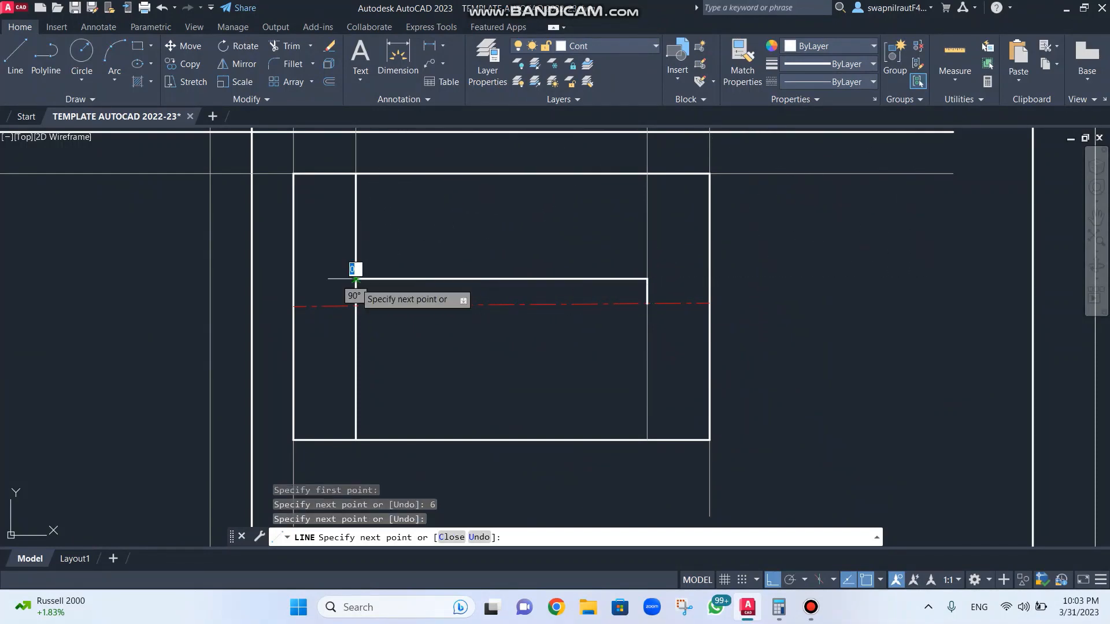
scroll(433, 249, "down", 2)
key("Escape")
scroll(434, 242, "down", 3)
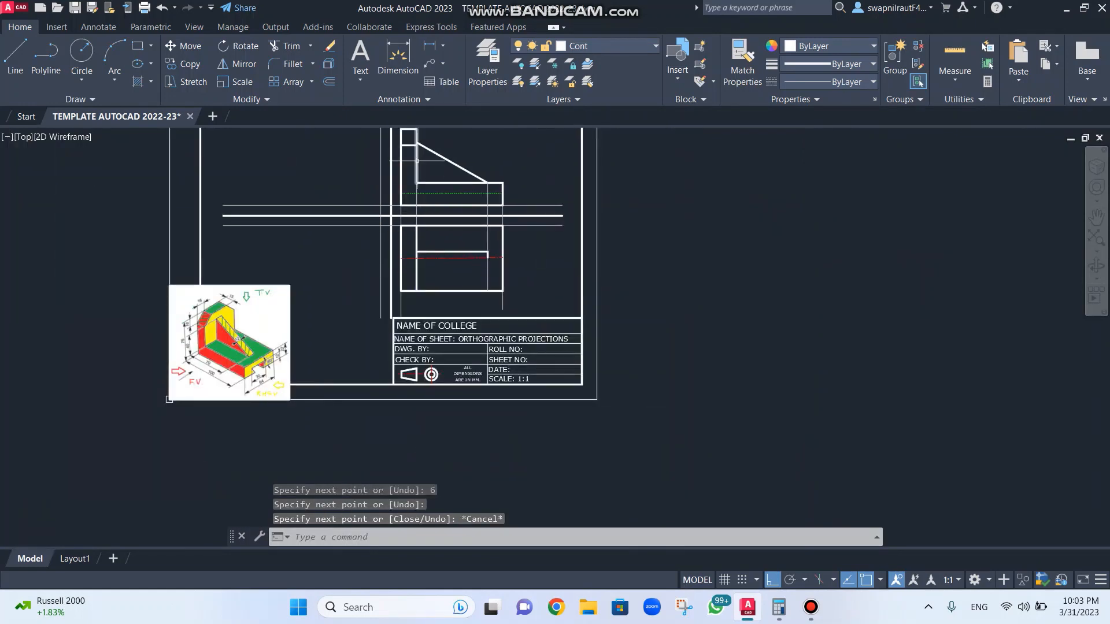
scroll(441, 224, "up", 2)
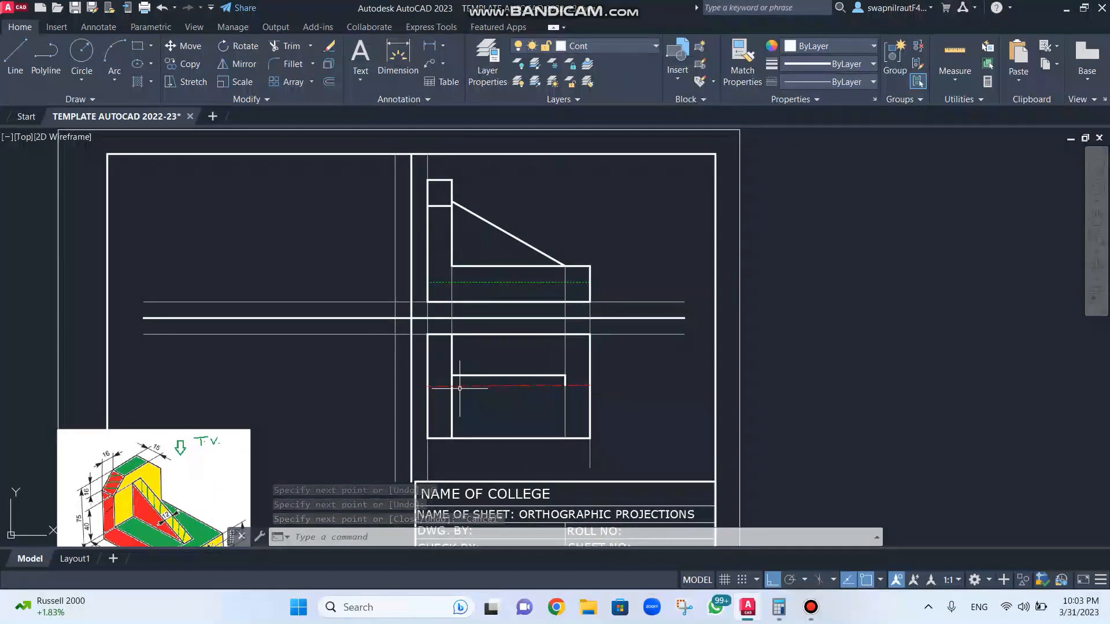
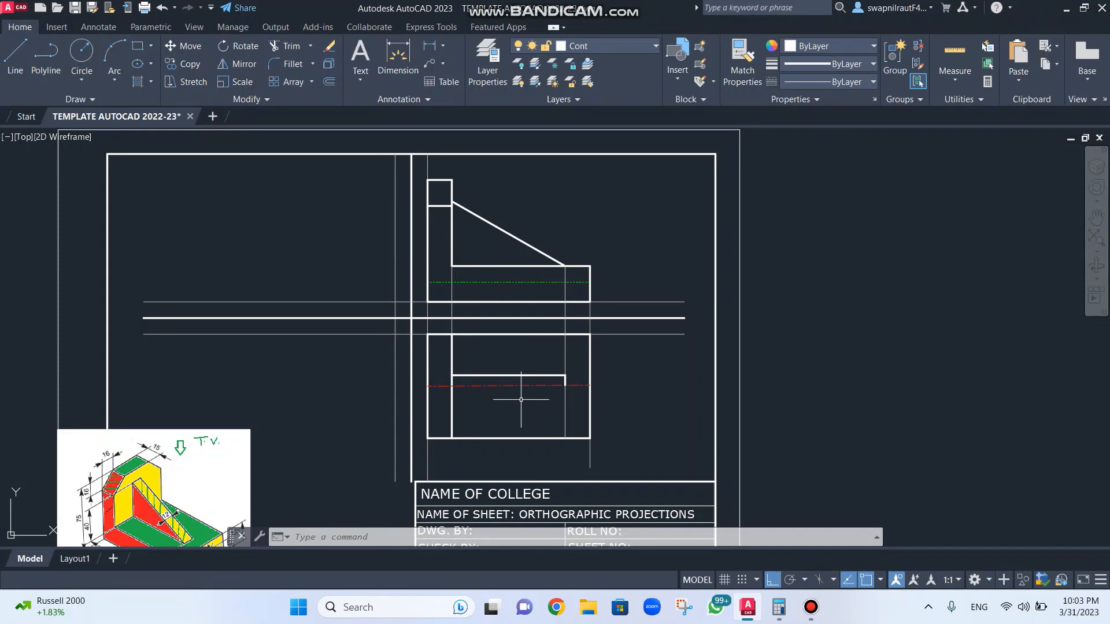
scroll(521, 400, "up", 2)
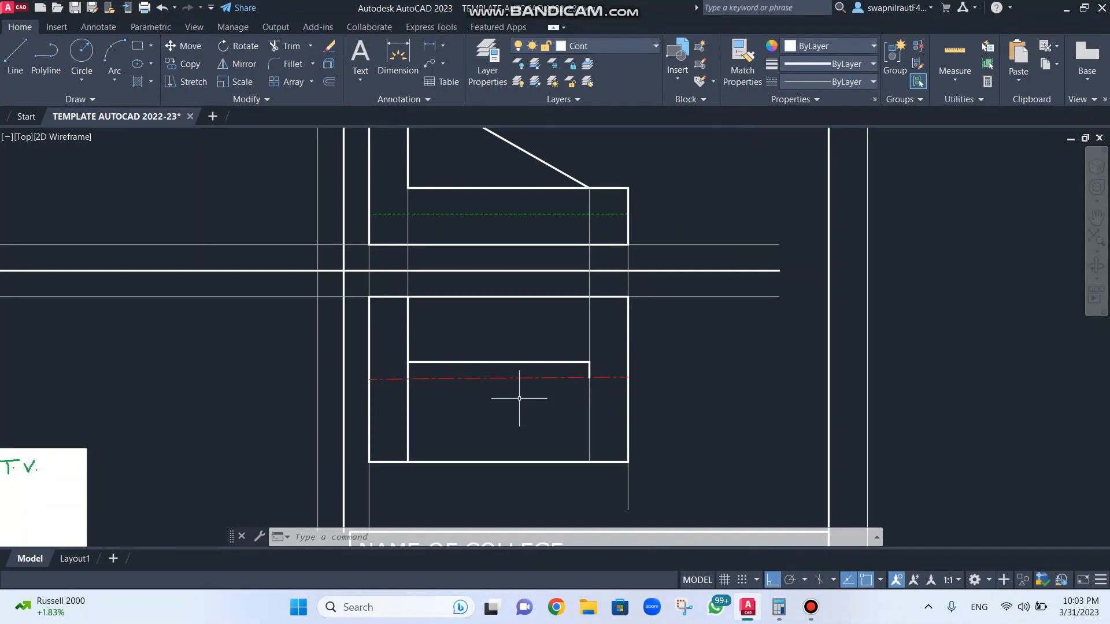
type("mi")
key("Return")
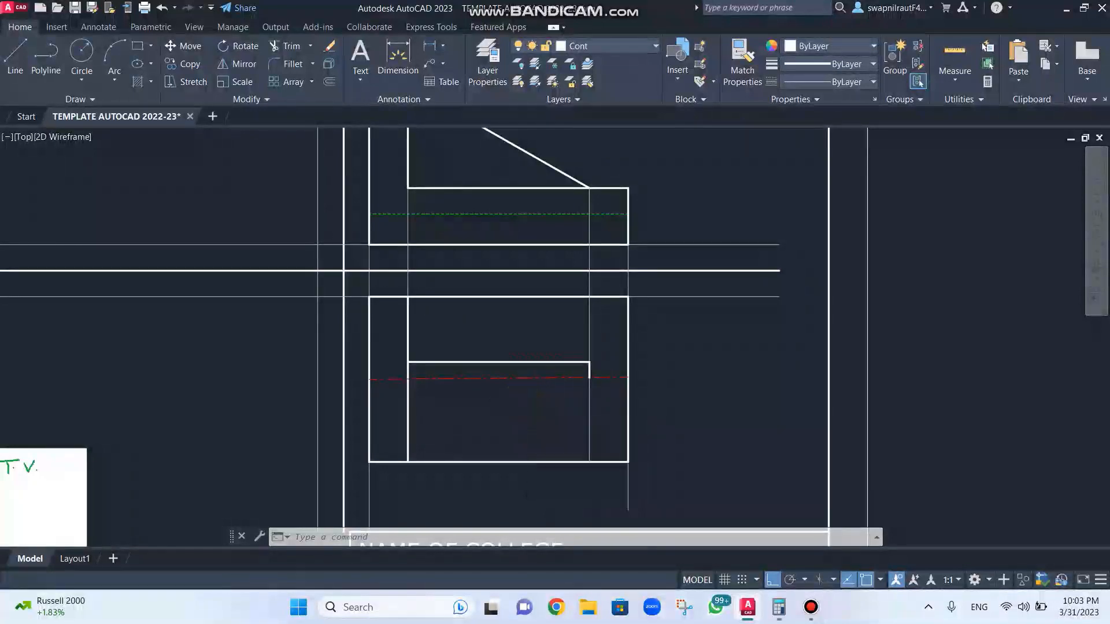
left_click(590, 371)
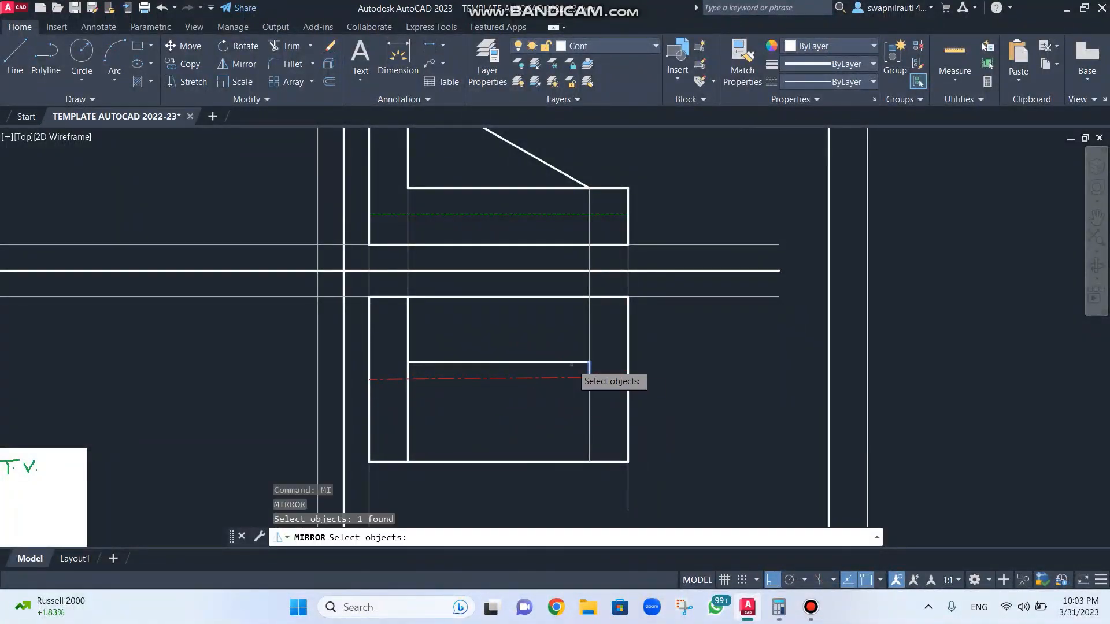
left_click(539, 363)
scroll(566, 361, "up", 2)
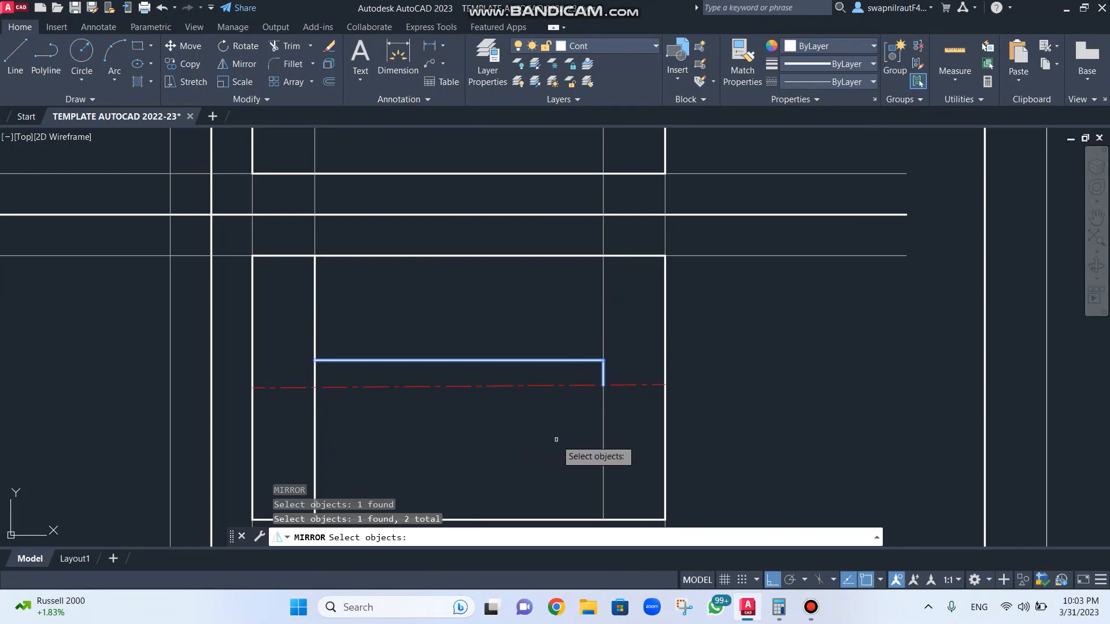
key("Return")
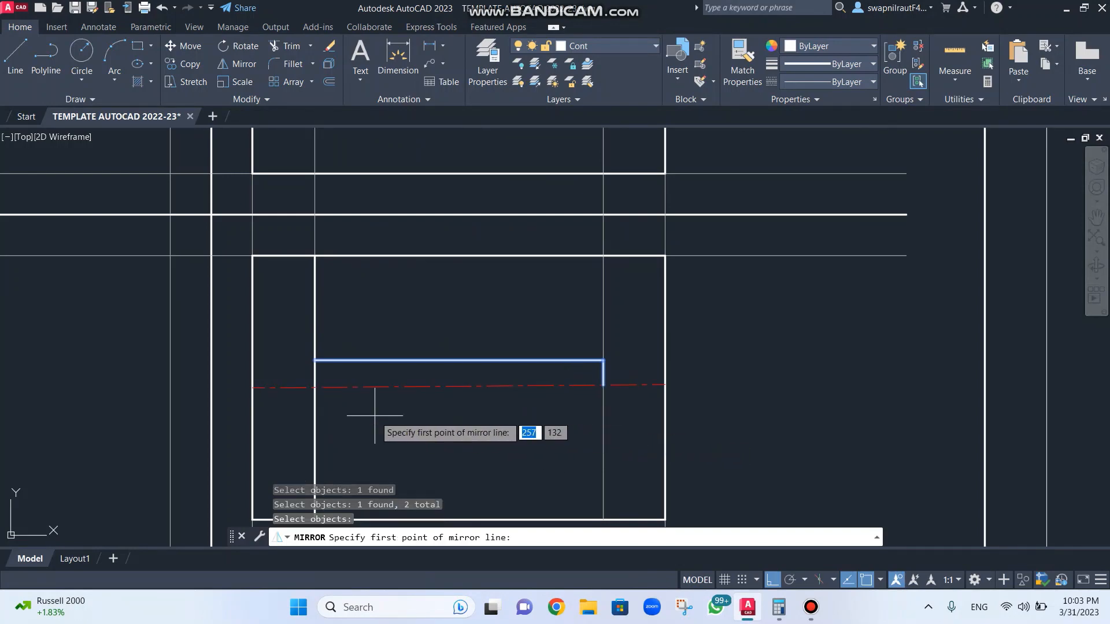
left_click(253, 388)
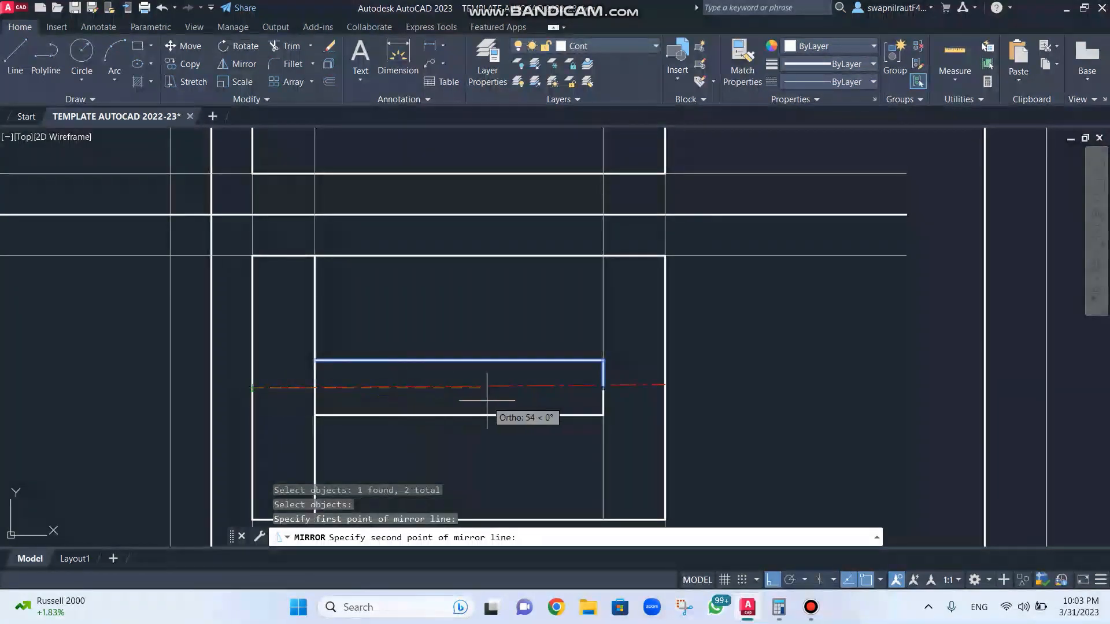
left_click(661, 386)
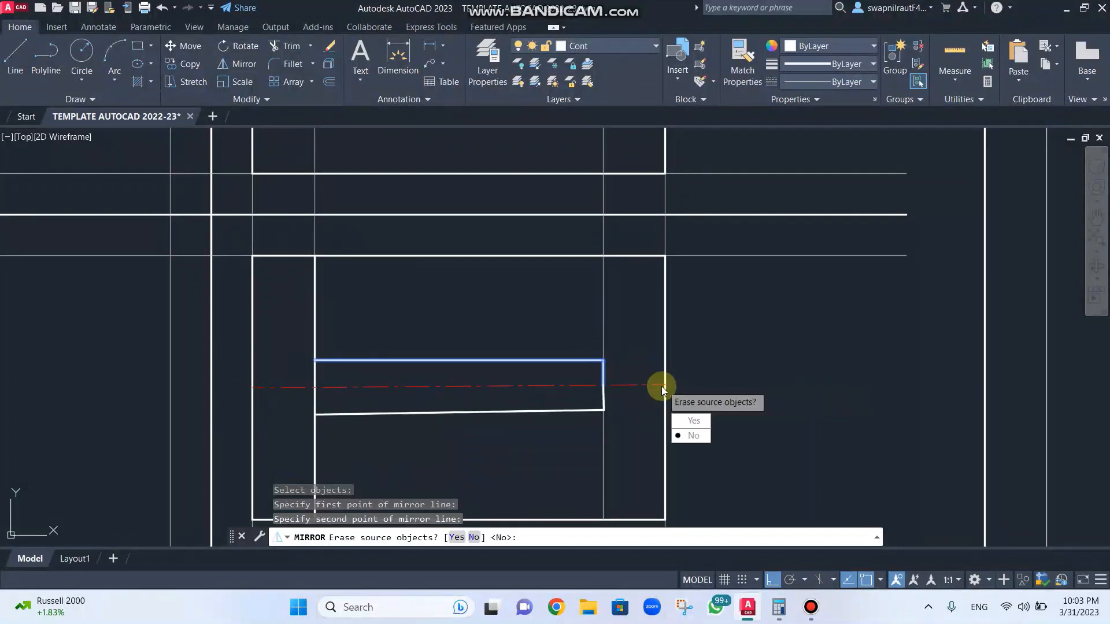
key("Escape")
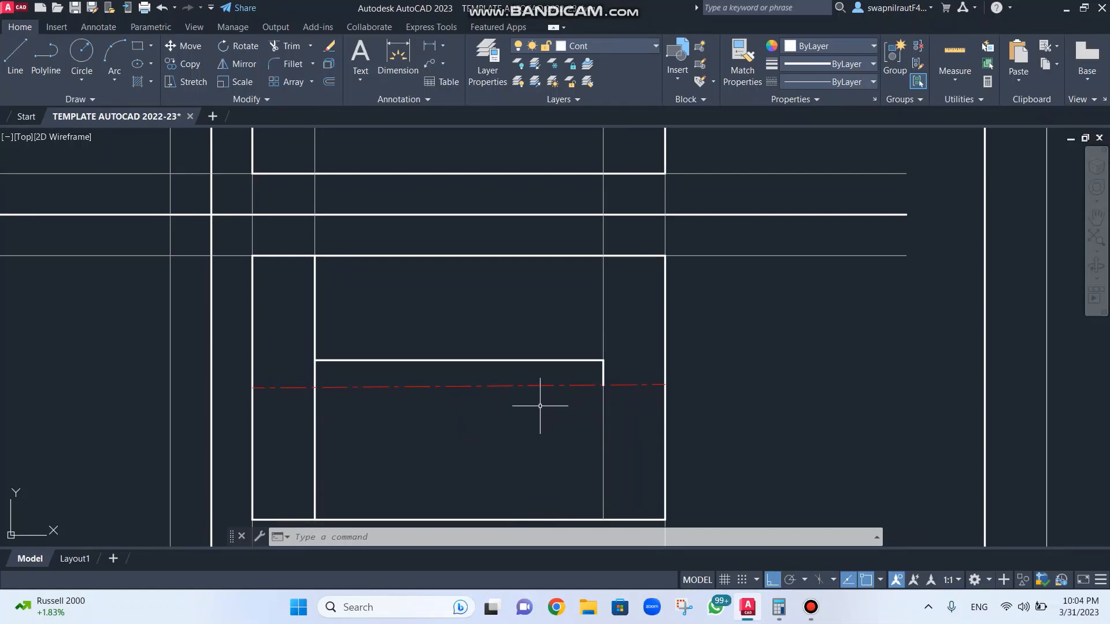
Step: Erase the top view's slanted centre line and both lines of the rib's upper half, and make Center the current layer
left_click(526, 386)
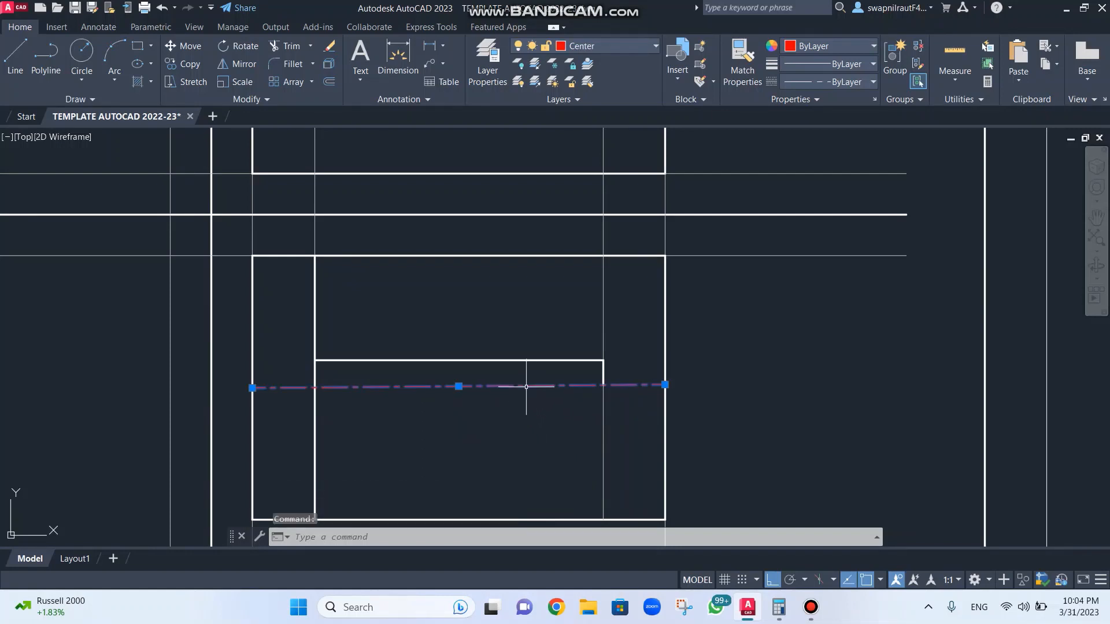
key("Delete")
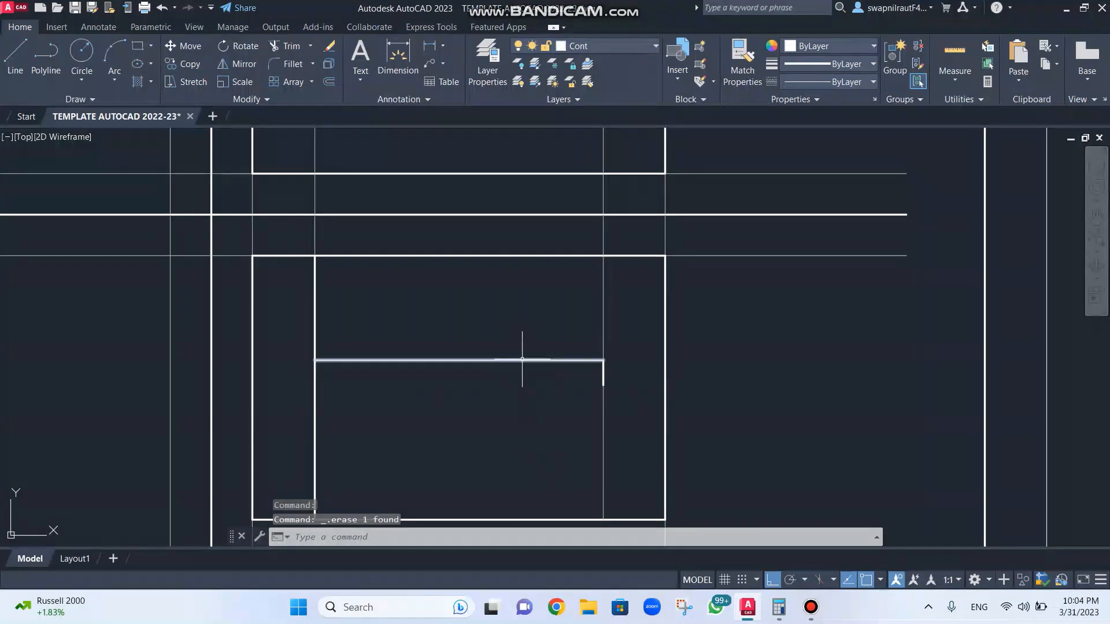
left_click(522, 359)
key("Delete")
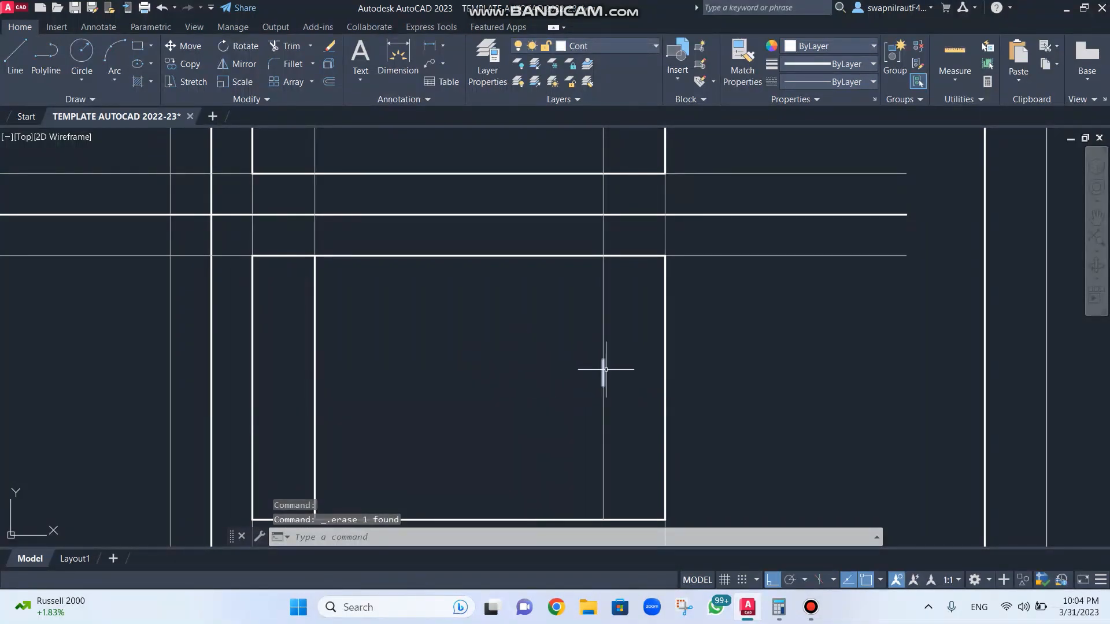
left_click(603, 372)
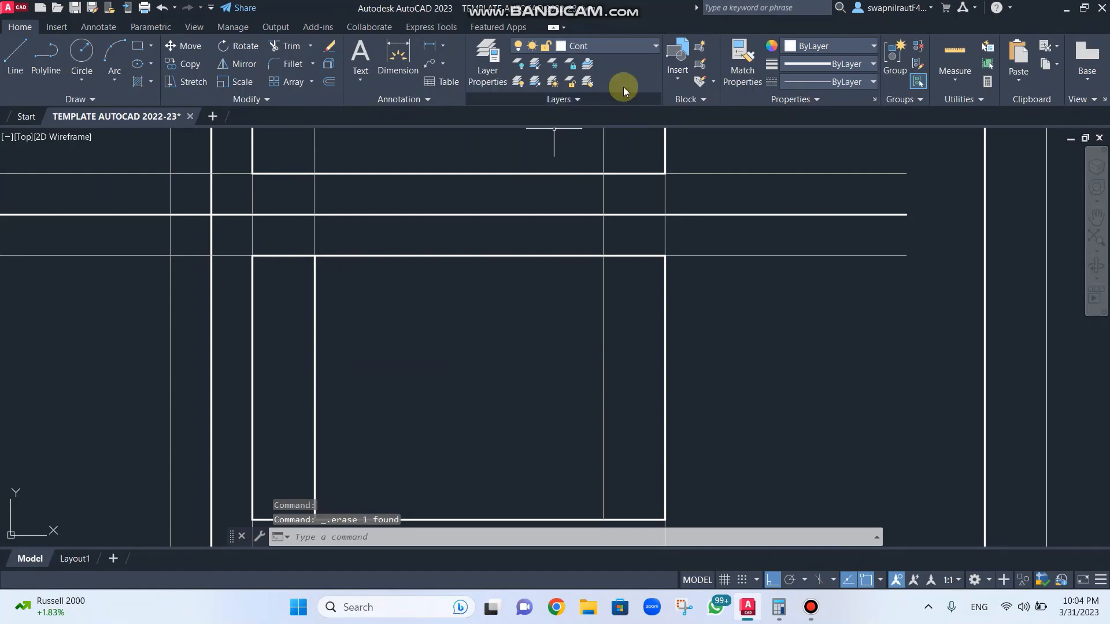
left_click(623, 45)
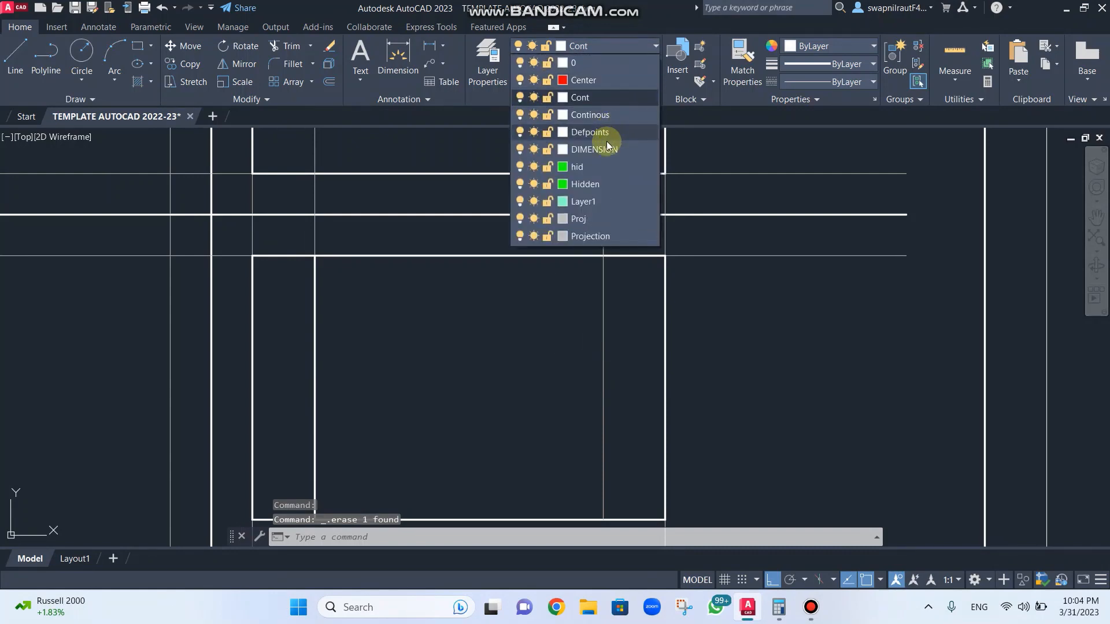
left_click(595, 79)
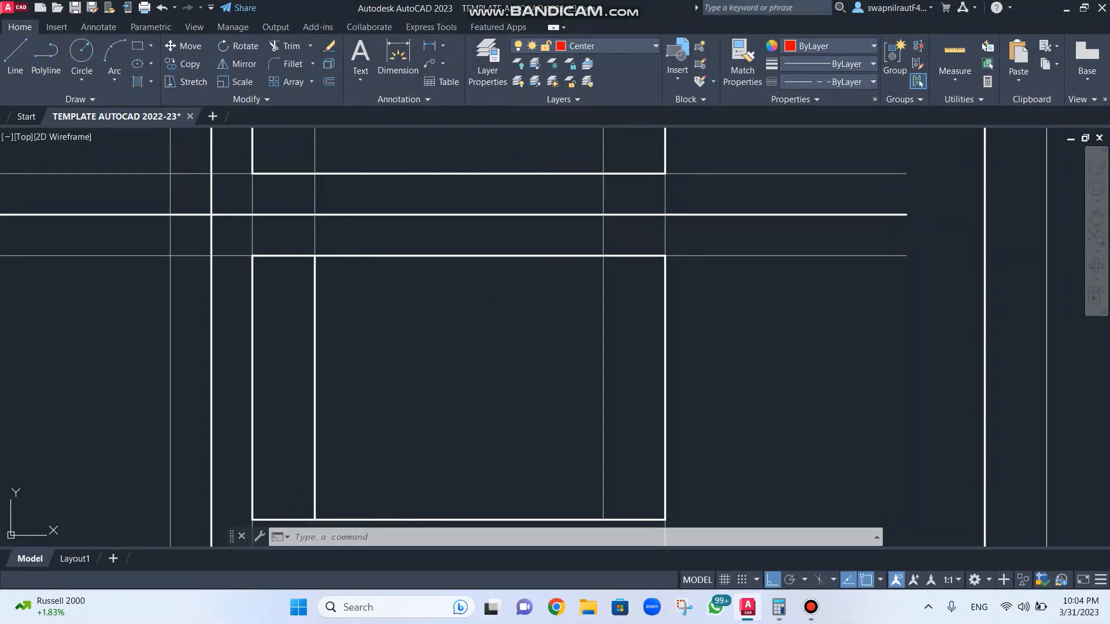
Step: Try redrawing the top view's lengthwise centre line from the left edge's midpoint to the endpoint on the right edge, and erase it
type("l")
key("Return")
left_click(253, 387)
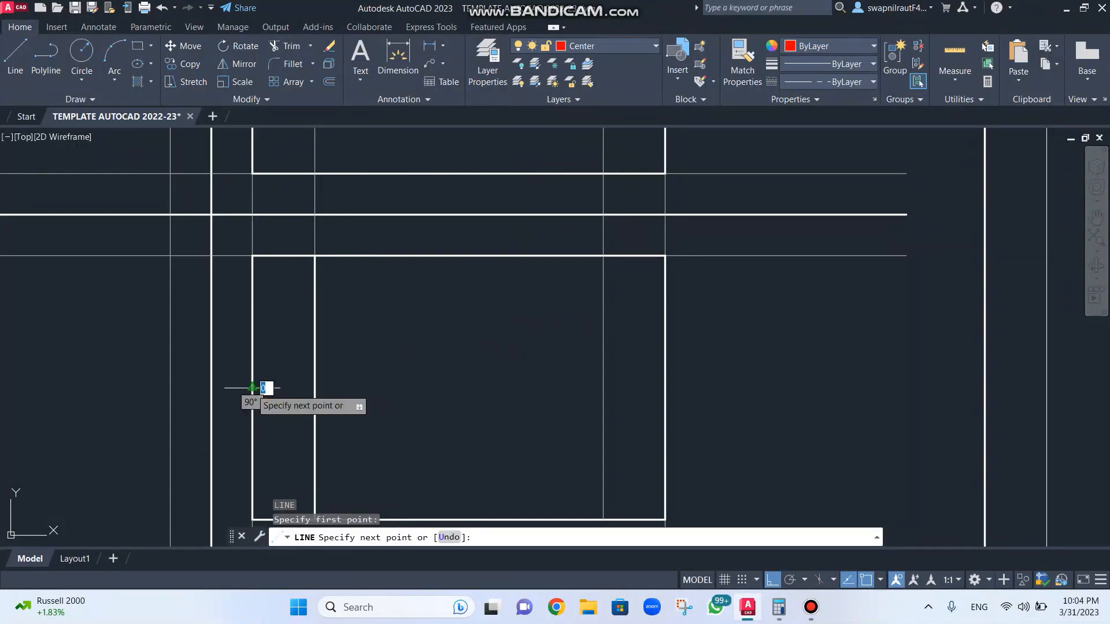
left_click(665, 384)
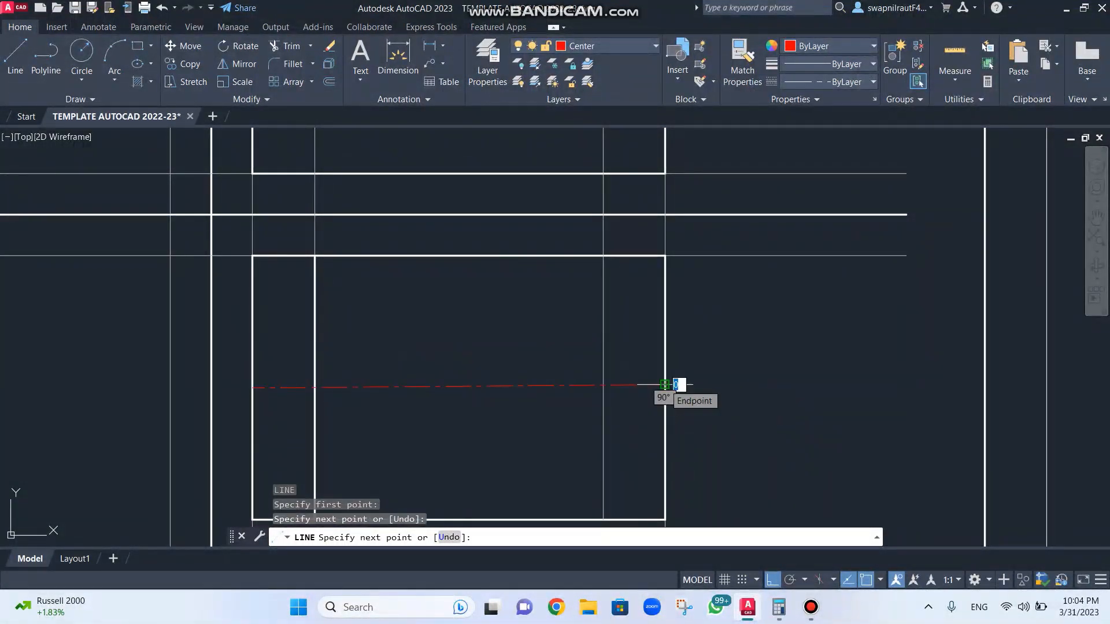
key("Escape")
scroll(639, 396, "down", 3)
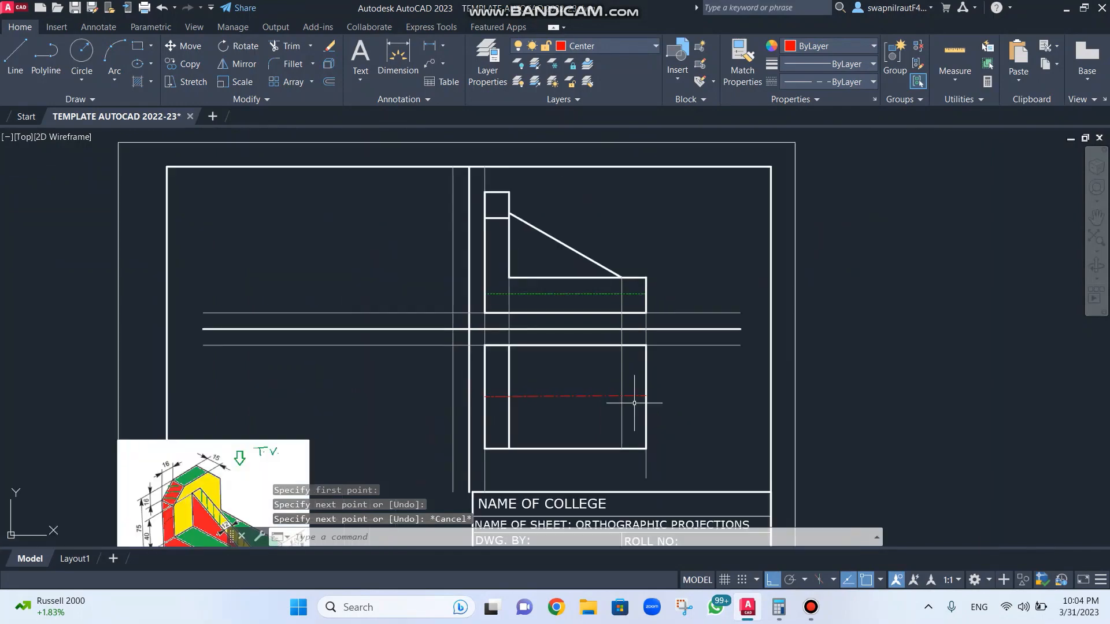
scroll(634, 403, "up", 3)
scroll(599, 413, "down", 4)
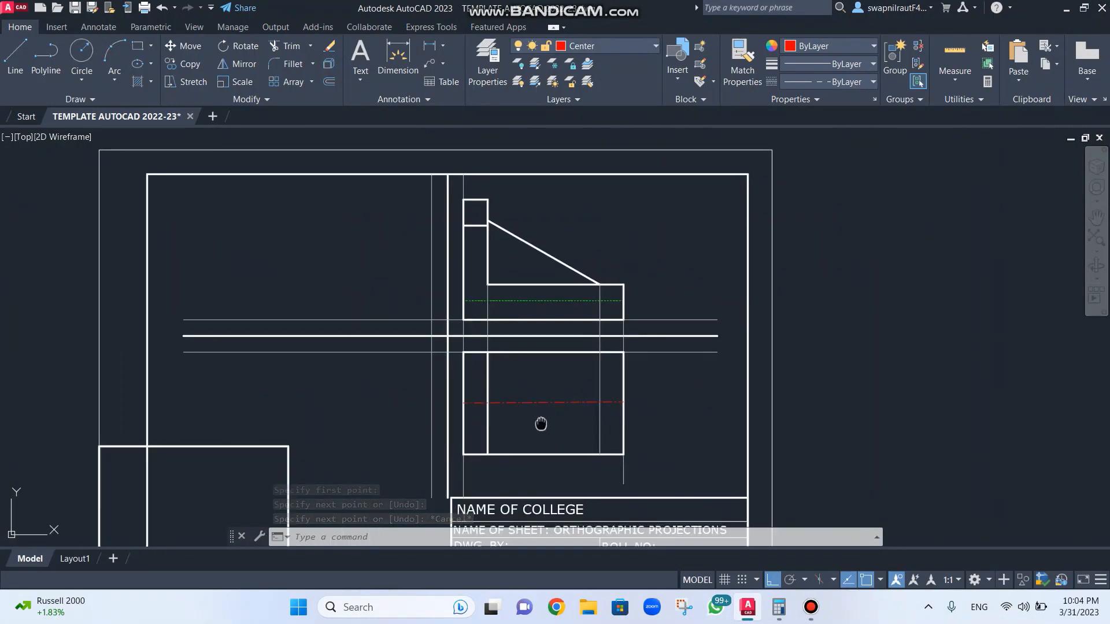
scroll(540, 422, "up", 2)
scroll(550, 334, "up", 2)
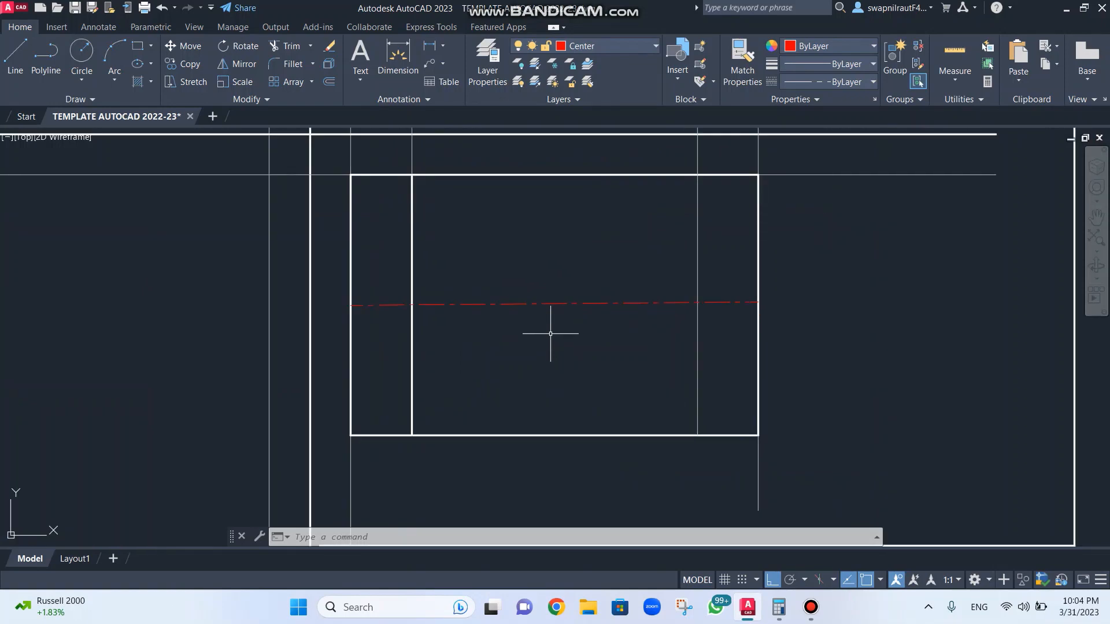
scroll(551, 334, "up", 1)
scroll(550, 334, "down", 2)
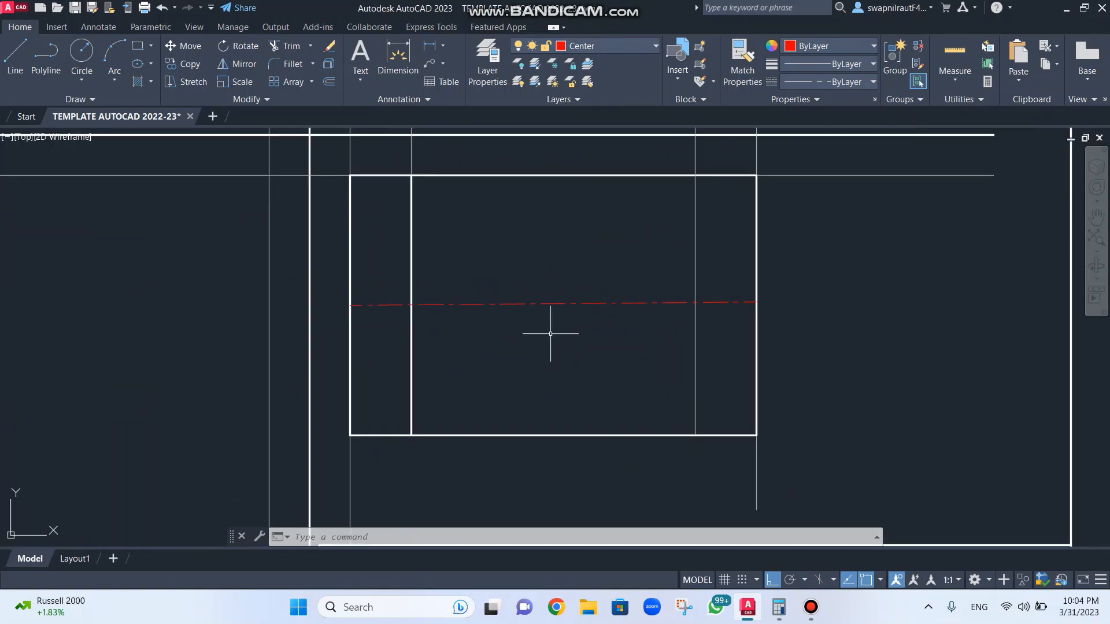
left_click(543, 303)
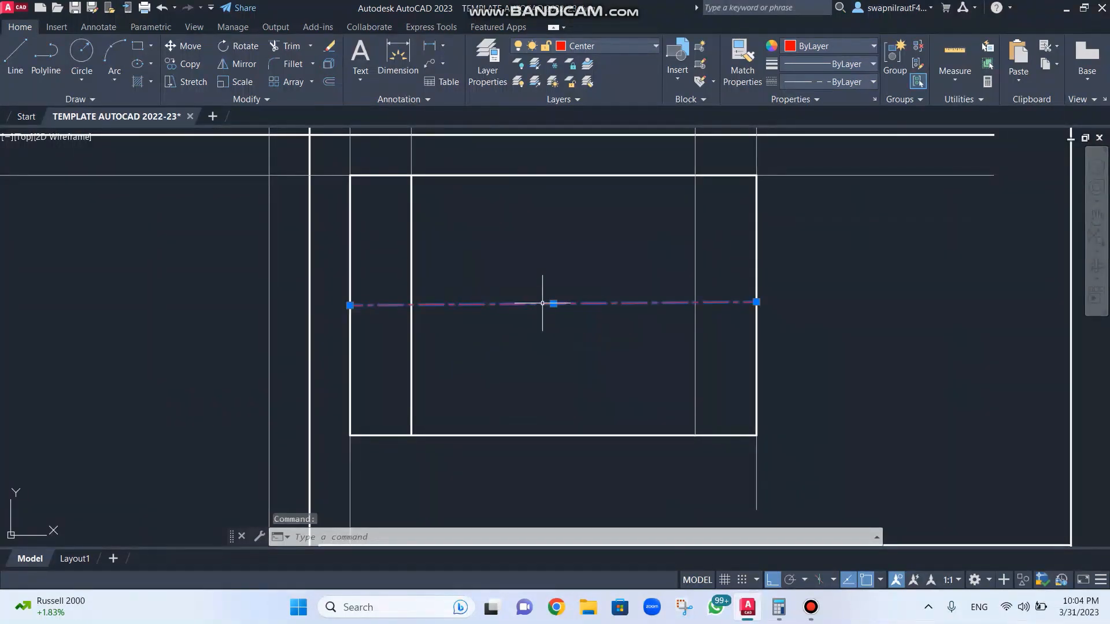
key("Delete")
Step: With ortho temporarily off, draw a horizontal centre line across the top view from the left edge's midpoint to the right edge
type("l")
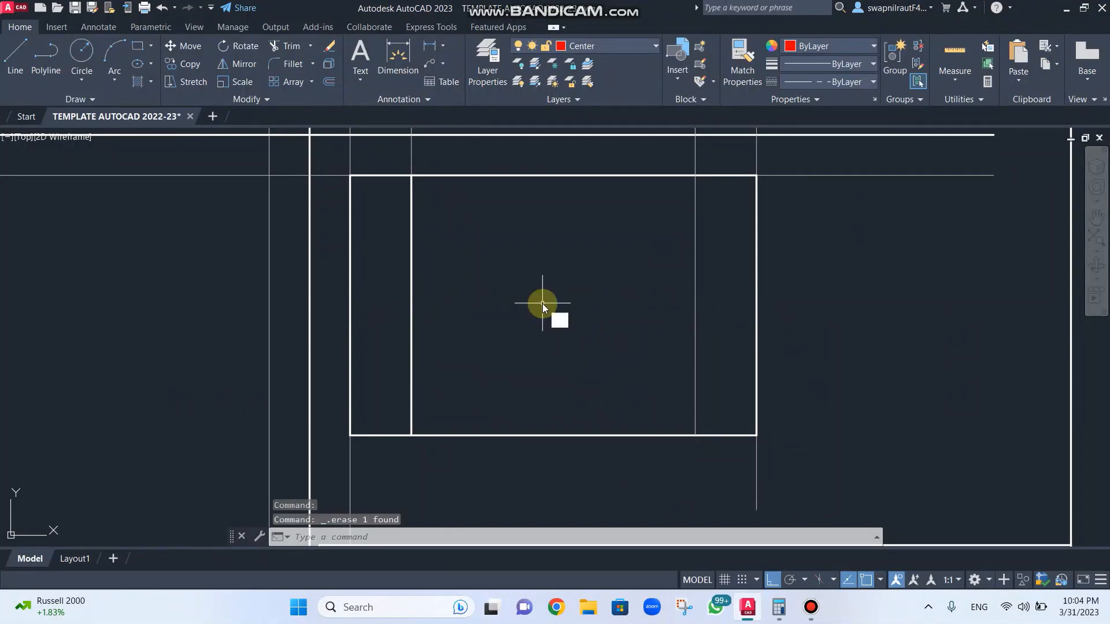
key("Return")
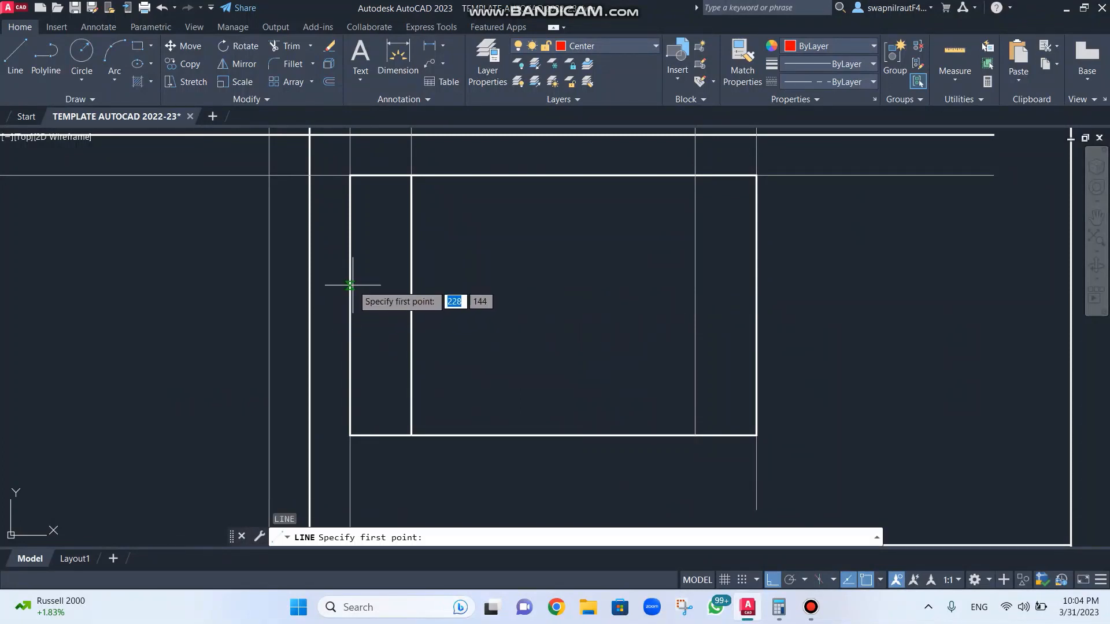
left_click(350, 304)
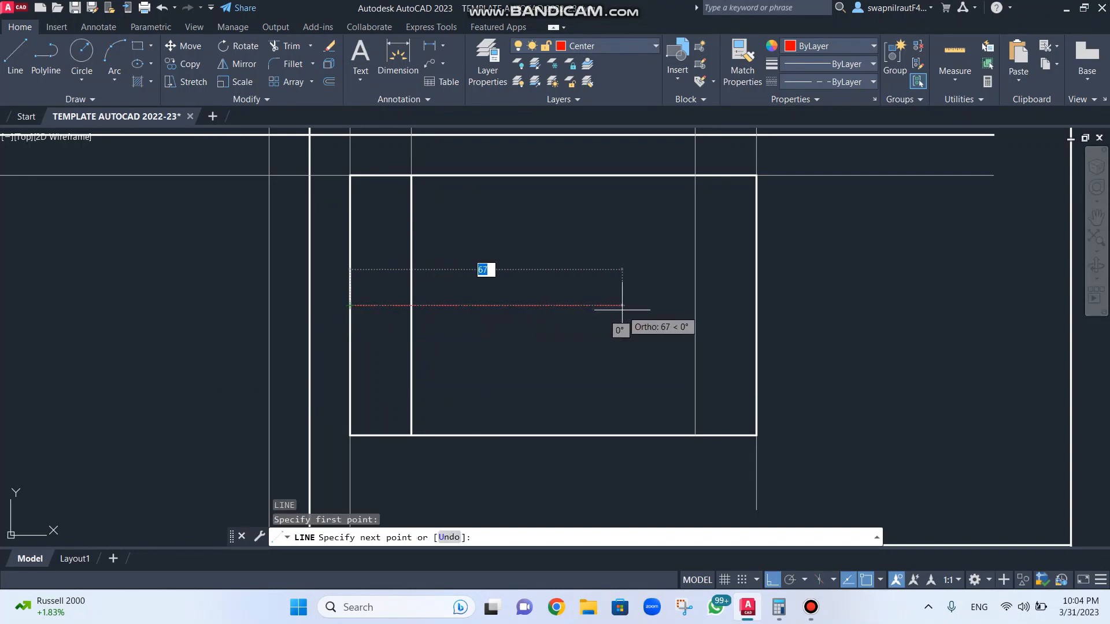
key("F8")
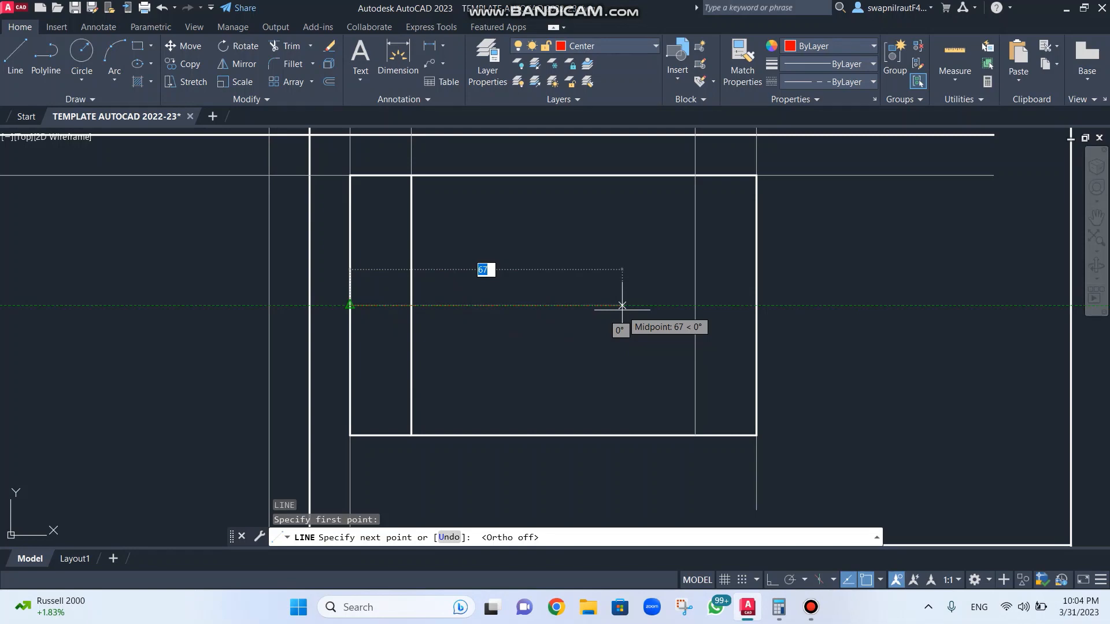
left_click(756, 306)
key("Escape")
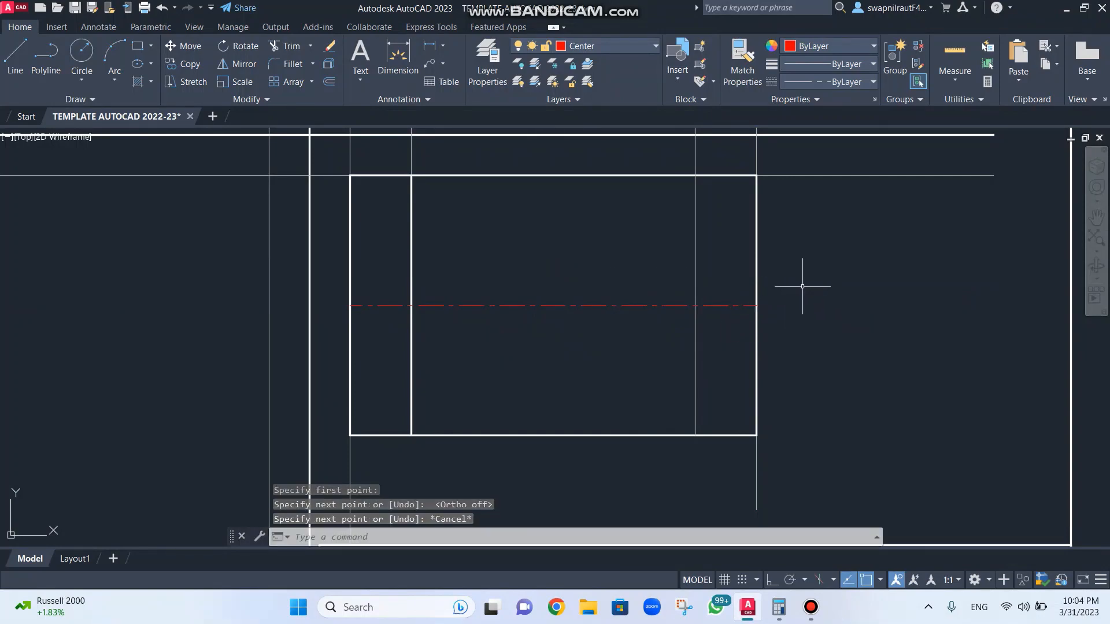
key("F8")
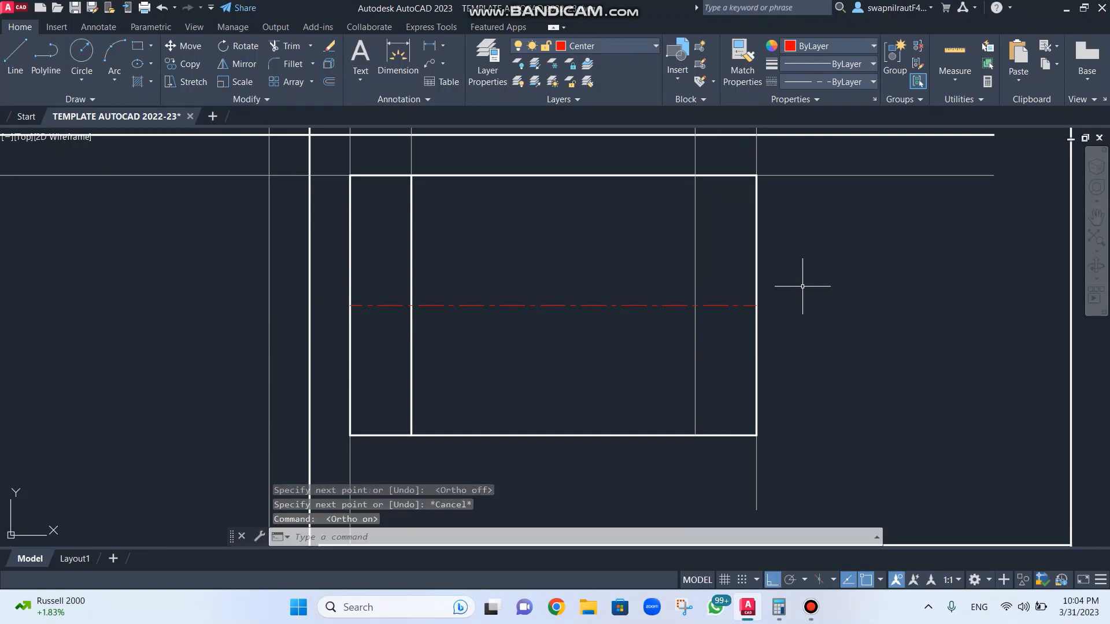
Step: On the Cont layer, draw the rib's upper half from the new centre line: 6 mm up, then left to the upright's edge
left_click(625, 48)
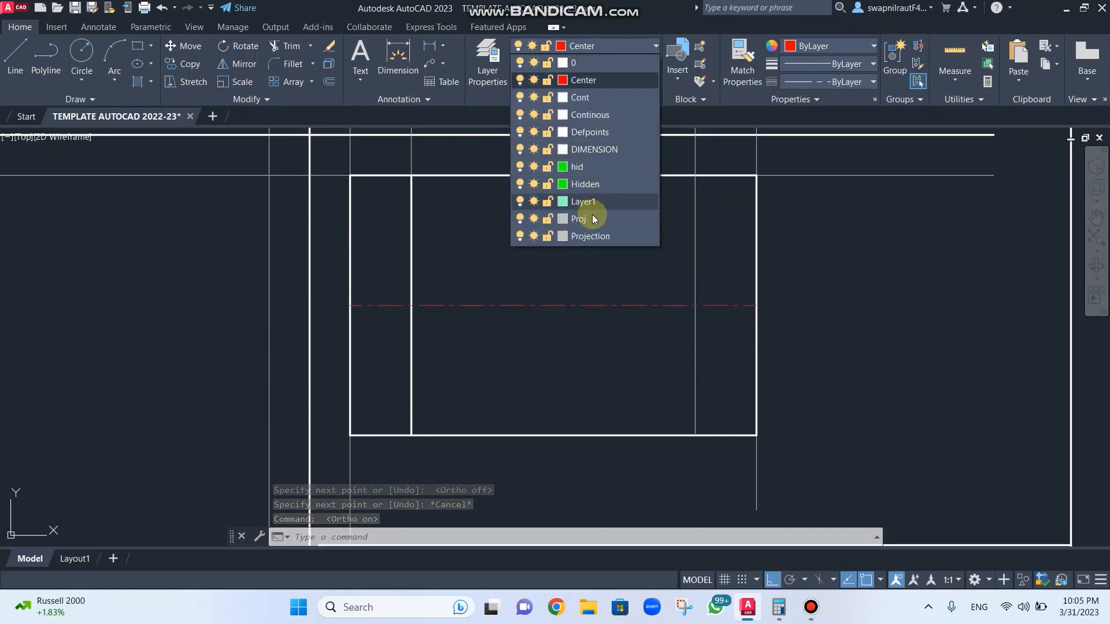
left_click(585, 97)
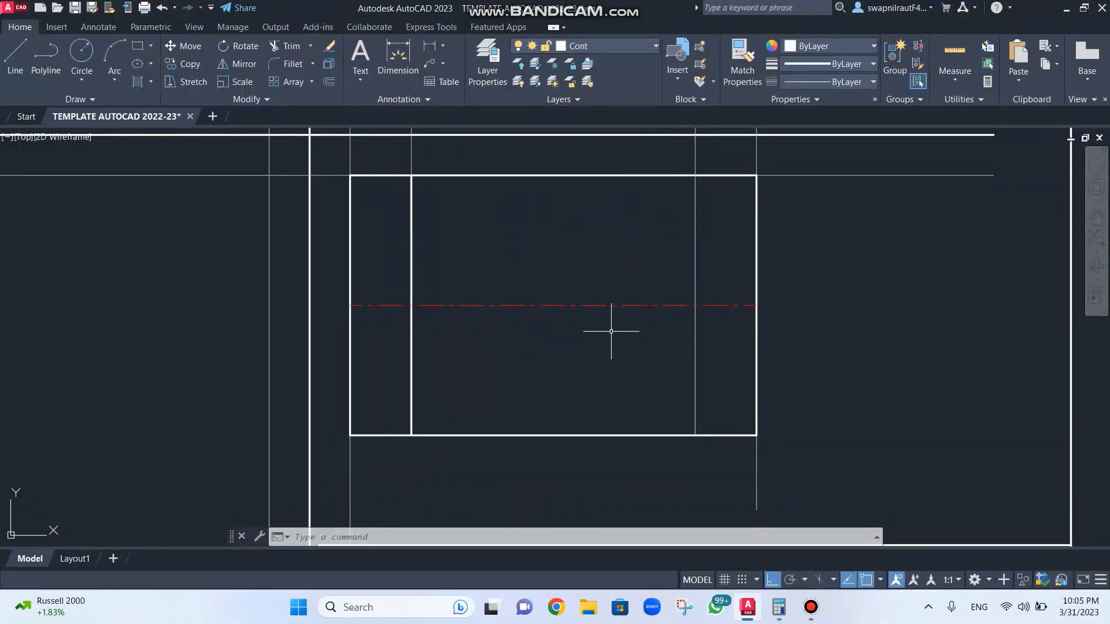
type("l")
key("Return")
left_click(695, 305)
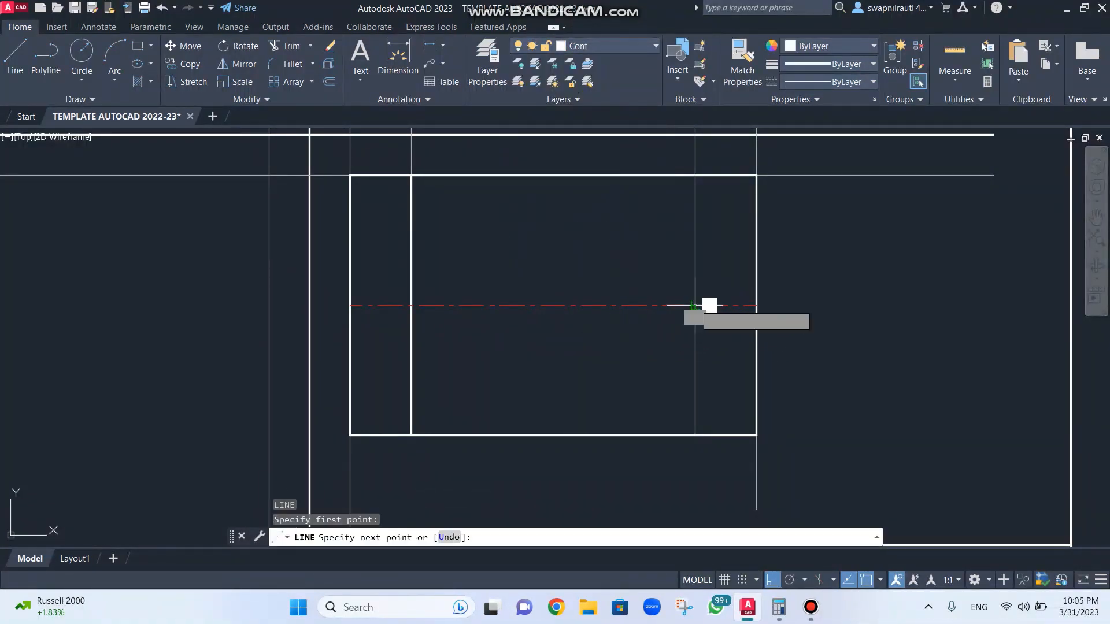
type("6")
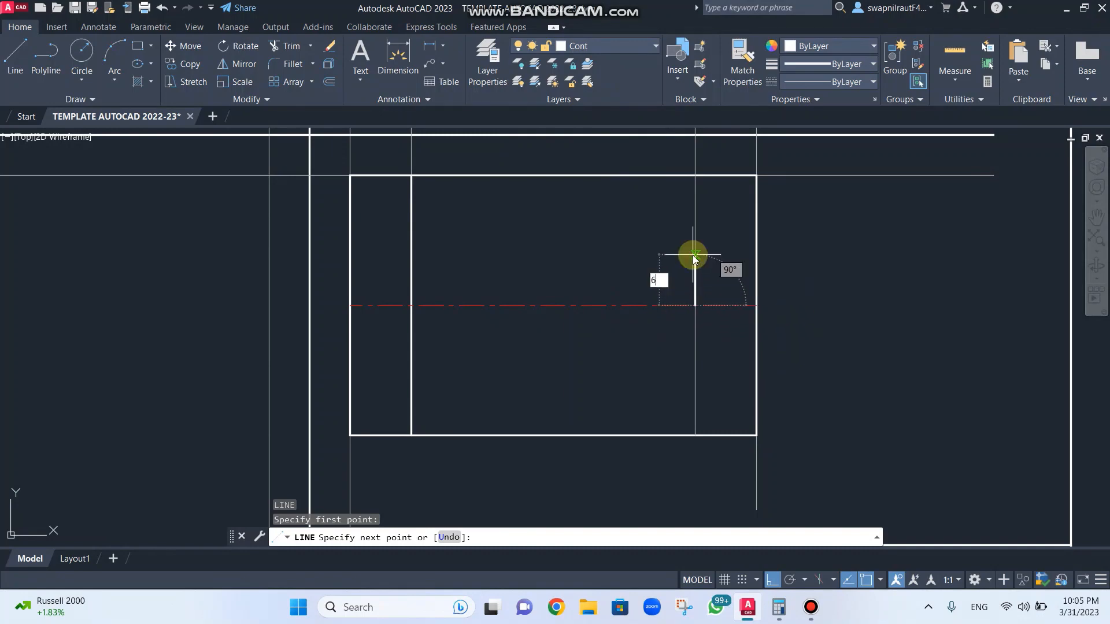
key("Return")
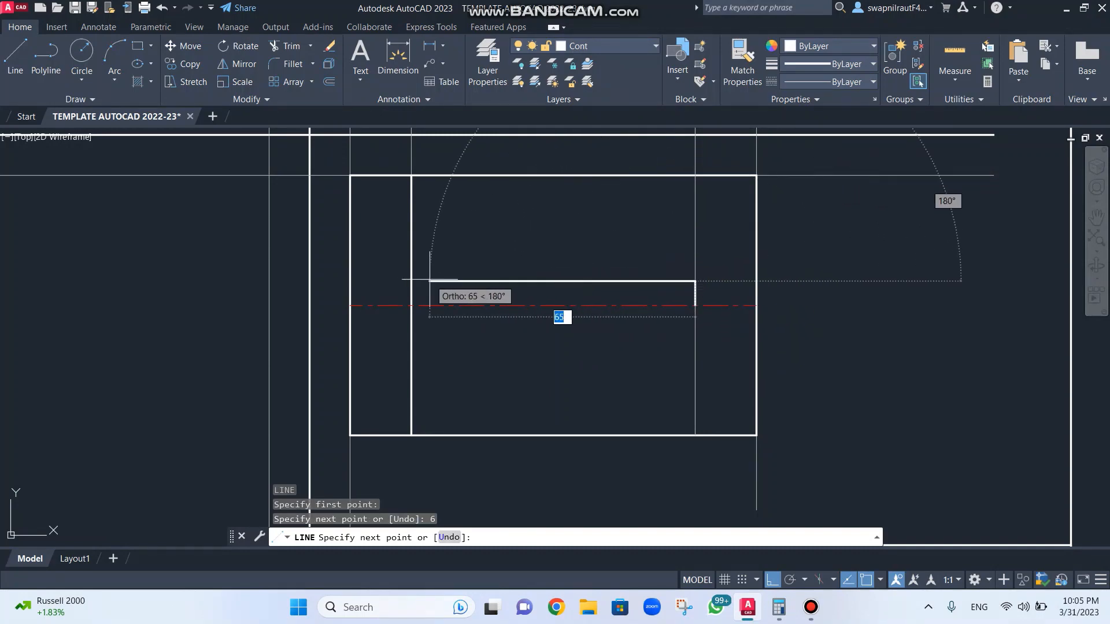
left_click(411, 281)
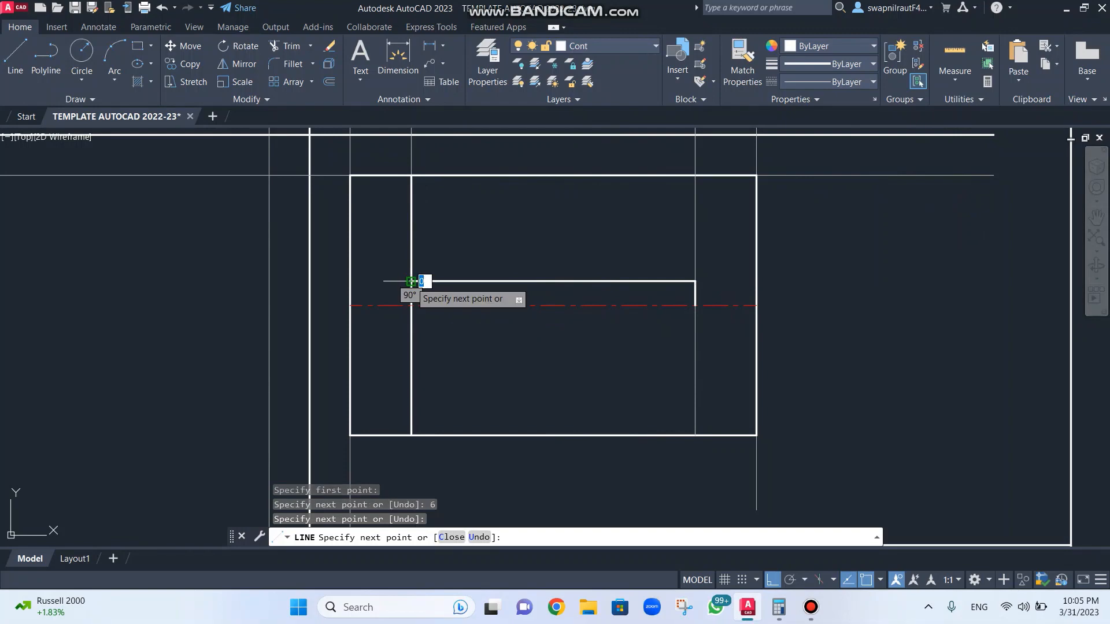
key("Escape")
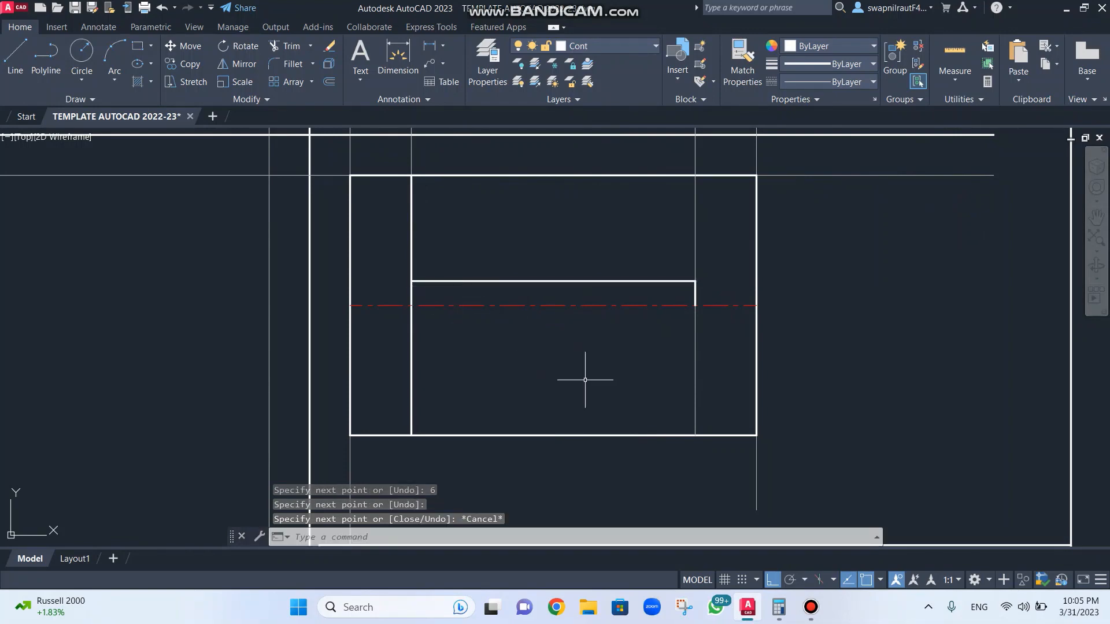
type("mi")
key("Return")
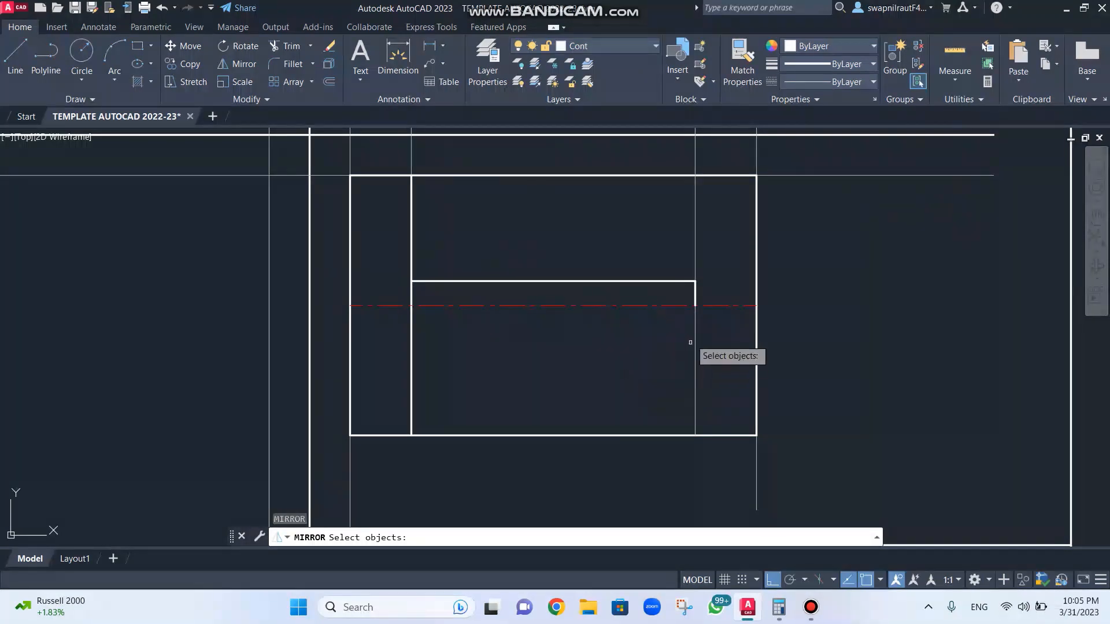
left_click(696, 294)
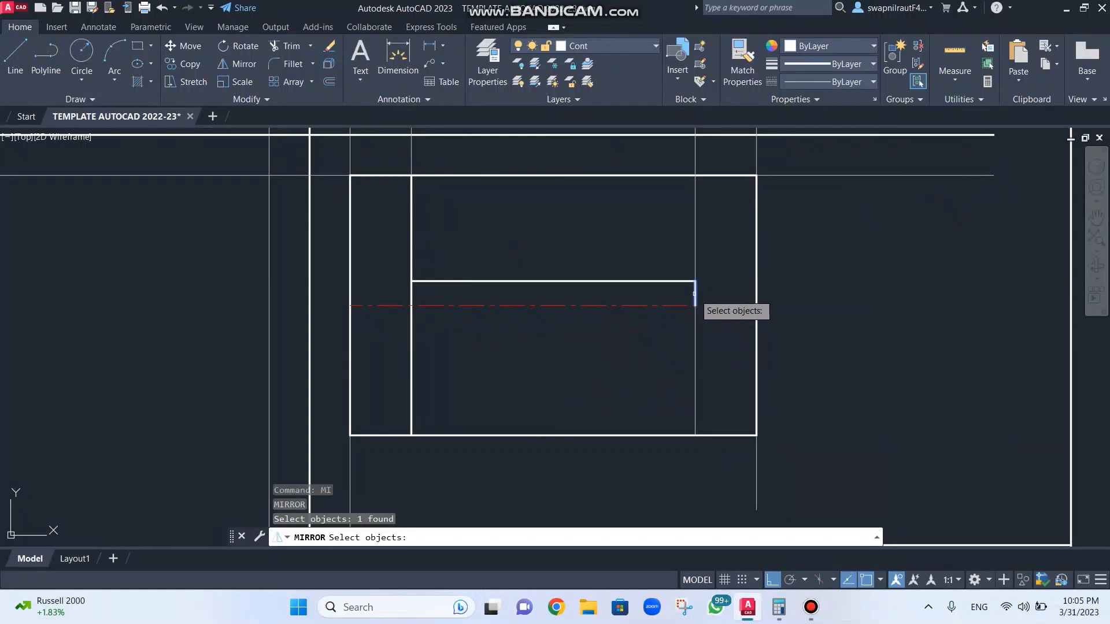
left_click(640, 282)
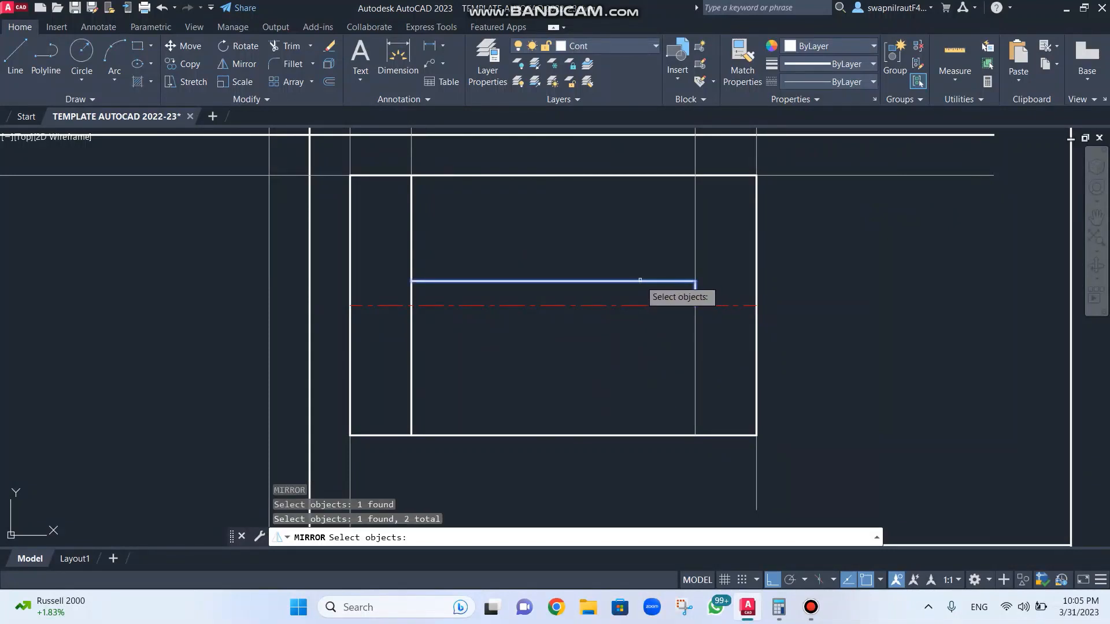
key("Return")
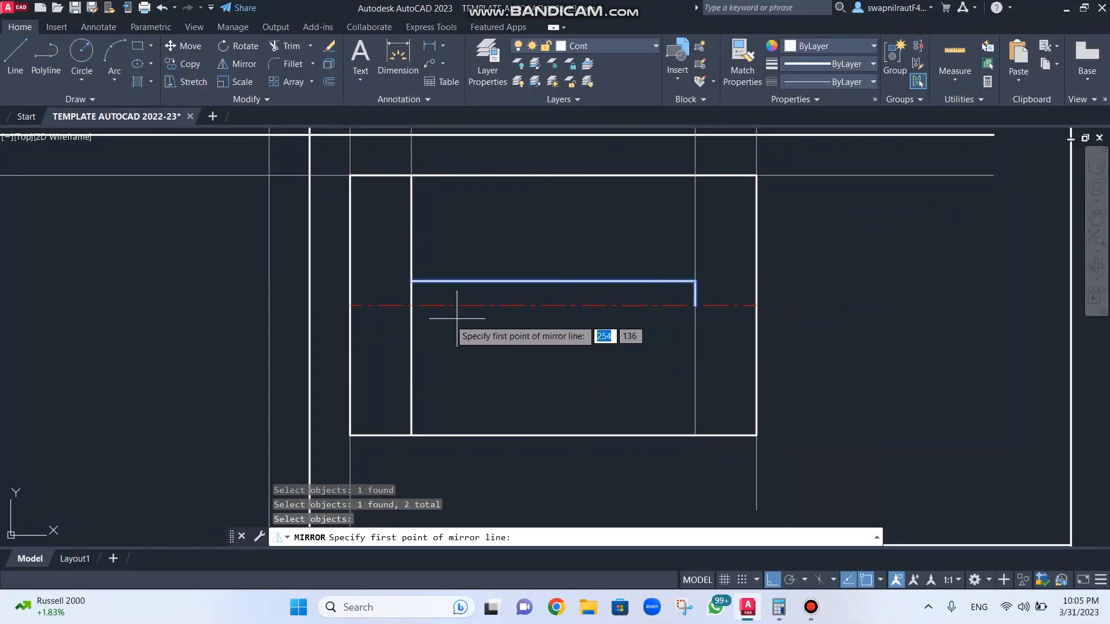
left_click(349, 311)
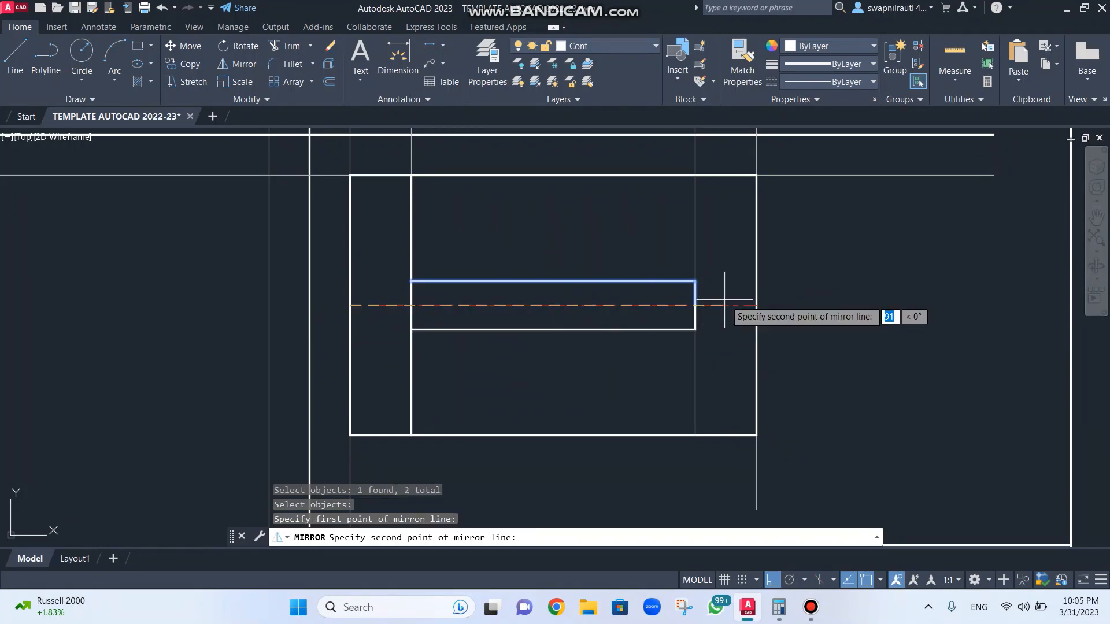
left_click(756, 302)
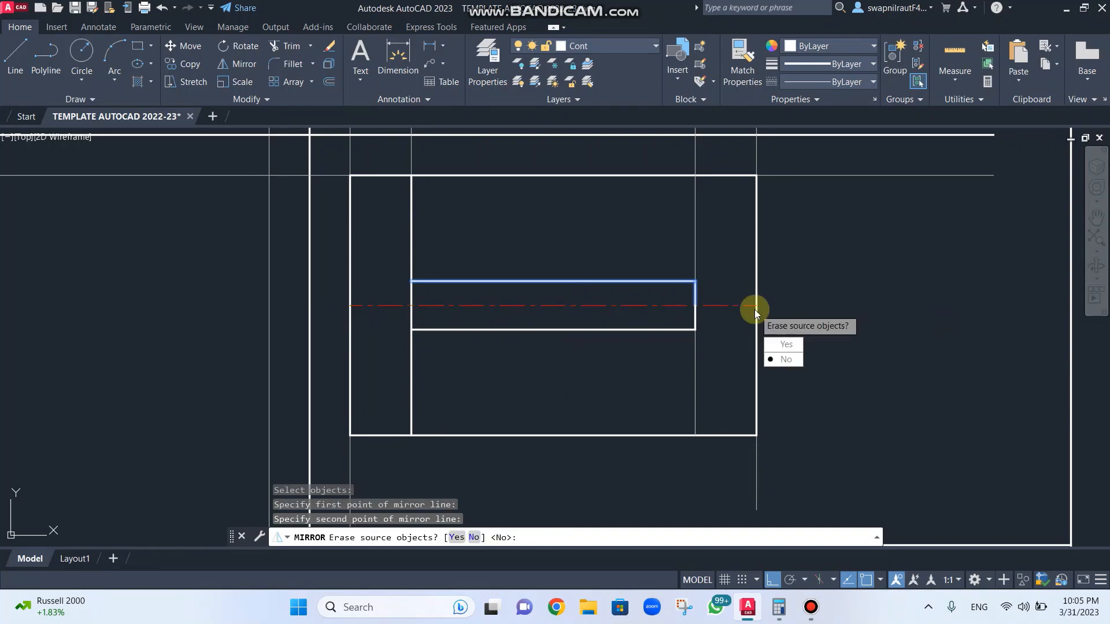
key("Escape")
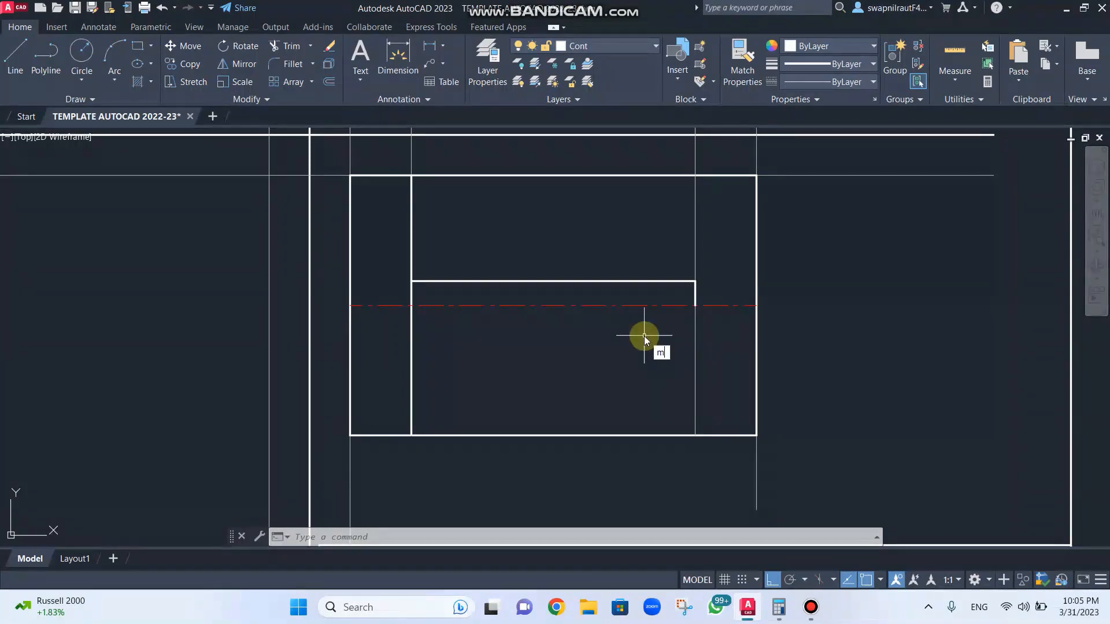
Step: Mirror both lines of the rib's upper half about the top view's horizontal centre line, keeping the source objects
type("i")
key("Return")
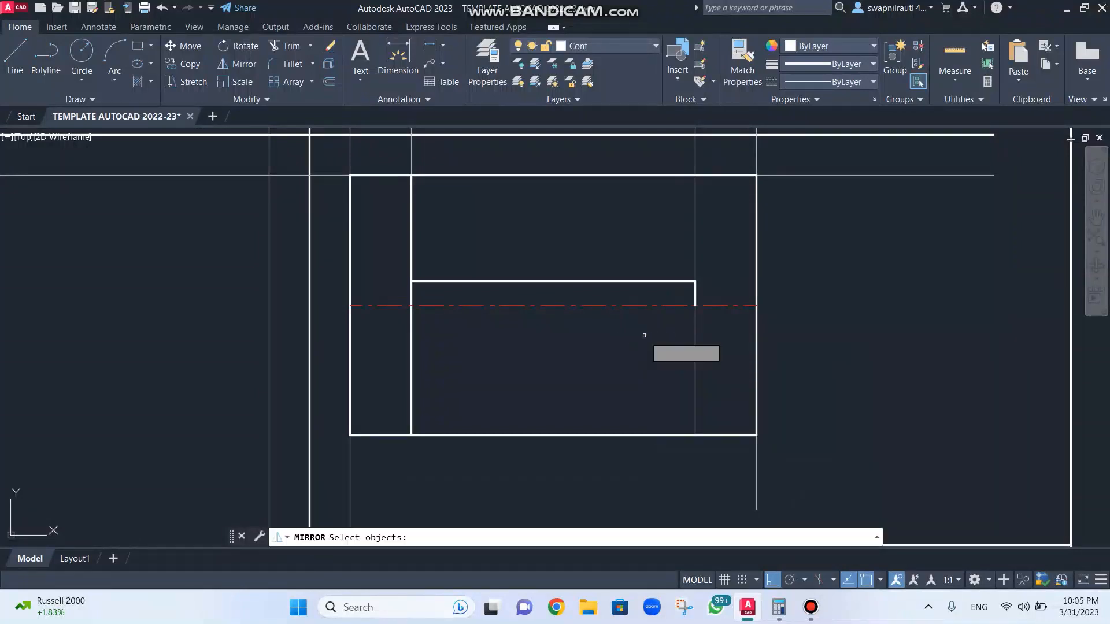
left_click(626, 281)
left_click(694, 288)
key("Return")
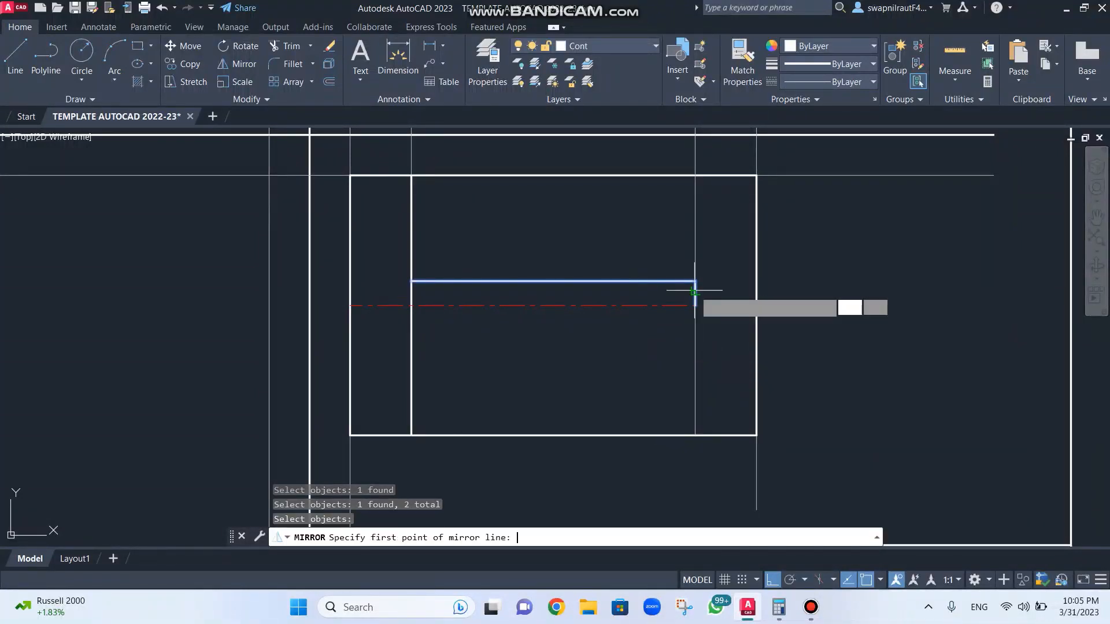
left_click(350, 305)
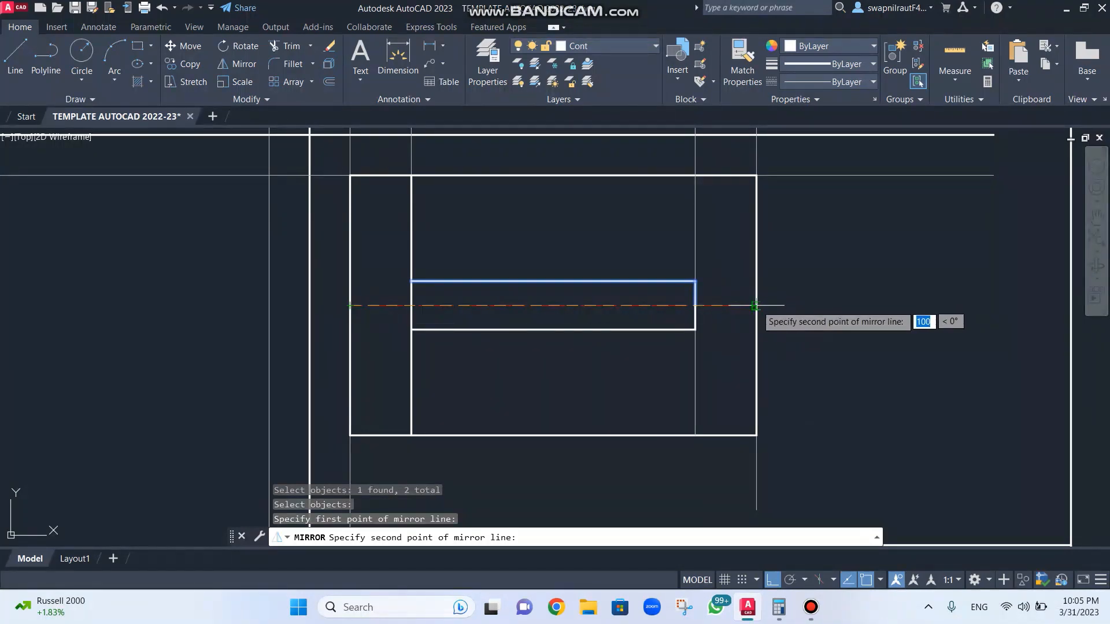
left_click(755, 305)
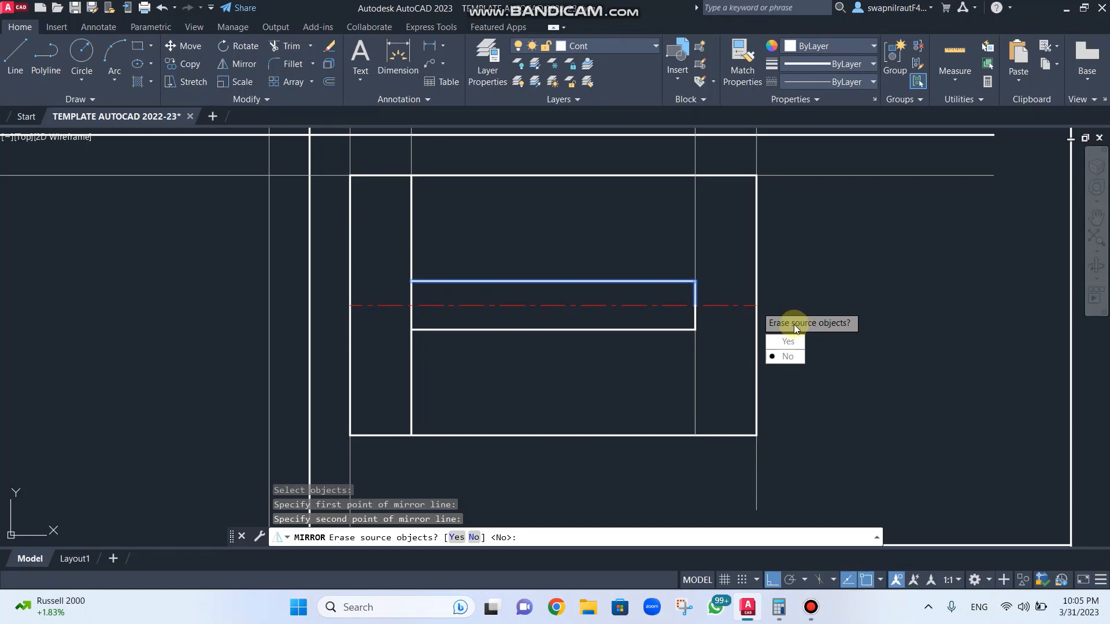
left_click(787, 356)
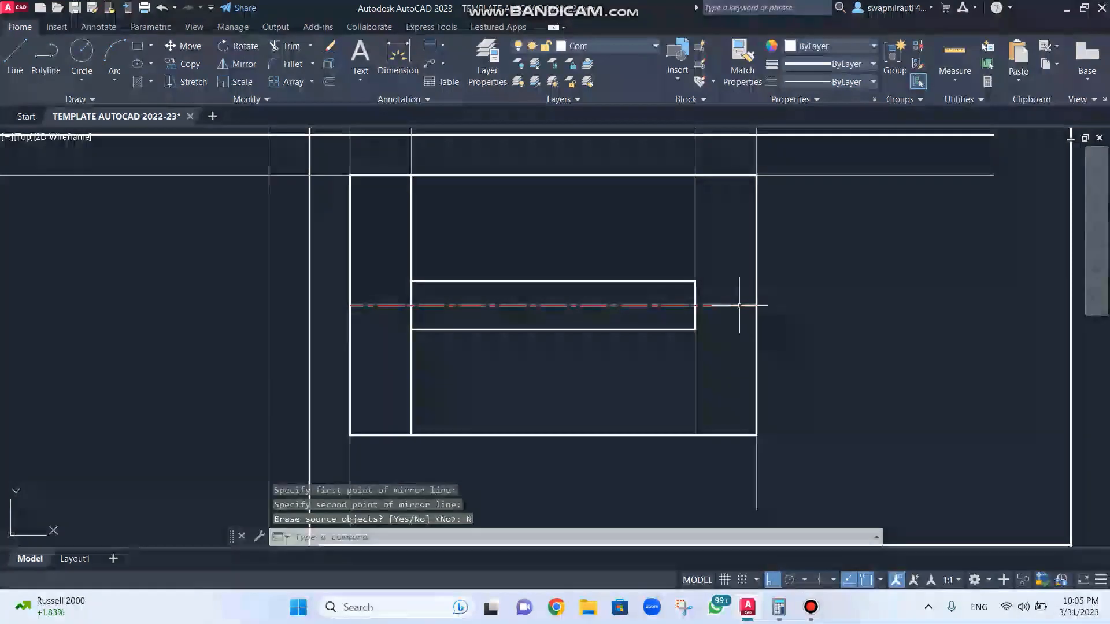
Step: Examine the bevel dimensions at the top of the upright in the reference picture
scroll(838, 310, "down", 2)
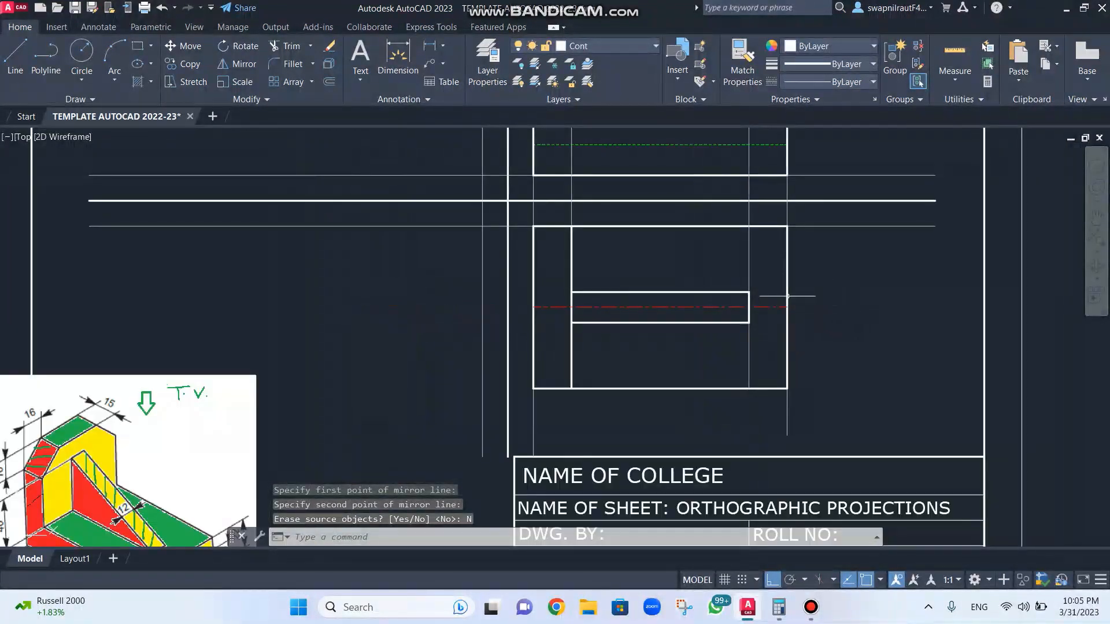
scroll(757, 287, "down", 2)
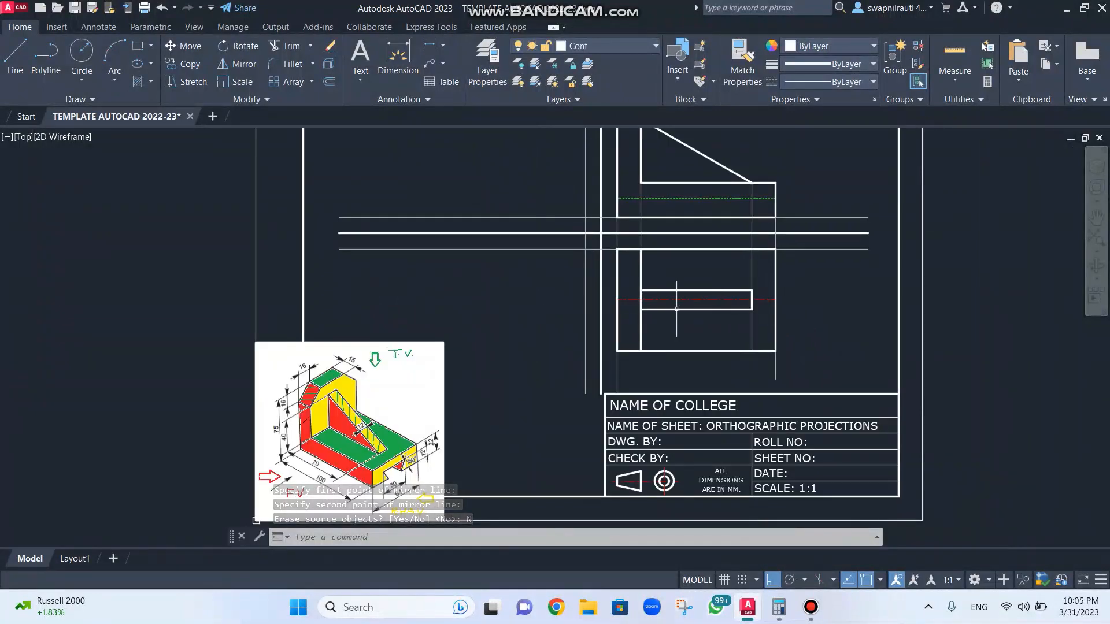
scroll(360, 365, "up", 4)
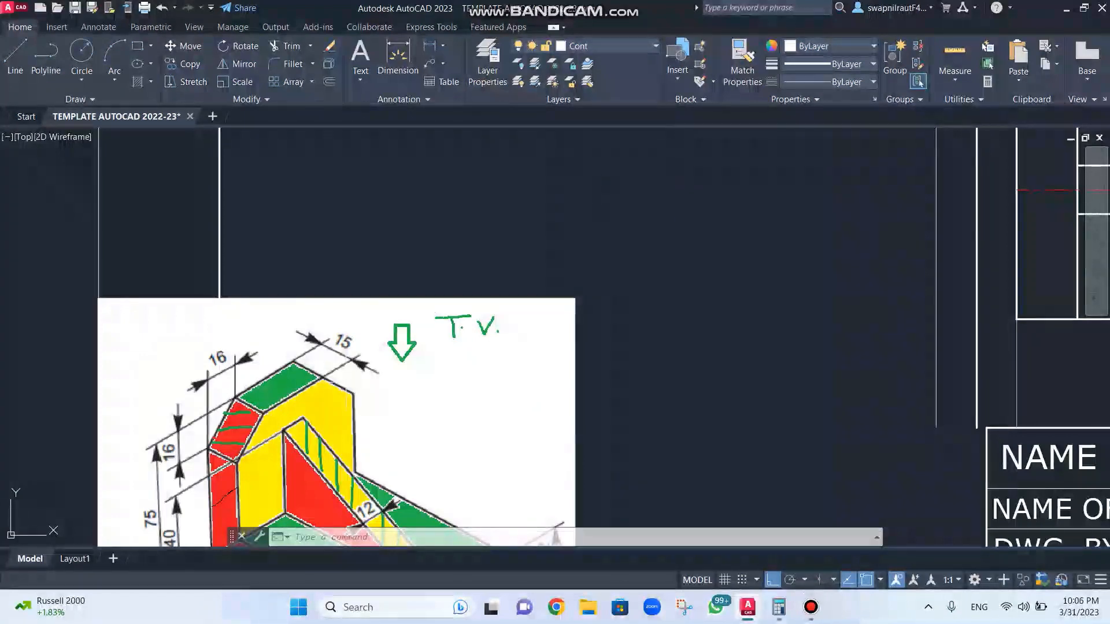
scroll(277, 355, "up", 4)
scroll(249, 412, "down", 2)
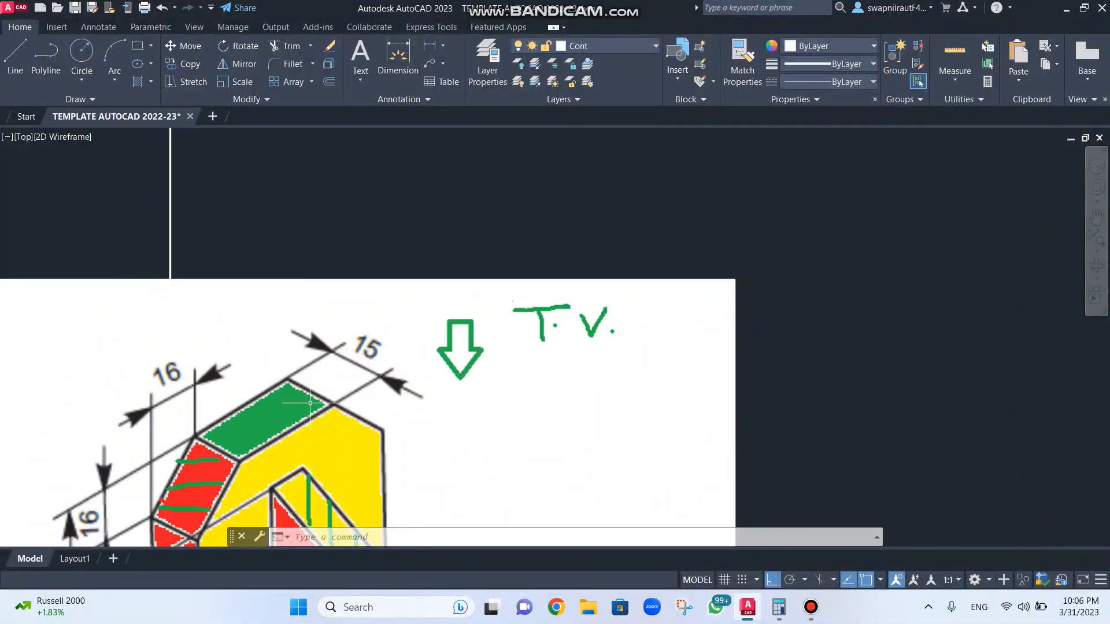
scroll(552, 342, "down", 4)
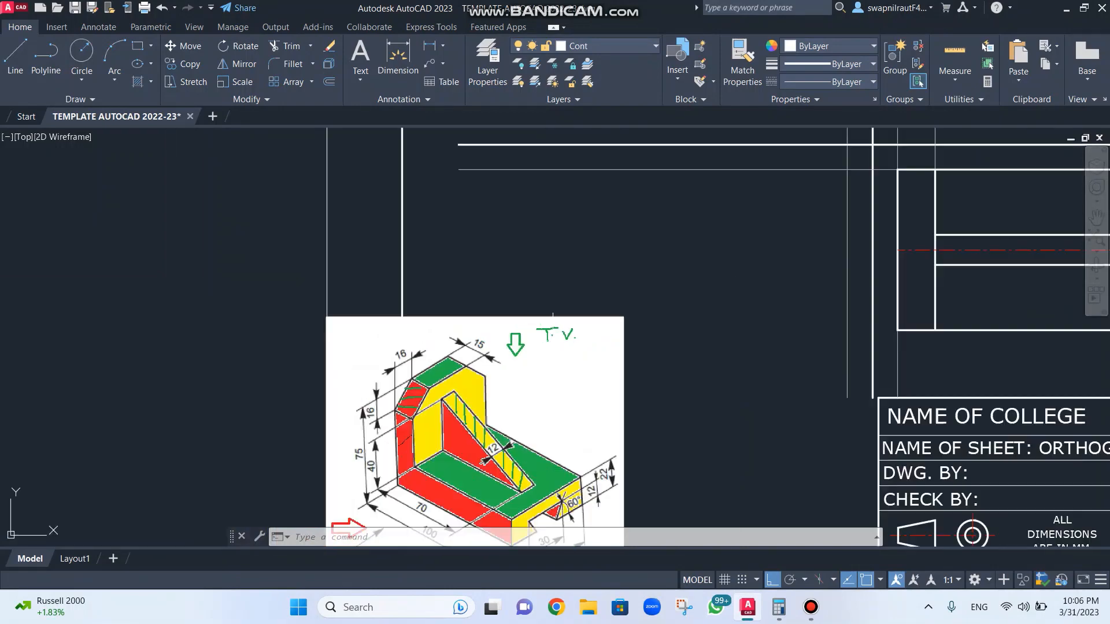
scroll(675, 289, "up", 2)
middle_click_drag(675, 289, 300, 402)
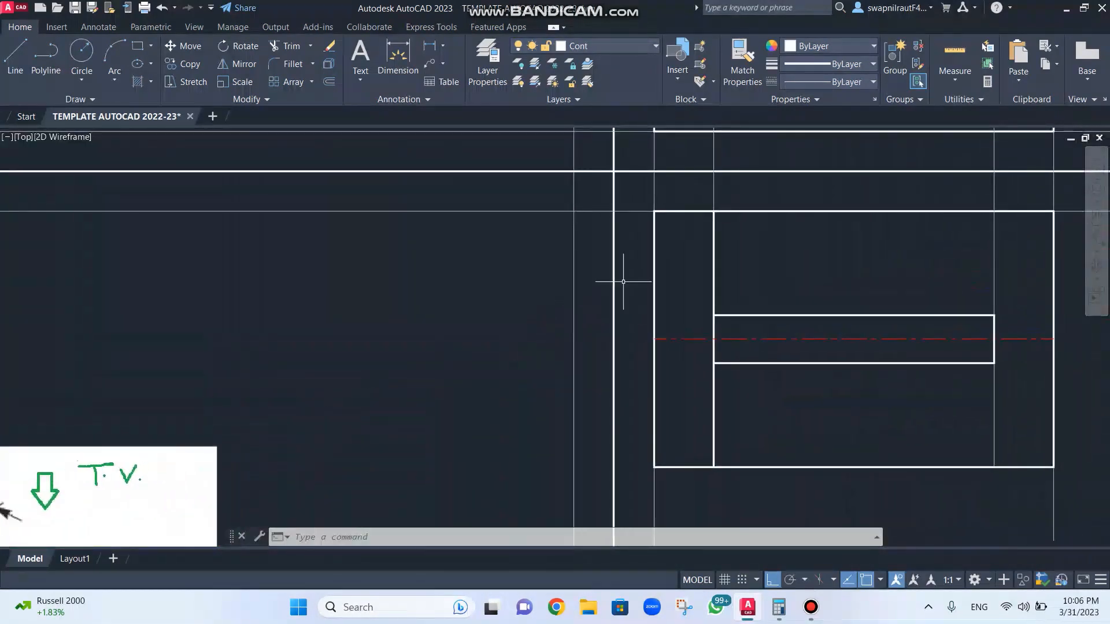
Step: Offset the top view's upper horizontal edge 16 mm downward
scroll(746, 264, "up", 4)
scroll(749, 255, "down", 2)
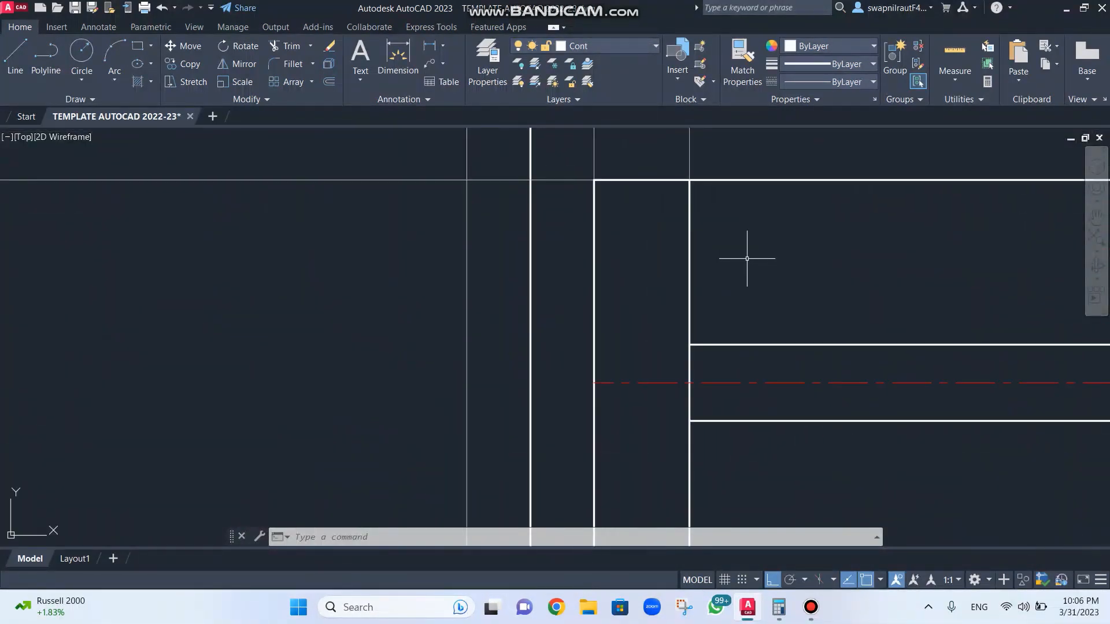
type("o")
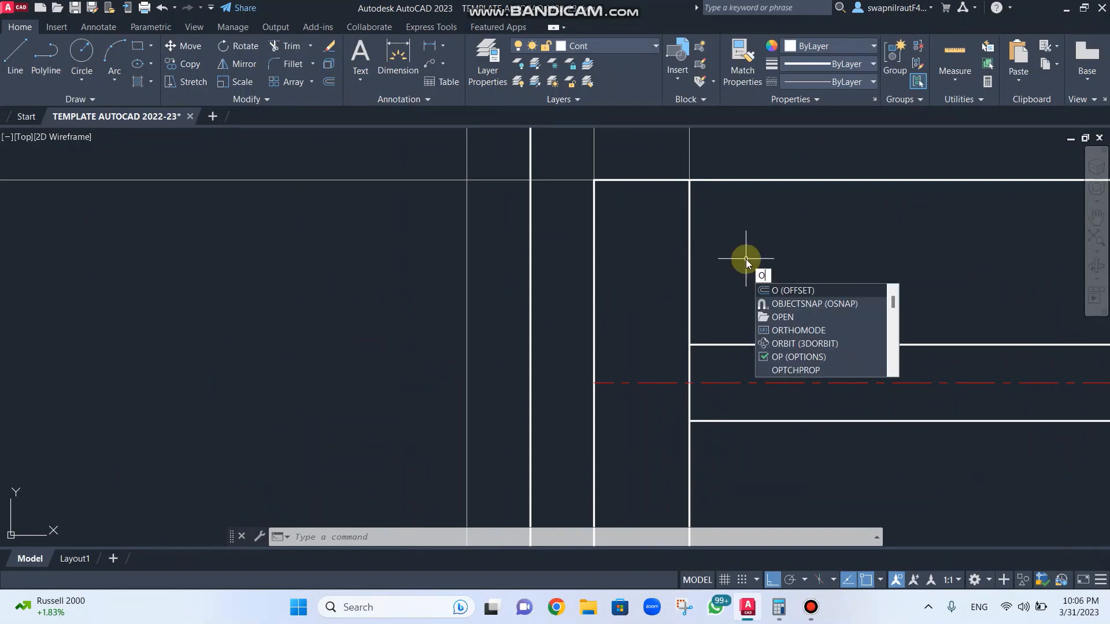
key("Return")
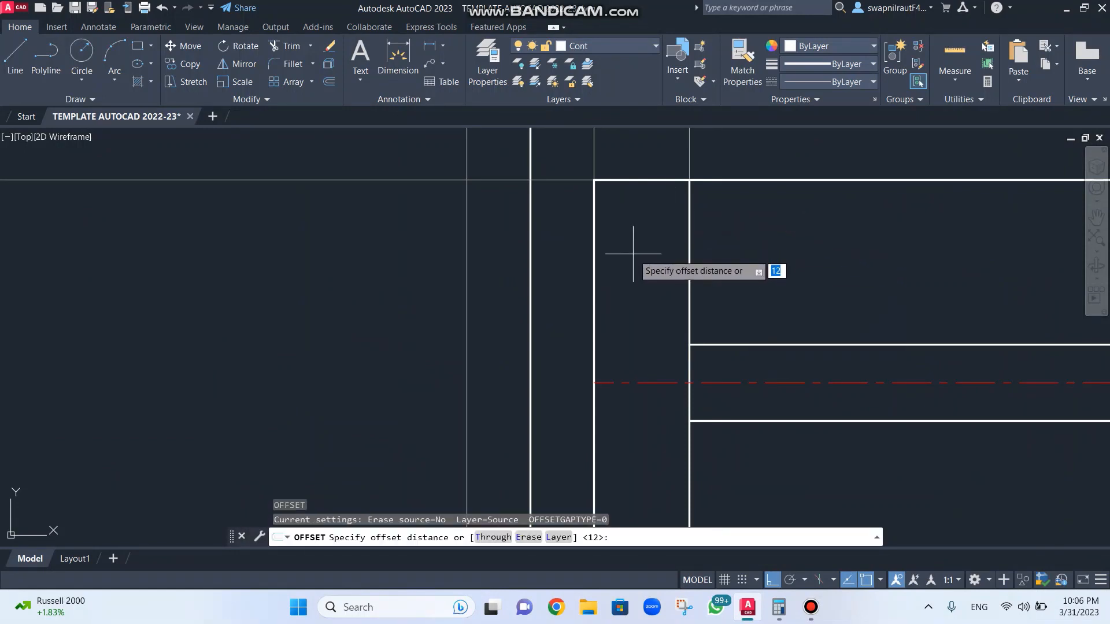
type("16")
key("Return")
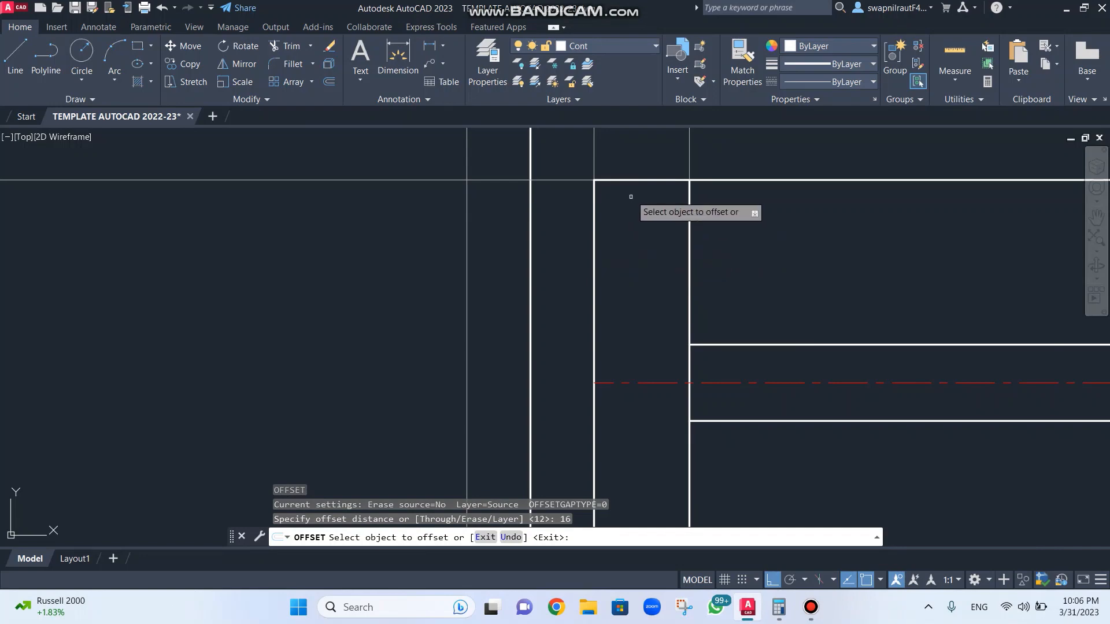
left_click(638, 180)
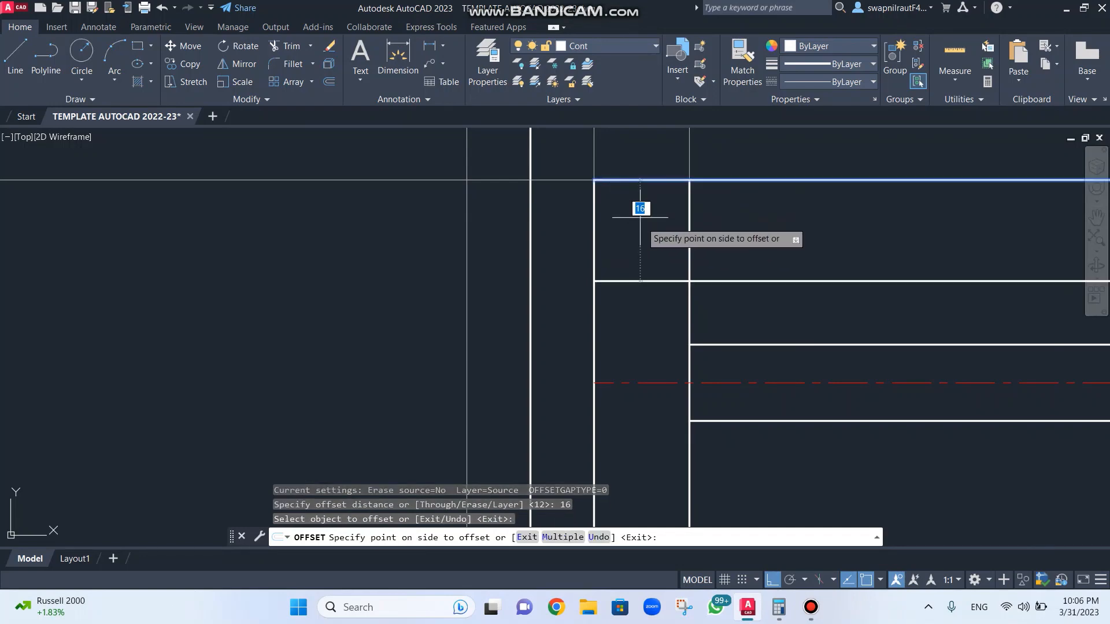
left_click(641, 227)
key("Escape")
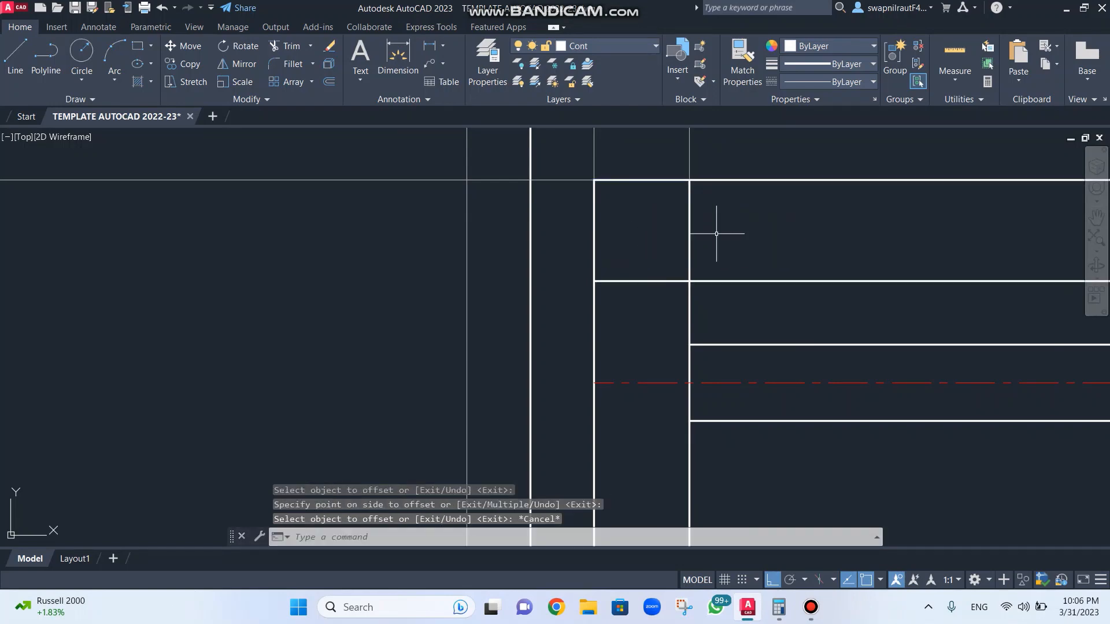
Step: Trim the offset line in the top view so only the segment across the upright remains
scroll(720, 231, "down", 4)
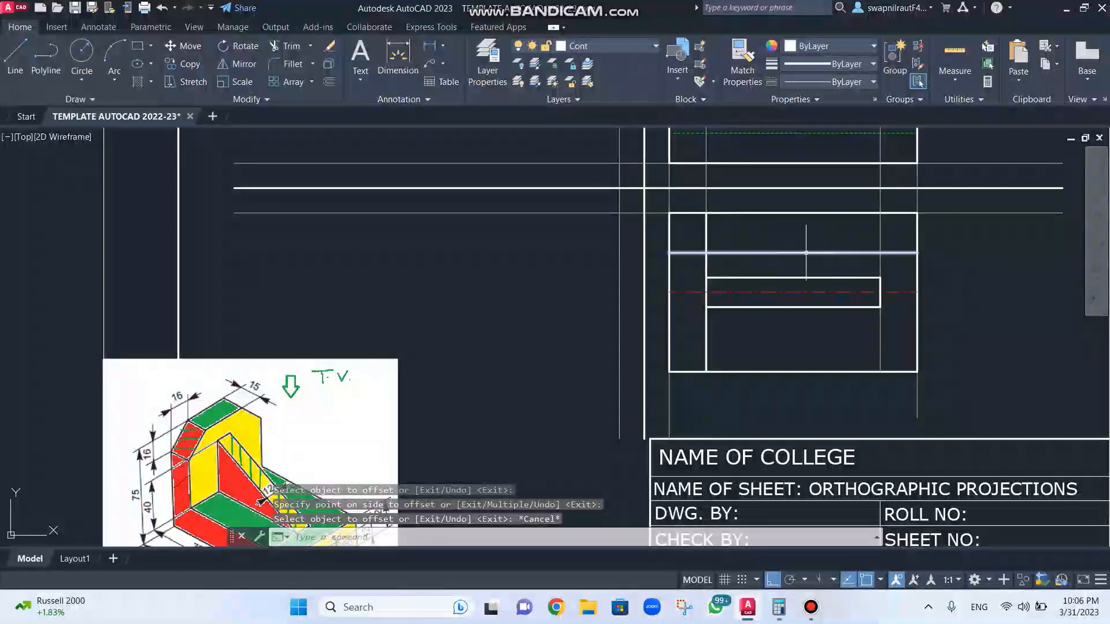
scroll(748, 249, "up", 2)
scroll(778, 236, "up", 2)
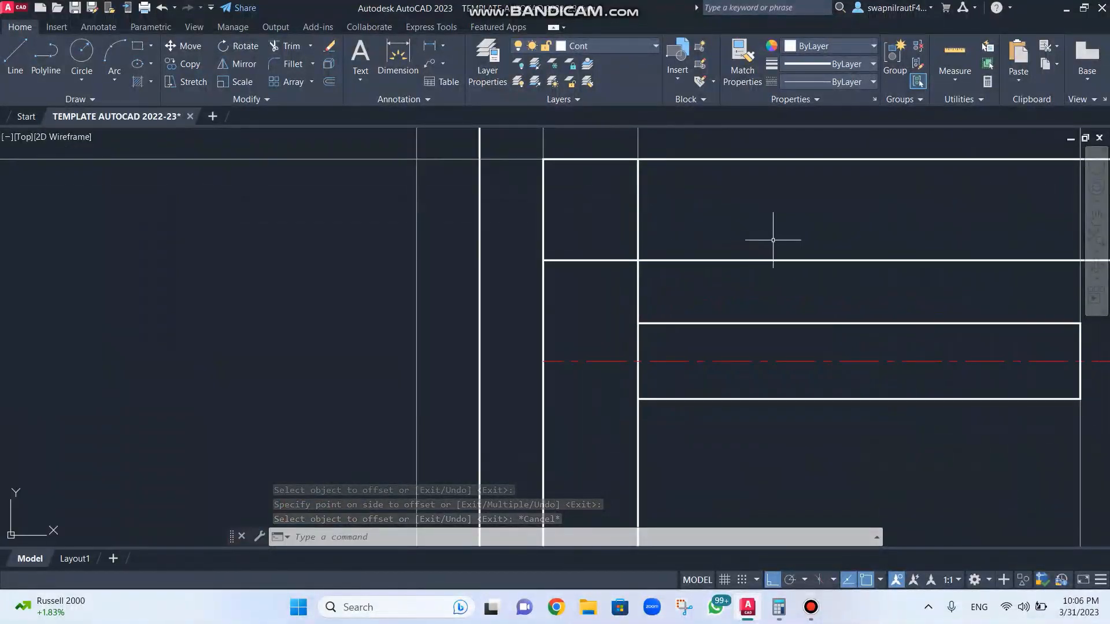
scroll(771, 236, "down", 2)
middle_click_drag(771, 235, 590, 262)
scroll(584, 264, "up", 2)
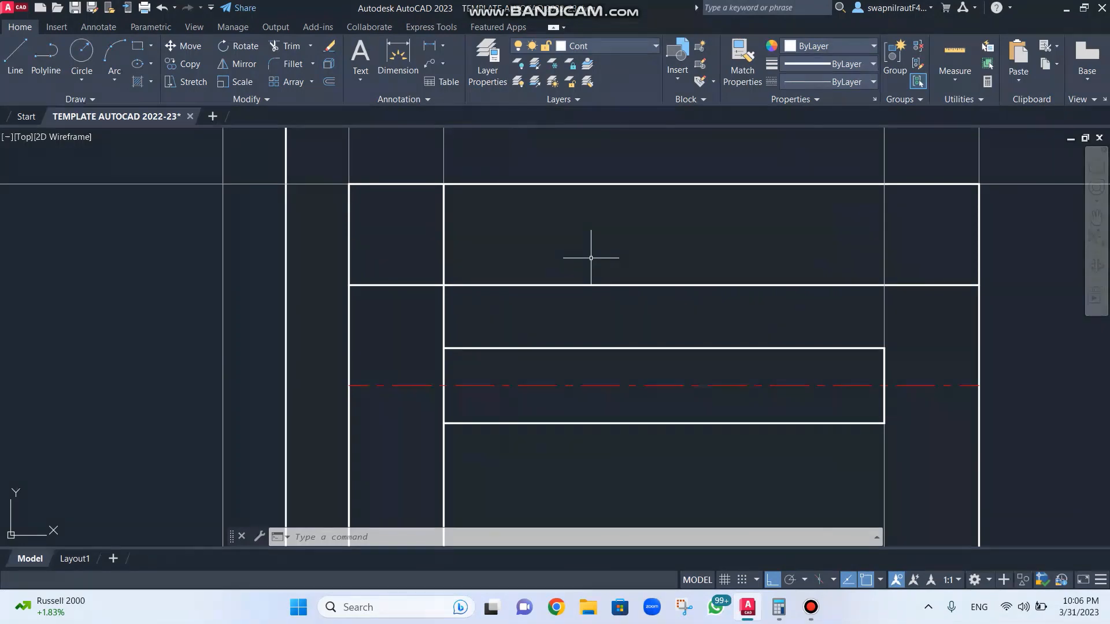
type("TR")
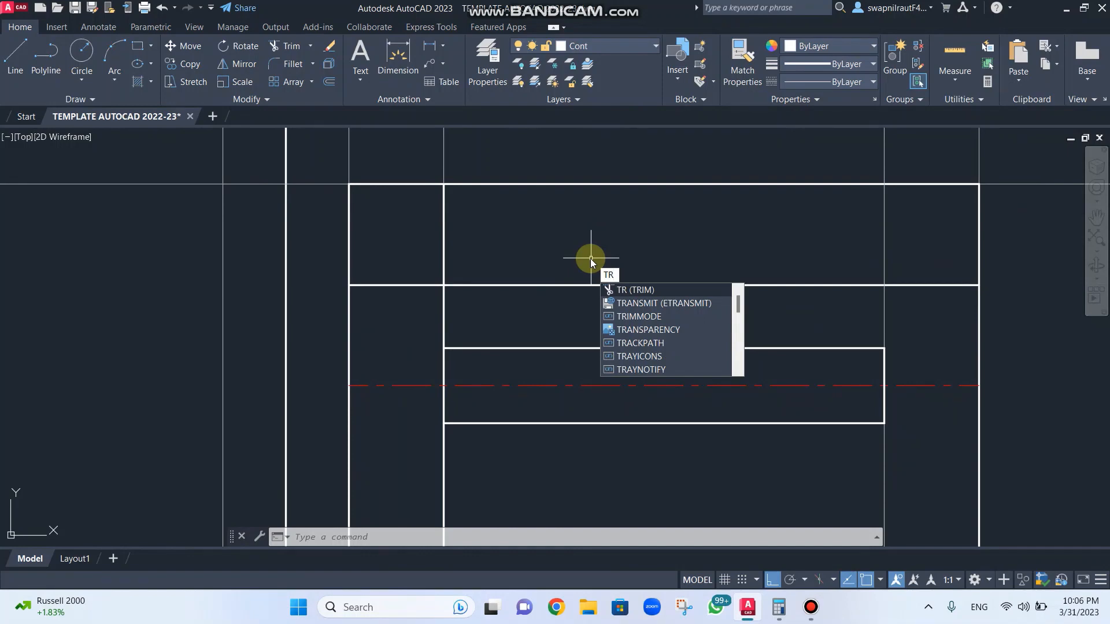
key("Return")
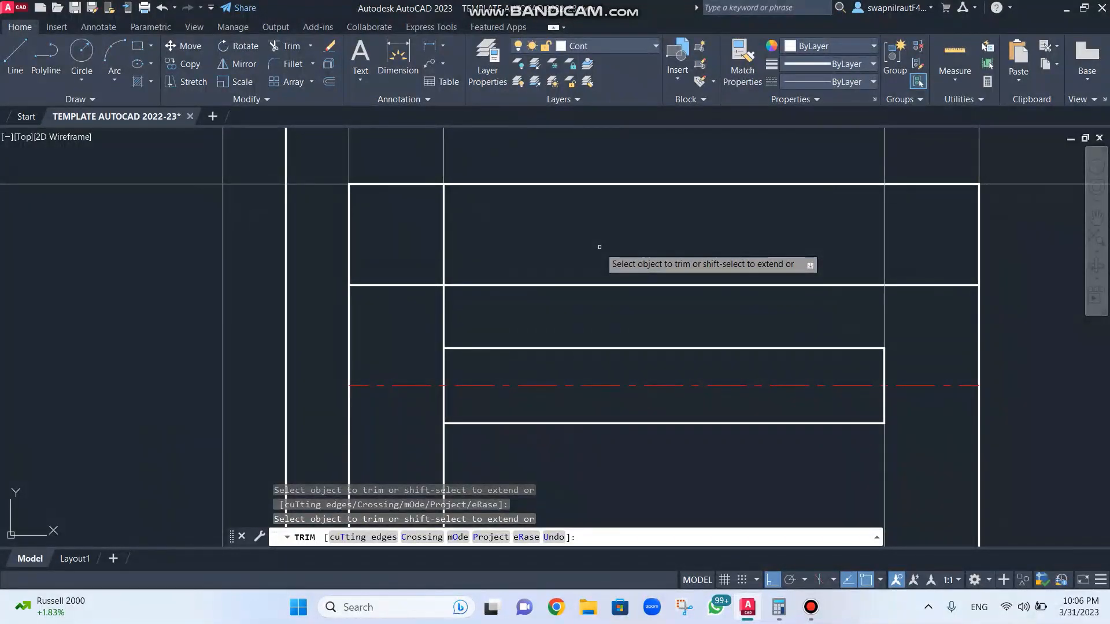
left_click(600, 247)
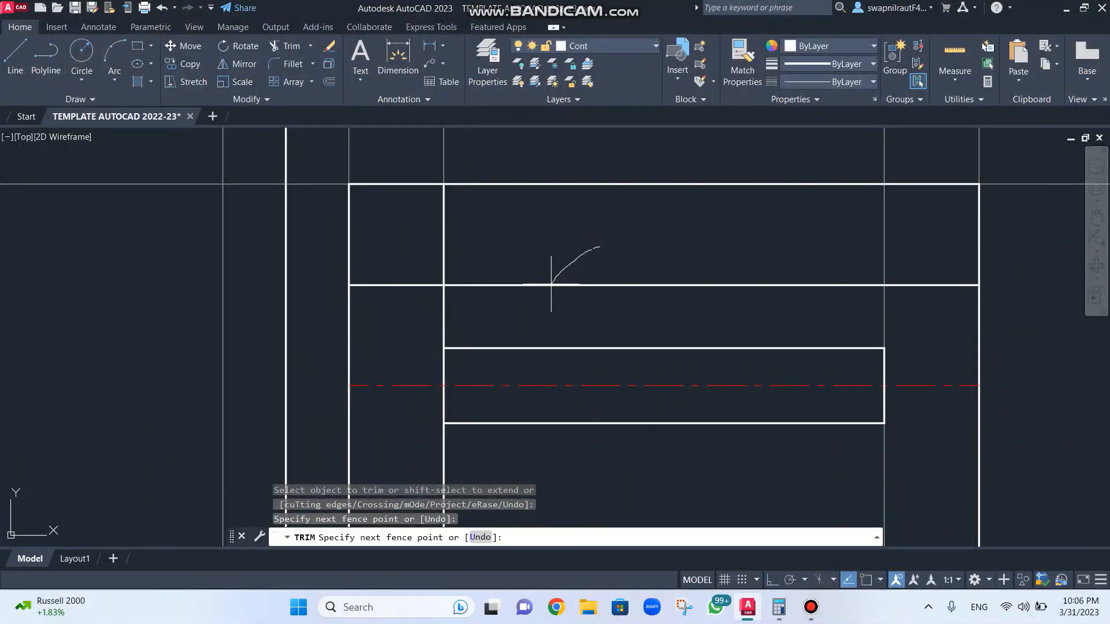
key("Return")
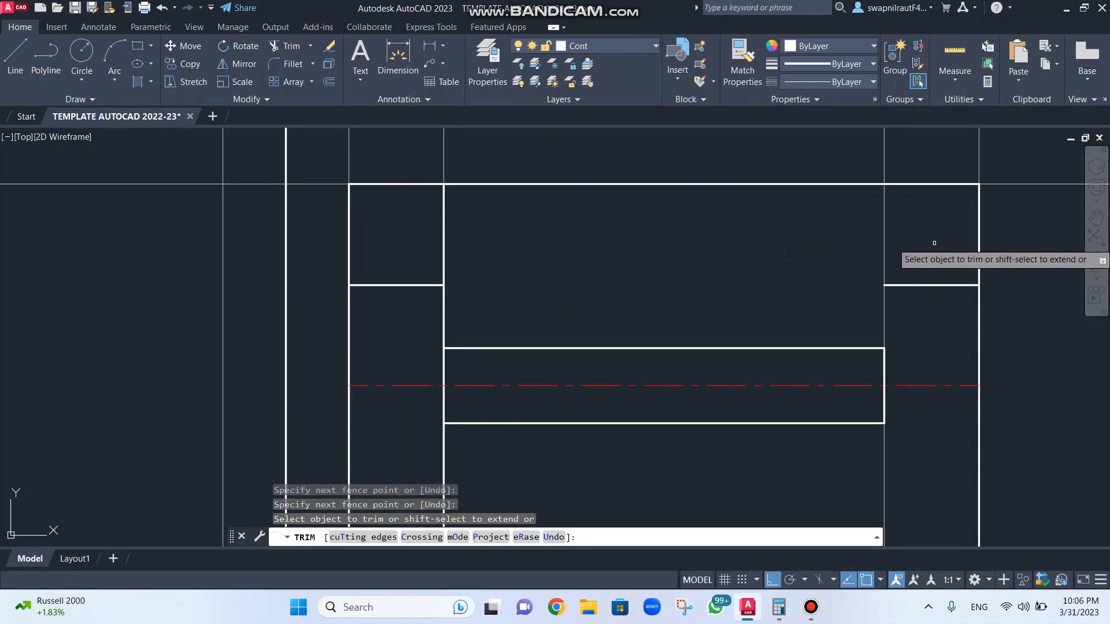
left_click(935, 243)
left_click(925, 300)
key("Return")
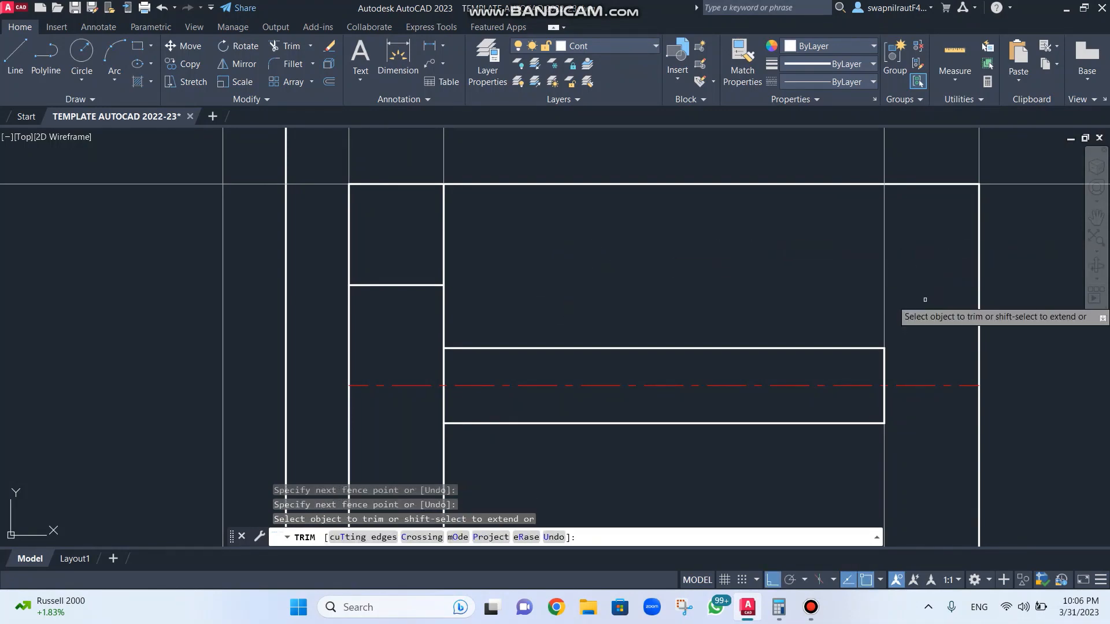
scroll(663, 264, "down", 2)
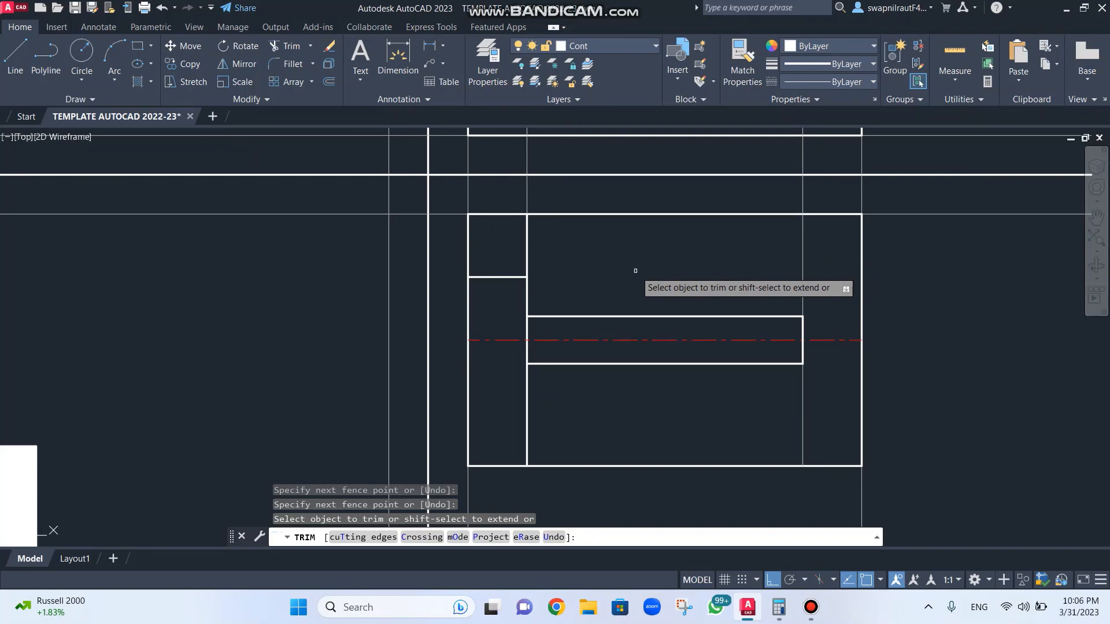
key("Escape")
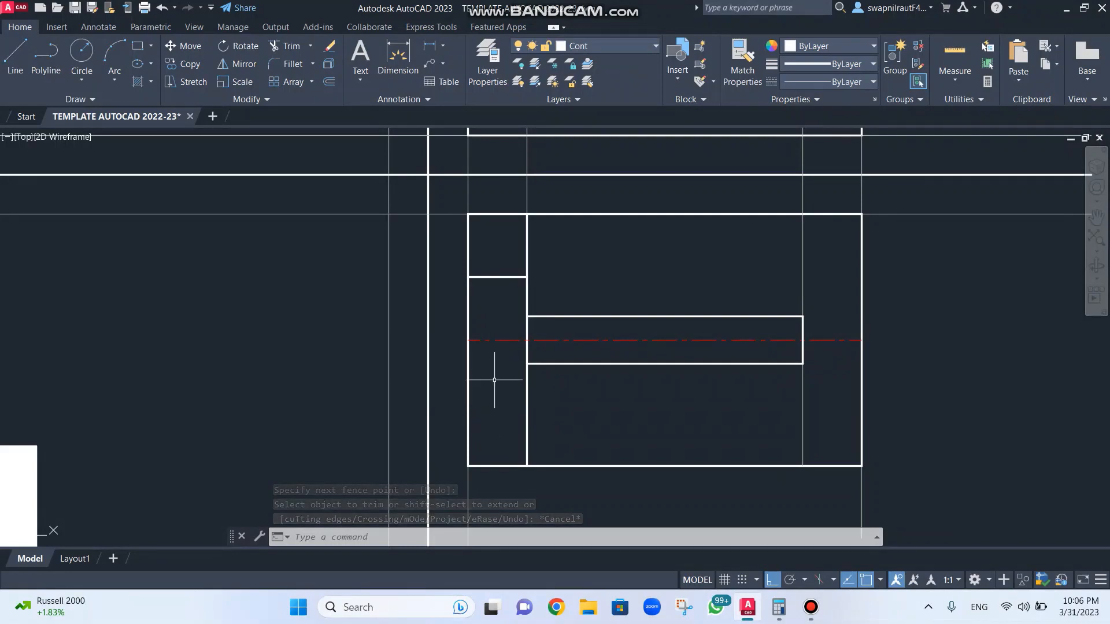
Step: Mirror the upright's bevel edge about the top view's horizontal centre line, keeping the source object
type("mi")
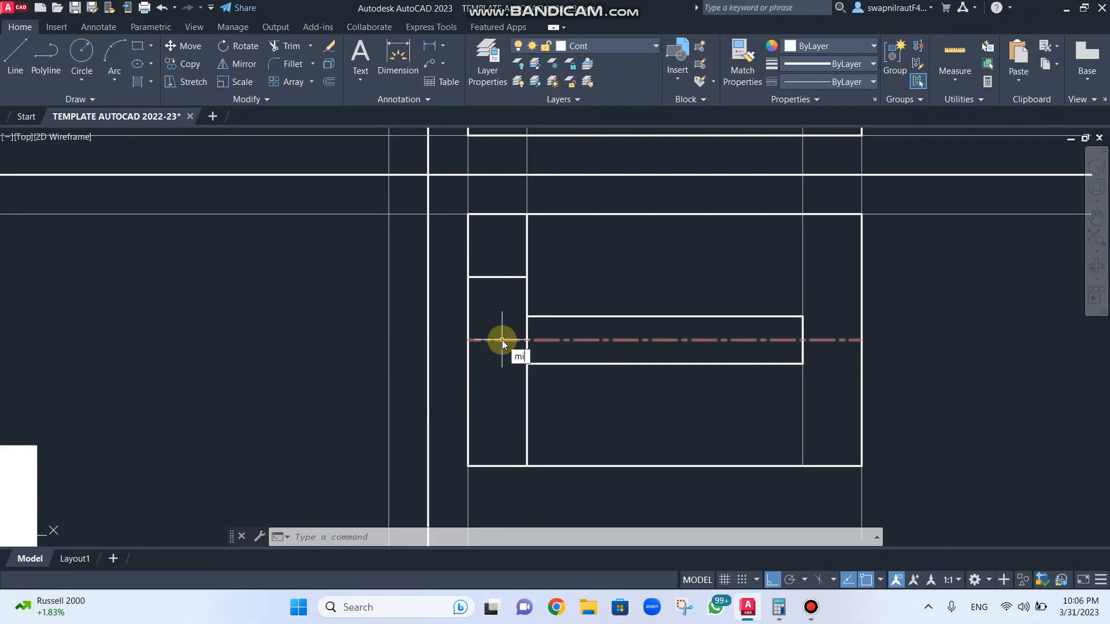
key("Return")
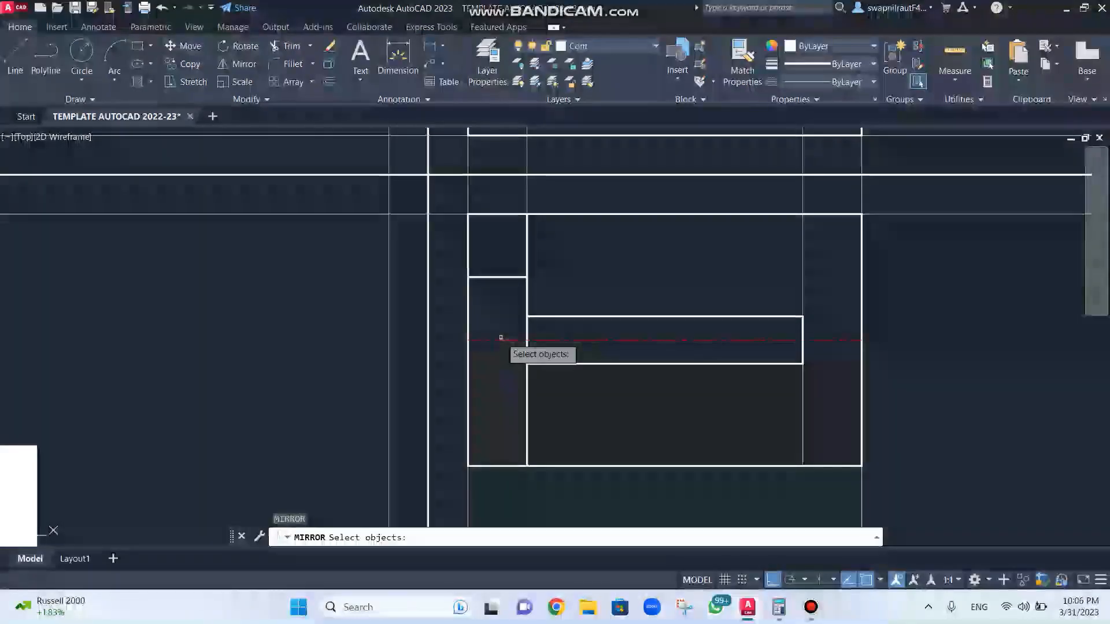
left_click(506, 274)
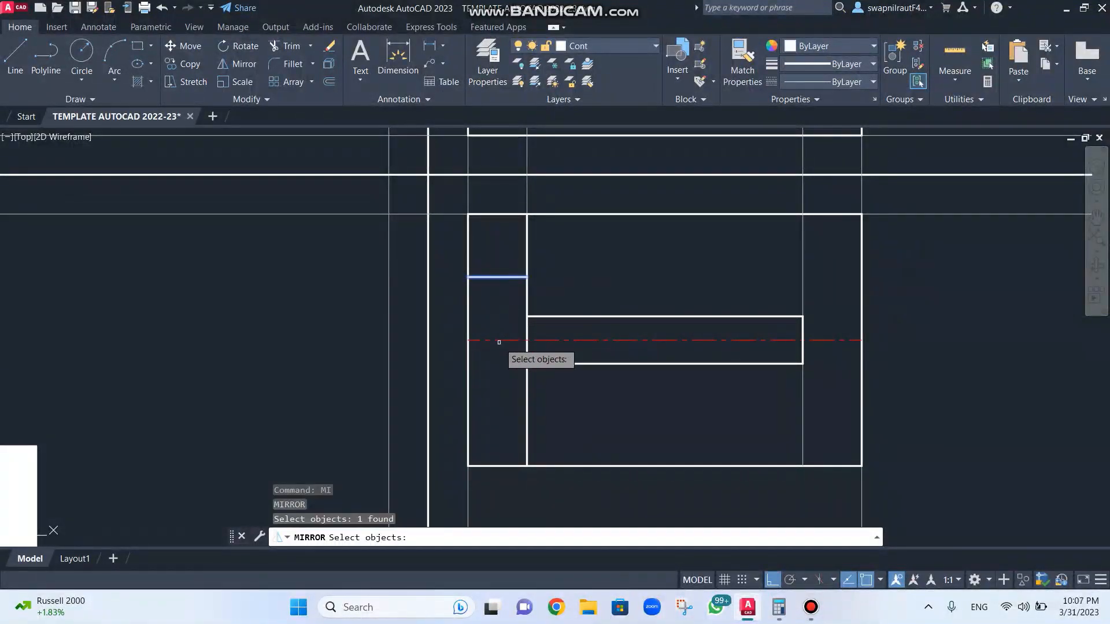
key("Return")
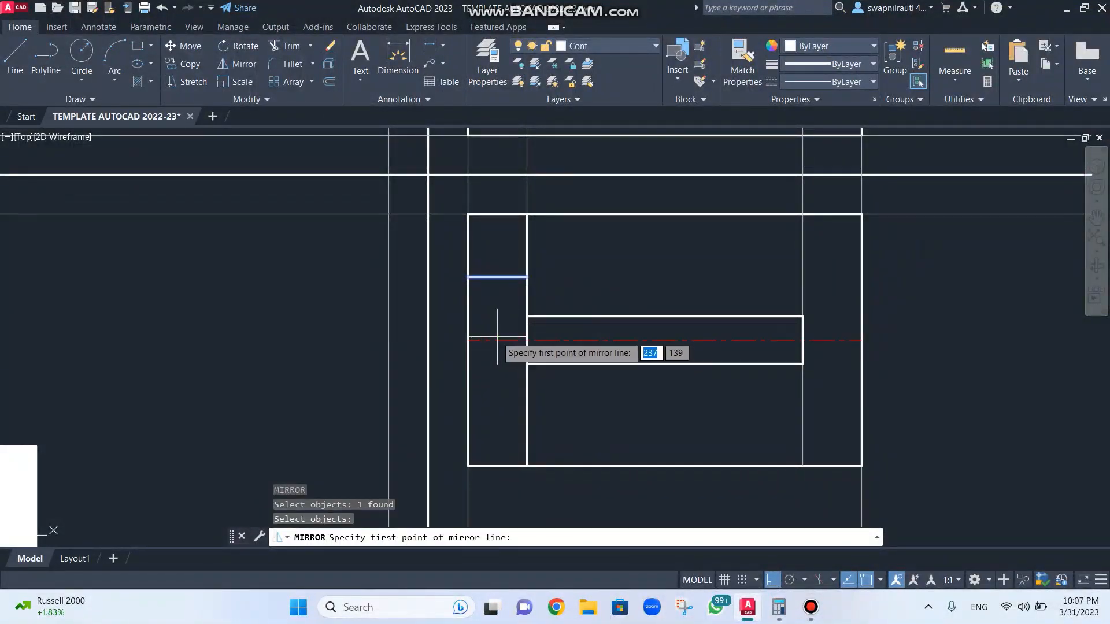
left_click(468, 340)
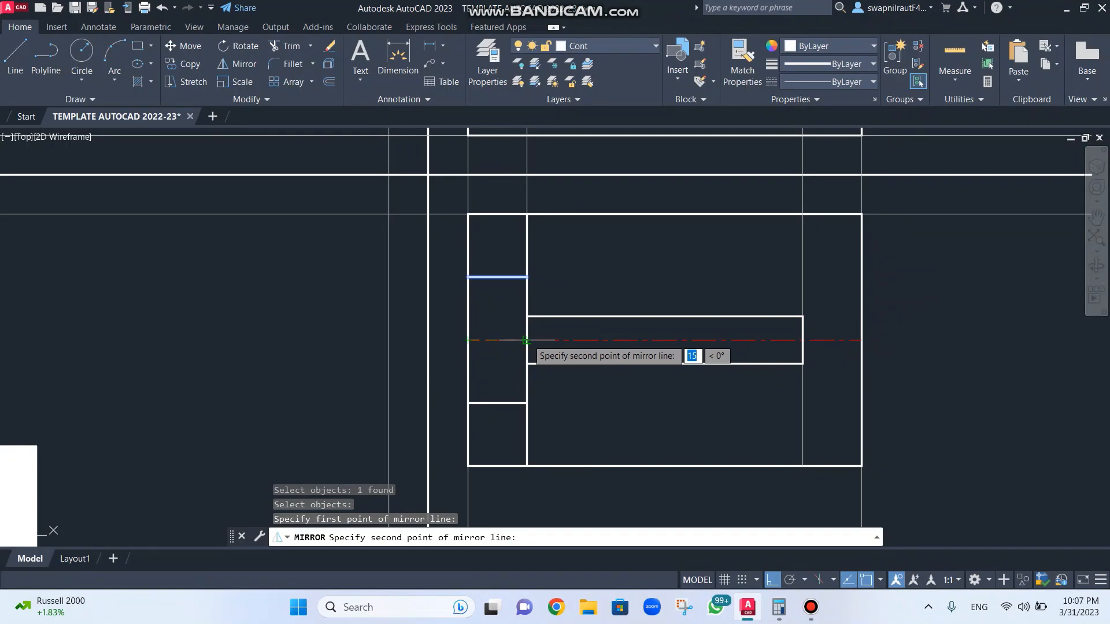
left_click(526, 340)
left_click(550, 386)
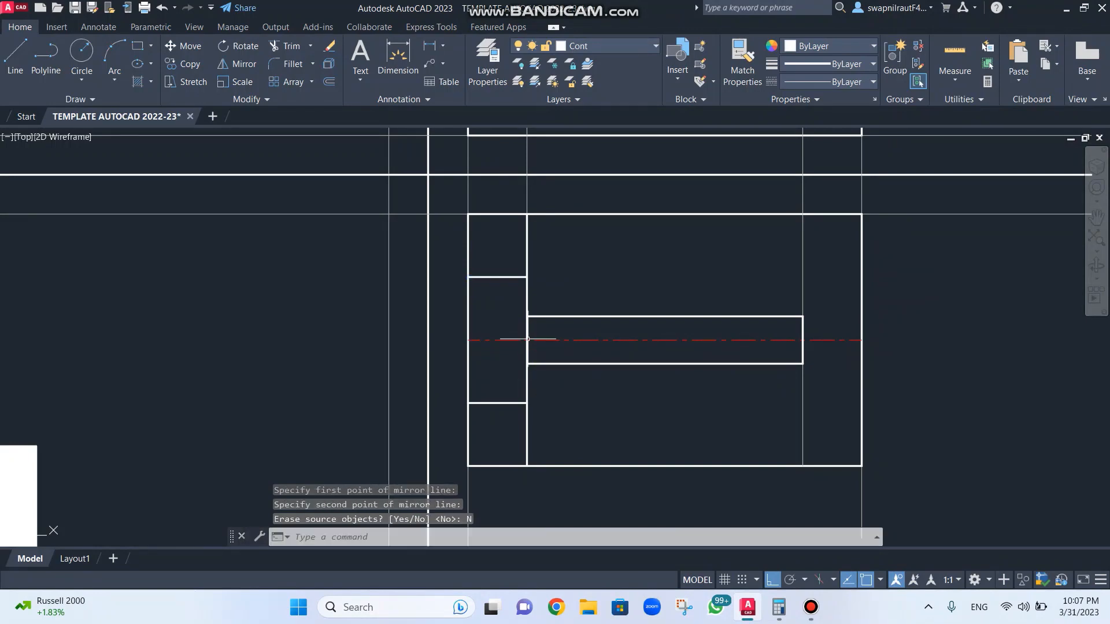
Step: Examine the reference picture's bevelled upright and the dovetail slot at the end of the base against the drawn views
scroll(665, 379, "down", 2)
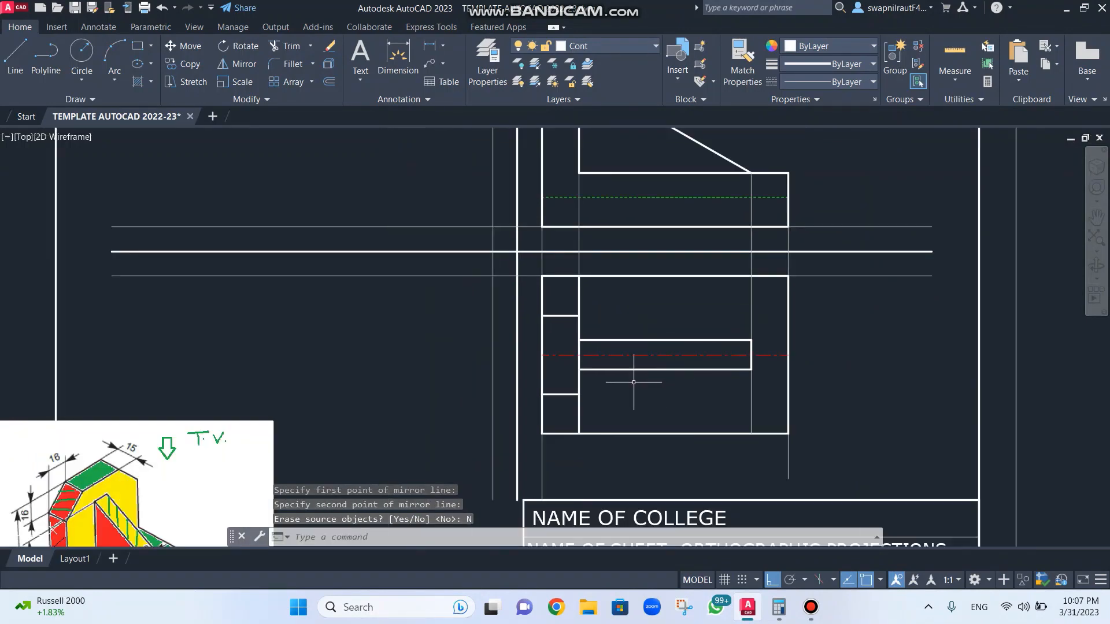
scroll(508, 384, "down", 3)
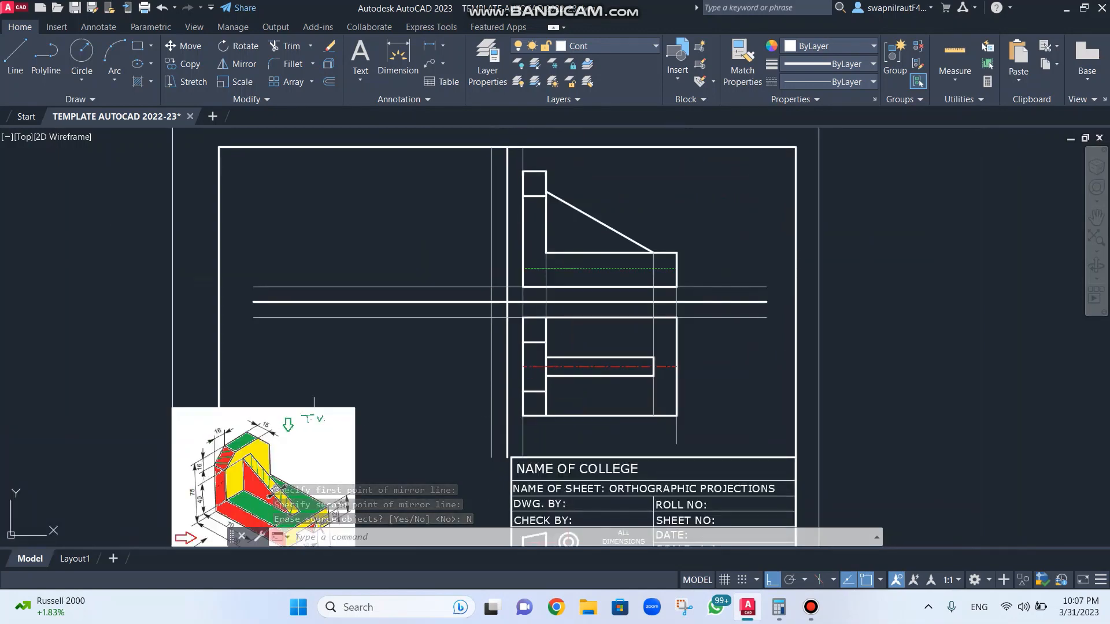
scroll(301, 393, "up", 5)
scroll(335, 290, "up", 6)
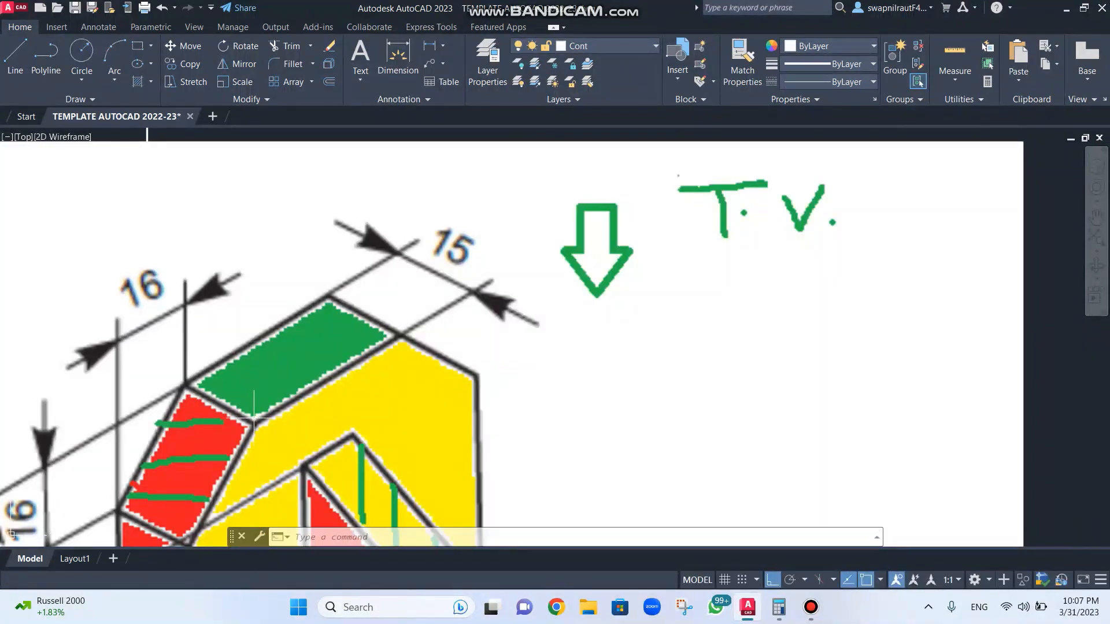
scroll(380, 332, "down", 6)
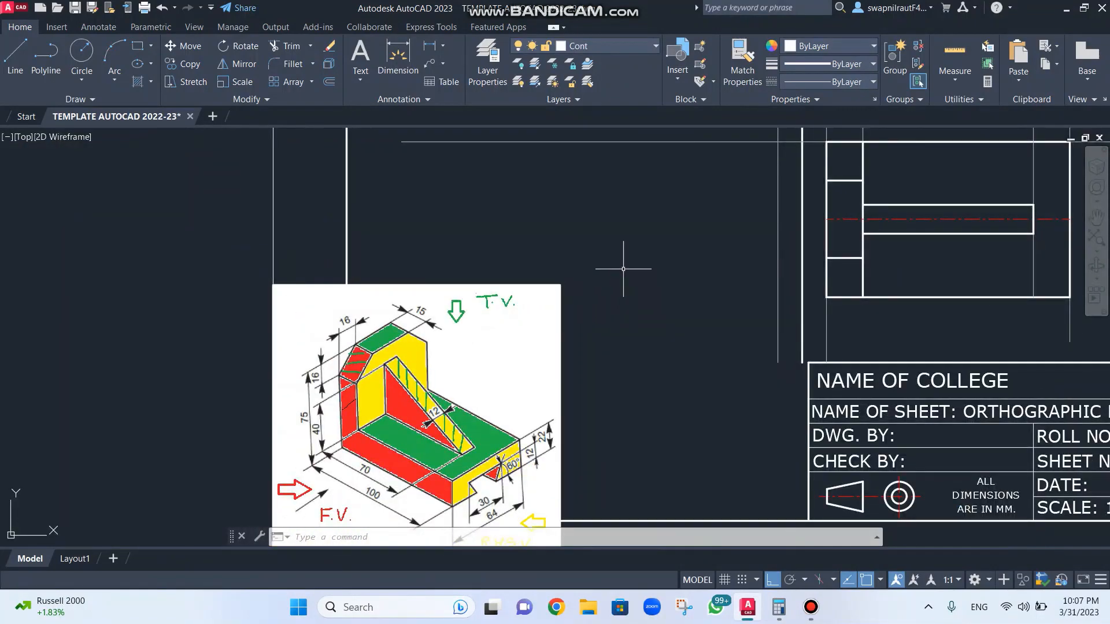
scroll(495, 412, "up", 2)
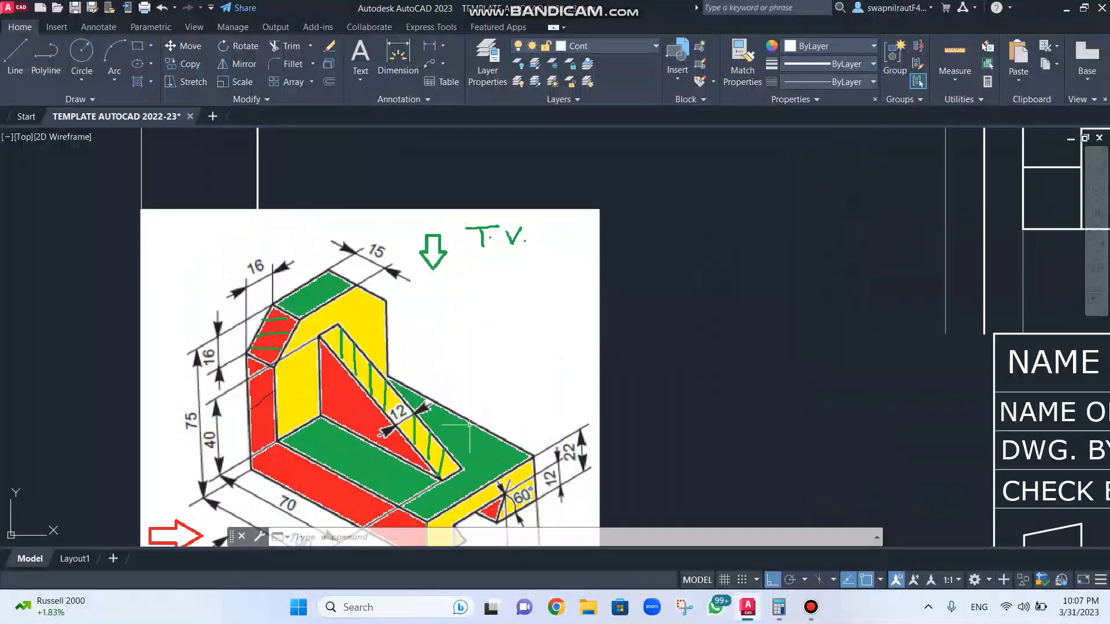
scroll(463, 384, "up", 2)
middle_click_drag(463, 384, 483, 240)
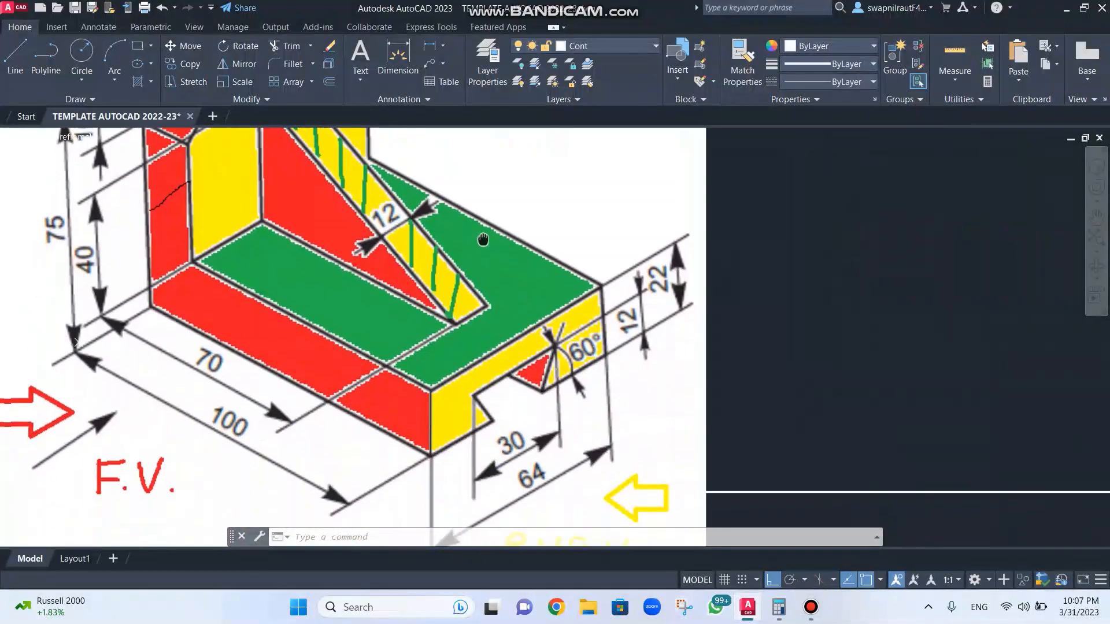
scroll(489, 276, "up", 2)
scroll(489, 279, "down", 1)
middle_click_drag(484, 349, 484, 270)
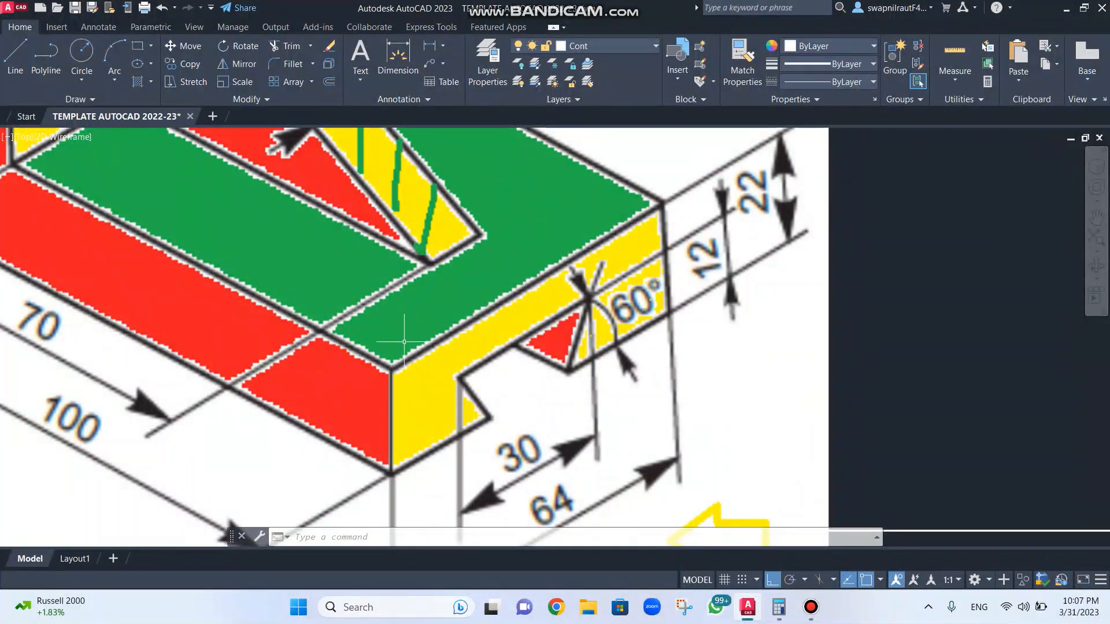
scroll(499, 354, "down", 2)
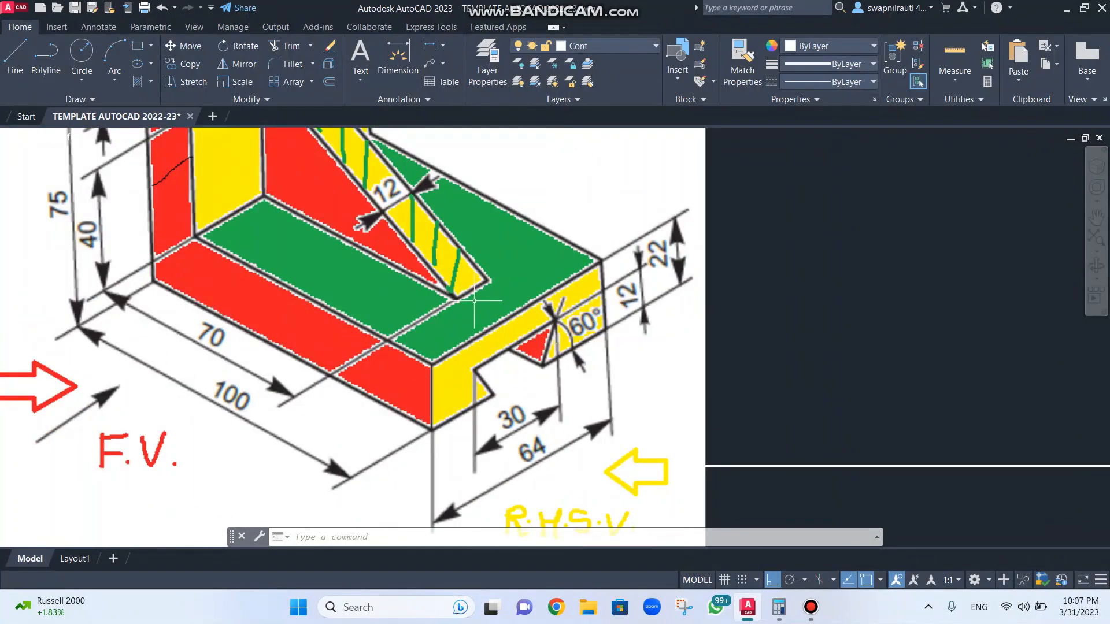
scroll(506, 301, "down", 2)
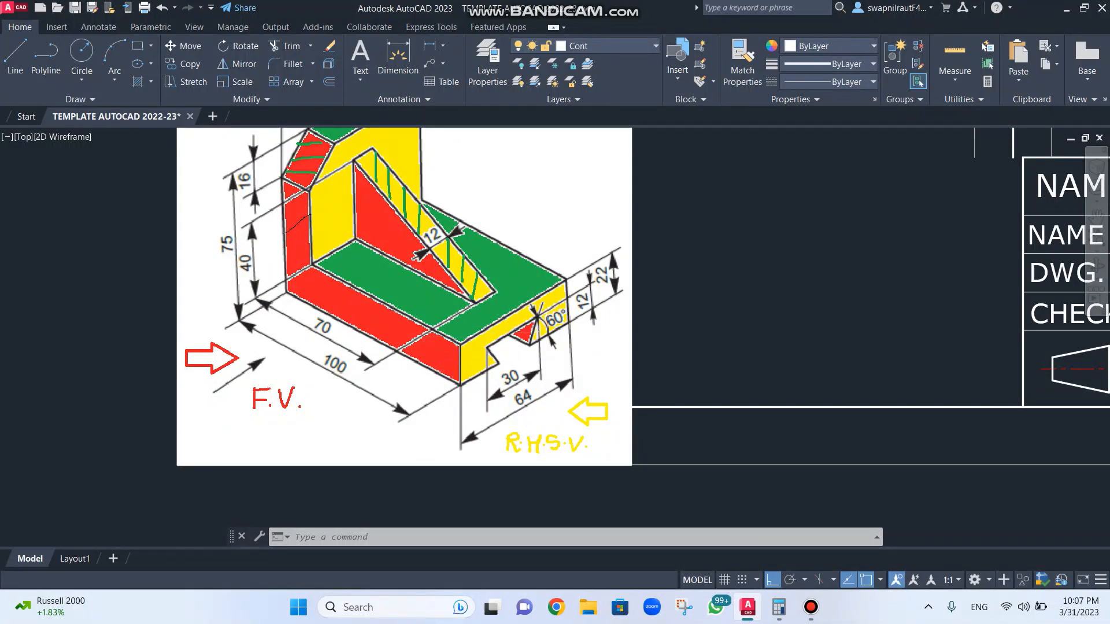
scroll(640, 268, "down", 4)
mouse_move(664, 233)
middle_mouse_down()
mouse_move(604, 366)
mouse_move(604, 426)
middle_mouse_up()
scroll(633, 330, "down", 3)
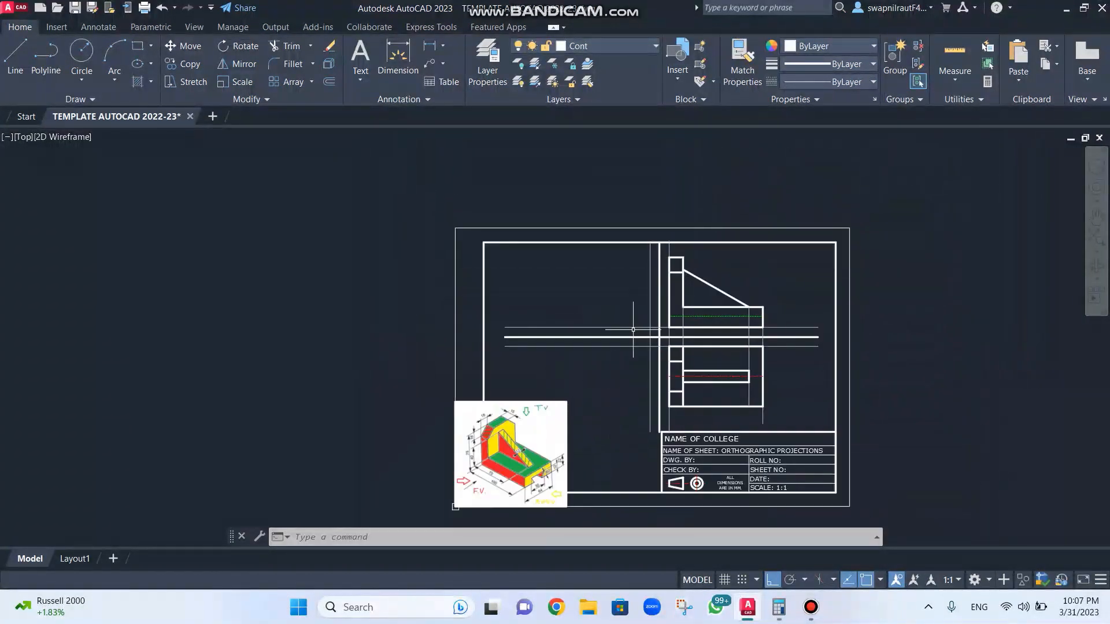
Step: On the Proj layer, draw a slanted projection line about 142 mm long at 135° down-left from the thick reference lines' intersection, with Ortho off
scroll(633, 329, "up", 4)
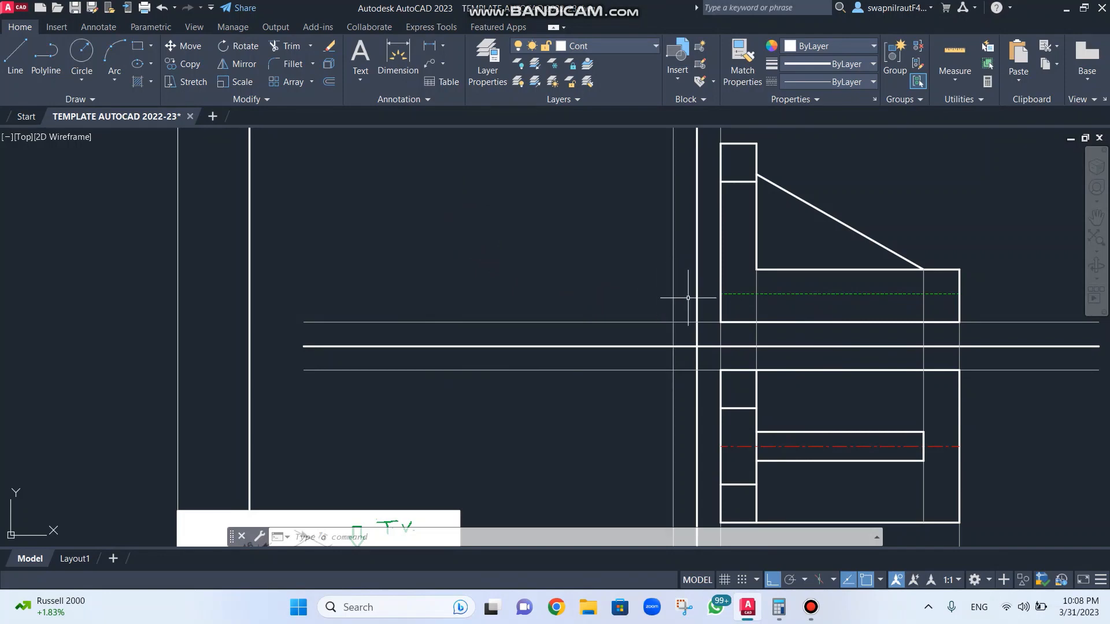
left_click(609, 46)
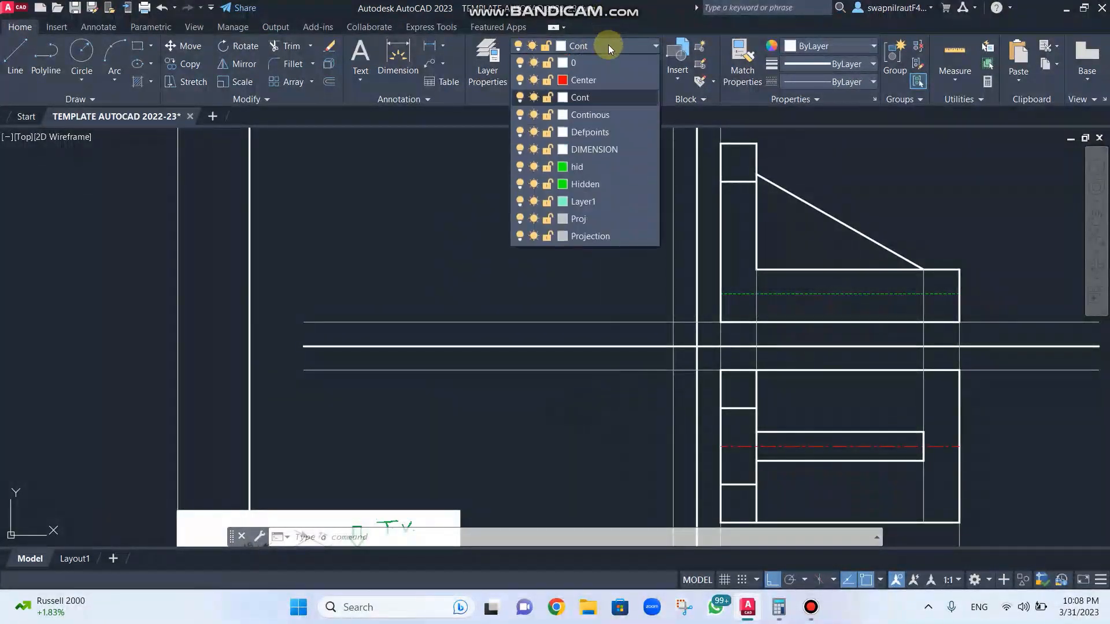
left_click(585, 219)
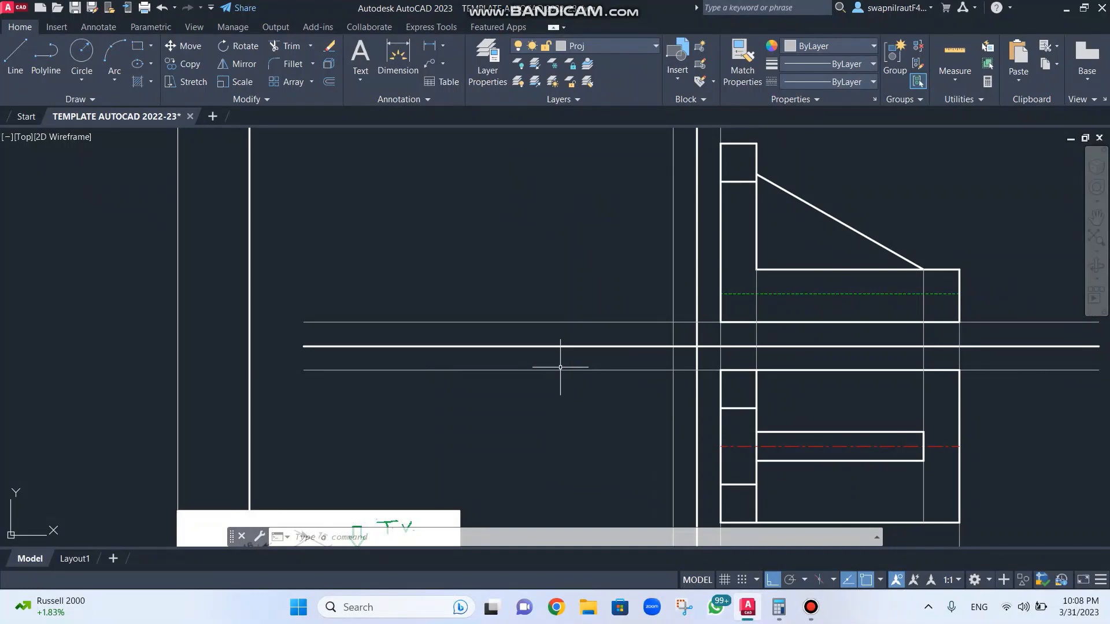
type("l")
key("Return")
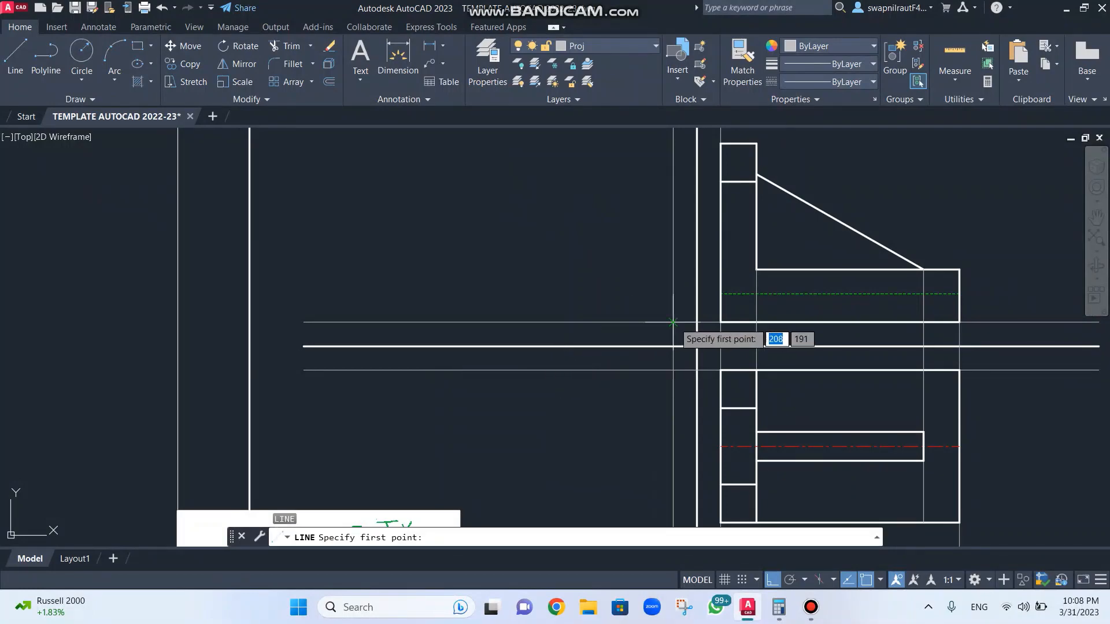
left_click(697, 345)
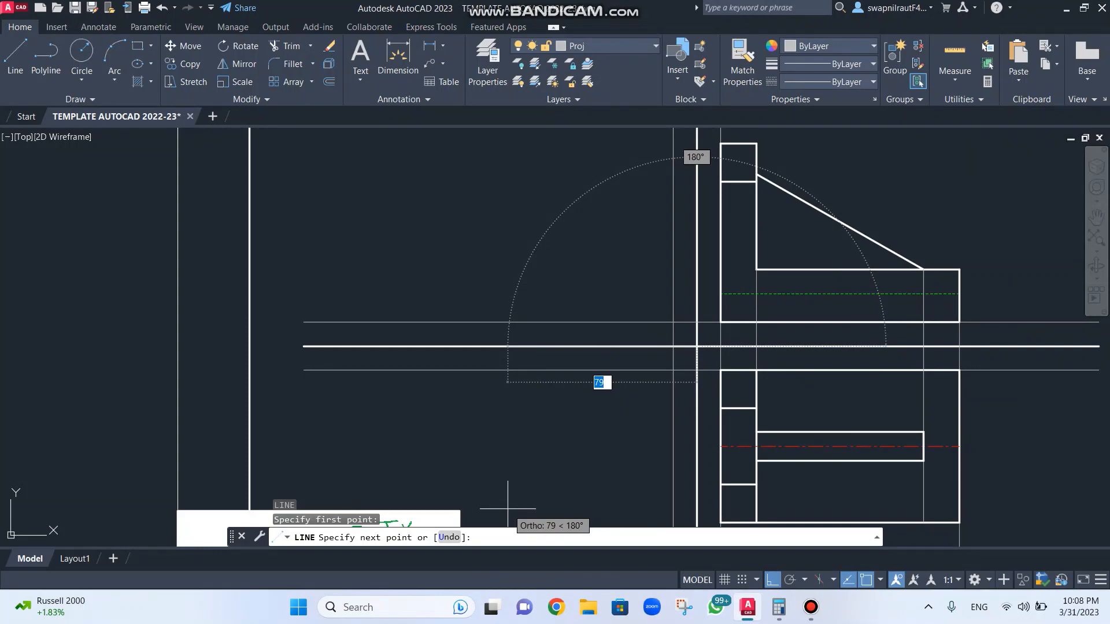
key("F8")
scroll(508, 509, "down", 5)
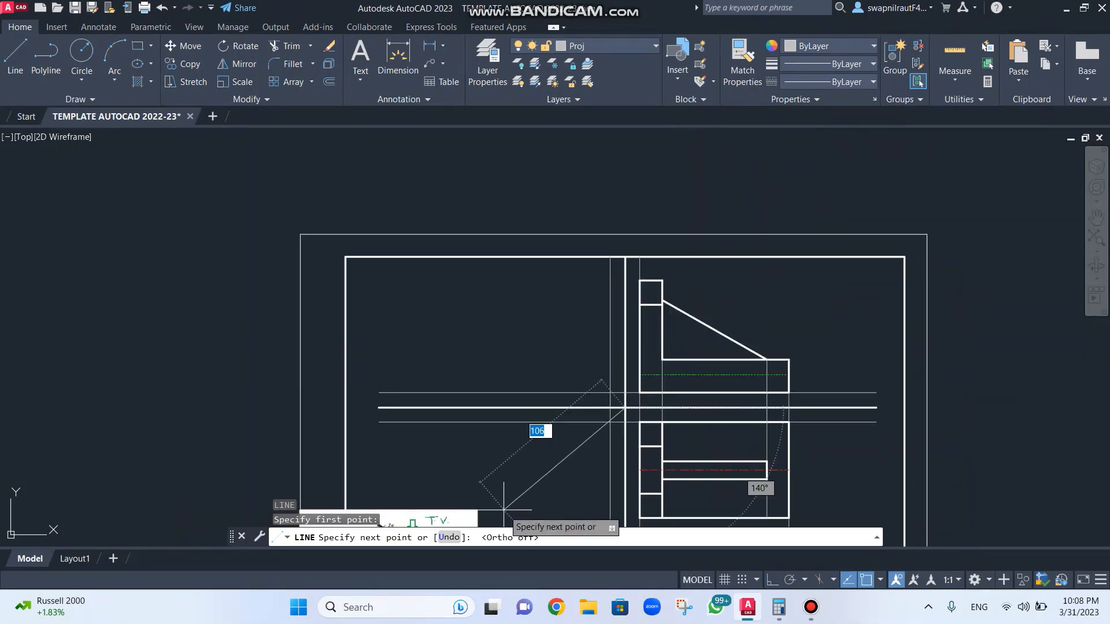
middle_click_drag(498, 478, 550, 368)
scroll(544, 391, "up", 5)
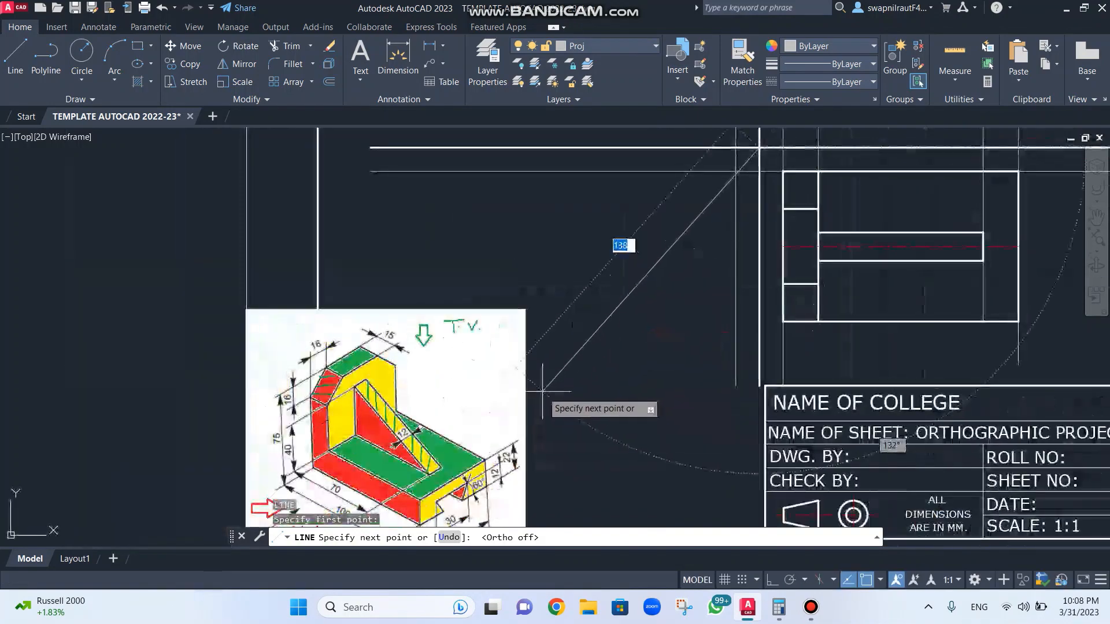
scroll(544, 392, "down", 2)
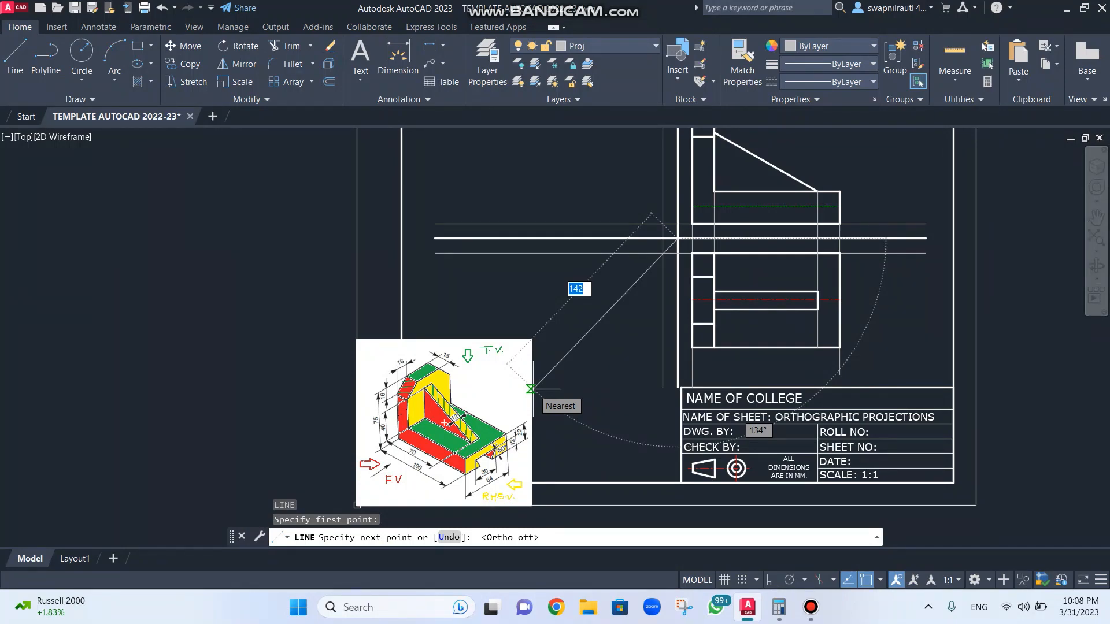
key("Tab")
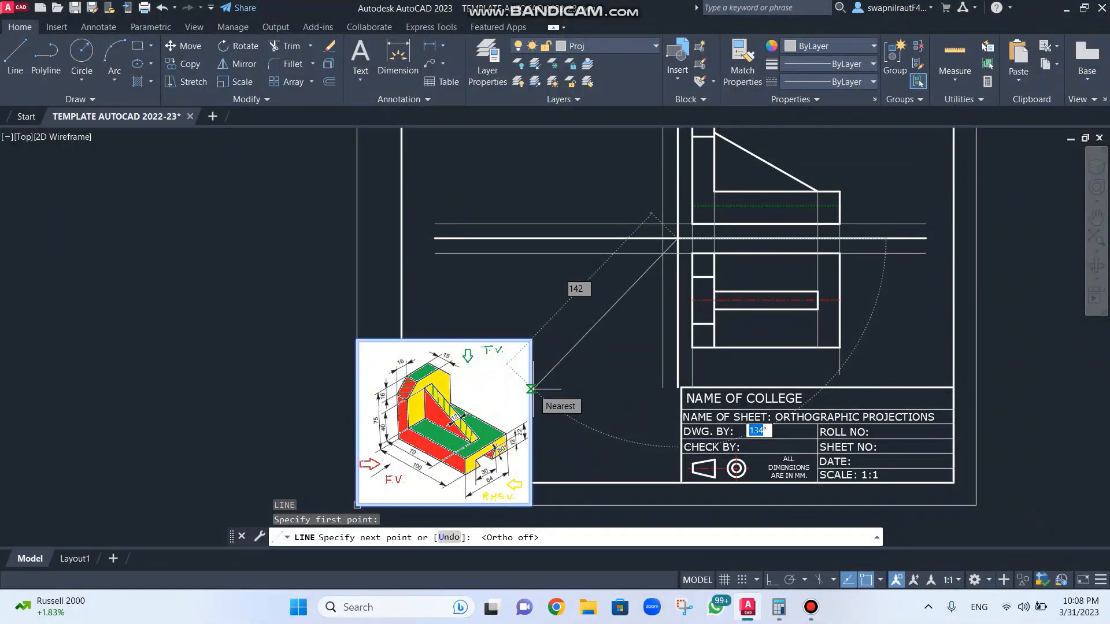
type("135")
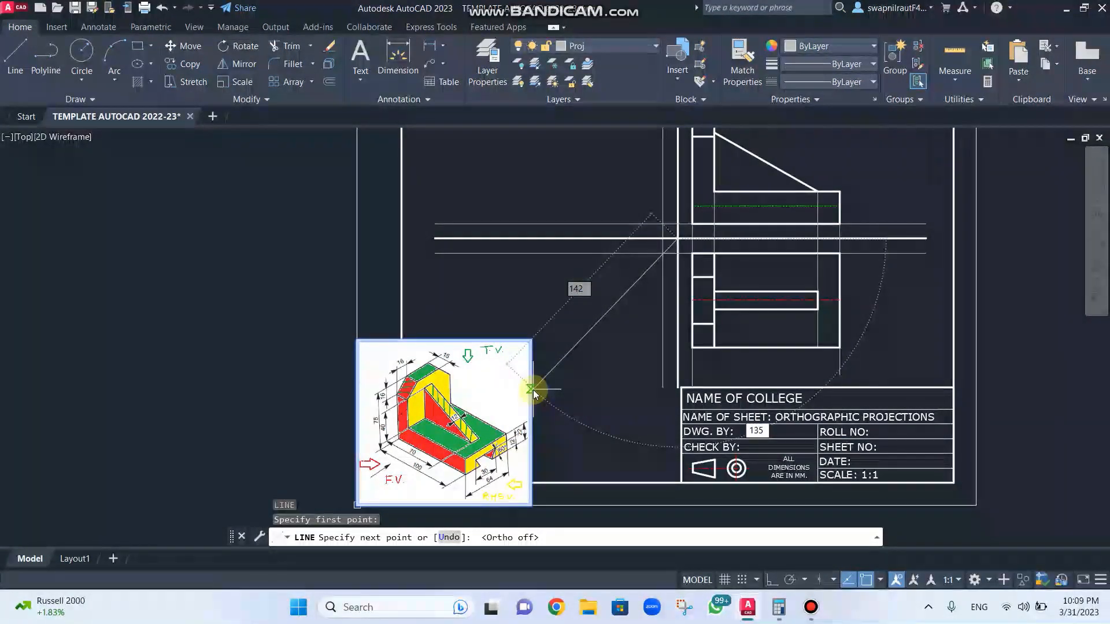
key("Return")
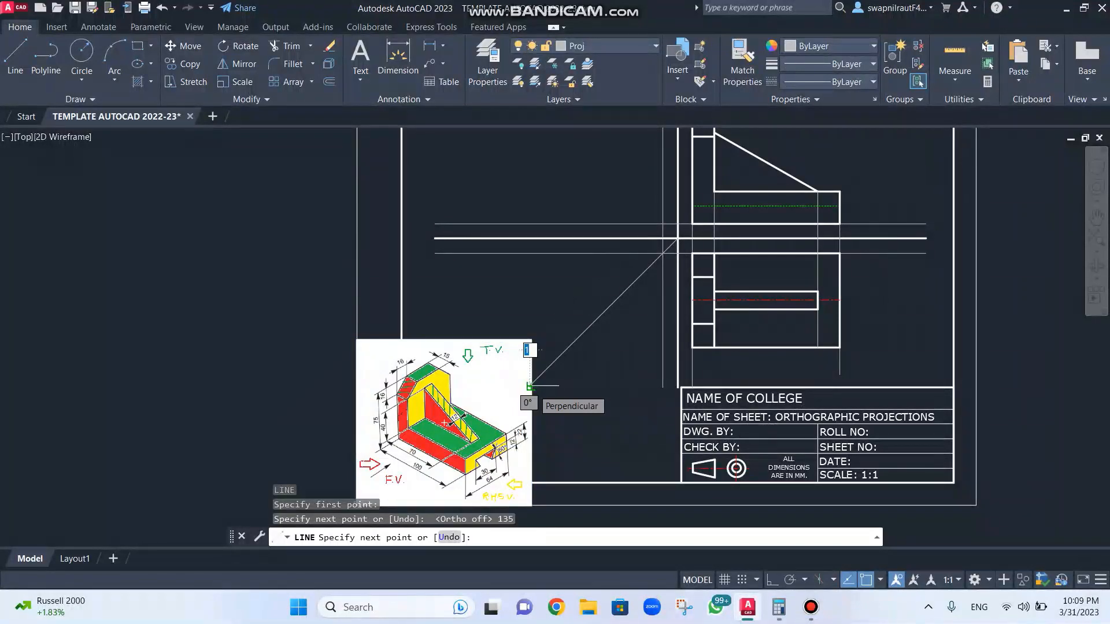
key("Escape")
Step: Draw a horizontal projection line leftward from the top-left corner of the front view's upright into the side view area, with Ortho on
scroll(653, 290, "up", 6)
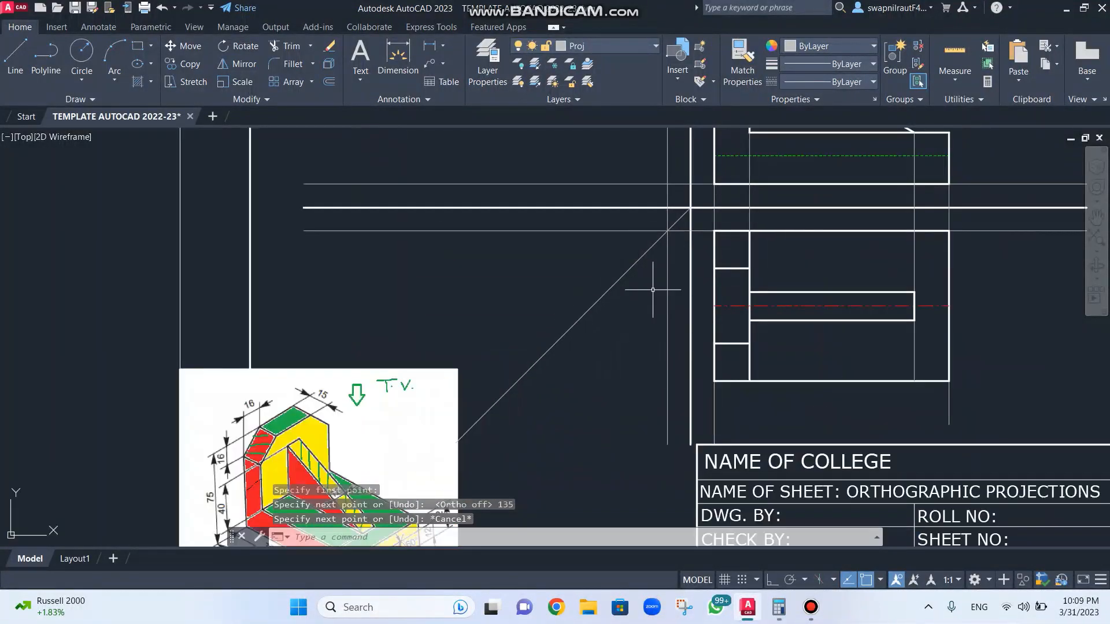
middle_click_drag(668, 228, 597, 369)
scroll(617, 287, "up", 5)
middle_click_drag(617, 287, 565, 473)
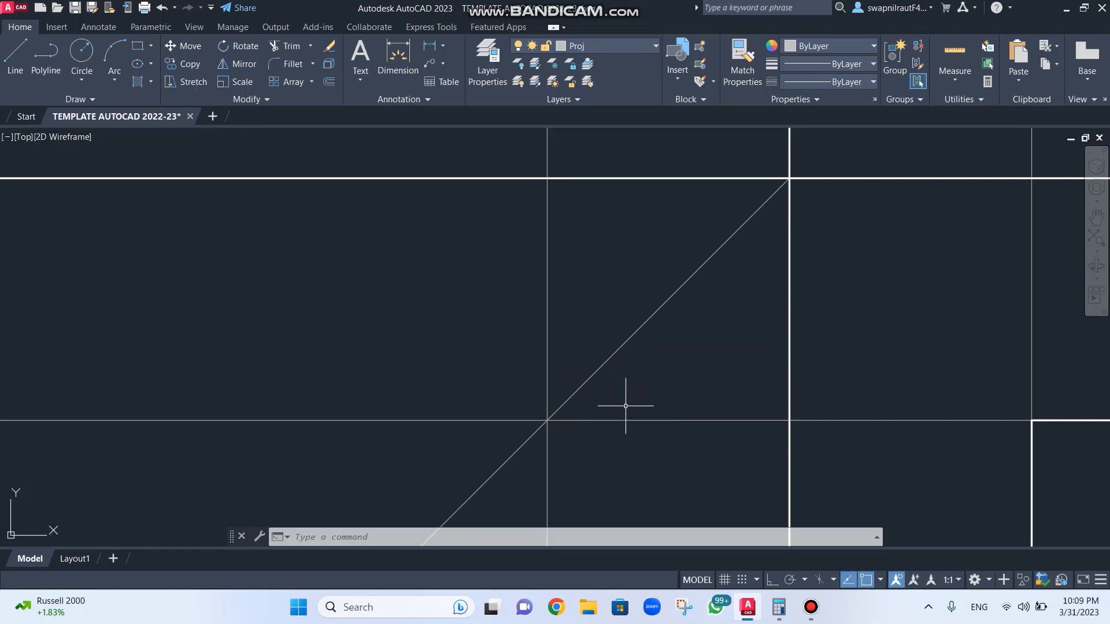
scroll(624, 405, "down", 6)
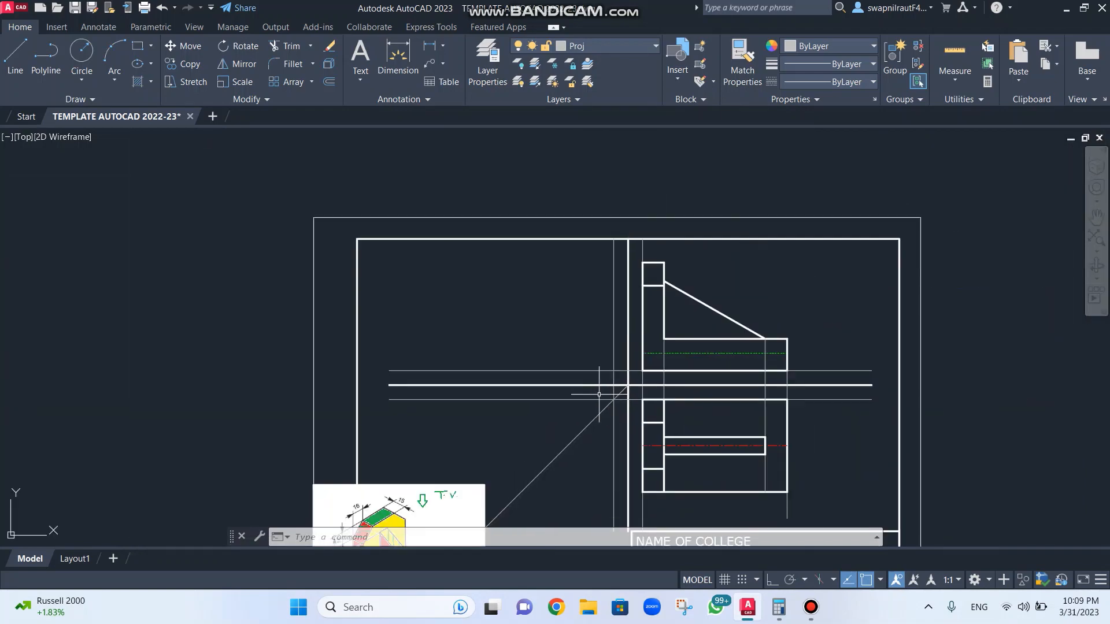
middle_click_drag(587, 398, 613, 359)
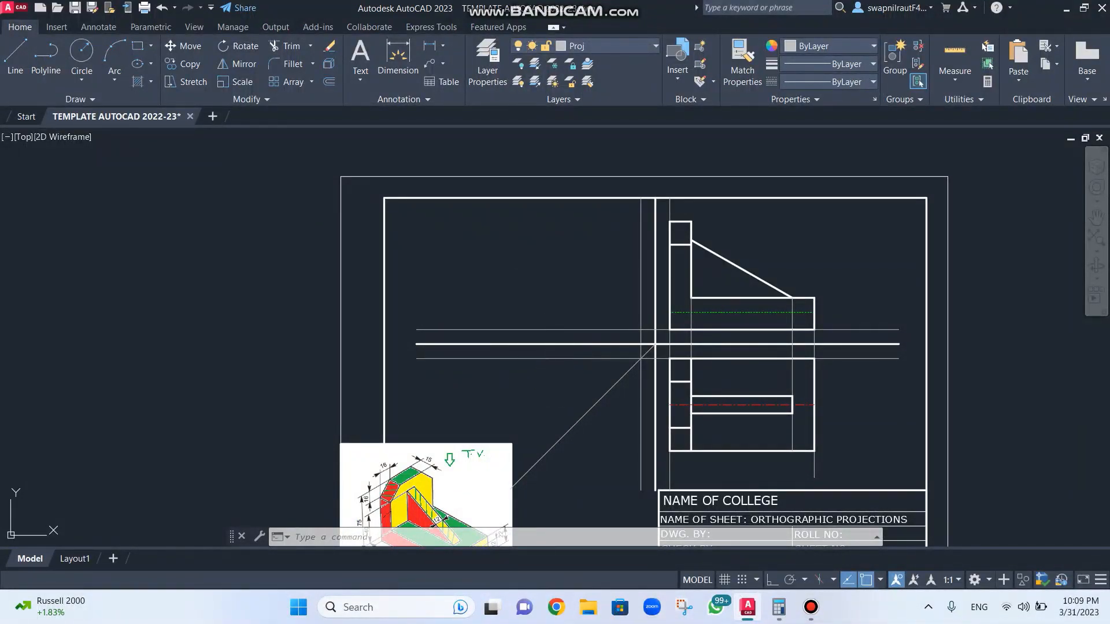
type("l")
key("Return")
left_click(669, 222)
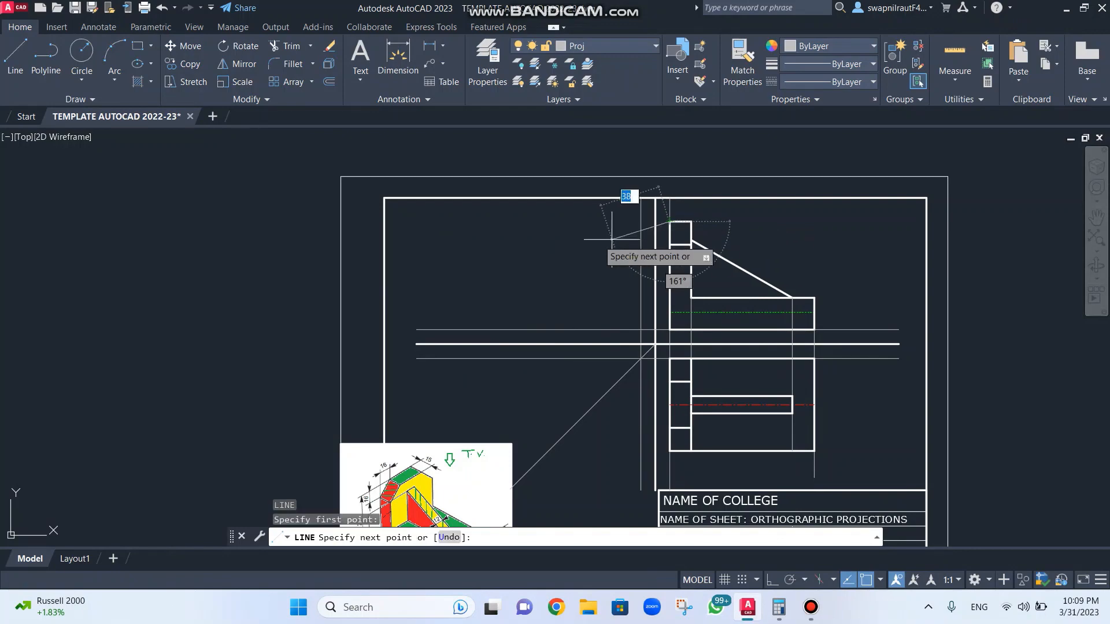
key("F8")
left_click(487, 228)
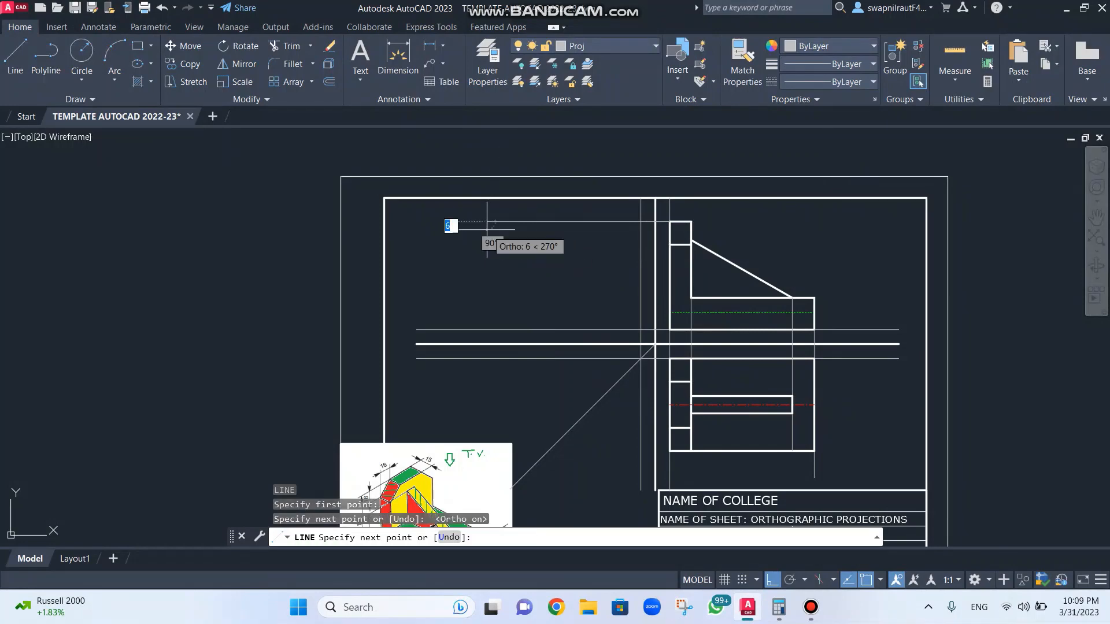
key("Escape")
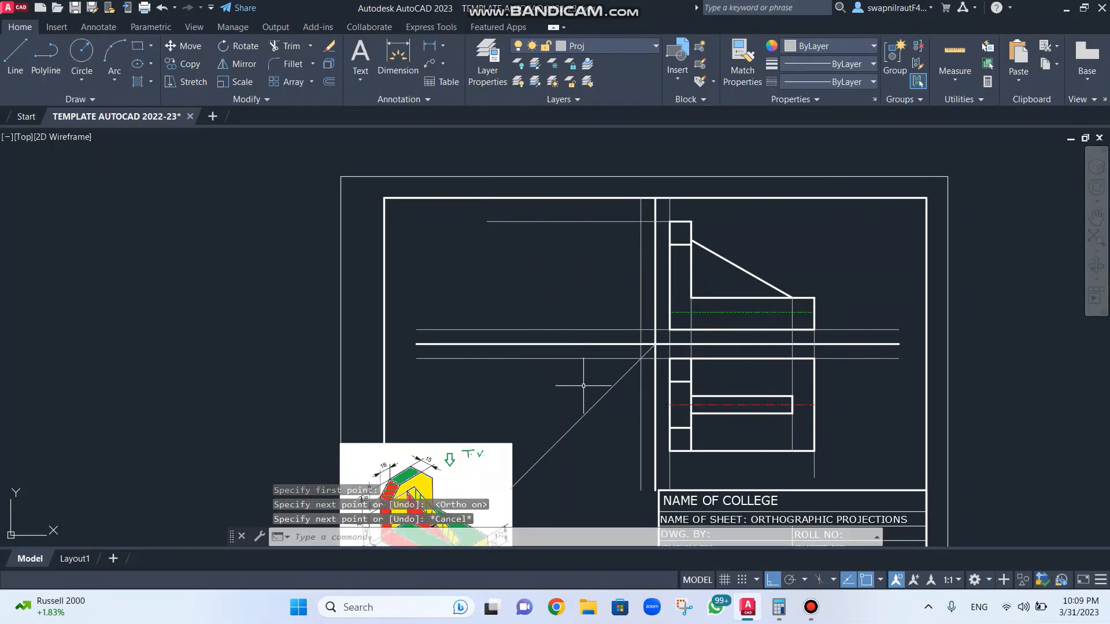
Step: Project the top view's lower-left corner horizontally to the slanted line and vertically up to the front view's uppermost projection line
key("Return")
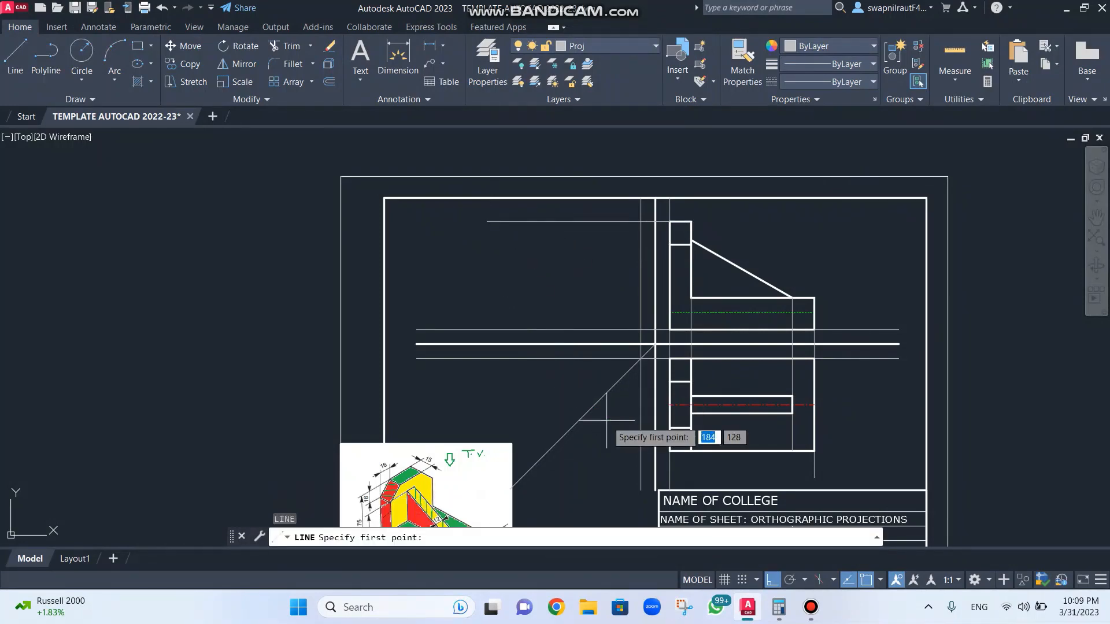
left_click(669, 450)
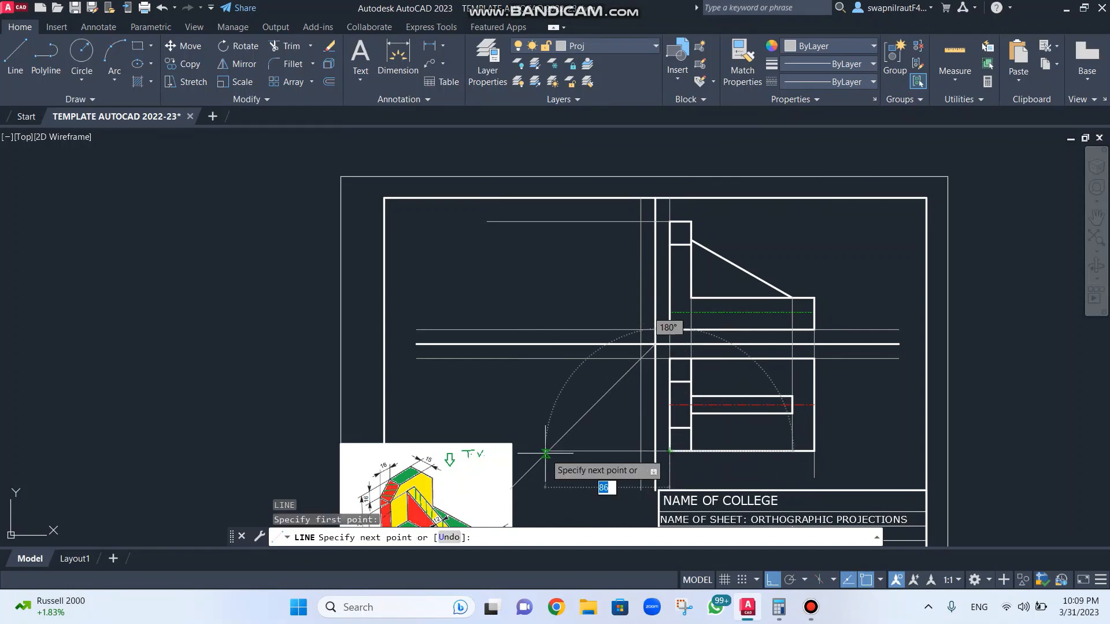
scroll(545, 454, "up", 3)
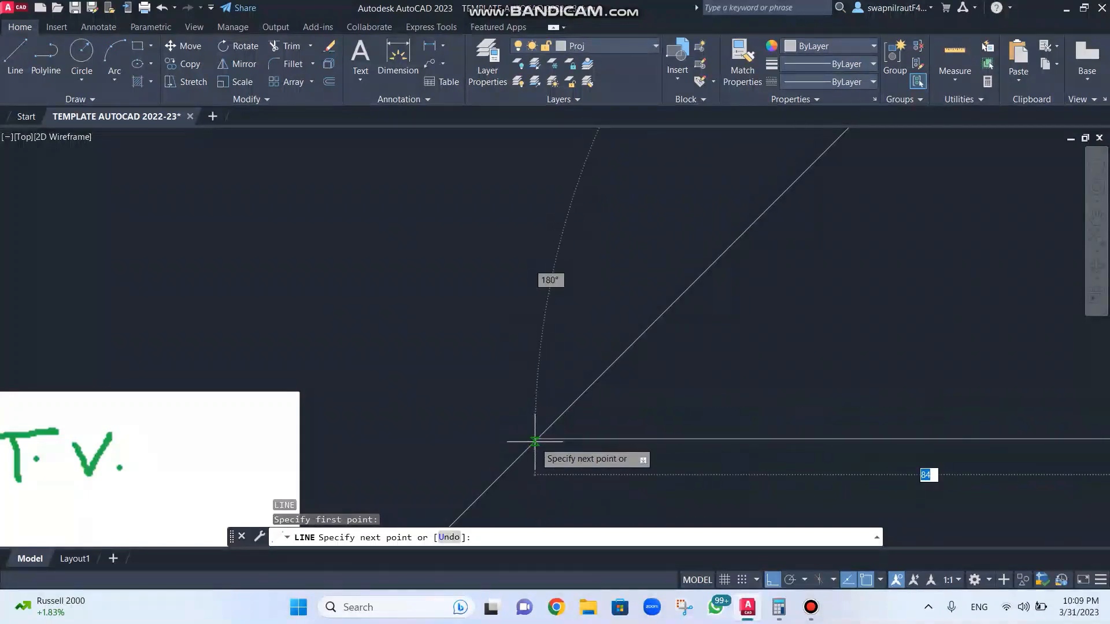
left_click(535, 441)
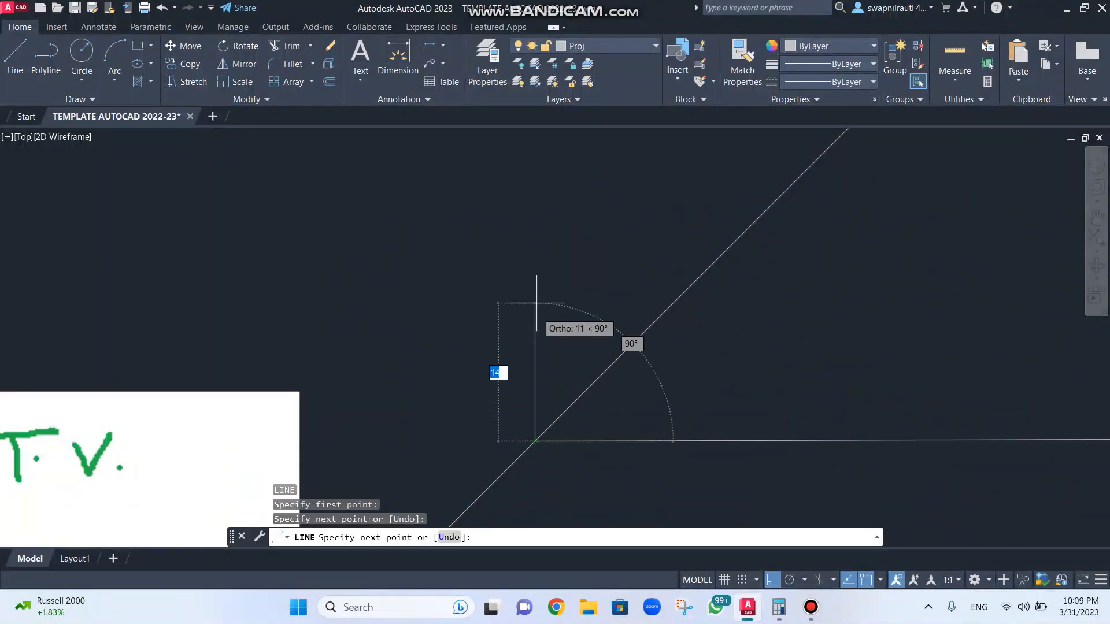
scroll(528, 203, "down", 5)
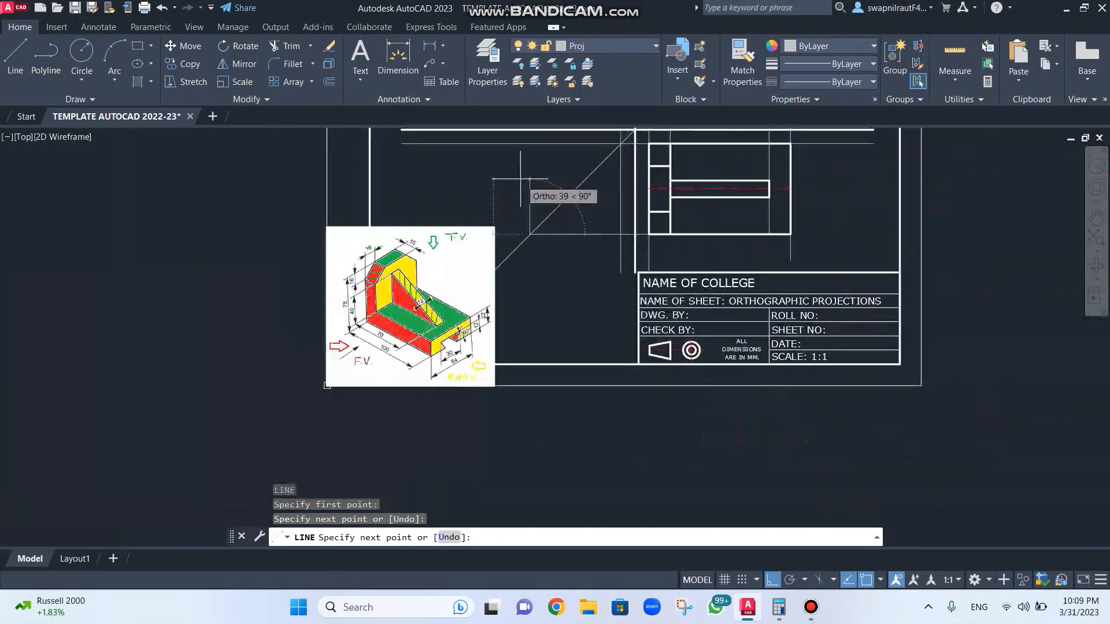
middle_click_drag(522, 183, 522, 342)
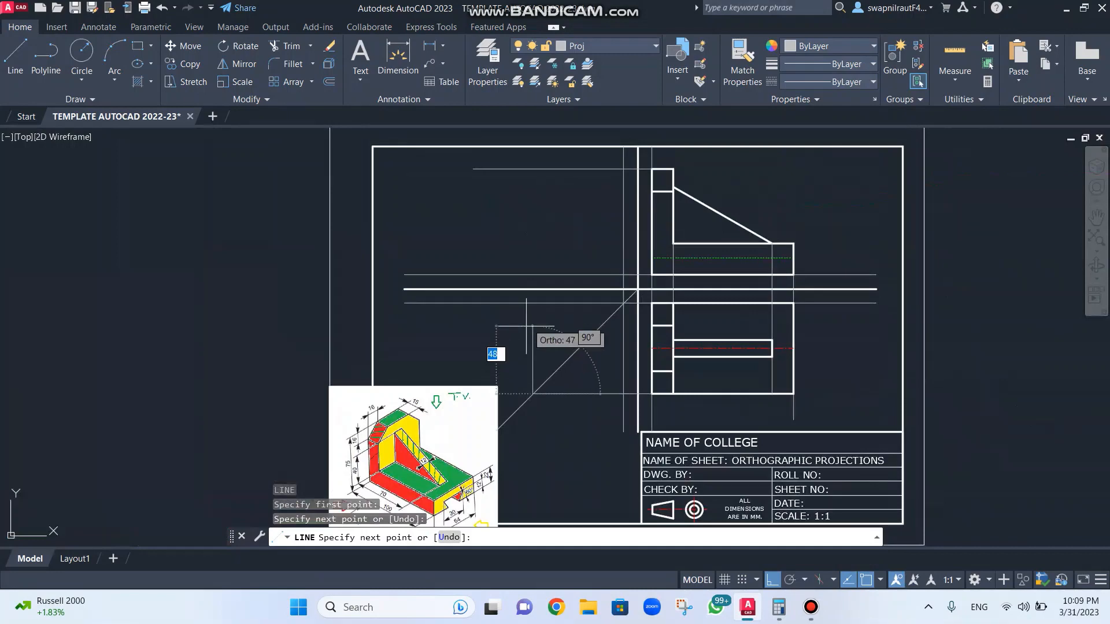
left_click(532, 169)
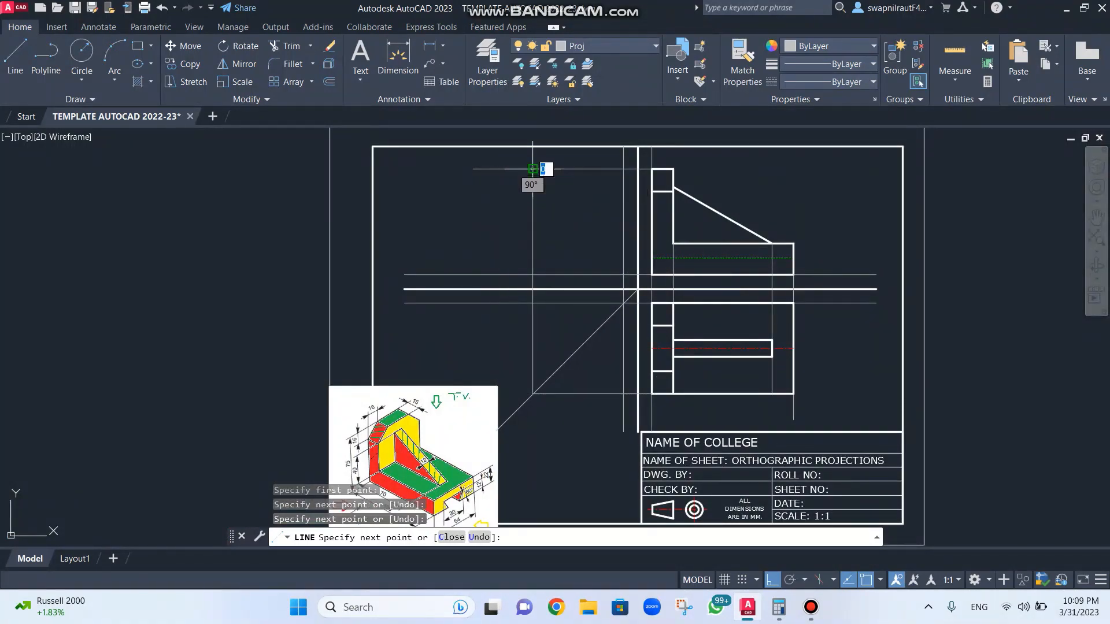
key("Escape")
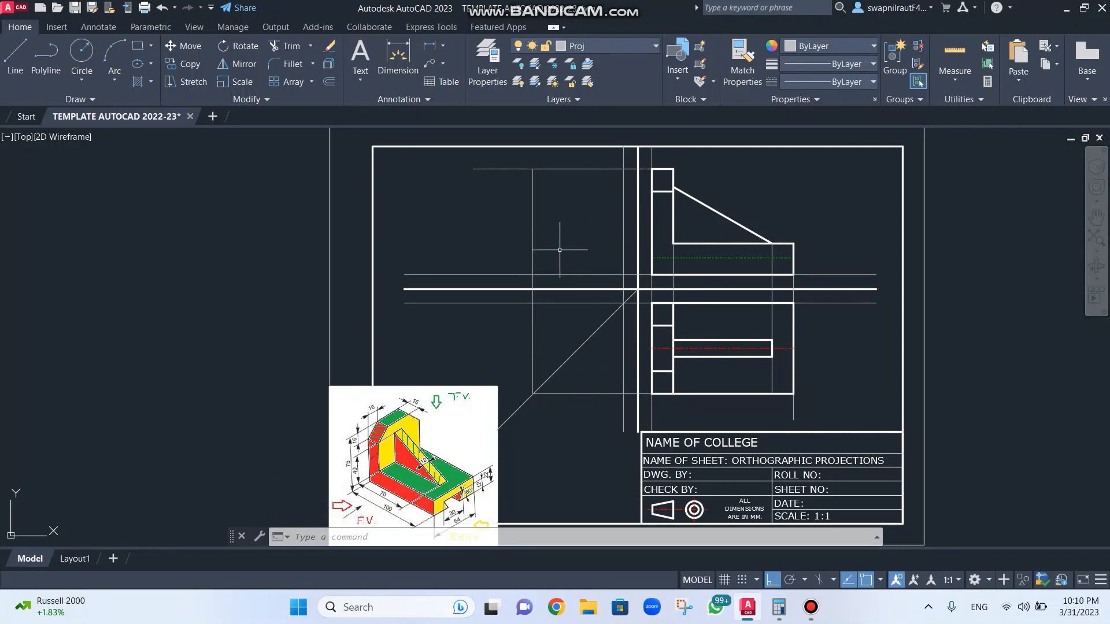
Step: Examine the reference picture's right-hand side view features and dimensions against the projected lines and drawn views
scroll(469, 351, "down", 4)
scroll(469, 351, "up", 6)
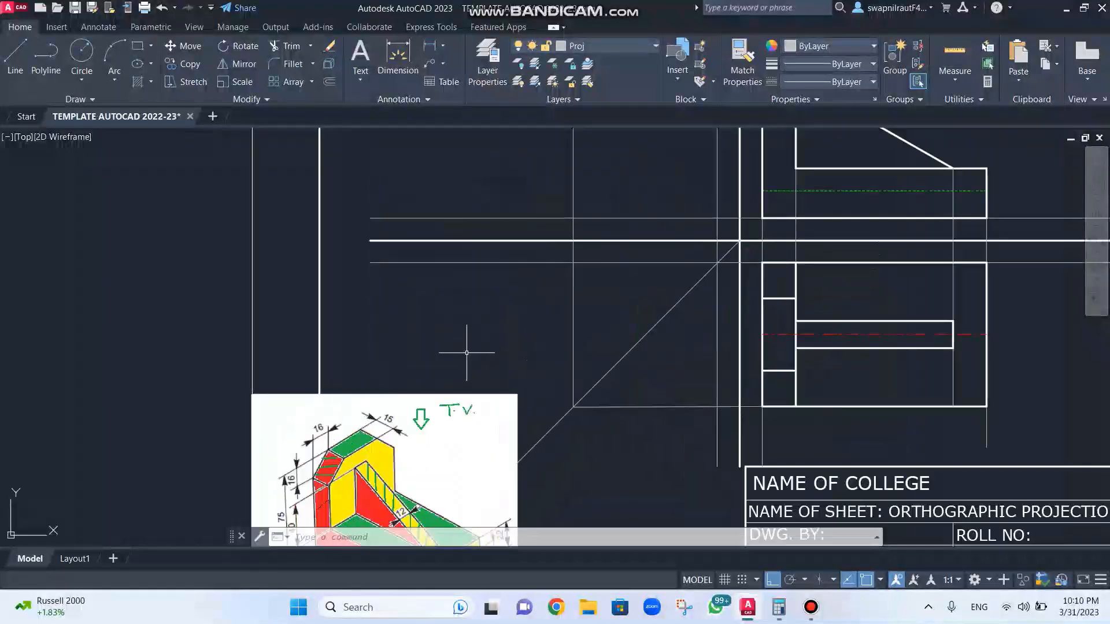
middle_click_drag(446, 365, 439, 196)
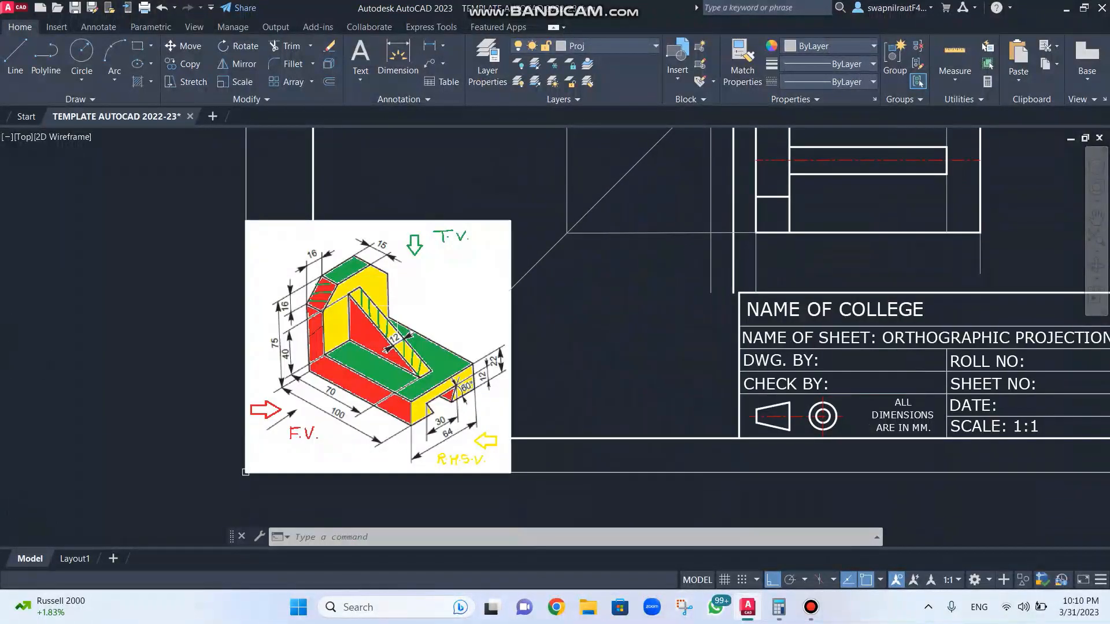
scroll(386, 350, "up", 2)
middle_click_drag(384, 333, 378, 292)
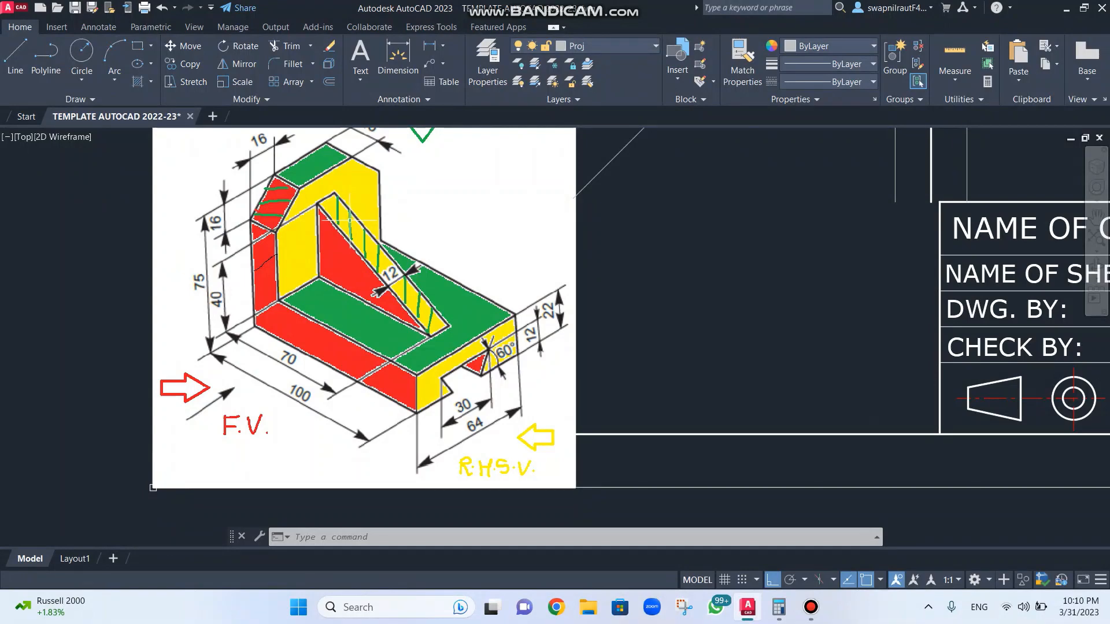
scroll(350, 221, "down", 2)
middle_click_drag(446, 254, 343, 465)
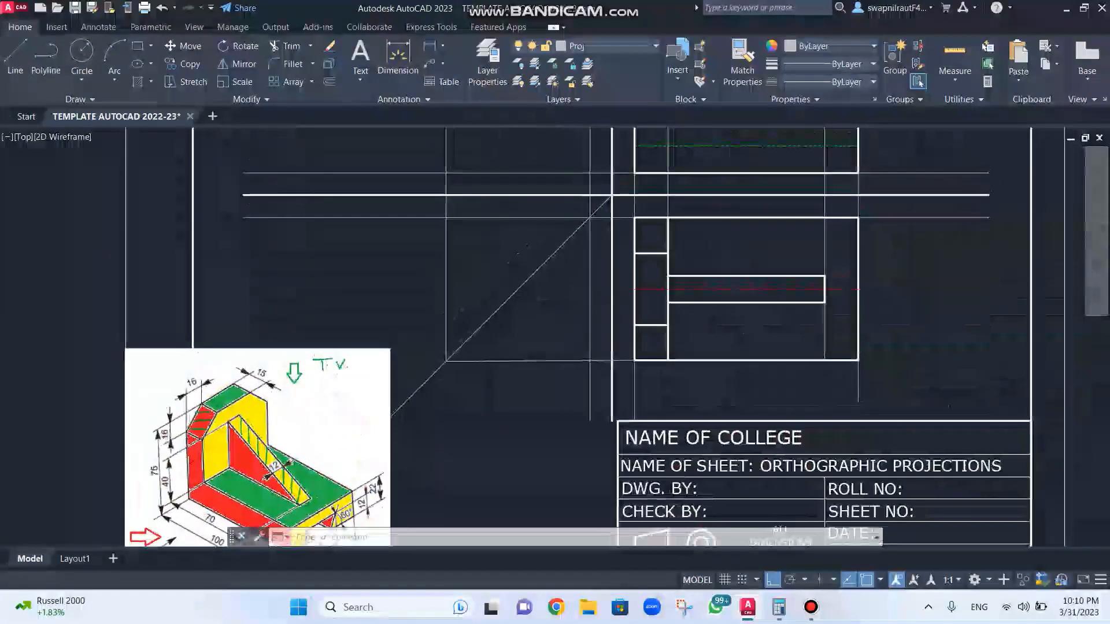
middle_click_drag(491, 277, 472, 444)
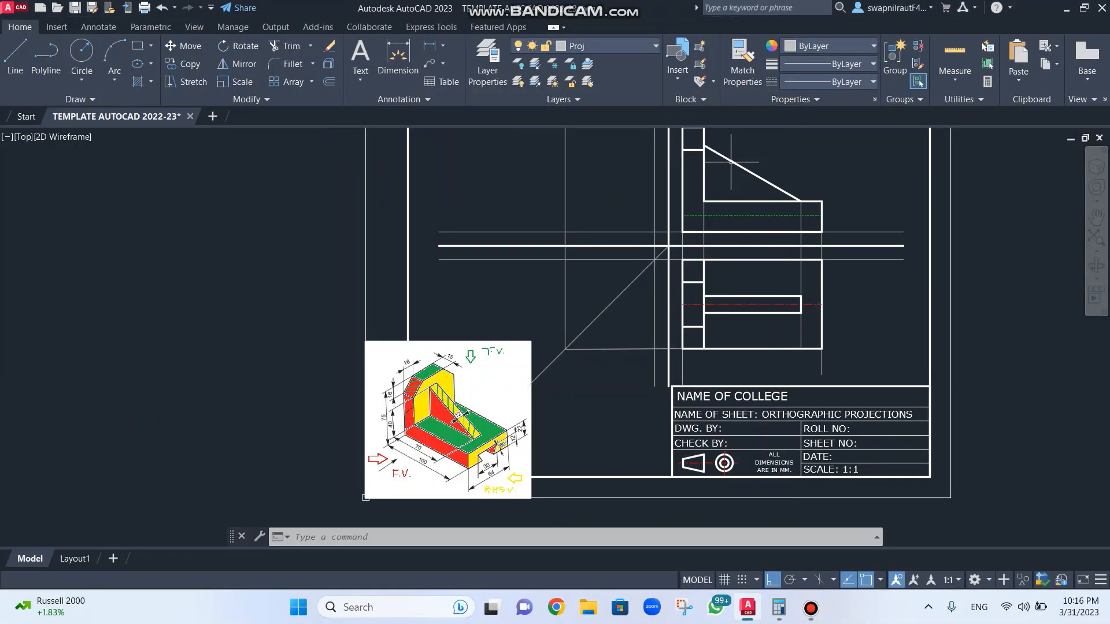
scroll(681, 219, "up", 2)
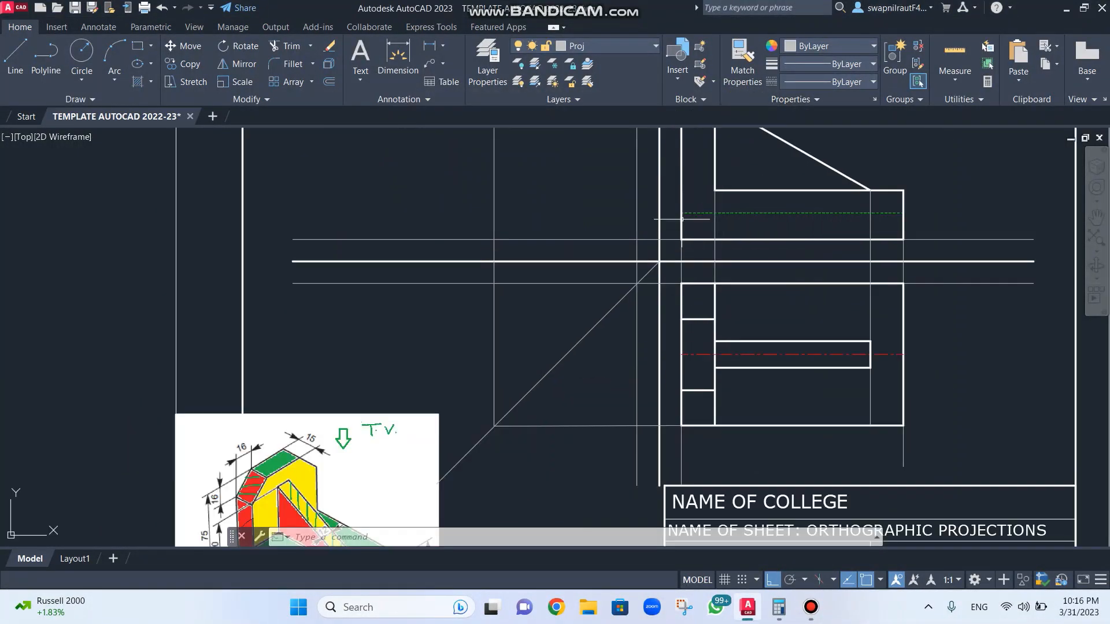
middle_click_drag(612, 246, 632, 97)
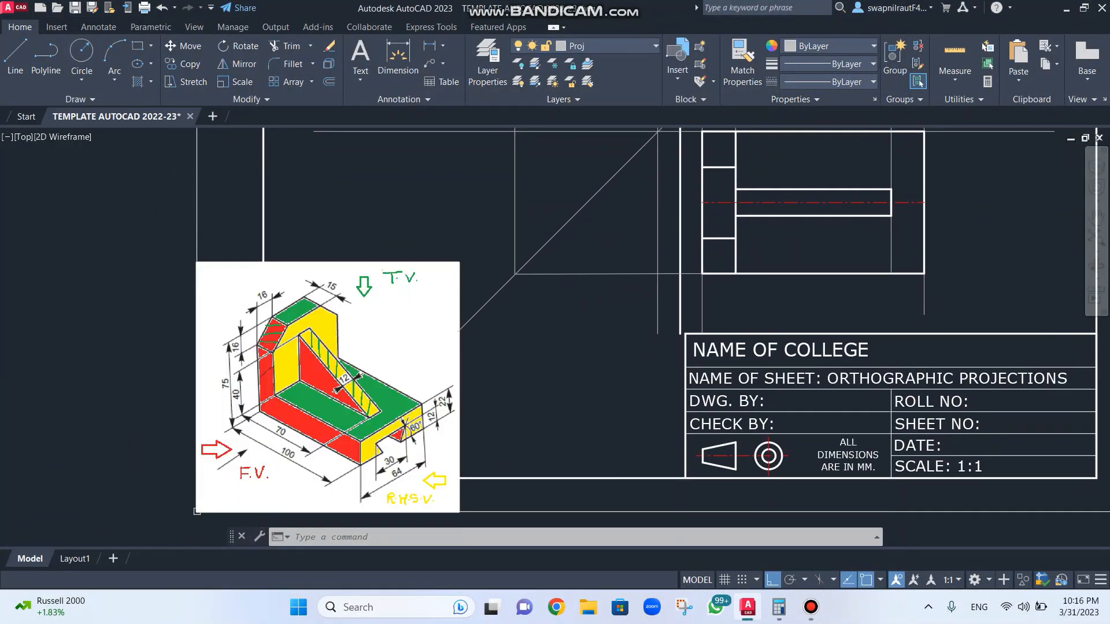
scroll(392, 362, "up", 4)
scroll(392, 322, "down", 2)
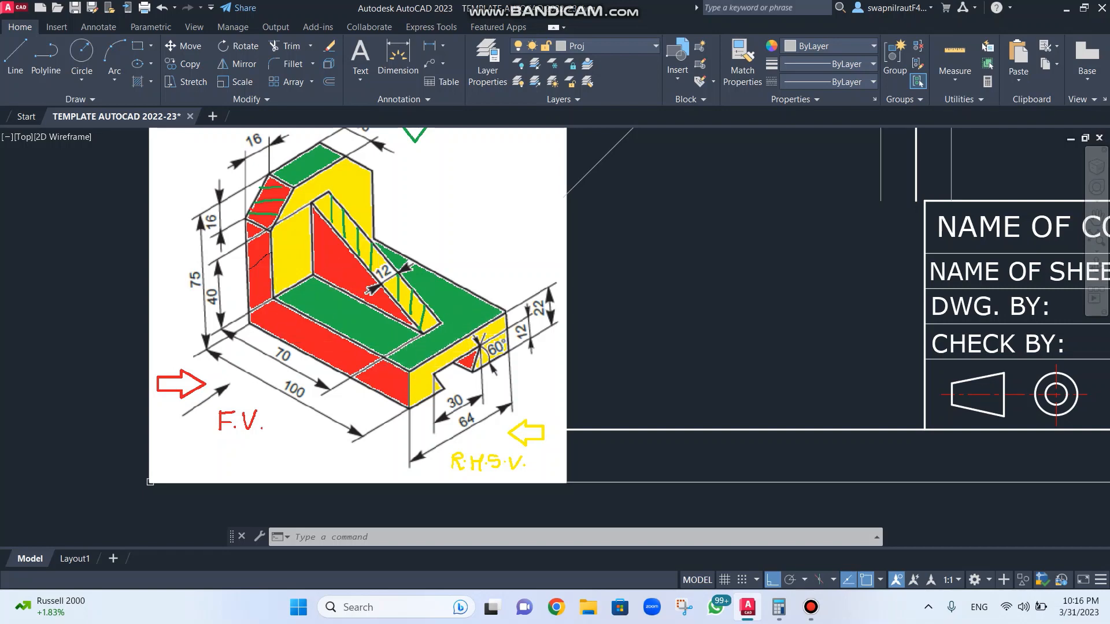
scroll(575, 250, "down", 3)
middle_click_drag(566, 268, 441, 446)
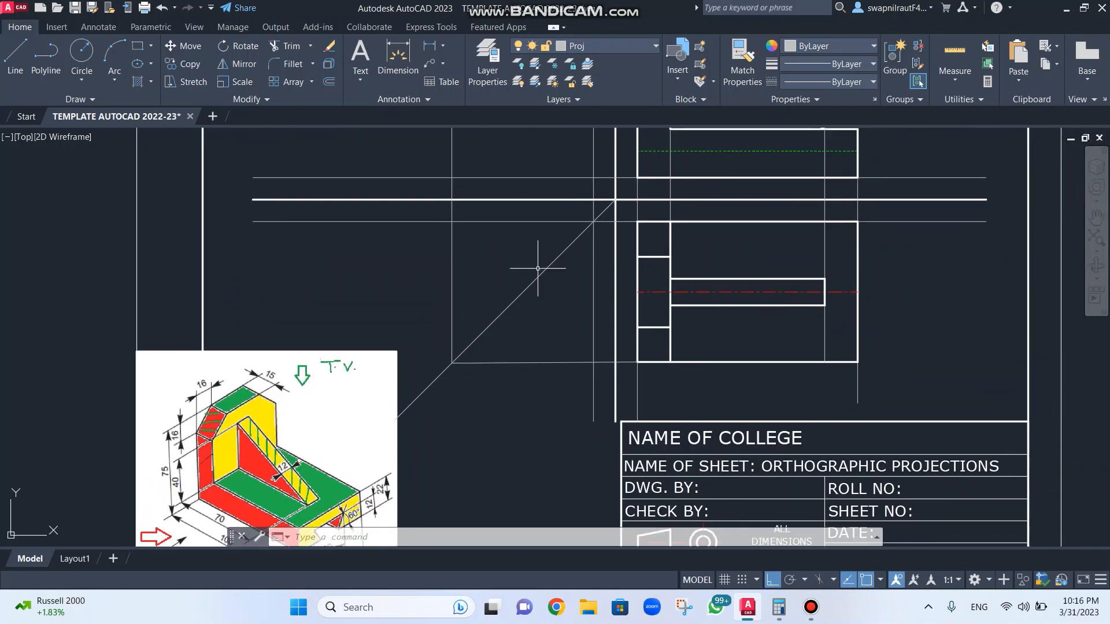
Step: Draw a horizontal projection line from the front view's inner corner between base and upright leftward to the side view's vertical projection line
middle_click_drag(537, 268, 508, 436)
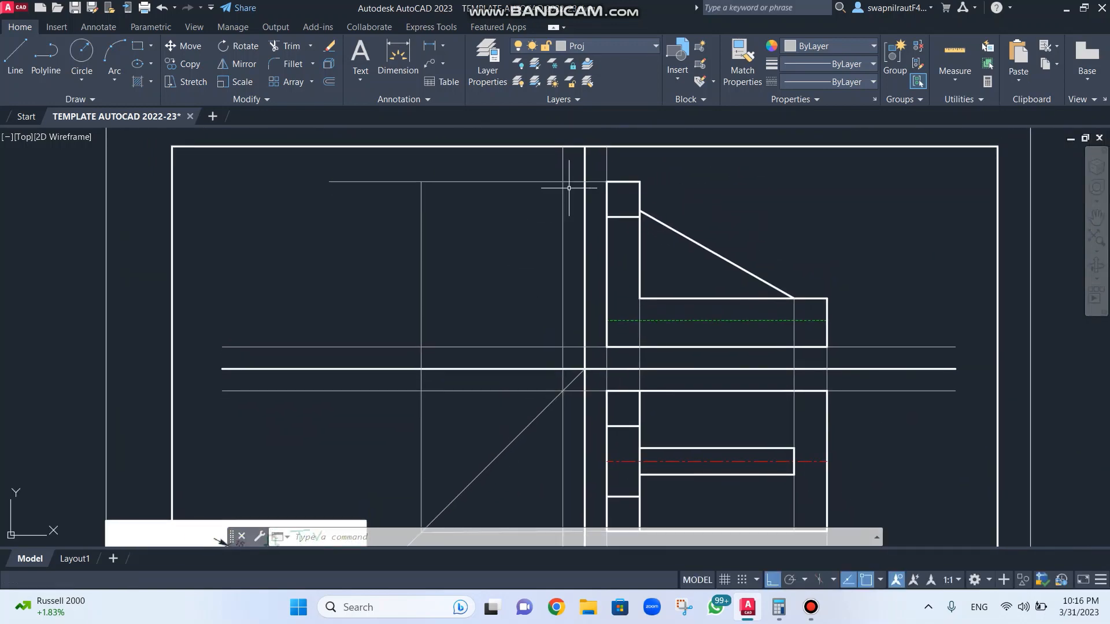
type("l")
key("Return")
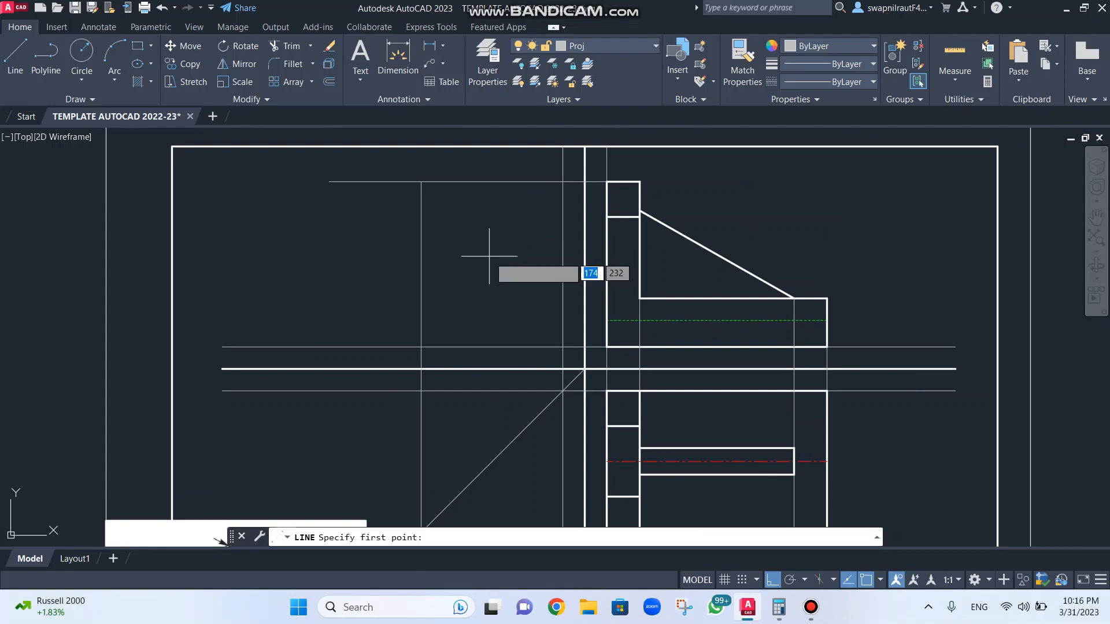
left_click(639, 299)
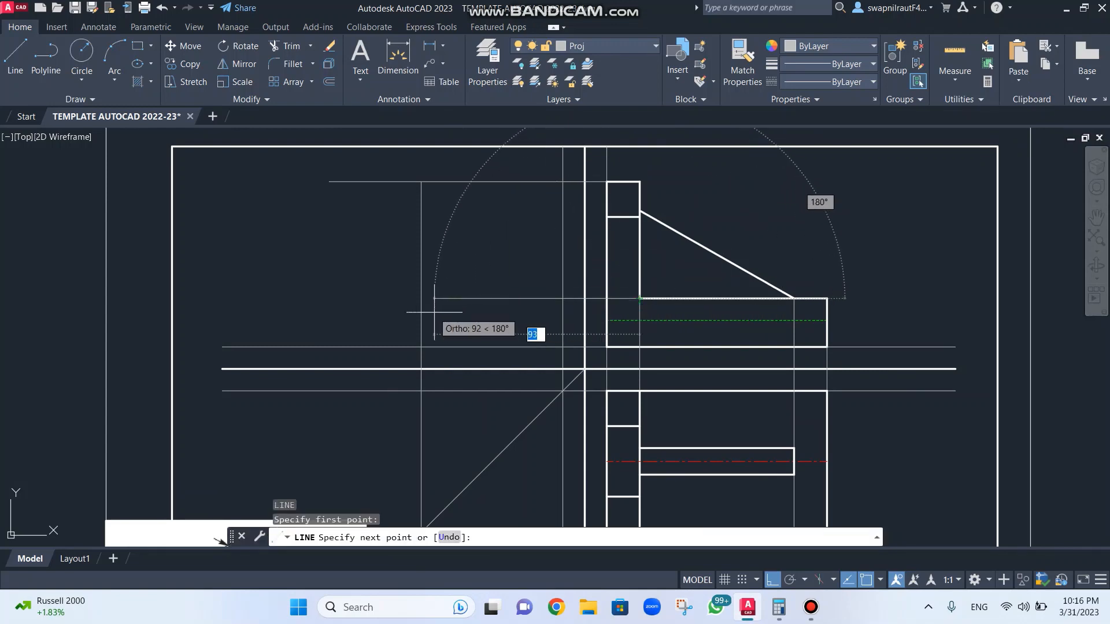
left_click(422, 299)
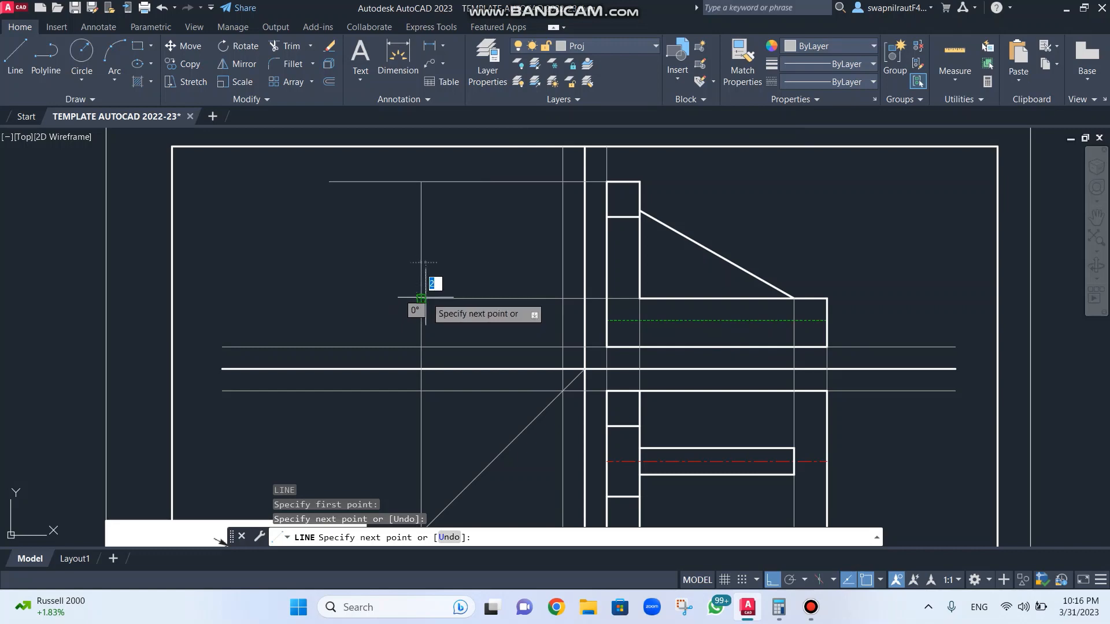
key("Escape")
Step: Project the left end of the front view's short horizontal line on the upright about 84 mm leftward to the vertical projection line
type("l")
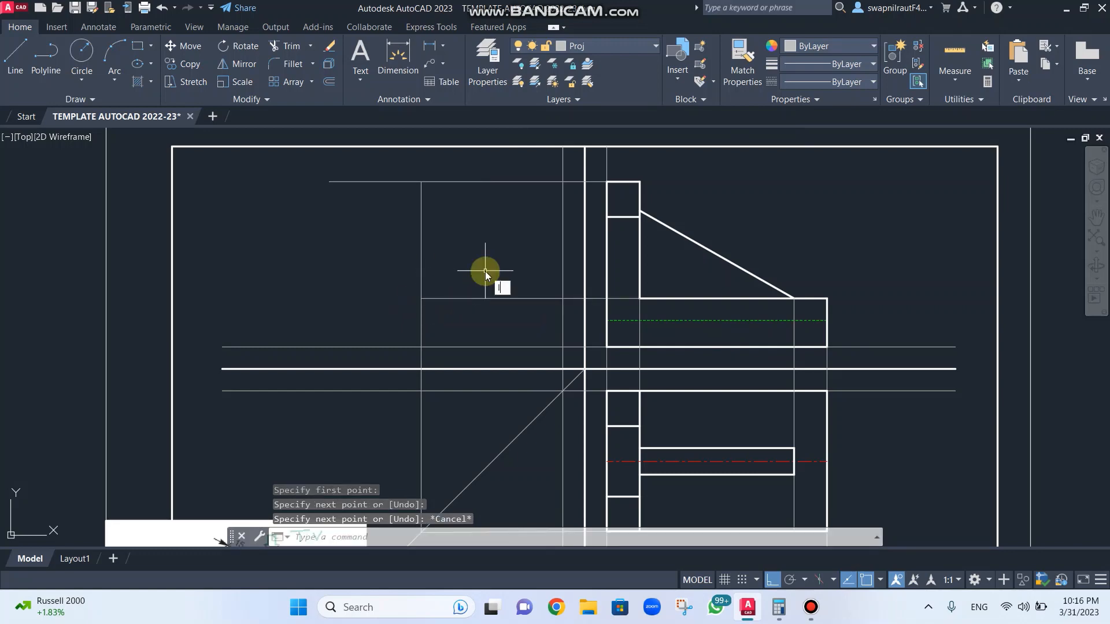
key("Return")
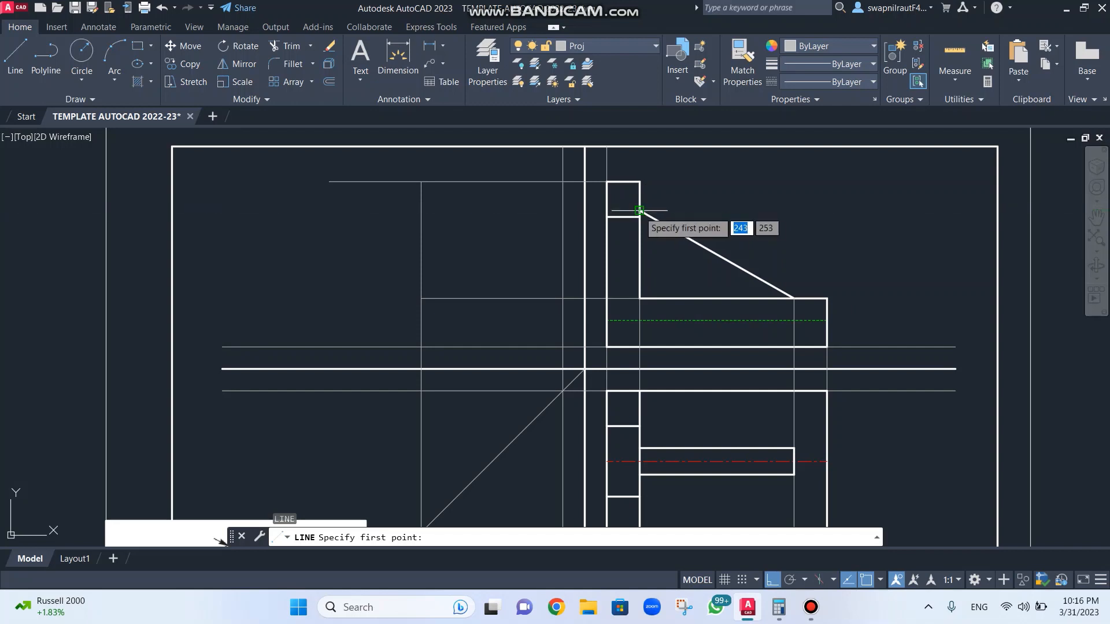
left_click(607, 217)
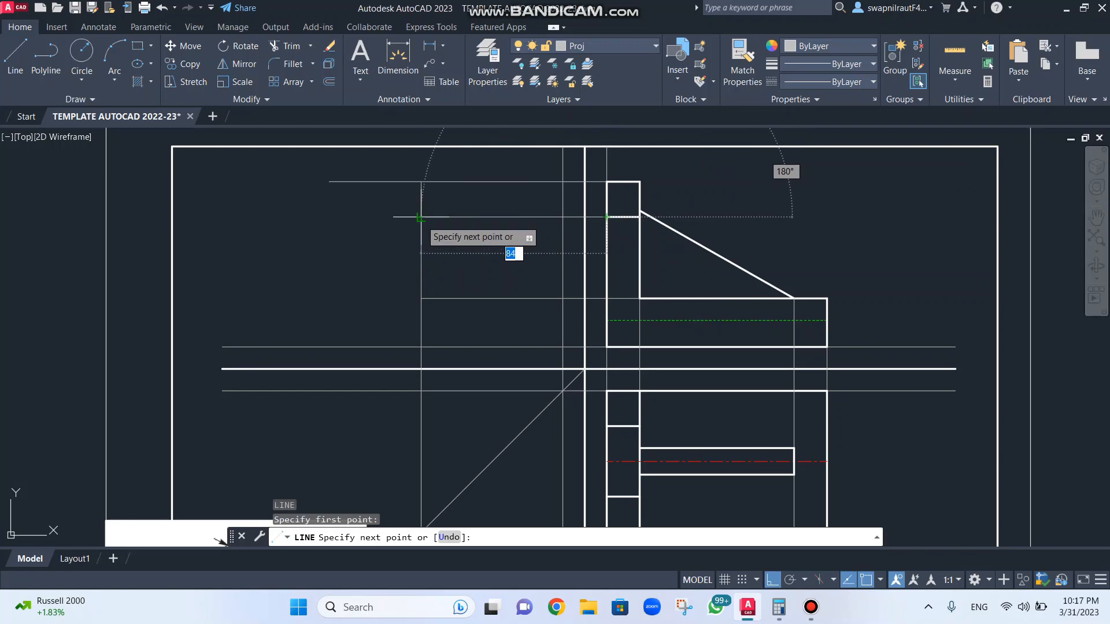
key("Escape")
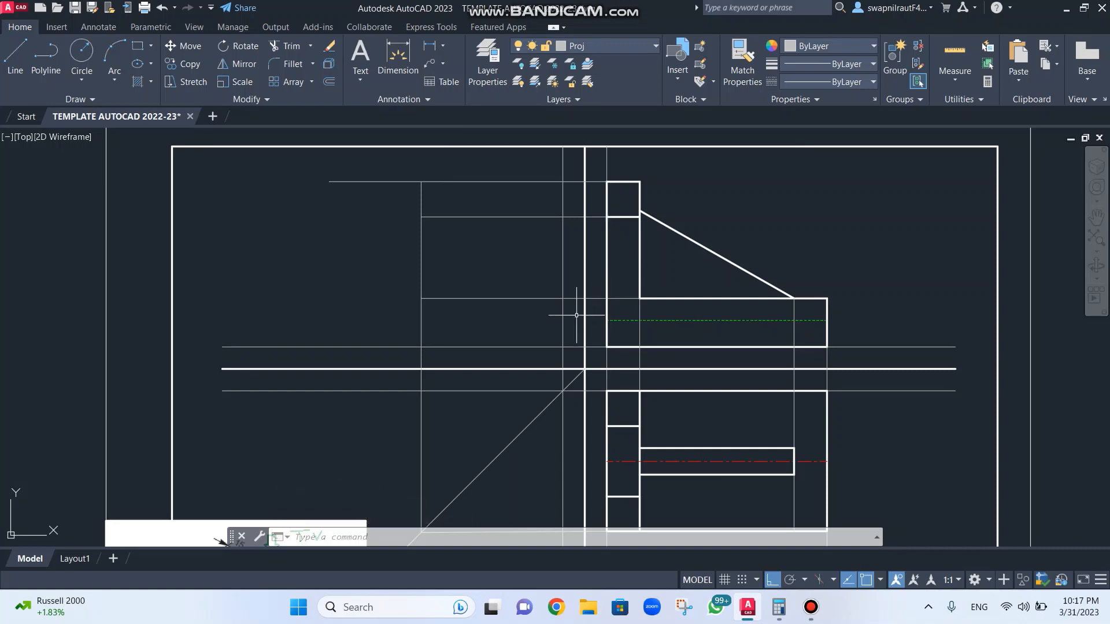
Step: Stretch the left end of the top view's red centre line leftward past the slanted projection line
scroll(470, 272, "down", 4)
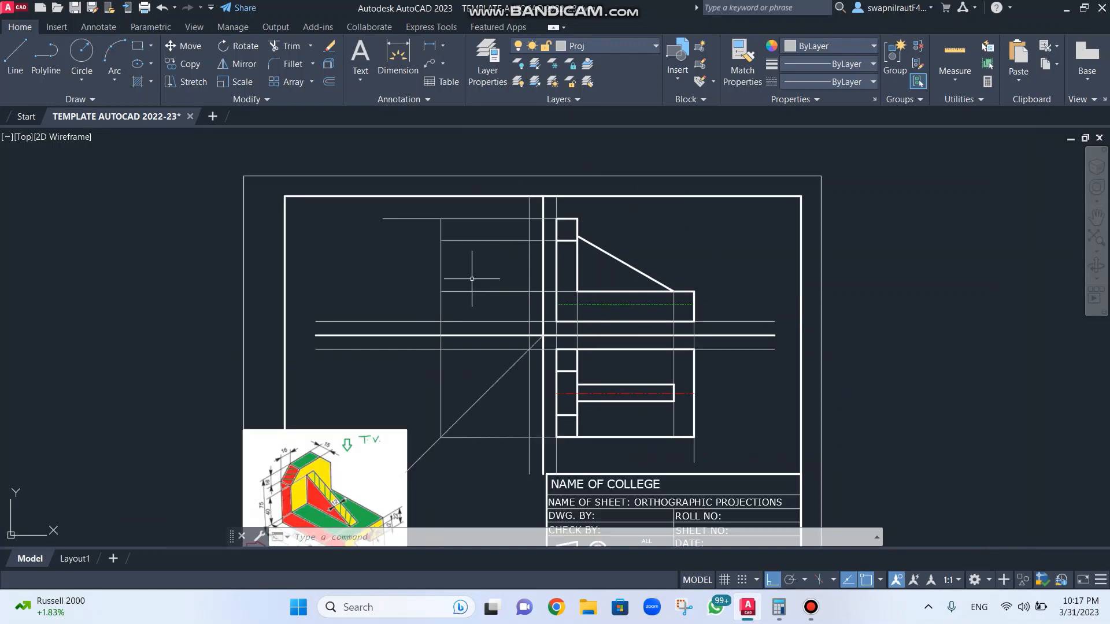
scroll(405, 339, "up", 4)
scroll(392, 288, "down", 3)
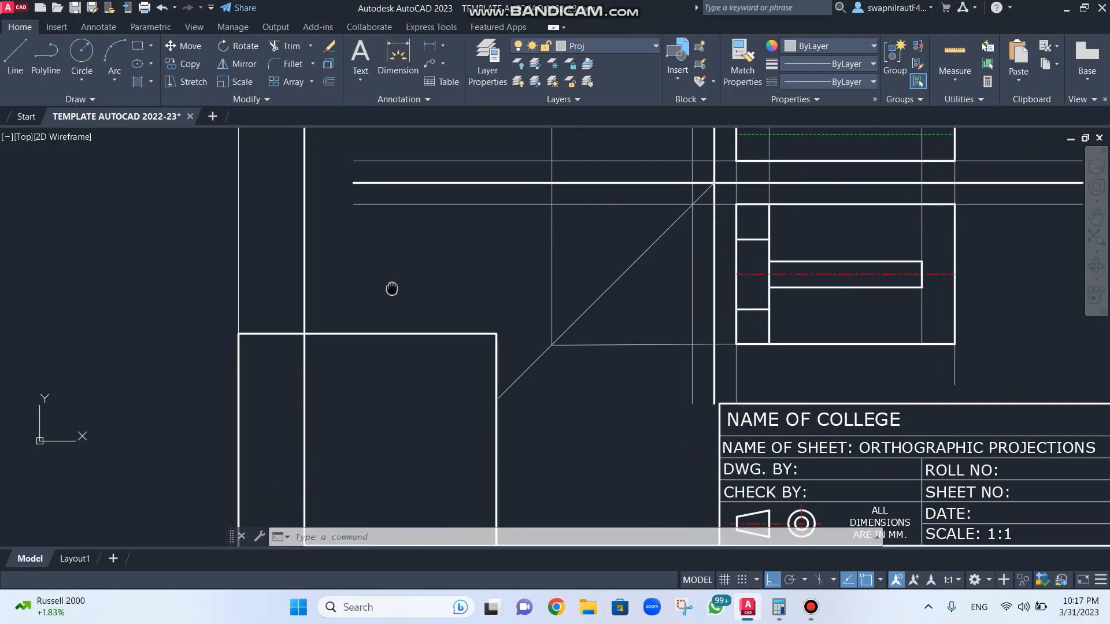
scroll(393, 283, "up", 5)
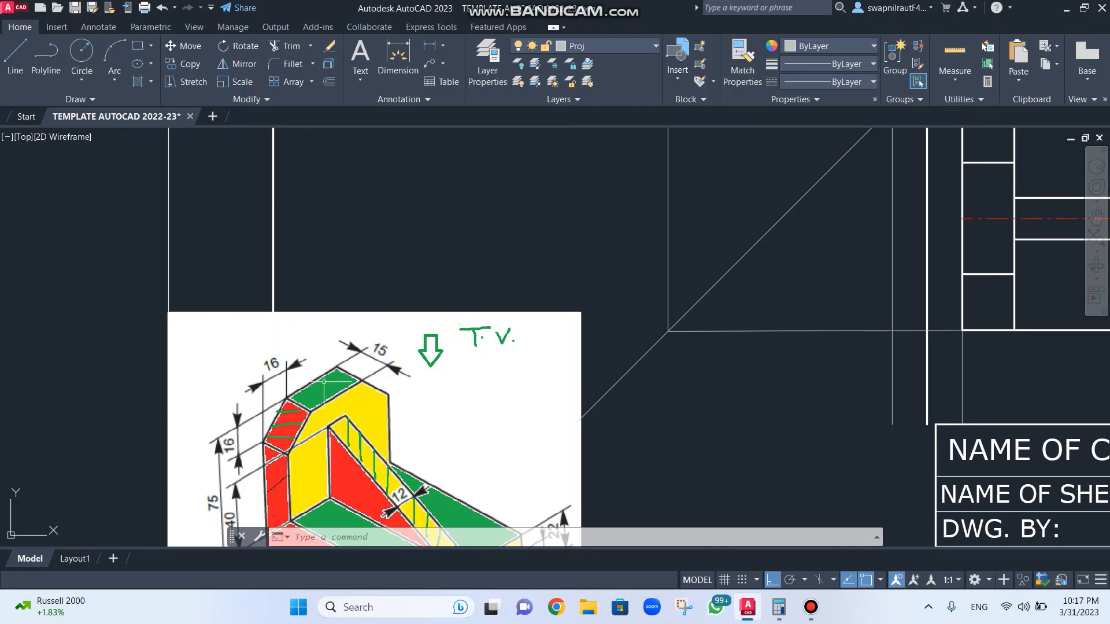
scroll(573, 293, "down", 2)
mouse_move(633, 255)
middle_mouse_down()
mouse_move(577, 335)
mouse_move(454, 416)
middle_mouse_up()
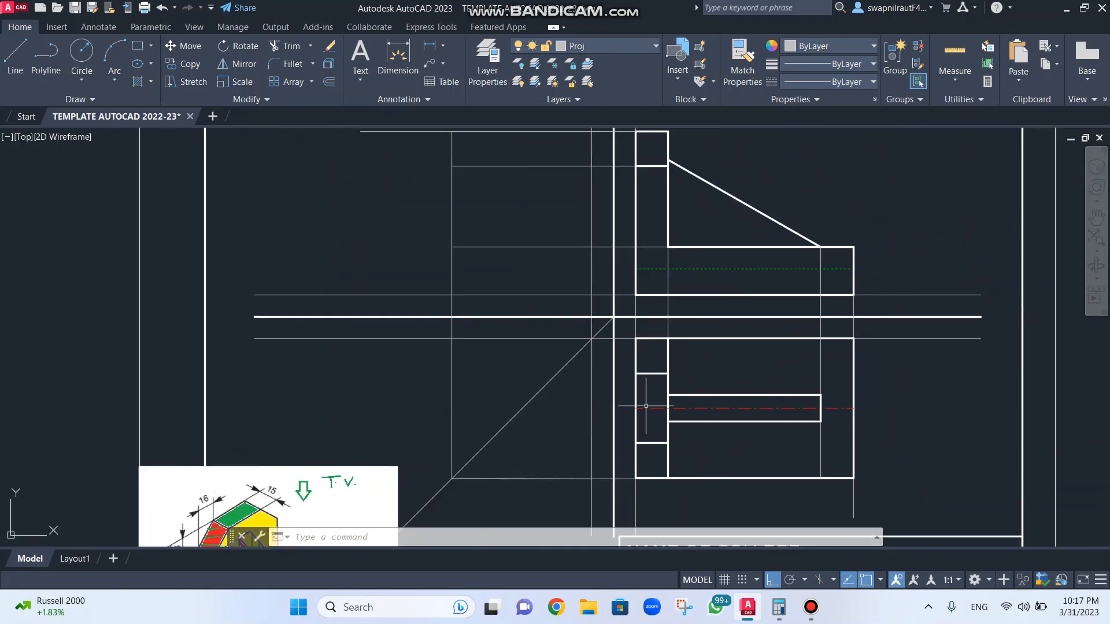
left_click(638, 408)
left_click(636, 408)
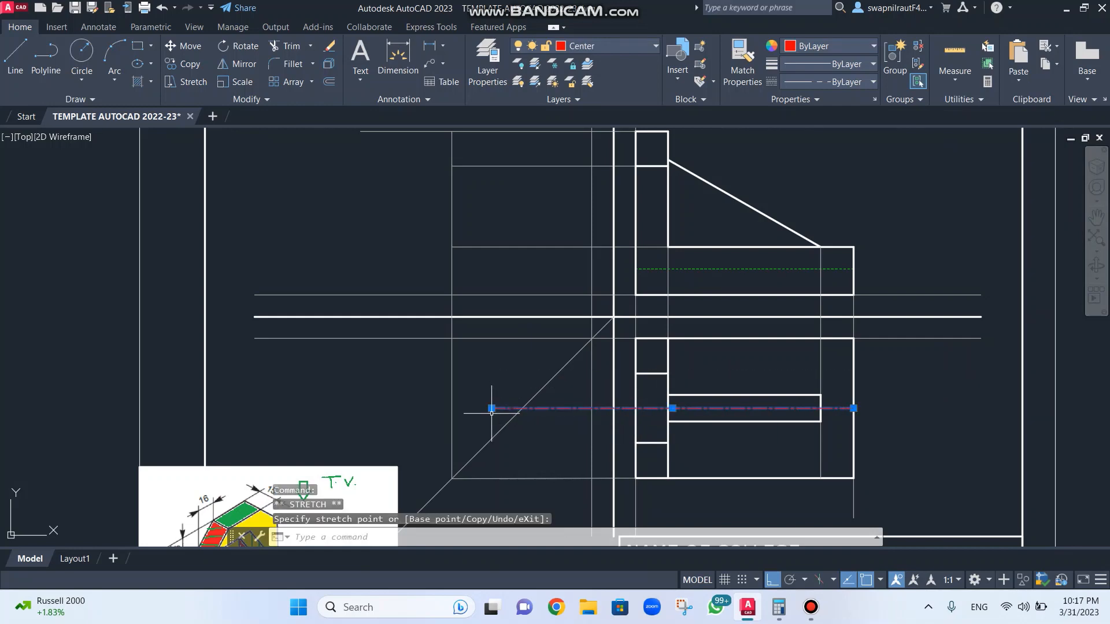
left_click(491, 408)
key("Escape")
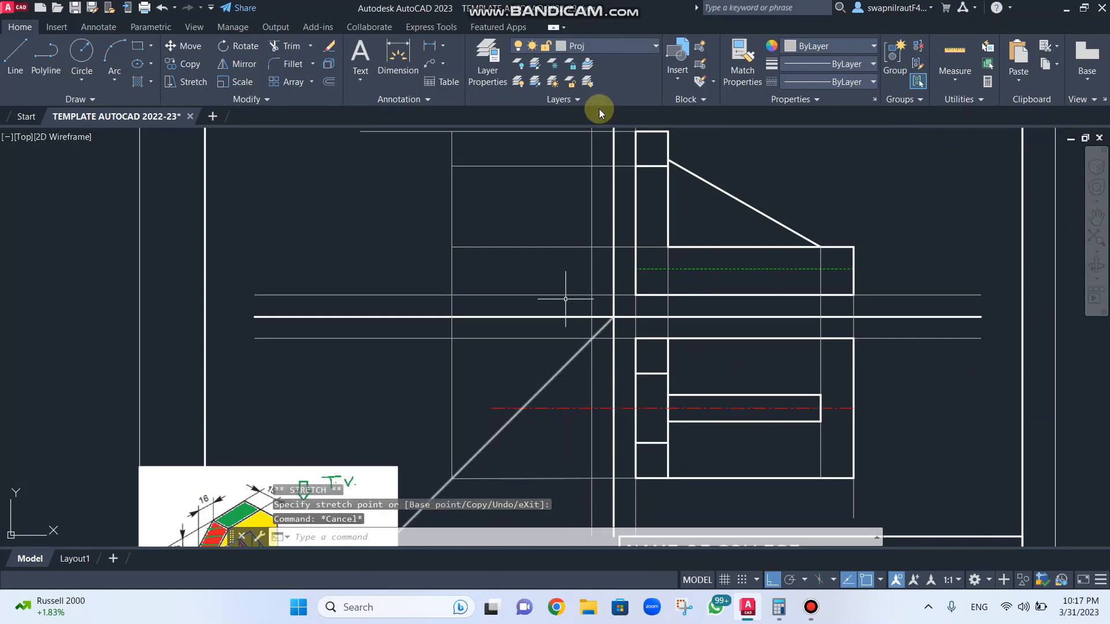
Step: On the Center layer, draw a vertical line from the centre line's crossing with the slanted line up to the uppermost projection line
left_click(617, 42)
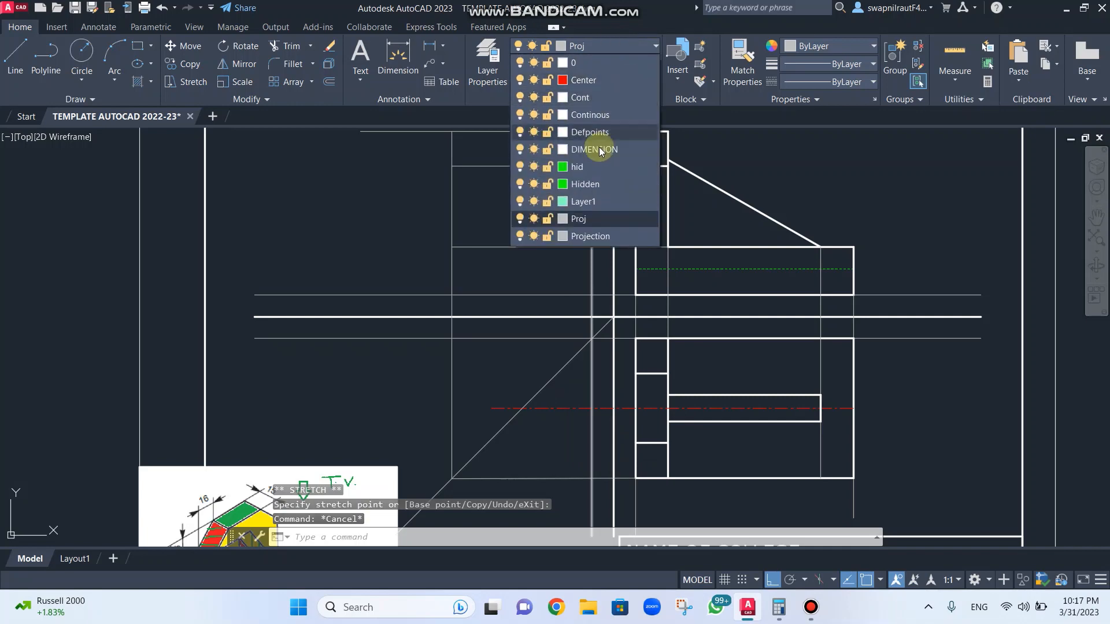
left_click(604, 84)
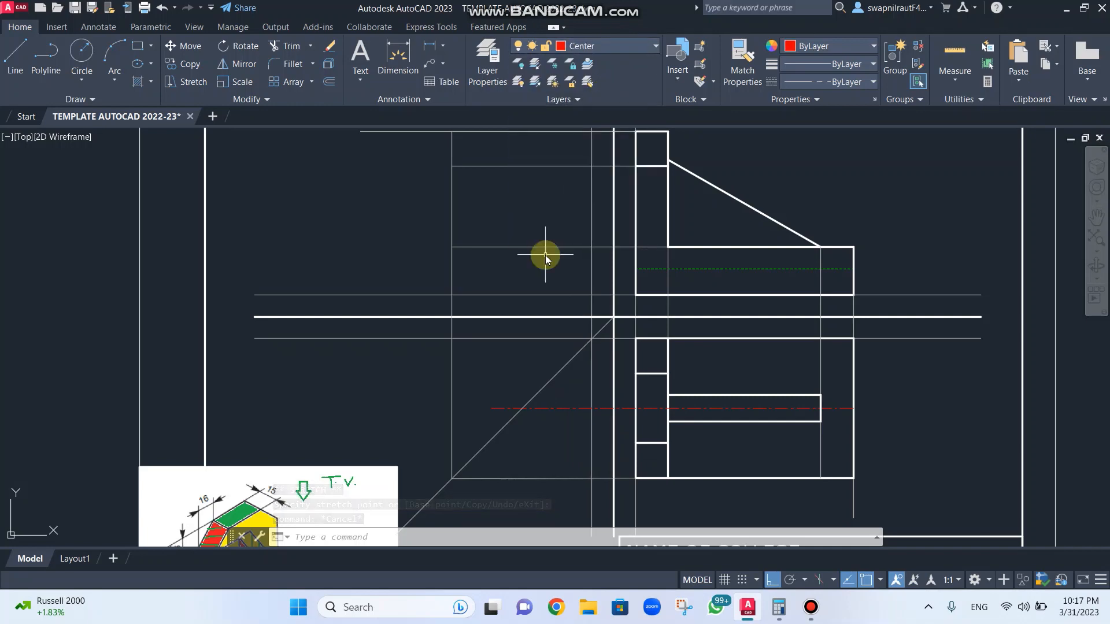
key("l")
key("Return")
left_click(522, 408)
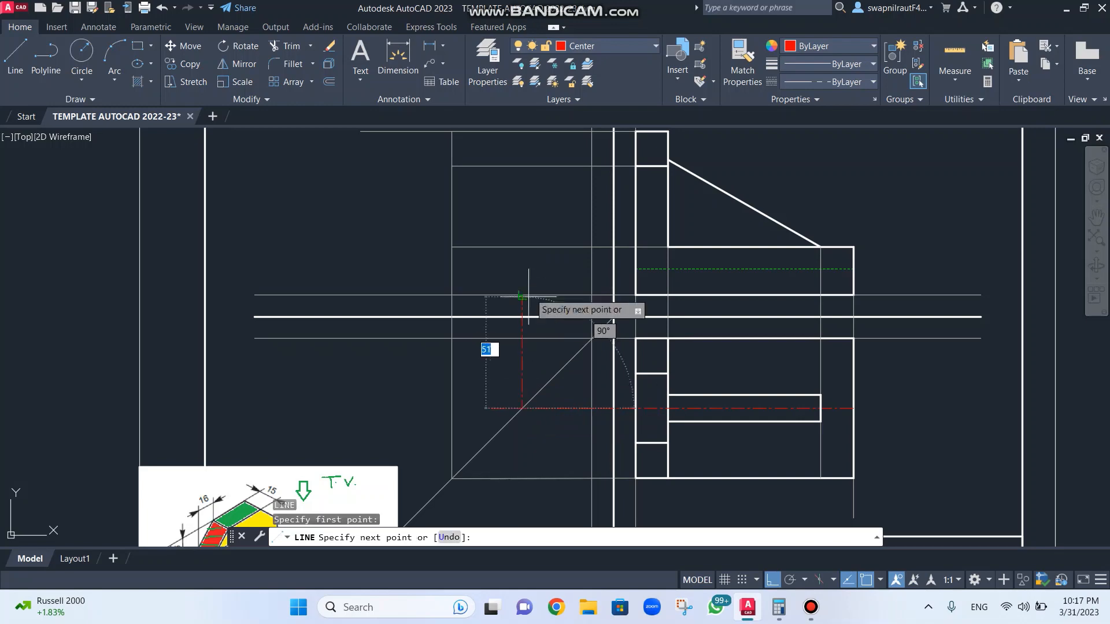
scroll(529, 217, "up", 3)
scroll(528, 216, "down", 3)
middle_click_drag(527, 210, 529, 307)
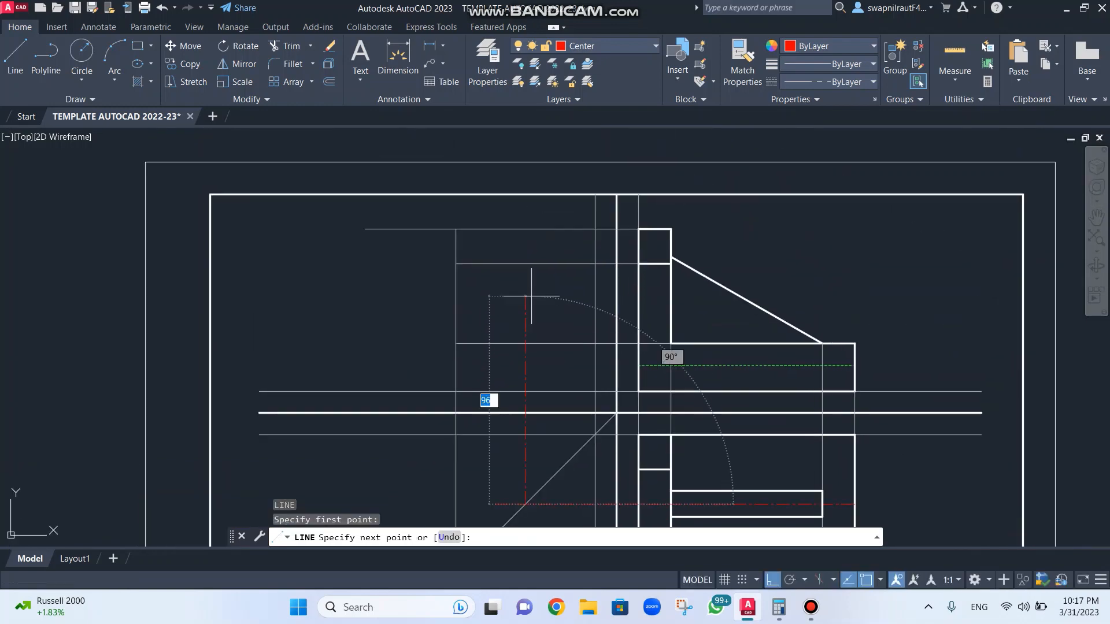
left_click(525, 229)
key("Escape")
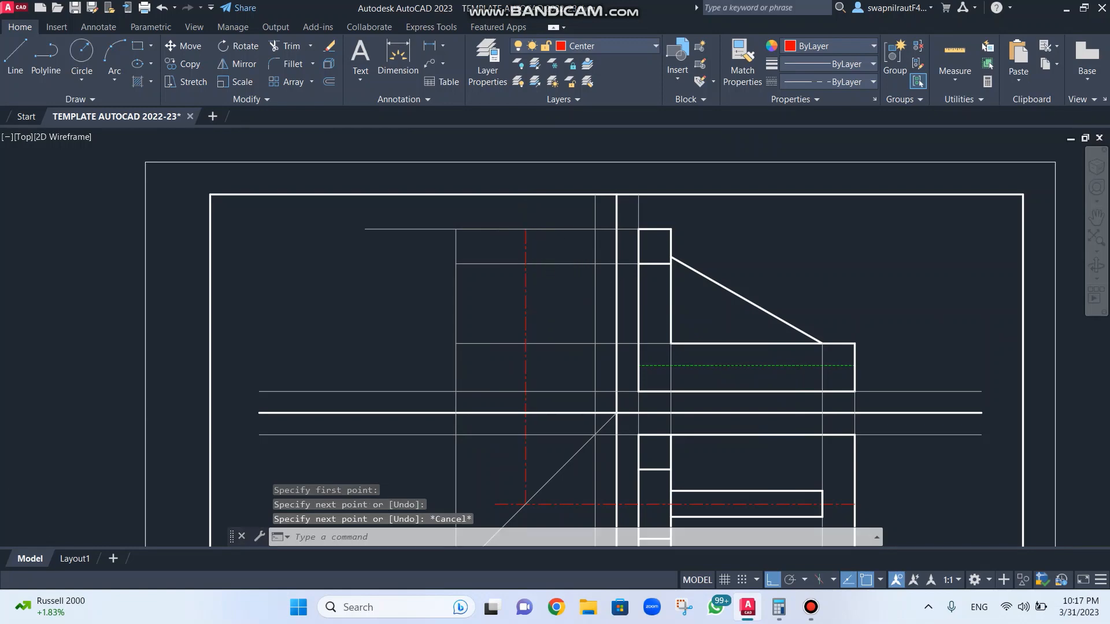
Step: On the Cont layer, draw the side view's left vertical edge from the base projection line up to the second-highest projection line
scroll(555, 291, "up", 2)
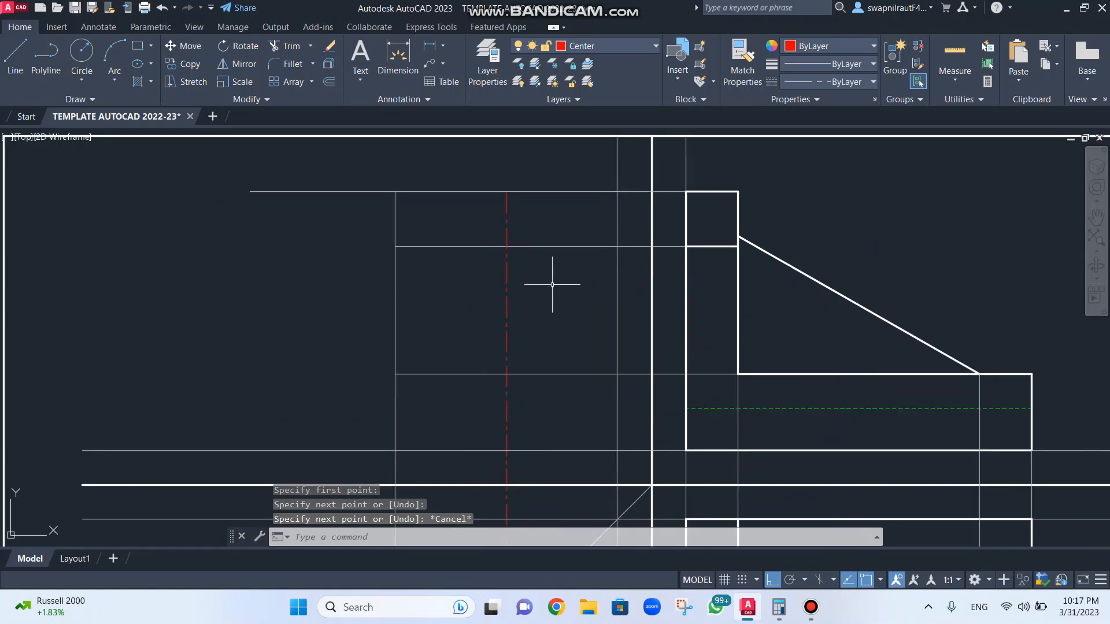
left_click(620, 45)
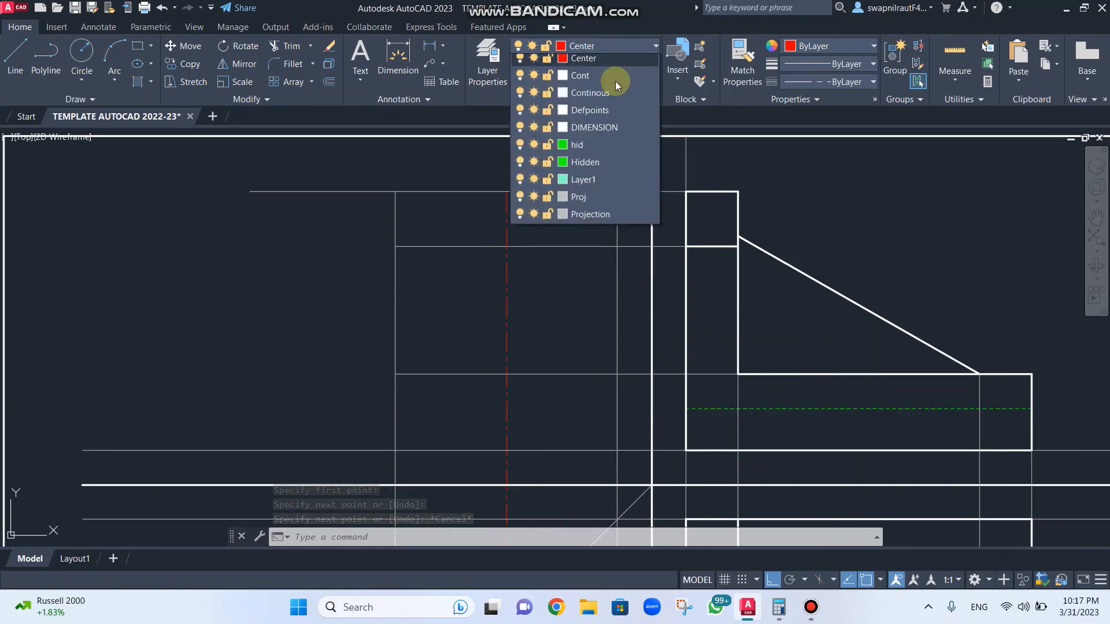
left_click(598, 97)
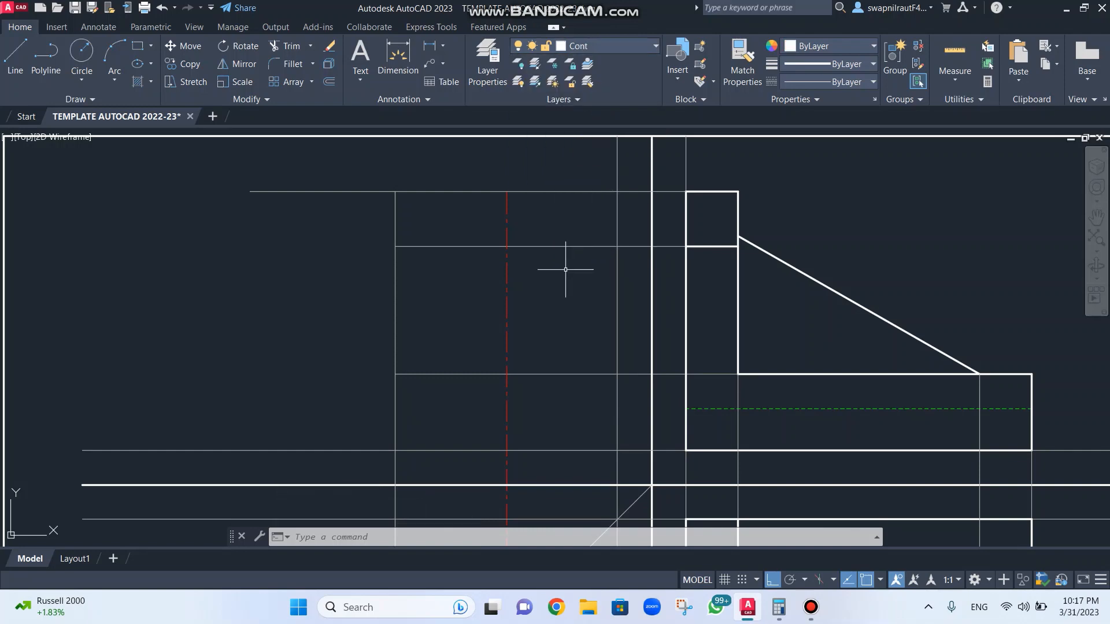
type("l")
key("Return")
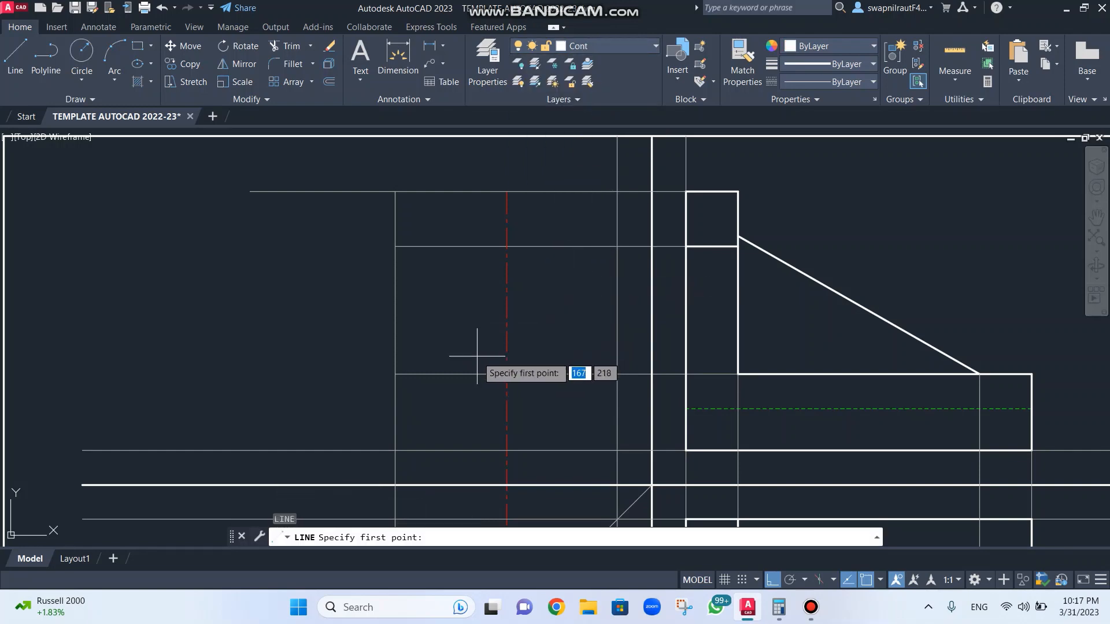
left_click(395, 449)
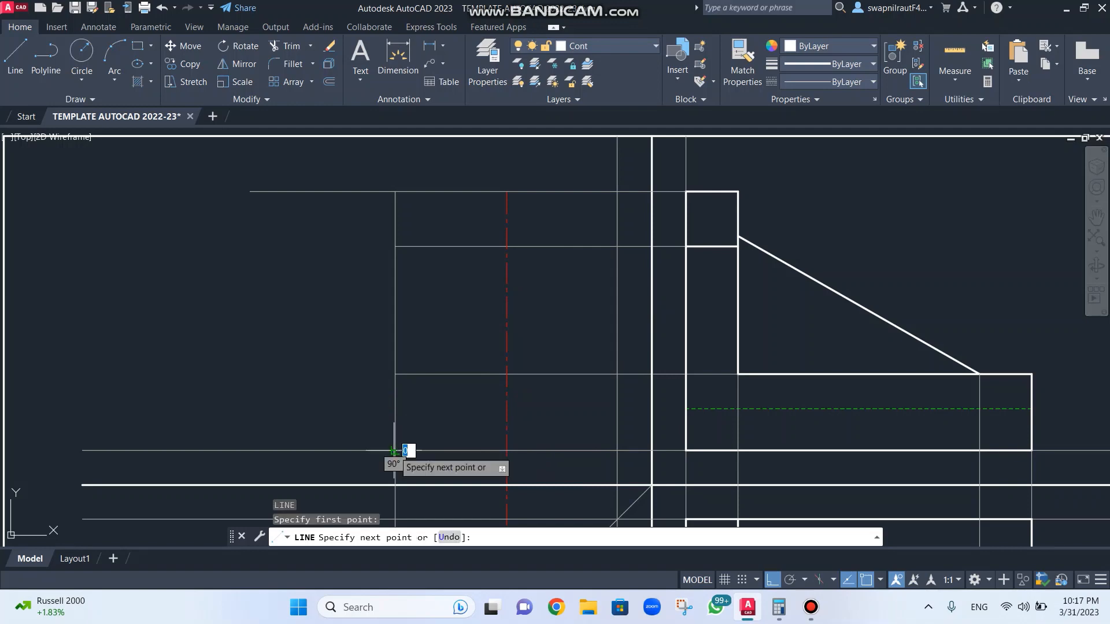
left_click(395, 246)
key("Escape")
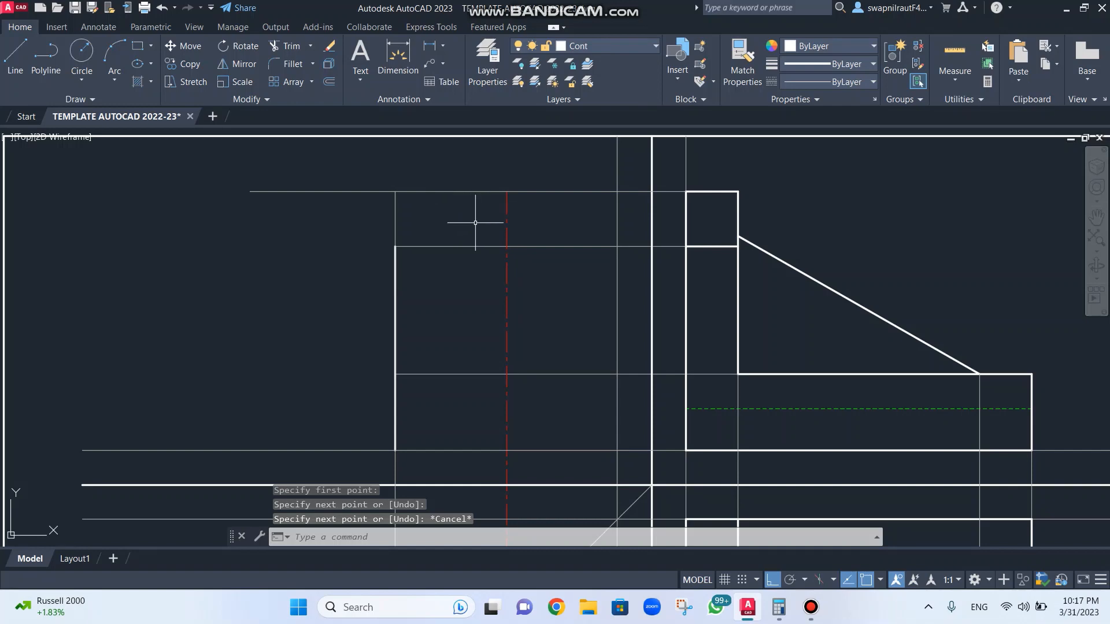
Step: Examine the reference picture's sloped upper corner and its dimensions against the side view projections
scroll(453, 208, "down", 4)
scroll(312, 412, "up", 4)
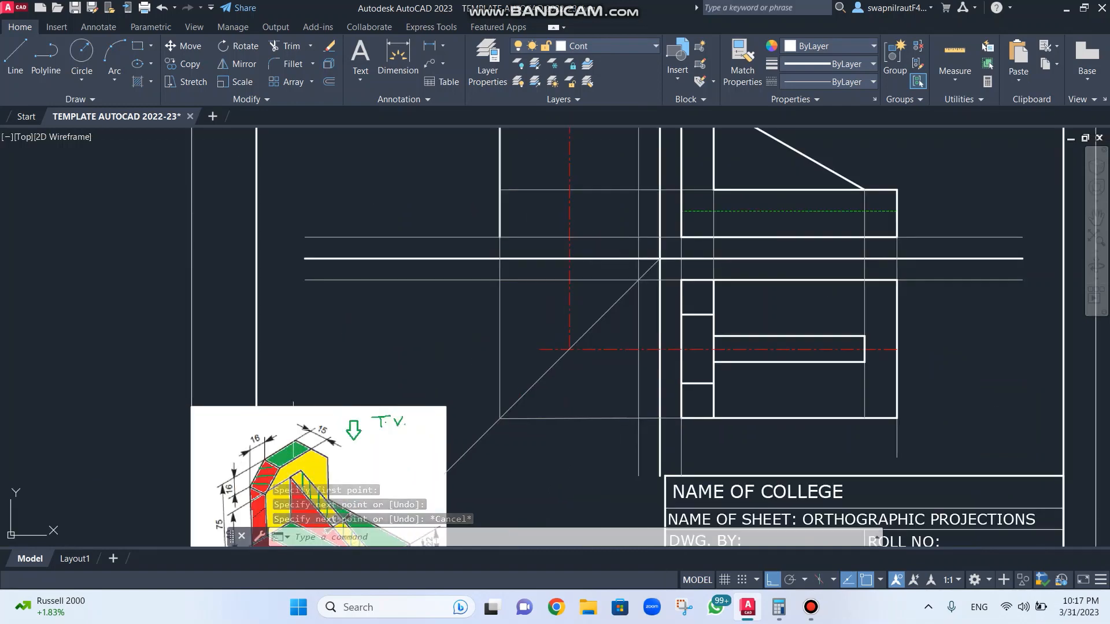
middle_click_drag(295, 427, 387, 215)
scroll(359, 291, "up", 4)
scroll(356, 290, "down", 2)
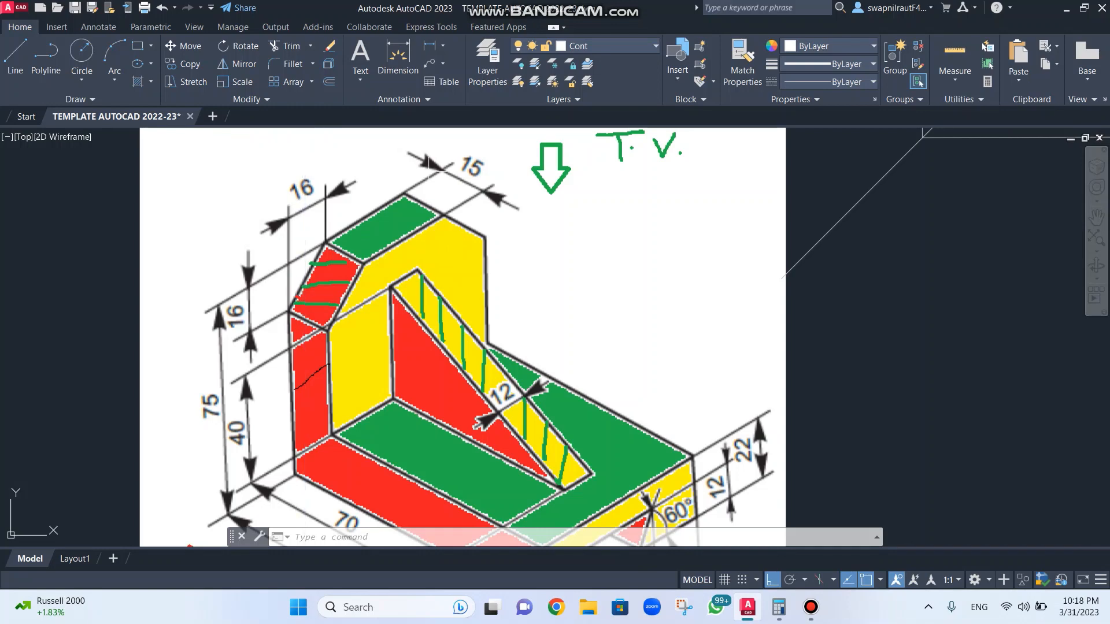
scroll(581, 193, "down", 3)
middle_click_drag(569, 206, 343, 402)
middle_click_drag(600, 190, 503, 366)
middle_click_drag(557, 208, 530, 379)
scroll(531, 380, "down", 2)
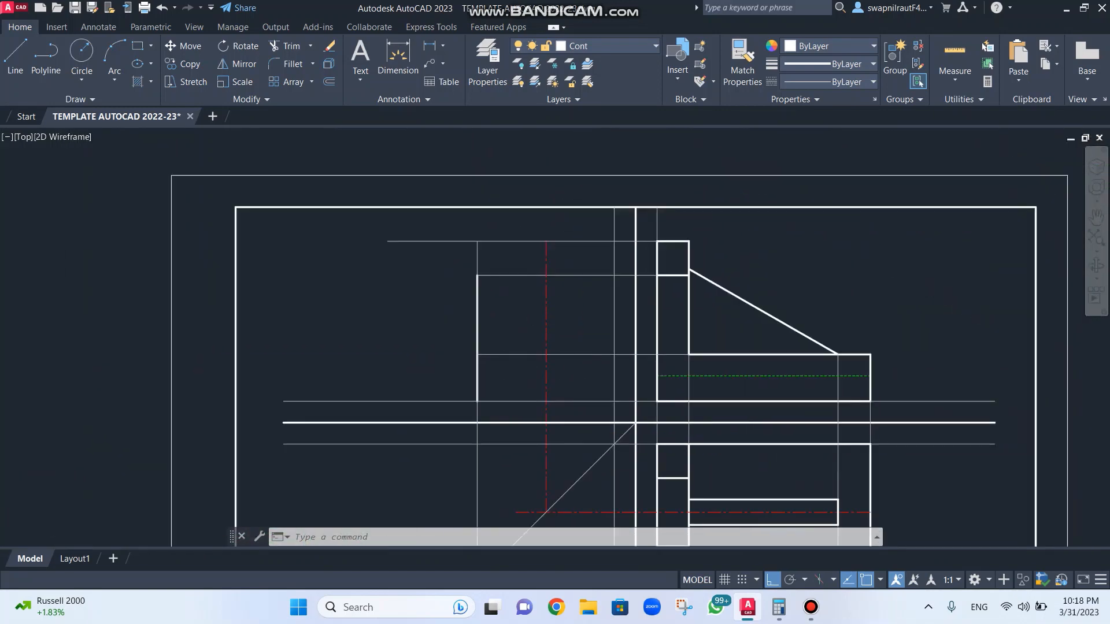
Step: Draw the side view's top edge 16 mm leftward from the centre line, continuing with a sloped edge down to the left vertical edge
scroll(528, 247, "up", 5)
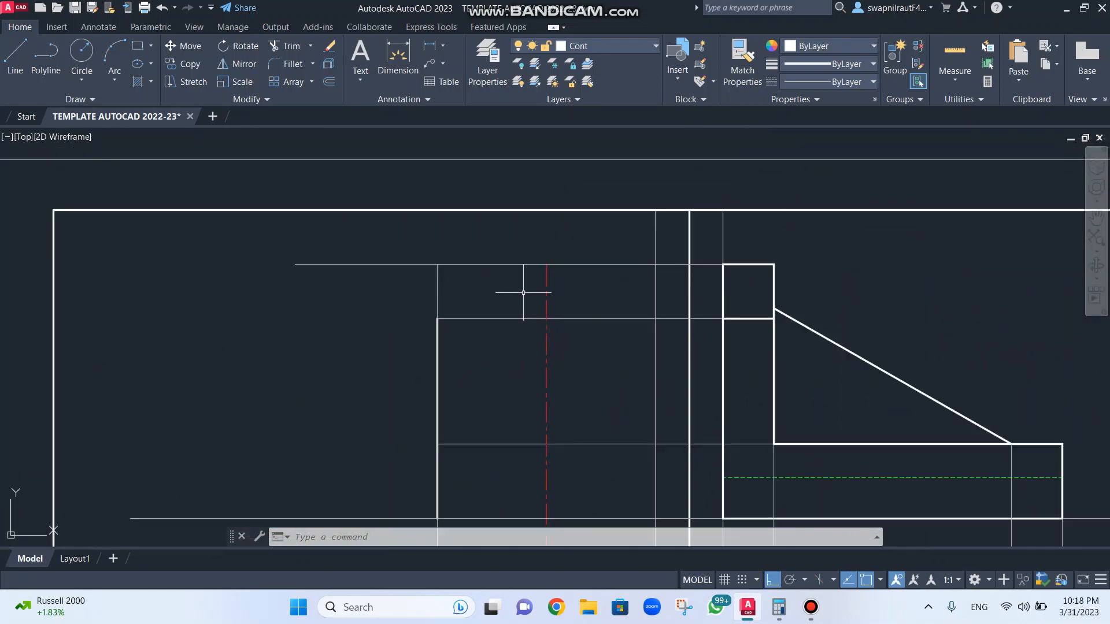
scroll(523, 293, "up", 2)
type("l")
key("Return")
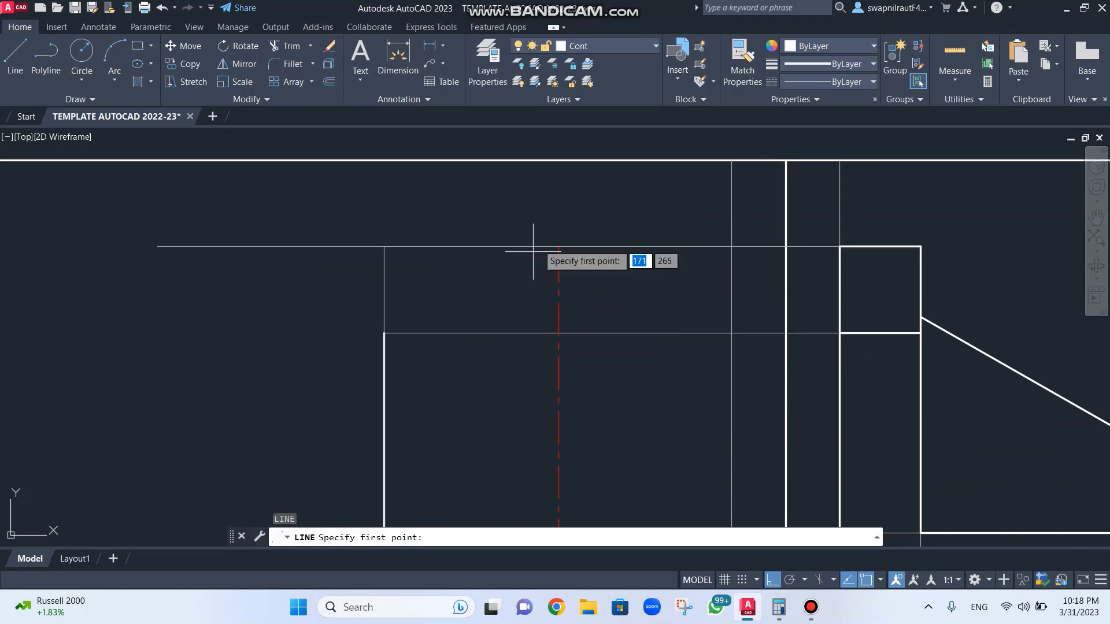
left_click(558, 247)
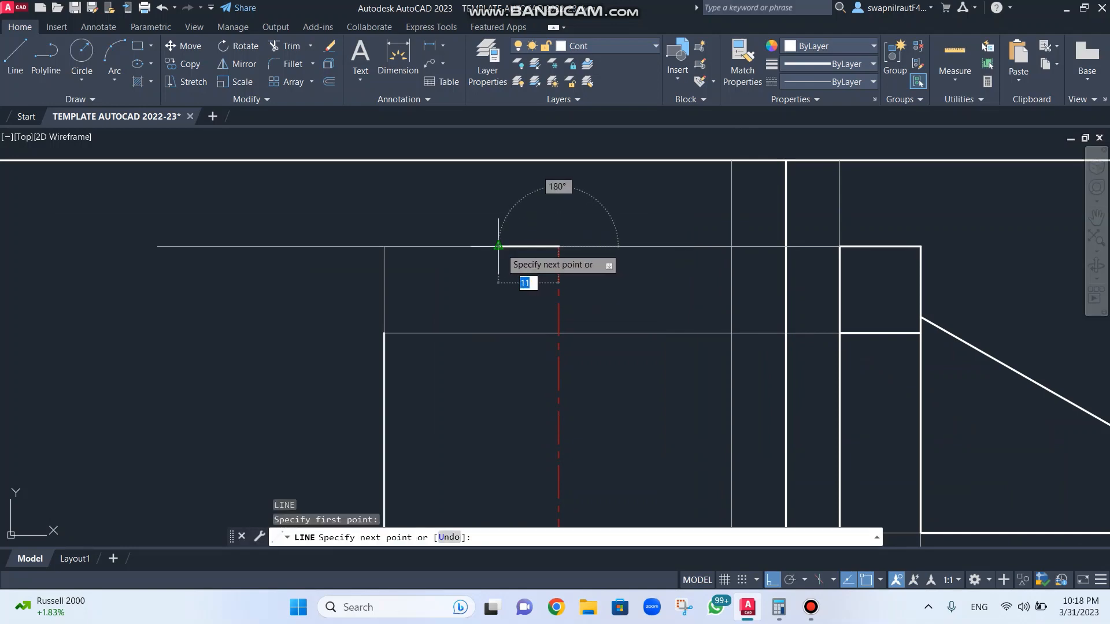
type("16")
key("Return")
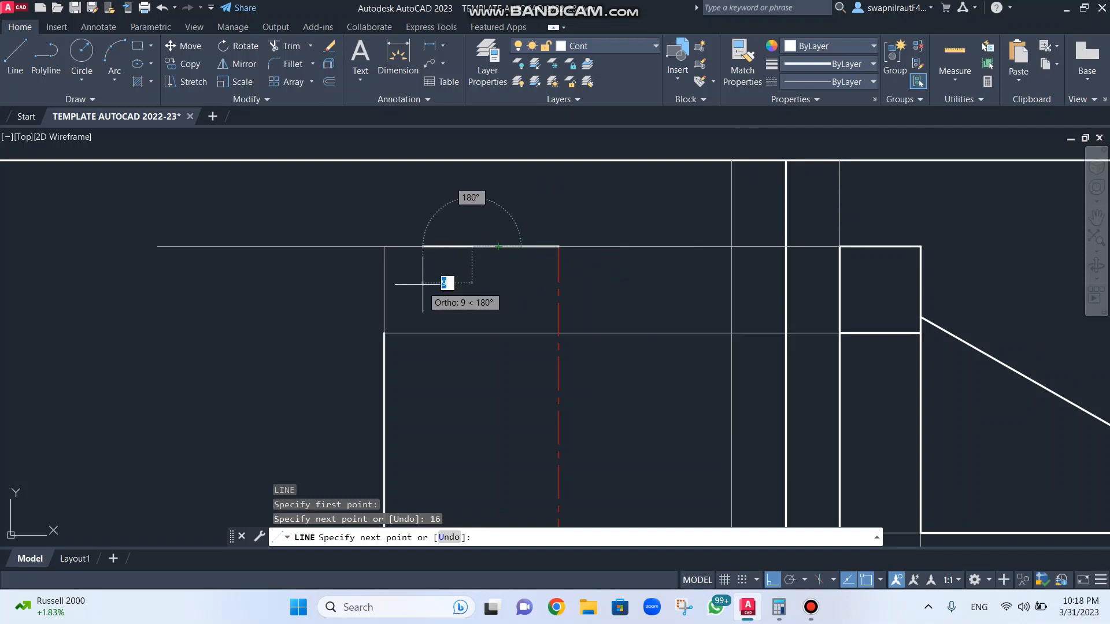
left_click(386, 332)
key("Escape")
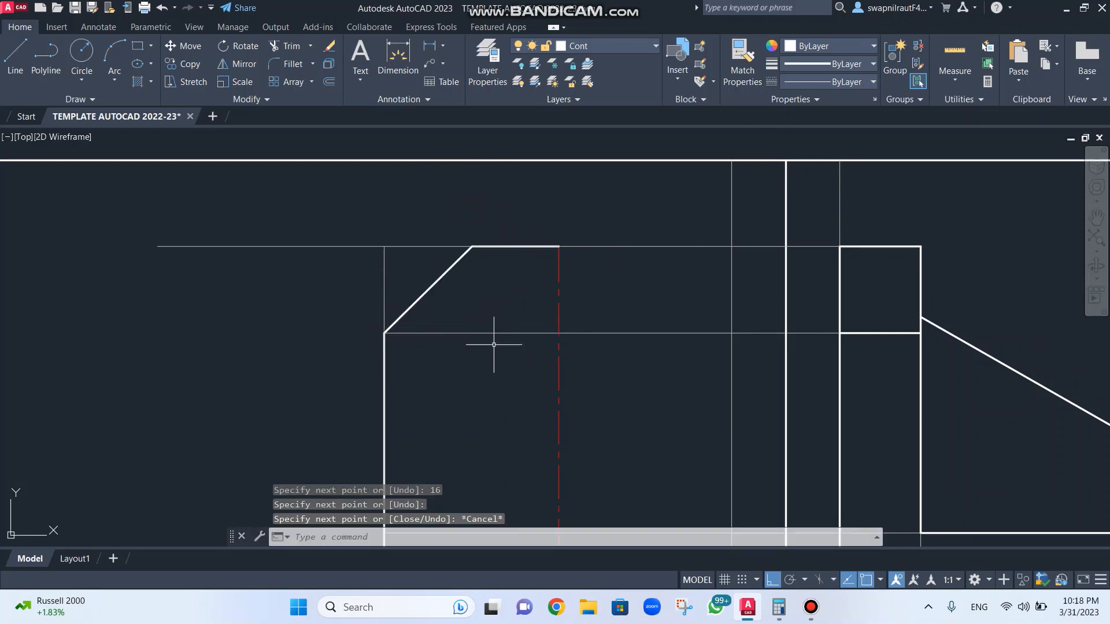
Step: Start mirroring the side view's left half, selecting its left vertical edge
scroll(497, 347, "down", 3)
scroll(504, 355, "up", 2)
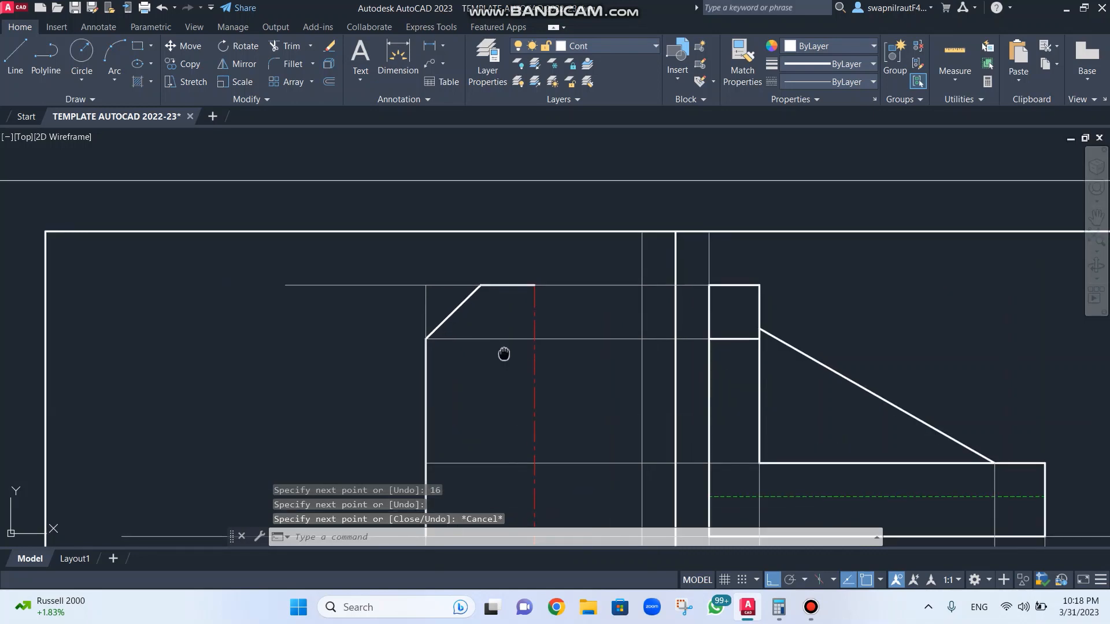
middle_click_drag(503, 354, 513, 247)
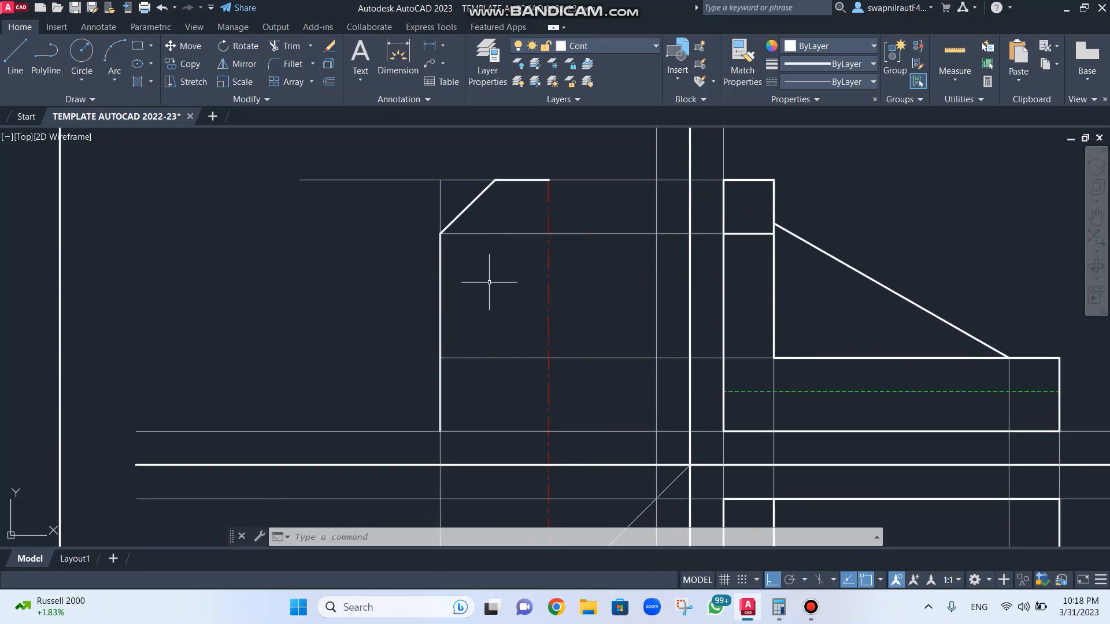
type("mi")
key("Return")
left_click(442, 315)
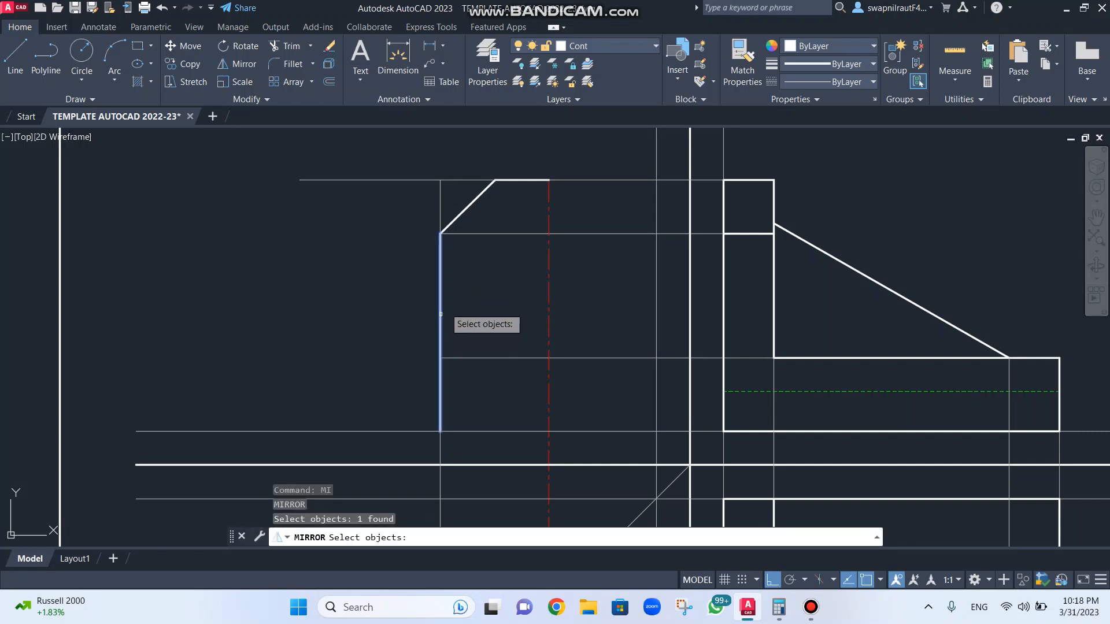
Step: Mirror the side view's left half outline about the vertical centre line, keeping the source objects
left_click(464, 211)
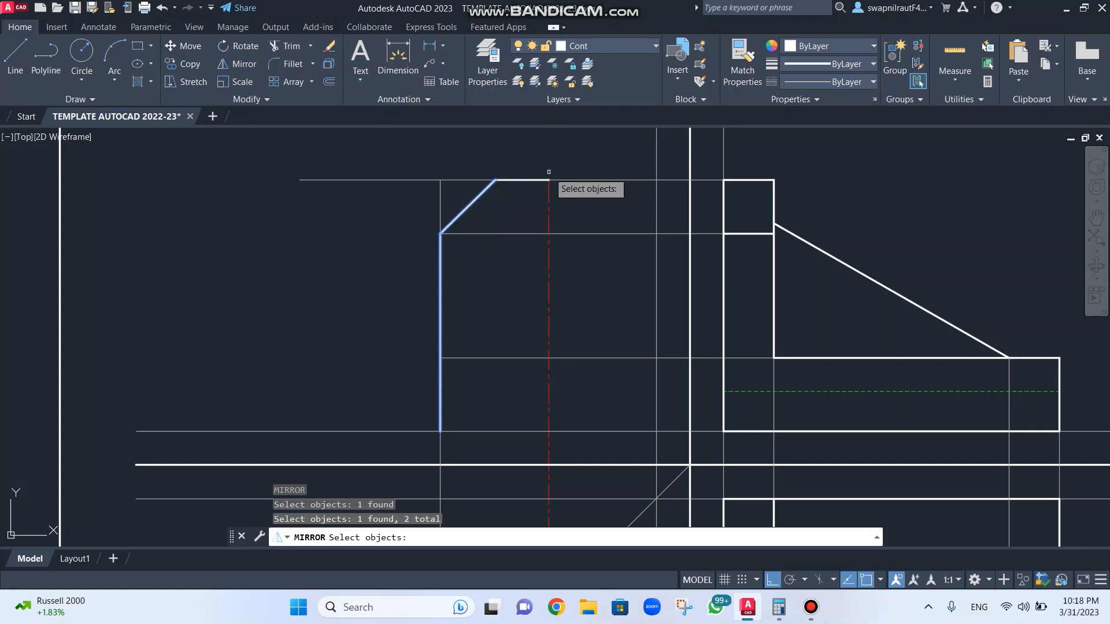
left_click(529, 180)
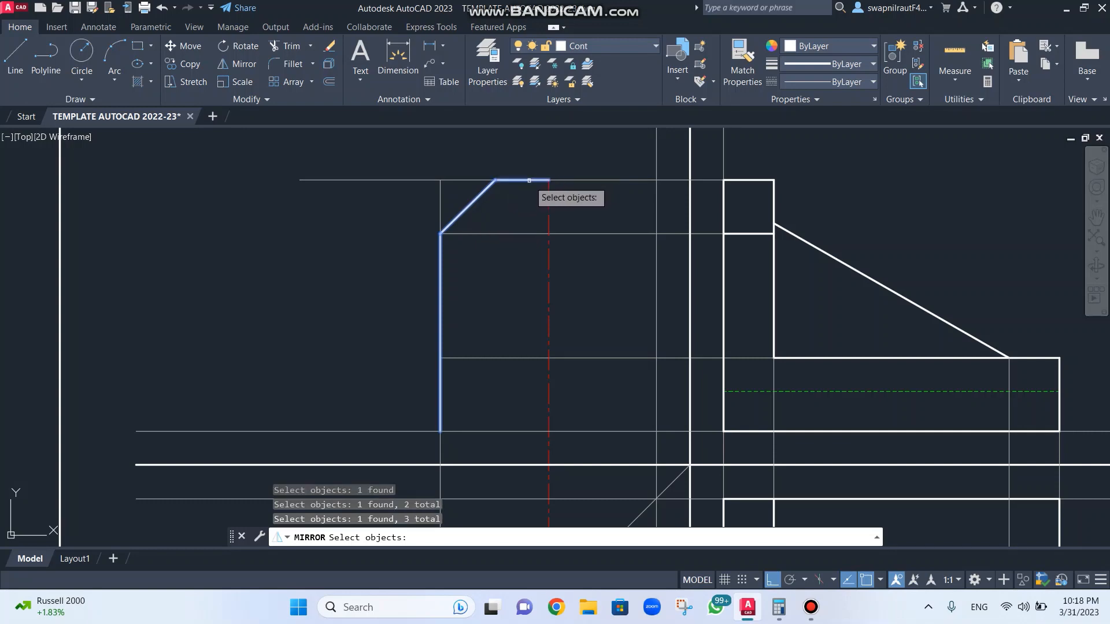
key("Return")
left_click(549, 180)
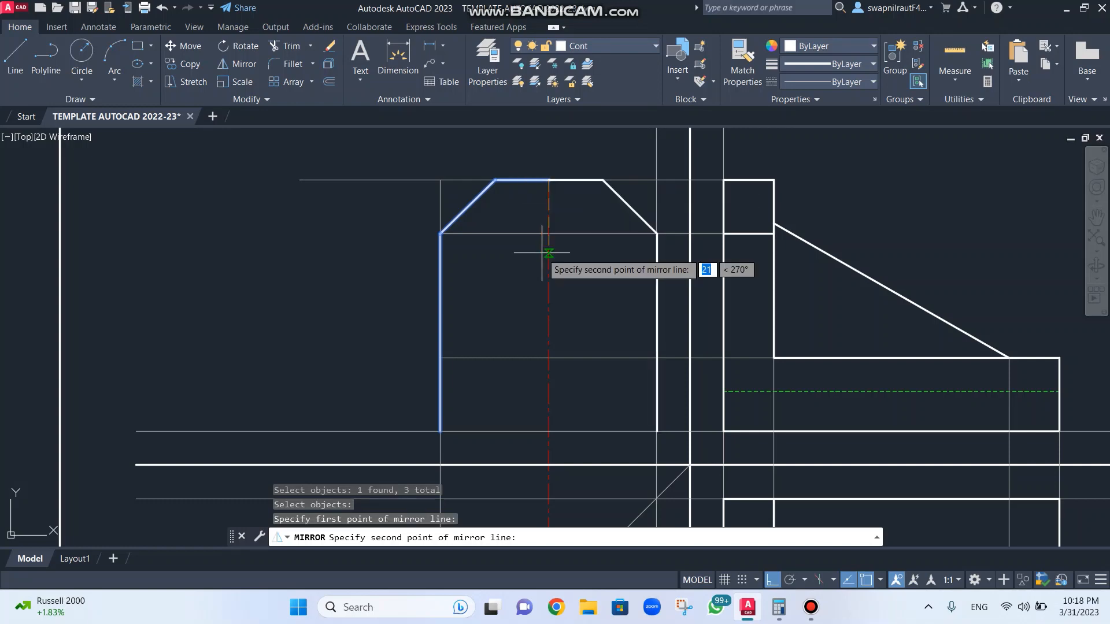
left_click(549, 432)
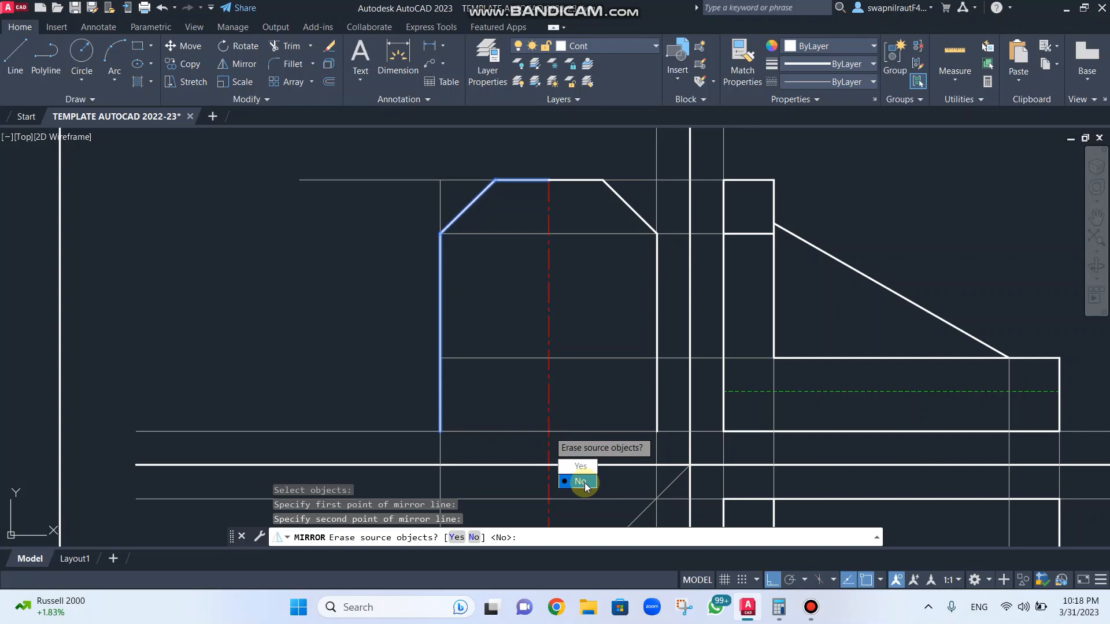
left_click(584, 484)
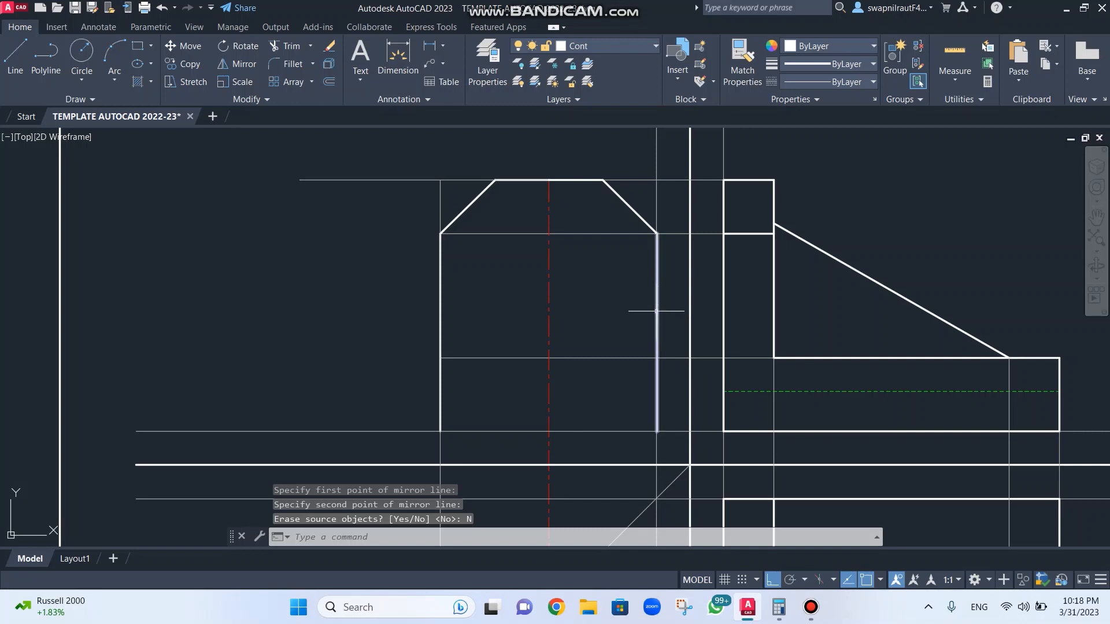
Step: Draw a horizontal line across the side view between its vertical edges, level with the base's top face
type("l")
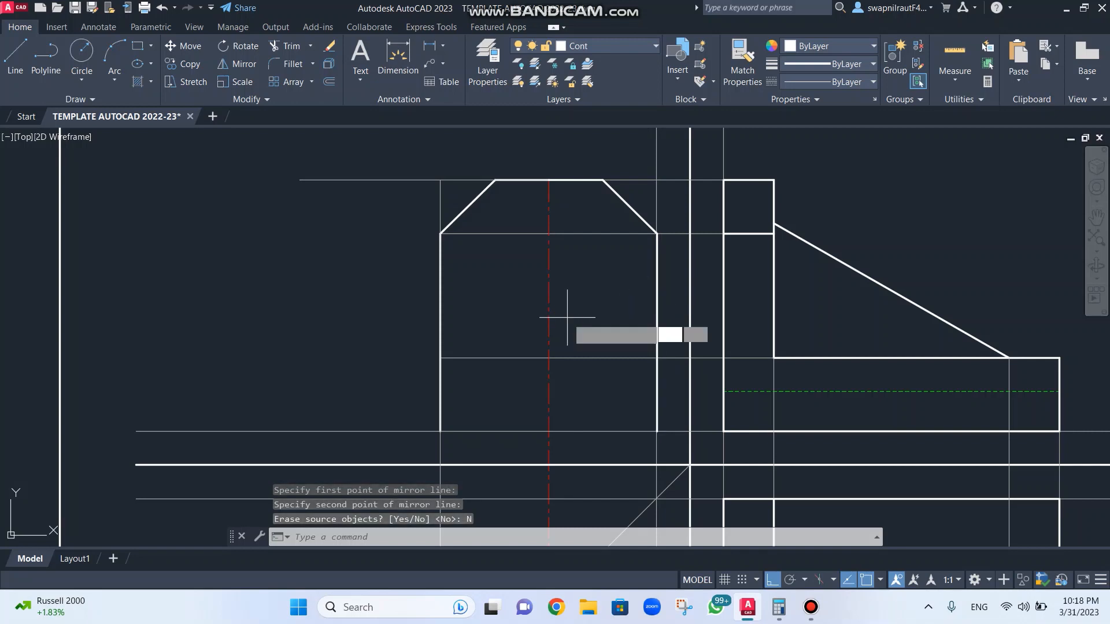
key("Return")
left_click(440, 358)
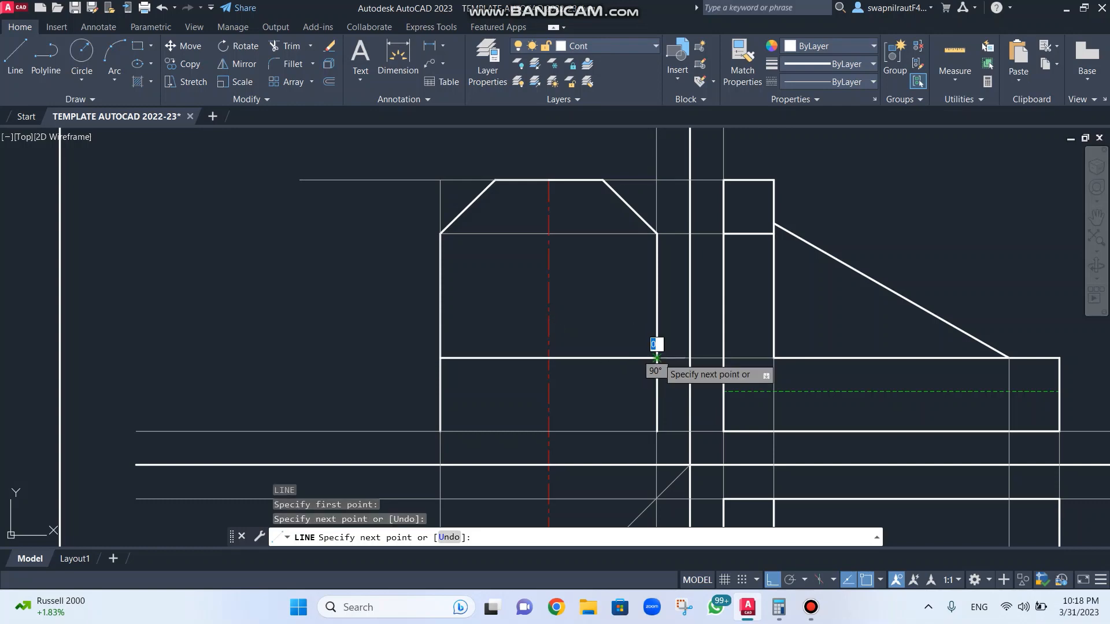
left_click(655, 358)
key("Escape")
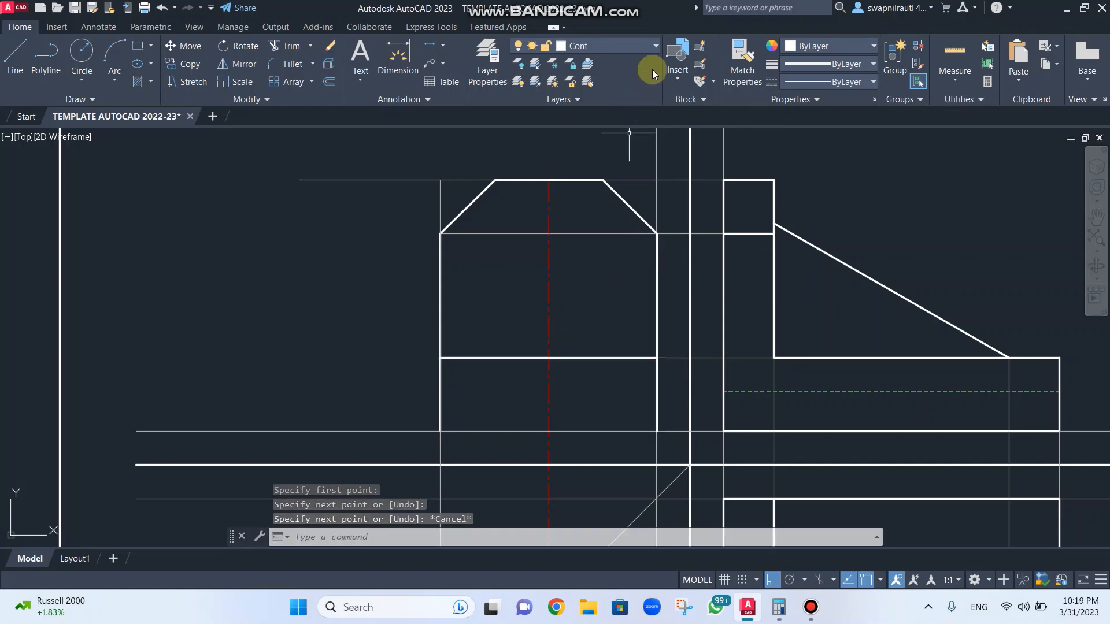
Step: On the Proj layer, draw a horizontal projection line from the rib's upper corner in the front view to the side view's centre line
left_click(637, 46)
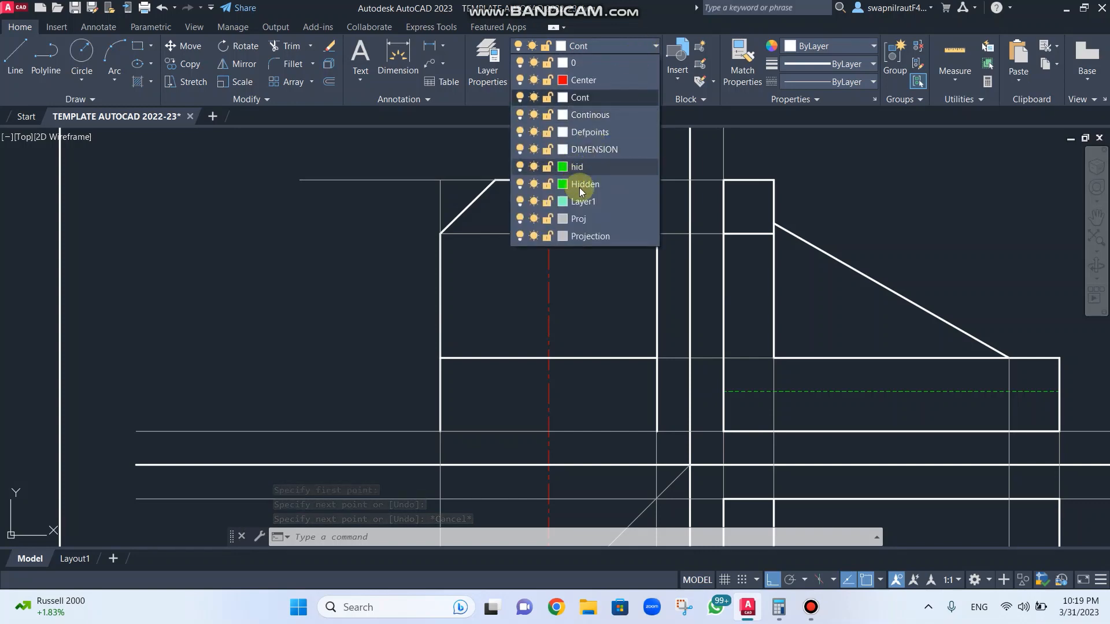
left_click(582, 219)
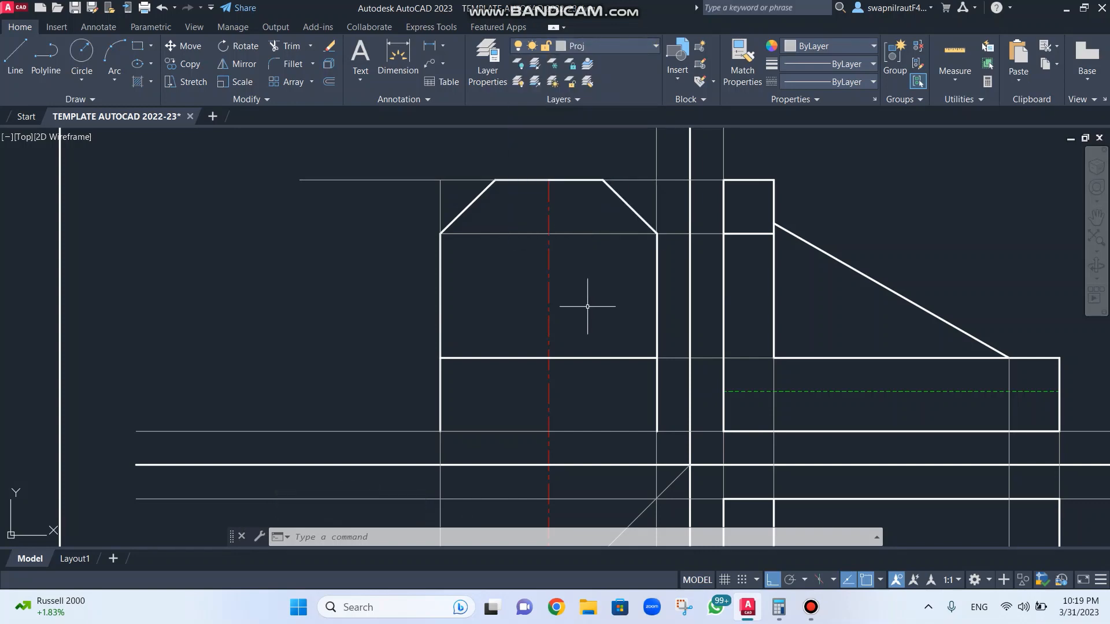
type("l")
key("Return")
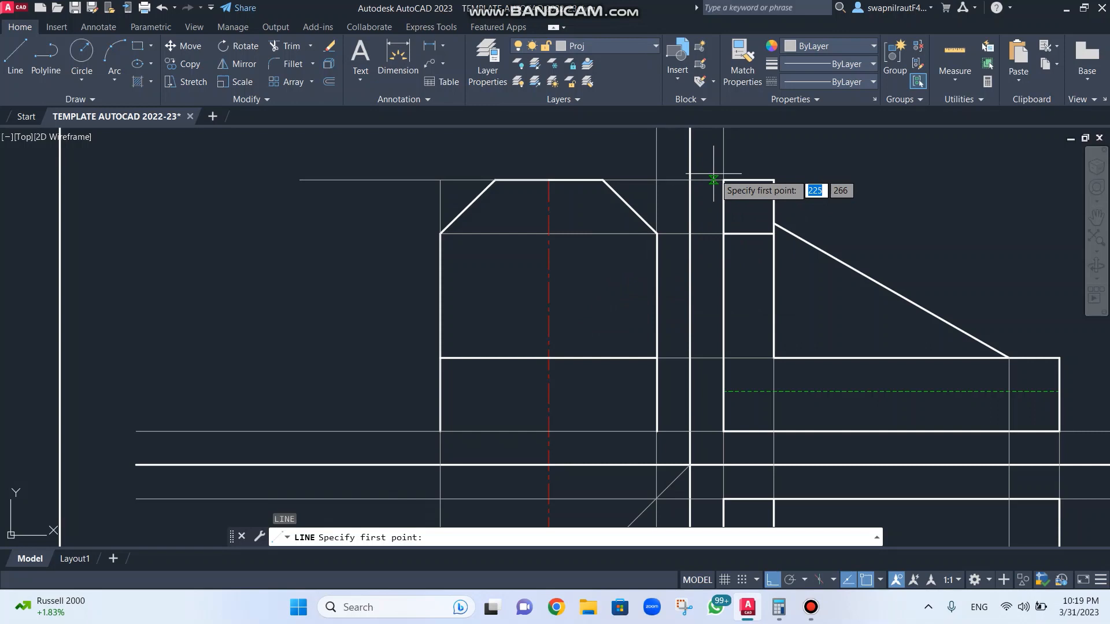
left_click(773, 223)
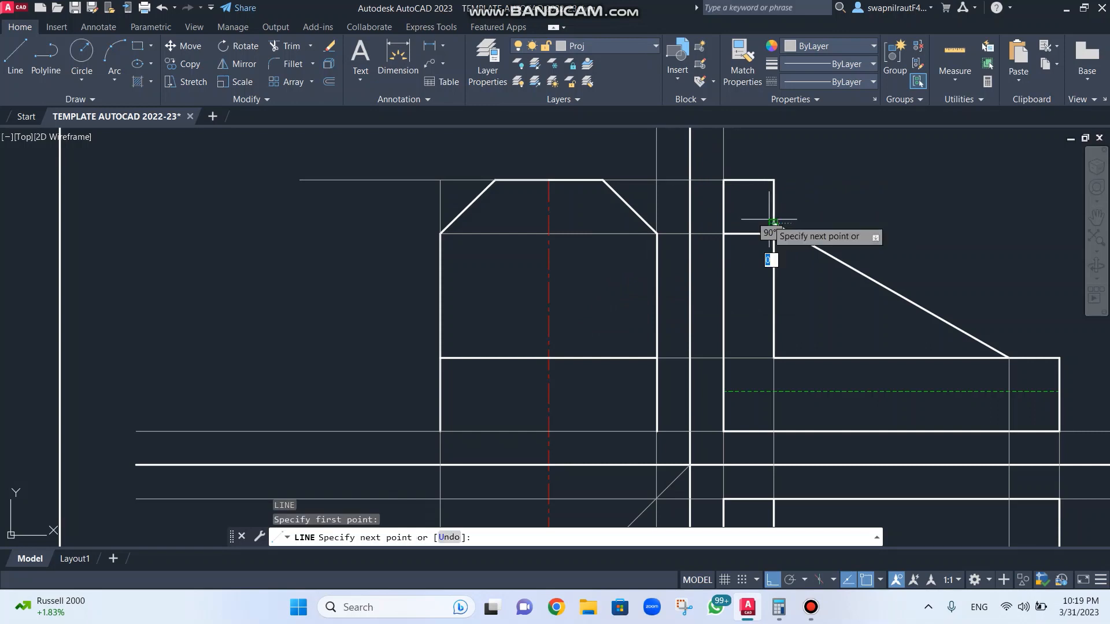
left_click(554, 221)
key("Escape")
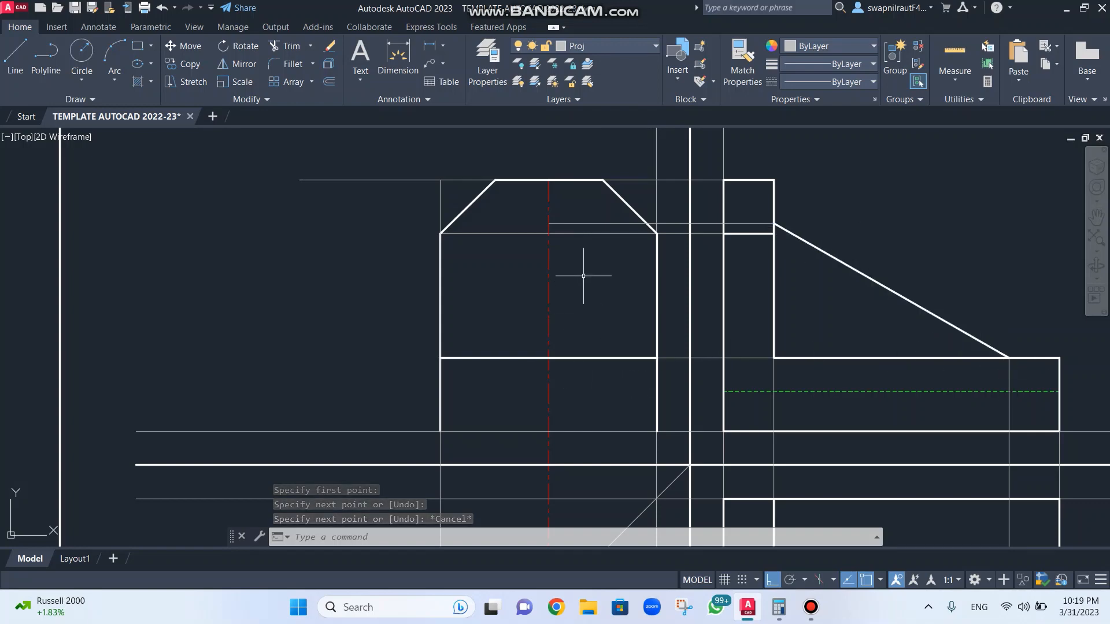
Step: On the Cont layer, outline the rib's left half: 6 mm leftward from the centre line at the projected height, and down to the base's top line
left_click(636, 47)
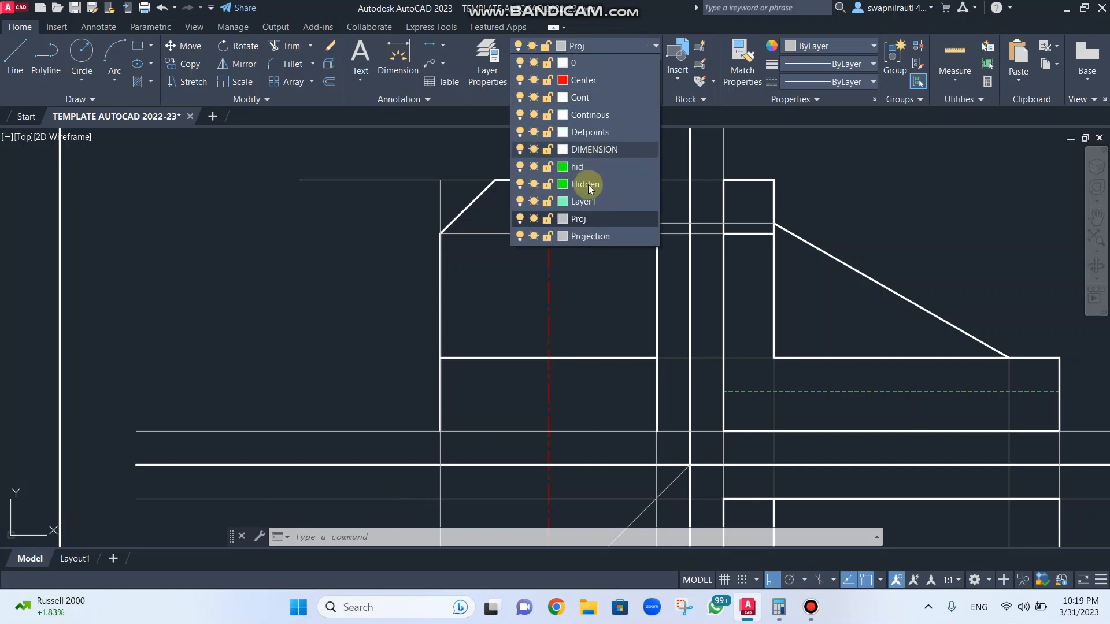
left_click(589, 99)
type("l")
key("Return")
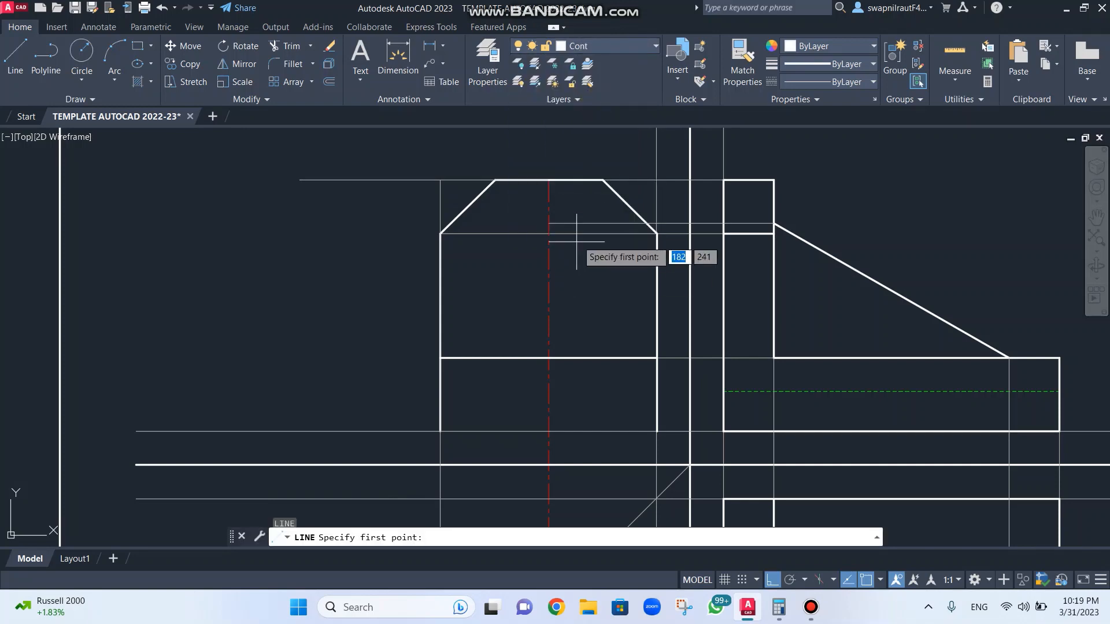
left_click(549, 223)
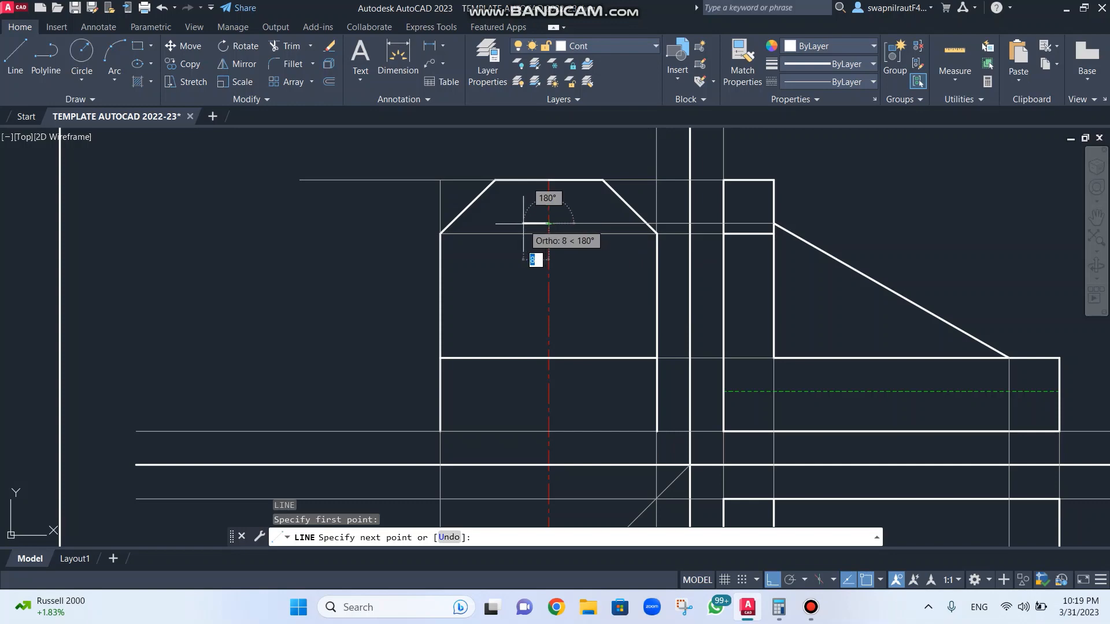
type("6")
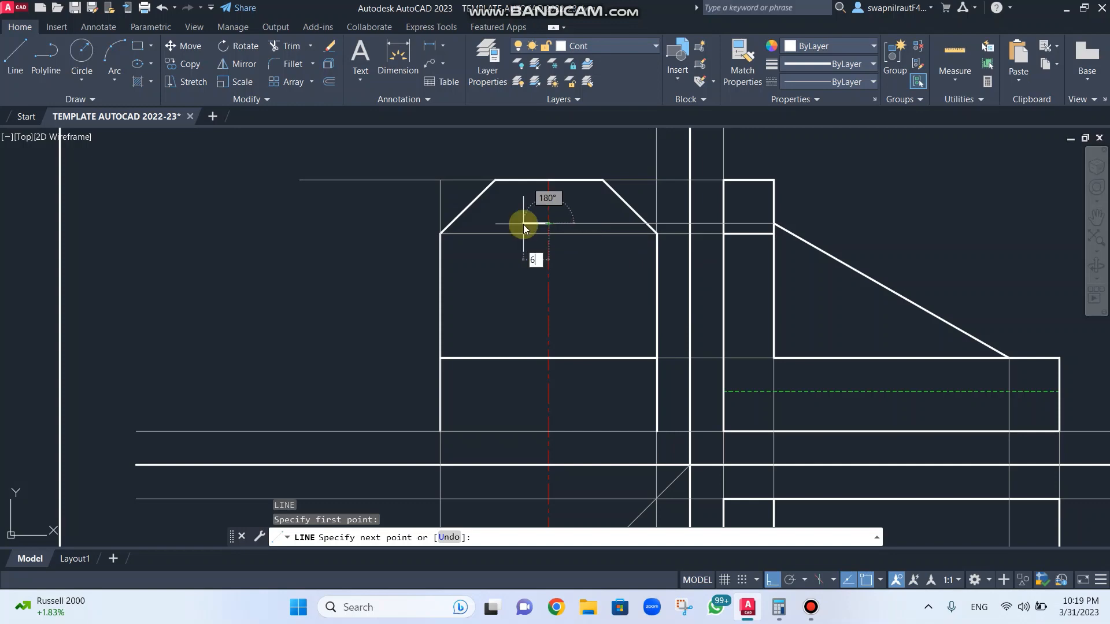
key("Return")
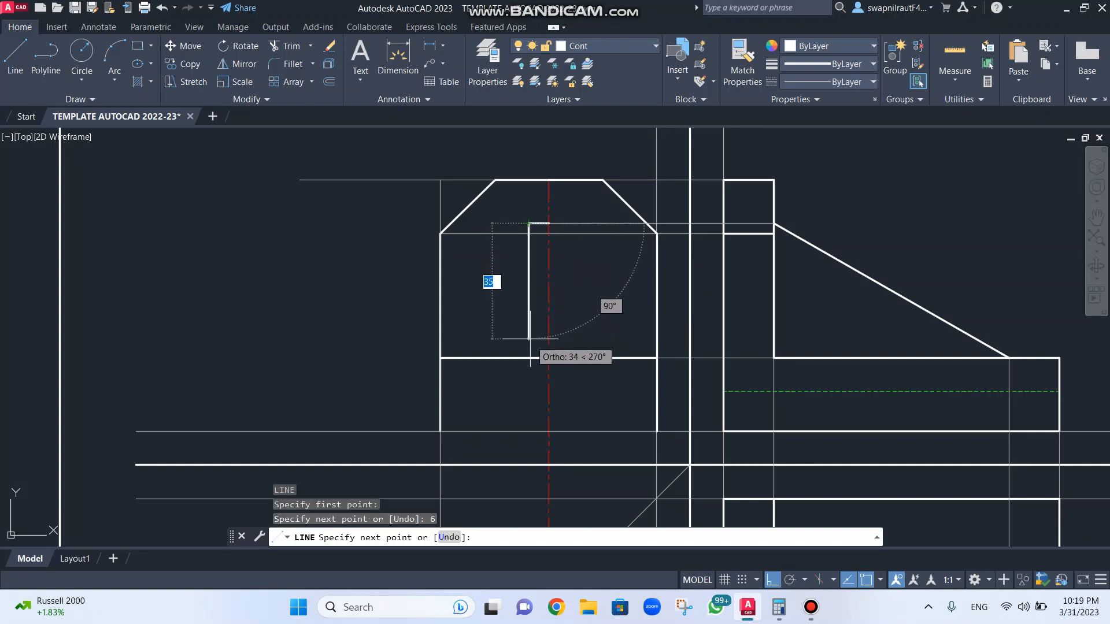
left_click(528, 358)
key("Escape")
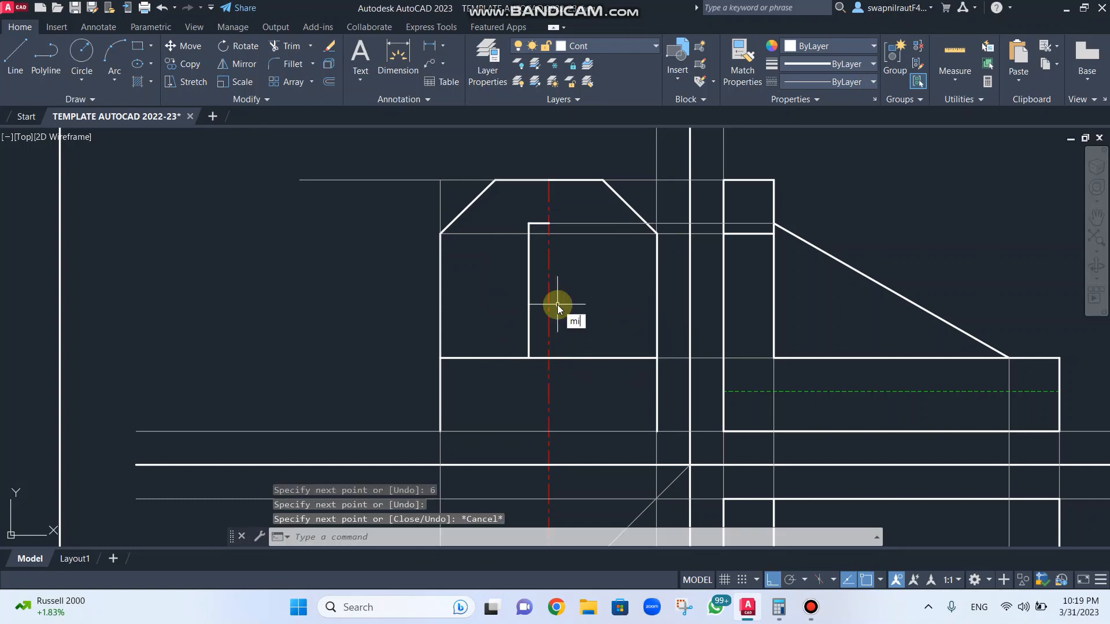
Step: Mirror the rib's two half-outline lines about the side view's centre line, keeping the source objects
type("mi")
key("Return")
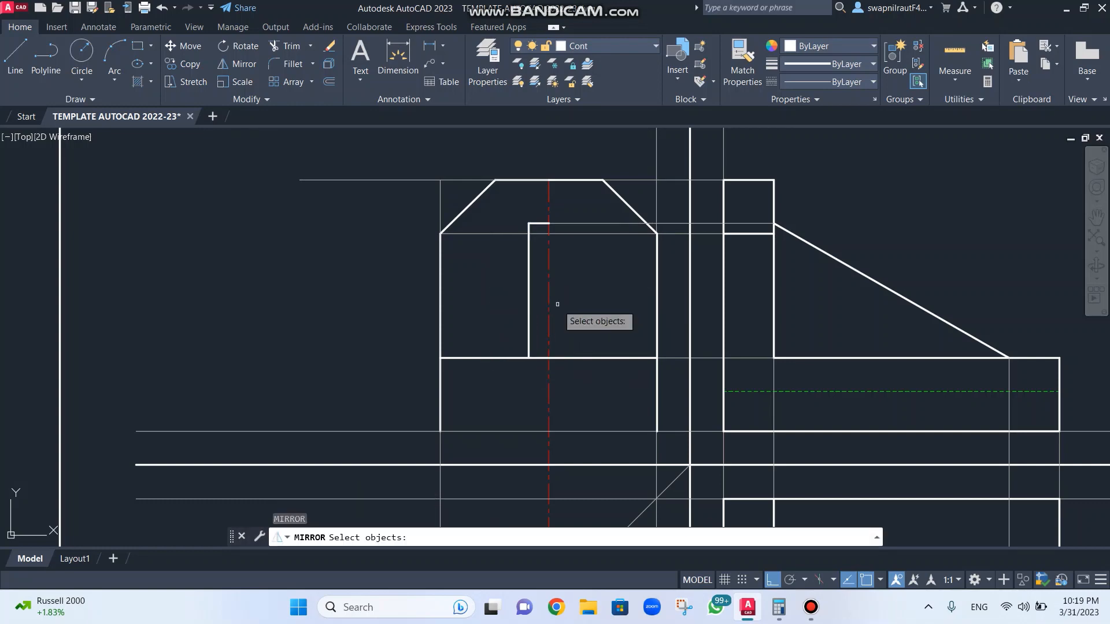
left_click(539, 223)
left_click(529, 277)
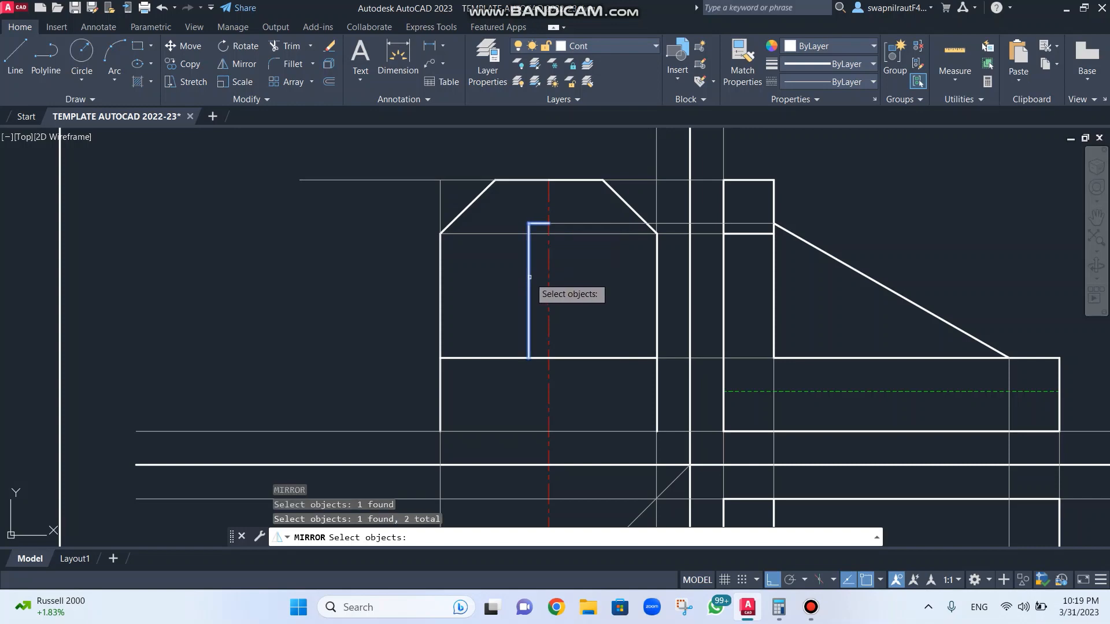
key("Return")
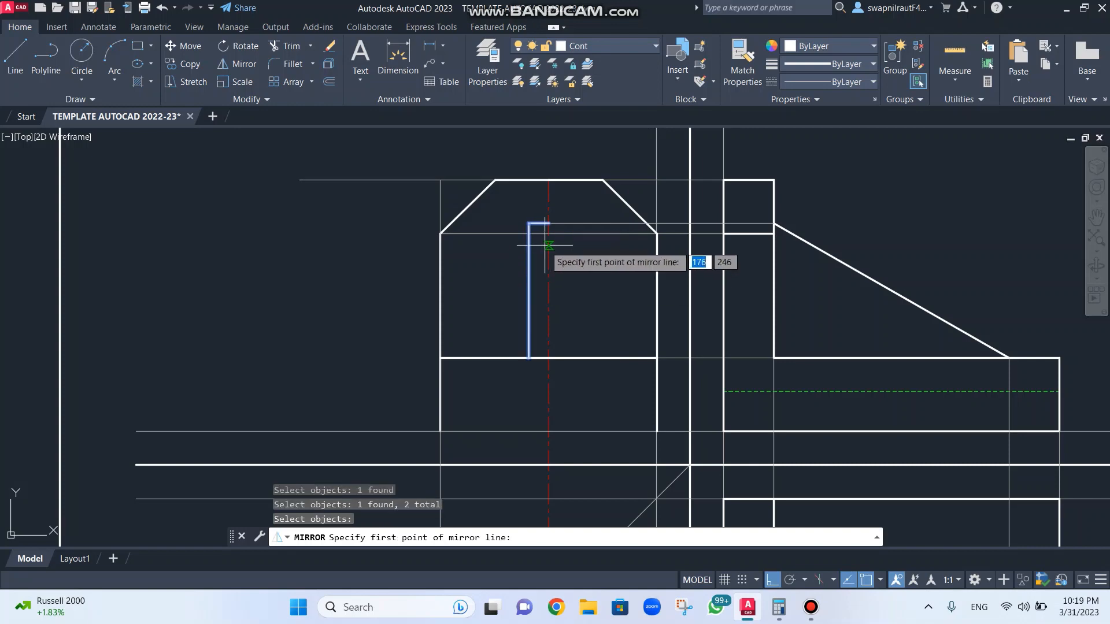
left_click(548, 180)
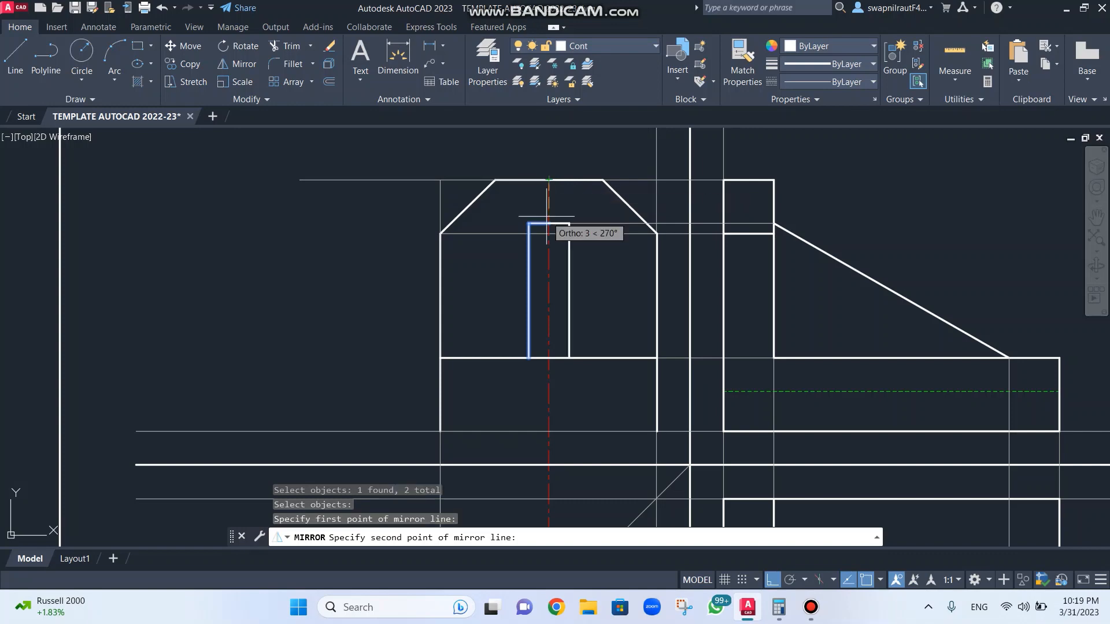
left_click(549, 358)
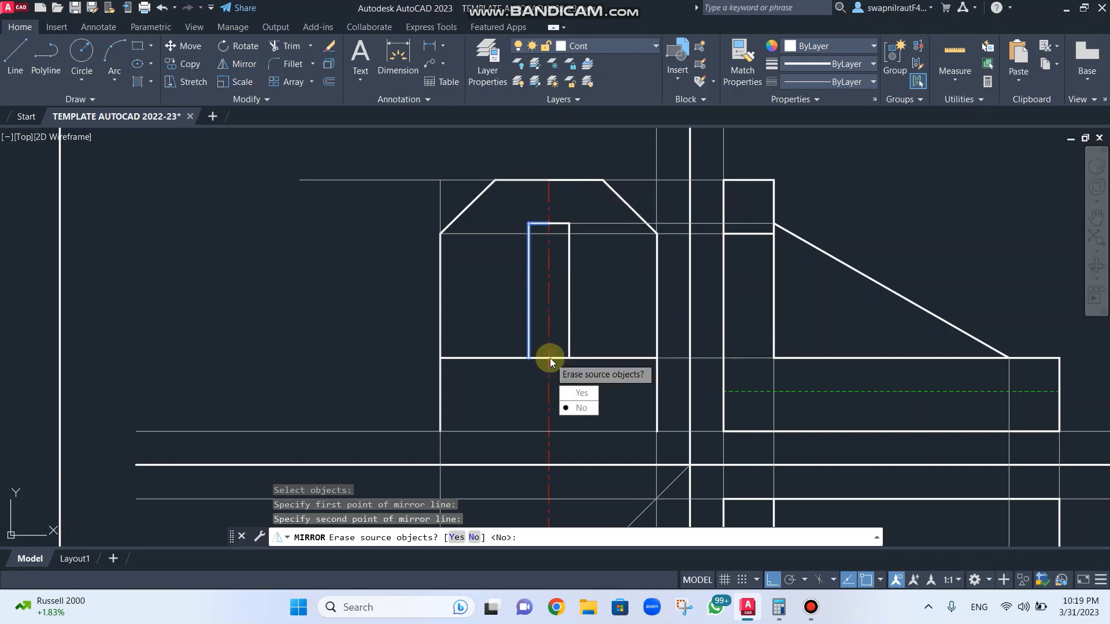
left_click(581, 408)
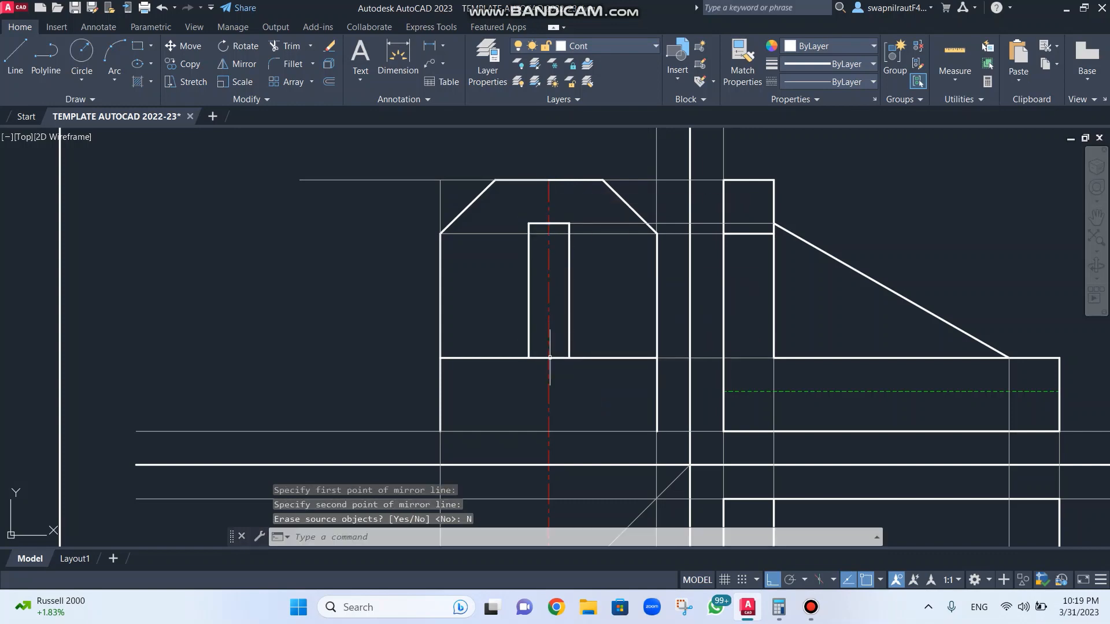
Step: Examine the dovetail slot's dimensions in the isometric reference picture and compare them with the base in the side view
scroll(614, 329, "down", 2)
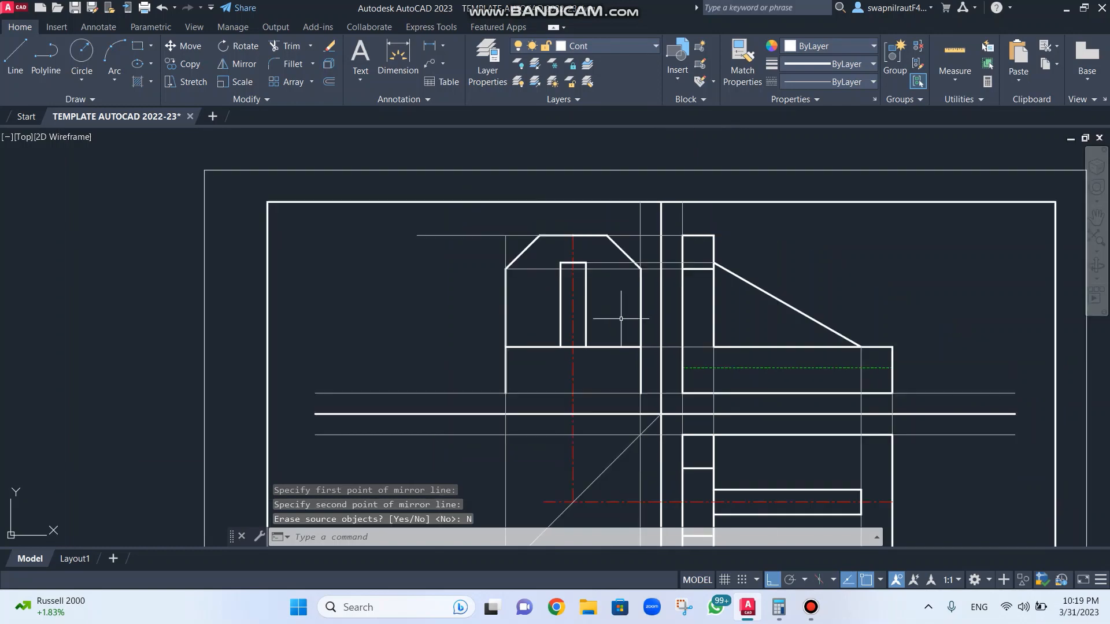
middle_click_drag(565, 362, 588, 183)
scroll(582, 253, "up", 2)
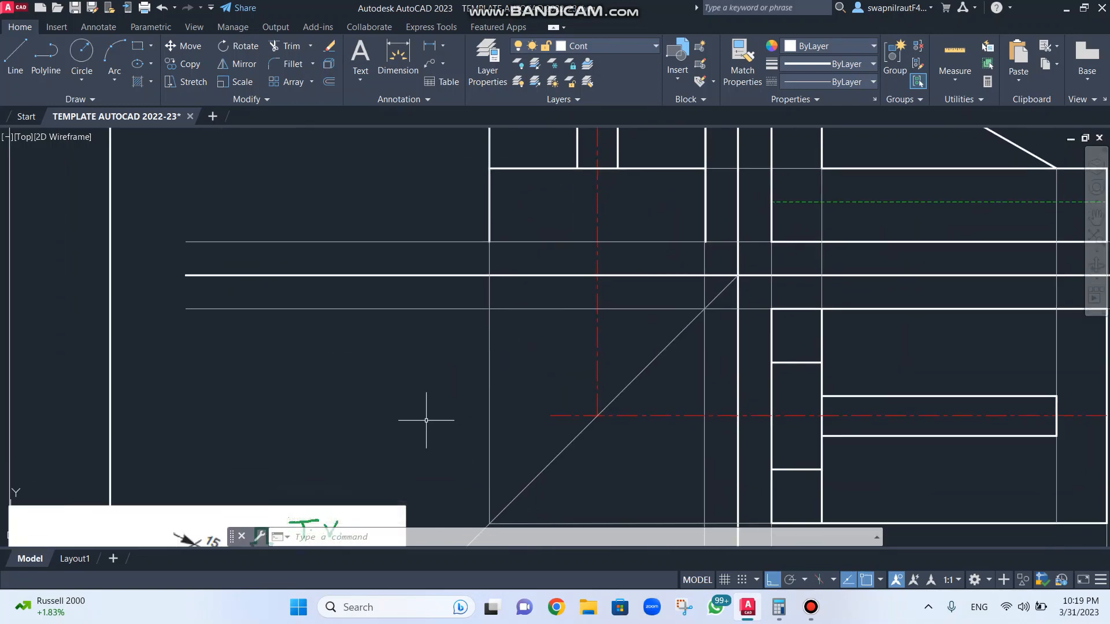
middle_click_drag(426, 421, 567, 100)
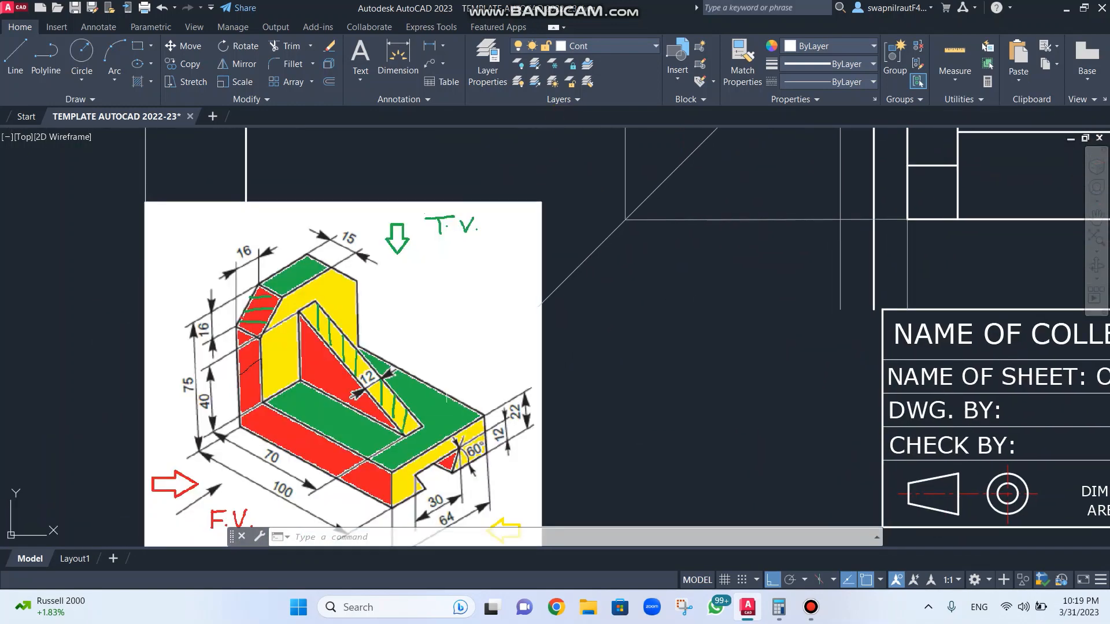
scroll(457, 396, "up", 4)
scroll(456, 396, "down", 2)
middle_click_drag(456, 396, 492, 204)
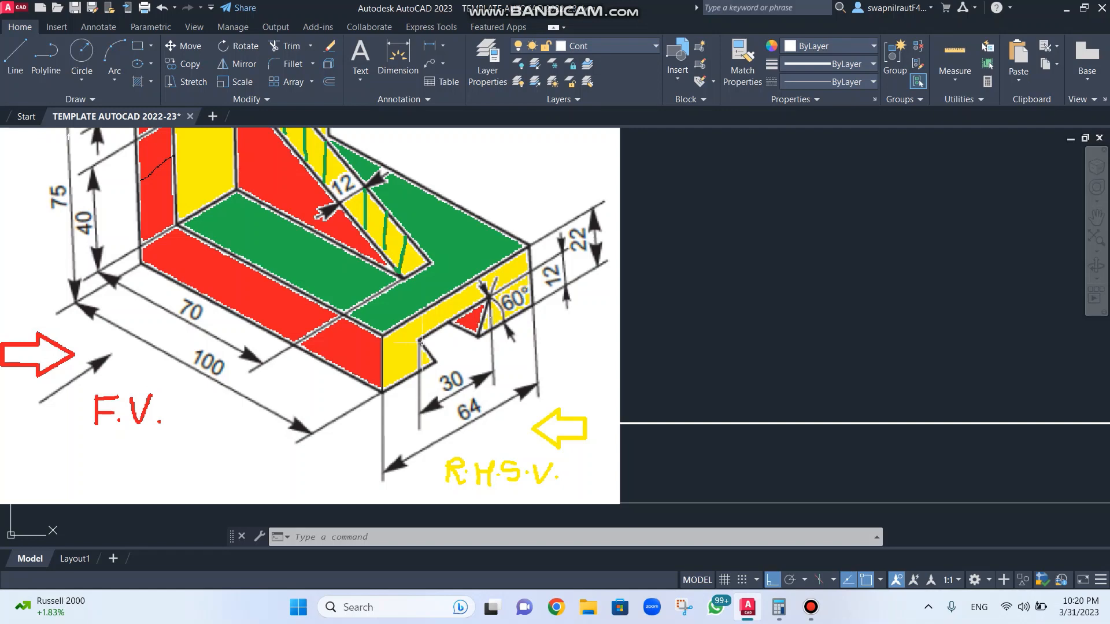
middle_click_drag(619, 245, 601, 272)
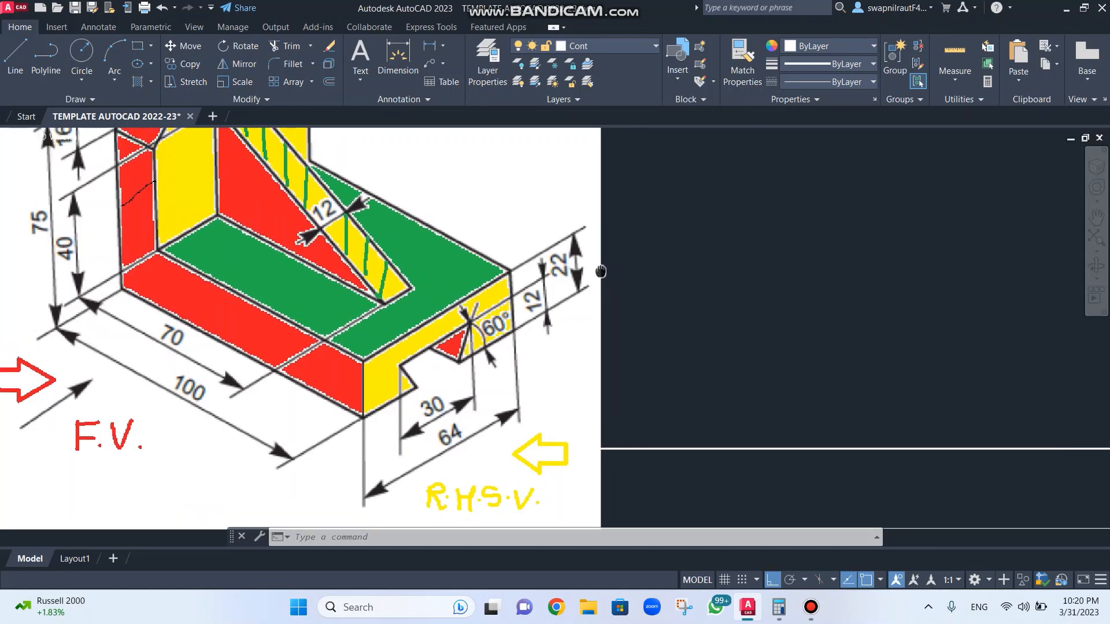
scroll(601, 271, "down", 6)
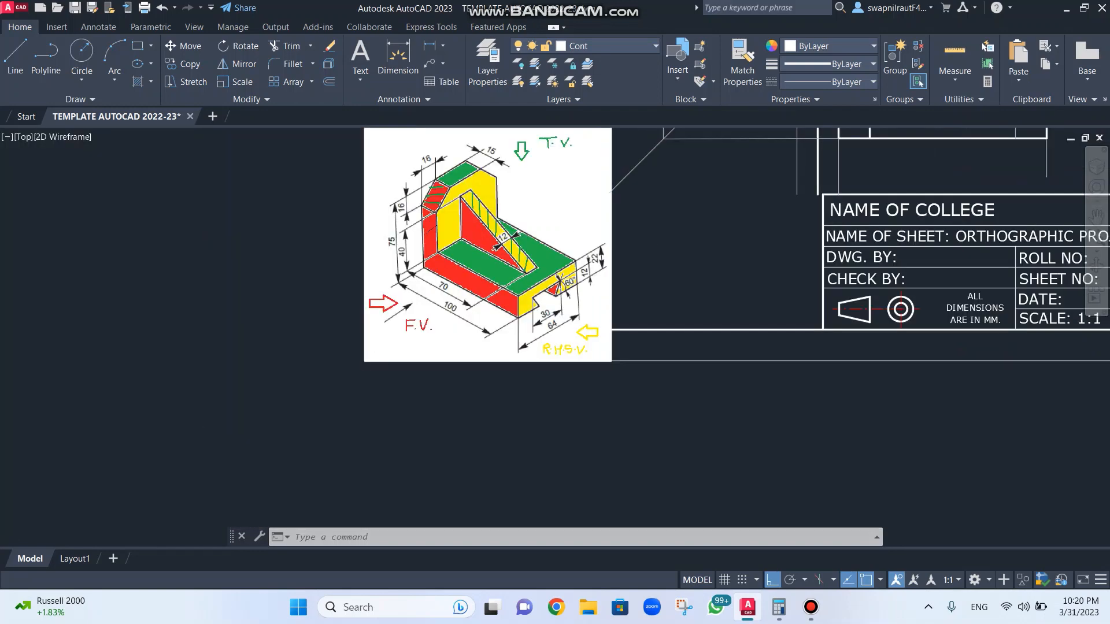
middle_click_drag(644, 233, 569, 377)
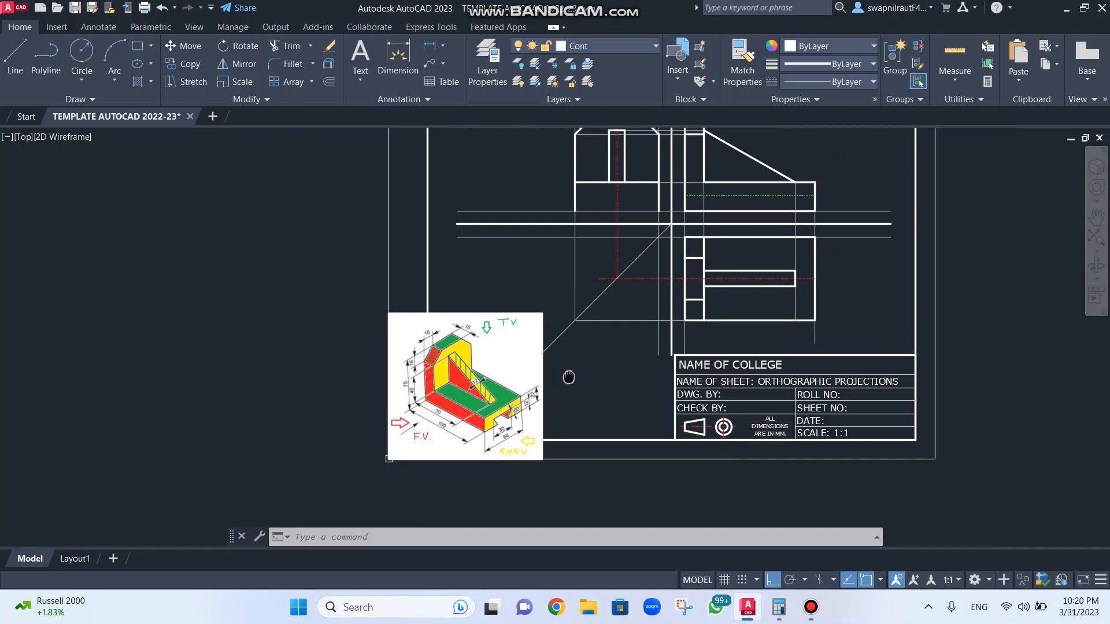
scroll(570, 377, "down", 1)
scroll(589, 308, "up", 2)
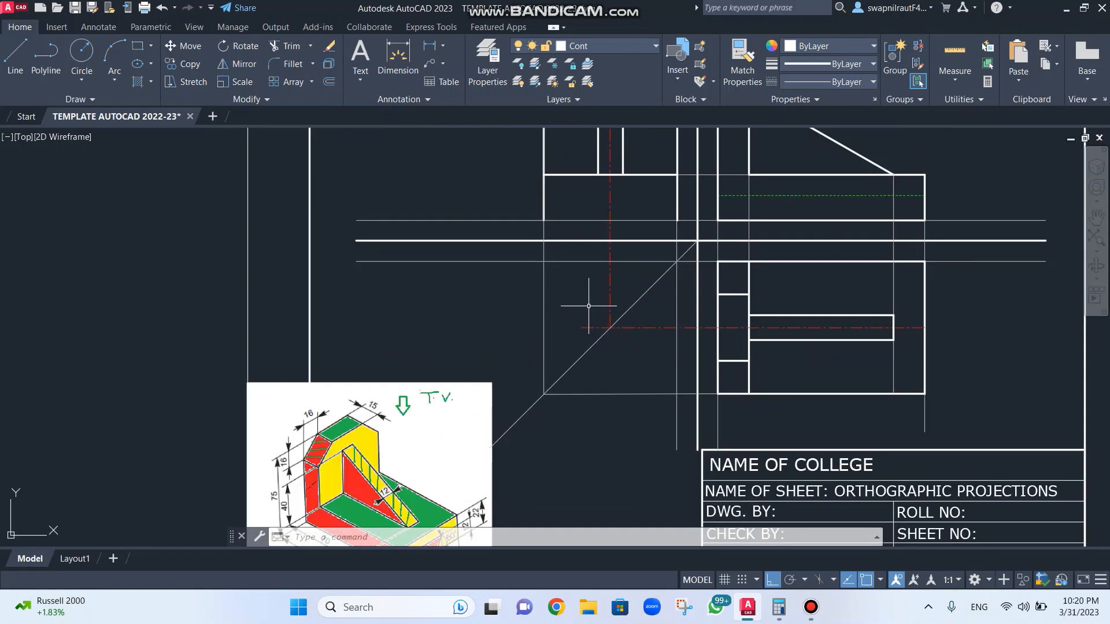
scroll(602, 278, "up", 1)
middle_click_drag(599, 283, 528, 399)
scroll(528, 399, "down", 2)
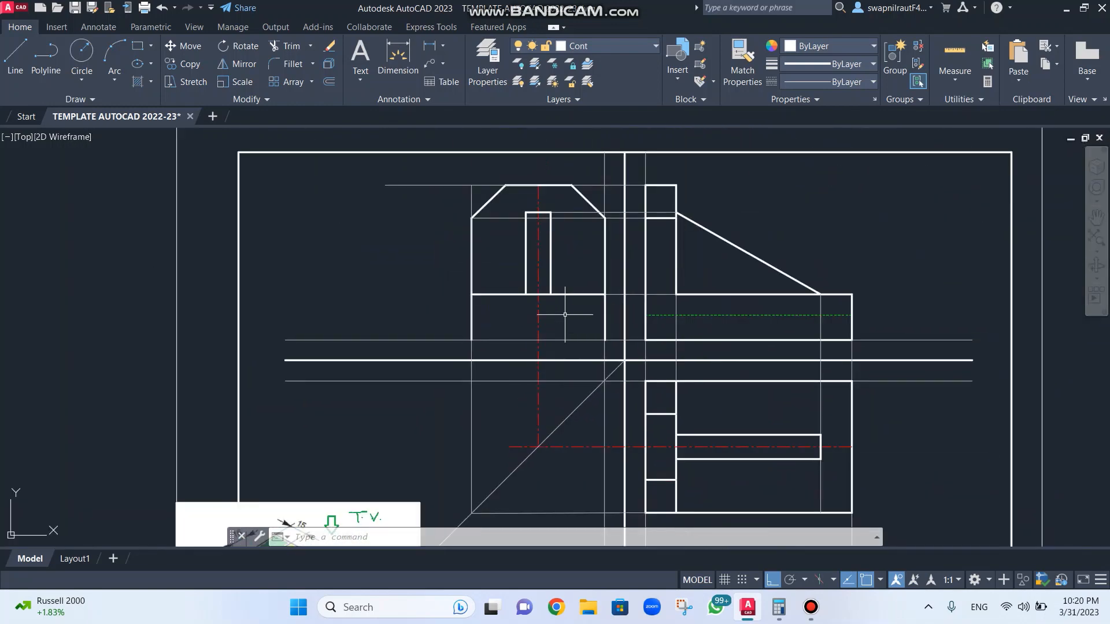
scroll(570, 314, "up", 2)
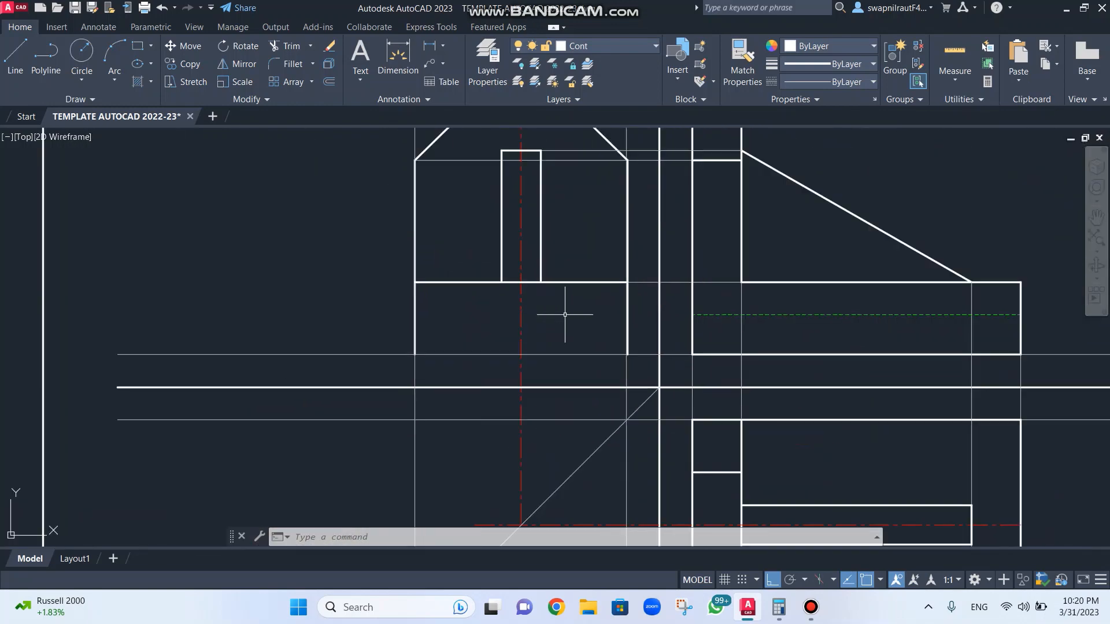
Step: On the Proj layer, draw a horizontal projection line from the hidden line's near end in the front view to the side view's far edge
left_click(601, 46)
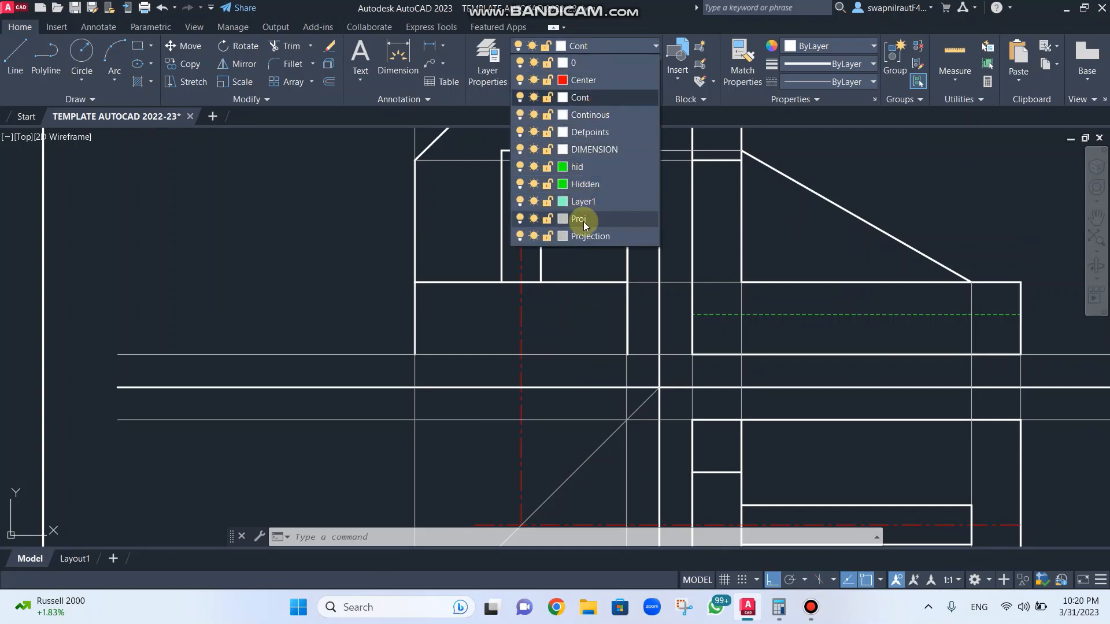
left_click(581, 220)
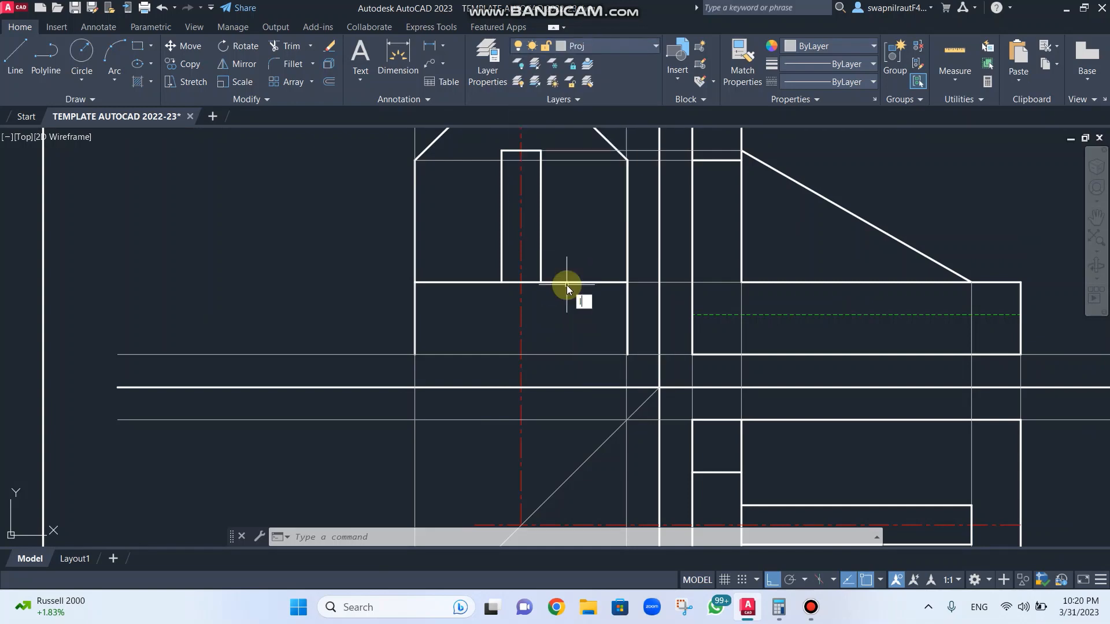
type("l")
key("Return")
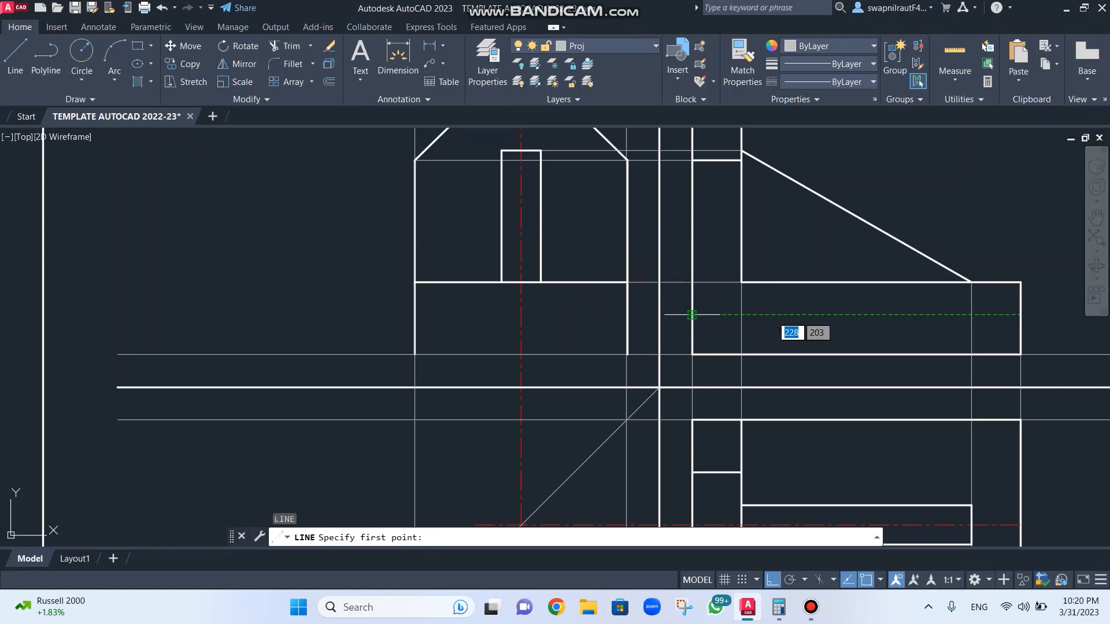
left_click(692, 315)
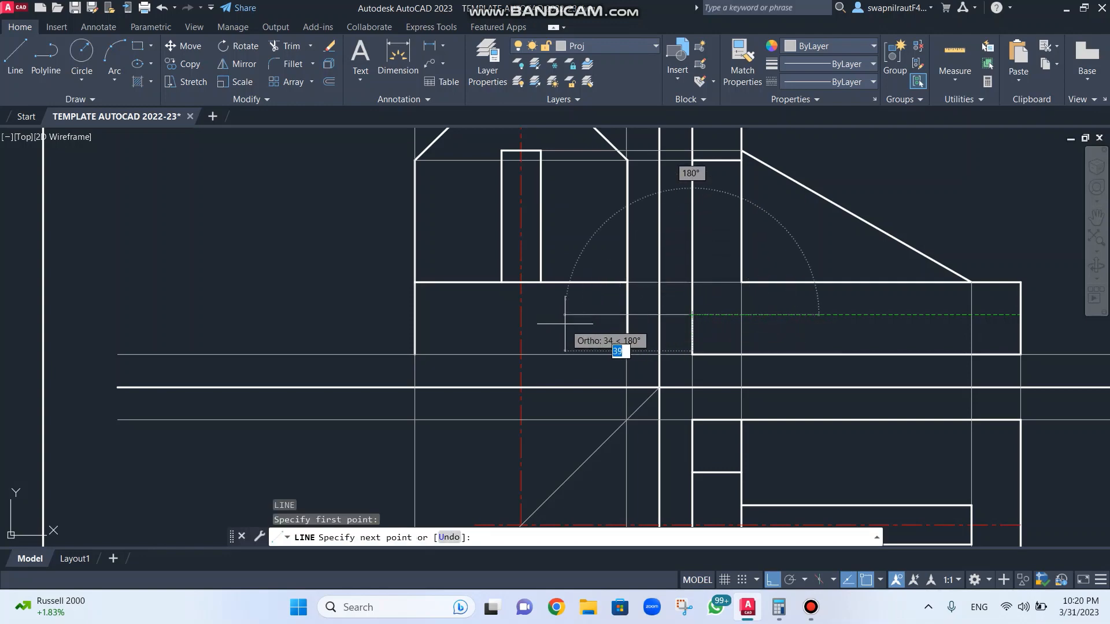
left_click(414, 315)
key("Escape")
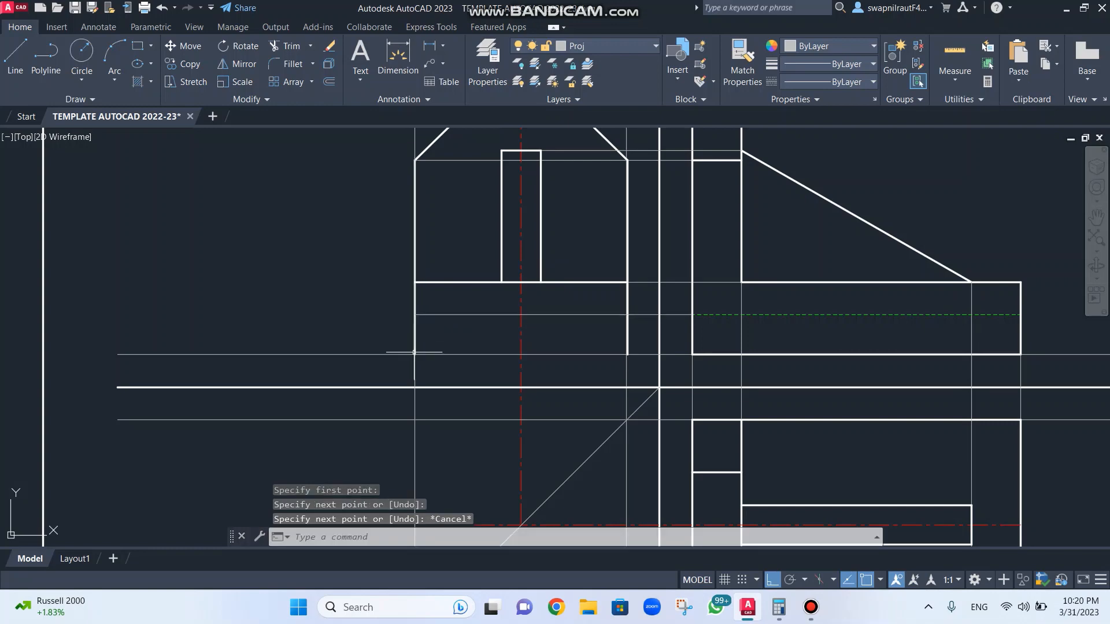
Step: Examine the dovetail slot's width, depth and angle dimensions in the isometric reference picture, and return to the side view's base
scroll(399, 358, "down", 3)
scroll(398, 359, "up", 3)
middle_click_drag(387, 367, 403, 347)
scroll(403, 347, "down", 5)
scroll(422, 399, "up", 5)
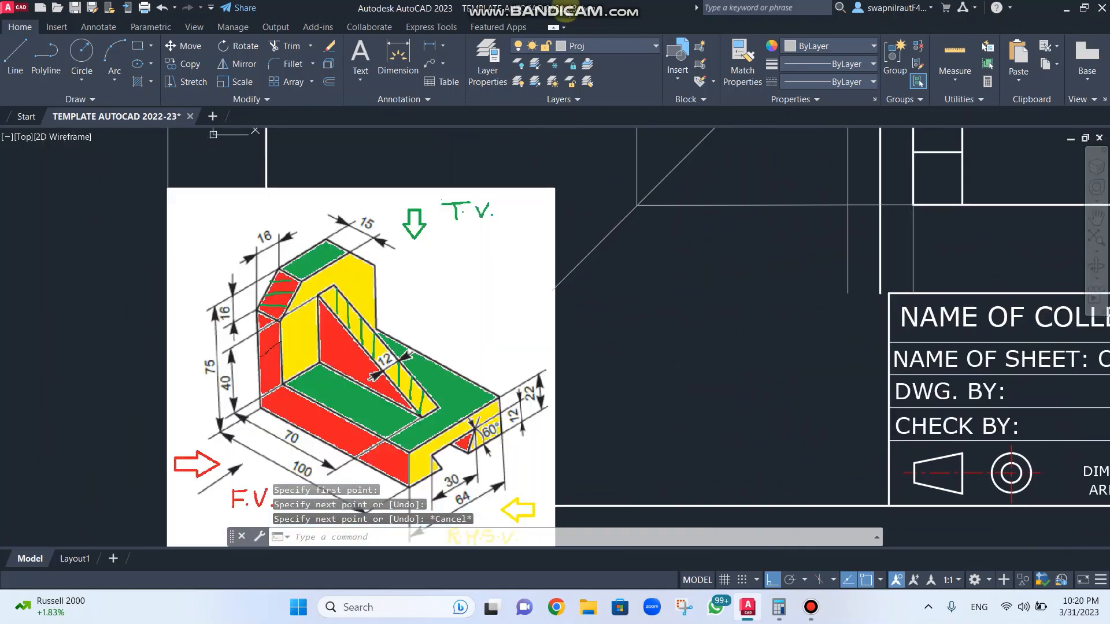
scroll(473, 365, "up", 2)
scroll(452, 373, "up", 4)
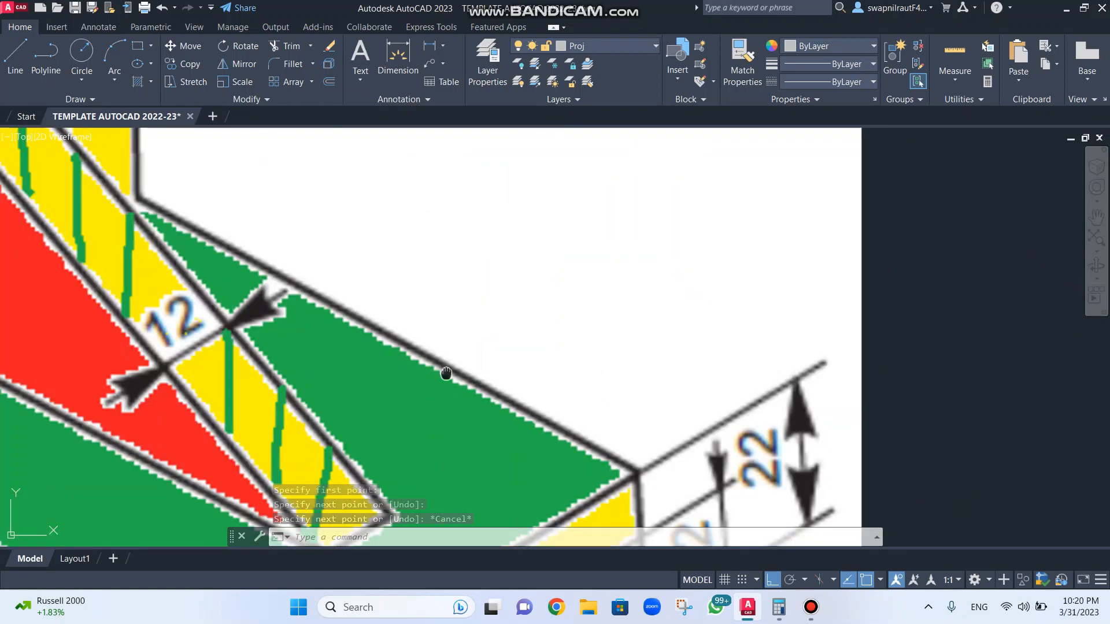
middle_click_drag(446, 371, 495, 56)
scroll(516, 251, "down", 2)
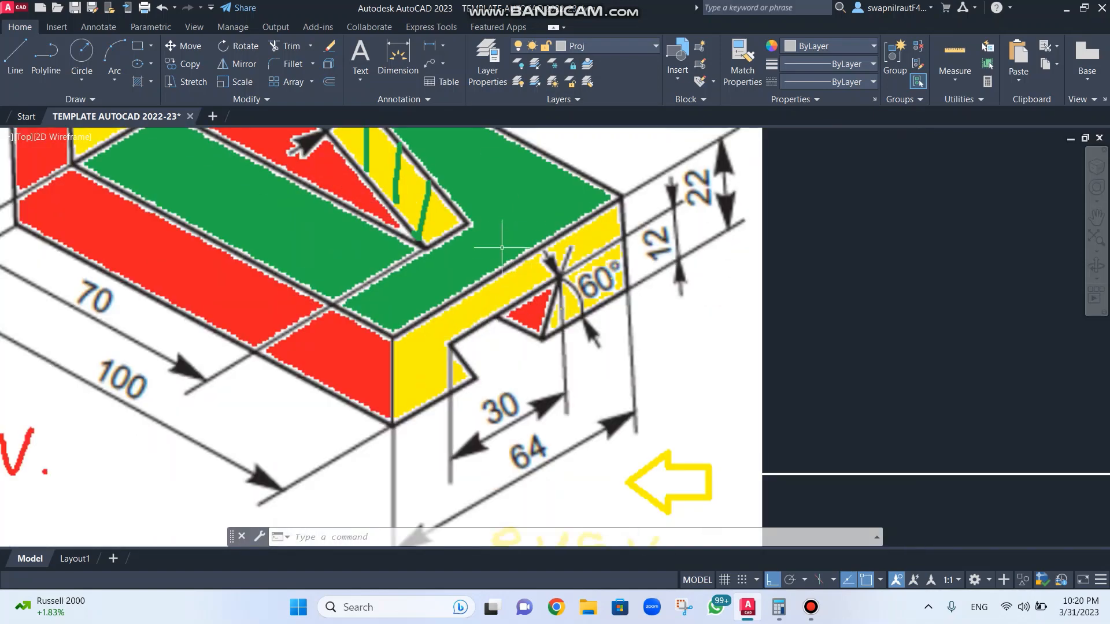
left_click(512, 340)
key("Escape")
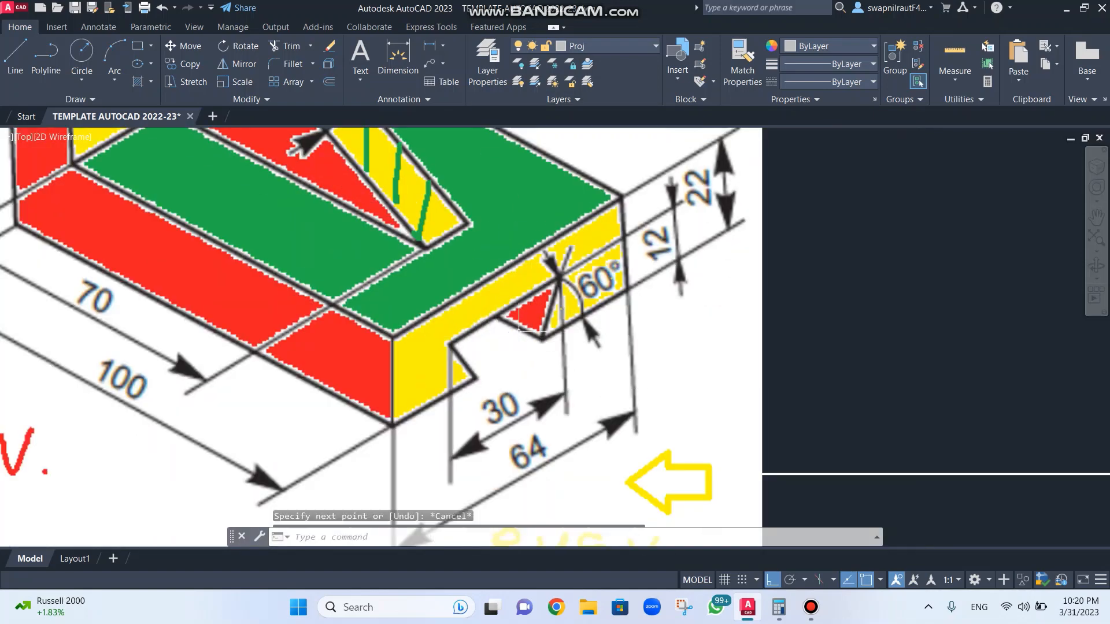
scroll(698, 265, "down", 4)
middle_click_drag(667, 267, 574, 335)
middle_click_drag(644, 284, 352, 476)
scroll(352, 476, "up", 2)
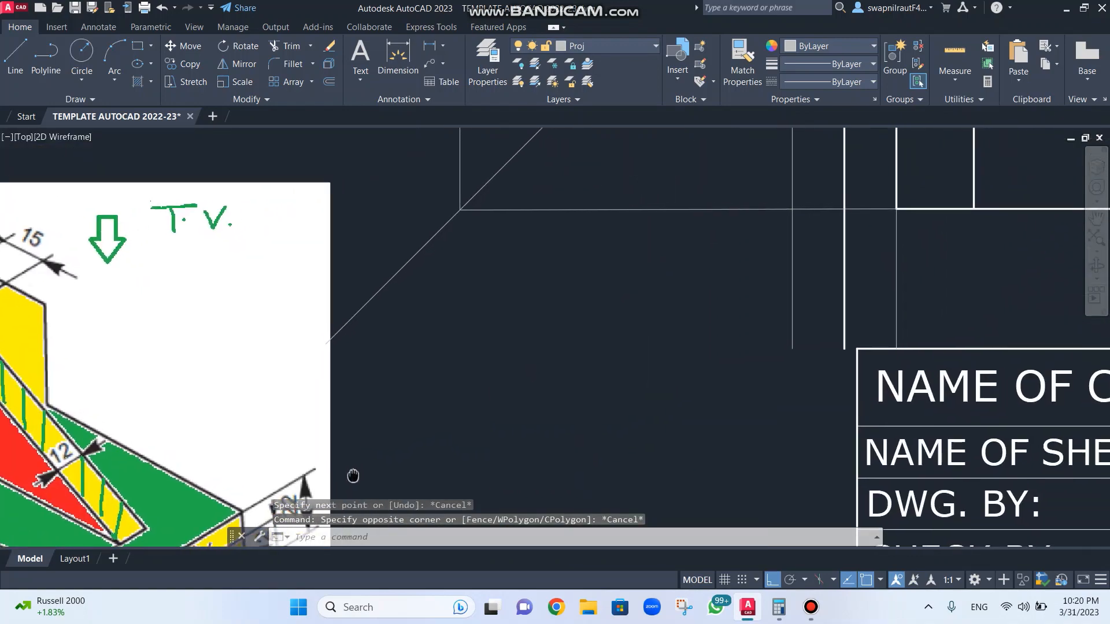
scroll(352, 475, "down", 2)
middle_click_drag(601, 345, 503, 483)
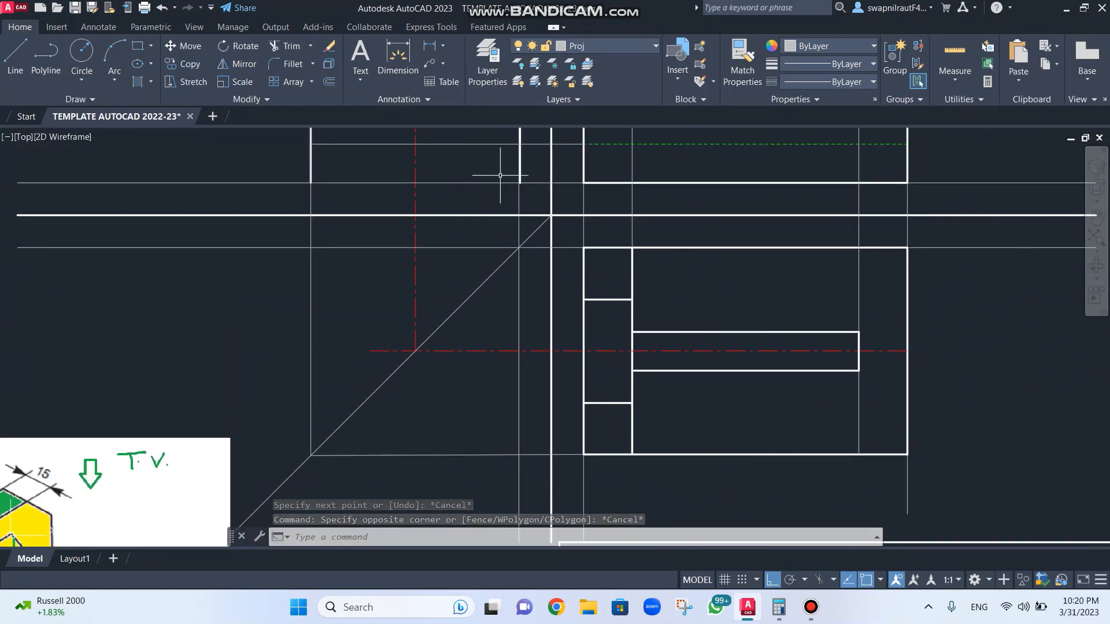
mouse_move(503, 181)
middle_mouse_down()
mouse_move(528, 243)
mouse_move(592, 327)
middle_mouse_up()
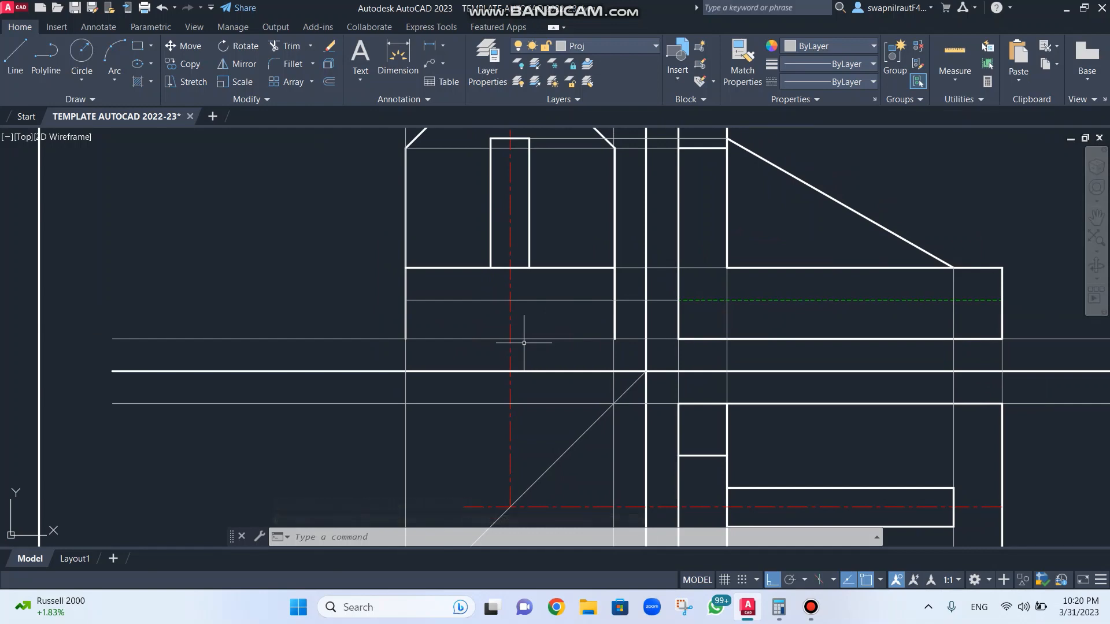
Step: On the Cont layer, draw the slot's top edge 15 mm rightward from the side view's centre line at the projected height
scroll(526, 333, "up", 2)
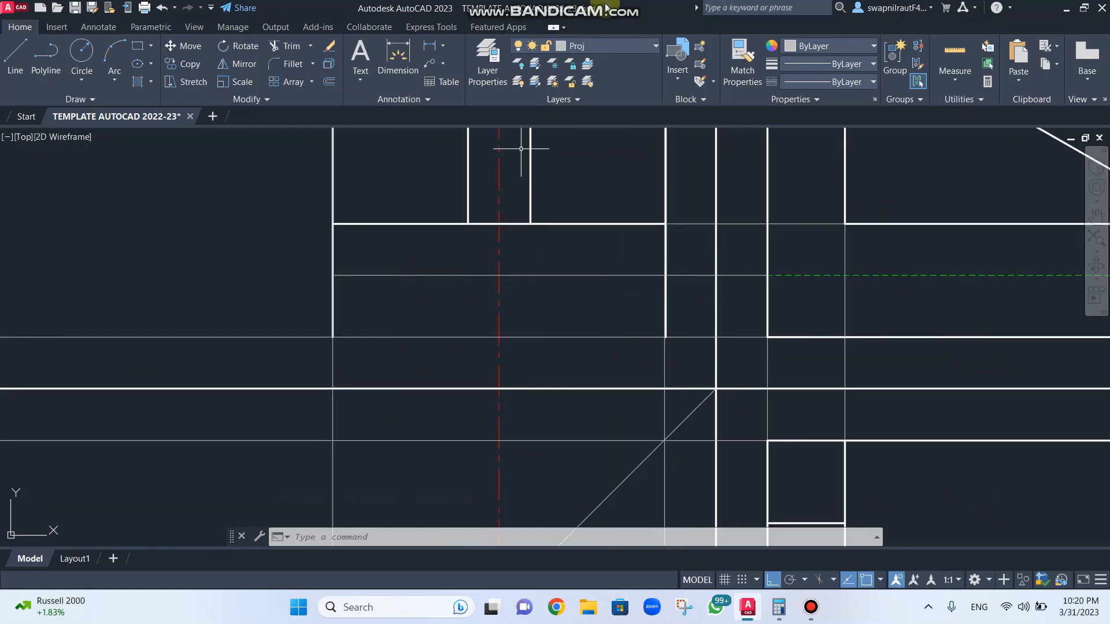
left_click(611, 46)
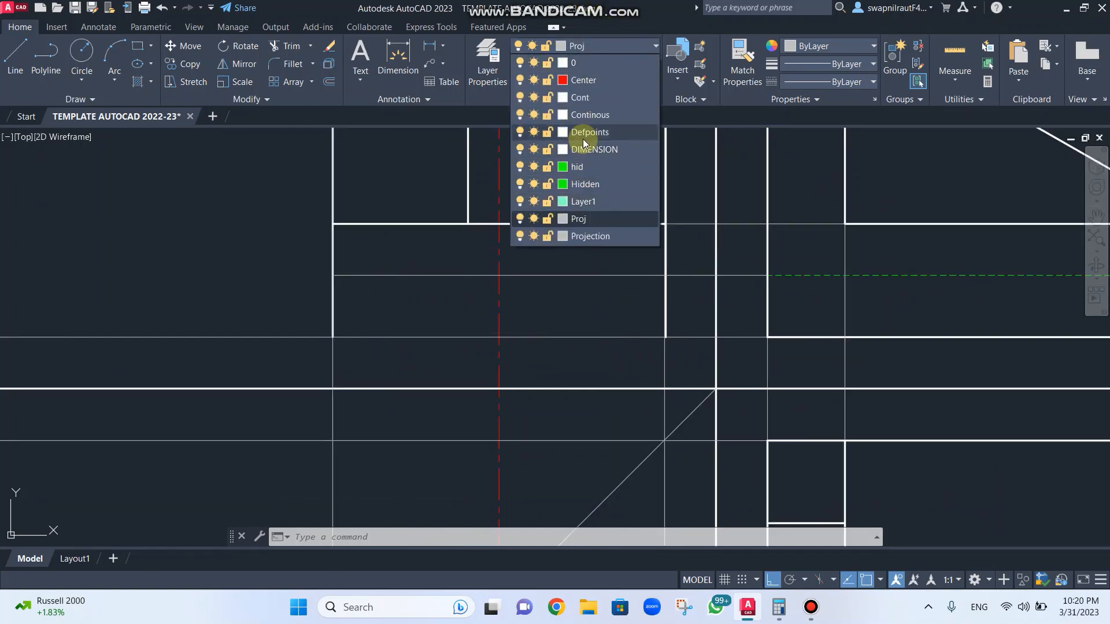
left_click(588, 101)
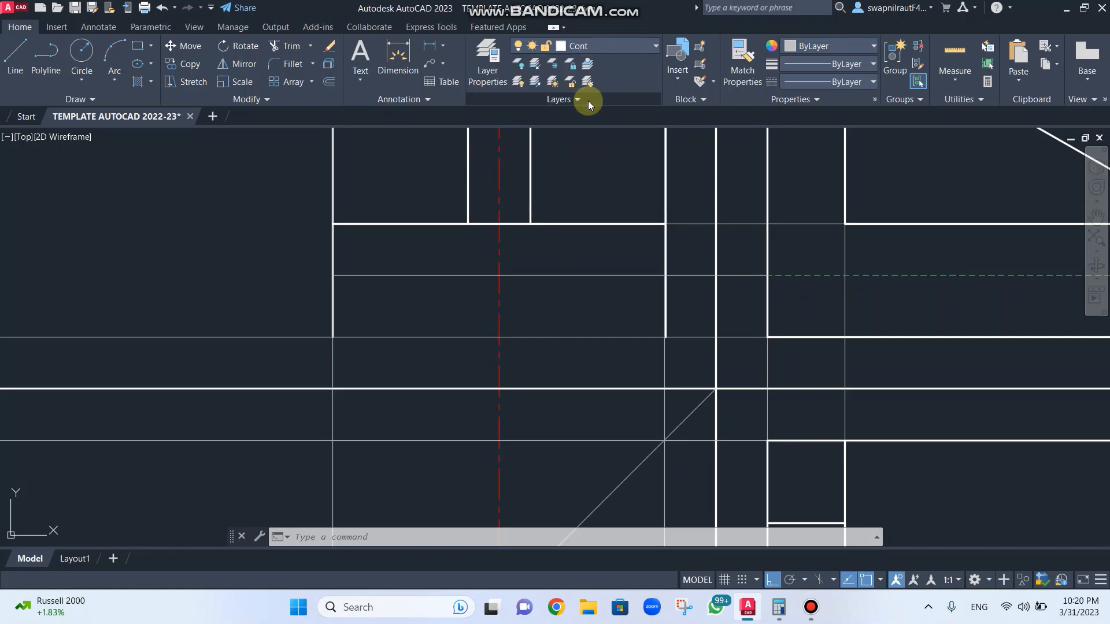
type("l")
key("space")
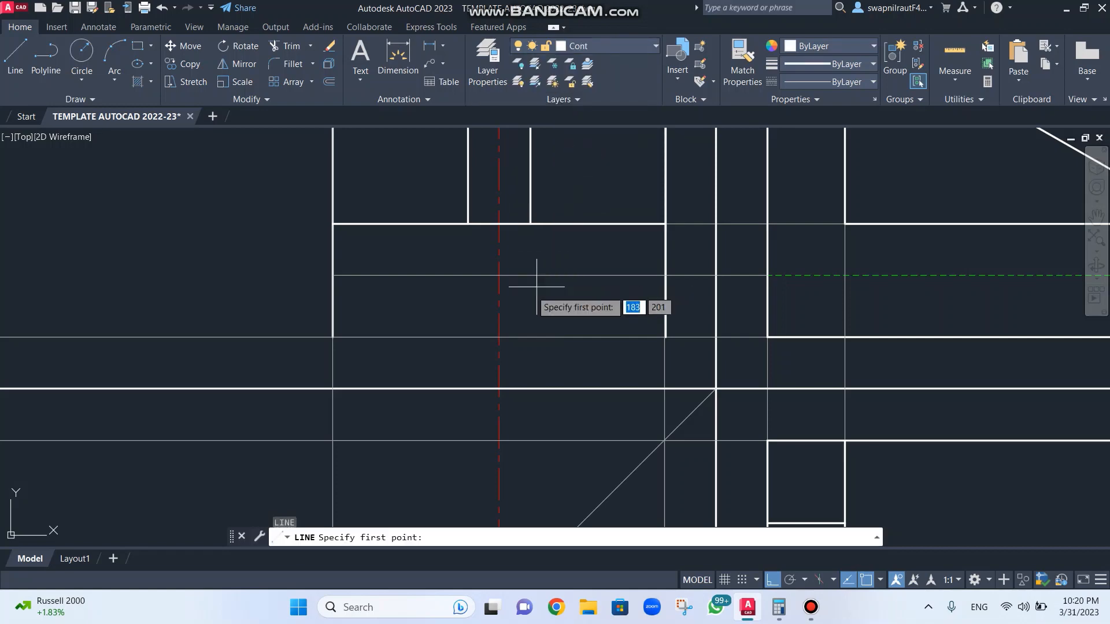
left_click(499, 275)
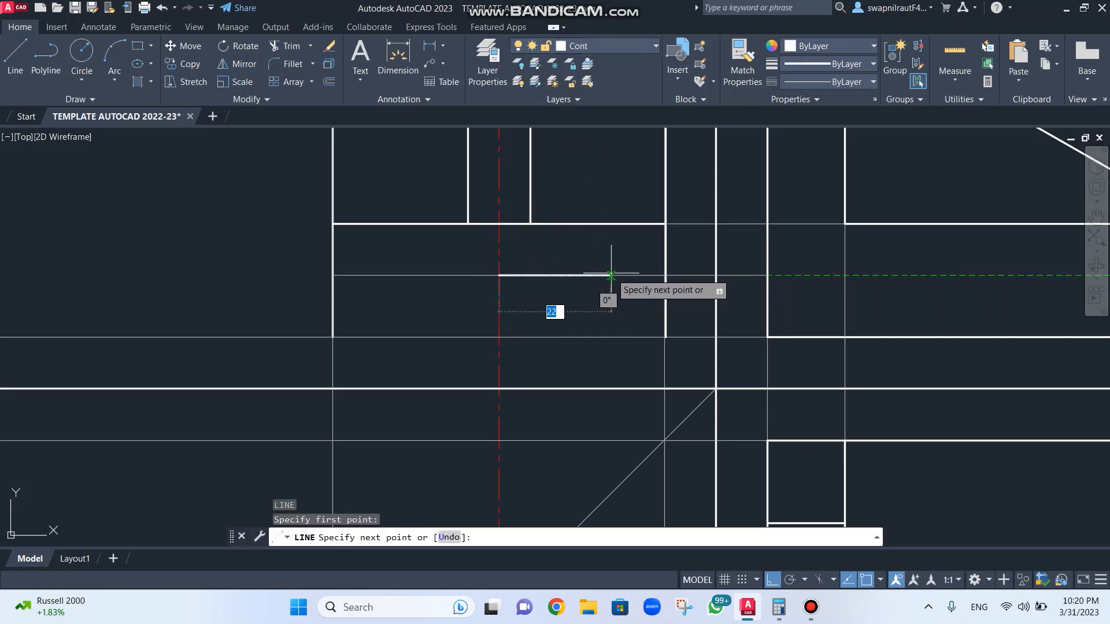
type("15")
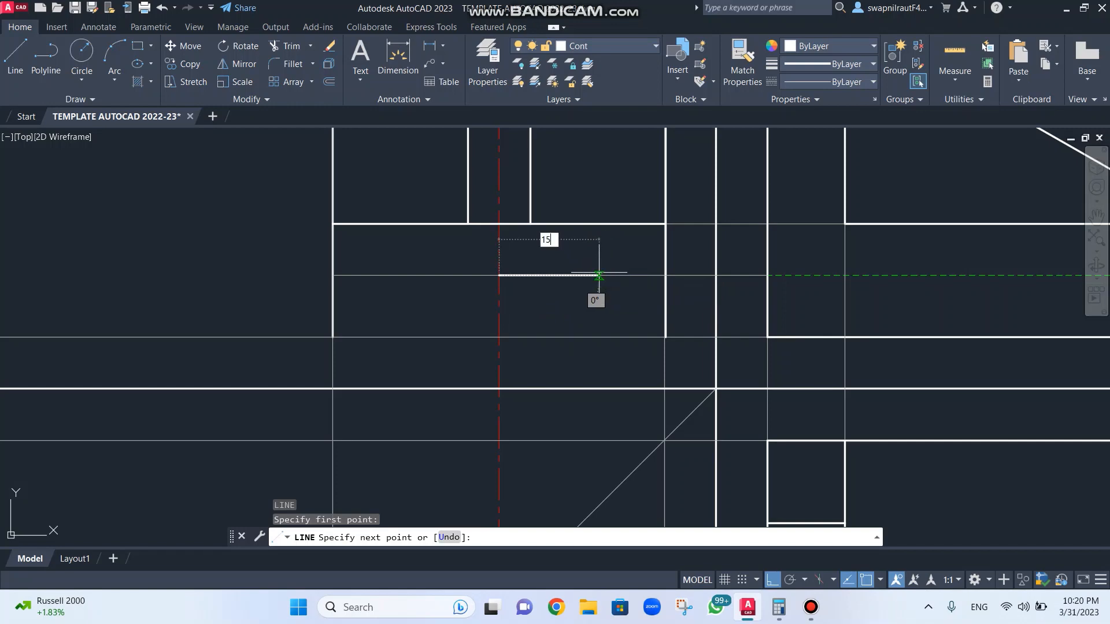
key("Return")
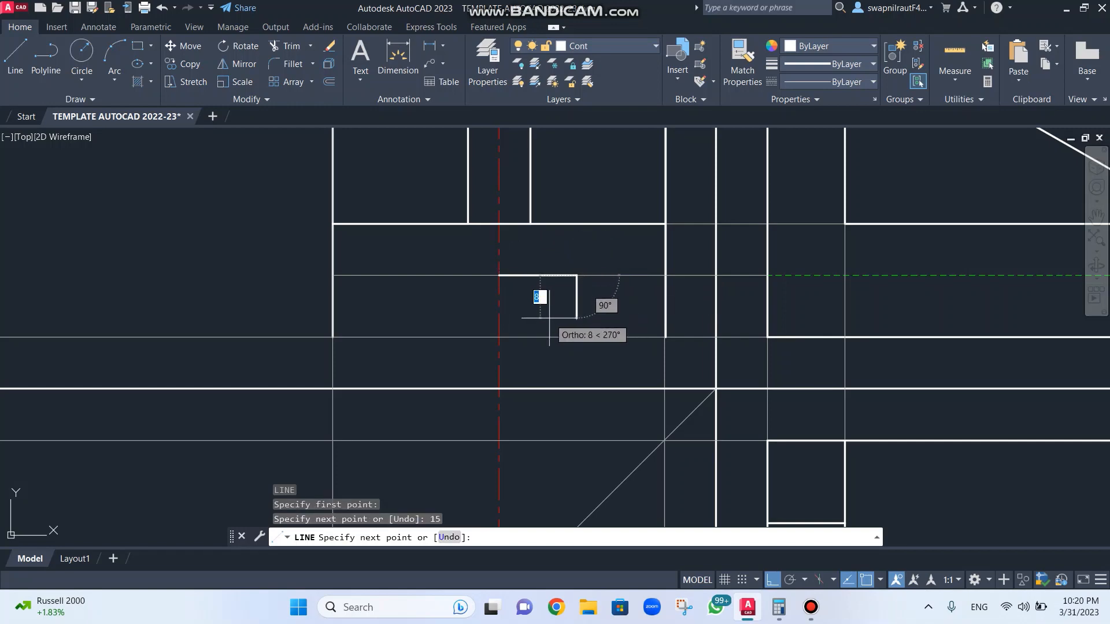
Step: Turn off Ortho mode so the slot's next line segment can be drawn at an angle
scroll(550, 318, "down", 4)
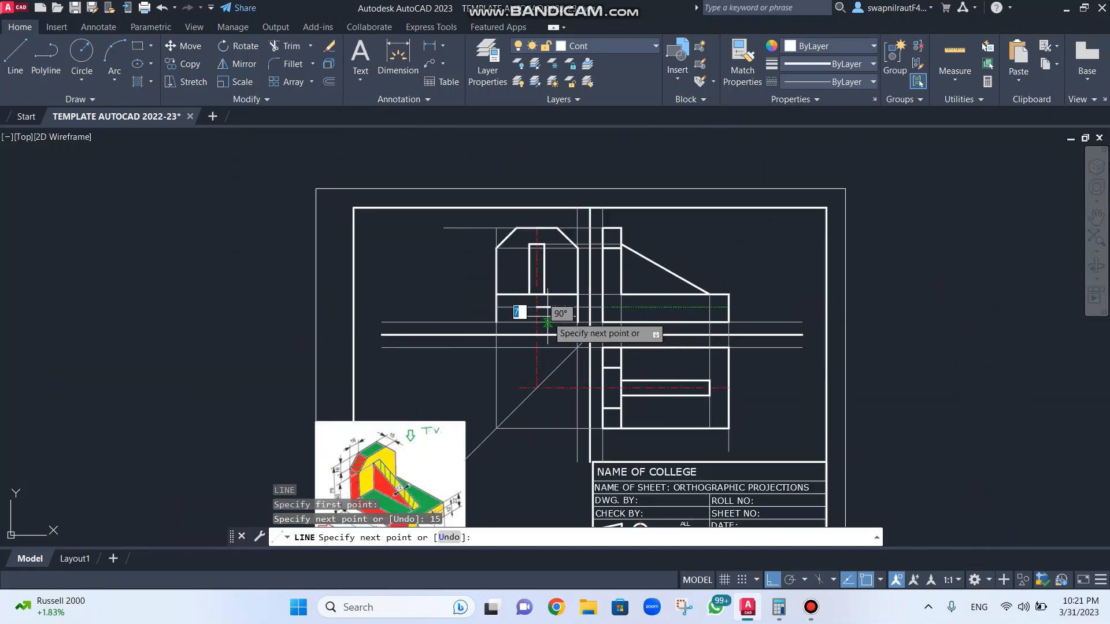
scroll(547, 316, "up", 2)
scroll(547, 315, "up", 4)
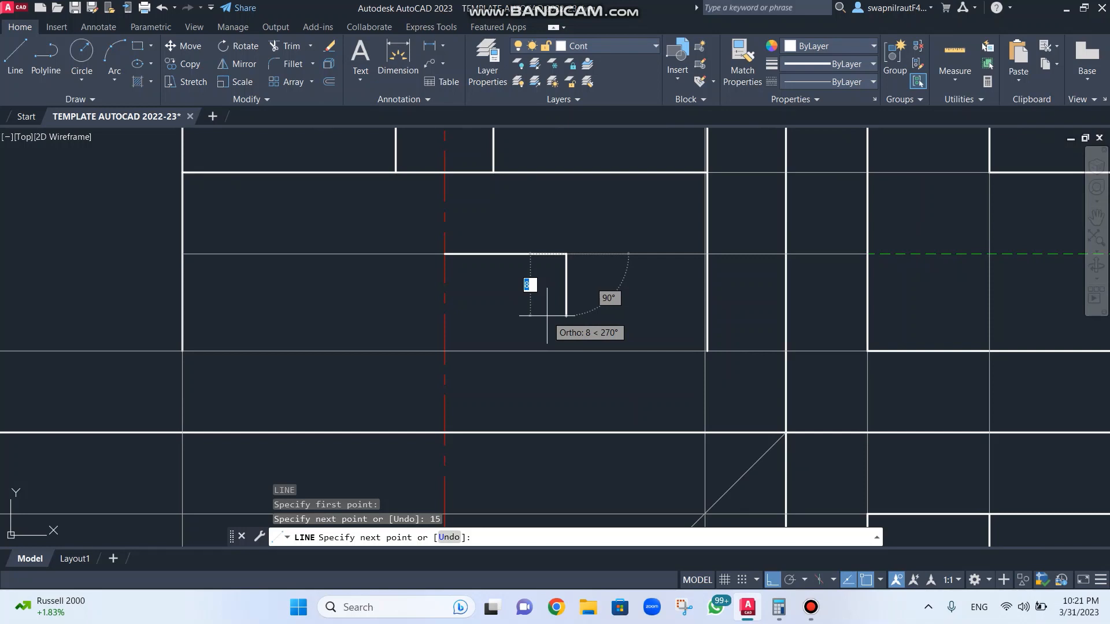
key("F8")
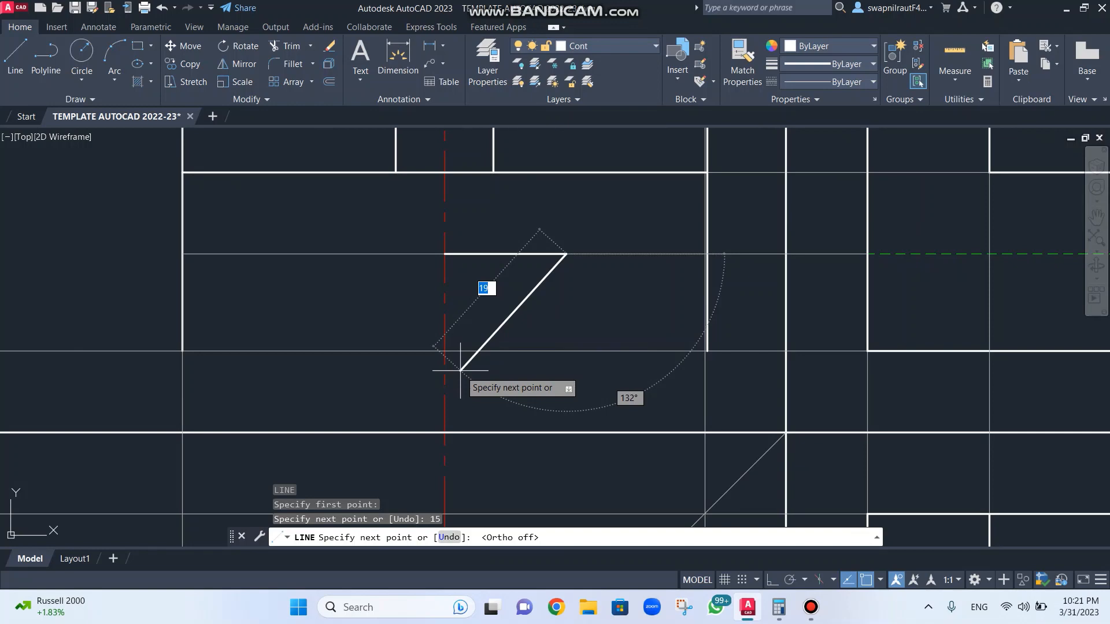
Step: Try a slanted slot side at 150° from the top edge's outer end, and undo that segment
key("Tab")
type("150")
key("Return")
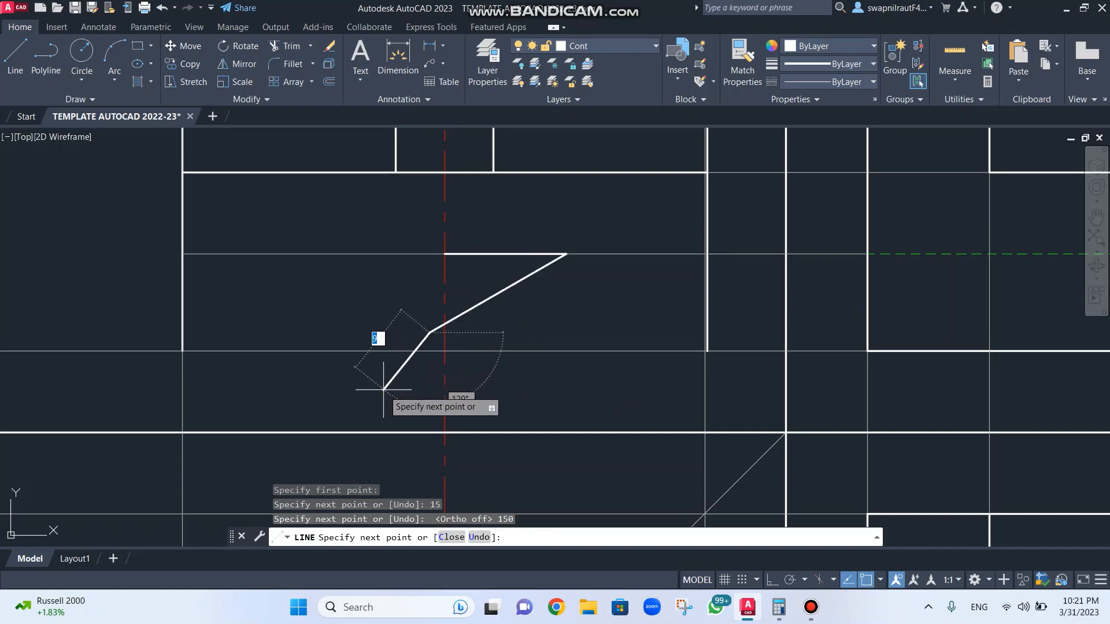
key("ctrl+z")
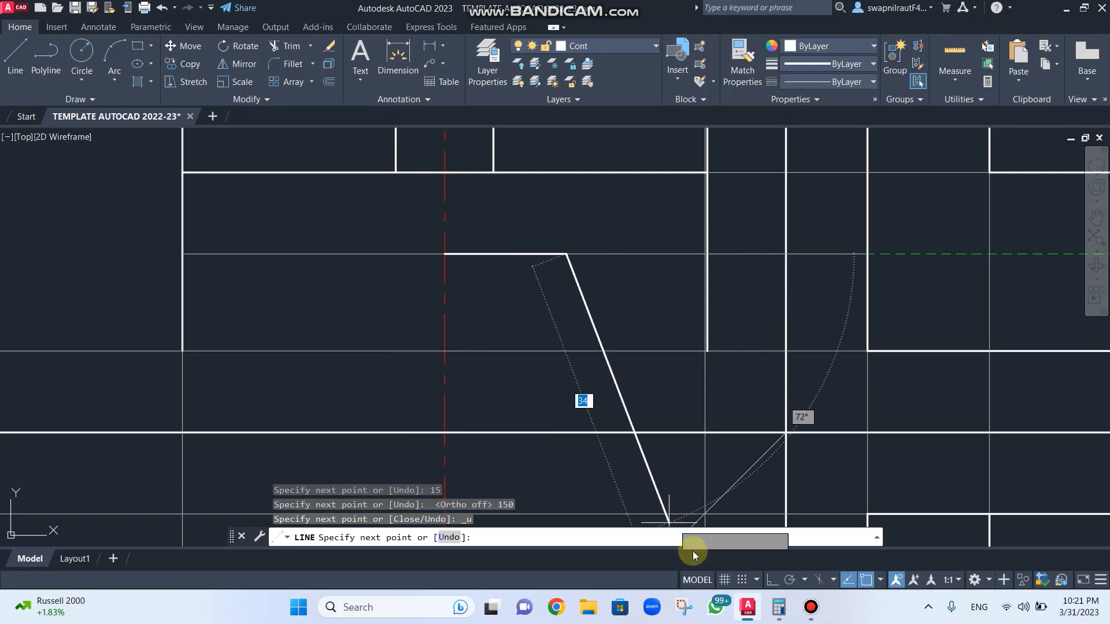
Step: Switch to Calculator, compute 90 + 60, and minimise it to return to the drawing
left_click(780, 612)
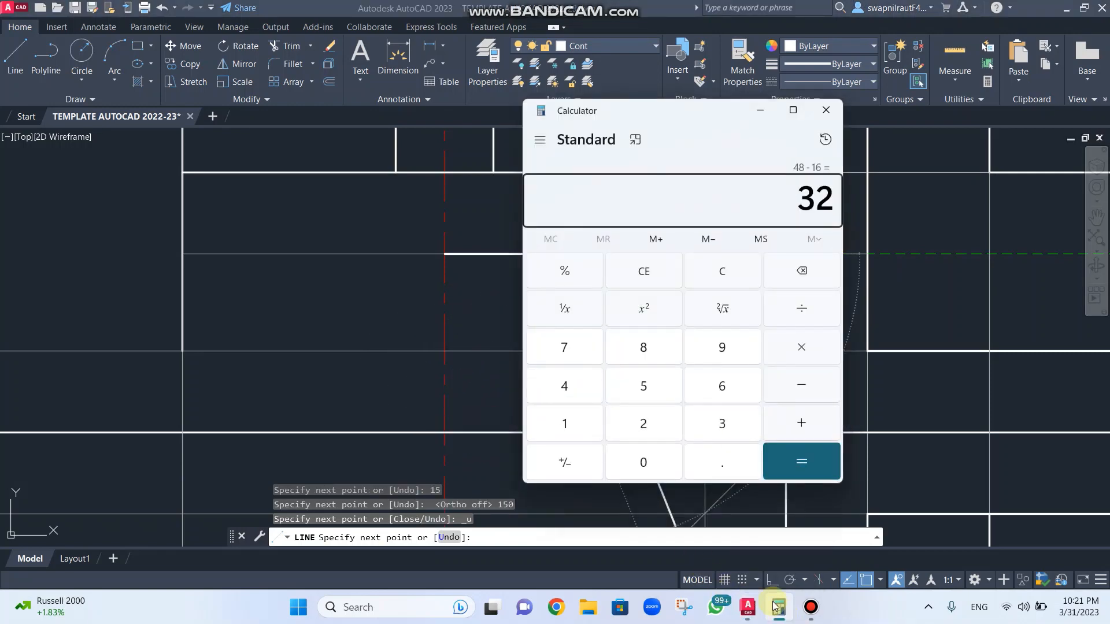
type("90 + 60")
key("Return")
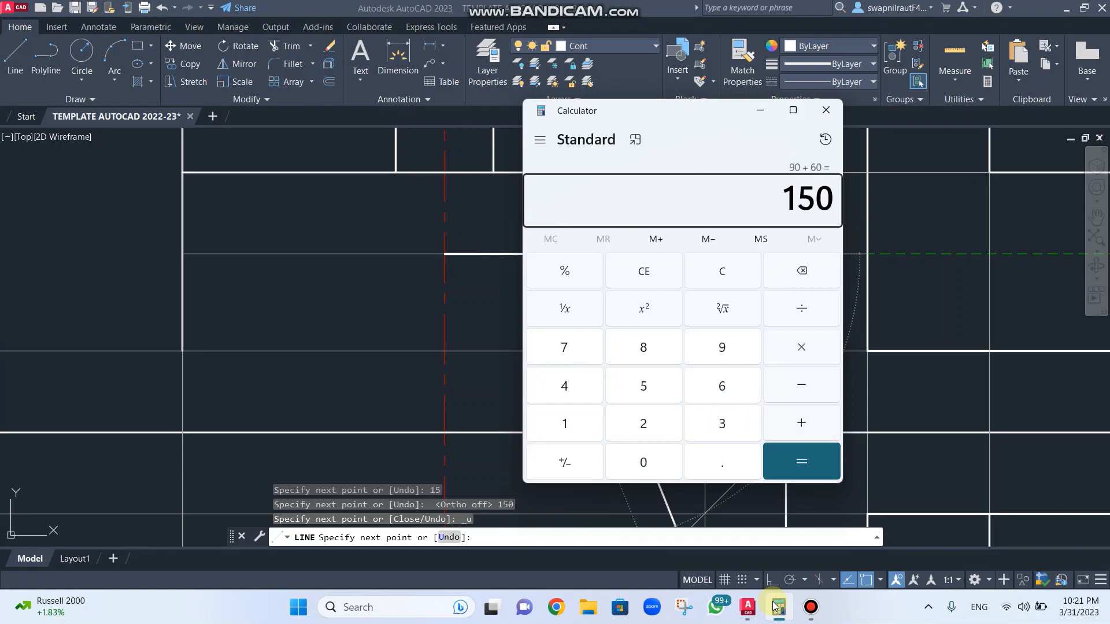
left_click(760, 110)
Step: Examine the dovetail slot's 60° angle in the isometric reference picture and compare it with the unfinished slot line in the side view
scroll(340, 424, "up", 2)
scroll(340, 424, "down", 8)
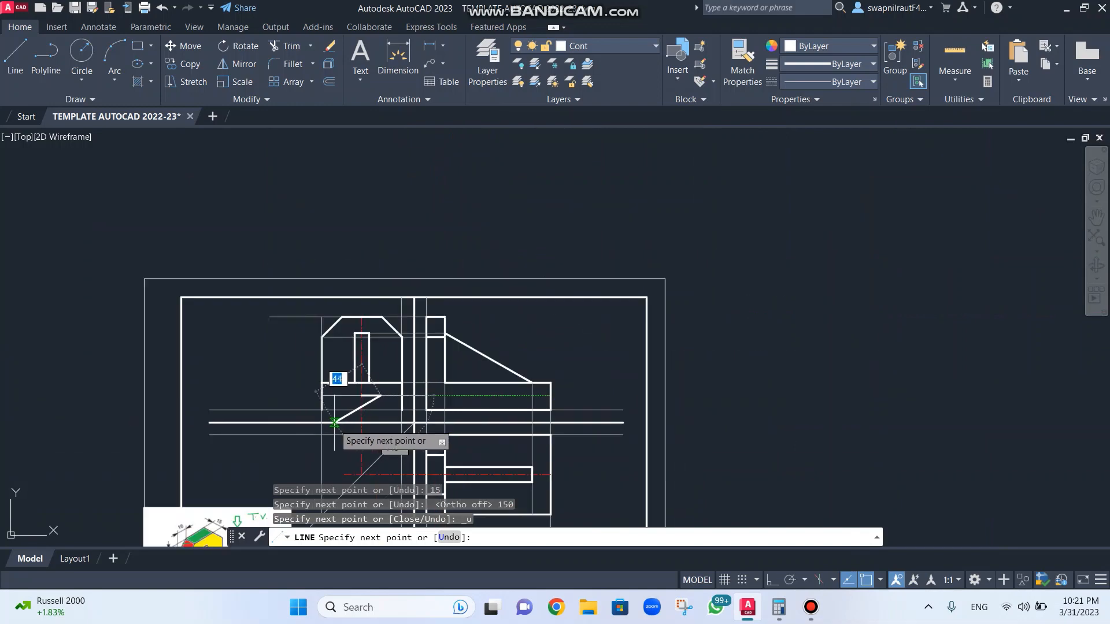
scroll(404, 276, "up", 6)
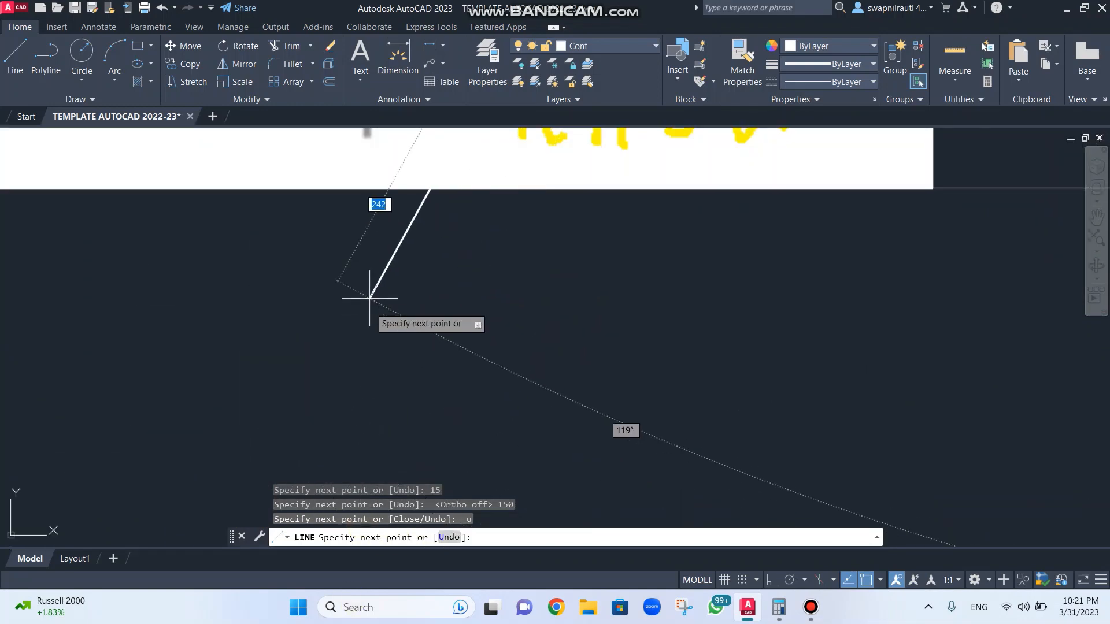
scroll(370, 296, "up", 2)
middle_click_drag(371, 293, 340, 525)
scroll(410, 352, "down", 6)
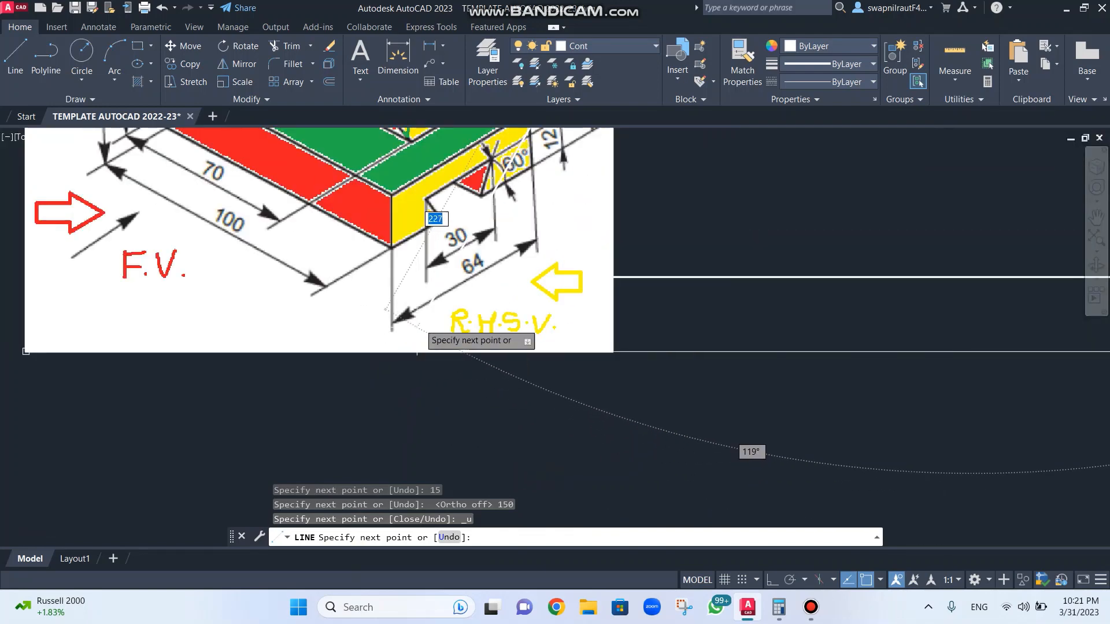
middle_click_drag(511, 280, 428, 467)
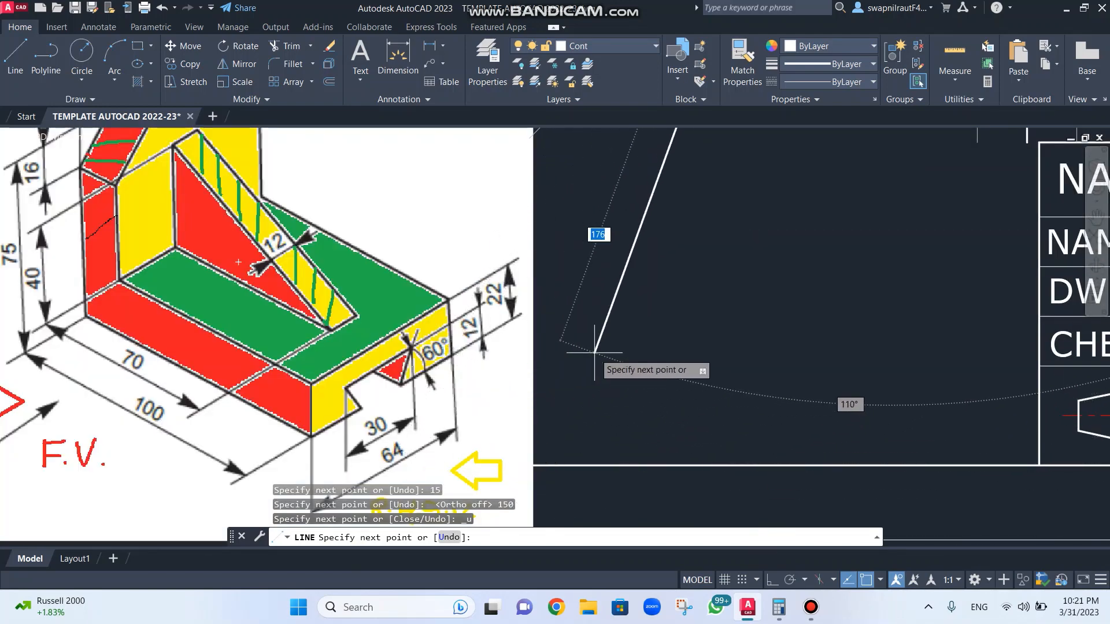
scroll(595, 351, "up", 2)
scroll(593, 350, "down", 8)
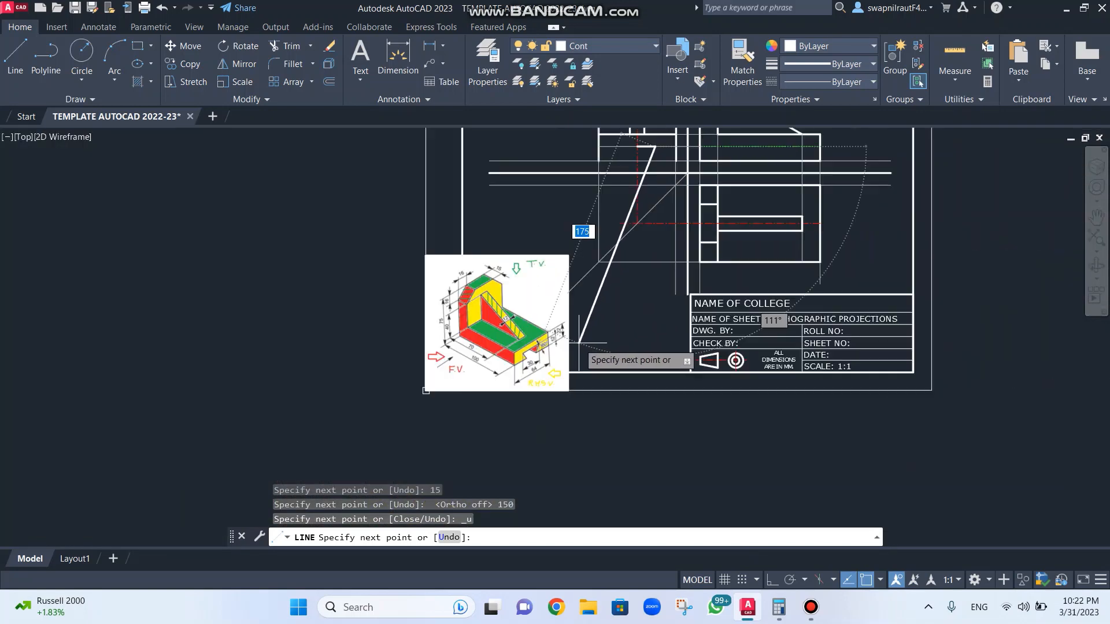
scroll(665, 173, "down", 4)
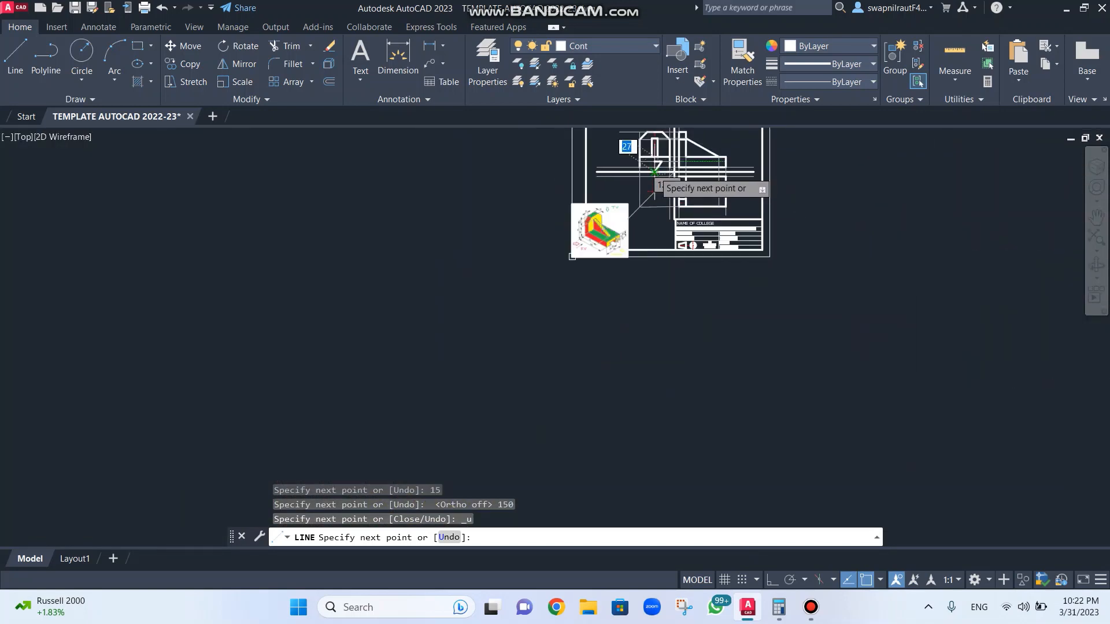
middle_click_drag(654, 172, 599, 293)
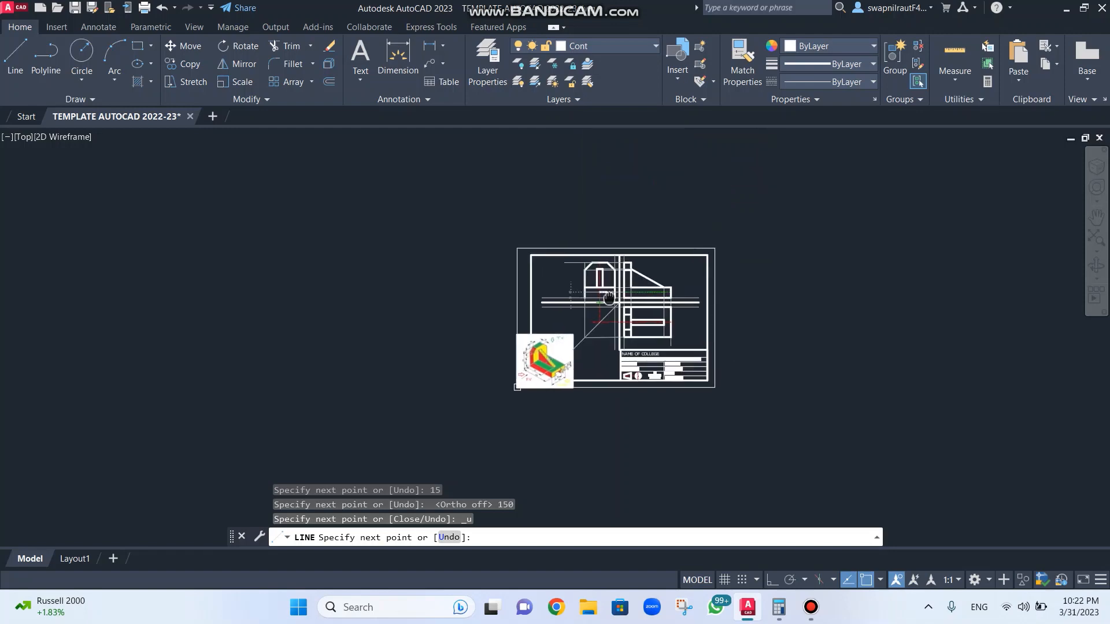
scroll(595, 278, "up", 4)
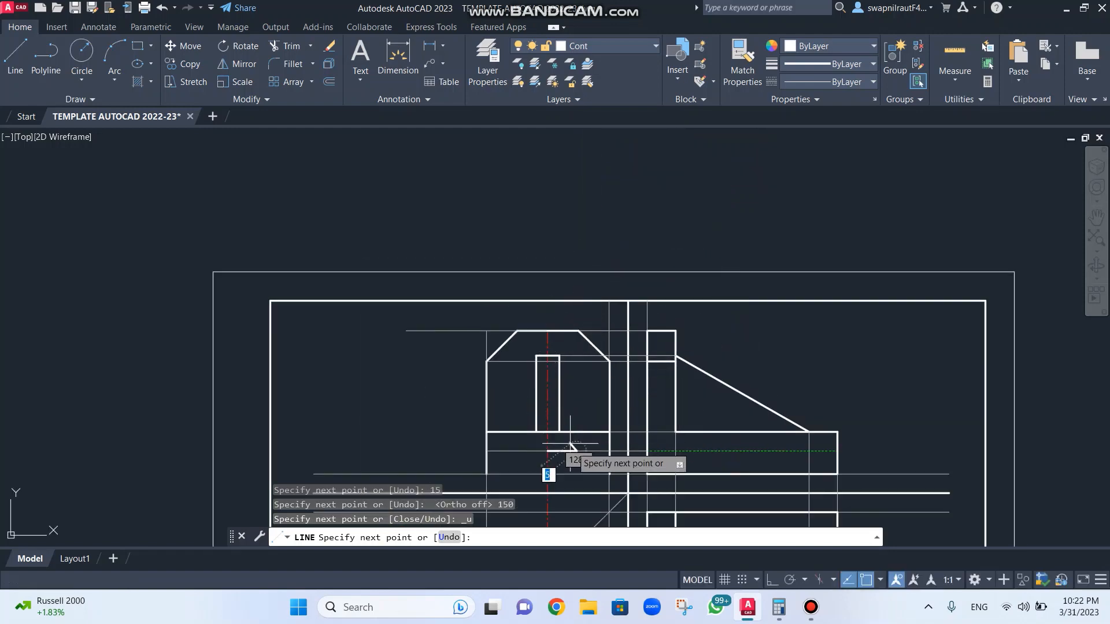
scroll(574, 448, "up", 2)
scroll(574, 448, "up", 3)
middle_click_drag(575, 426, 575, 216)
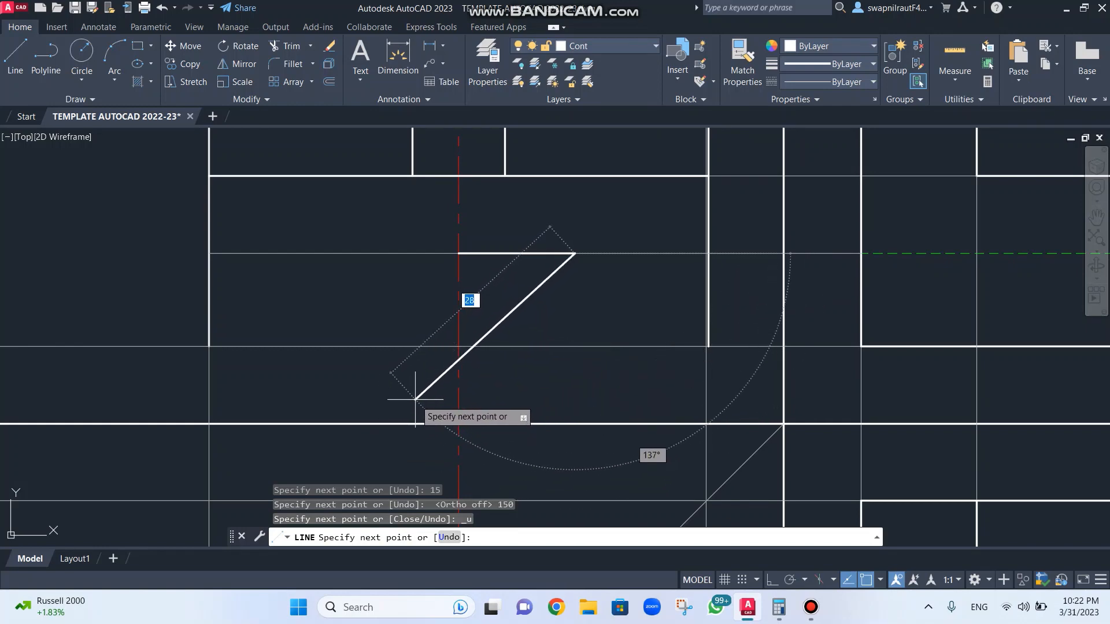
Step: Try a slanted line at 150° from the outer end of the slot's top edge, keeping it as the slot side
key("Tab")
type("150")
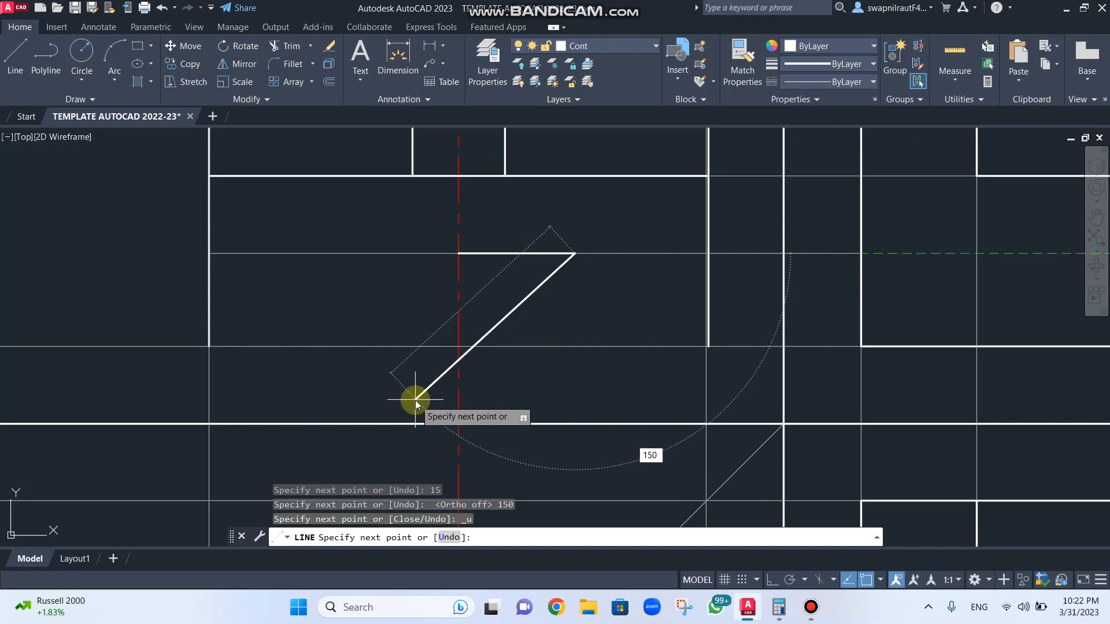
left_click(415, 399)
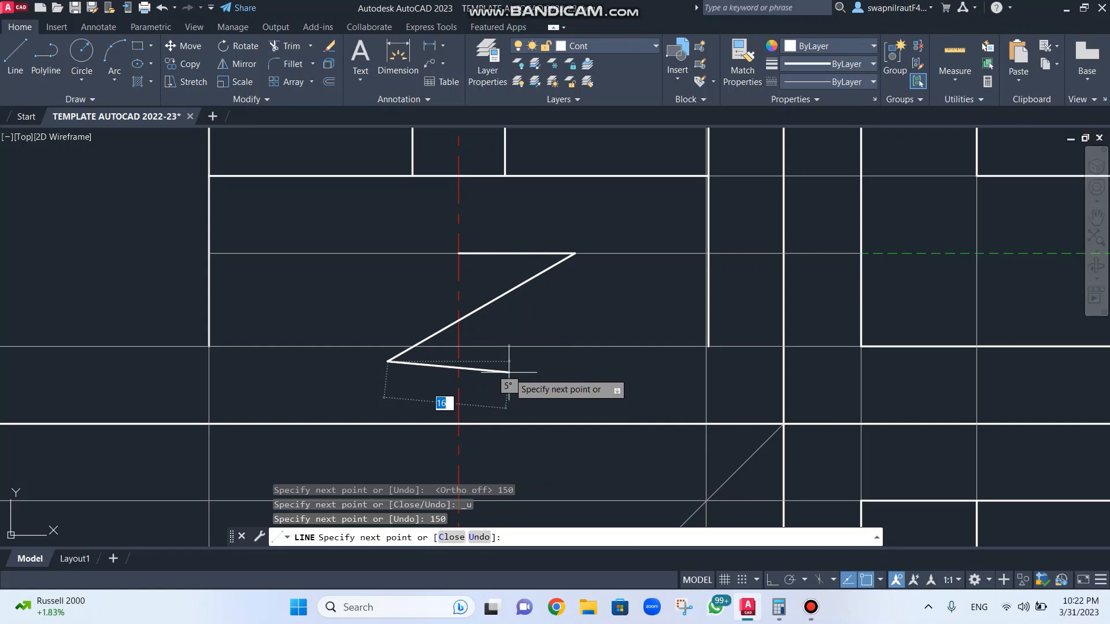
key("Escape")
Step: Examine how the dovetail slot's 60° angle is measured in the isometric reference and compare it with the slanted line in the side view
scroll(546, 239, "down", 8)
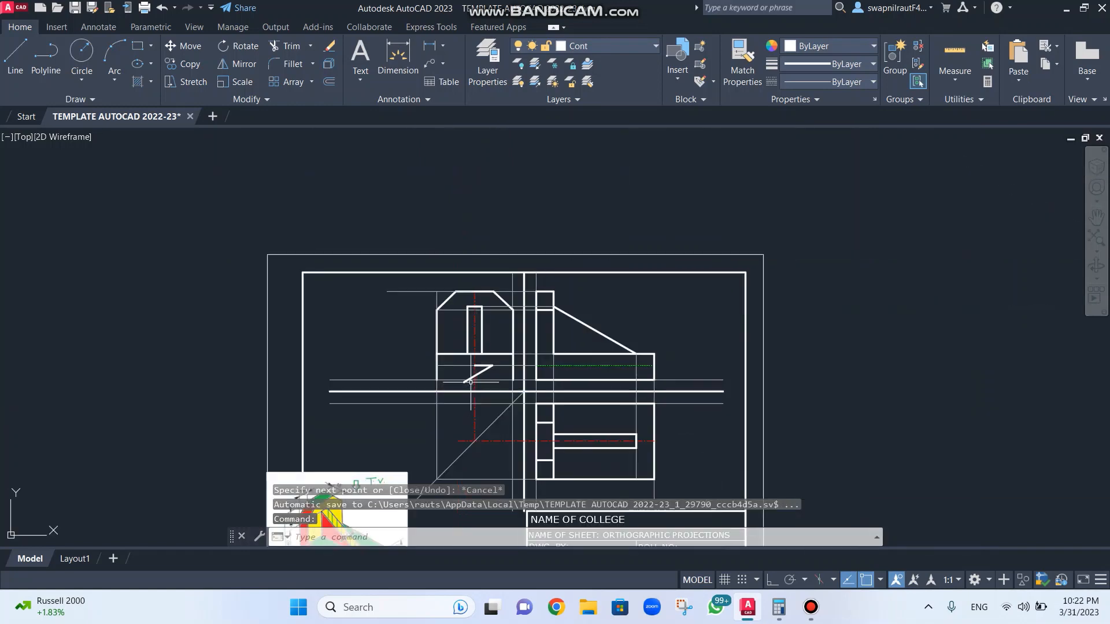
middle_click_drag(525, 293, 554, 208)
scroll(467, 377, "up", 6)
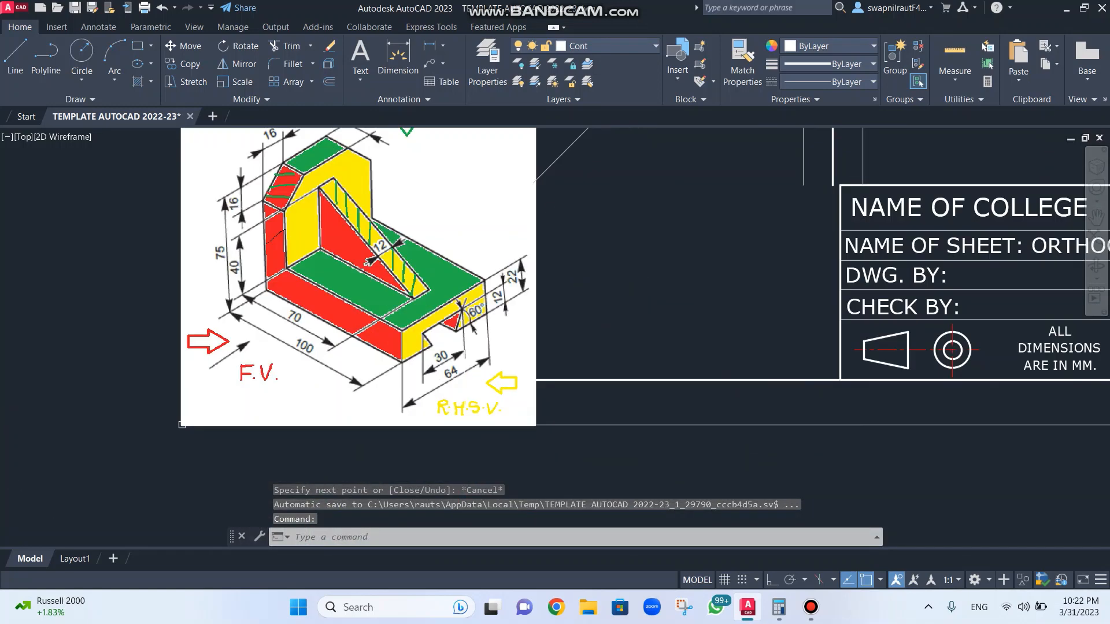
scroll(468, 377, "up", 2)
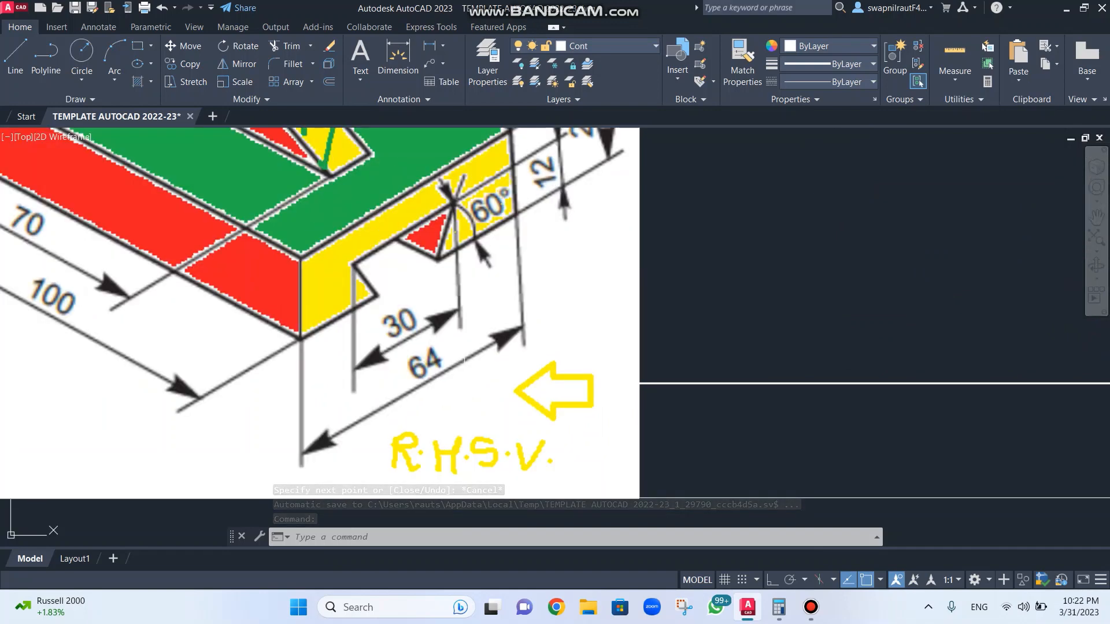
scroll(463, 360, "down", 2)
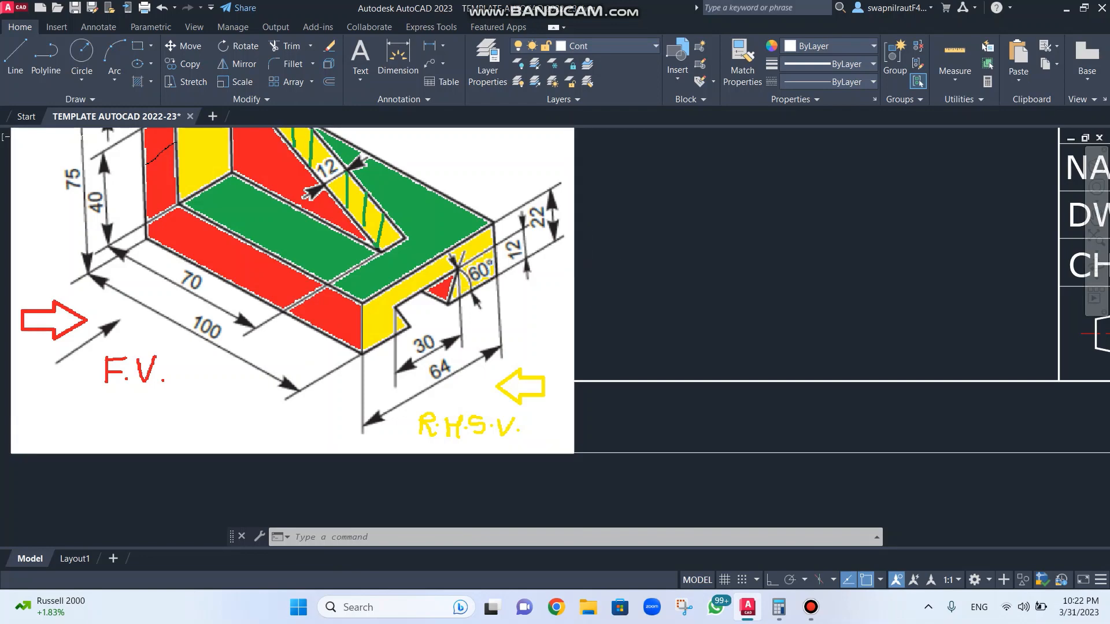
scroll(491, 287, "up", 4)
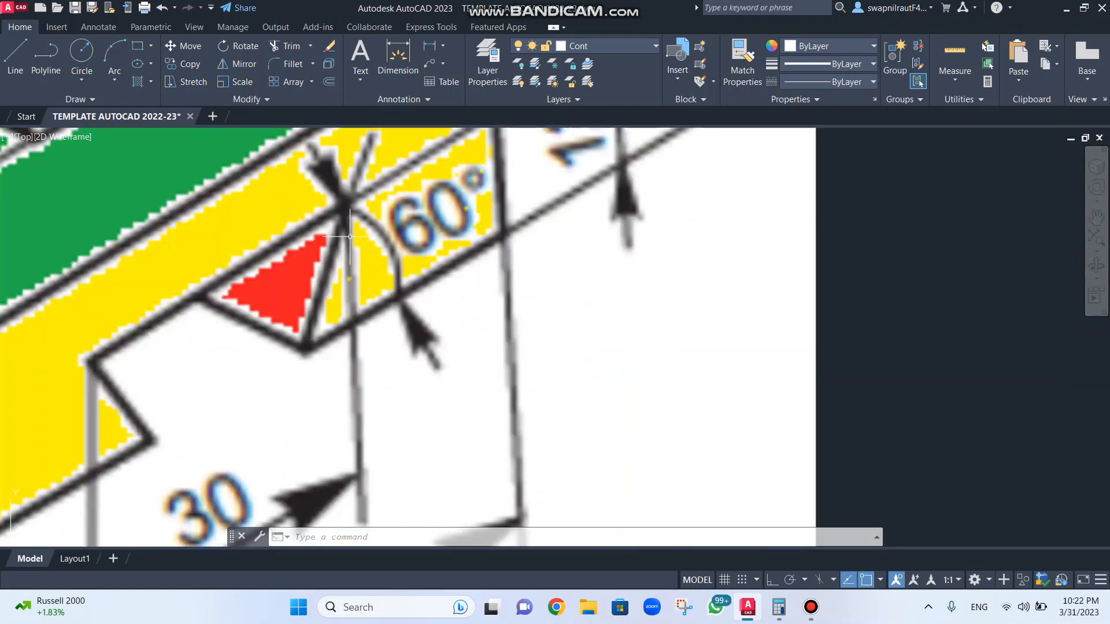
scroll(354, 239, "down", 3)
scroll(458, 224, "down", 6)
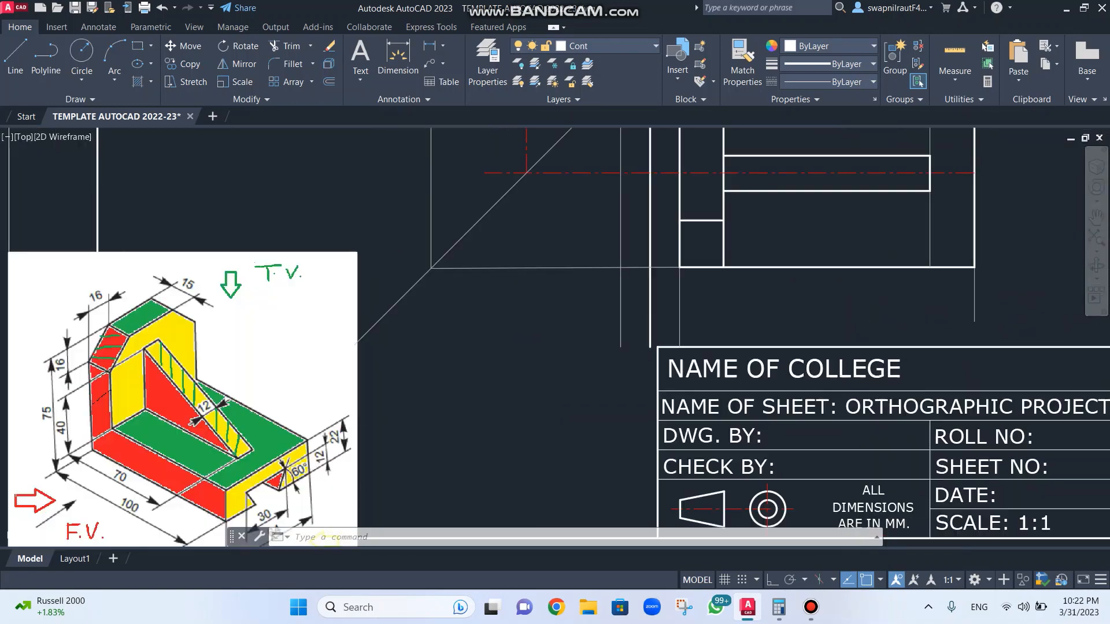
scroll(458, 283, "up", 2)
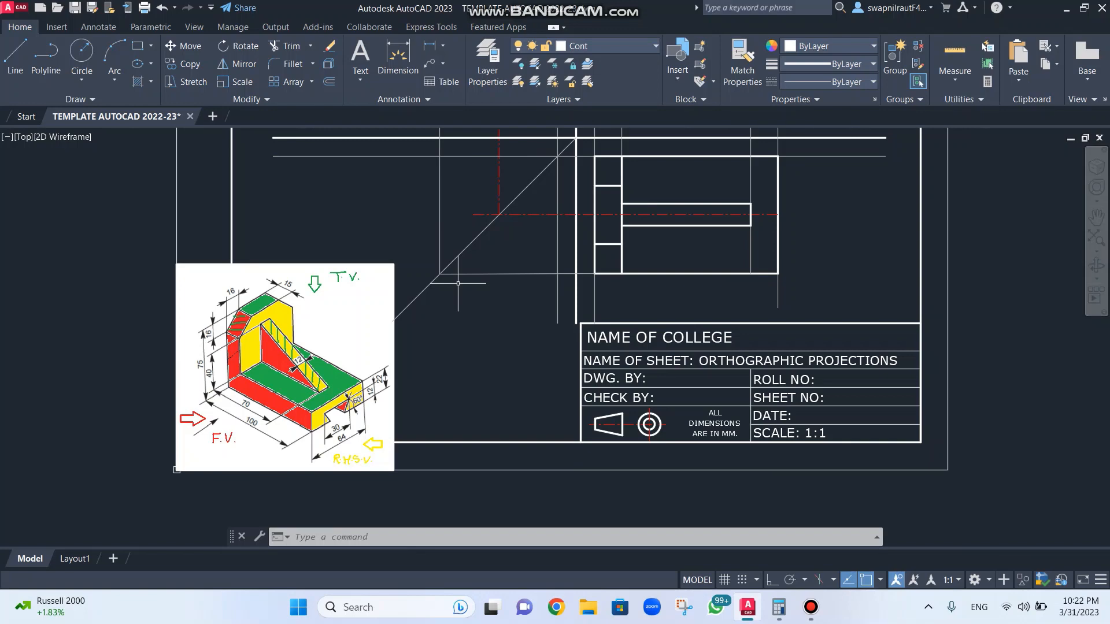
scroll(458, 283, "up", 2)
scroll(457, 284, "down", 4)
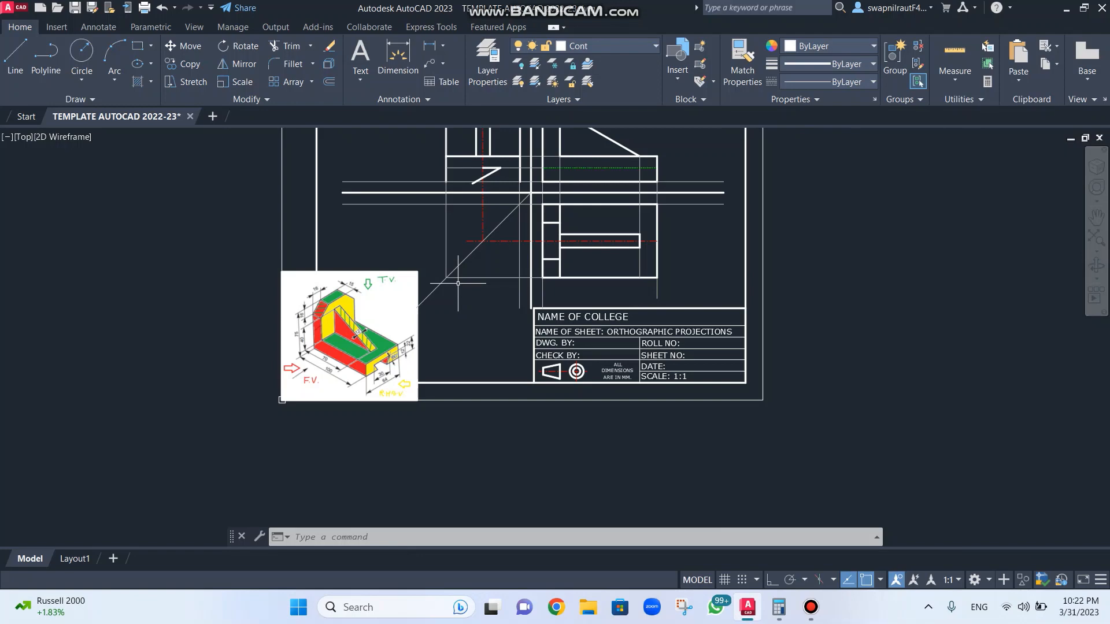
scroll(458, 283, "up", 2)
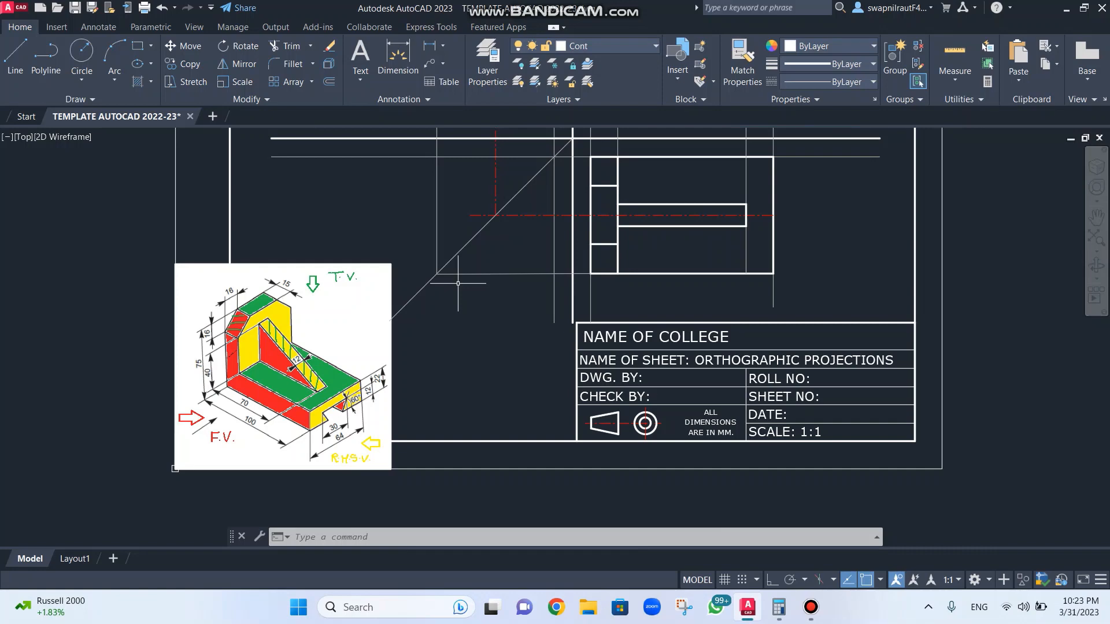
scroll(484, 215, "up", 2)
scroll(472, 232, "down", 2)
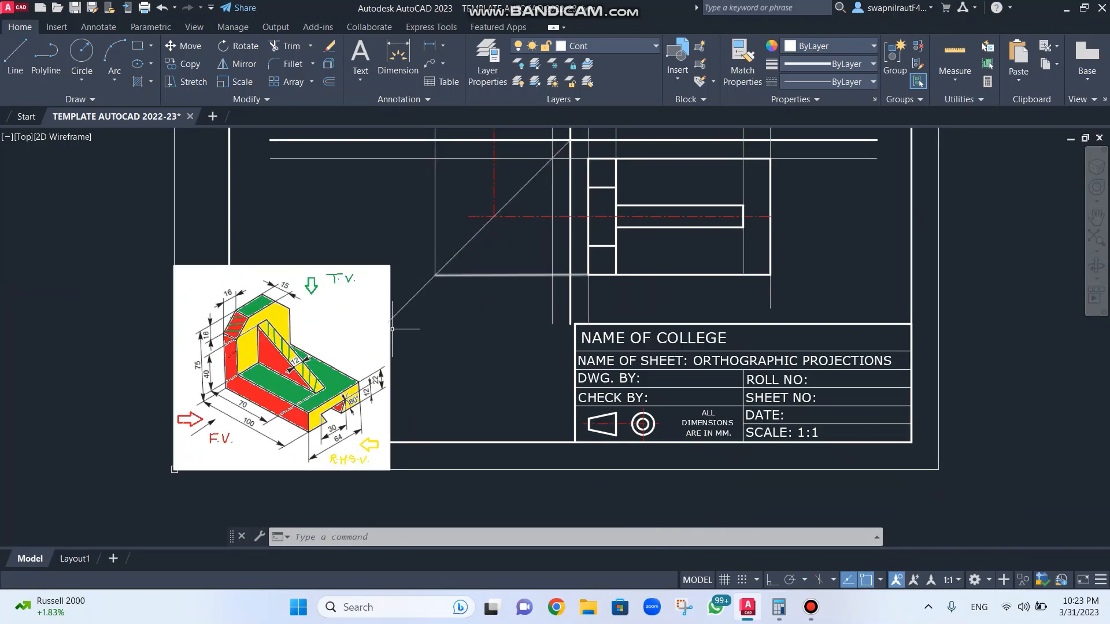
scroll(346, 412, "up", 6)
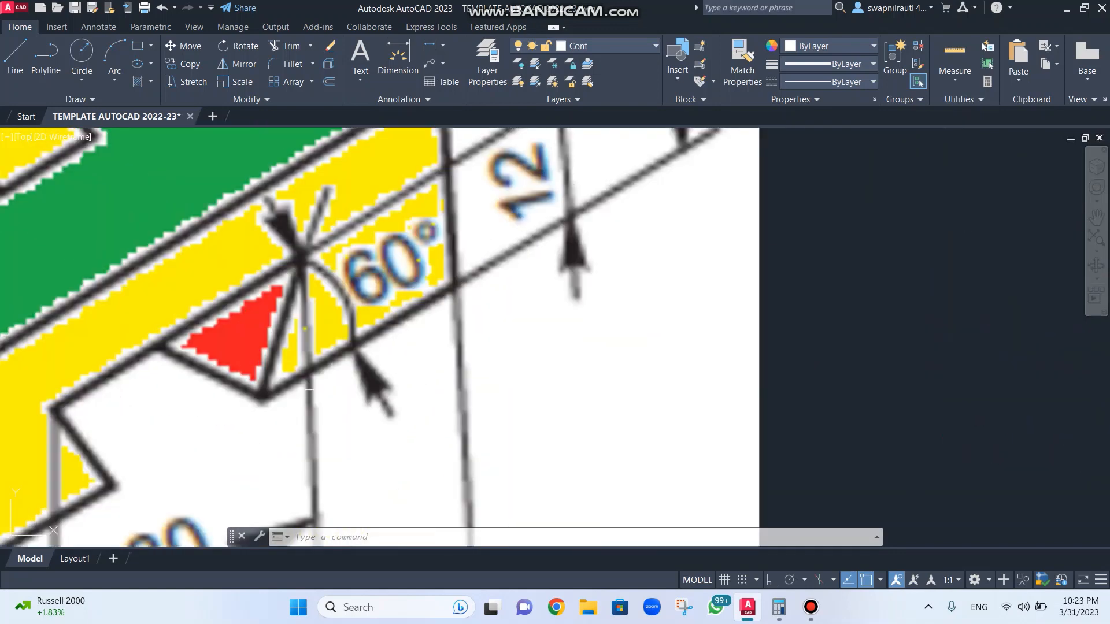
mouse_move(307, 389)
middle_mouse_down()
mouse_move(357, 379)
mouse_move(340, 376)
middle_mouse_up()
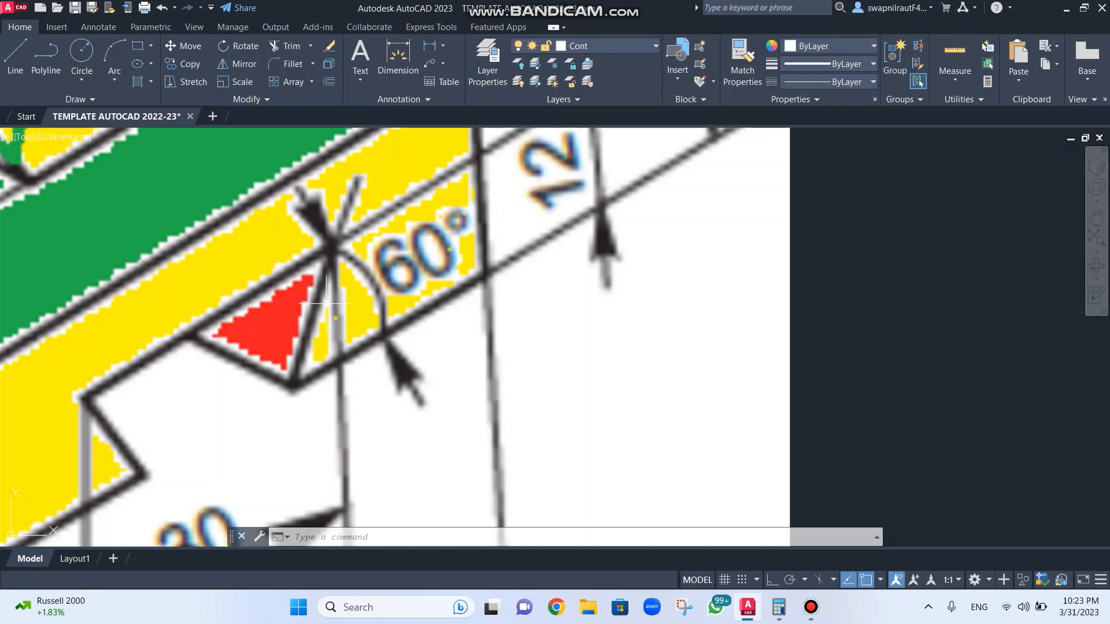
scroll(420, 355, "down", 10)
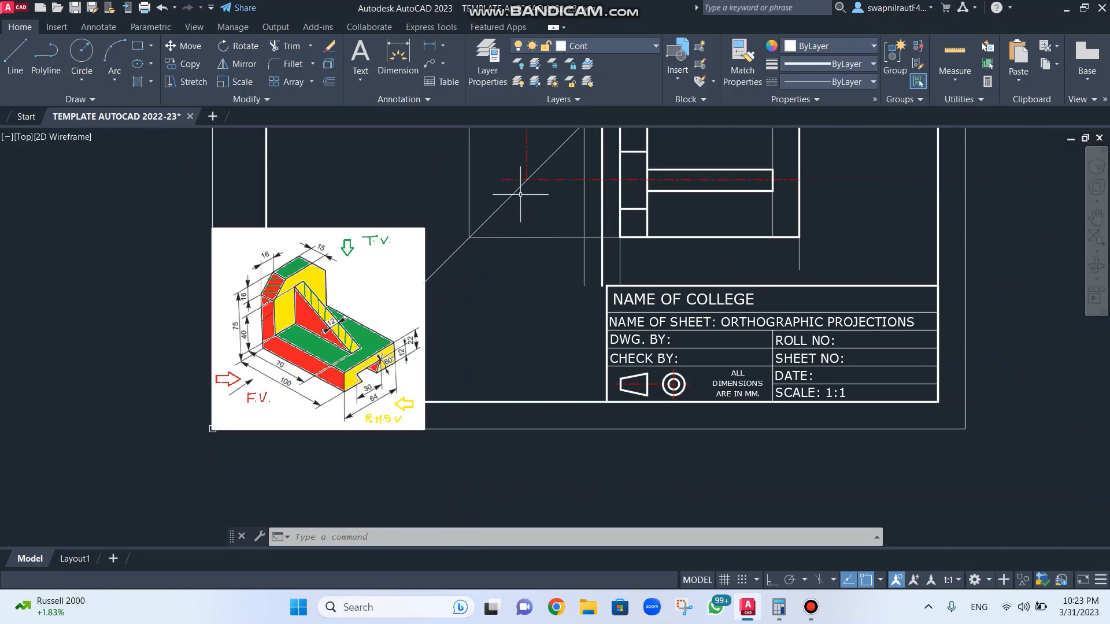
middle_click_drag(520, 195, 446, 371)
scroll(446, 371, "down", 2)
scroll(467, 276, "up", 6)
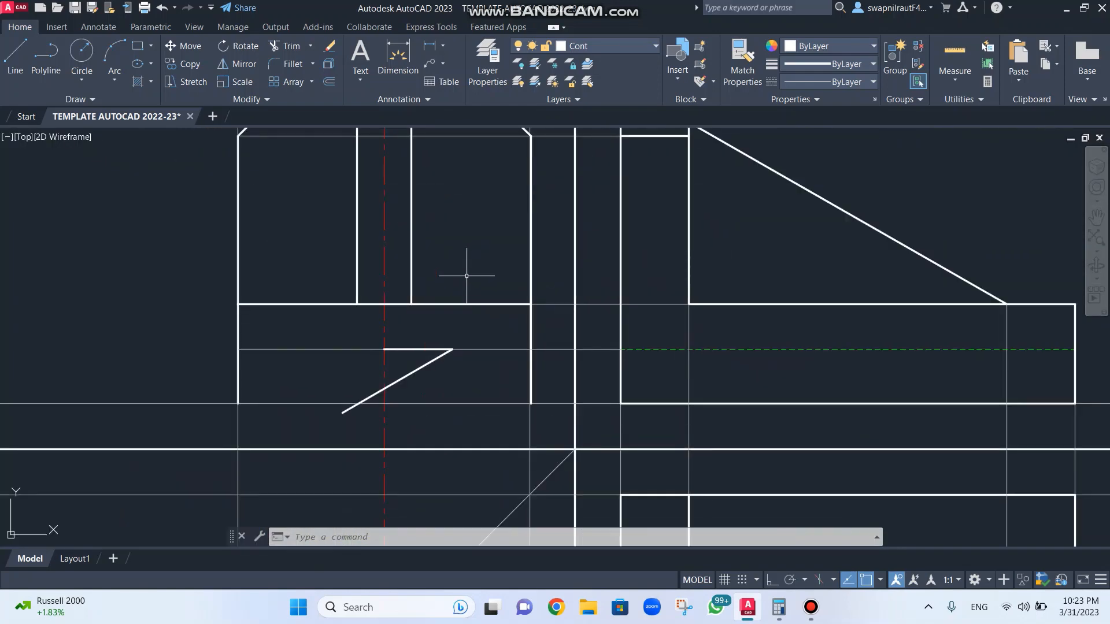
Step: Erase the 150° slanted line and draw the slot side at 120° from the outer end of the slot's top edge
left_click(417, 368)
key("Delete")
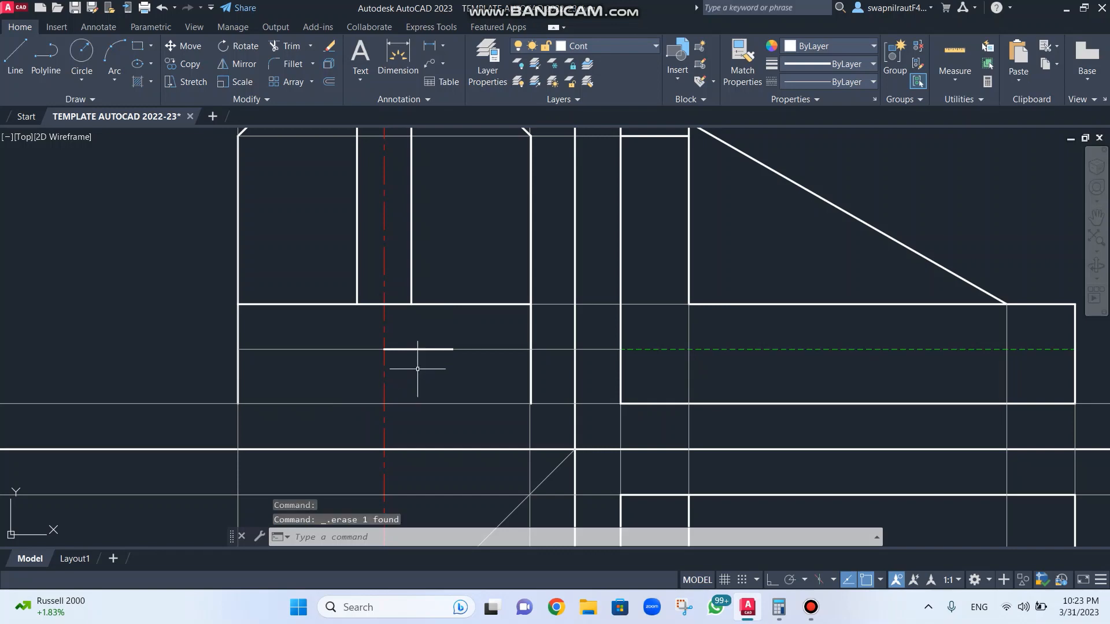
type("l")
key("Return")
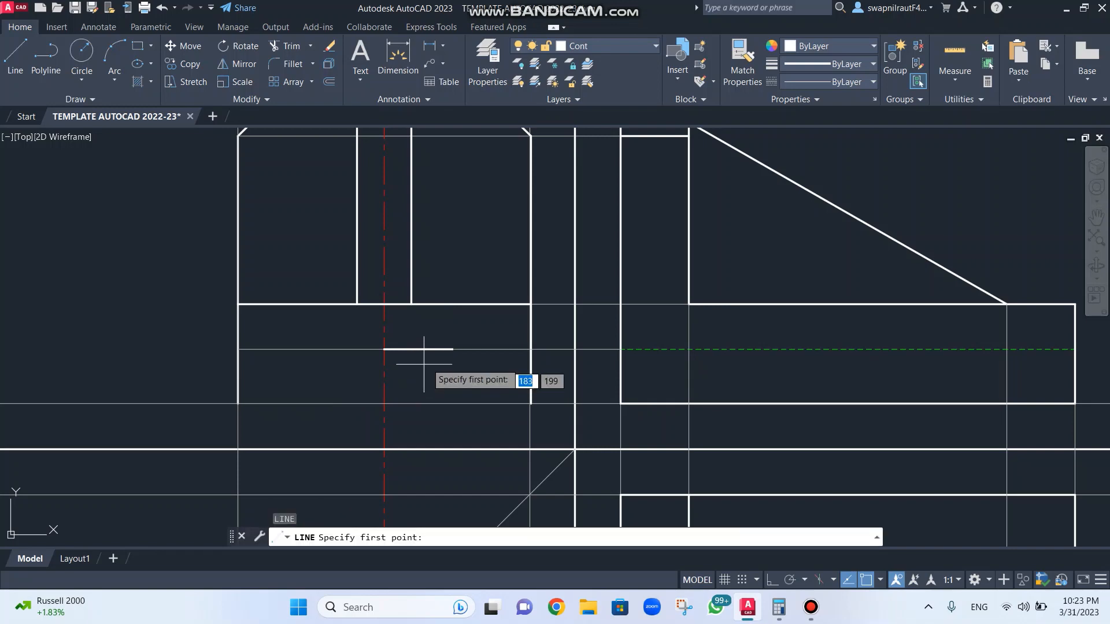
left_click(452, 349)
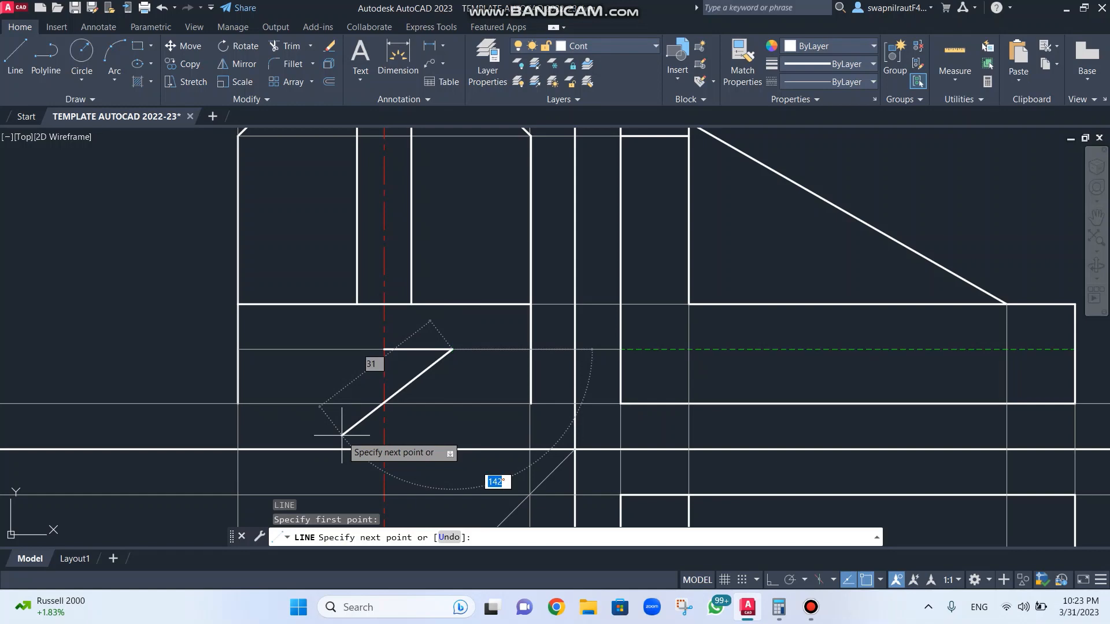
type("120")
key("Return")
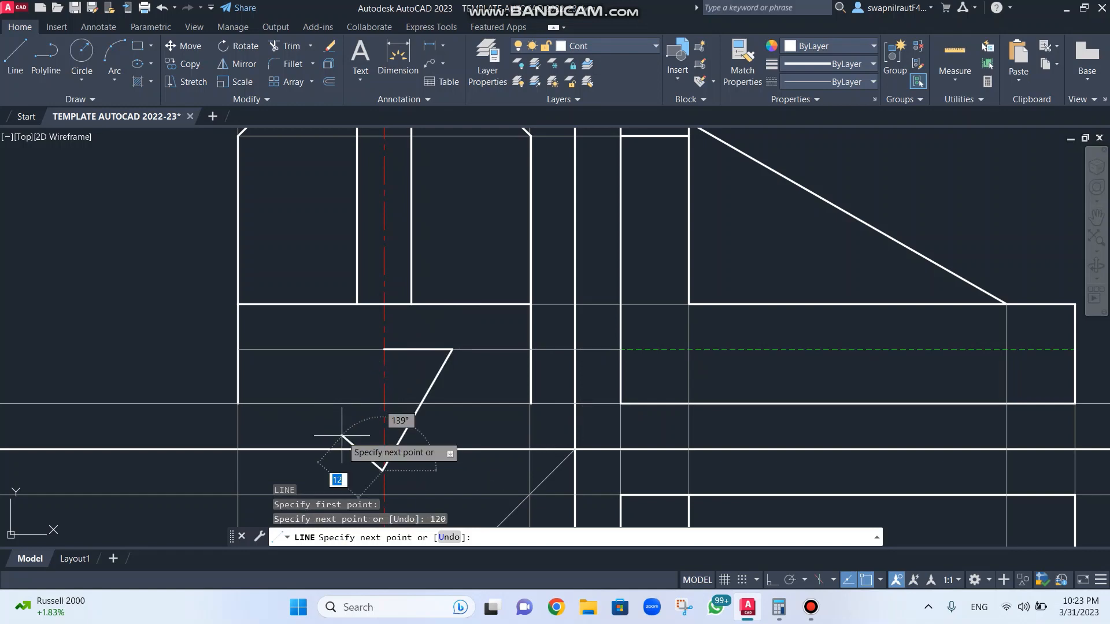
key("Escape")
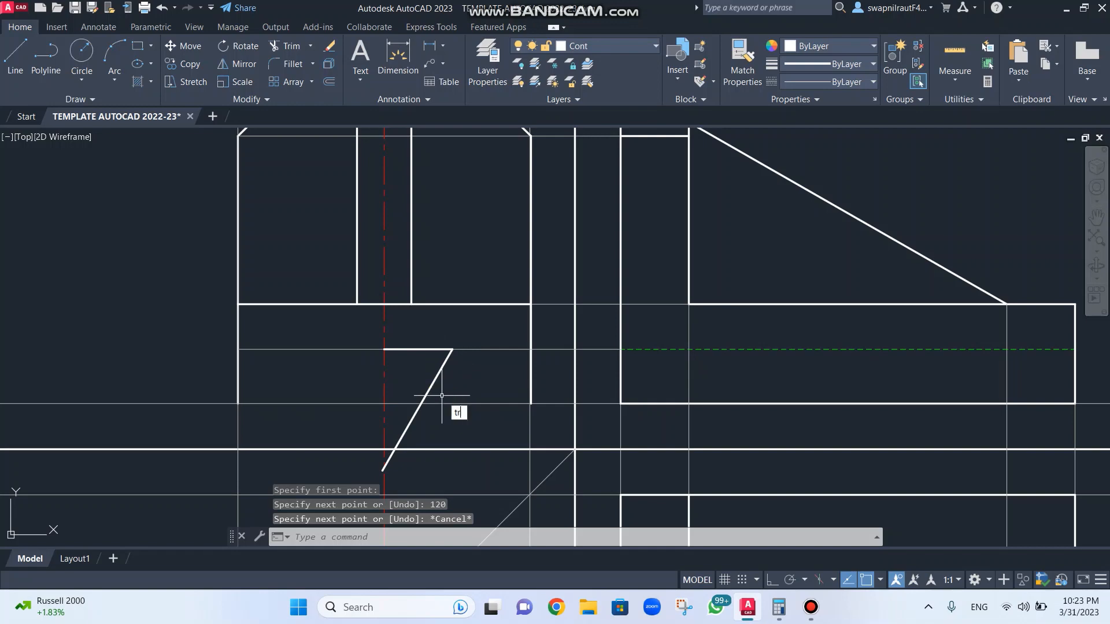
Step: Trim the slanted slot side at the base's bottom line and remove the leftover fragment below it
key("Return")
left_click(427, 426)
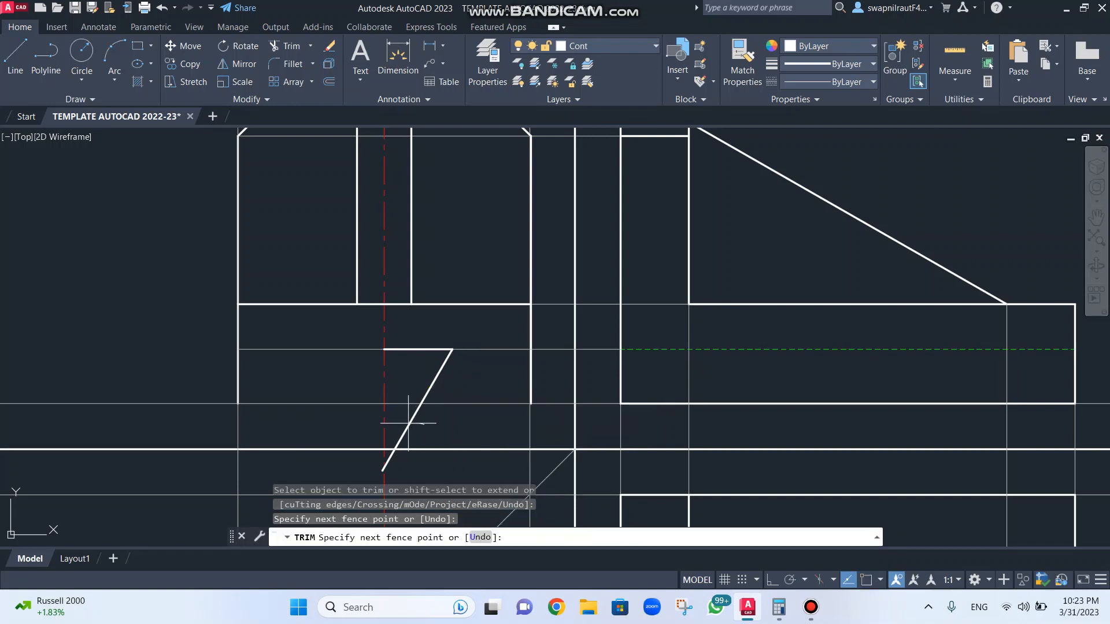
left_click_drag(406, 423, 404, 423)
left_click_drag(403, 463, 385, 457)
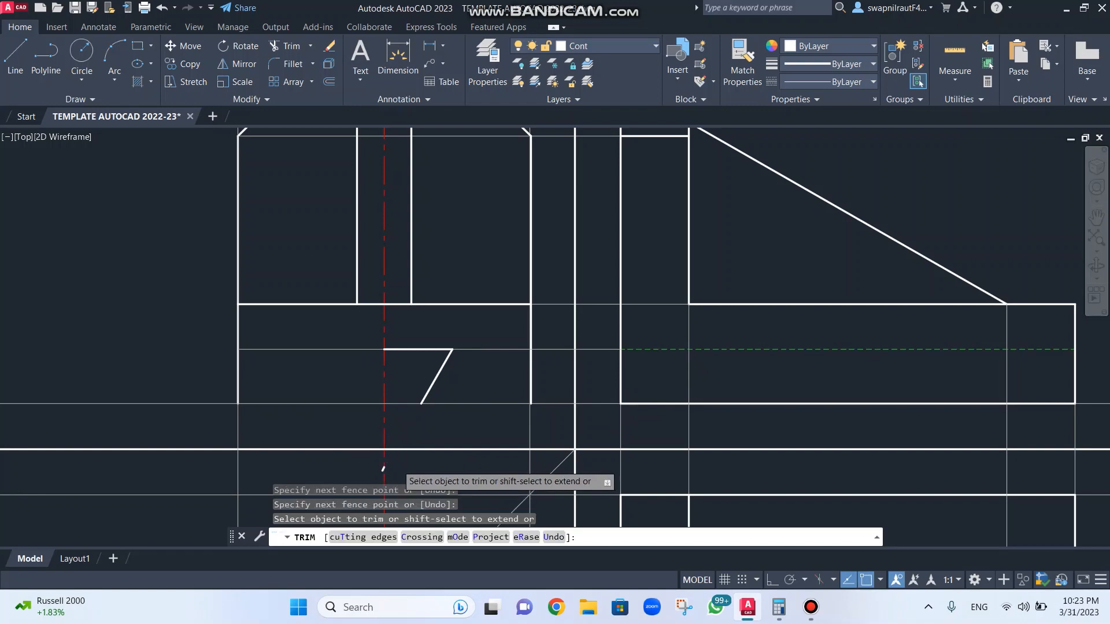
scroll(393, 463, "up", 6)
scroll(393, 463, "down", 3)
scroll(409, 416, "up", 2)
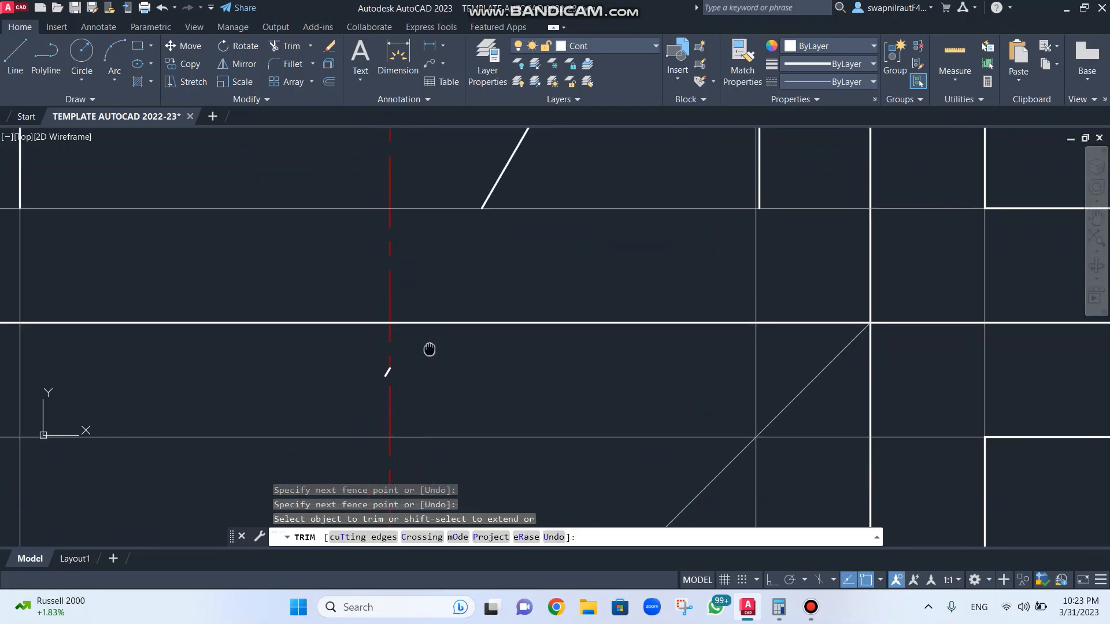
left_click(386, 375)
scroll(460, 307, "down", 2)
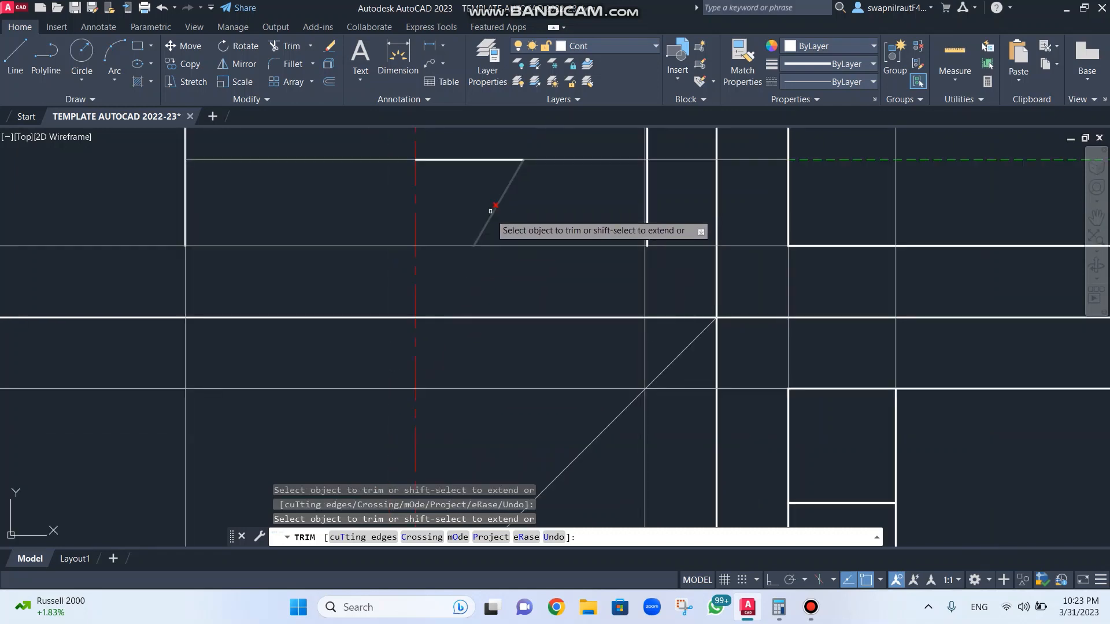
key("Escape")
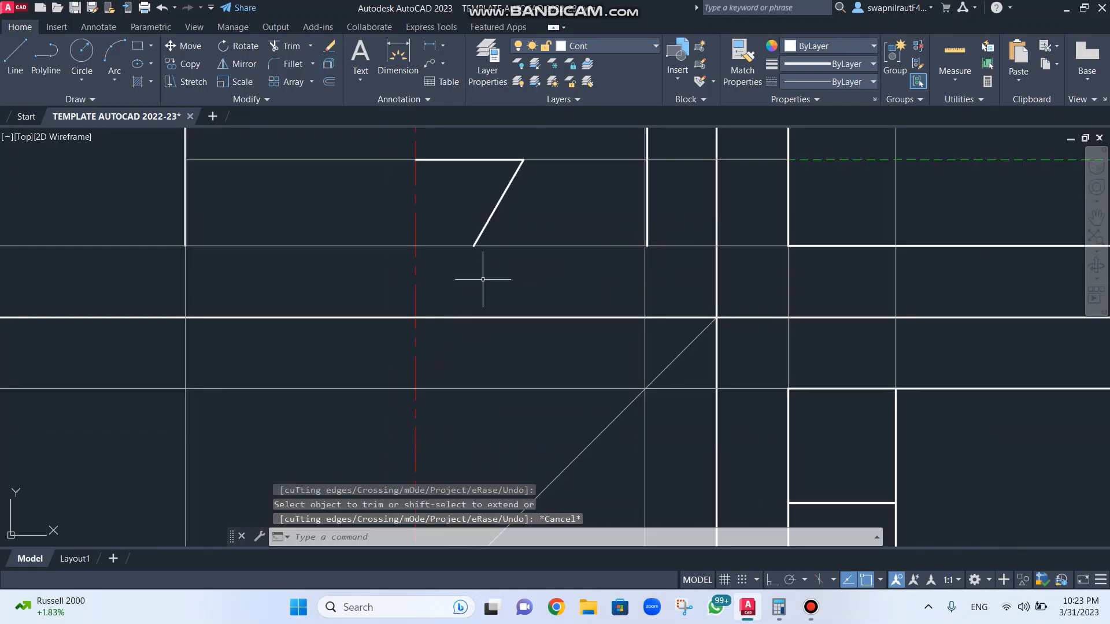
Step: Draw the base's bottom edge from the lower end of the slanted slot side to the side view's right vertical edge
key("l")
key("Return")
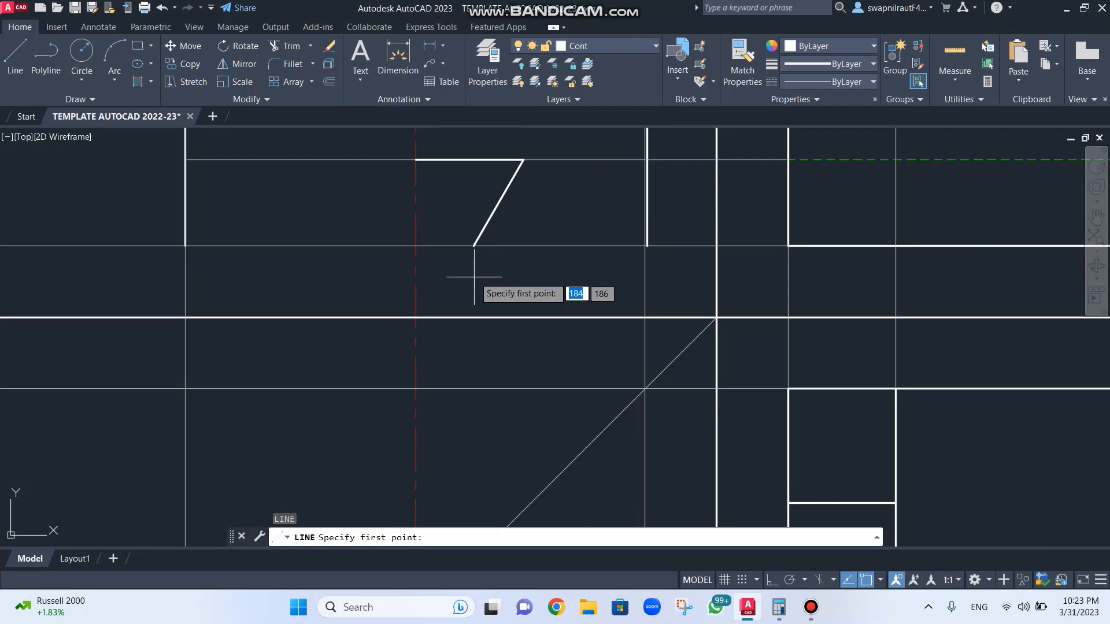
left_click(474, 245)
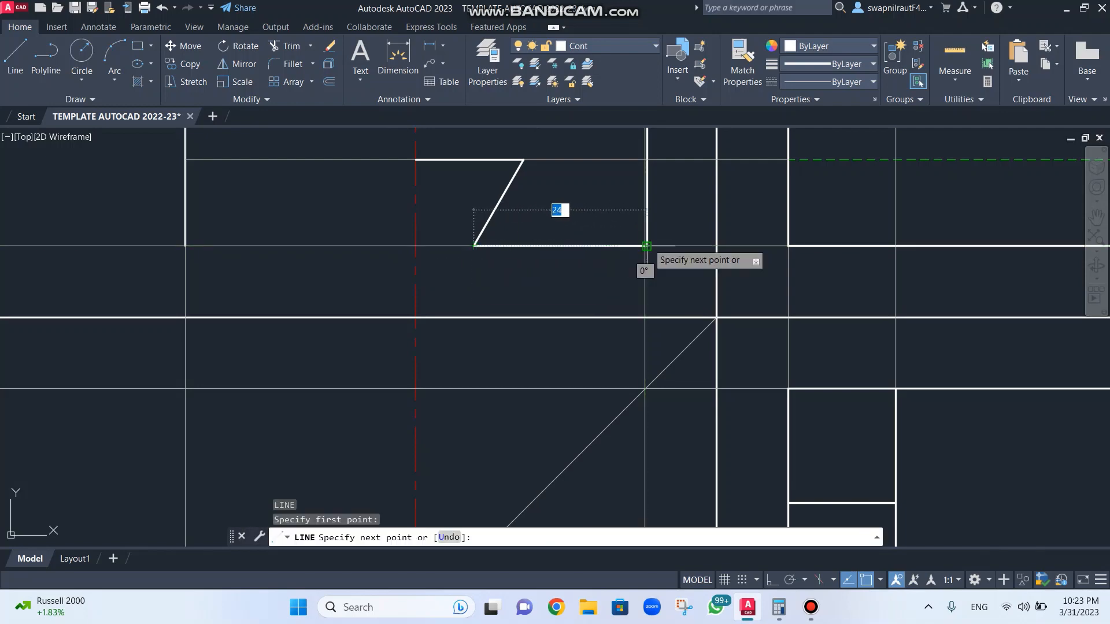
left_click(646, 246)
scroll(661, 204, "up", 2)
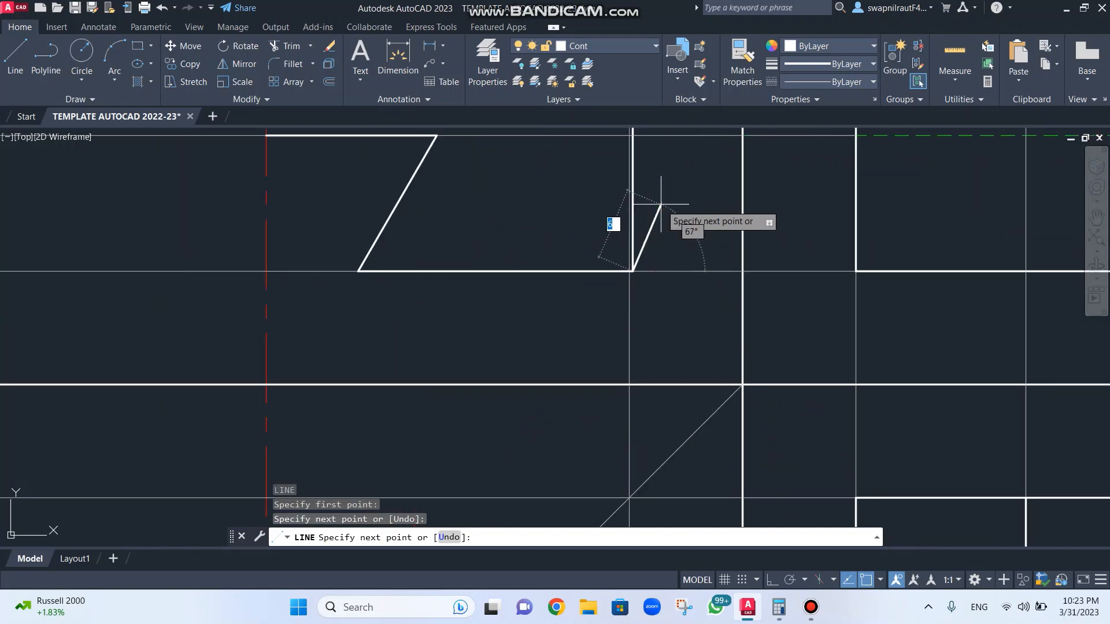
scroll(660, 204, "up", 3)
scroll(656, 208, "down", 6)
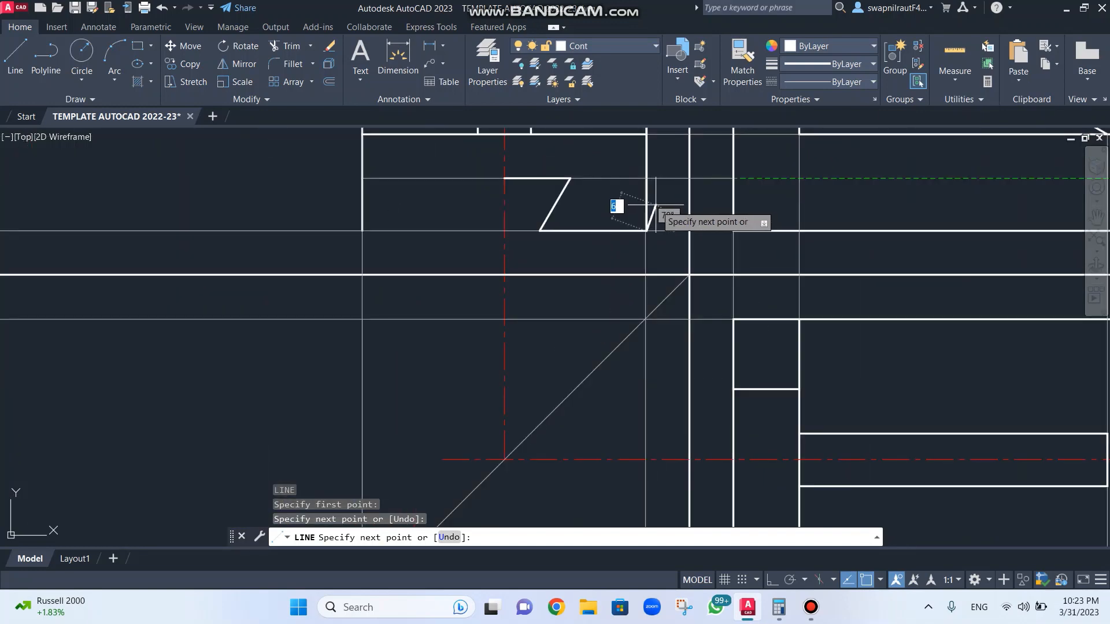
middle_click_drag(654, 198, 611, 456)
scroll(370, 394, "up", 5)
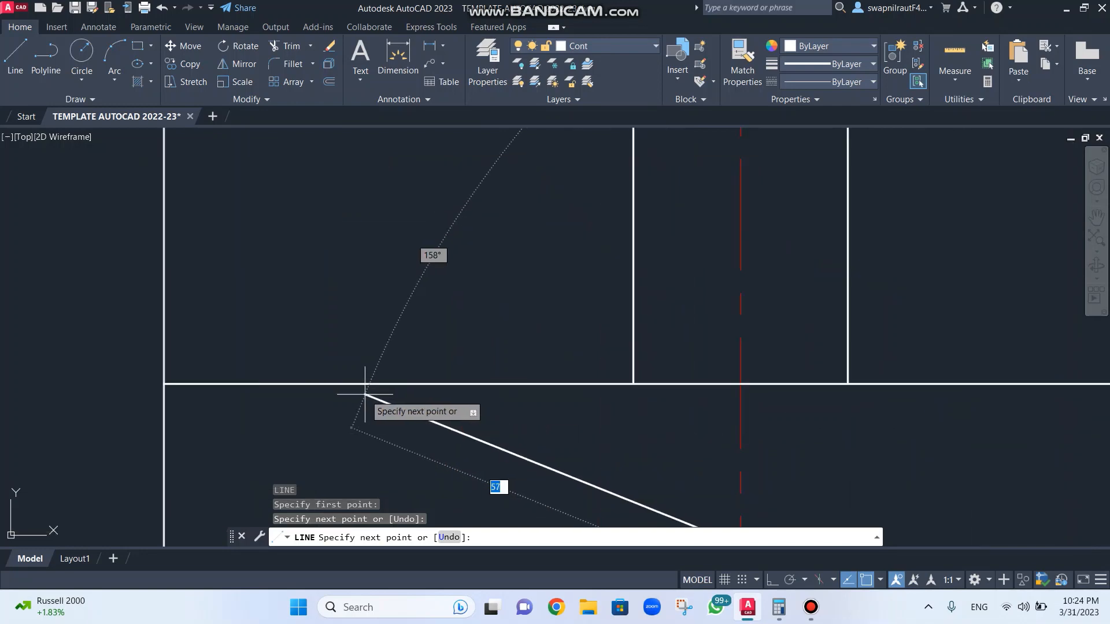
scroll(367, 393, "down", 3)
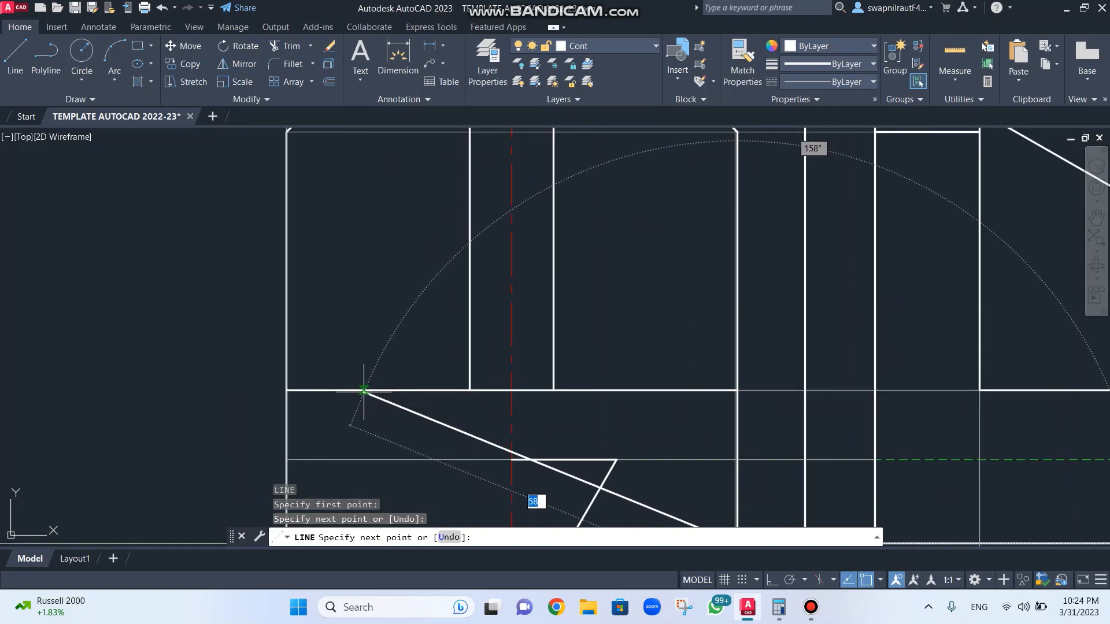
key("Escape")
scroll(483, 333, "down", 5)
scroll(483, 333, "up", 6)
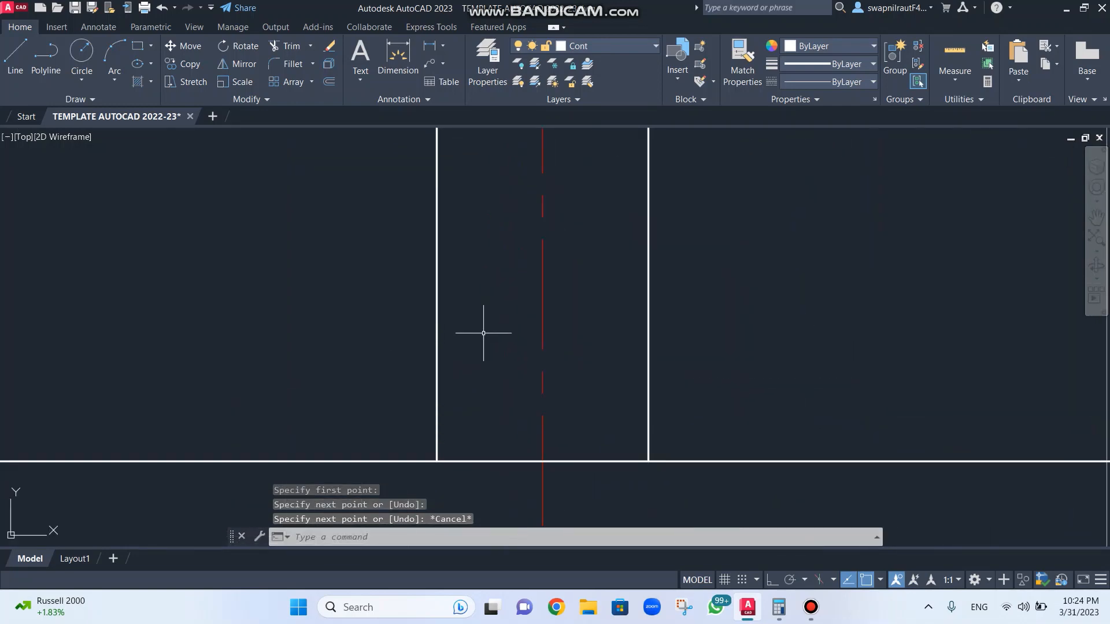
middle_click_drag(519, 335, 525, 122)
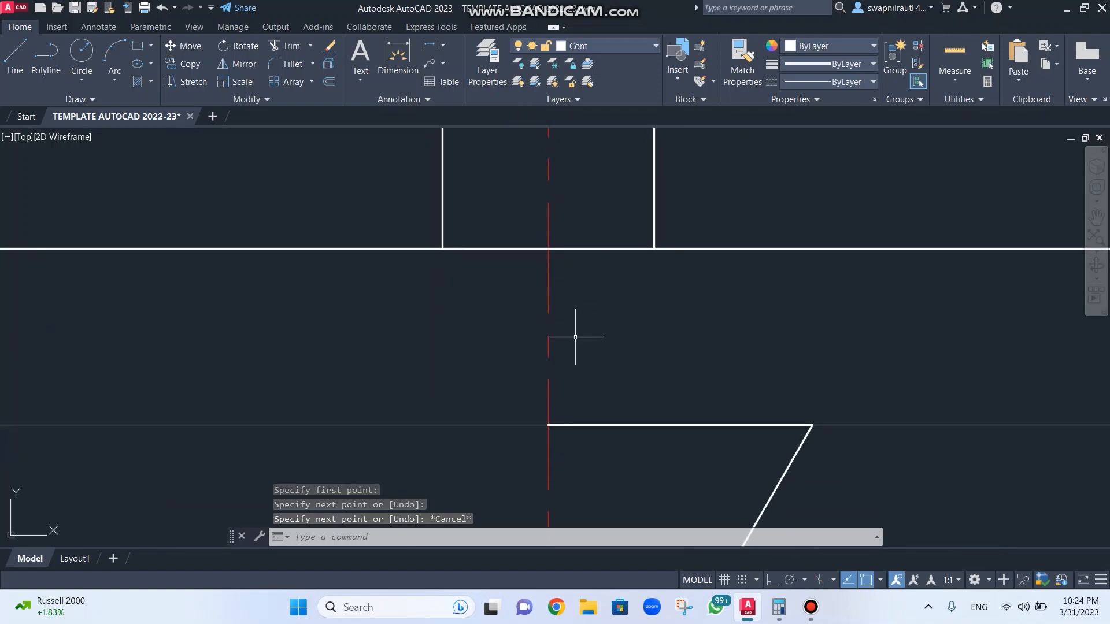
scroll(633, 311, "down", 2)
scroll(693, 270, "down", 3)
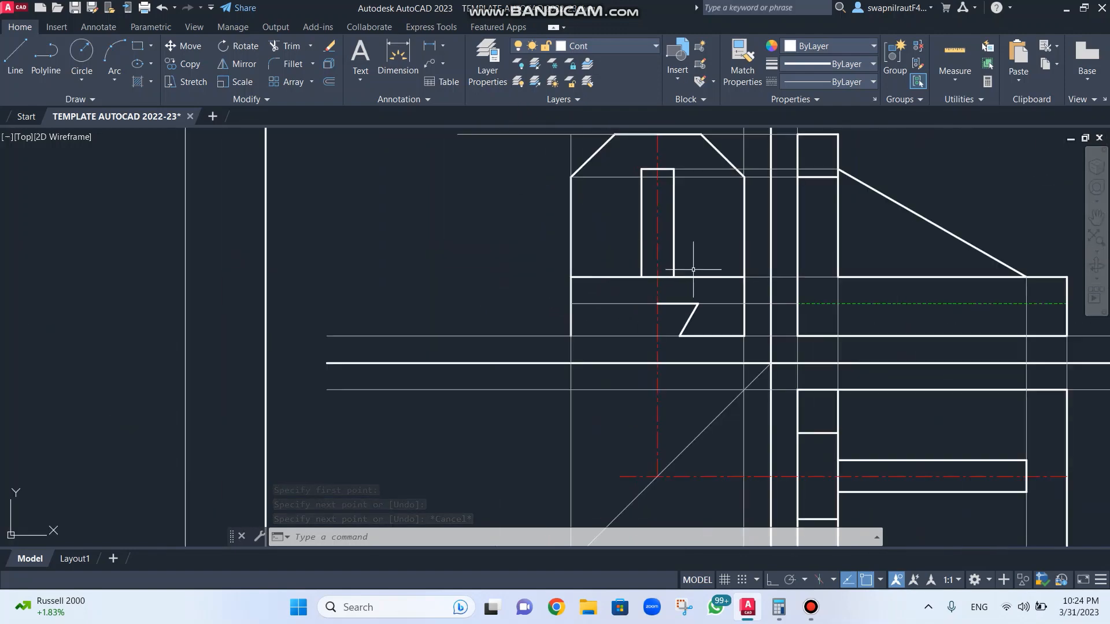
Step: Erase the side view's right vertical edge and the sloped corner edge at its upper right
scroll(720, 246, "up", 4)
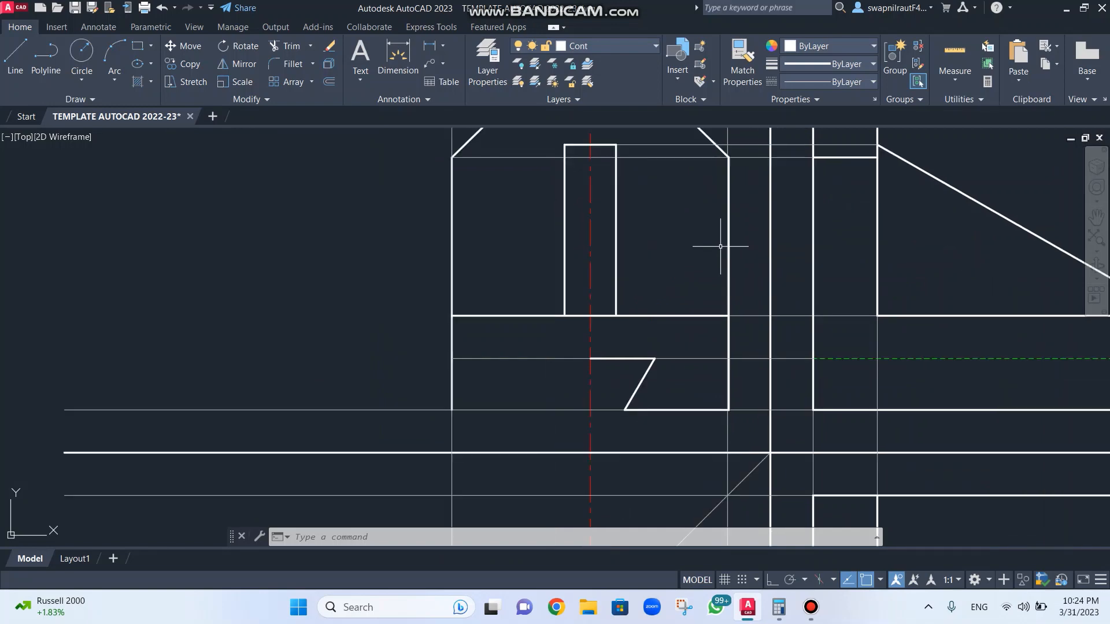
left_click(728, 230)
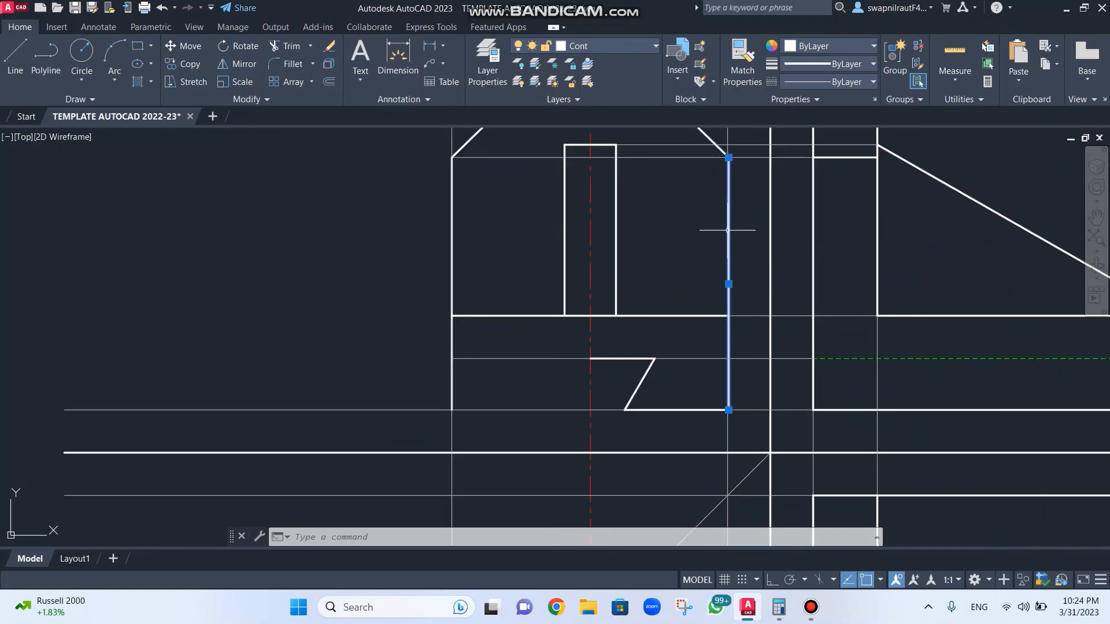
key("Delete")
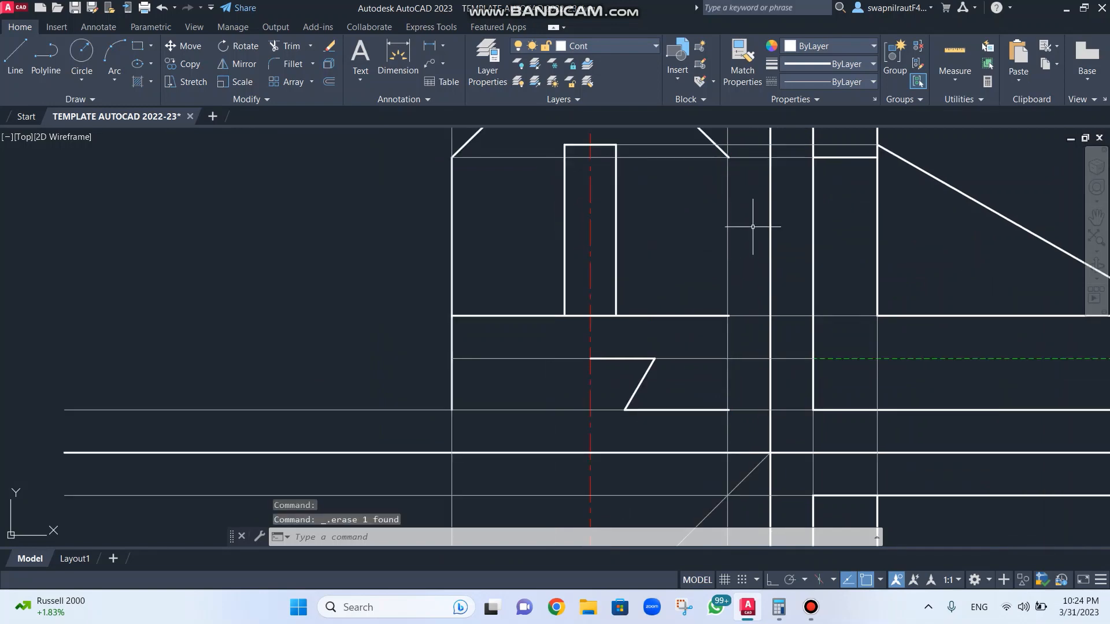
scroll(745, 218, "up", 4)
mouse_move(727, 219)
middle_mouse_down()
mouse_move(744, 352)
mouse_move(743, 488)
middle_mouse_up()
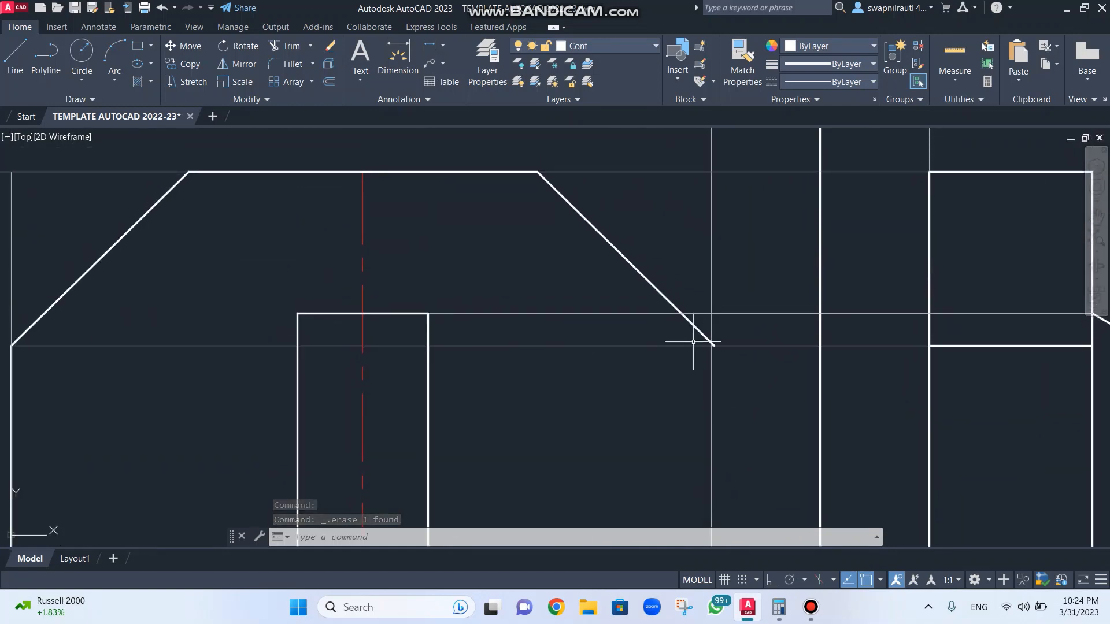
left_click(692, 323)
key("Delete")
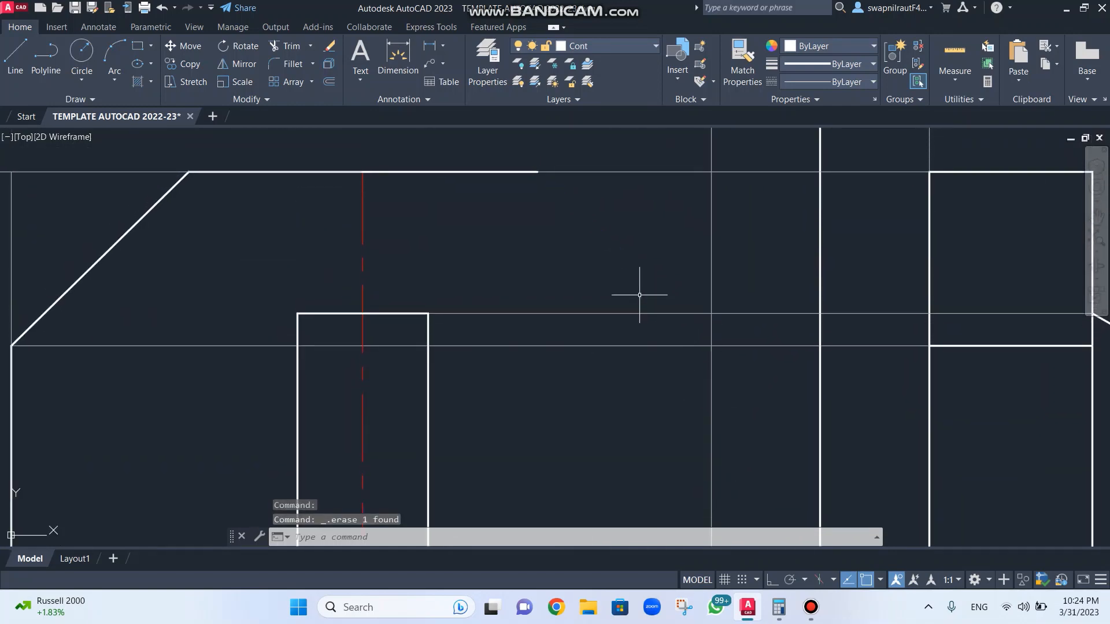
Step: Draw the sloped corner from the top edge's right end to the projection-line intersection, continuing vertically down to the base's bottom line
type("l")
key("Return")
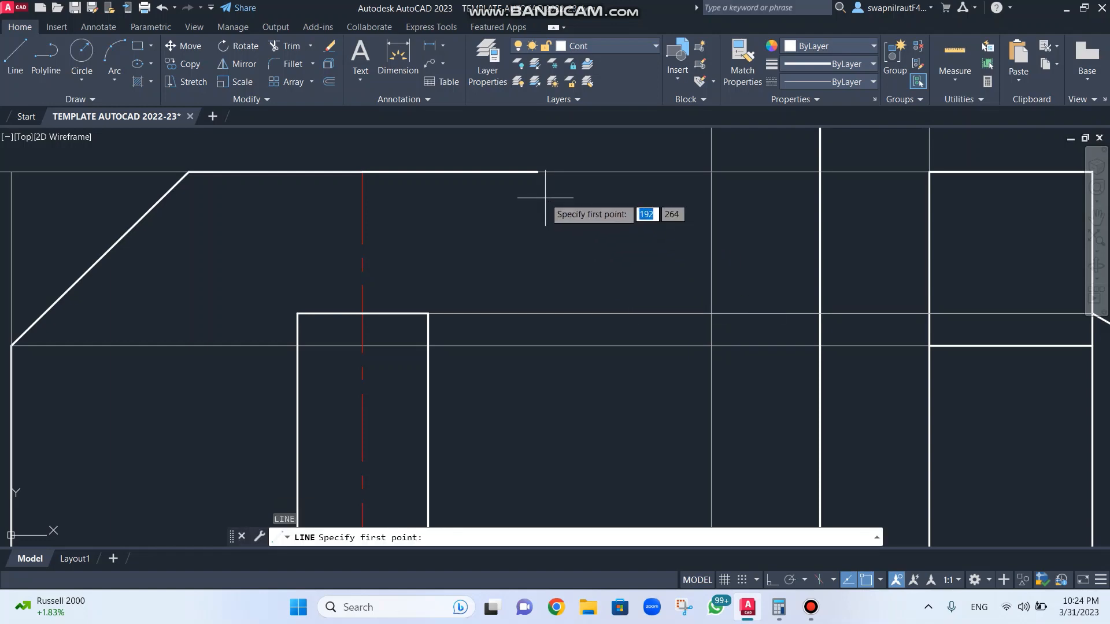
left_click(537, 172)
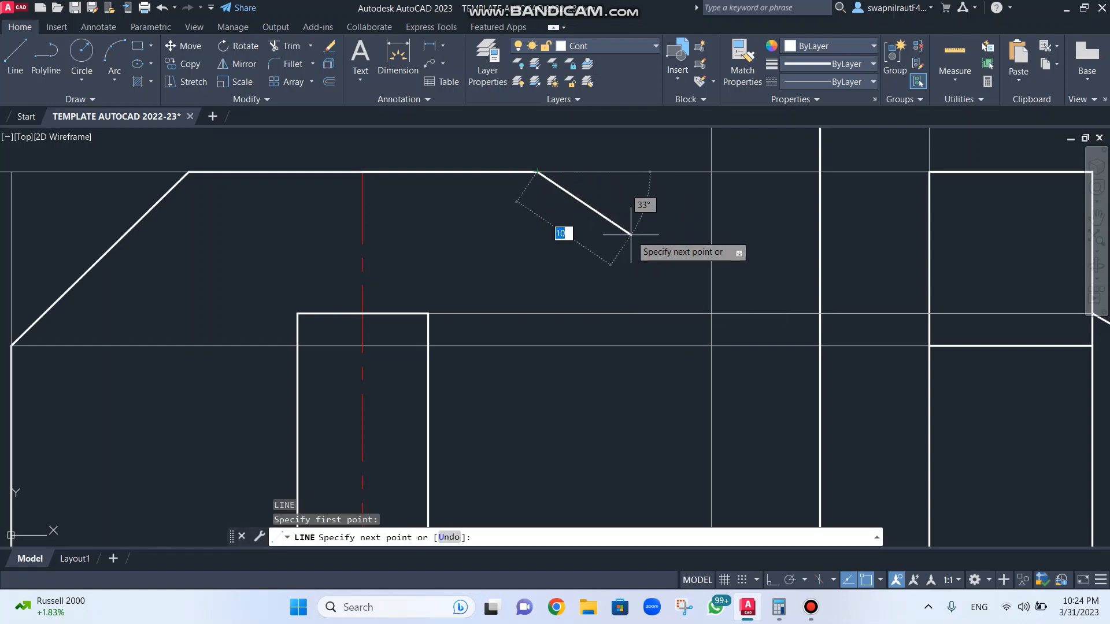
left_click(711, 346)
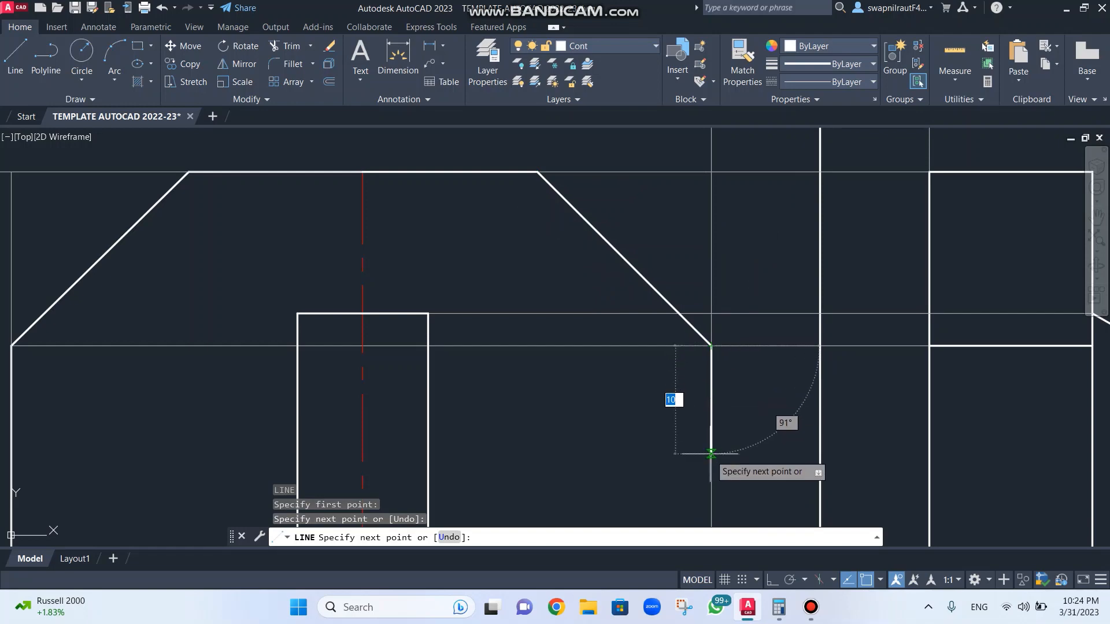
scroll(704, 453, "down", 5)
middle_click_drag(703, 455, 690, 269)
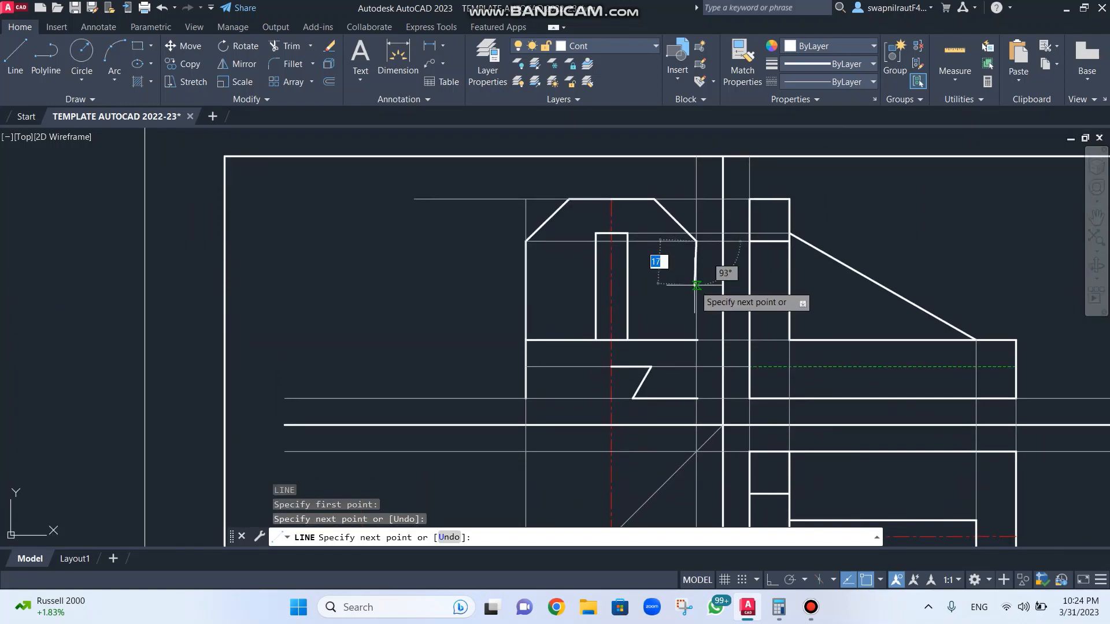
left_click(695, 399)
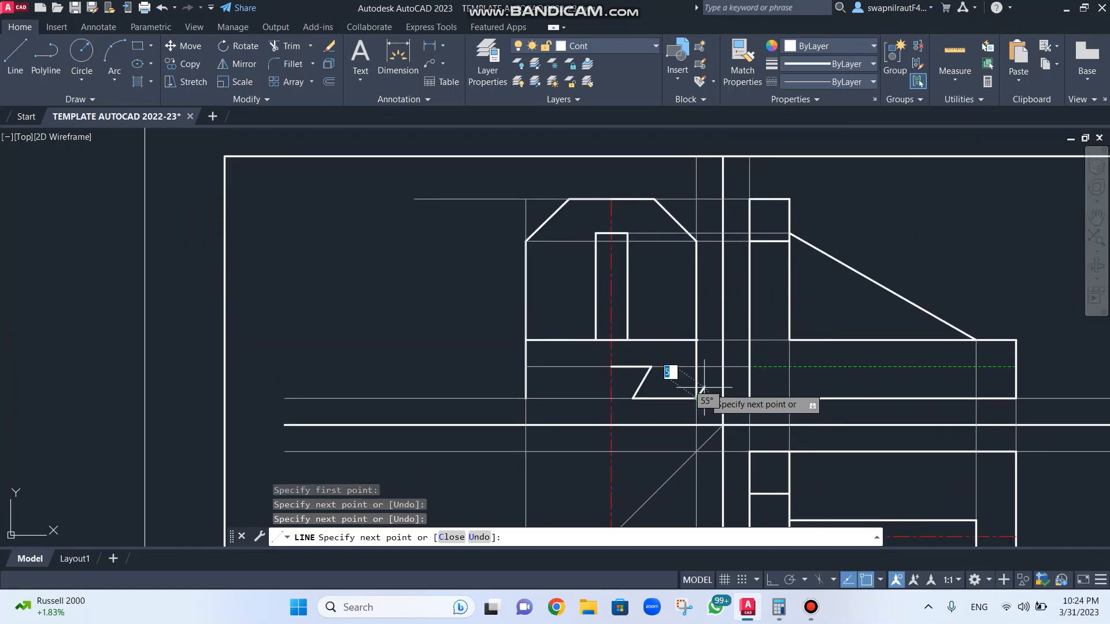
key("Escape")
Step: Examine the line ends at the redrawn right edge and the meeting point of the centre lines with the 45° projection line
scroll(714, 348, "up", 6)
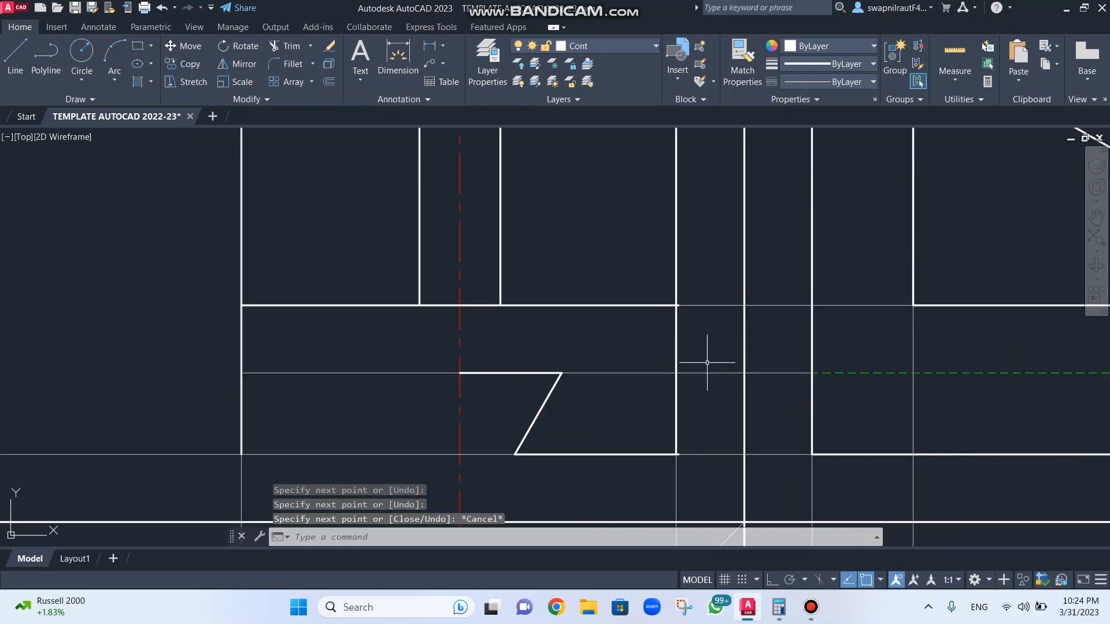
scroll(705, 365, "down", 2)
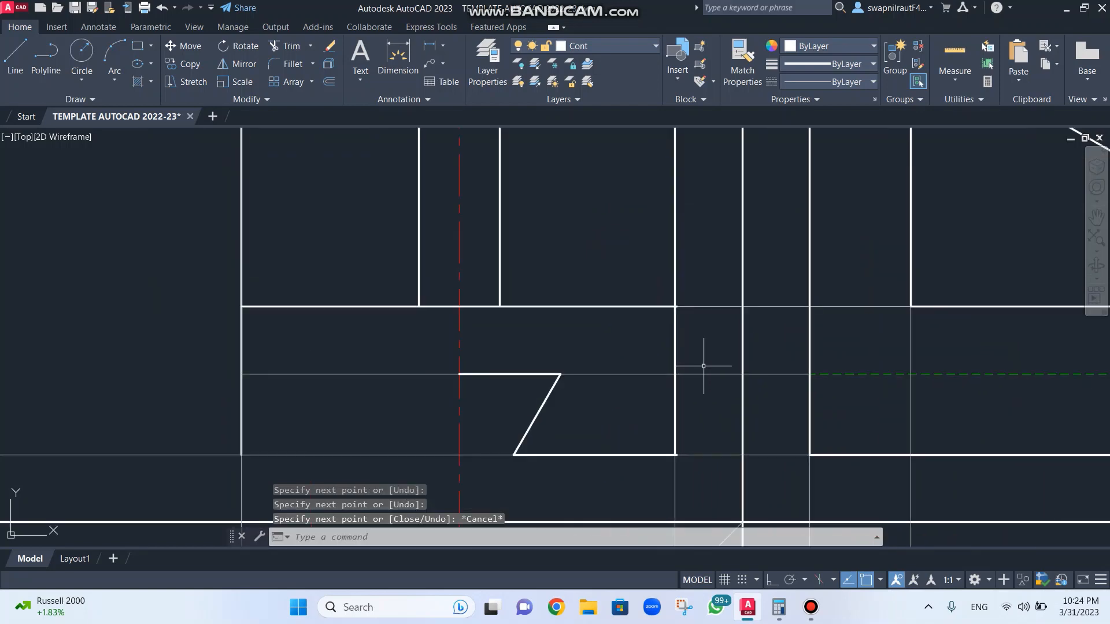
middle_click_drag(691, 377, 687, 346)
scroll(690, 345, "up", 2)
mouse_move(690, 345)
middle_mouse_down()
mouse_move(696, 116)
mouse_move(713, 66)
middle_mouse_up()
scroll(661, 300, "up", 2)
scroll(584, 340, "down", 4)
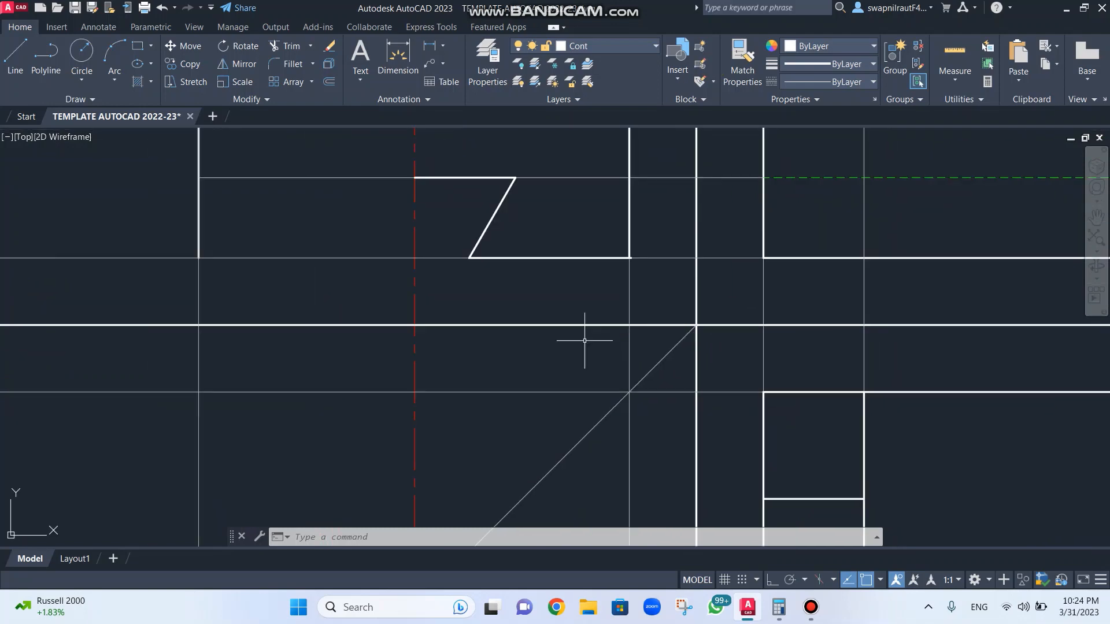
middle_click_drag(580, 351, 633, 160)
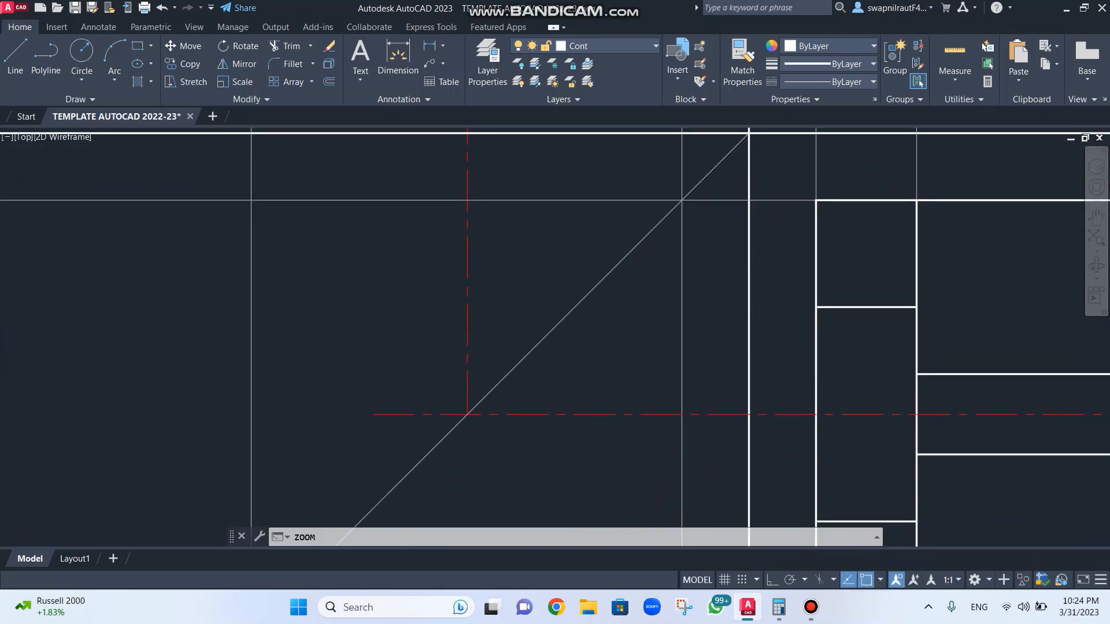
middle_click(633, 160)
middle_click(633, 160)
scroll(639, 149, "up", 2)
scroll(442, 462, "up", 3)
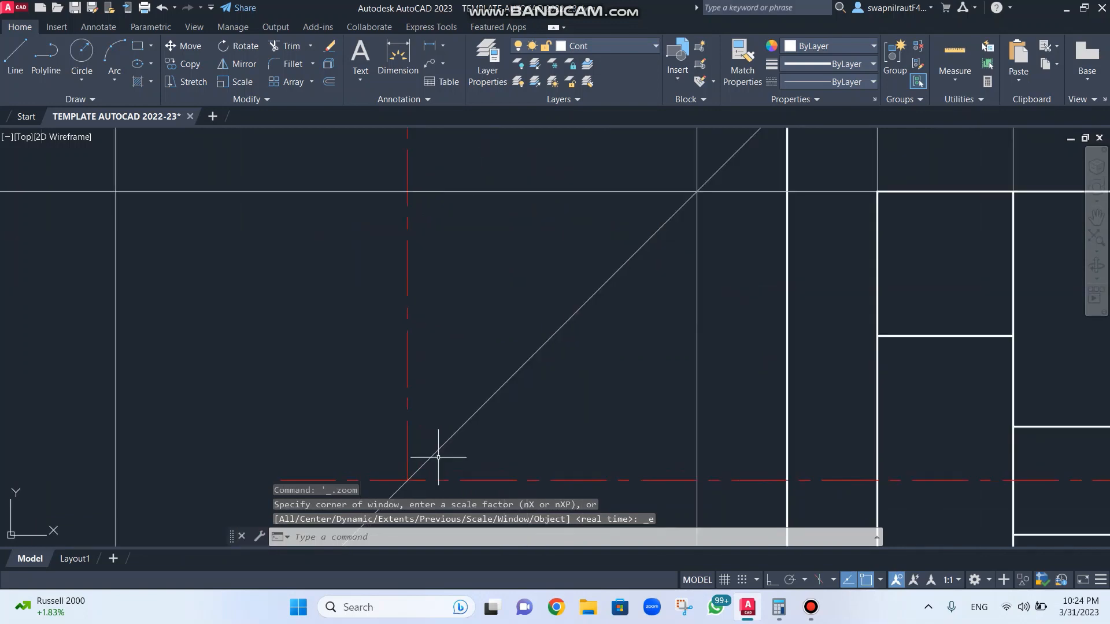
middle_click_drag(436, 454, 589, 226)
scroll(534, 283, "up", 10)
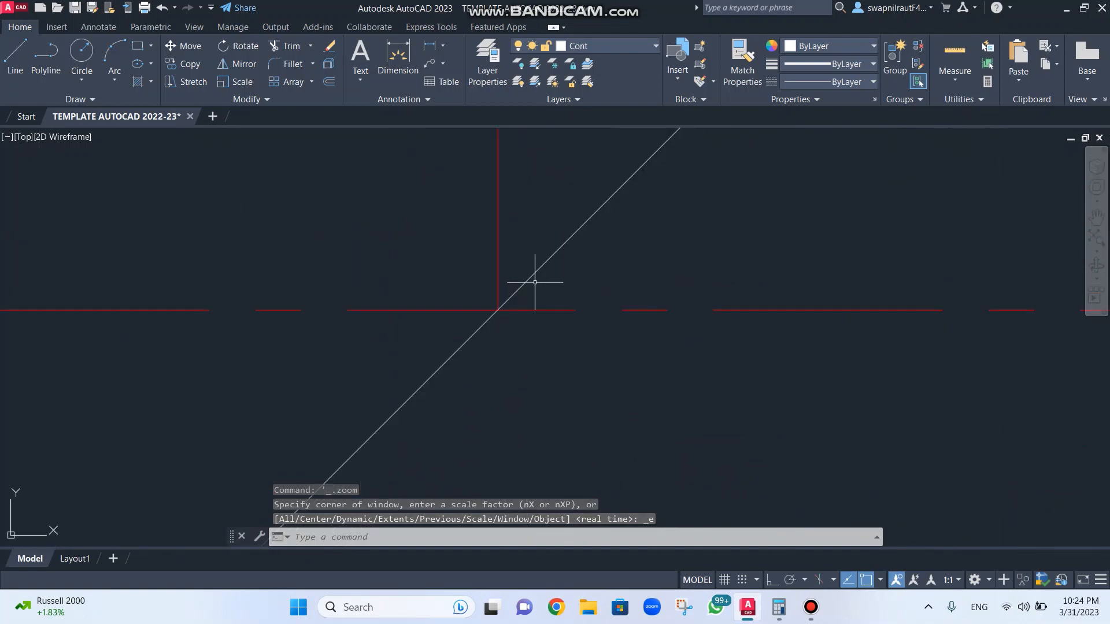
scroll(534, 282, "down", 12)
scroll(590, 216, "down", 2)
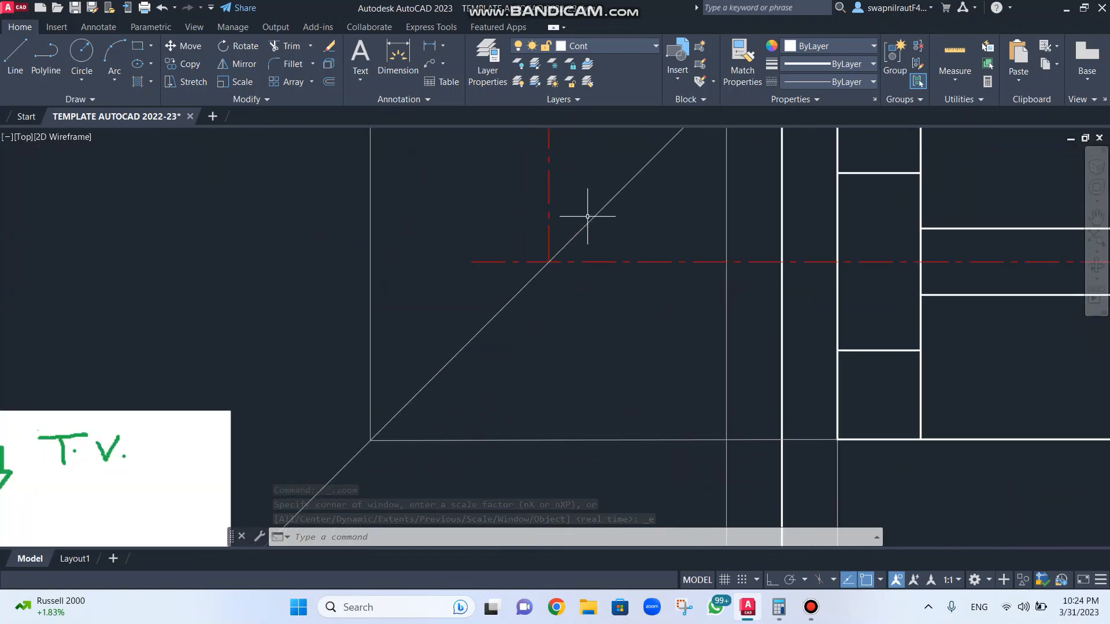
middle_click_drag(599, 209, 518, 502)
middle_click_drag(562, 278, 558, 432)
Step: Trim the overhang of the base's top edge beyond the side view's right vertical edge
scroll(631, 301, "up", 8)
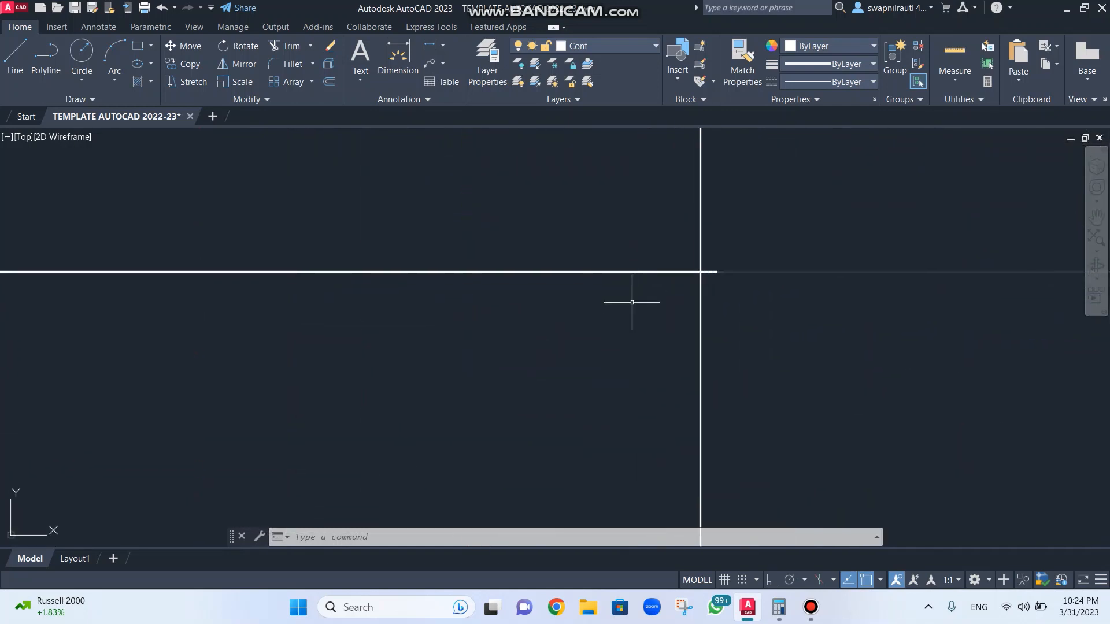
scroll(632, 302, "up", 2)
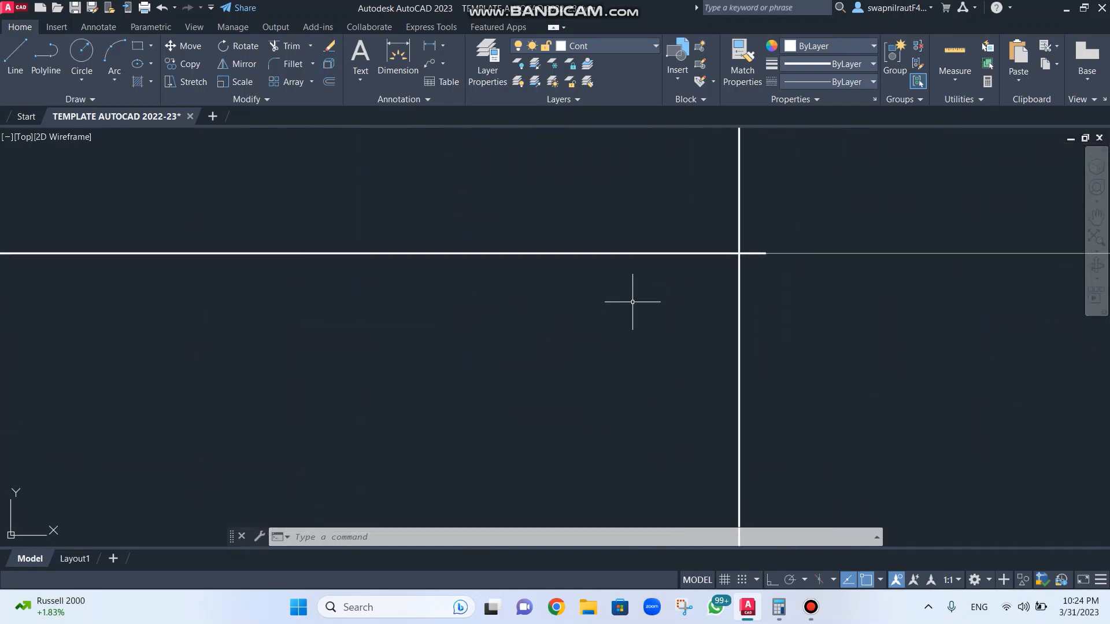
type("tr")
key("Return")
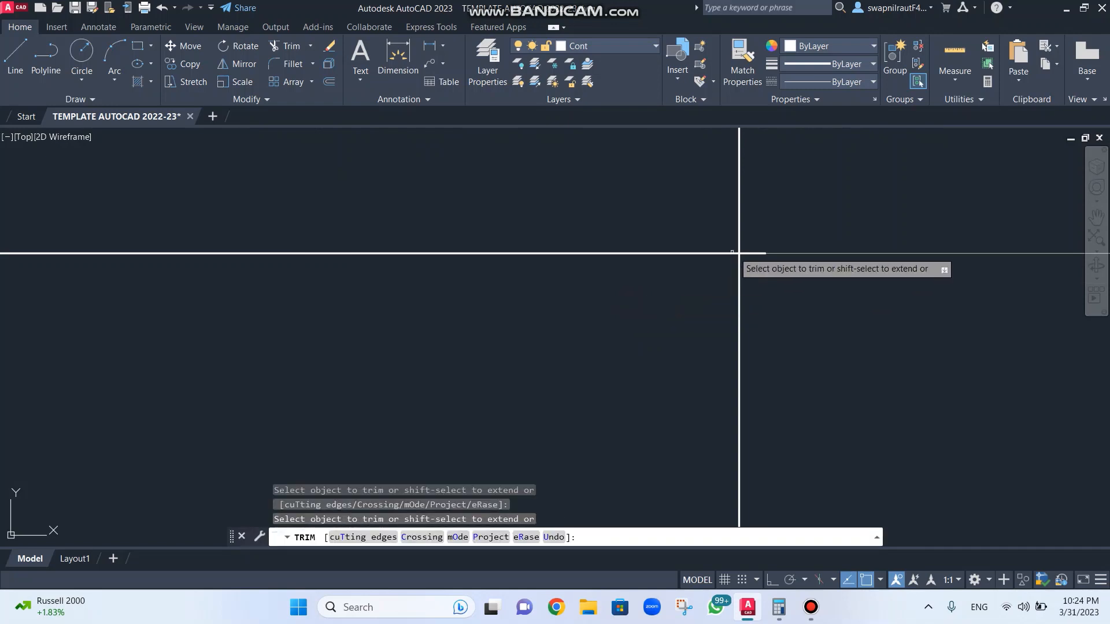
scroll(753, 264, "down", 4)
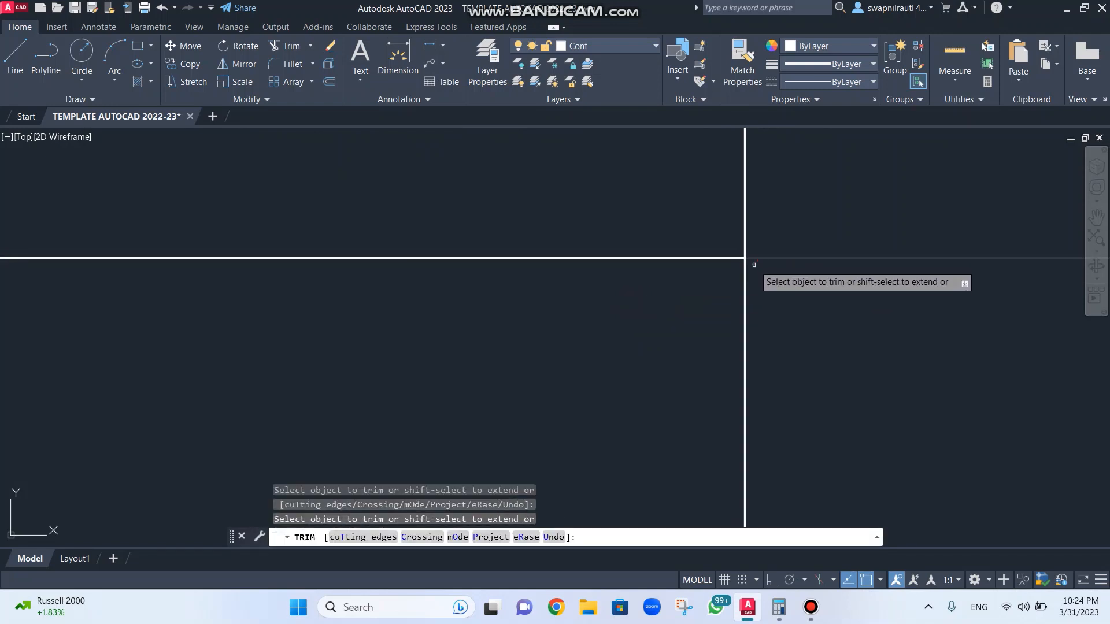
middle_click_drag(750, 221, 741, 434)
scroll(741, 438, "down", 2)
scroll(763, 272, "down", 6)
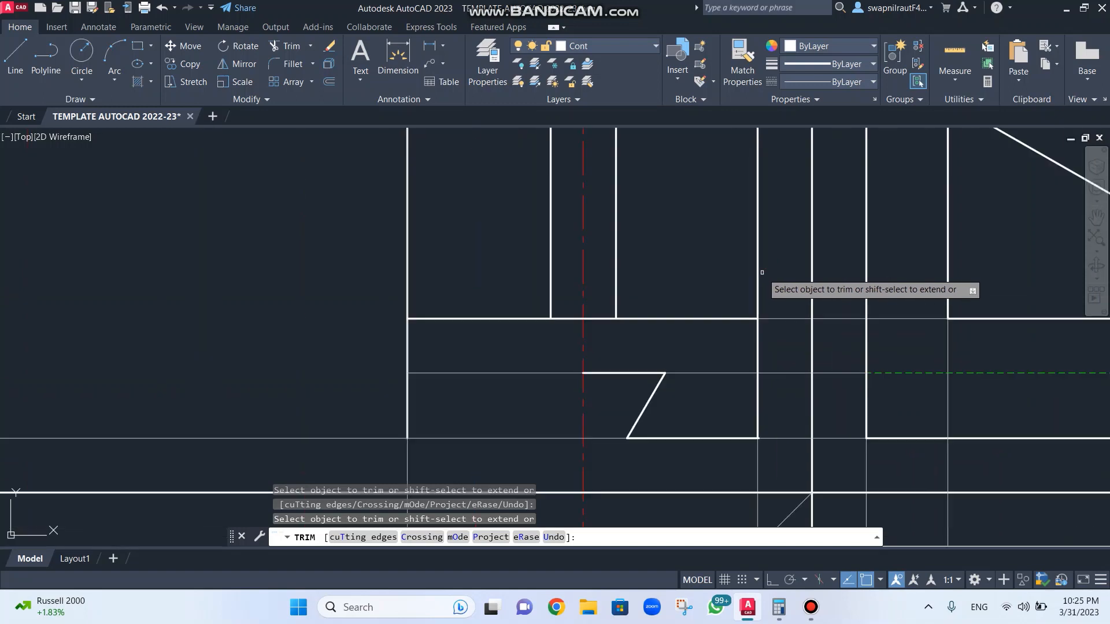
scroll(758, 306, "up", 10)
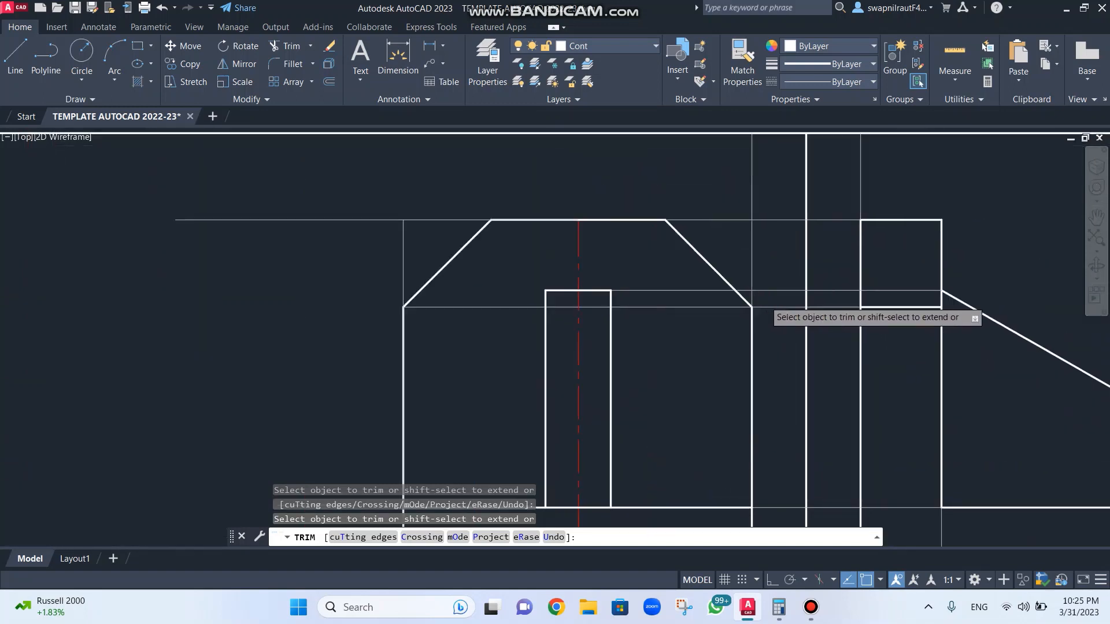
scroll(536, 388, "up", 2)
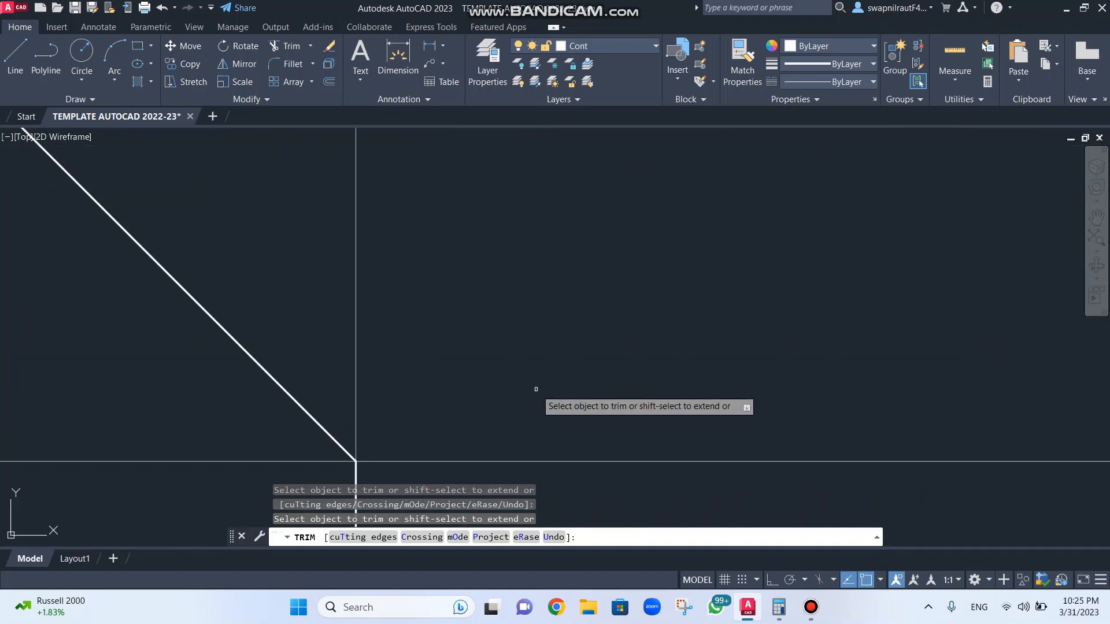
scroll(535, 388, "down", 4)
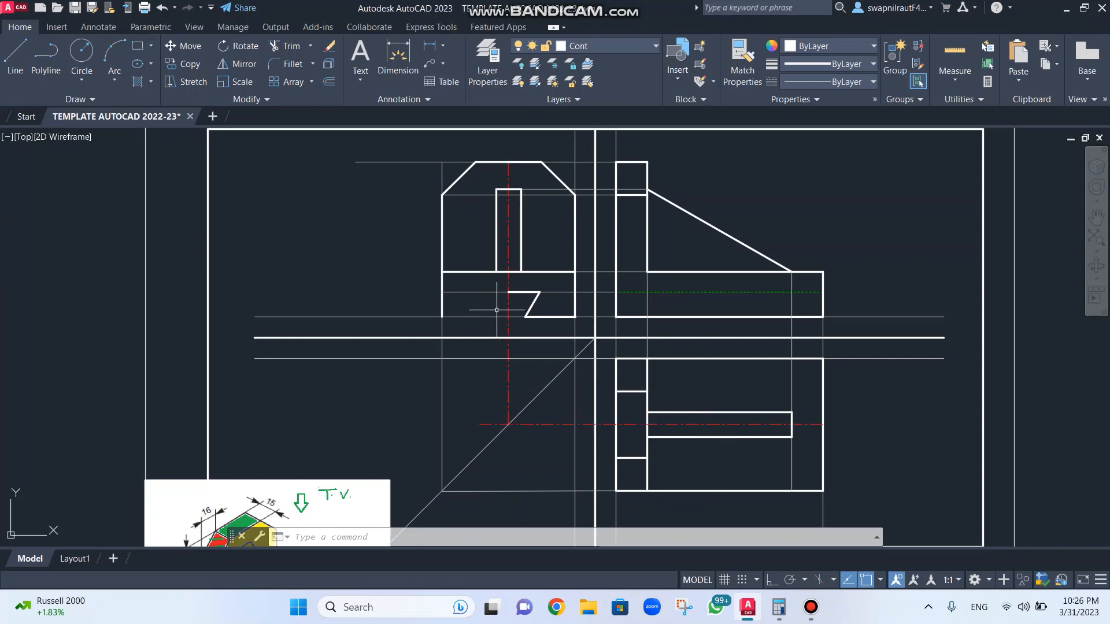
scroll(496, 310, "up", 4)
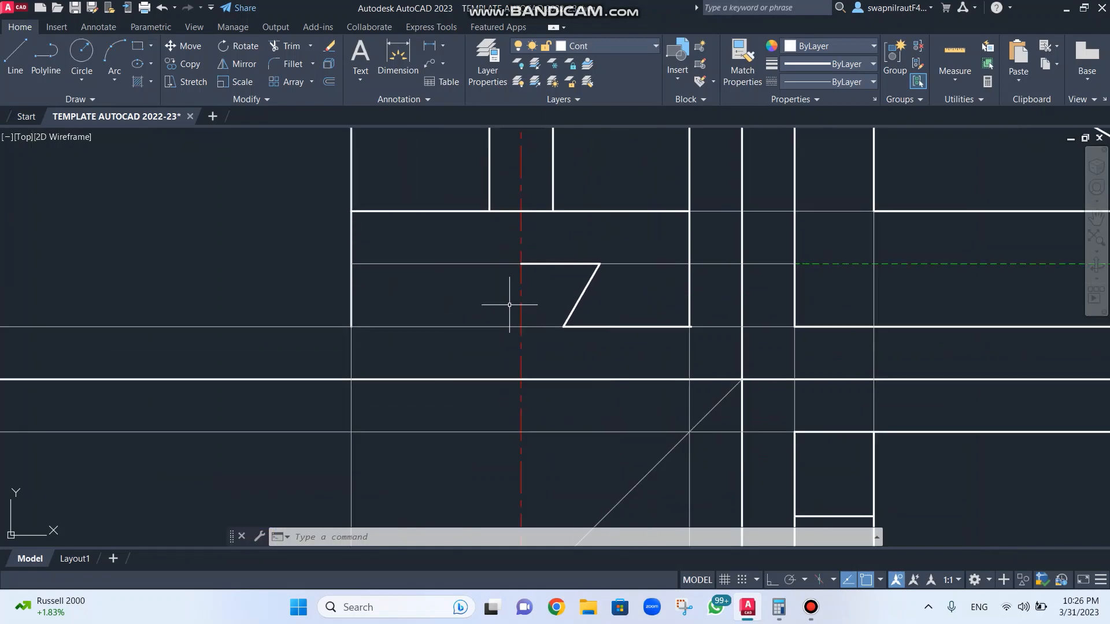
left_click(510, 304)
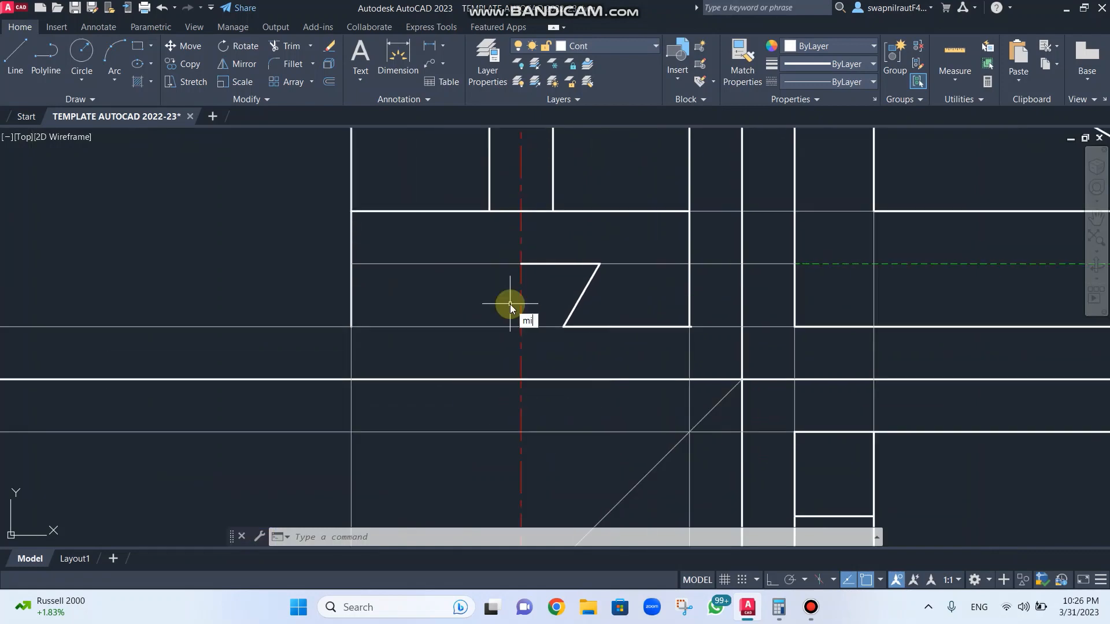
key("Return")
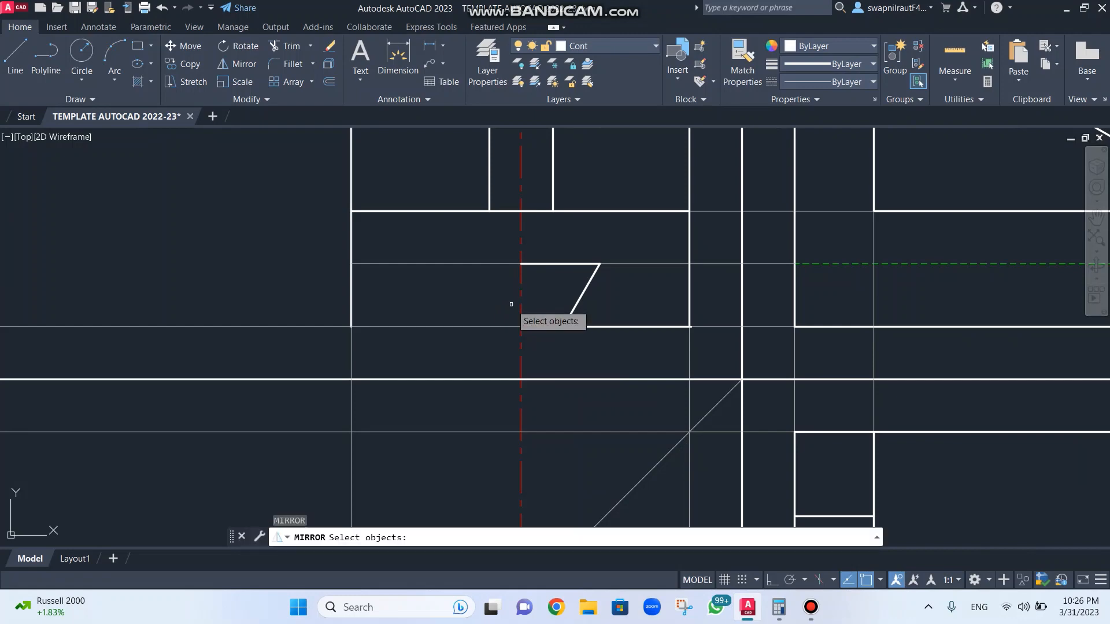
left_click(561, 263)
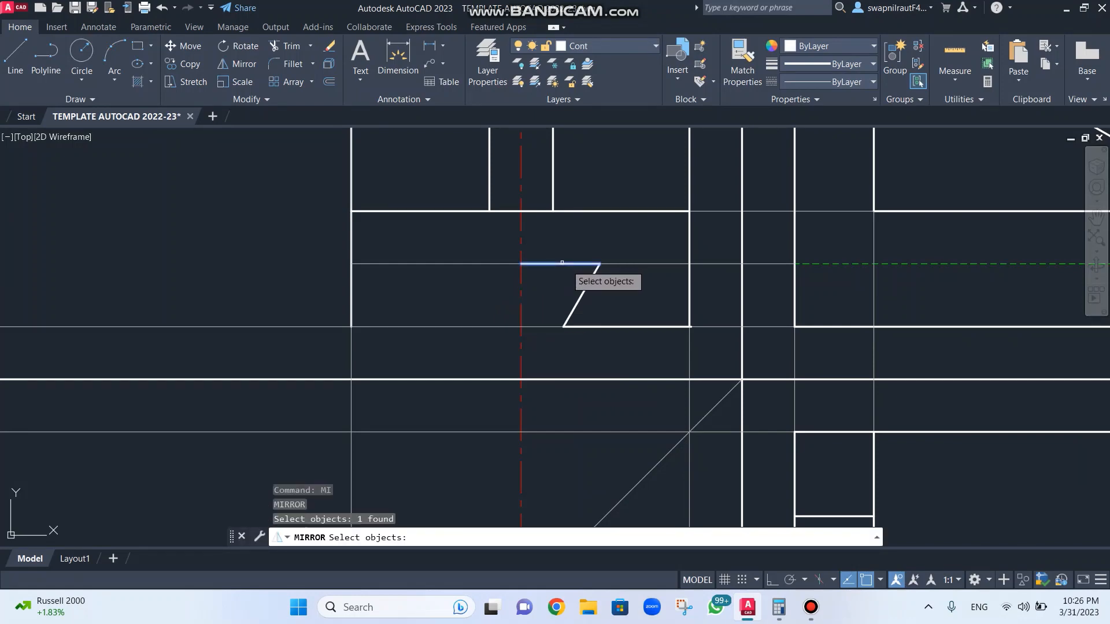
left_click(576, 302)
left_click(605, 329)
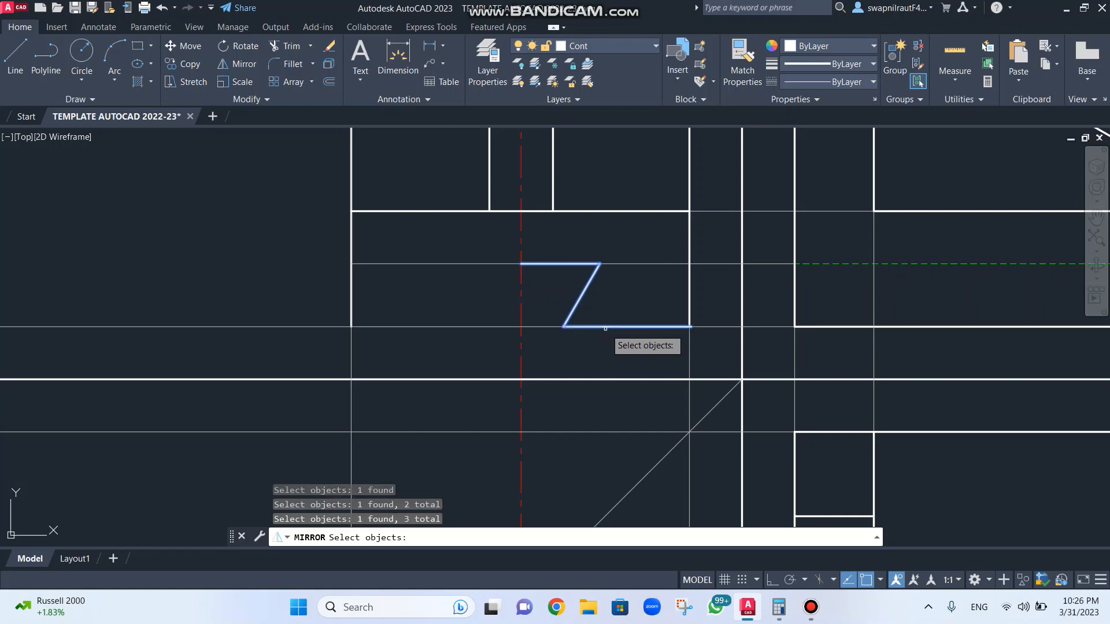
scroll(607, 329, "up", 6)
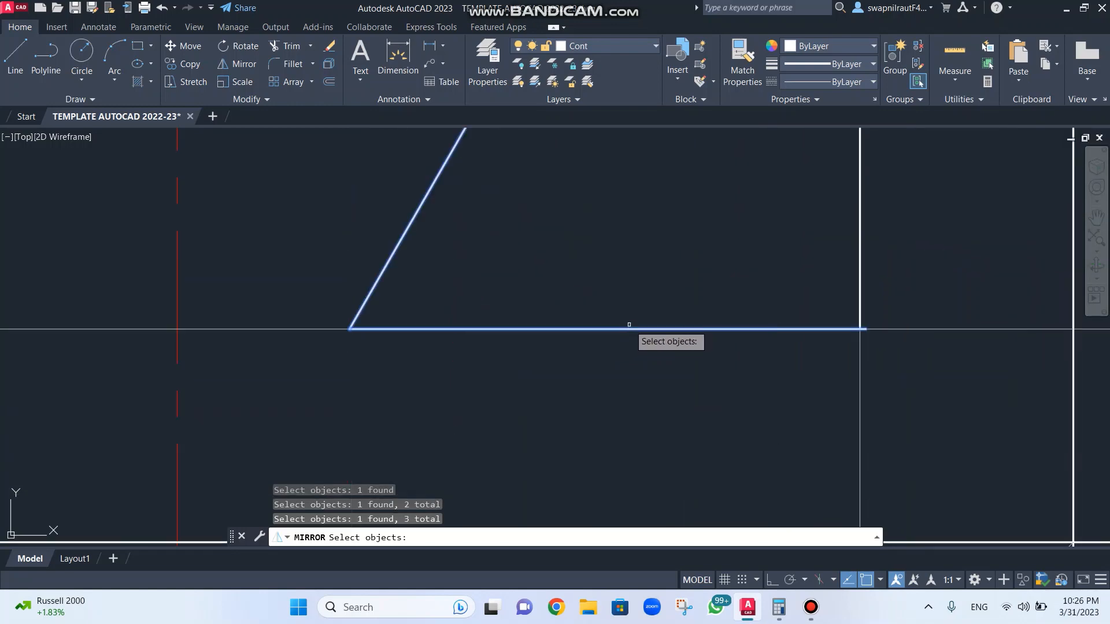
key("Escape")
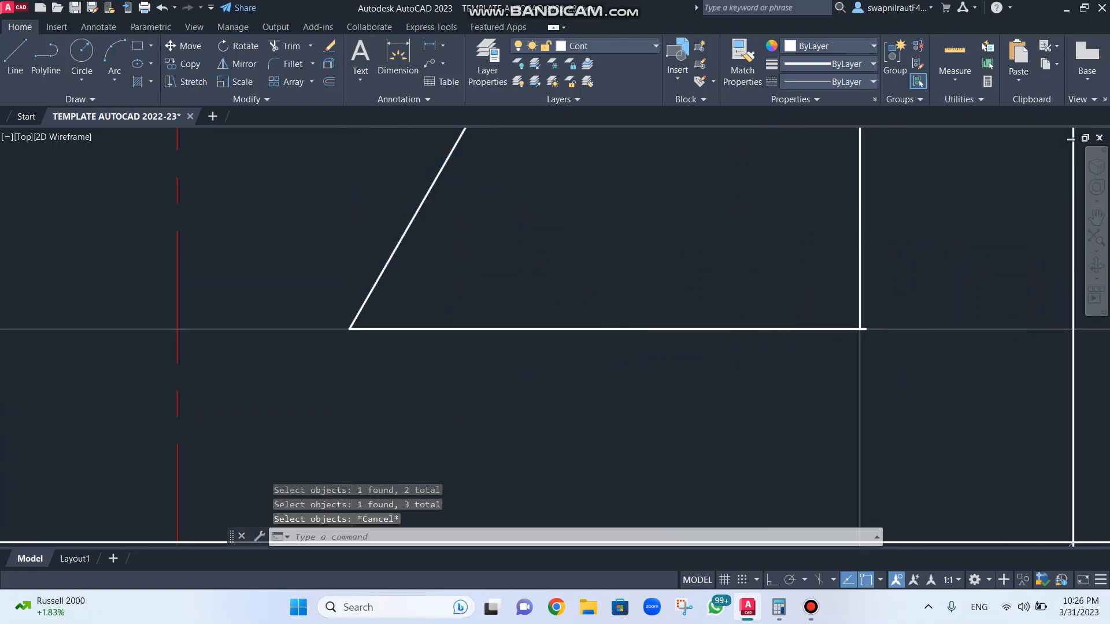
Step: Trim the overhang of the base's bottom edge beyond the side view's right vertical edge
scroll(860, 329, "up", 5)
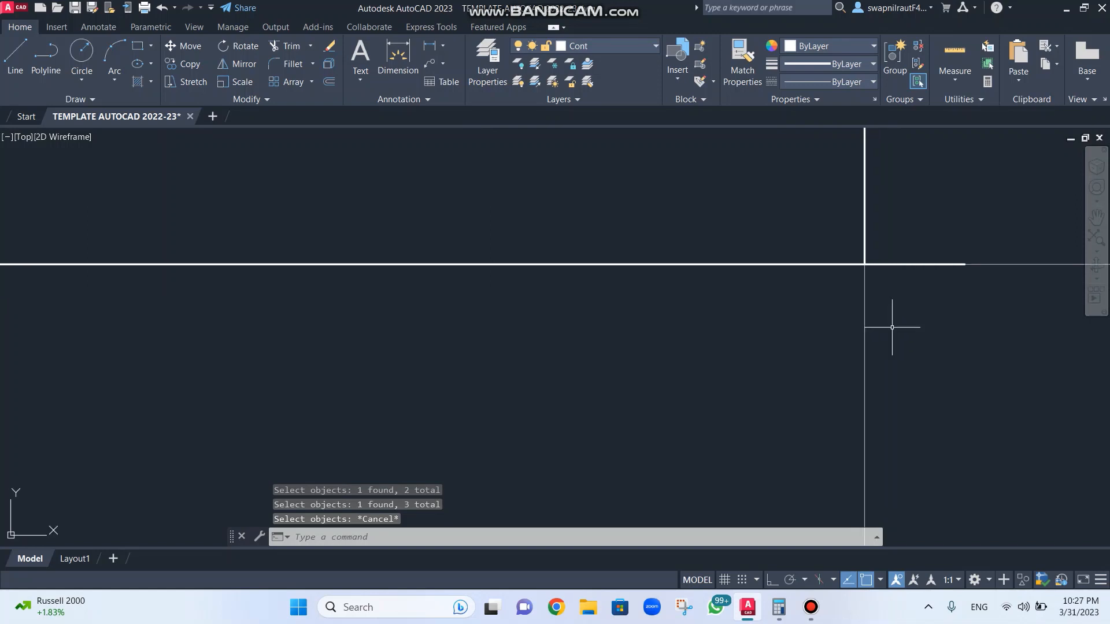
type("tr")
key("Return")
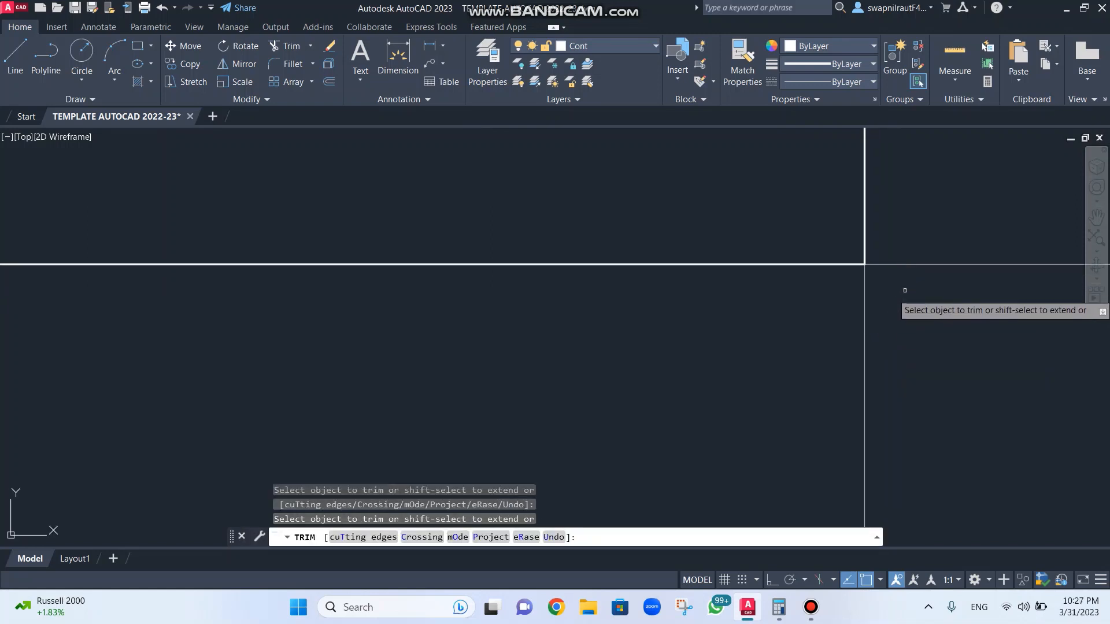
scroll(887, 312, "down", 5)
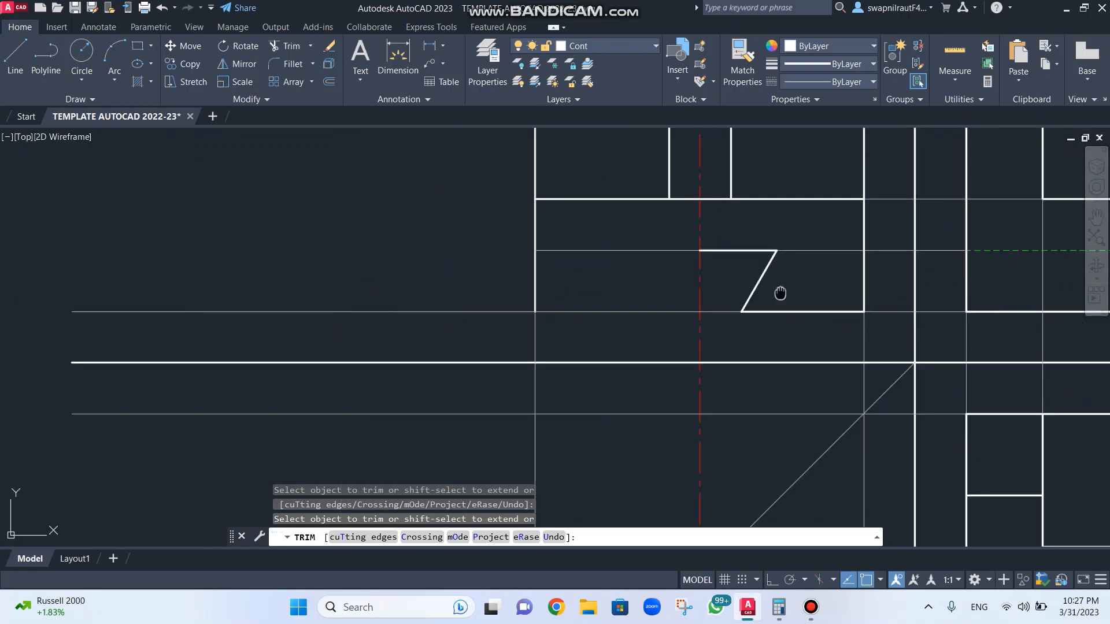
Step: Mirror the dovetail slot's top half-line, slanted edge and the base's right bottom line about the vertical centre line, keeping the source objects
scroll(782, 293, "up", 4)
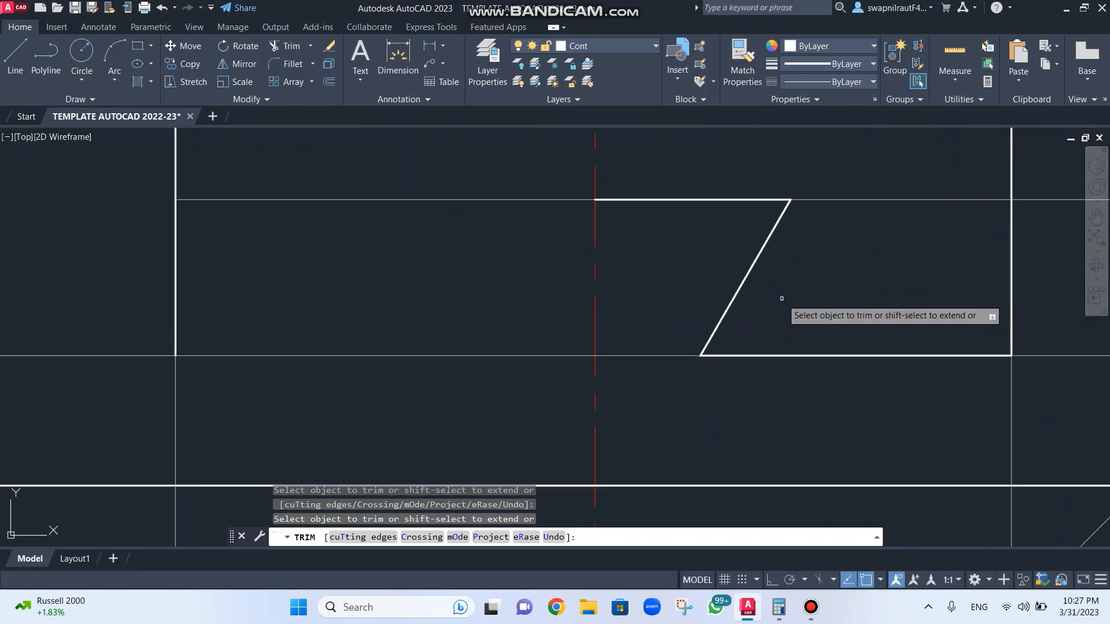
scroll(748, 344, "down", 3)
scroll(743, 338, "down", 3)
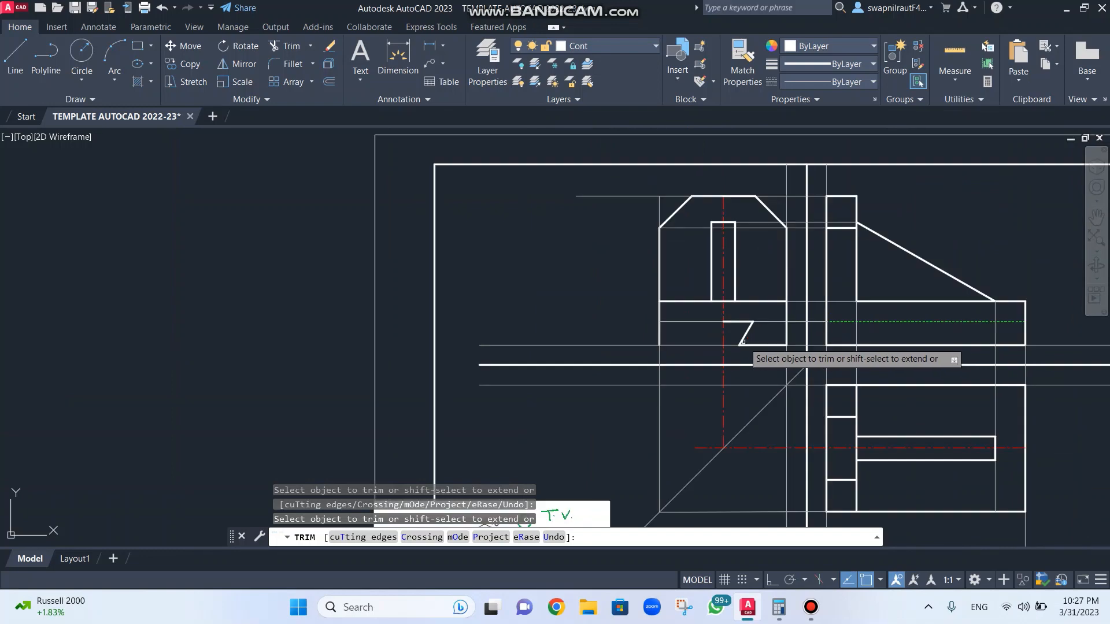
scroll(740, 331, "up", 2)
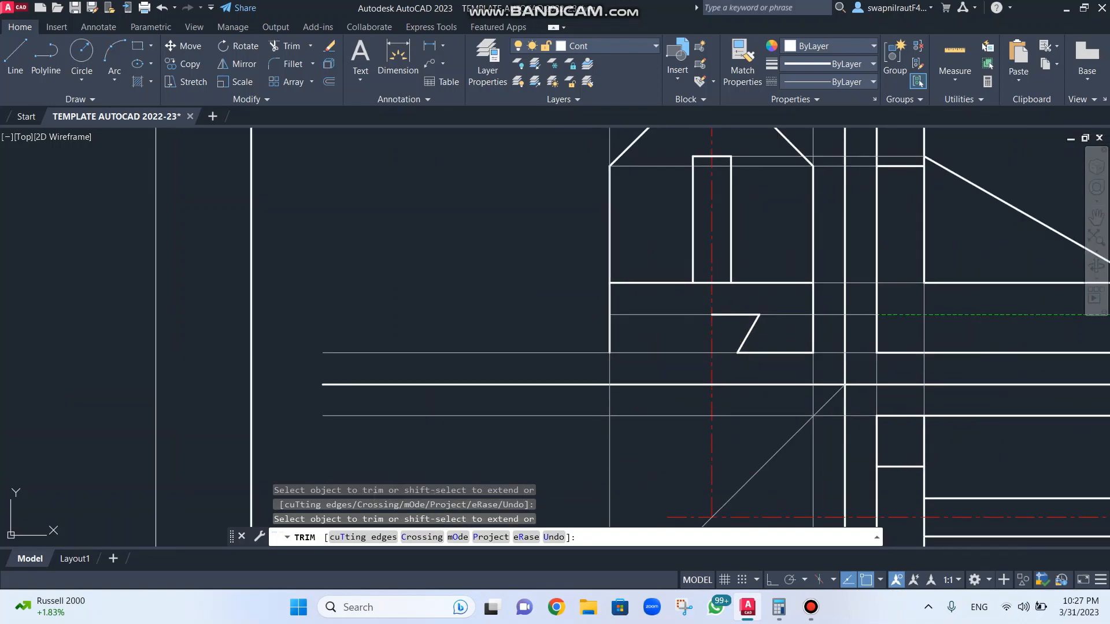
key("Escape")
key("Escape")
type("mi")
key("Return")
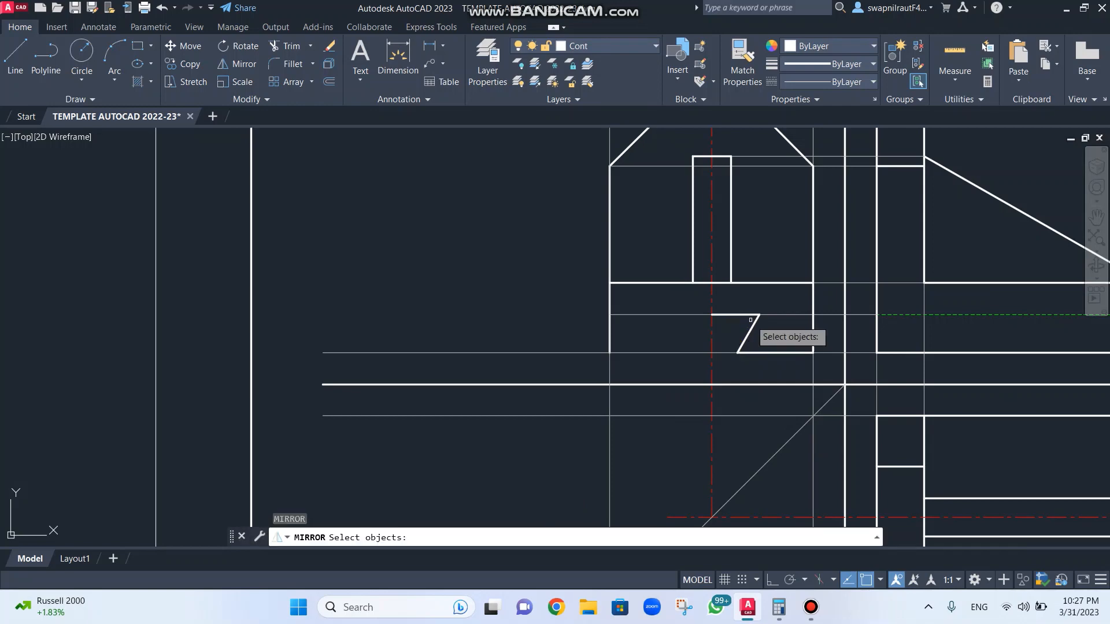
left_click(749, 316)
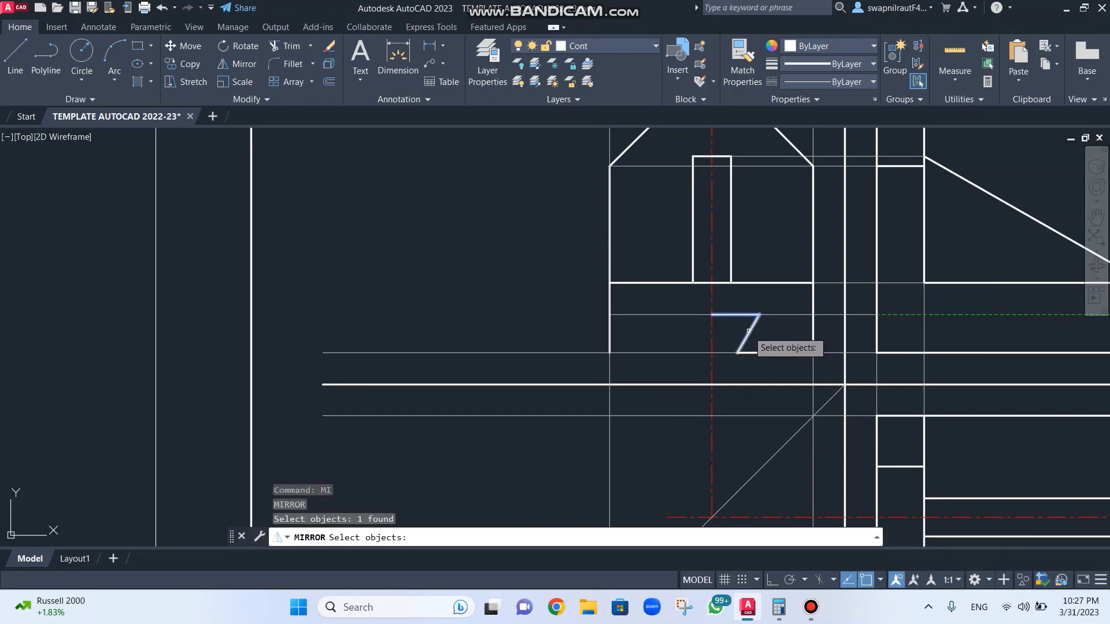
left_click(748, 331)
left_click(785, 354)
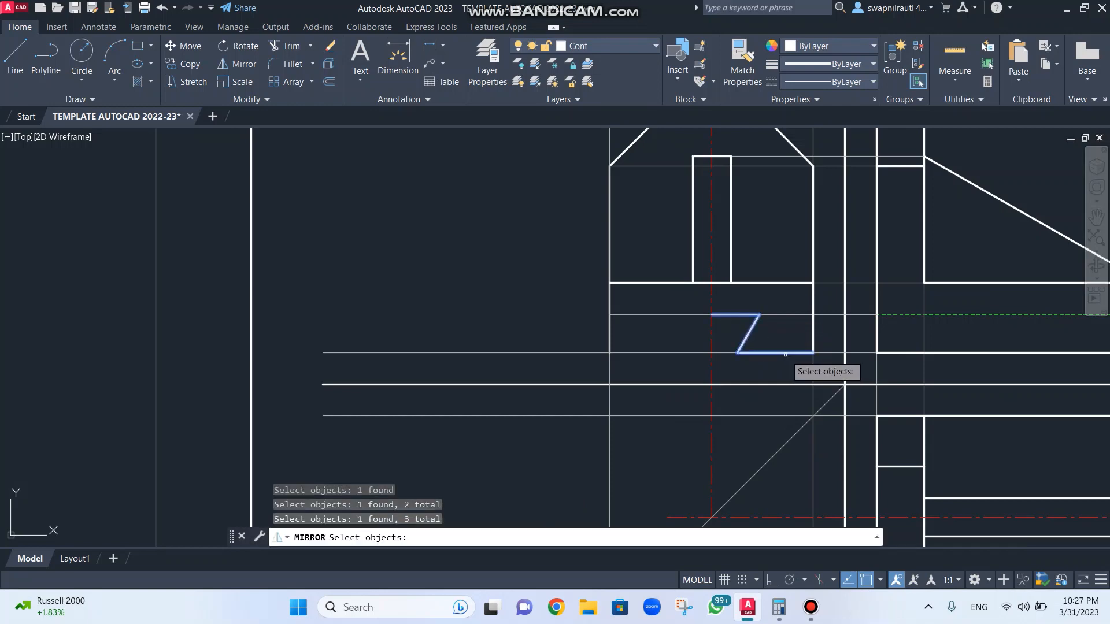
key("Return")
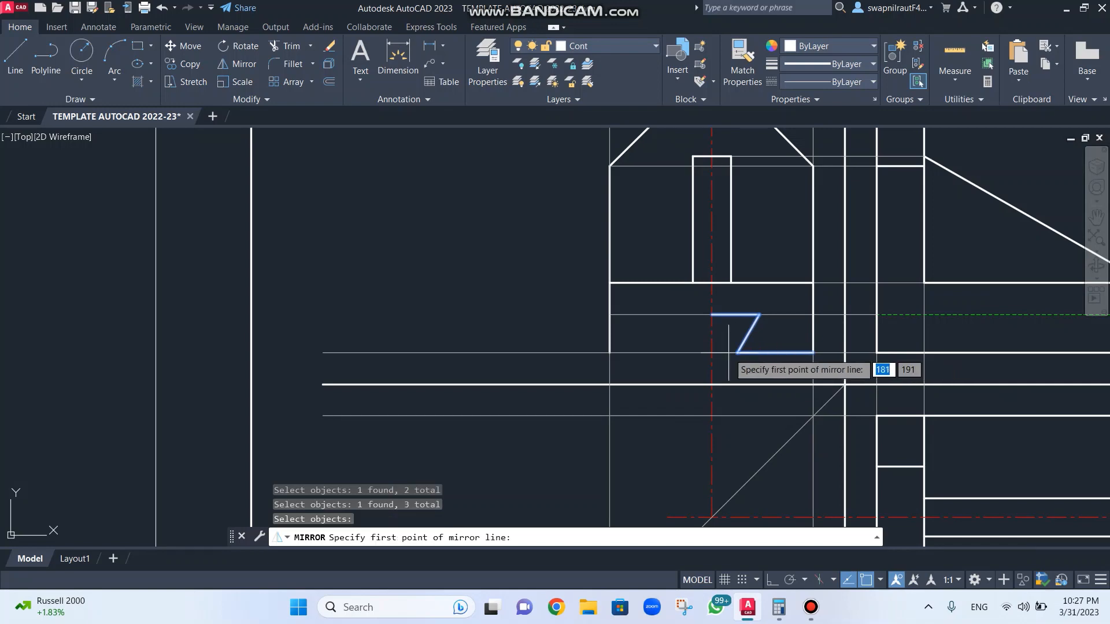
left_click(712, 316)
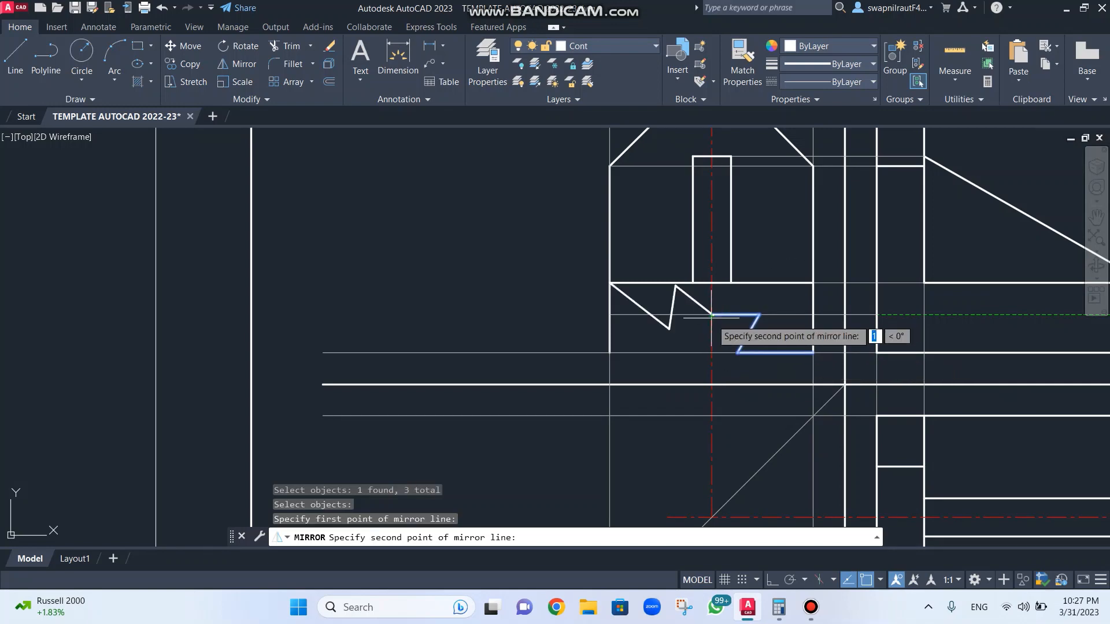
left_click(711, 353)
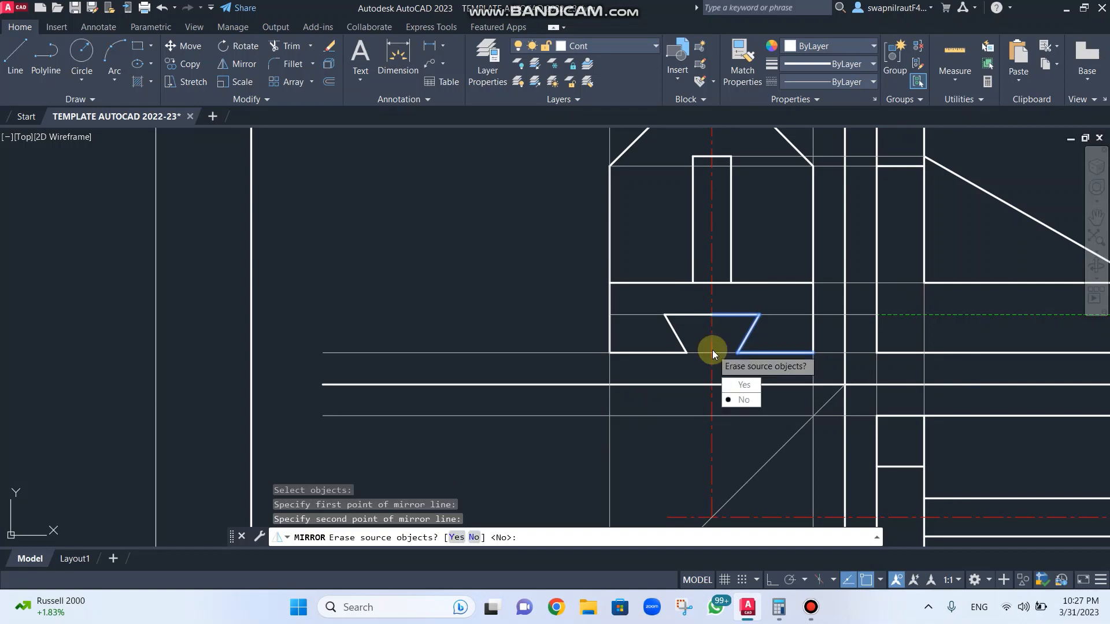
left_click(744, 400)
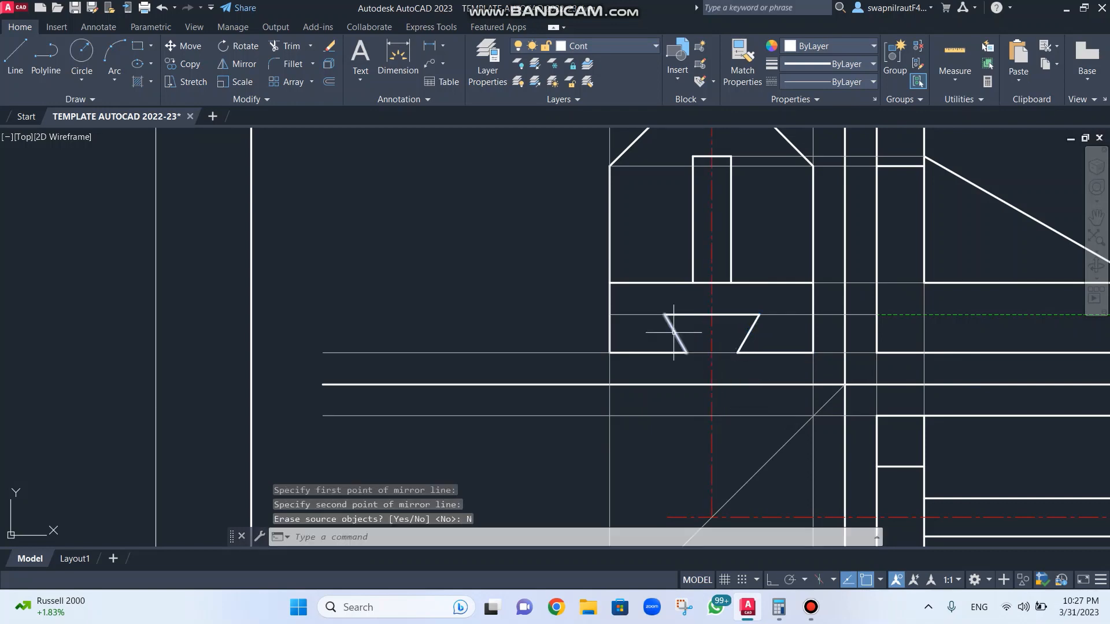
Step: Stretch the left end of the mirrored base bottom line to meet the side view's left vertical edge
scroll(663, 324, "up", 6)
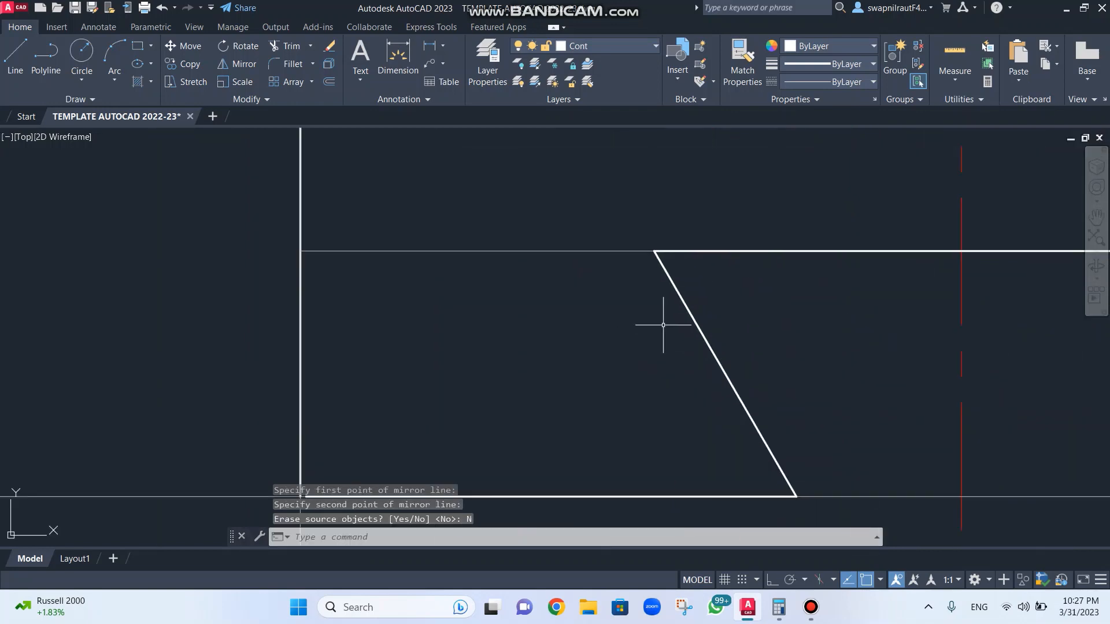
scroll(695, 312, "down", 3)
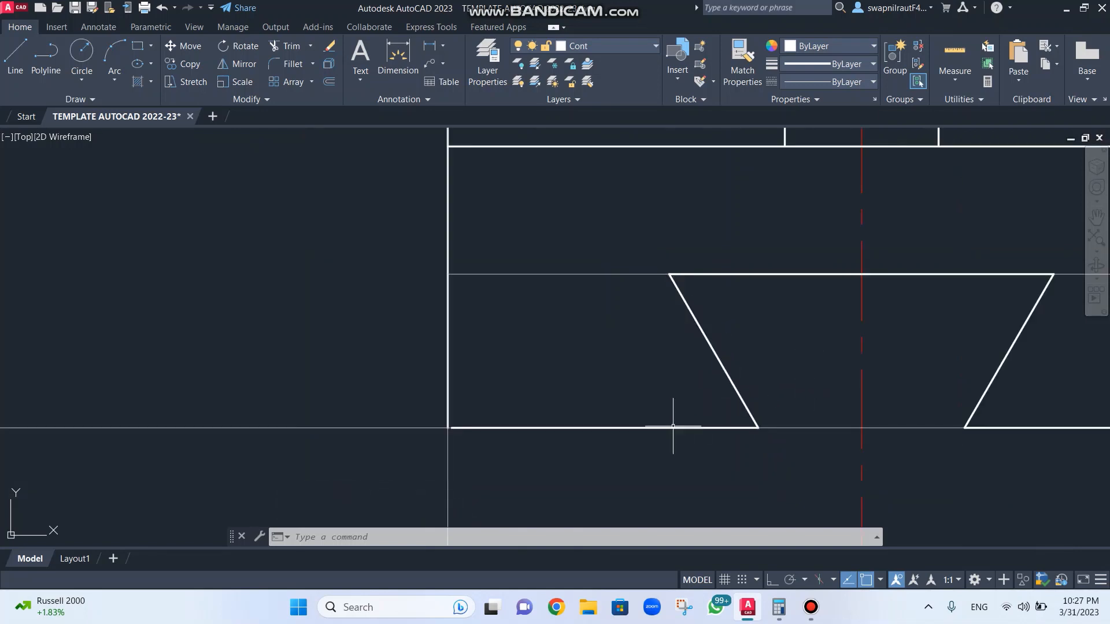
scroll(673, 426, "up", 4)
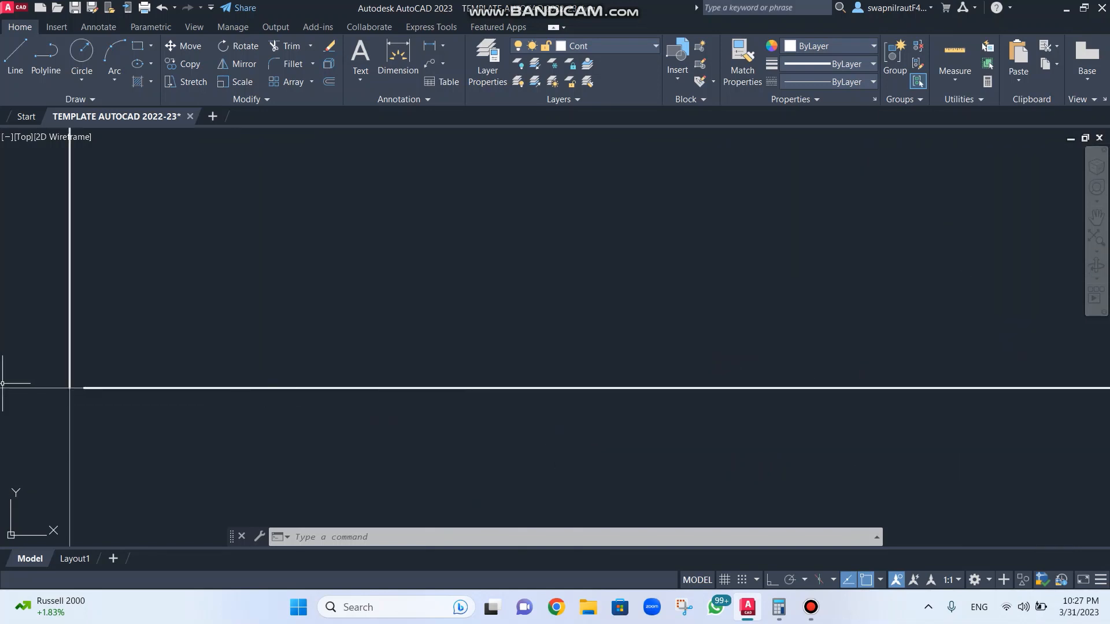
left_click(87, 386)
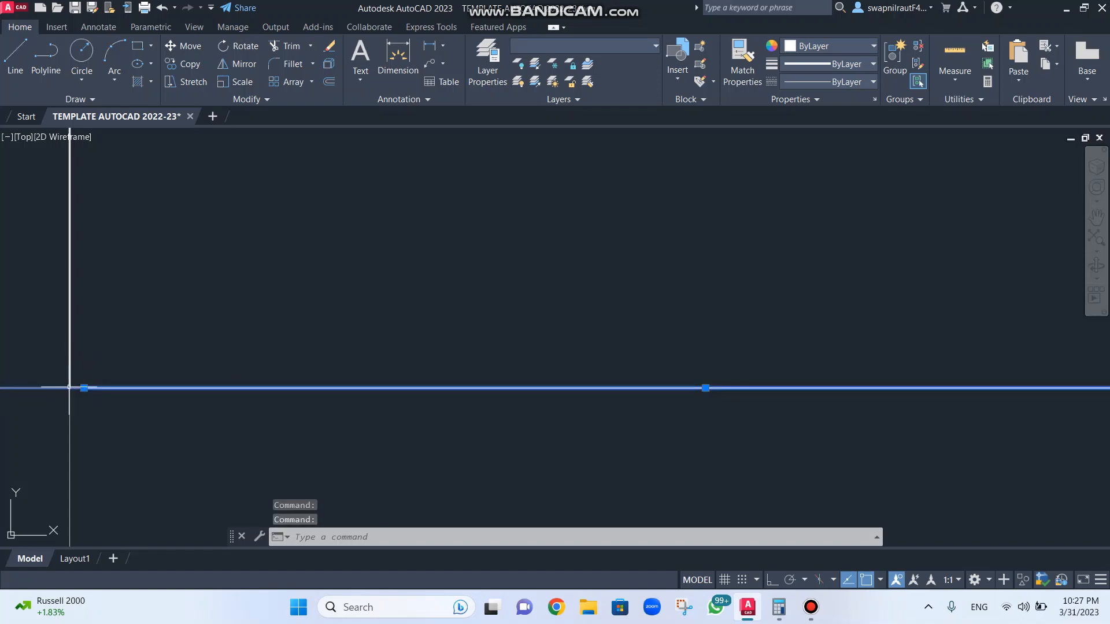
left_click(69, 386)
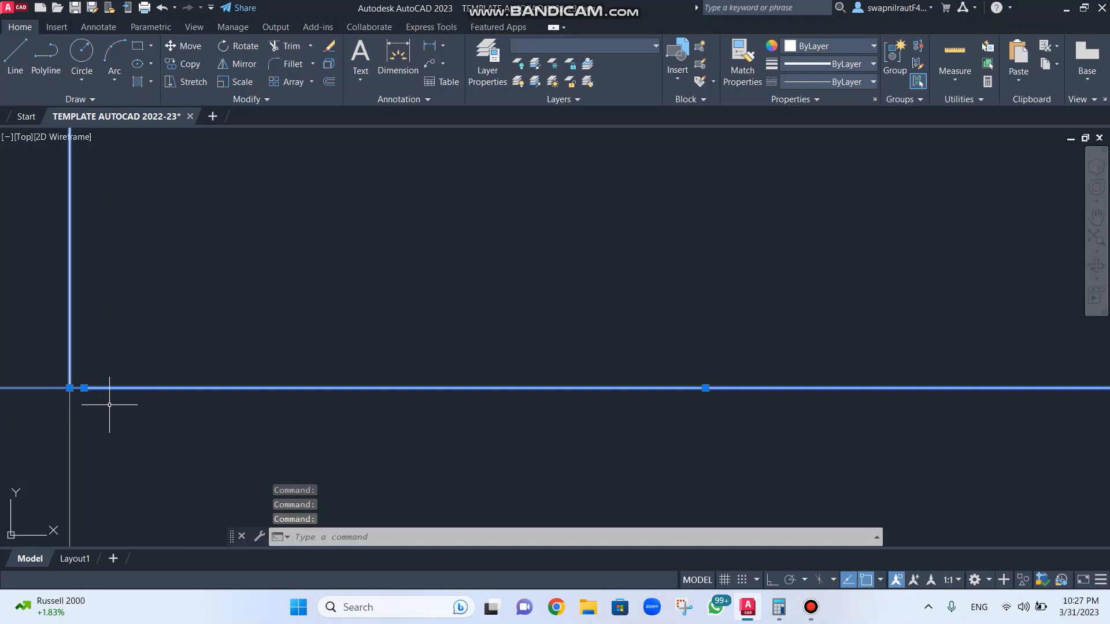
key("Escape")
left_click(95, 388)
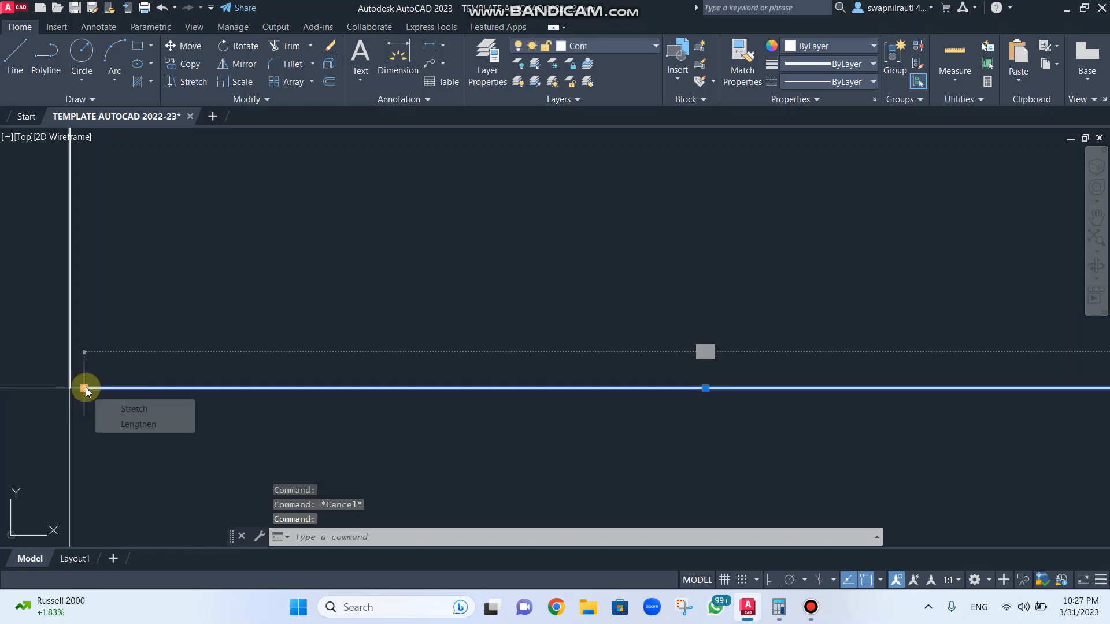
left_click(85, 389)
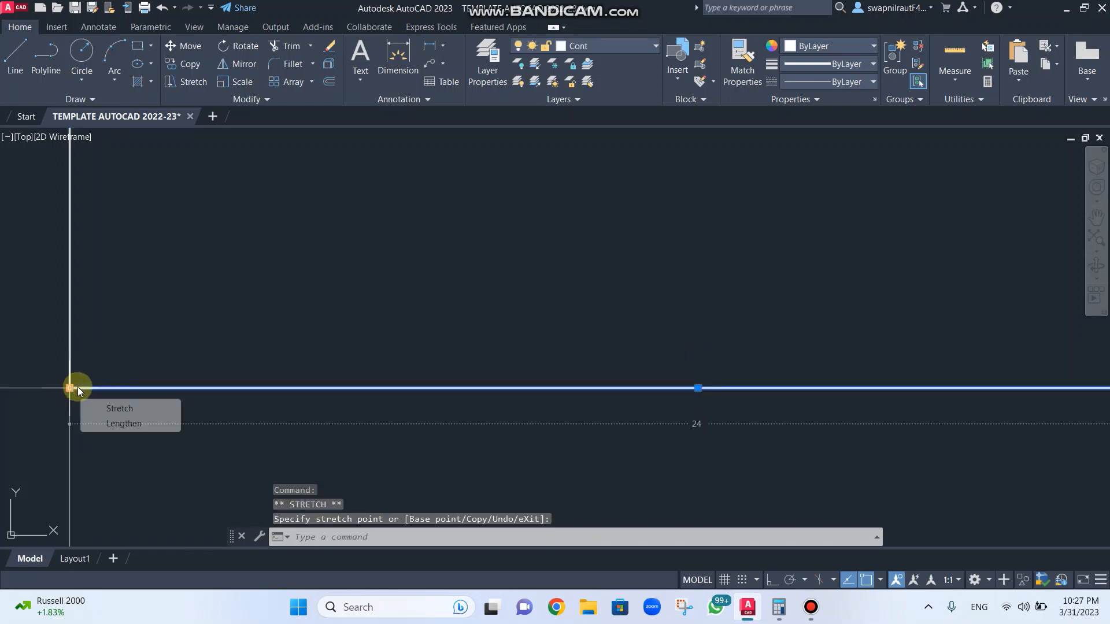
key("Escape")
Step: Examine the side view's outline, rib and dovetail slot against the neighbouring front and top views
scroll(489, 305, "down", 6)
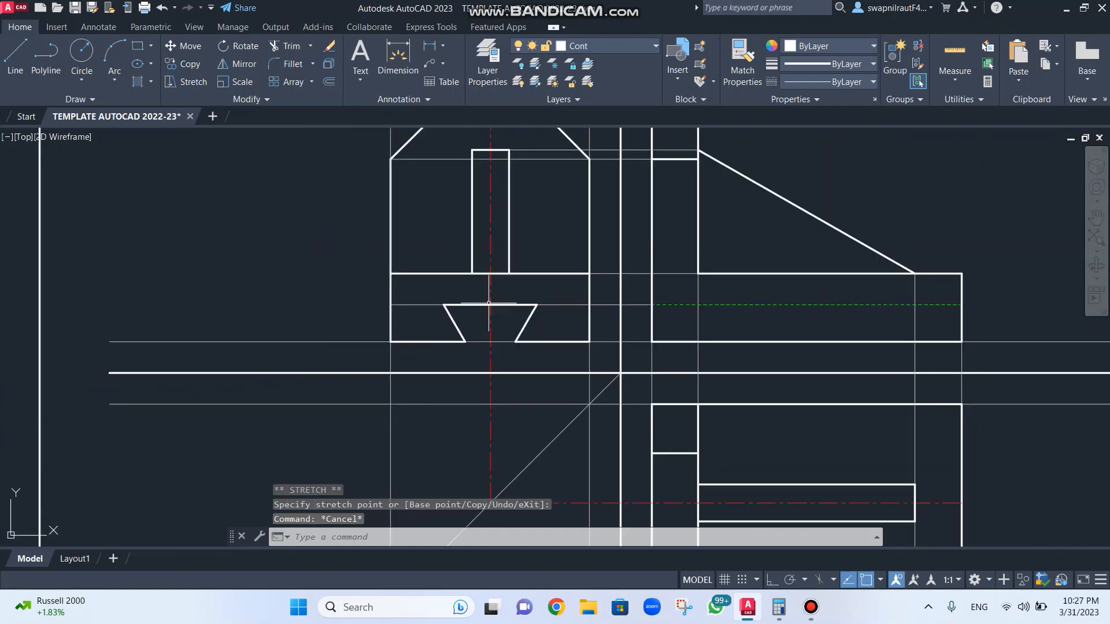
scroll(513, 277, "down", 3)
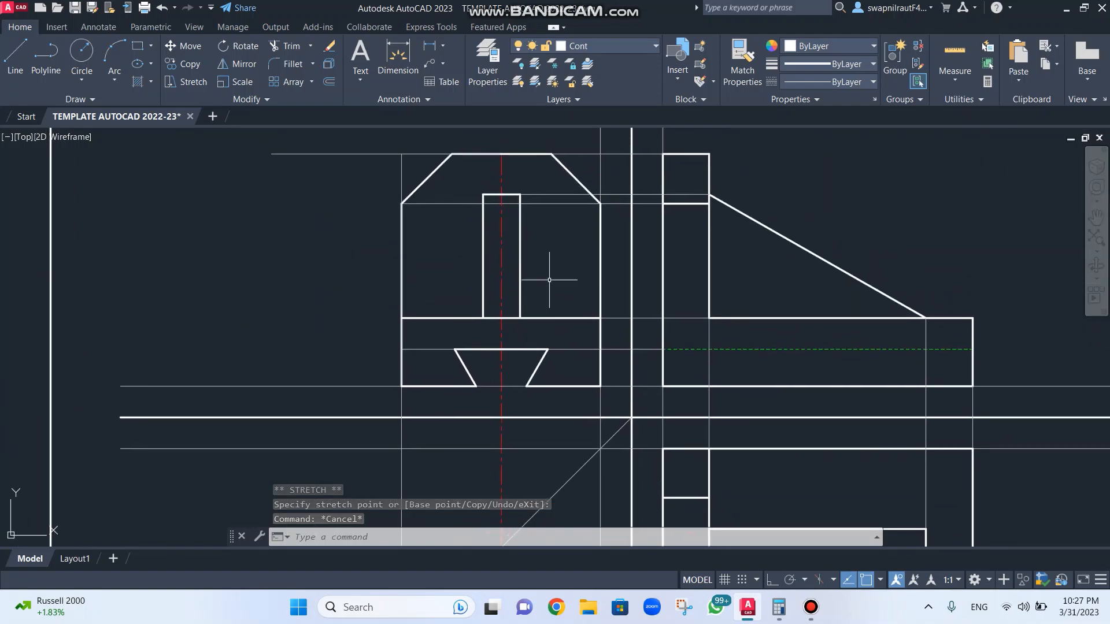
scroll(552, 276, "up", 5)
scroll(550, 275, "down", 1)
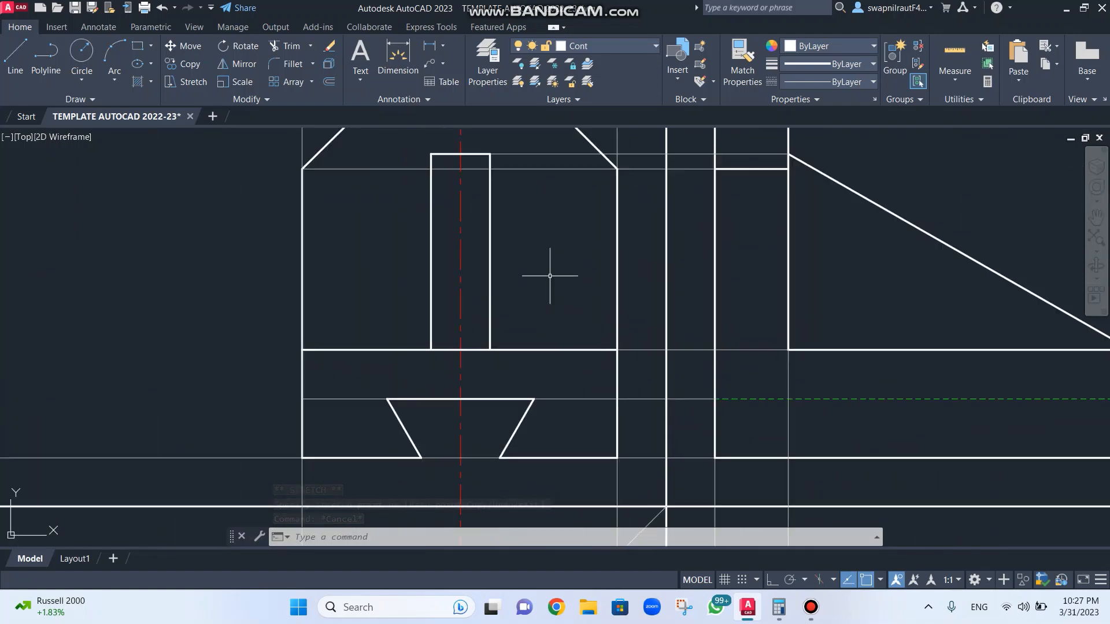
scroll(563, 311, "down", 2)
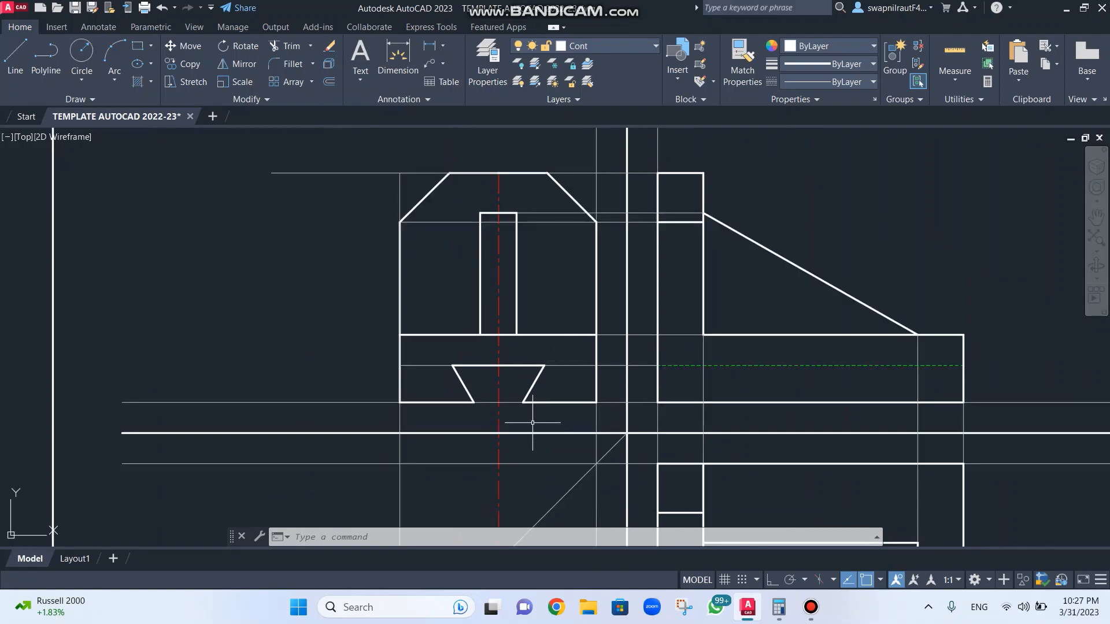
scroll(532, 423, "down", 2)
scroll(531, 422, "up", 4)
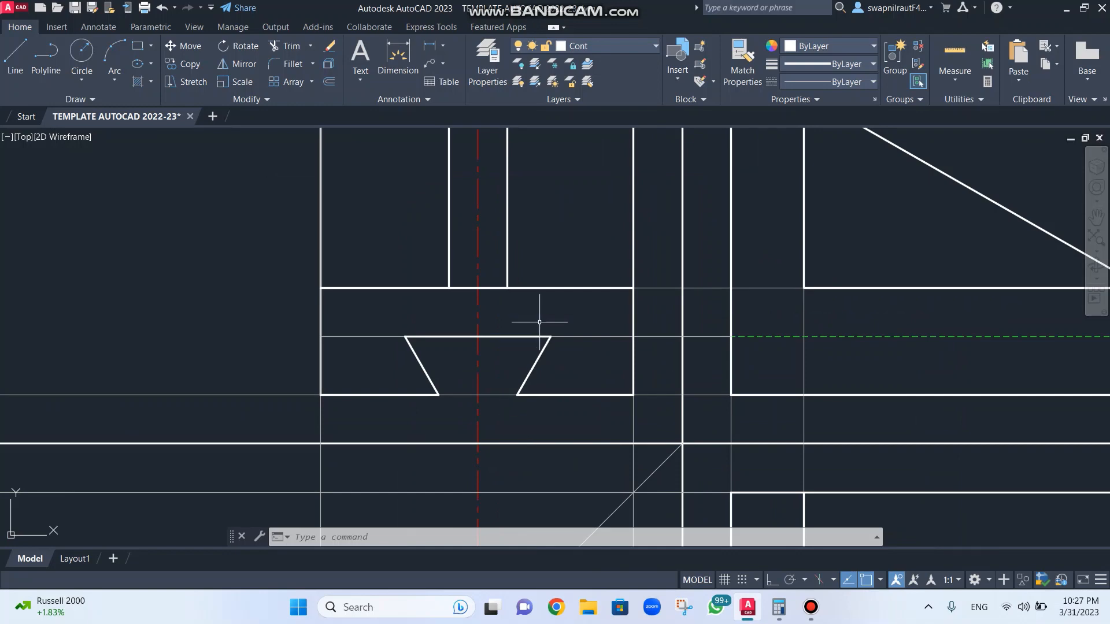
scroll(540, 322, "up", 2)
scroll(539, 290, "down", 2)
scroll(537, 292, "down", 5)
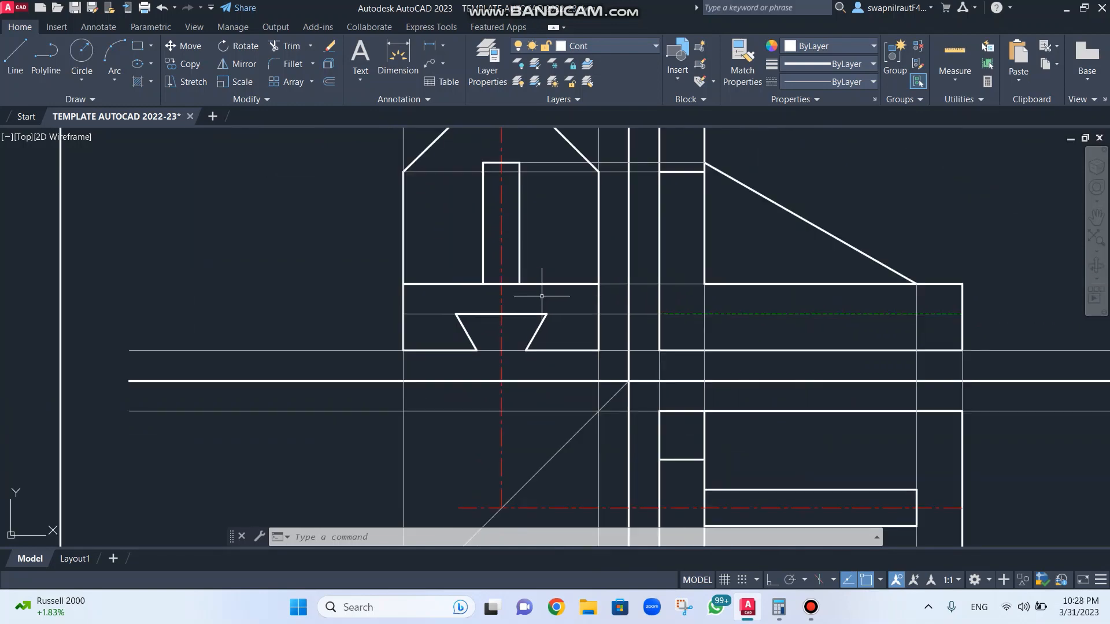
scroll(542, 296, "up", 3)
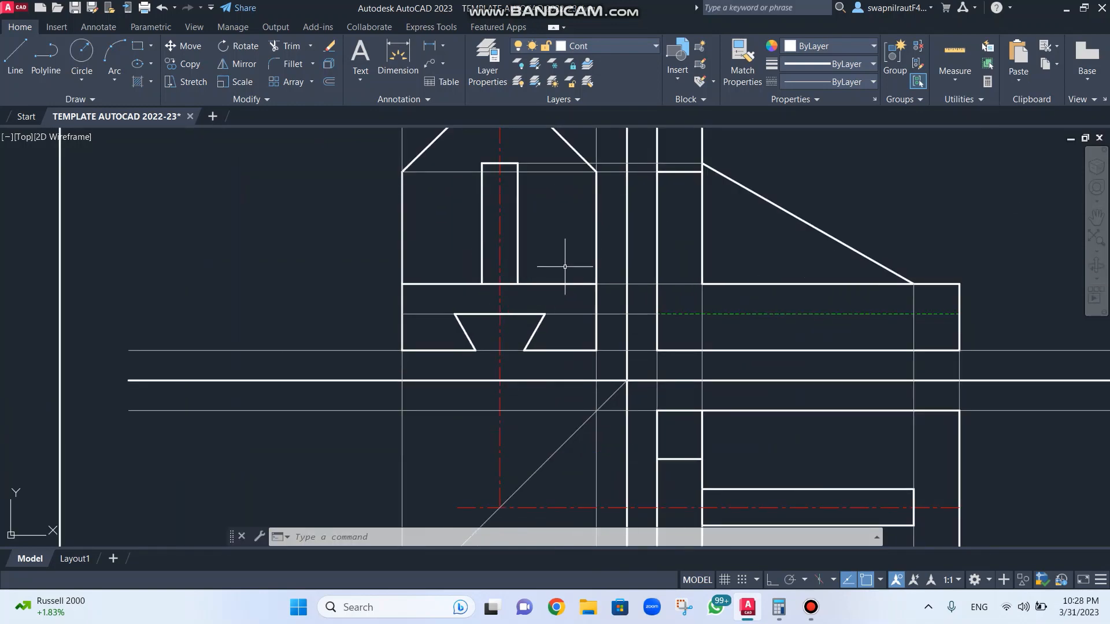
scroll(605, 288, "down", 2)
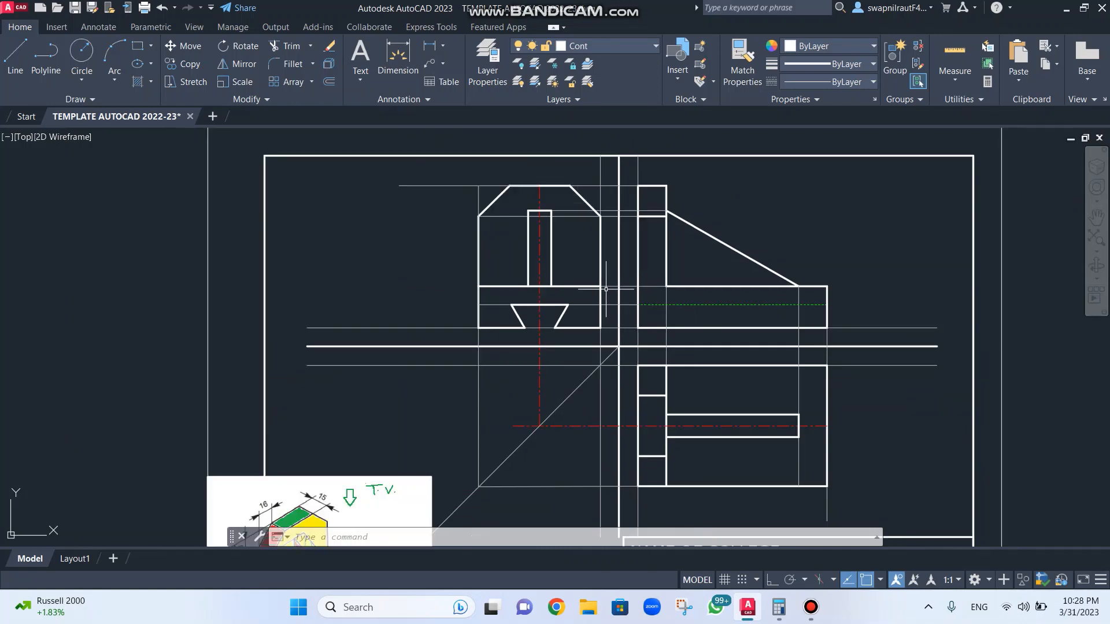
Step: Examine the coloured pictorial view of the bracket, especially the dovetail slot and its dimensions at the end of the base
mouse_move(539, 354)
middle_mouse_down()
mouse_move(567, 250)
mouse_move(578, 141)
middle_mouse_up()
scroll(445, 375, "up", 2)
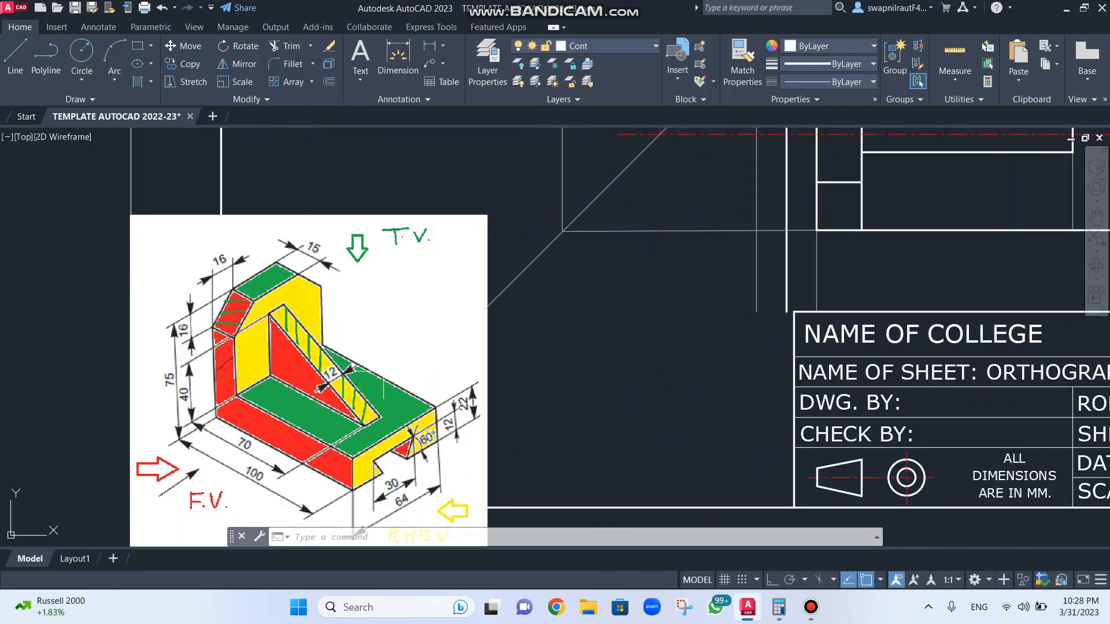
scroll(383, 370, "up", 2)
scroll(380, 368, "down", 2)
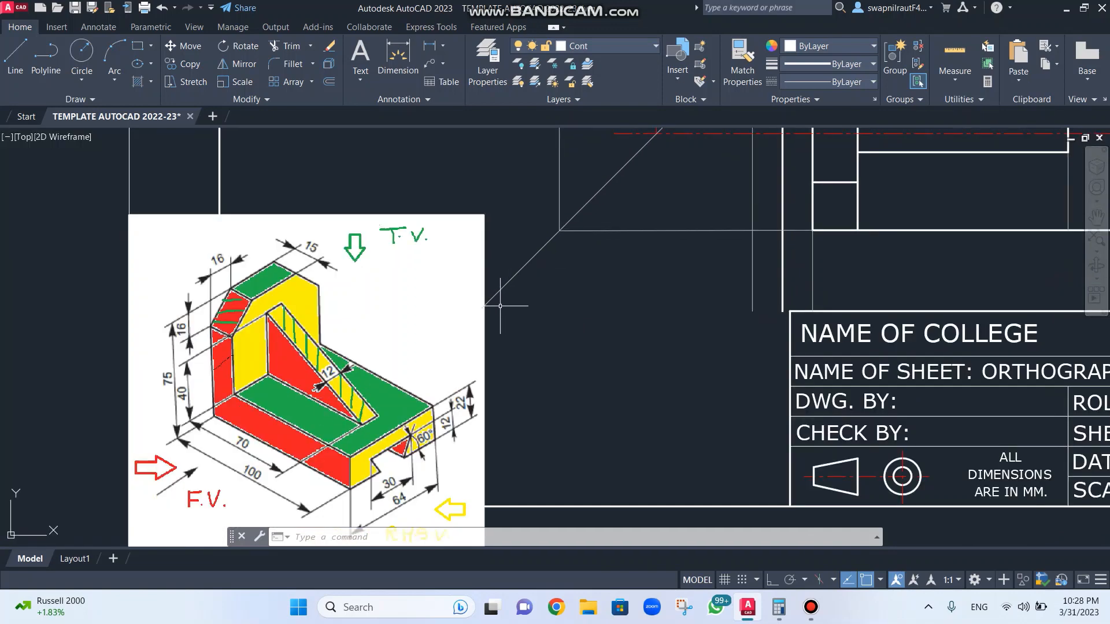
scroll(550, 269, "down", 2)
scroll(587, 422, "down", 2)
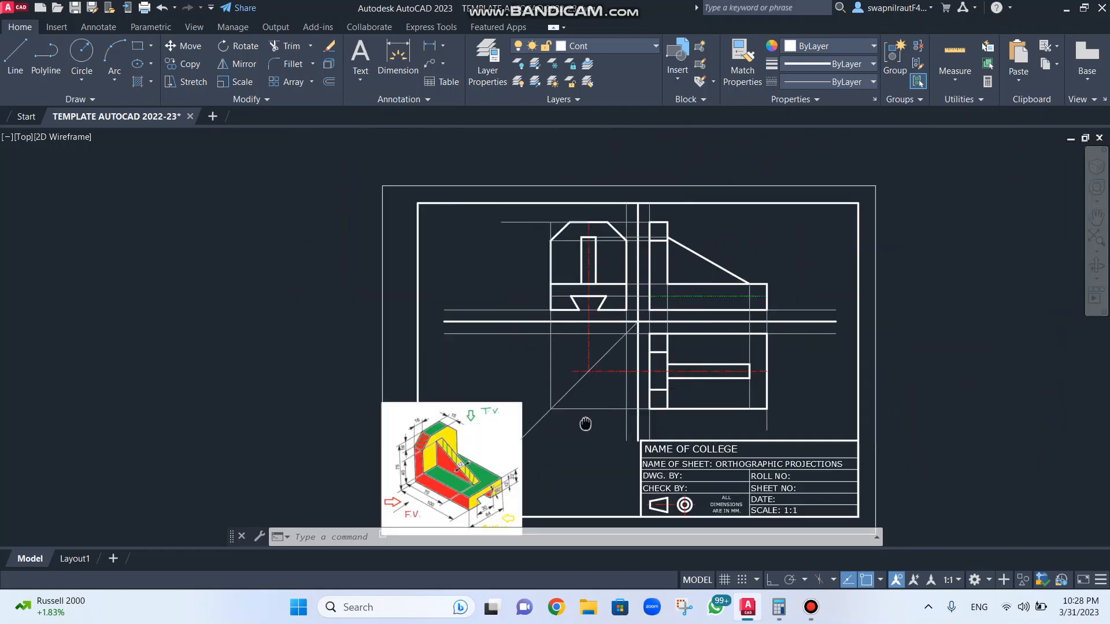
middle_click_drag(587, 421, 590, 348)
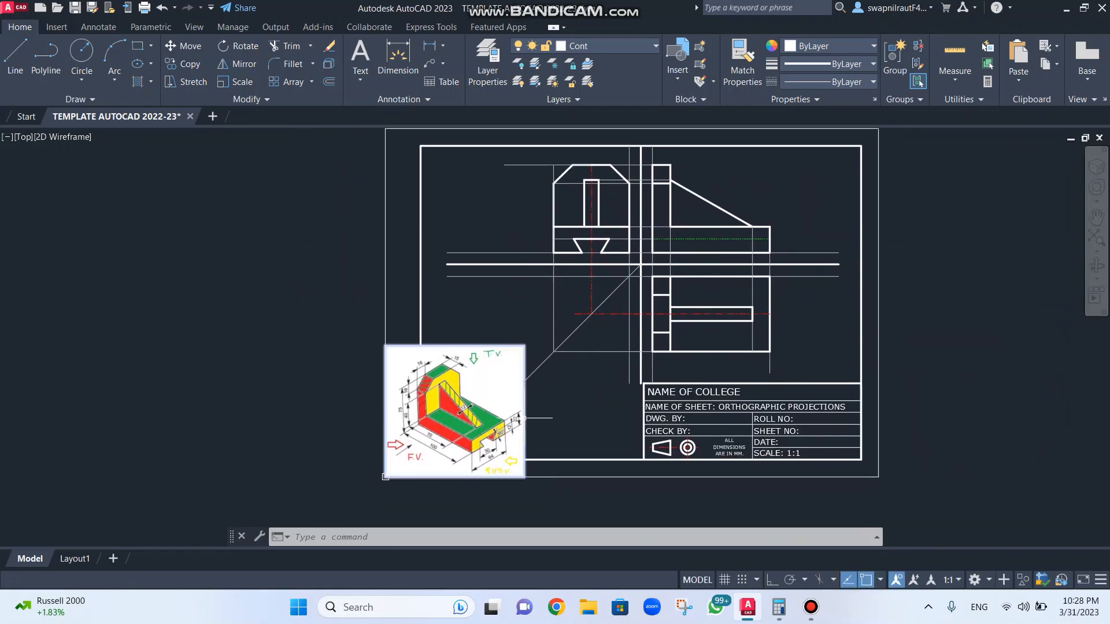
scroll(523, 413, "up", 4)
scroll(471, 431, "up", 2)
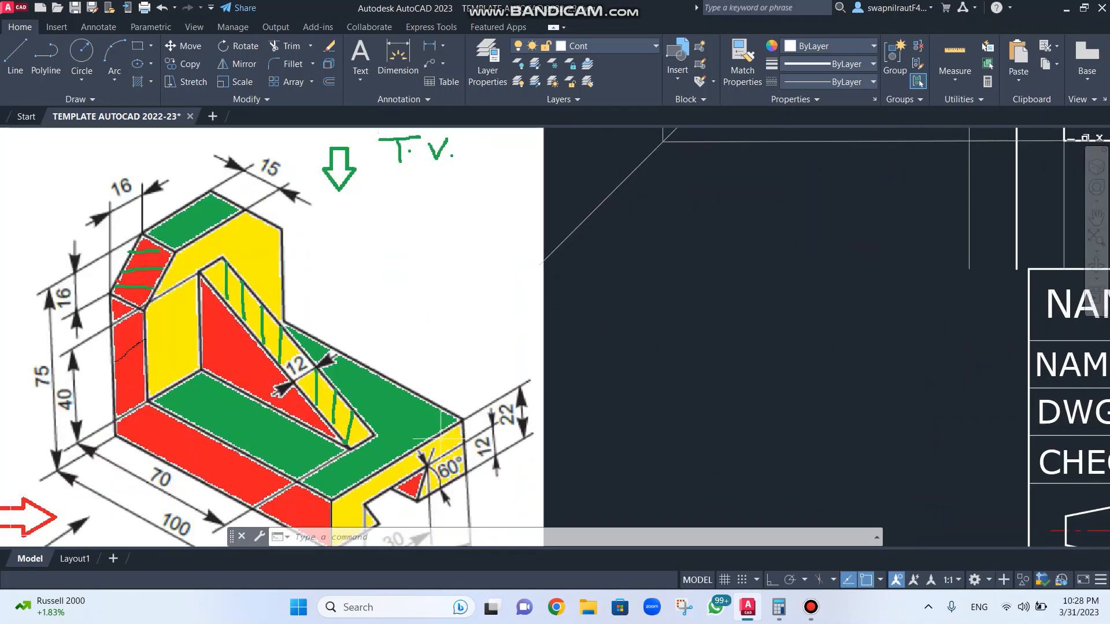
scroll(443, 439, "up", 2)
middle_click_drag(443, 439, 498, 240)
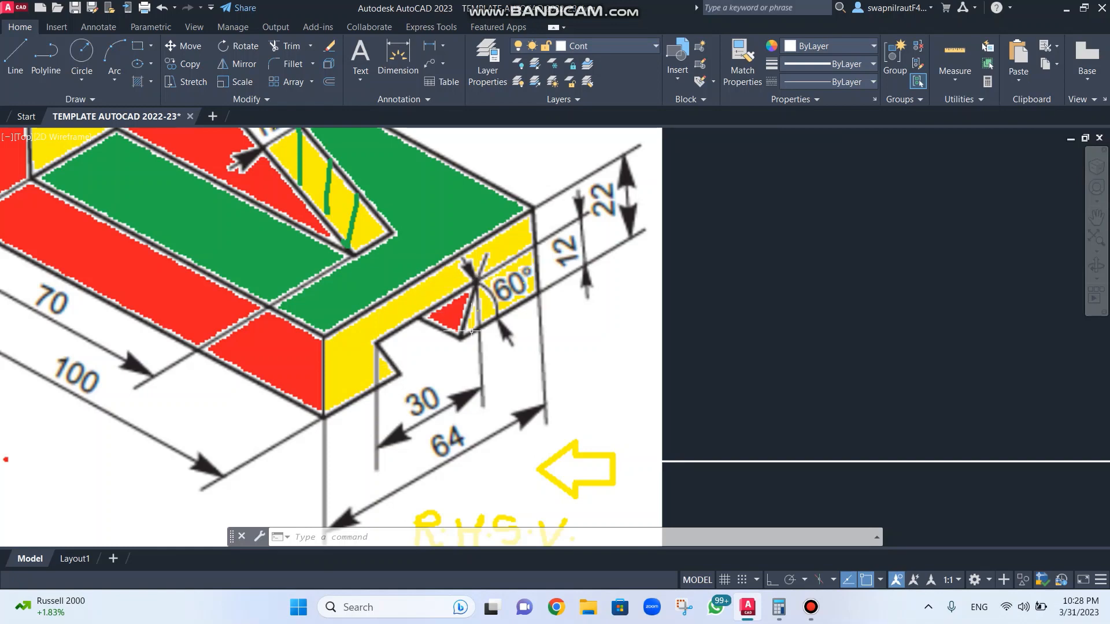
Step: Make Proj the current layer for projecting from the side view's dovetail slot
scroll(467, 334, "down", 4)
scroll(489, 438, "down", 2)
mouse_move(606, 252)
middle_mouse_down()
mouse_move(489, 437)
mouse_move(455, 459)
middle_mouse_up()
scroll(535, 236, "up", 2)
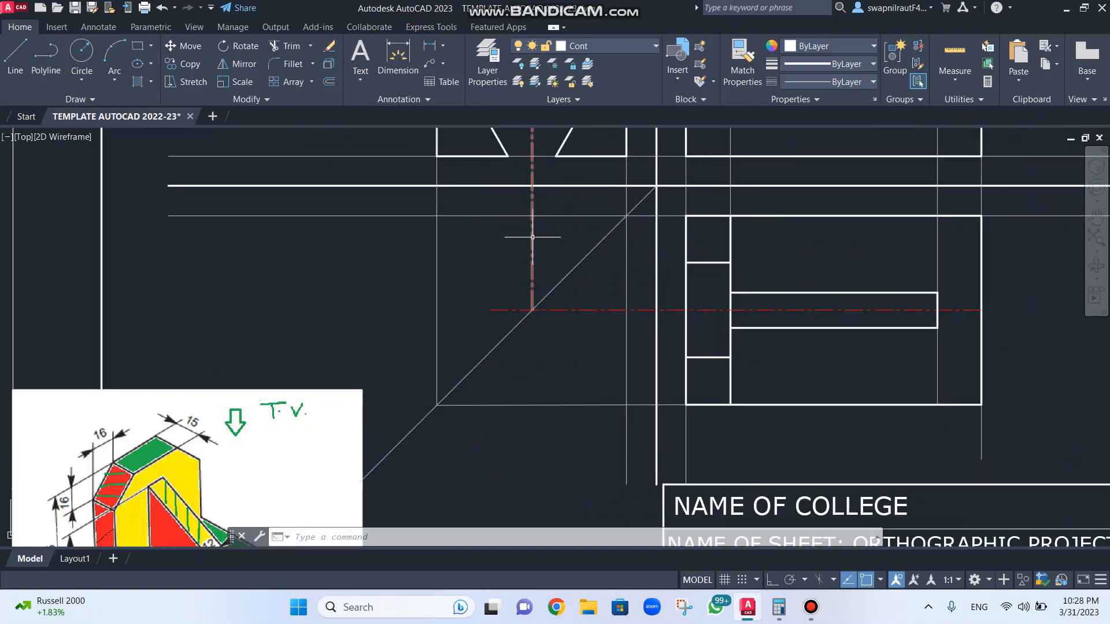
scroll(544, 231, "up", 2)
middle_click_drag(544, 232, 507, 375)
scroll(507, 375, "down", 2)
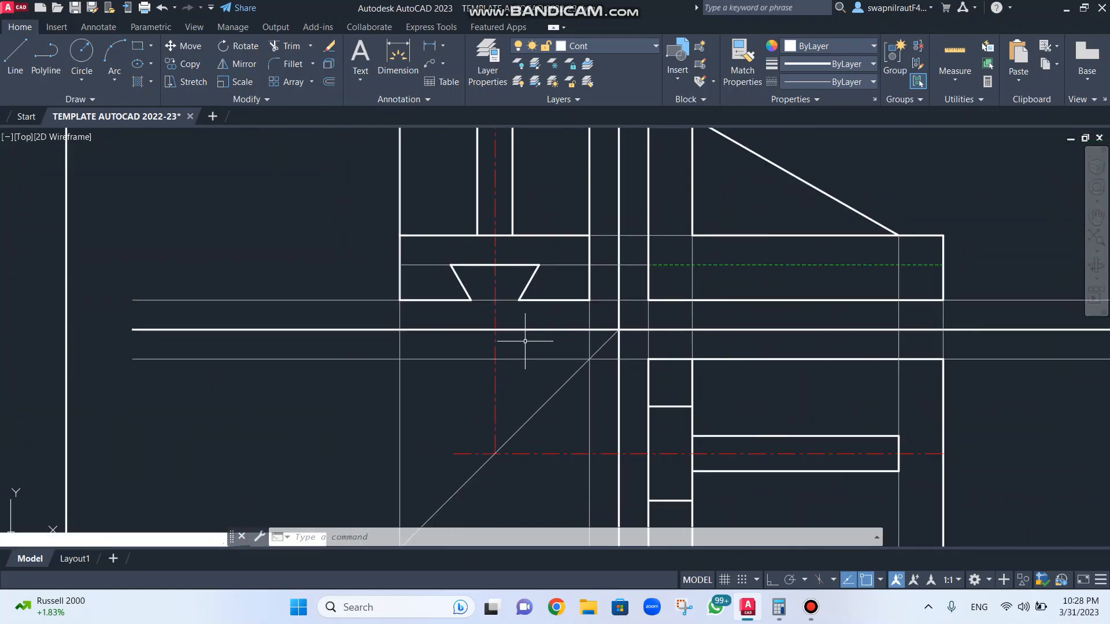
scroll(523, 340, "up", 2)
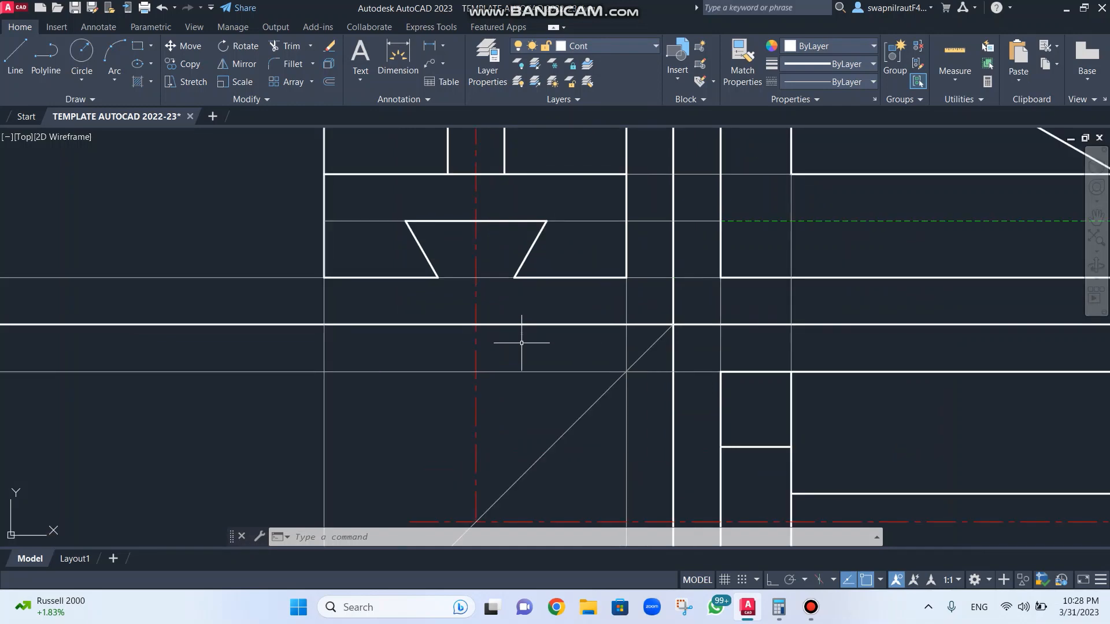
left_click(618, 45)
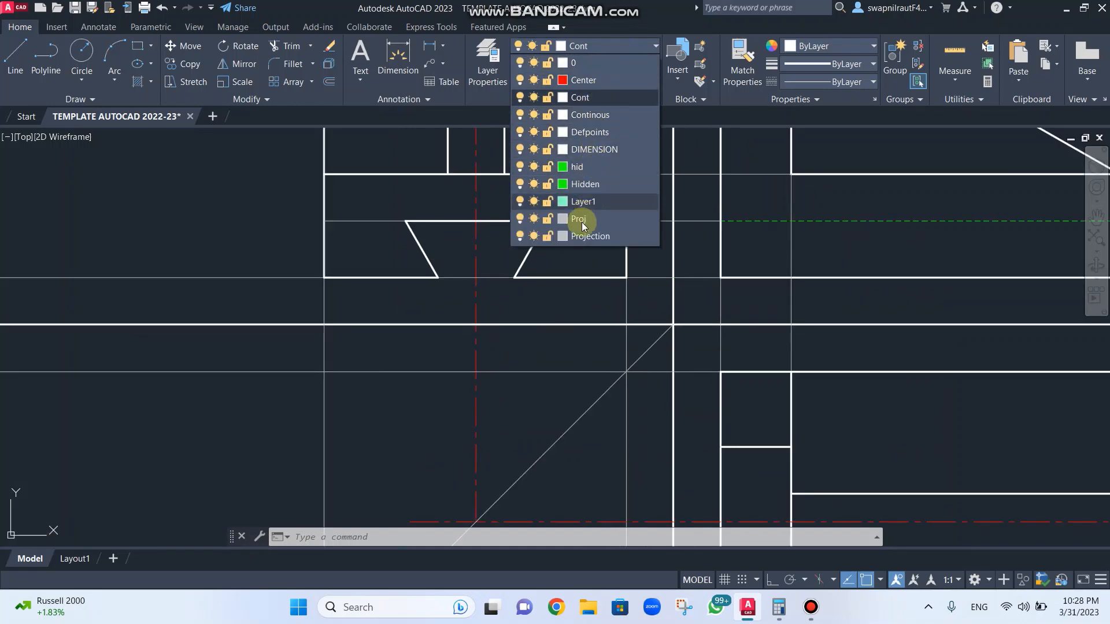
left_click(579, 218)
Step: With ortho mode on, draw a vertical projection line from the dovetail slot's lower right corner down to the diagonal mitre line
type("l")
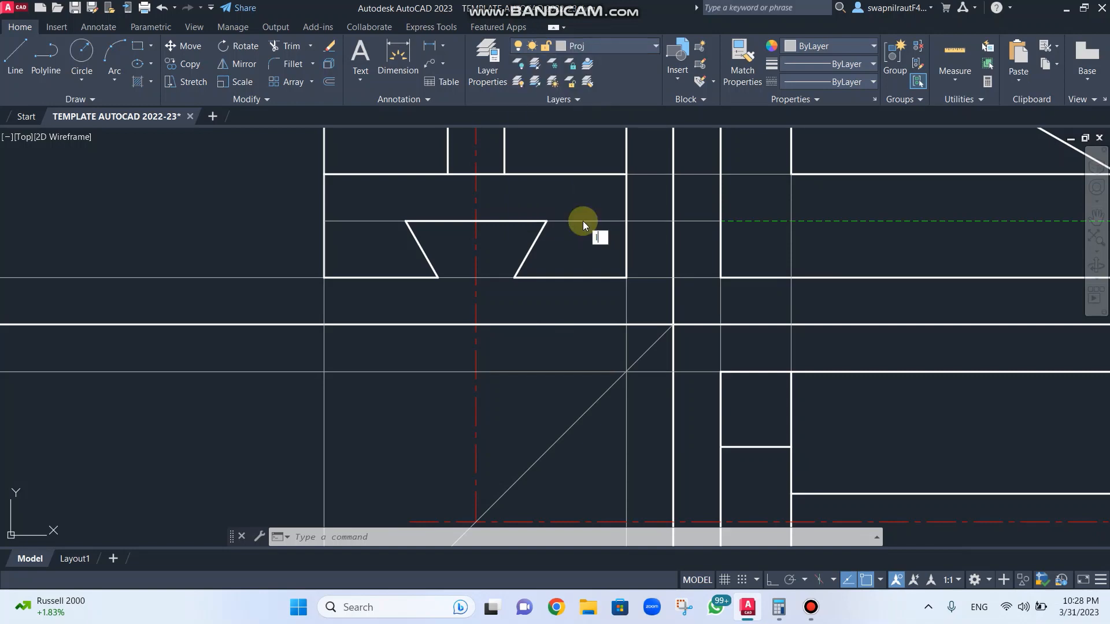
key("Return")
left_click(513, 278)
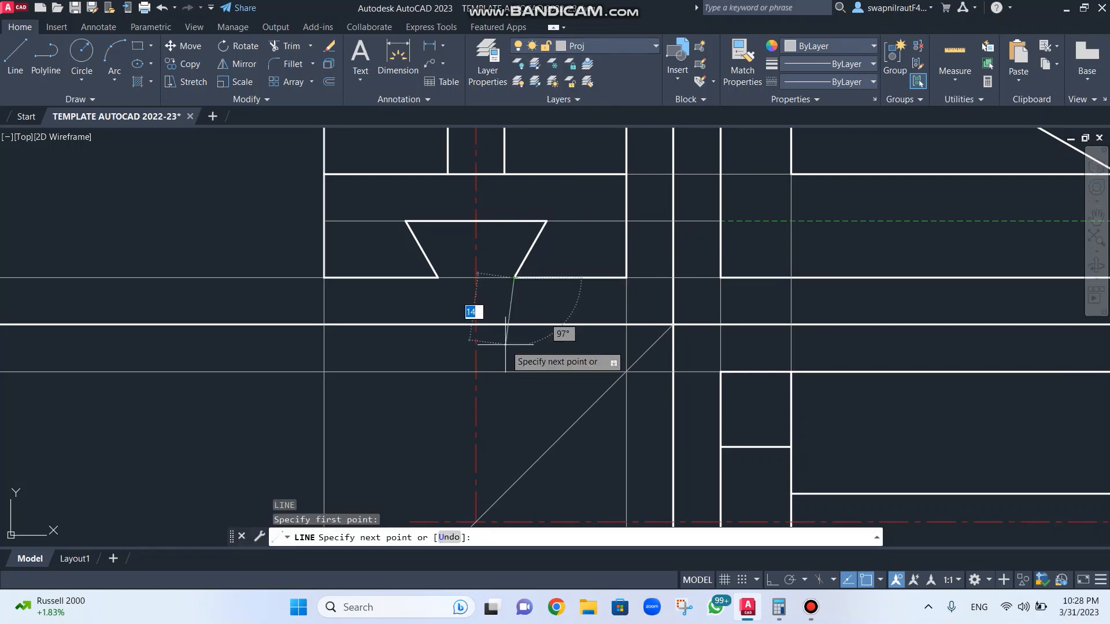
left_click(508, 490)
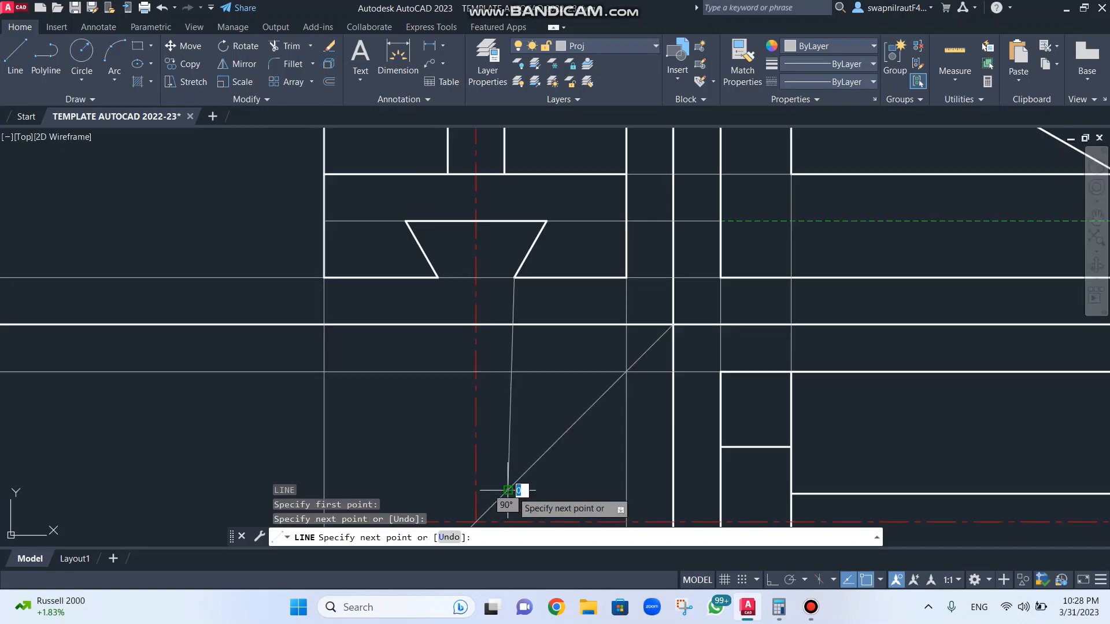
key("ctrl+z")
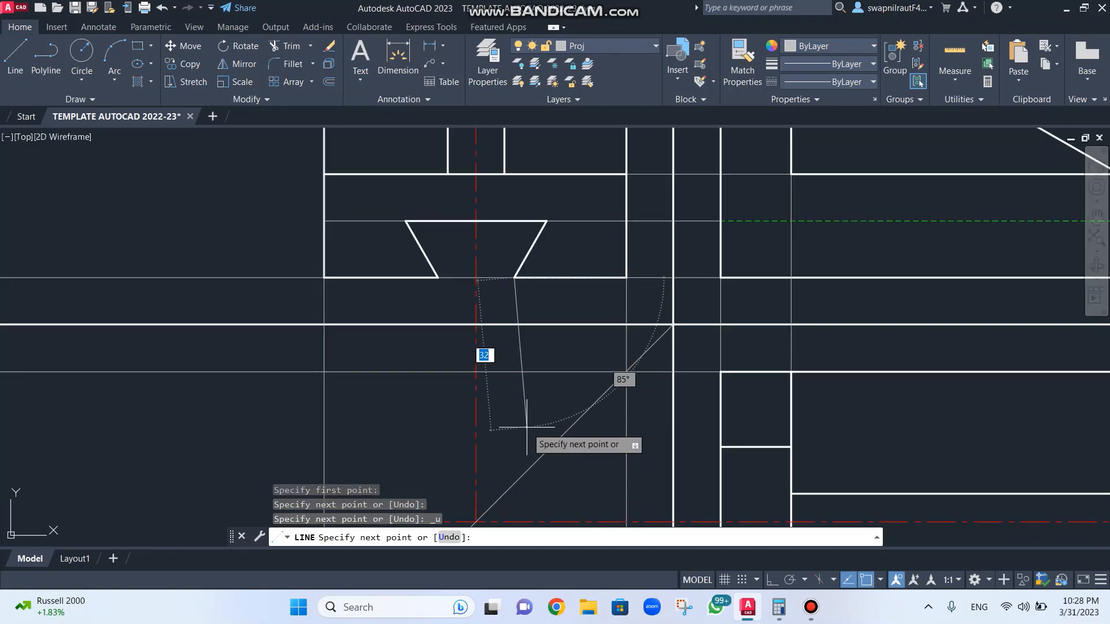
key("F8")
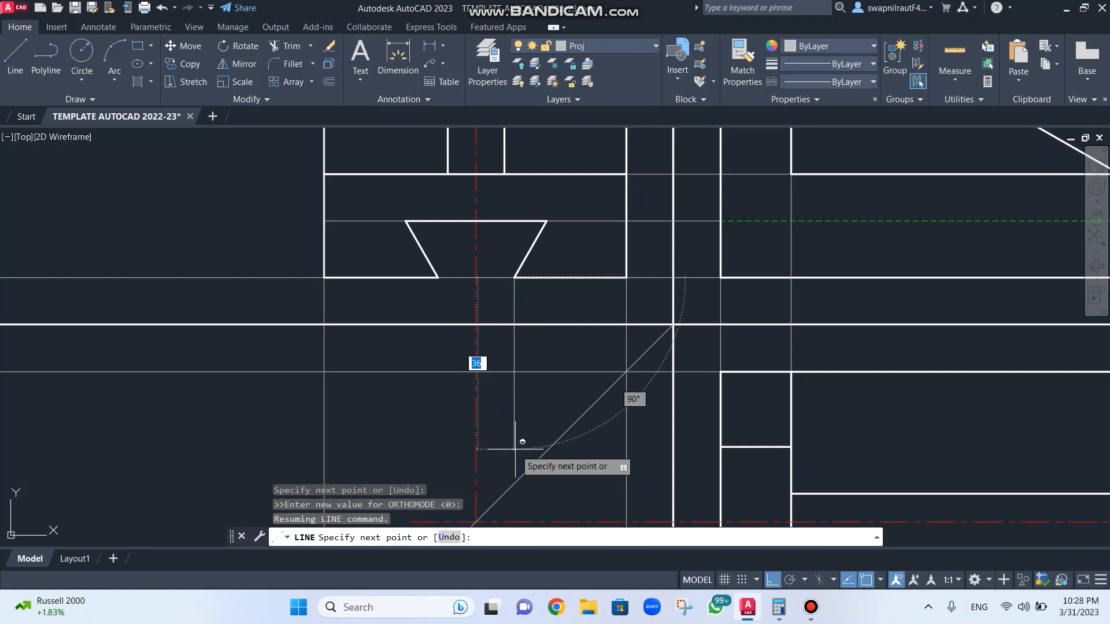
key("super+p")
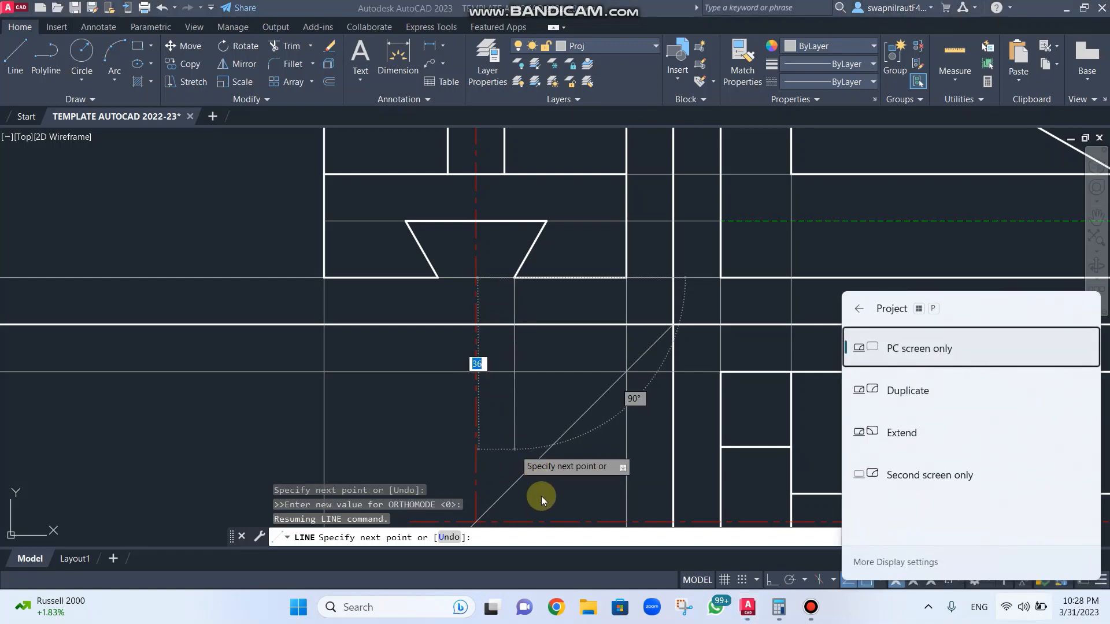
key("Escape")
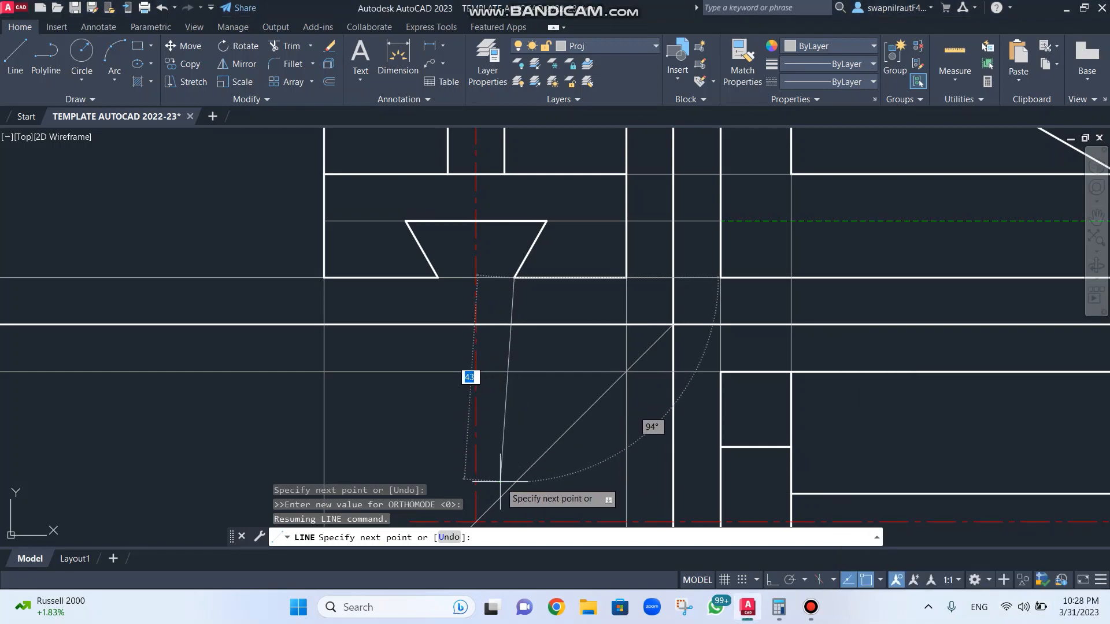
key("F8")
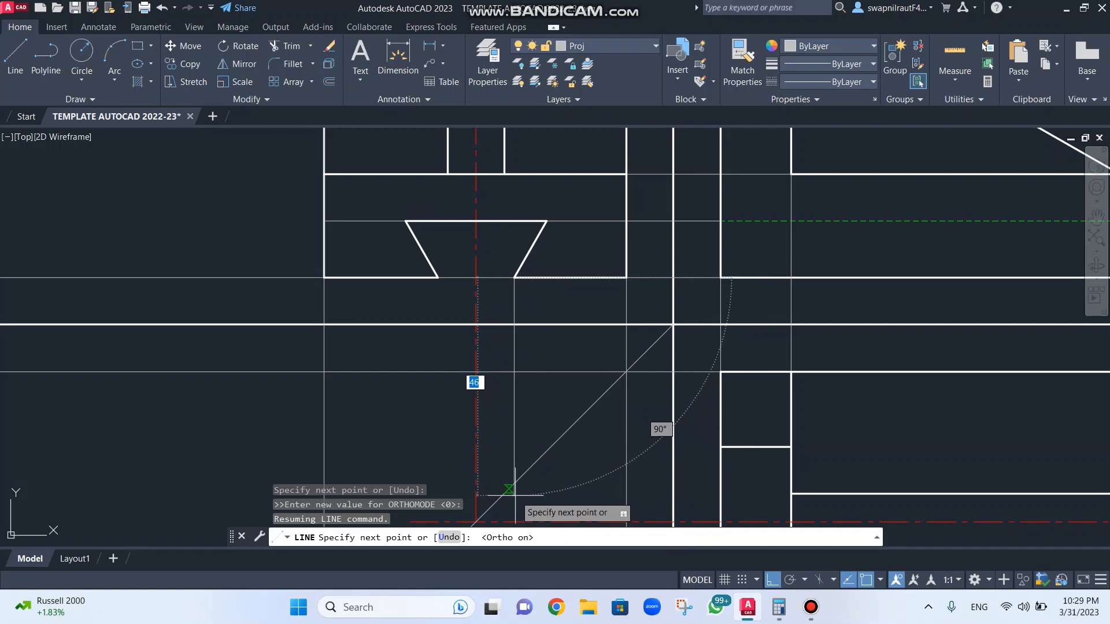
left_click(513, 485)
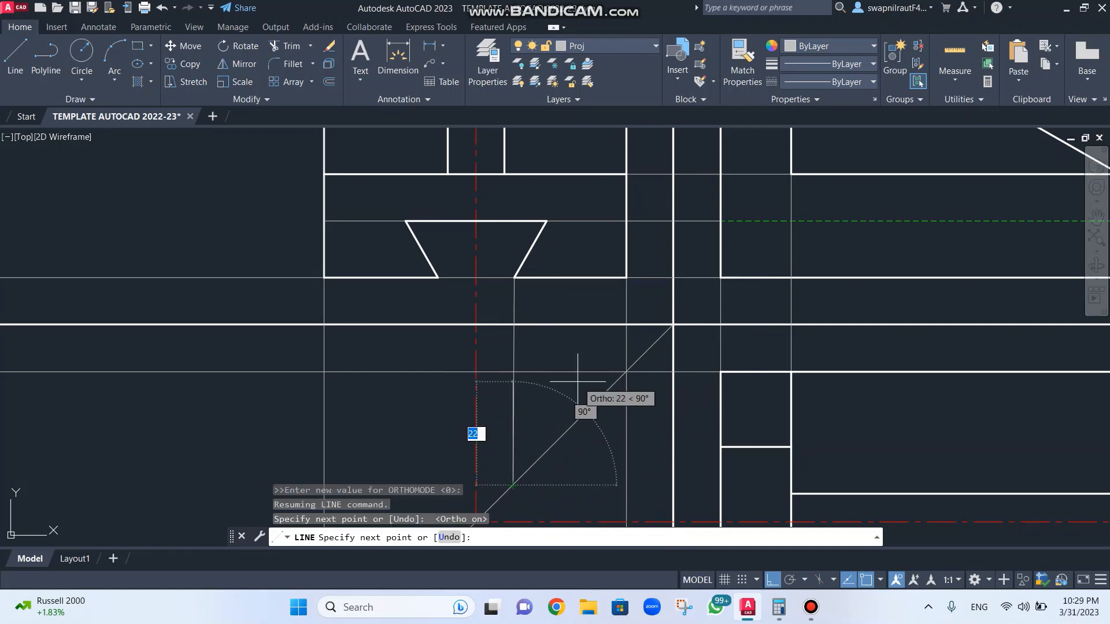
key("Escape")
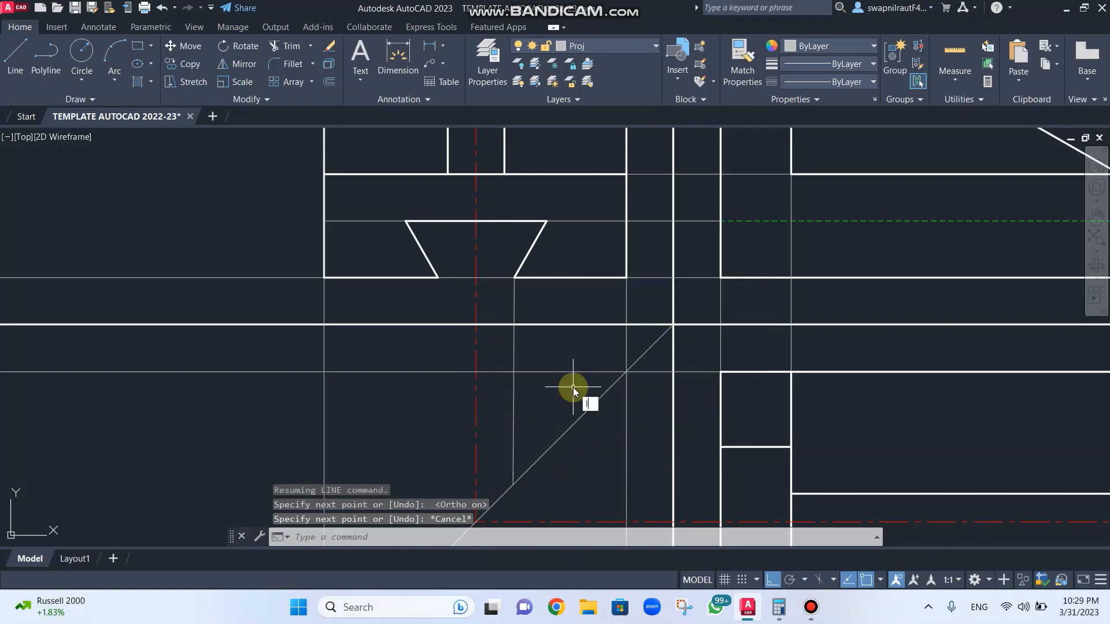
Step: Draw a vertical projection line from the dovetail slot's upper right corner down to the diagonal mitre line
key("space")
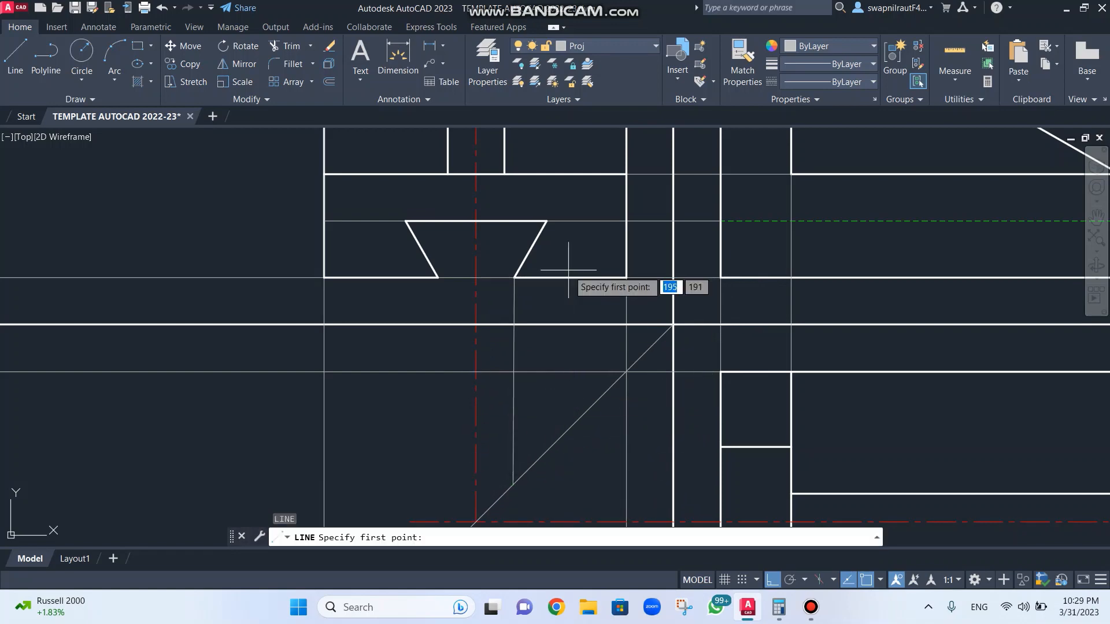
left_click(547, 221)
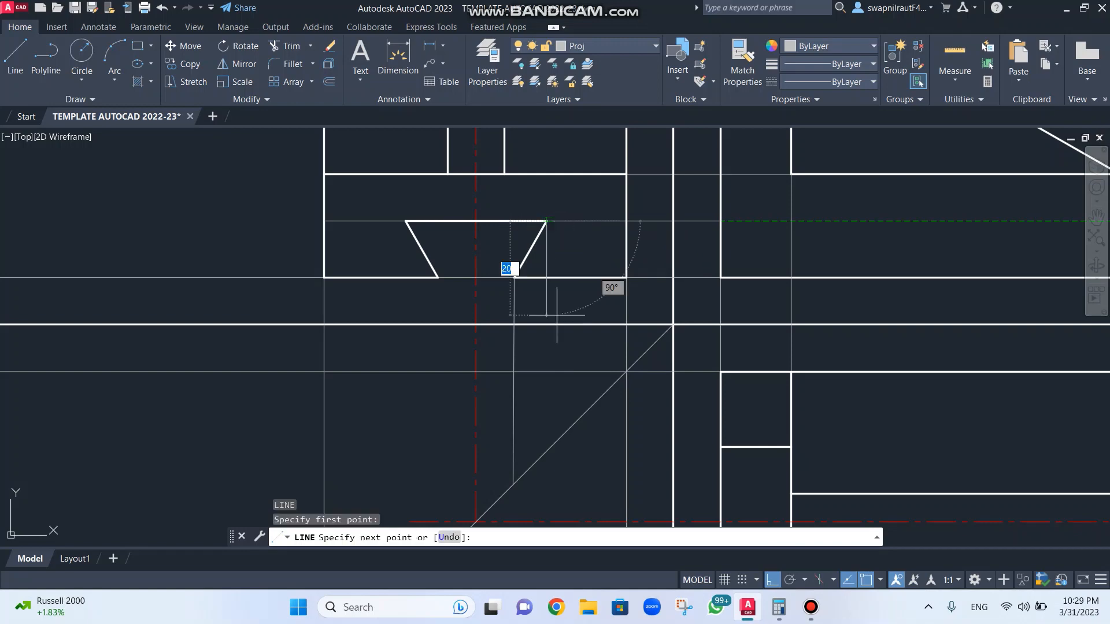
left_click(545, 454)
key("Escape")
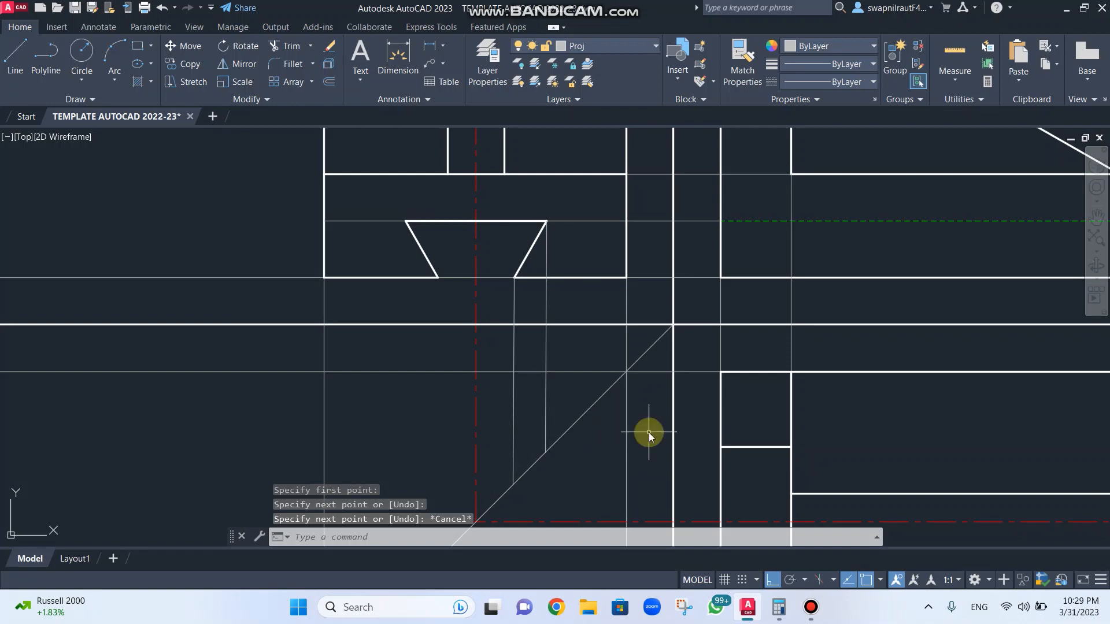
Step: Draw horizontal projection lines from the two new mitre-line intersections across to the top view's left edge
key("Return")
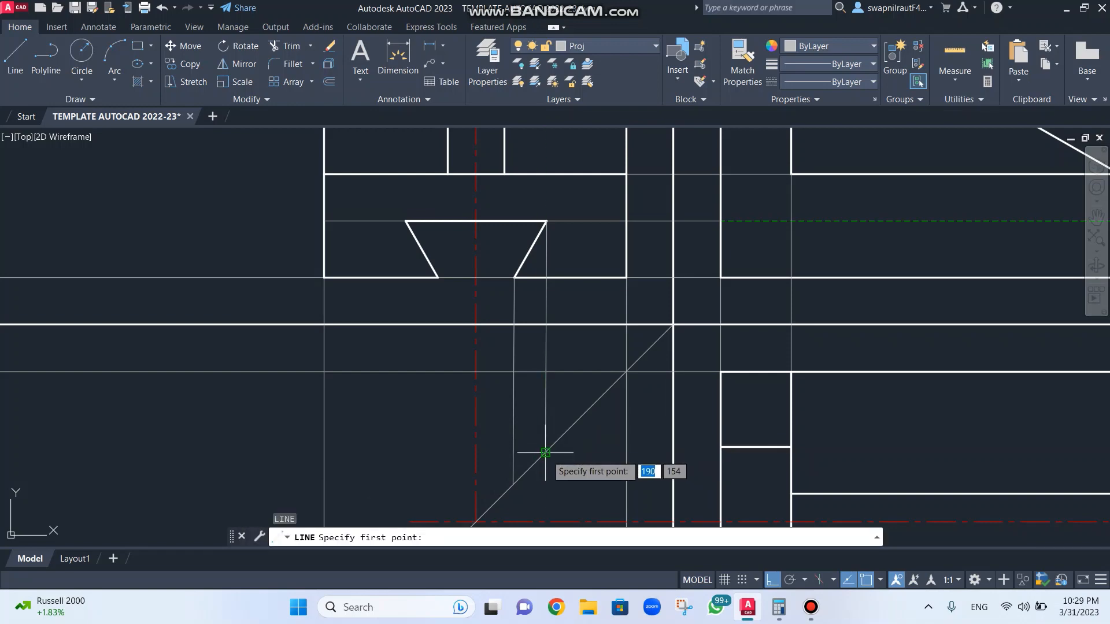
left_click(545, 453)
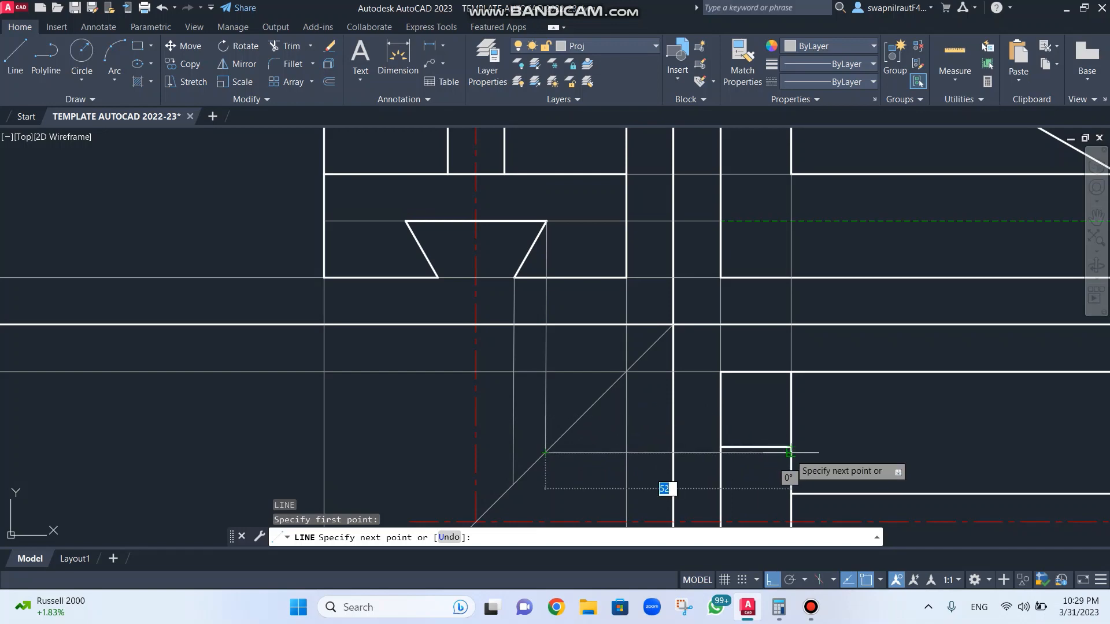
left_click(720, 453)
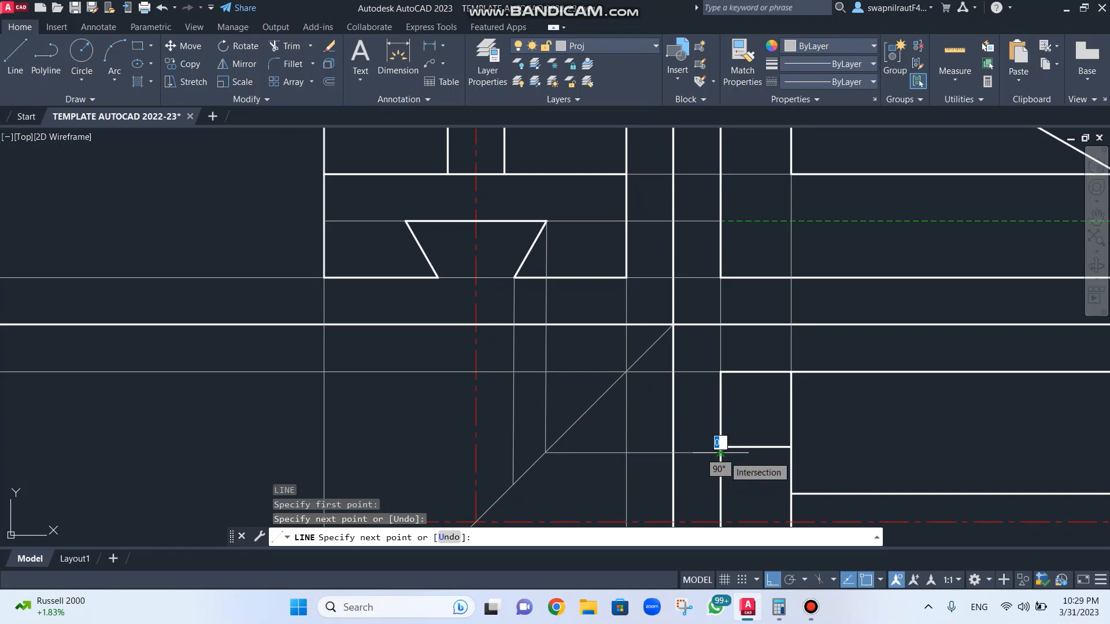
key("Escape")
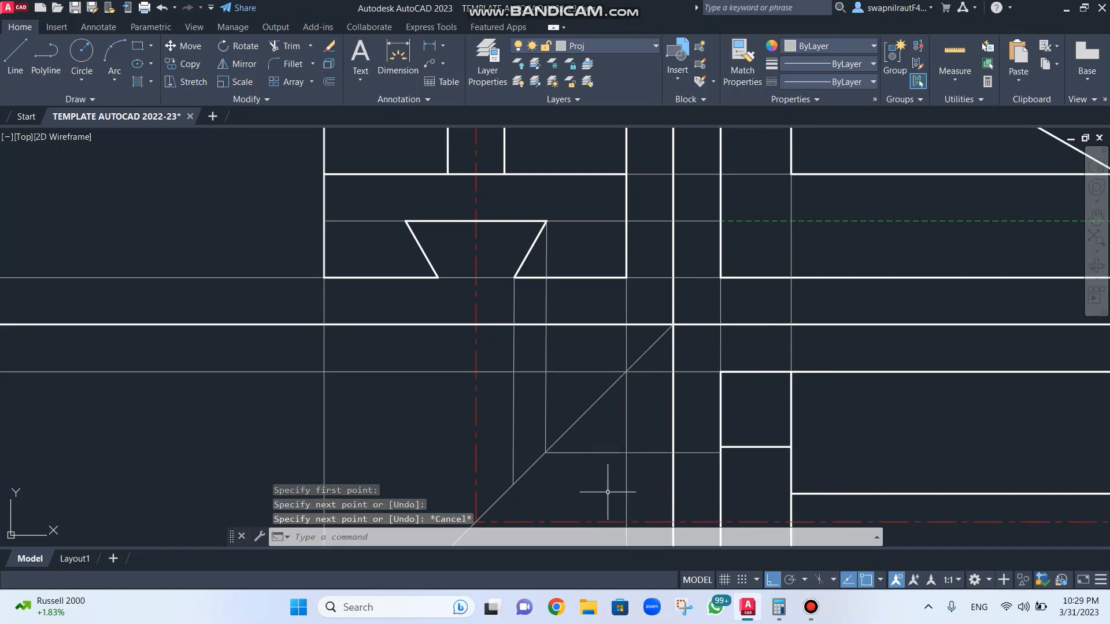
key("Return")
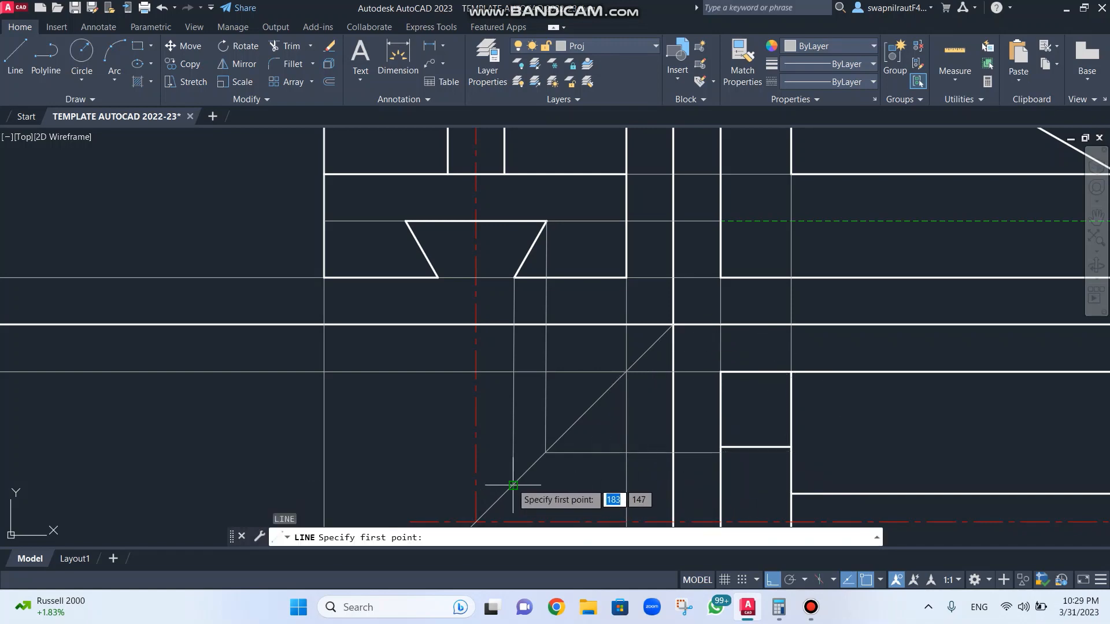
left_click(513, 485)
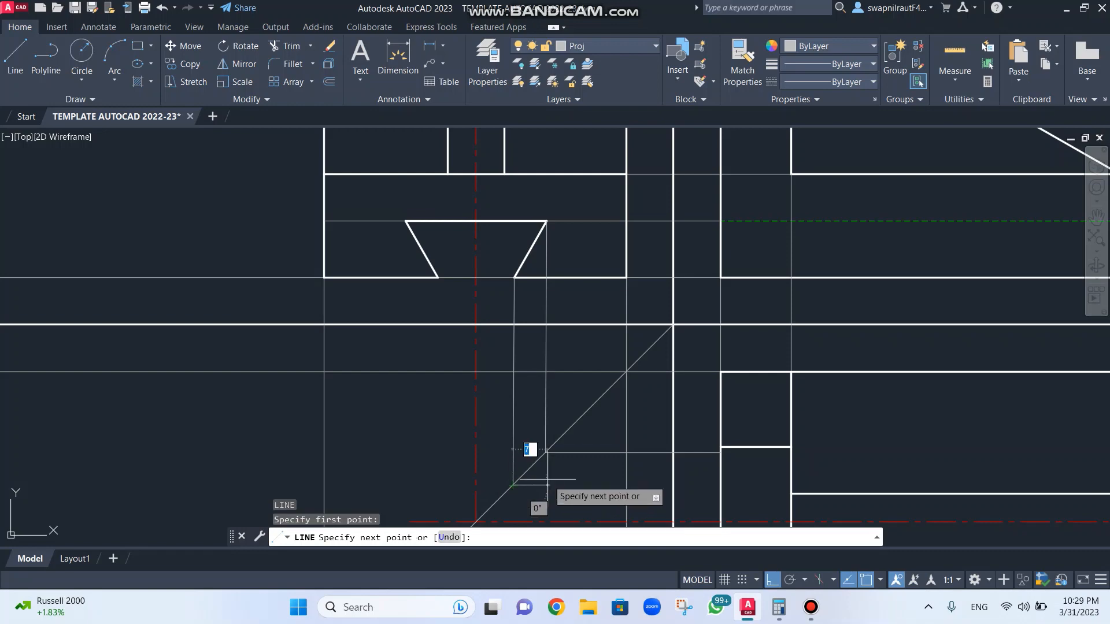
left_click(720, 485)
key("Escape")
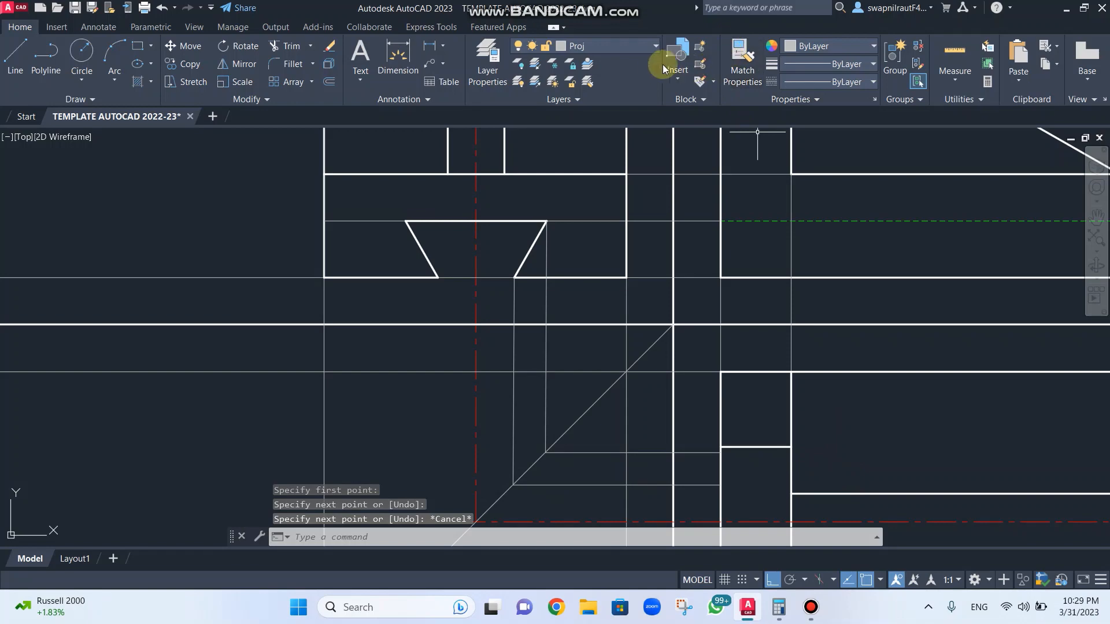
Step: On the hid layer, draw a hidden line across the top view's full width from the upper horizontal slot projection line
left_click(651, 49)
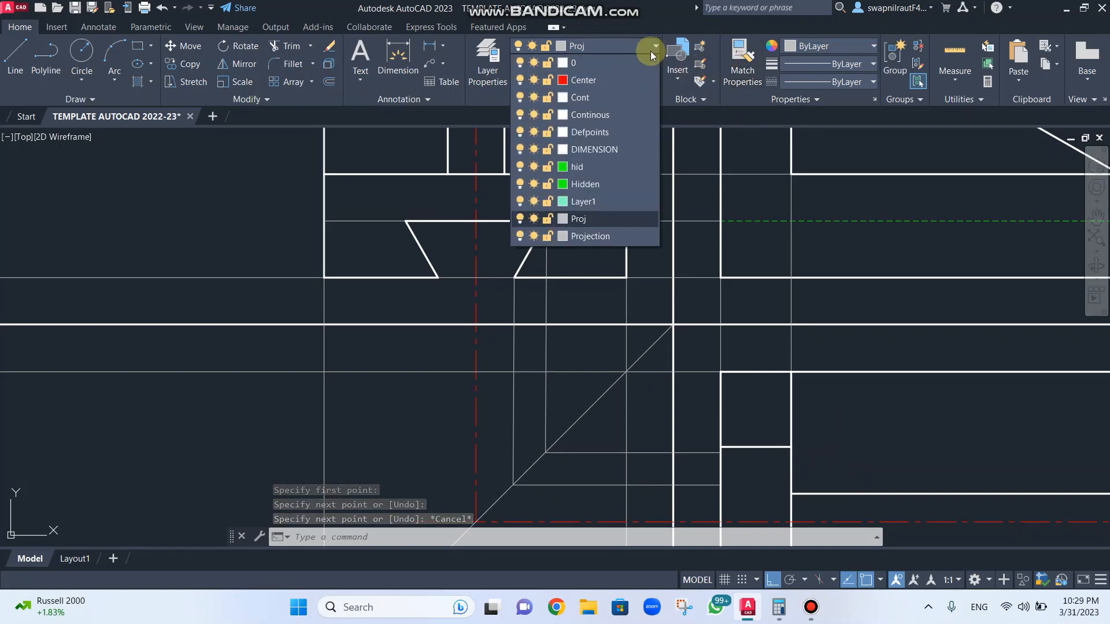
left_click(600, 169)
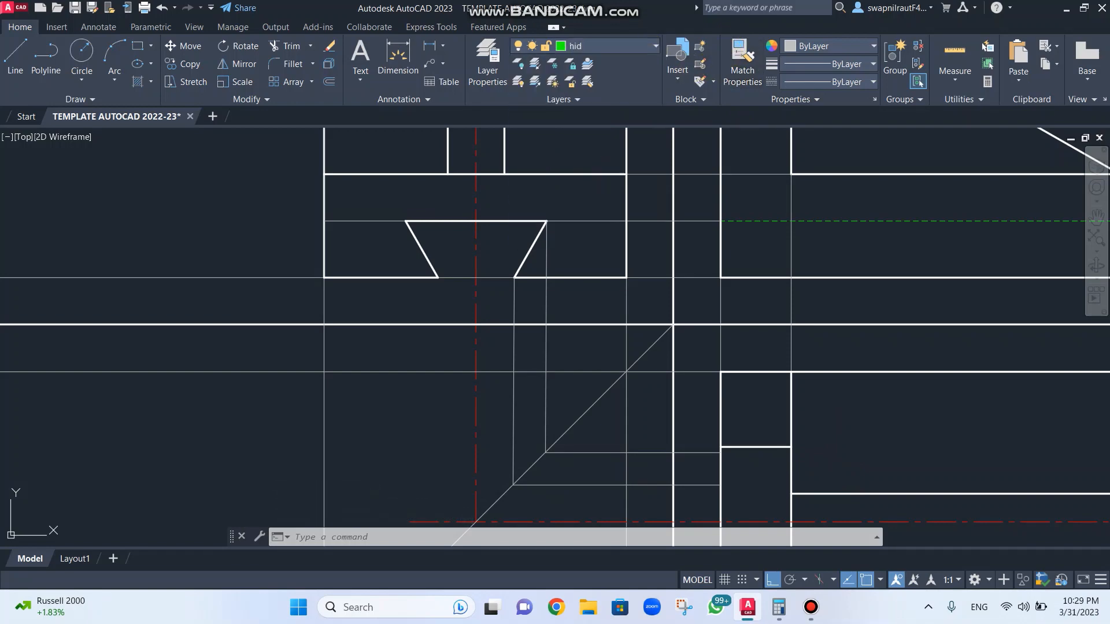
scroll(841, 370, "down", 3)
mouse_move(841, 374)
middle_mouse_down()
mouse_move(438, 269)
mouse_move(508, 288)
mouse_move(482, 299)
middle_mouse_up()
scroll(503, 300, "up", 6)
scroll(482, 300, "down", 4)
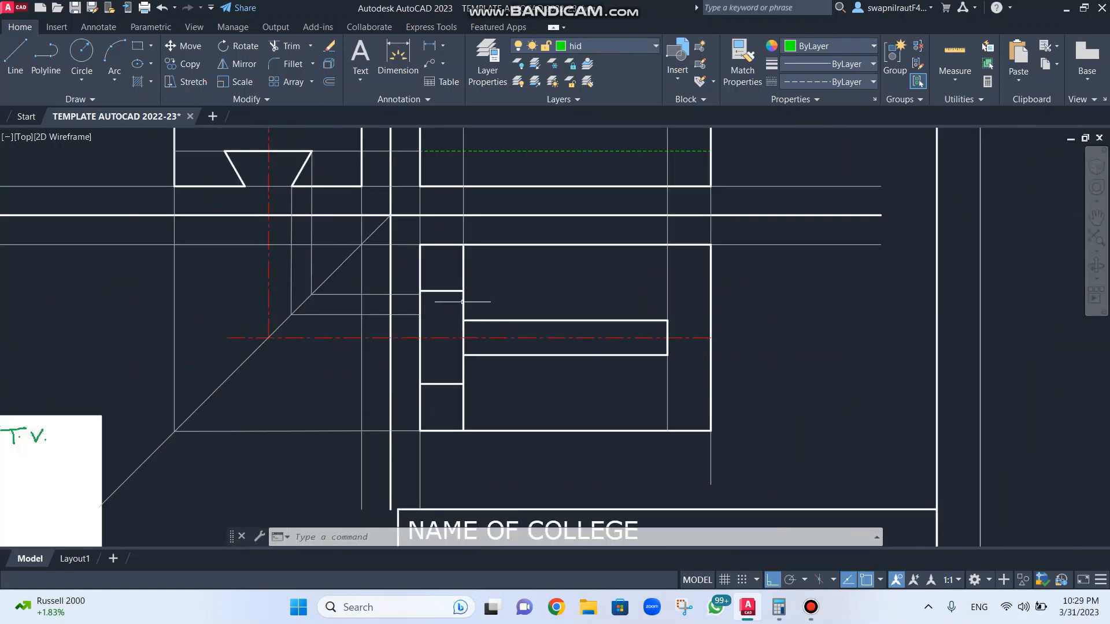
type("l")
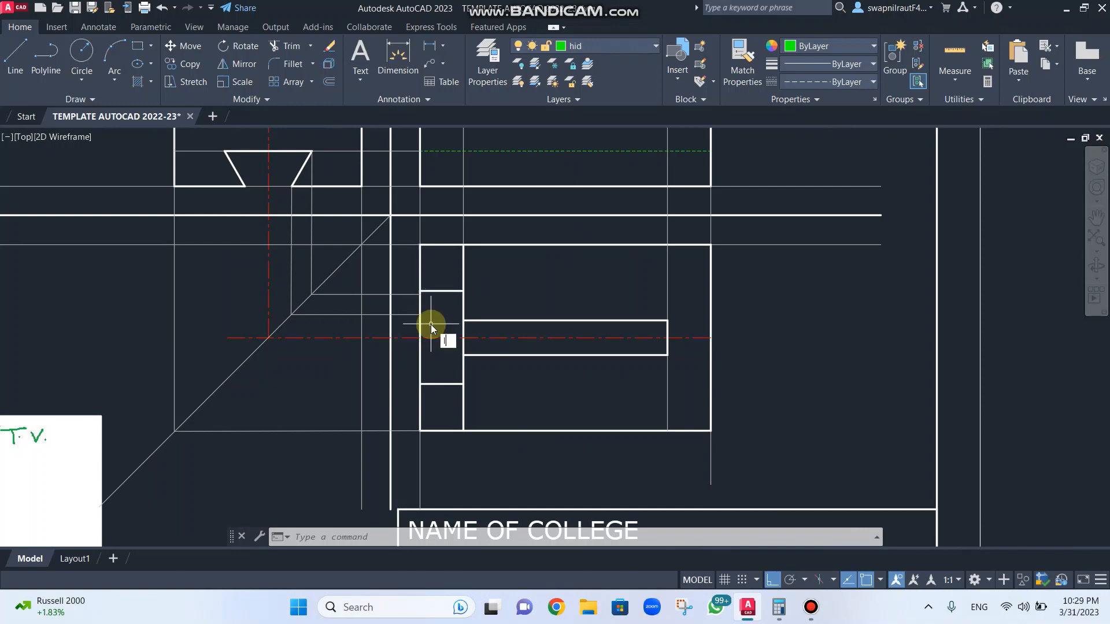
key("space")
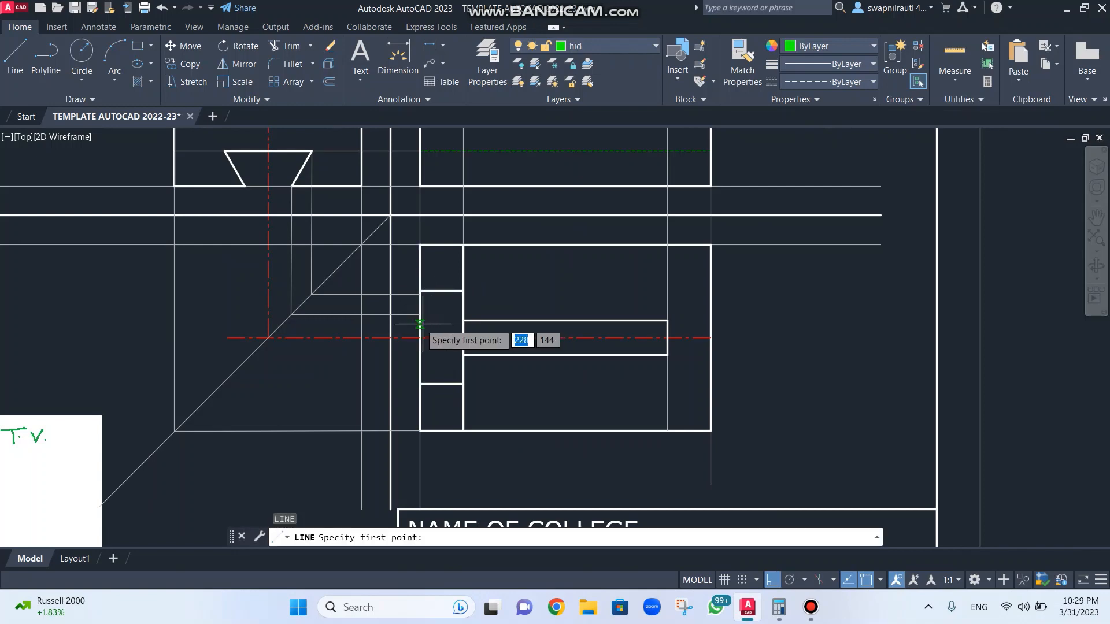
left_click(420, 295)
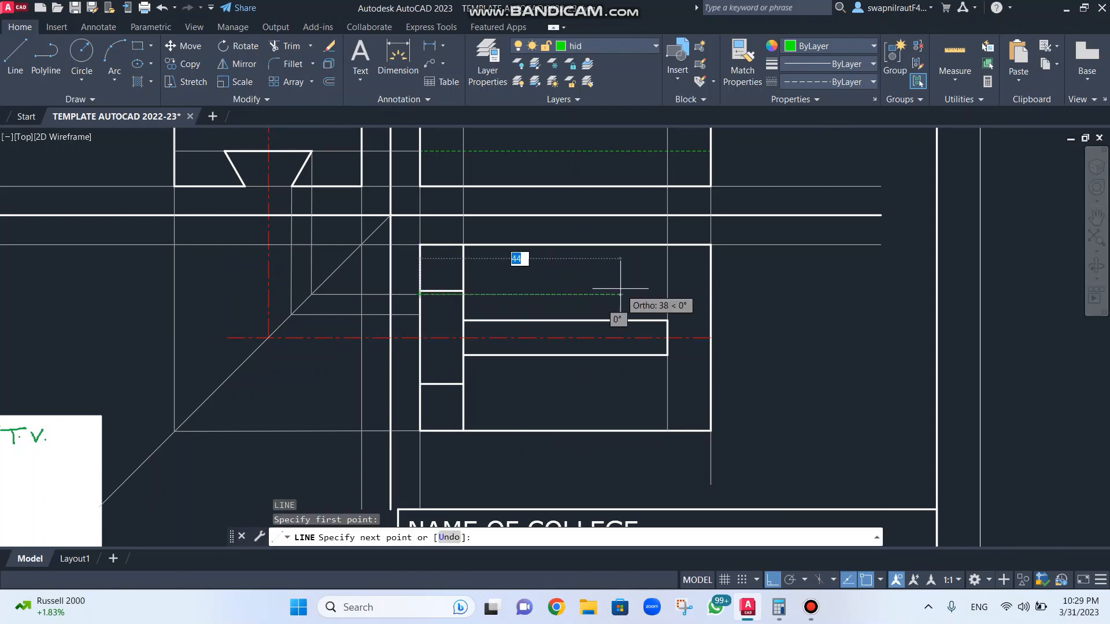
left_click(710, 295)
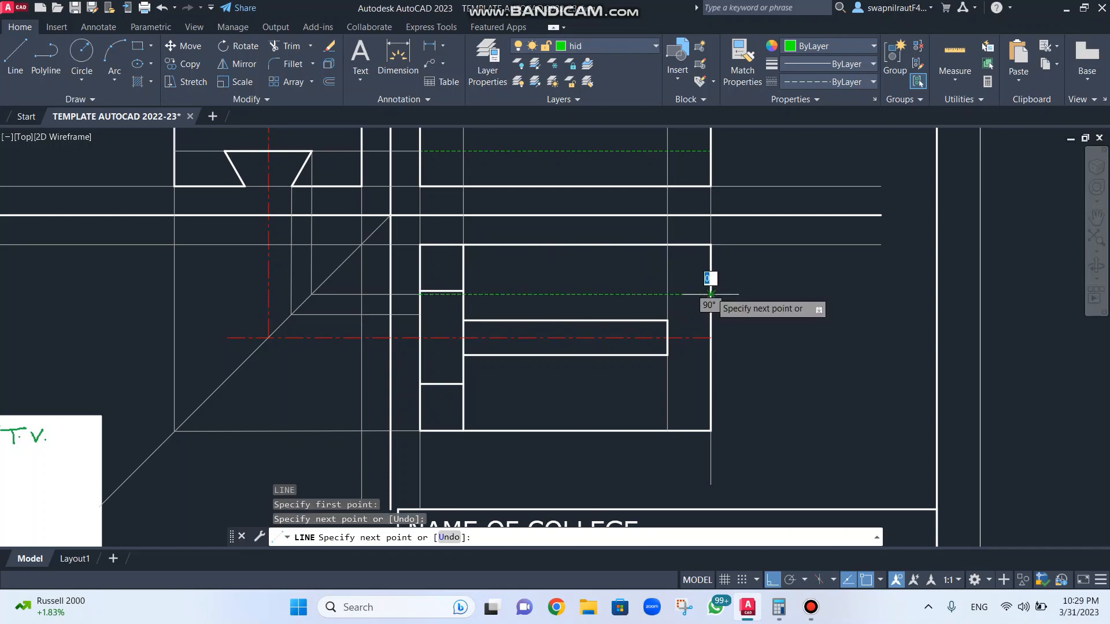
key("Escape")
Step: Draw a second hidden line across the top view's full width from the lower horizontal slot projection line
key("Return")
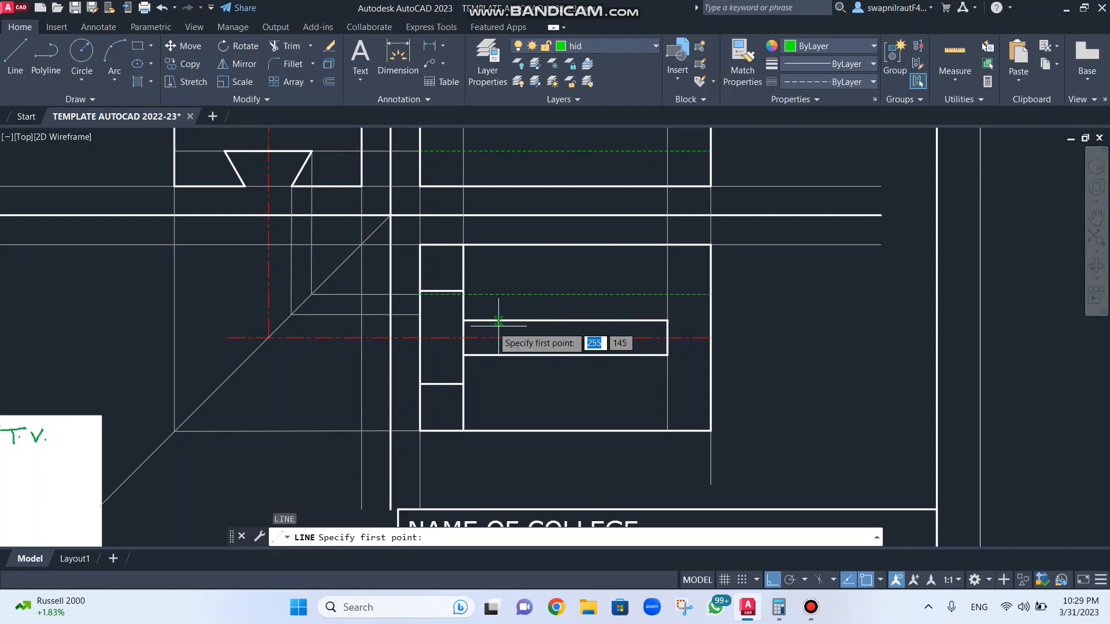
left_click(420, 315)
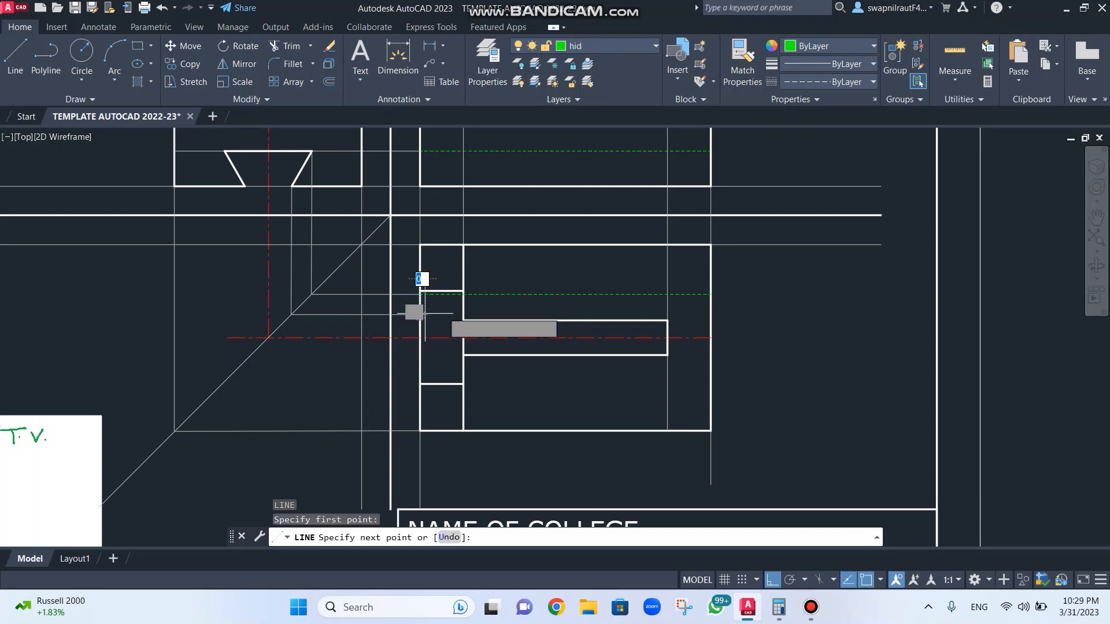
left_click(711, 315)
key("Escape")
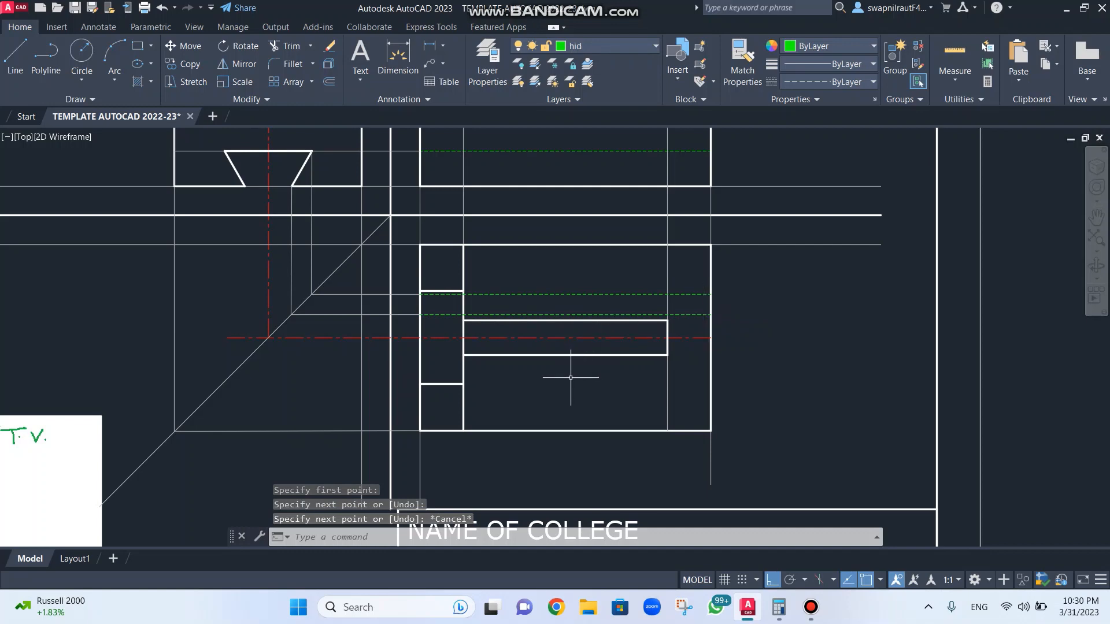
Step: Mirror the two hidden slot lines in the top view about its horizontal centre line, keeping the source lines
type("MI")
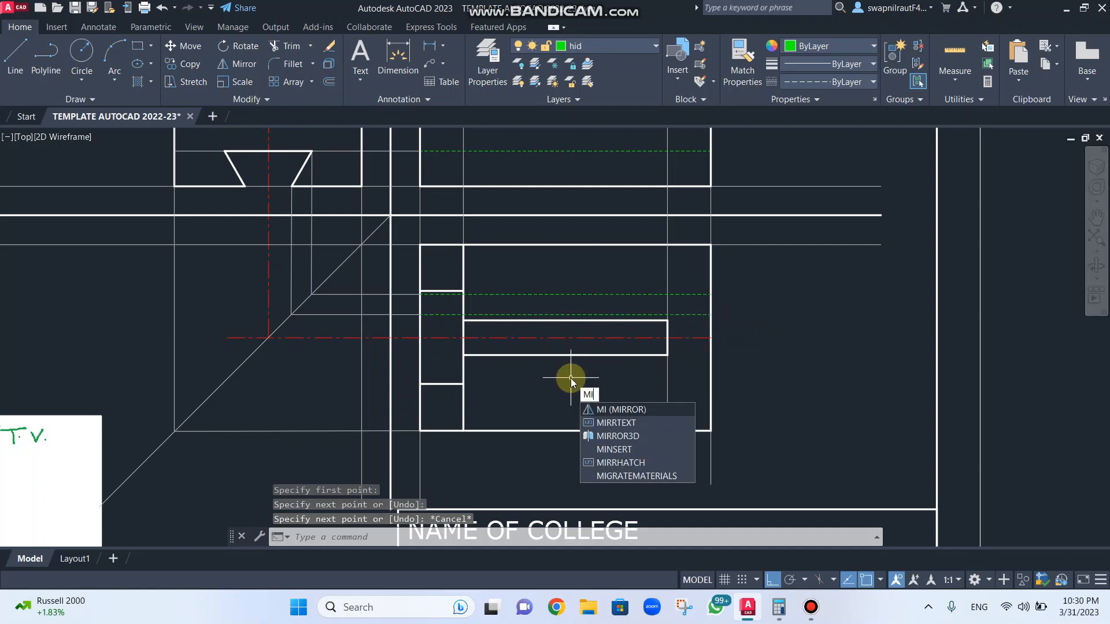
key("Return")
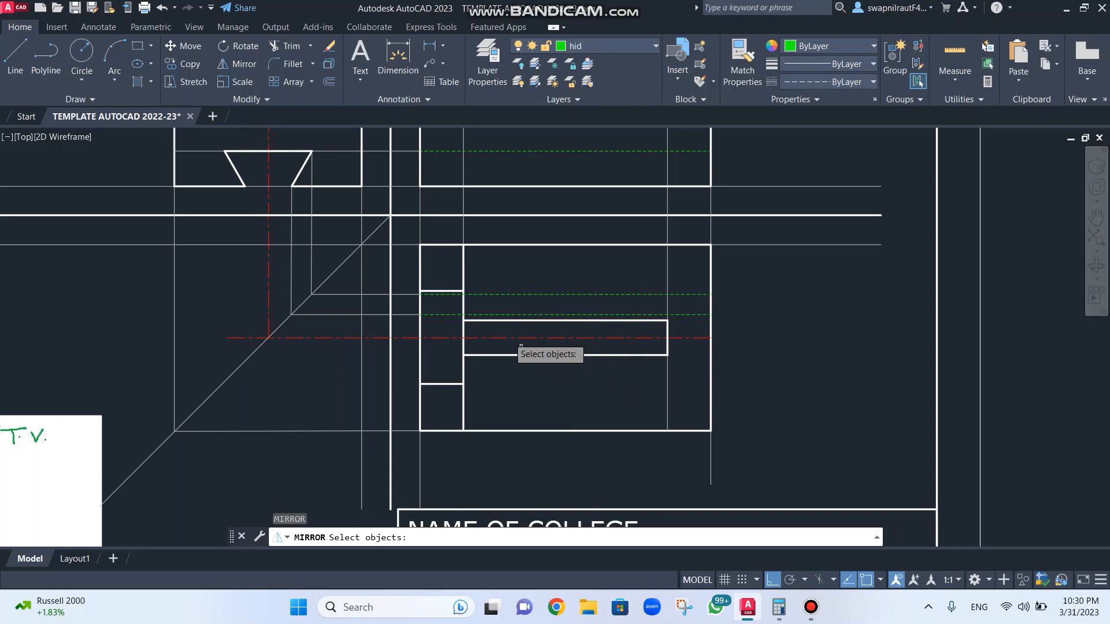
left_click(498, 294)
left_click(488, 315)
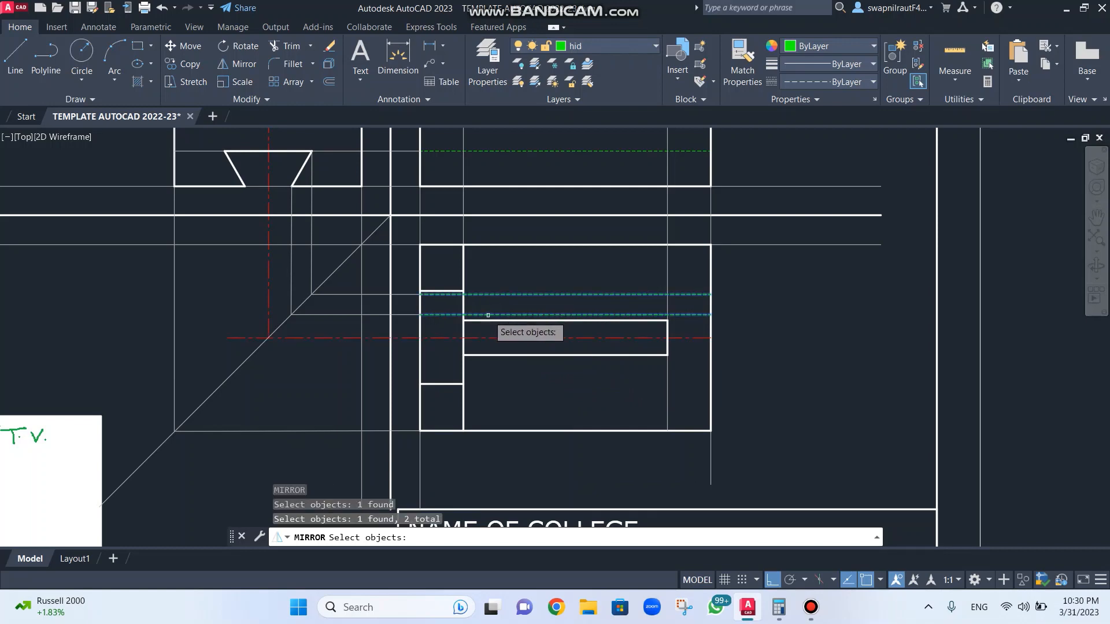
key("Return")
left_click(420, 337)
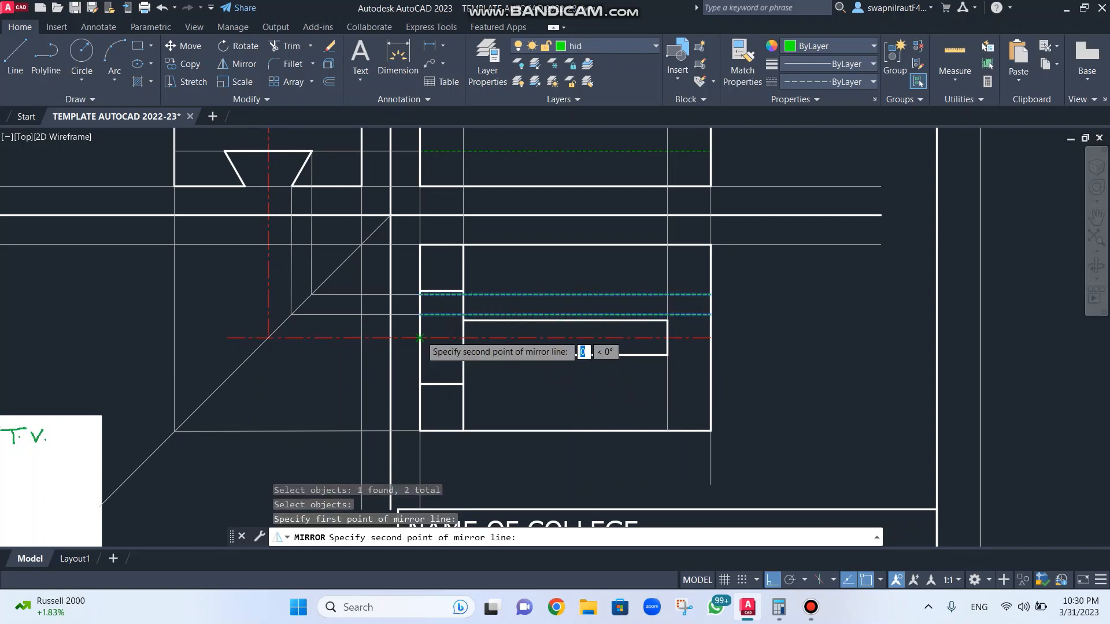
left_click(710, 338)
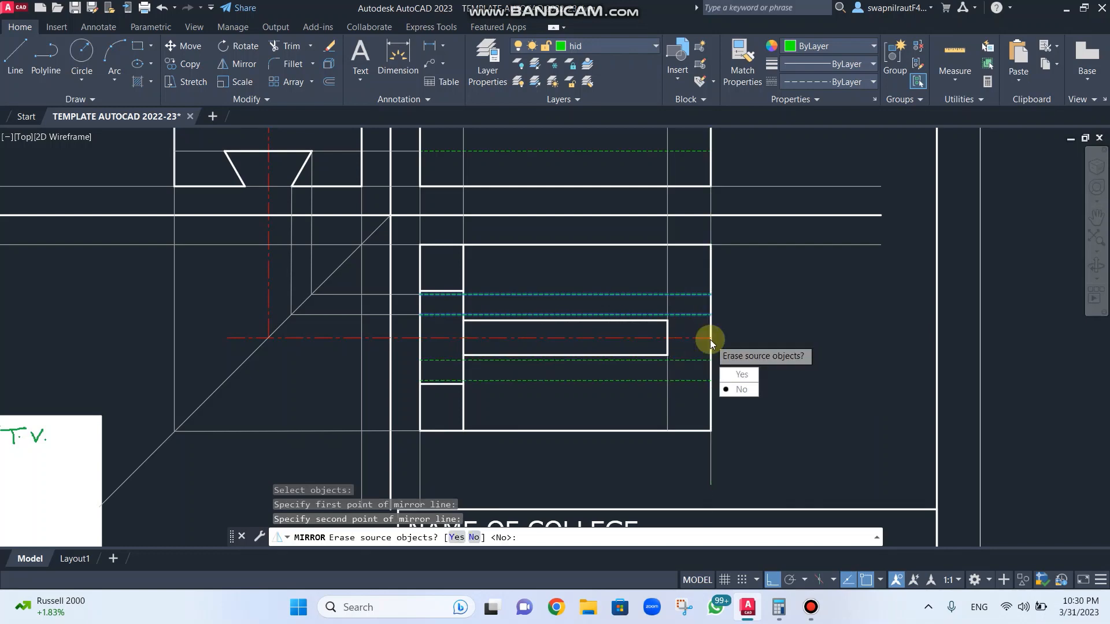
left_click(738, 388)
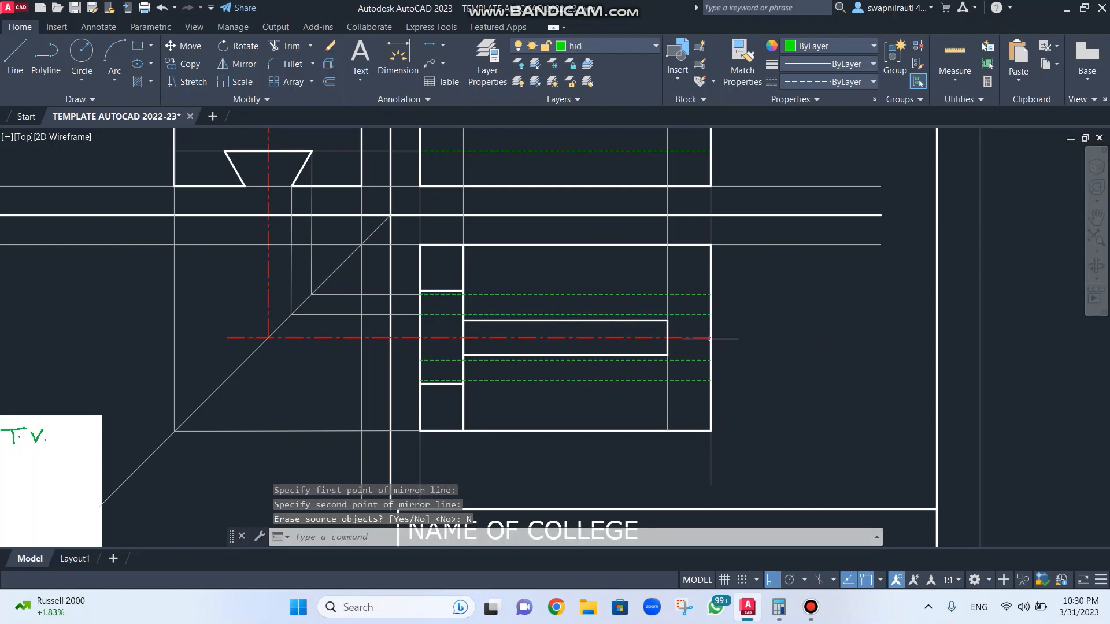
Step: Examine the three orthographic views on the sheet against the isometric reference picture of the bracket
scroll(667, 310, "down", 2)
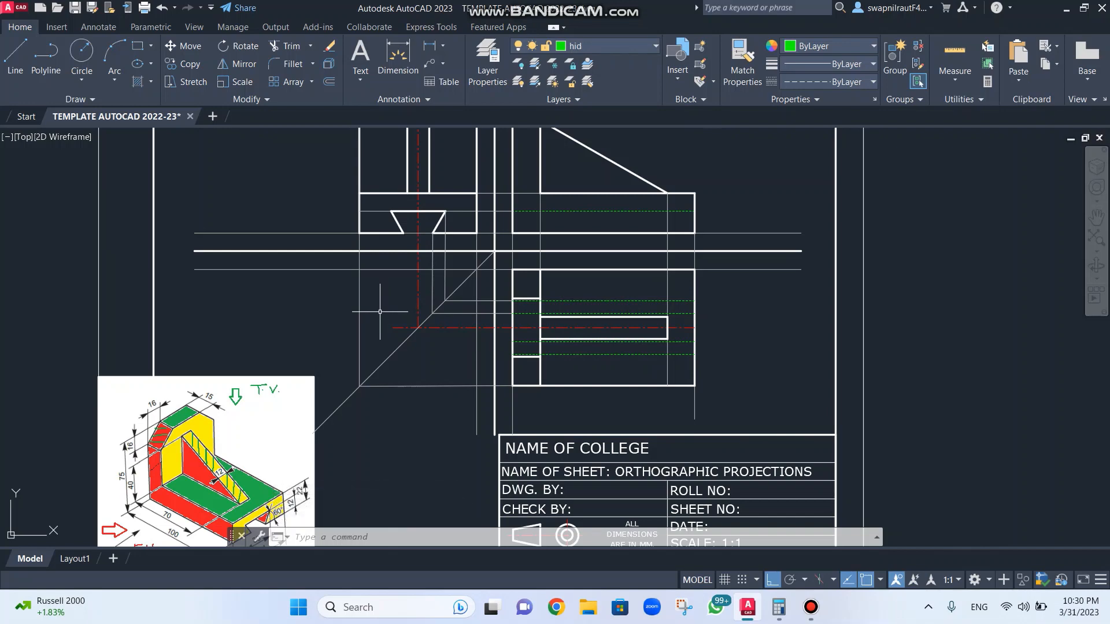
scroll(379, 311, "down", 5)
scroll(375, 308, "up", 5)
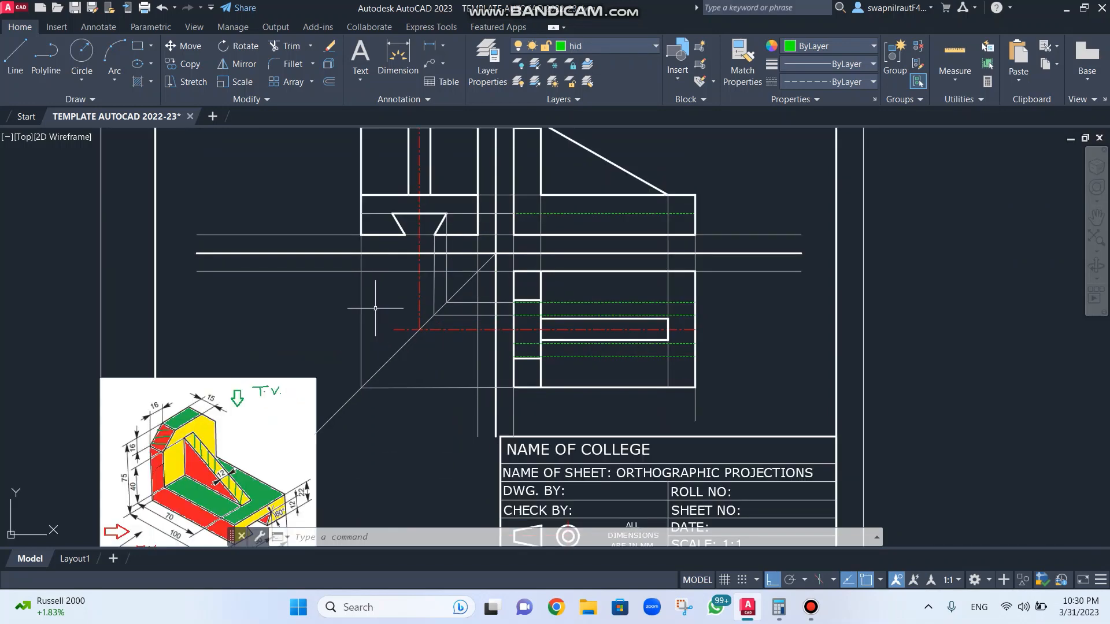
scroll(375, 309, "down", 2)
scroll(364, 307, "up", 2)
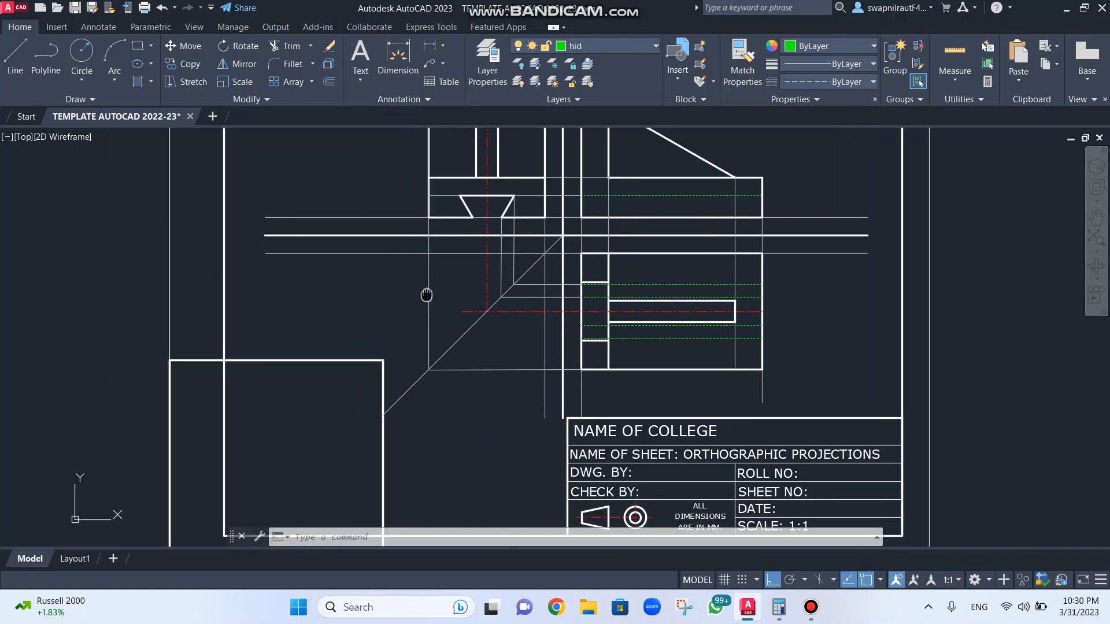
scroll(449, 280, "down", 2)
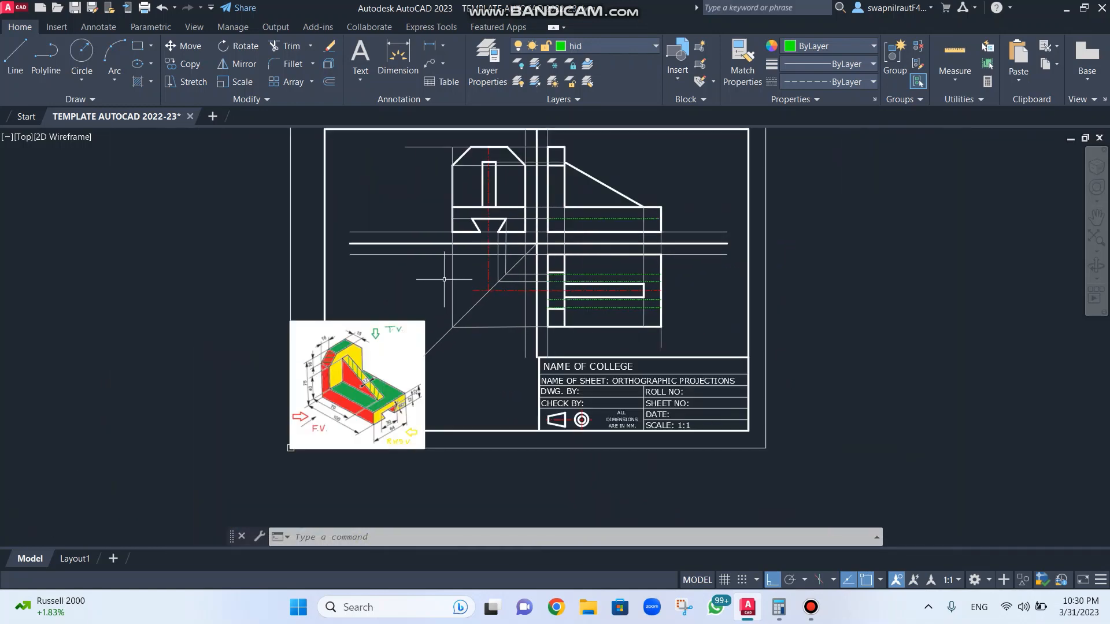
scroll(424, 273, "up", 2)
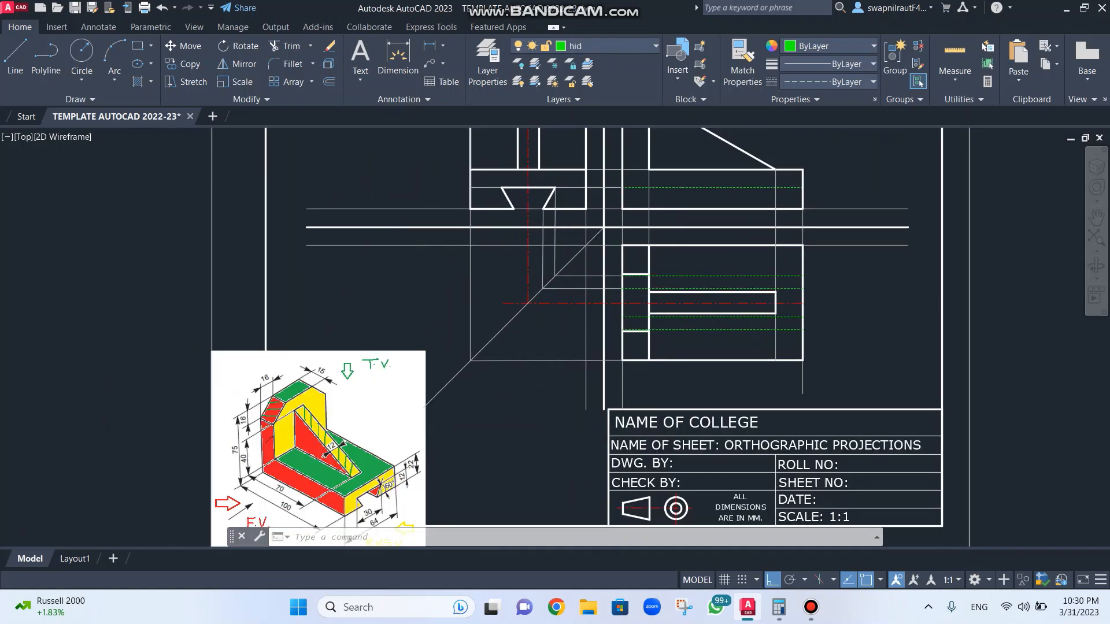
scroll(419, 264, "down", 2)
mouse_move(424, 238)
middle_mouse_down()
mouse_move(433, 292)
mouse_move(434, 281)
middle_mouse_up()
scroll(426, 249, "up", 3)
scroll(433, 241, "down", 1)
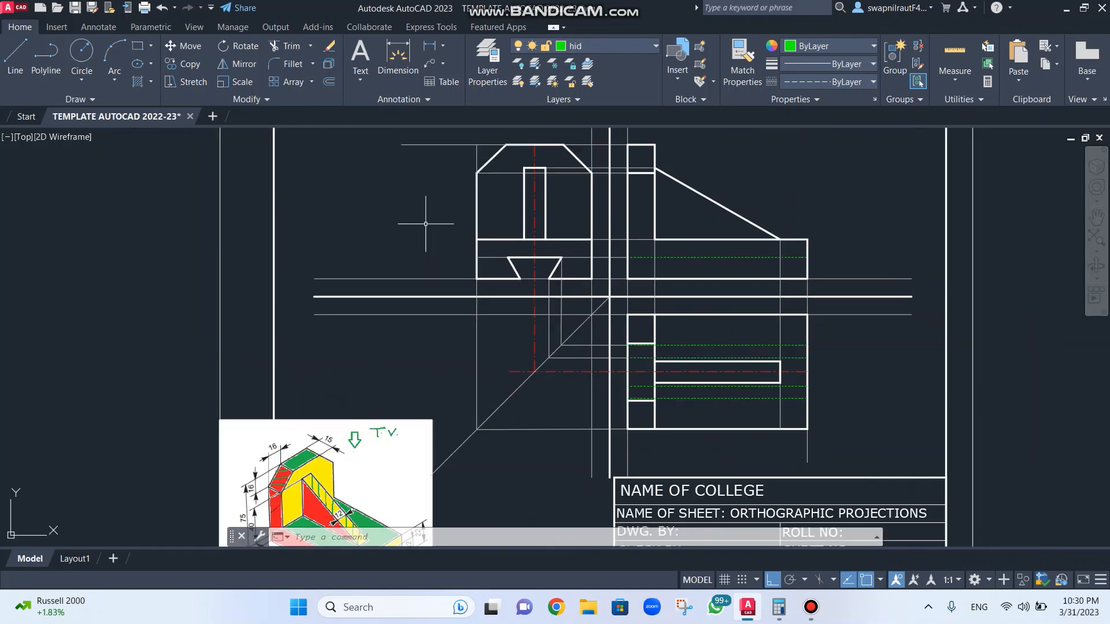
middle_click_drag(426, 200, 433, 279)
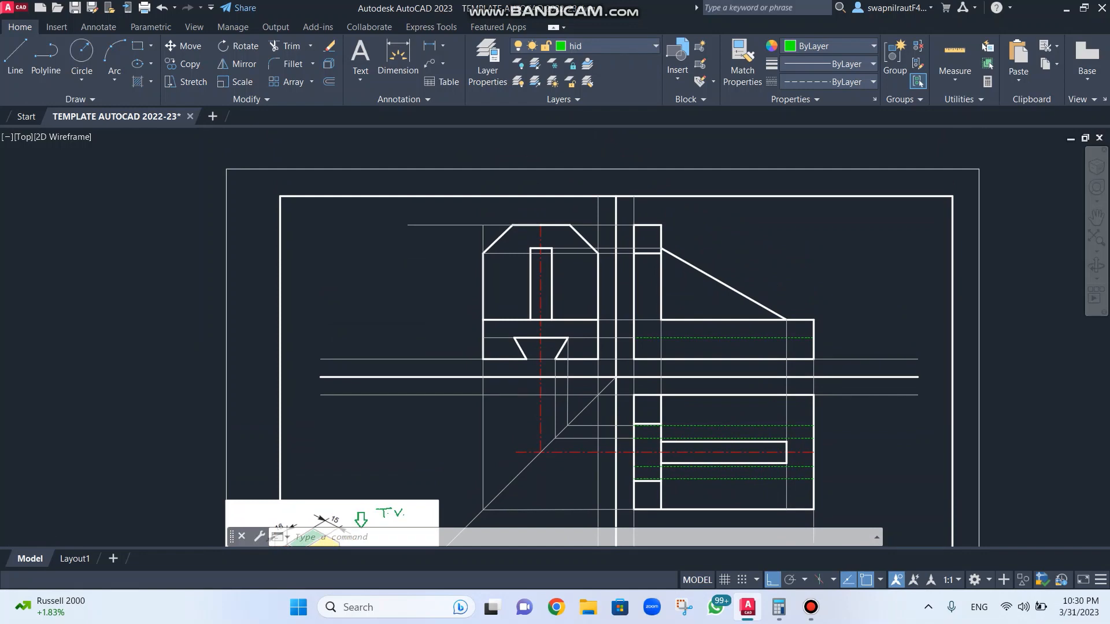
Step: Trim the horizontal projection line that overhangs beyond the upper left corner of the side view
scroll(427, 260, "up", 2)
type("t o")
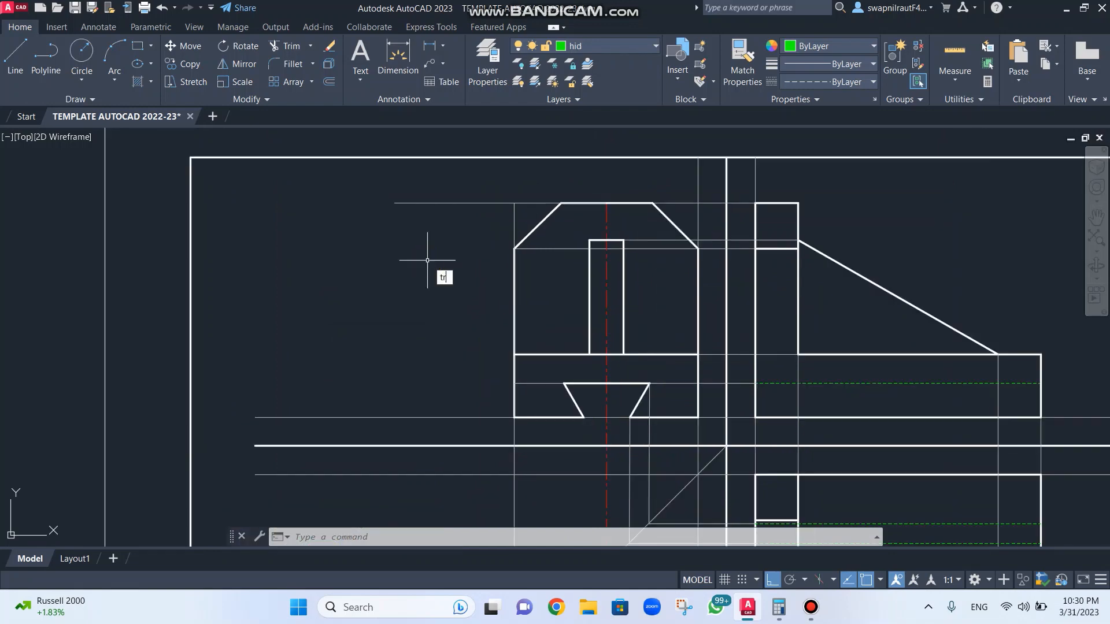
type("r")
key("Return")
mouse_move(431, 248)
left_mouse_down()
mouse_move(437, 211)
mouse_move(441, 255)
left_mouse_up()
Step: Trim the two vertical projection lines that extend below the top view's left and right edges
scroll(441, 257, "down", 3)
middle_click_drag(466, 322, 453, 206)
scroll(766, 394, "up", 2)
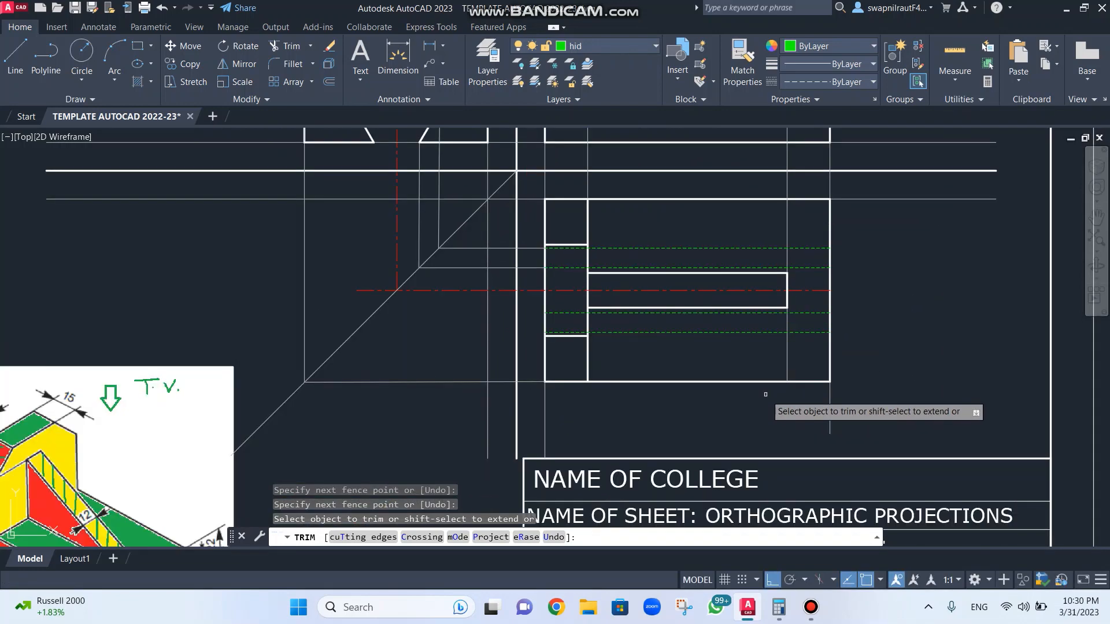
left_click_drag(793, 413, 850, 410)
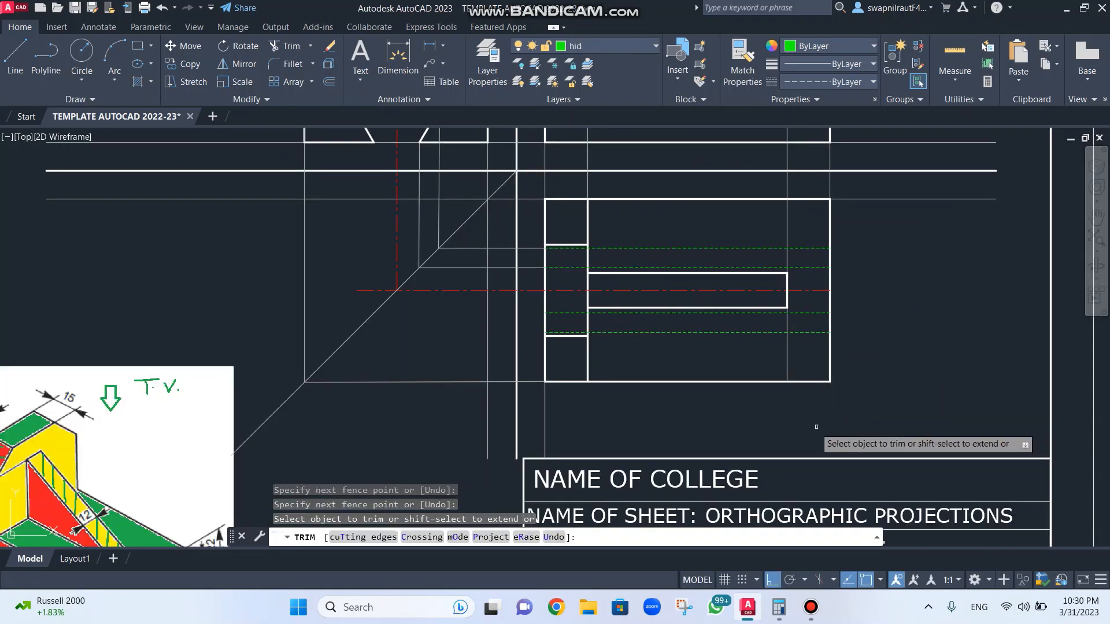
left_click_drag(573, 415, 543, 416)
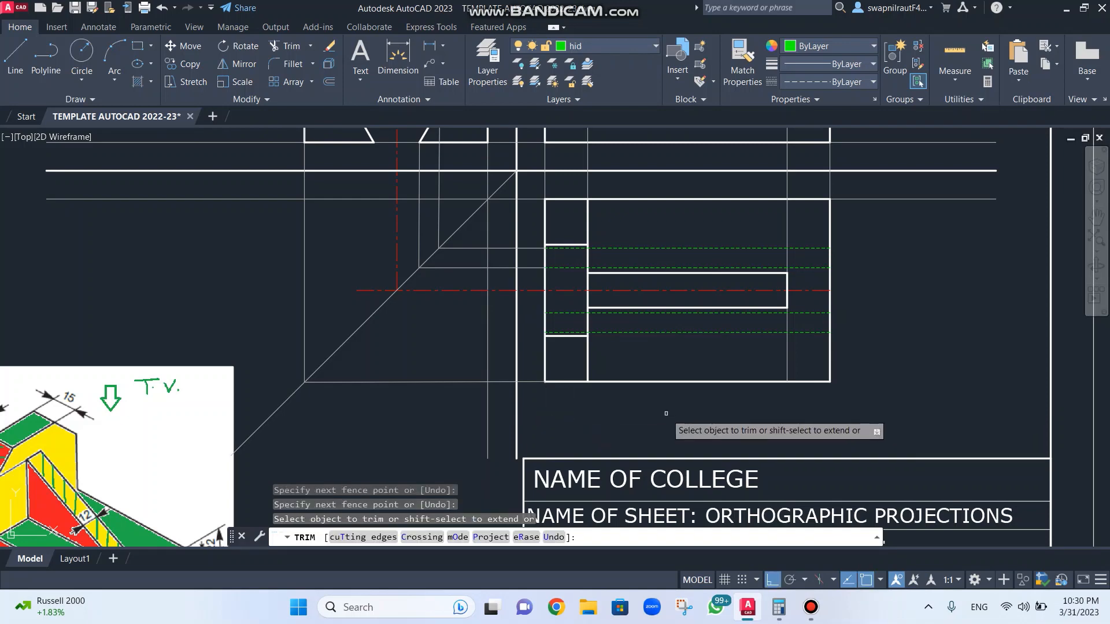
scroll(665, 412, "down", 4)
scroll(733, 299, "up", 2)
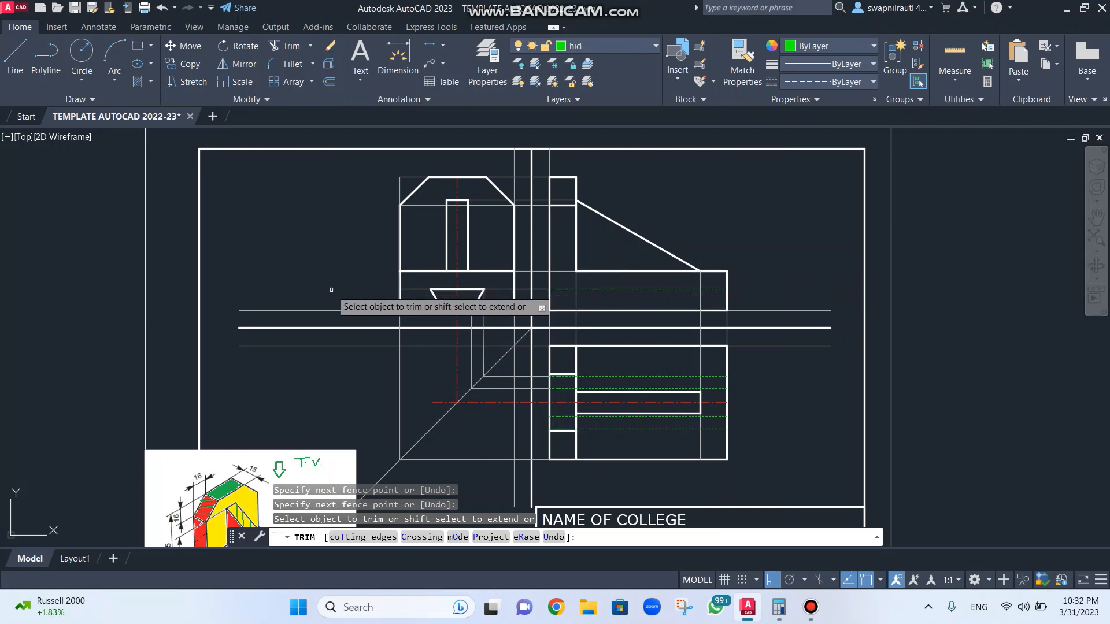
key("Escape")
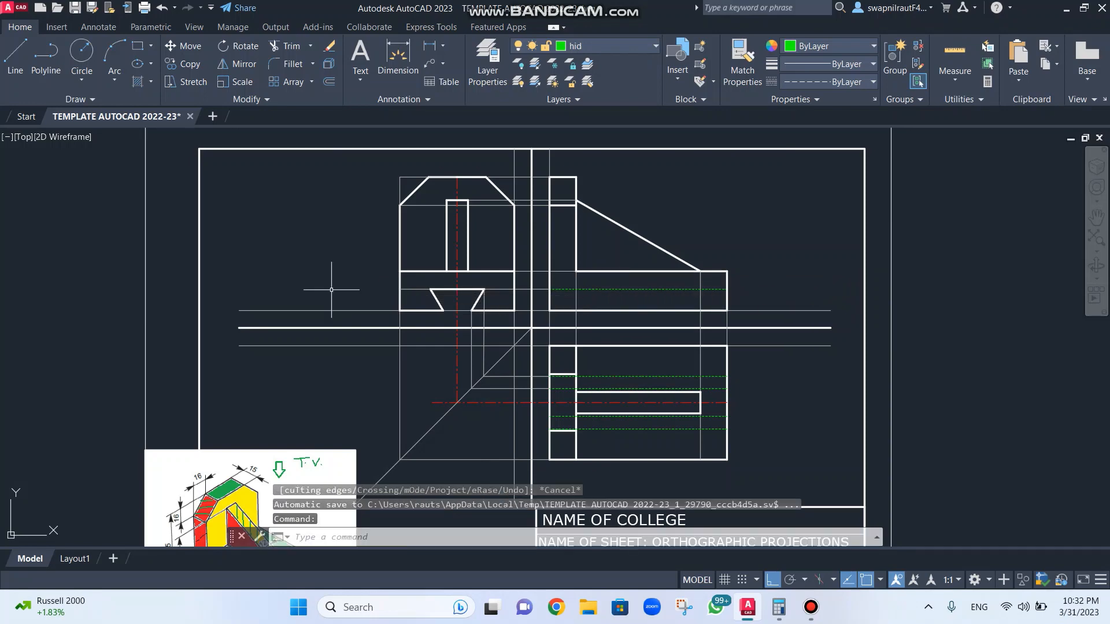
Step: Create a new dimension style named "dim style" that starts with the Standard style and applies to all dimensions
type("d")
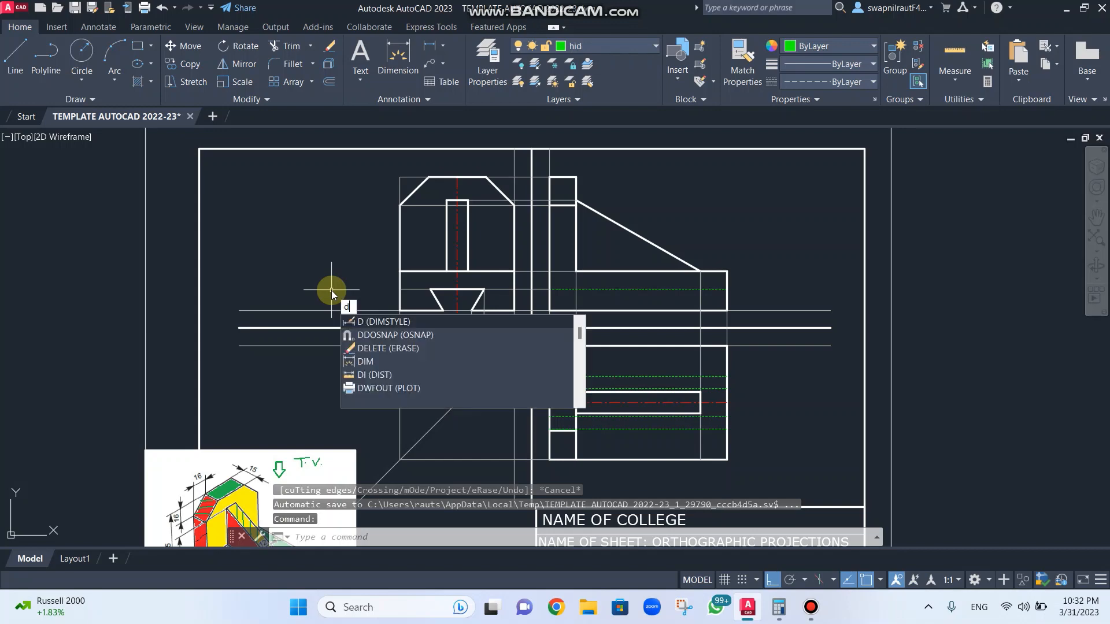
key("Return")
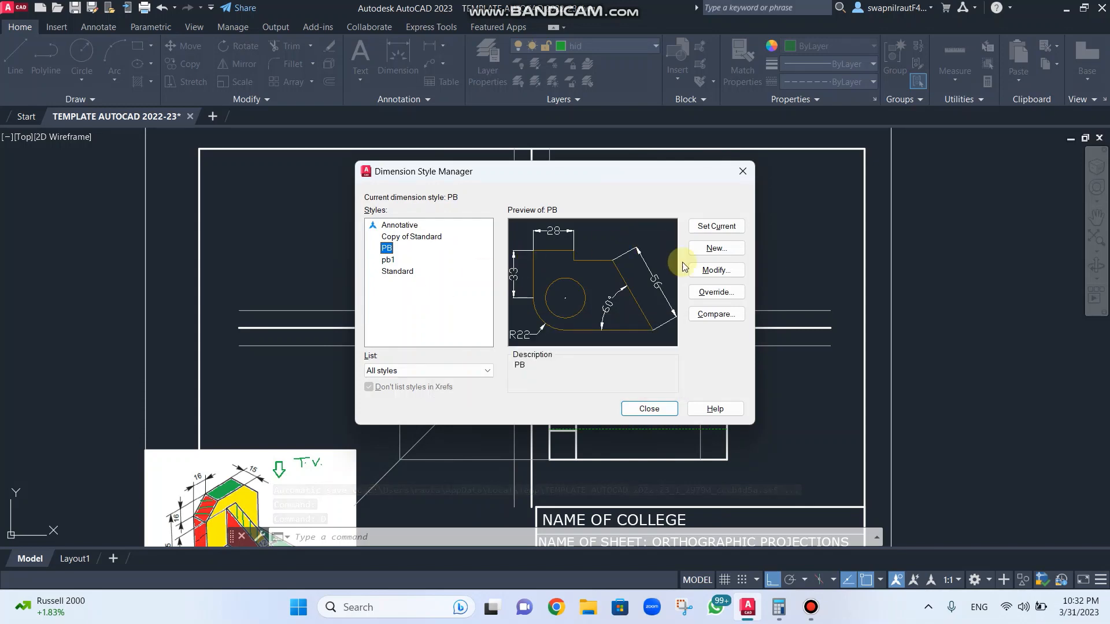
left_click(718, 249)
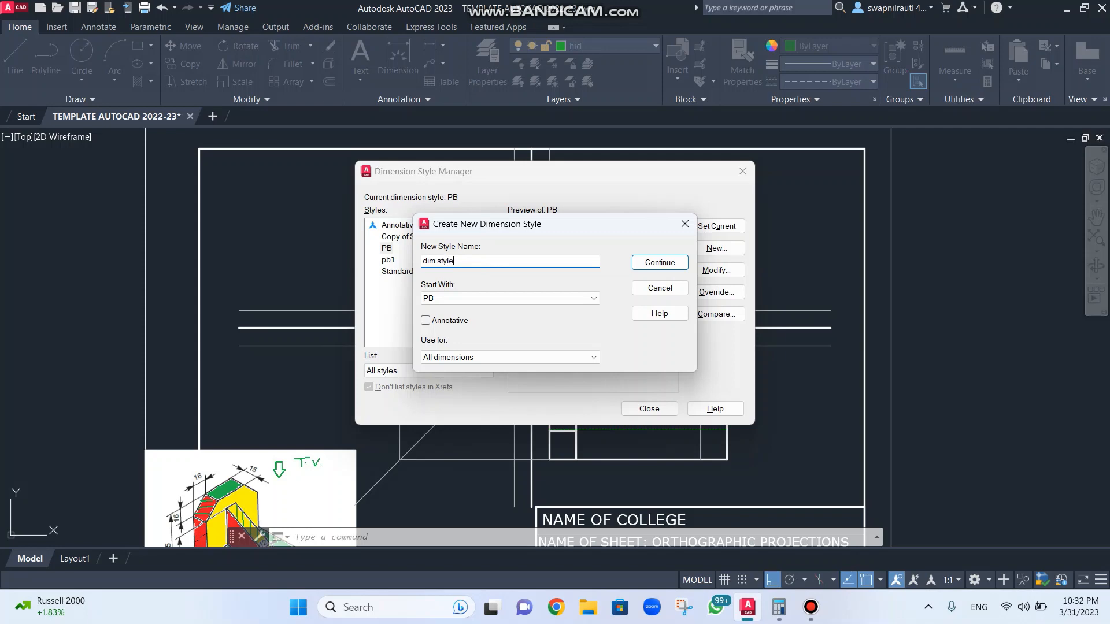
left_click(452, 299)
left_click(449, 347)
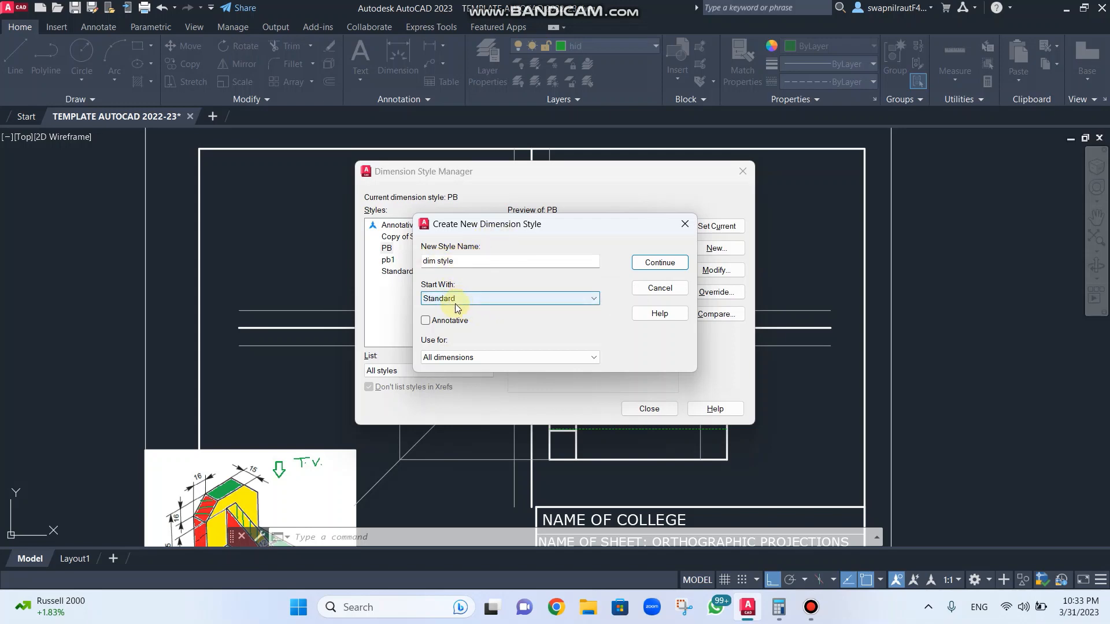
left_click(661, 264)
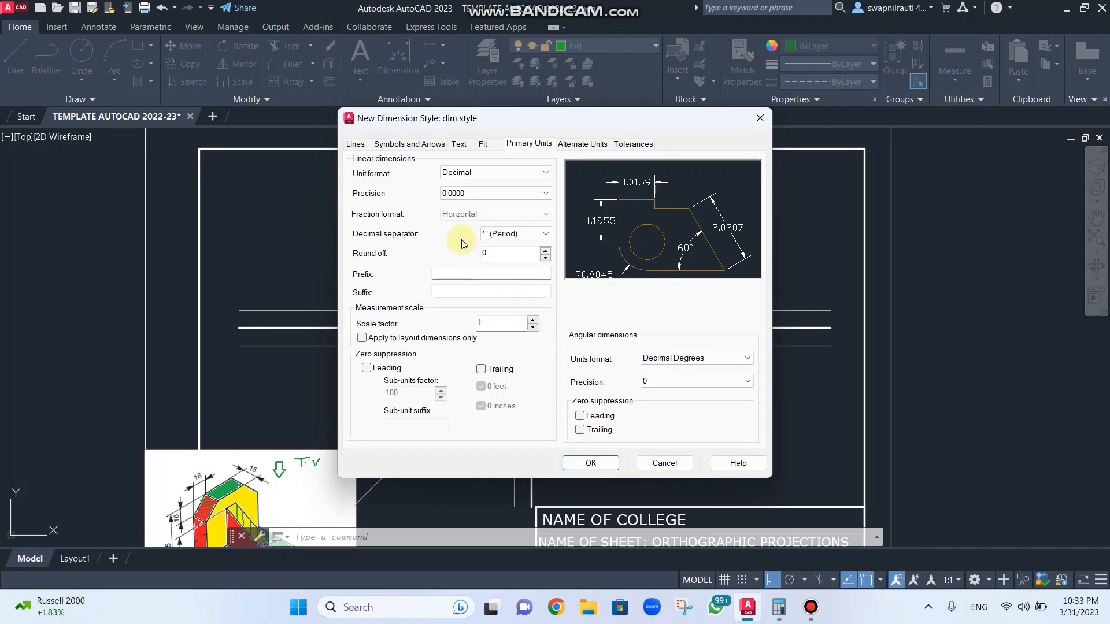
Step: Compare linear precisions 0 and 0.0 in the new style's primary units and set the precision to 0
left_click(472, 194)
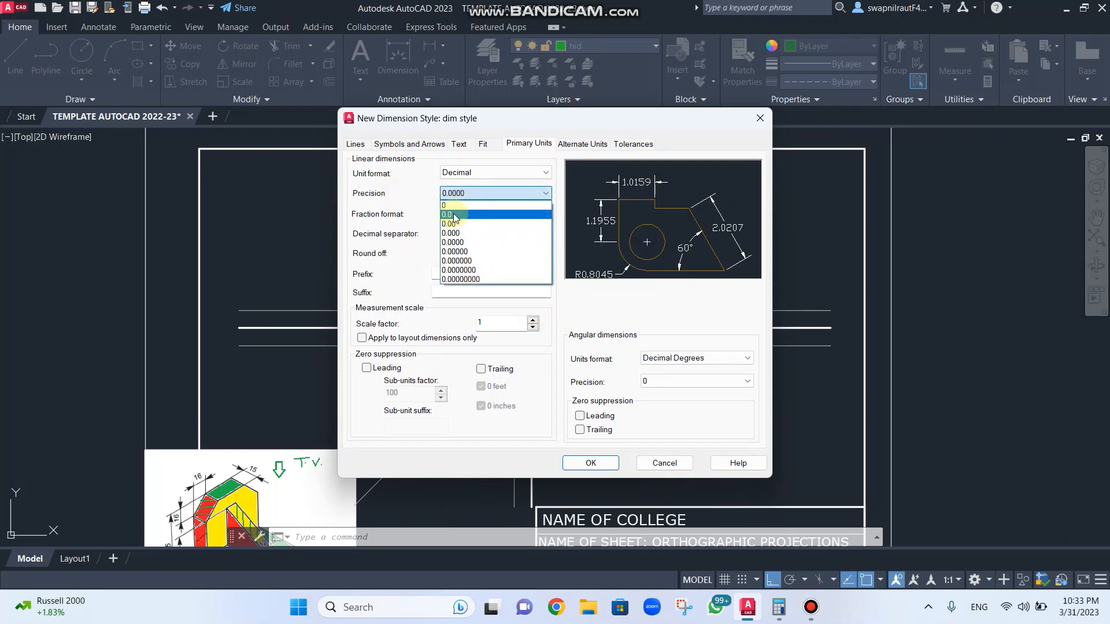
left_click(453, 204)
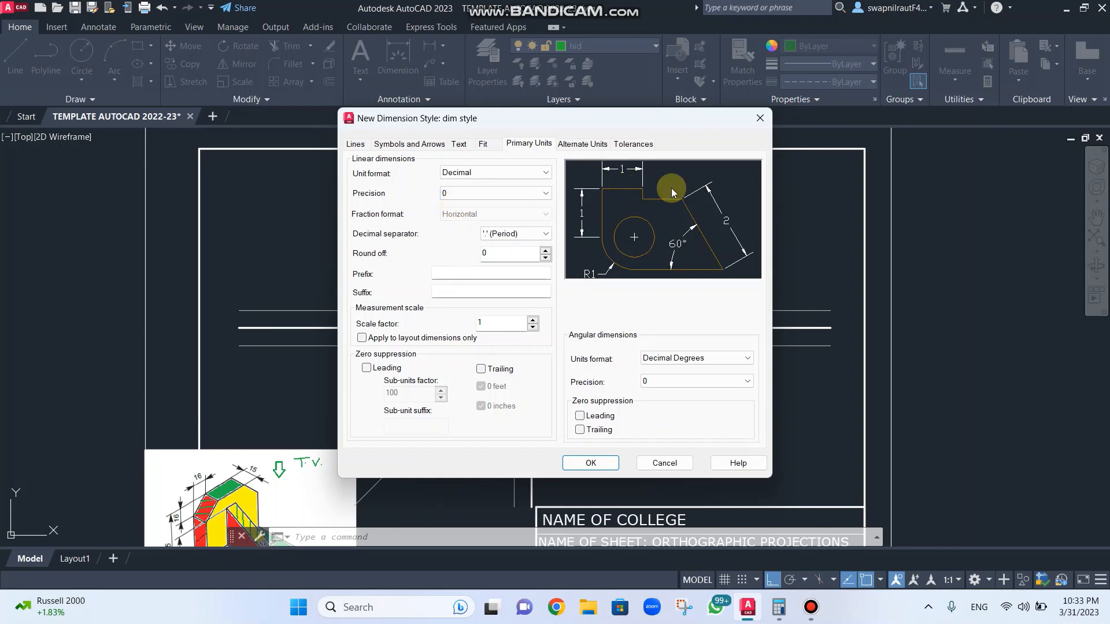
left_click(478, 193)
left_click(467, 216)
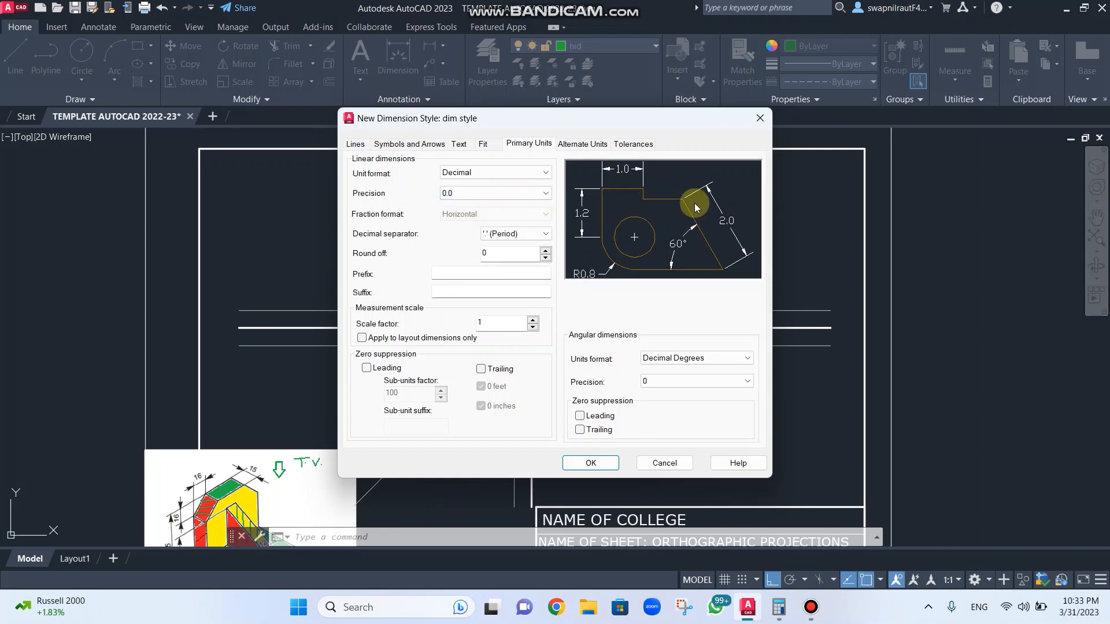
left_click(507, 192)
left_click(483, 204)
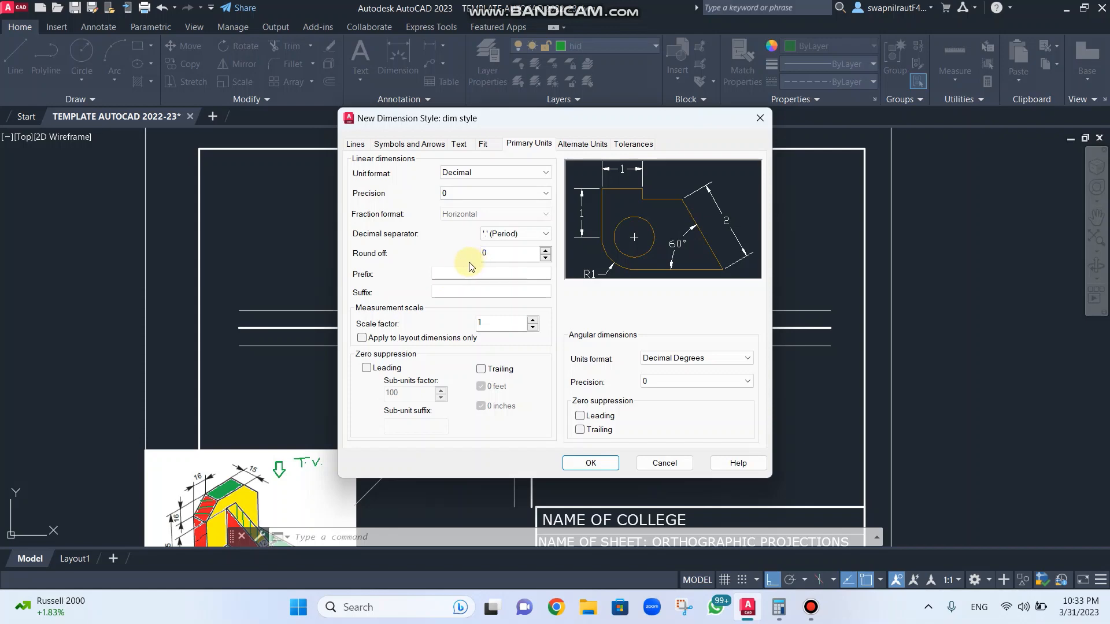
Step: Set the arrow size of the new dimension style to 5
left_click(419, 145)
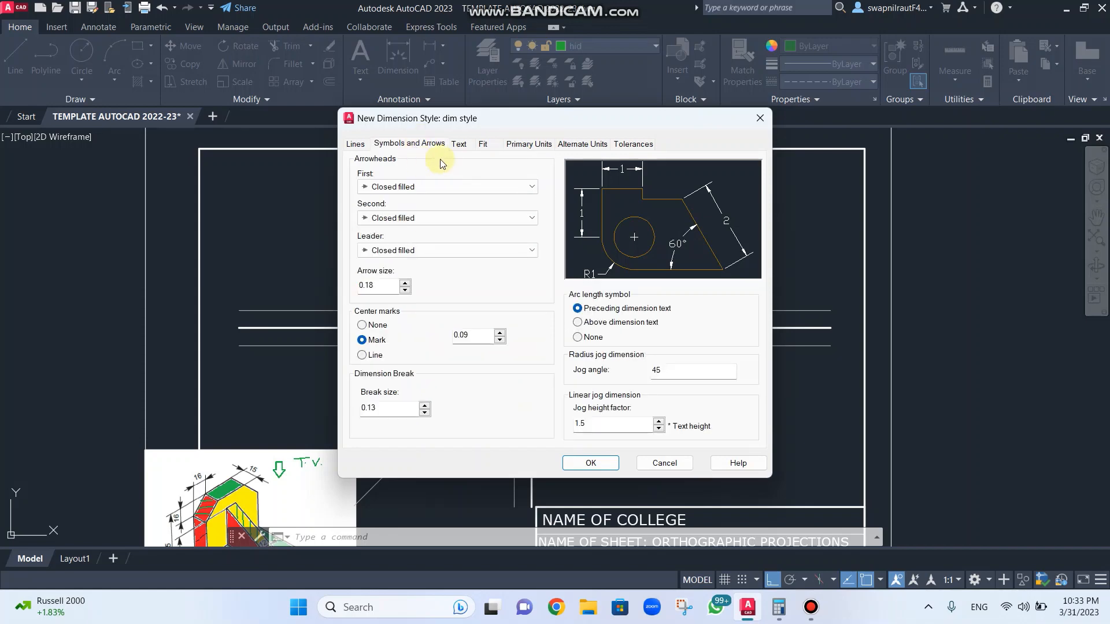
left_click_drag(383, 284, 349, 285)
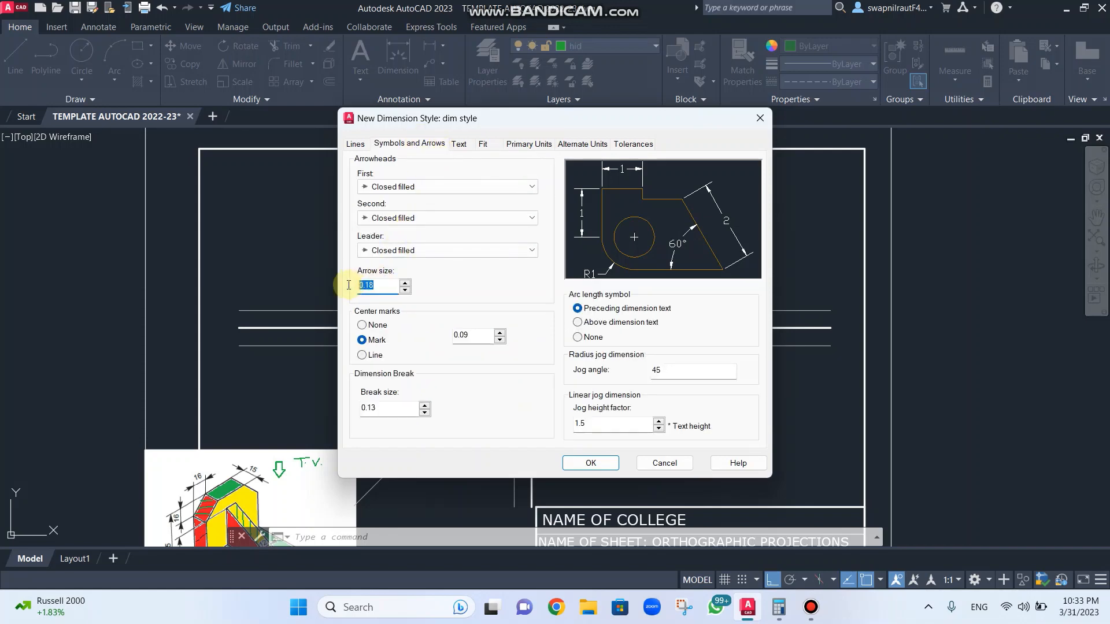
type("5")
Step: Set the dimension text height to 5 and the text alignment to ISO standard
left_click(459, 145)
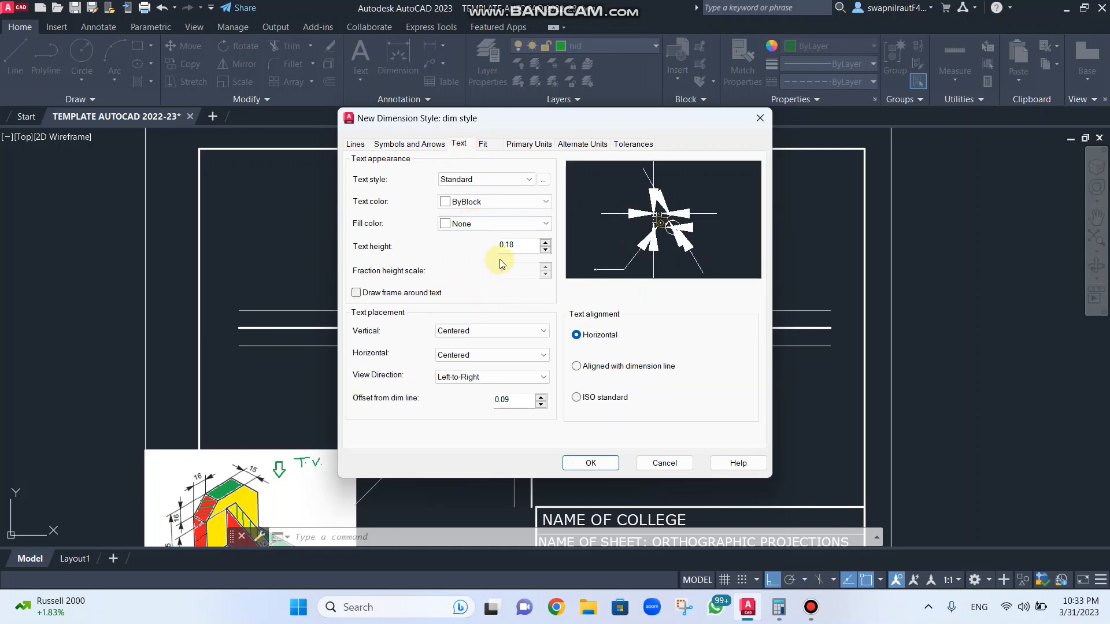
left_click_drag(528, 243, 488, 247)
type("5")
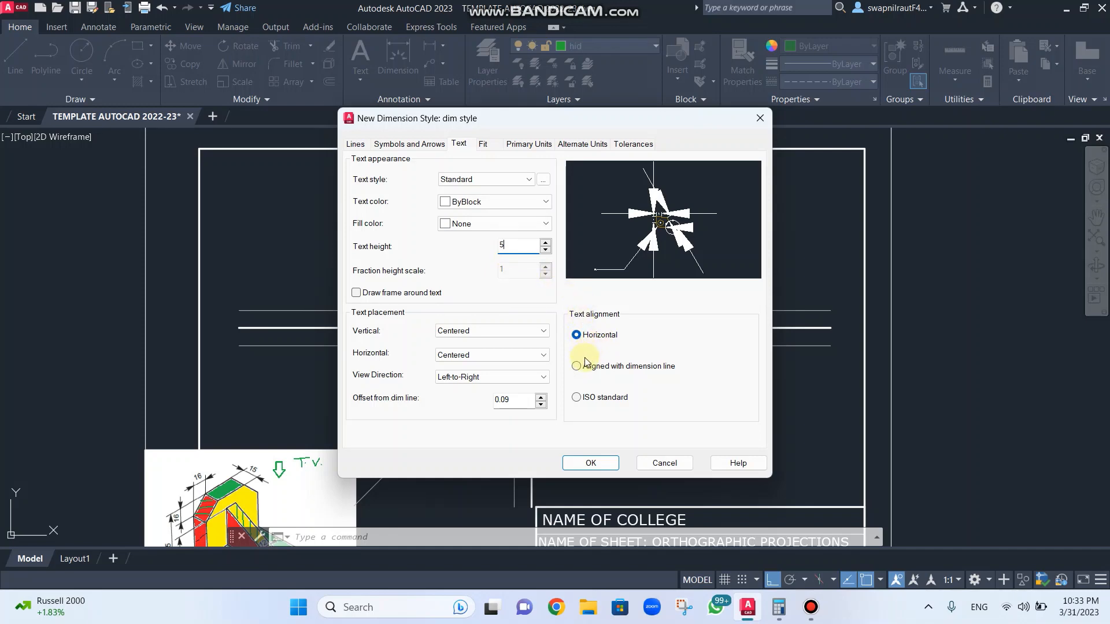
left_click(576, 398)
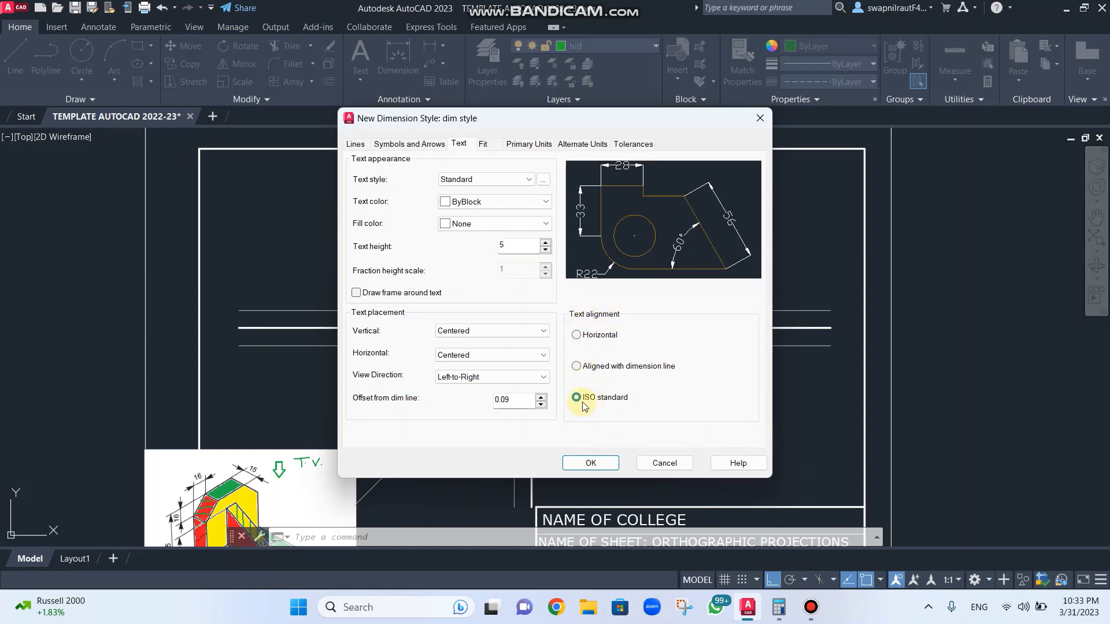
Step: Review the new dimension style's primary and alternate units, lines, arrows, text and fit settings
left_click(485, 146)
left_click(525, 146)
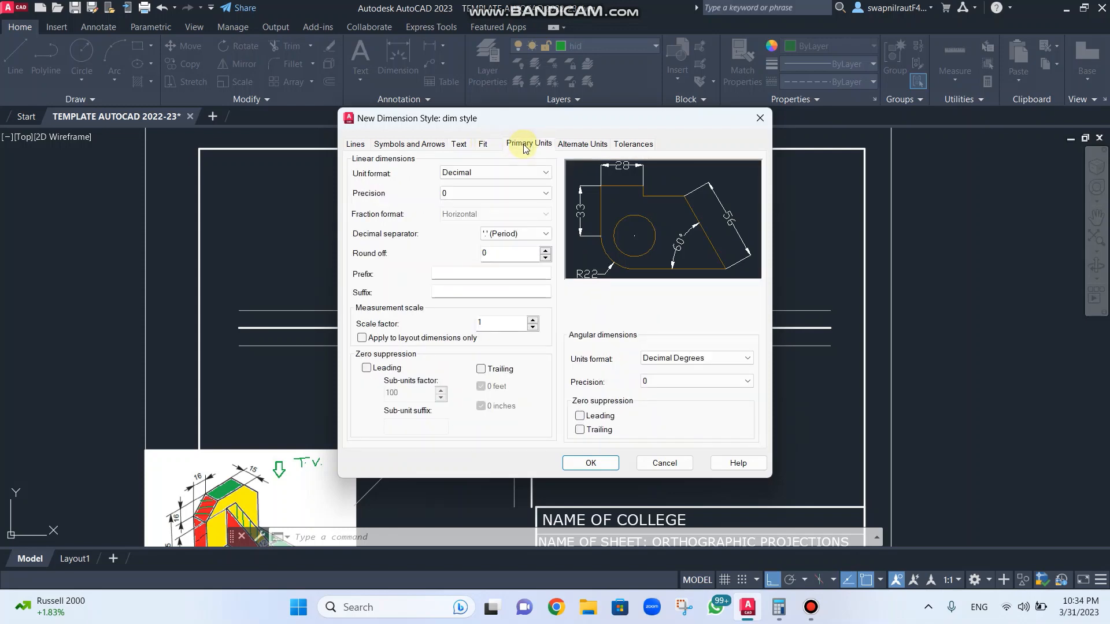
left_click(562, 145)
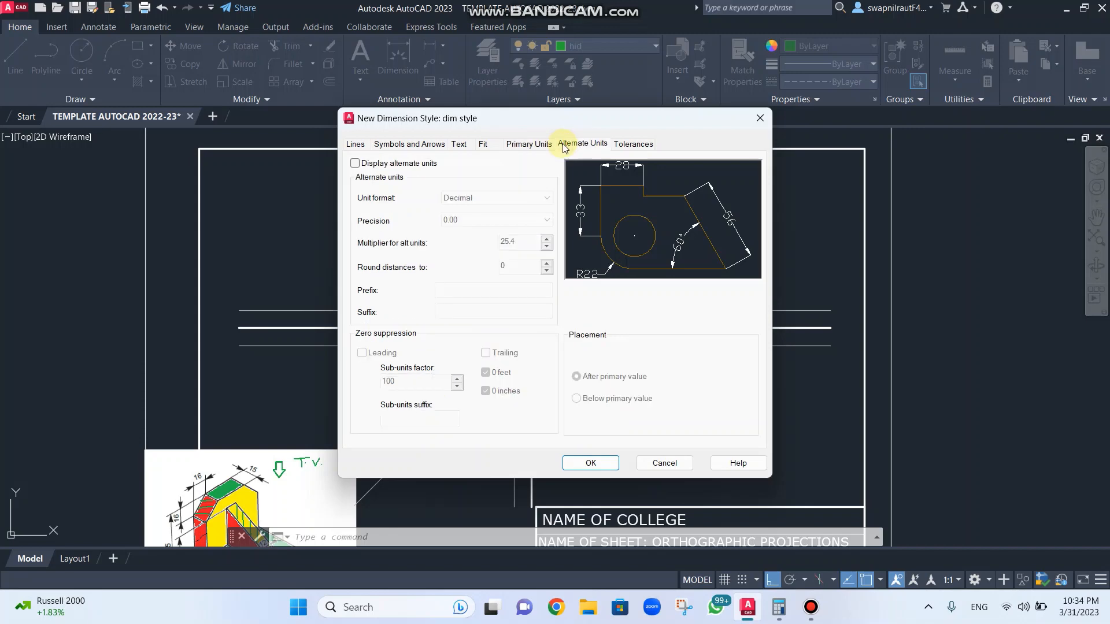
left_click(364, 145)
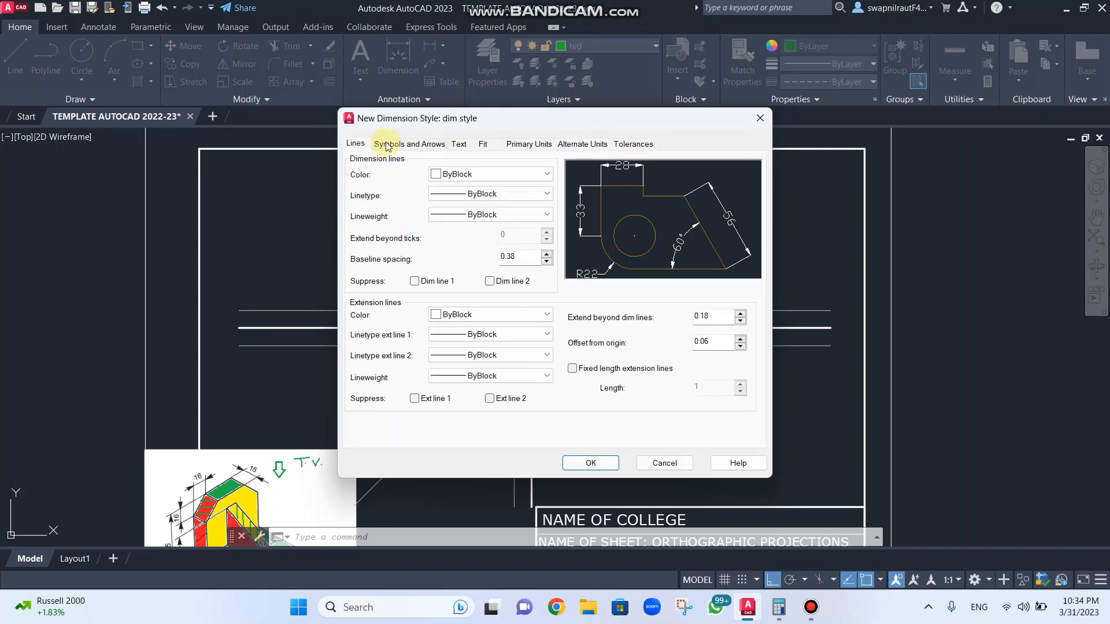
left_click(409, 144)
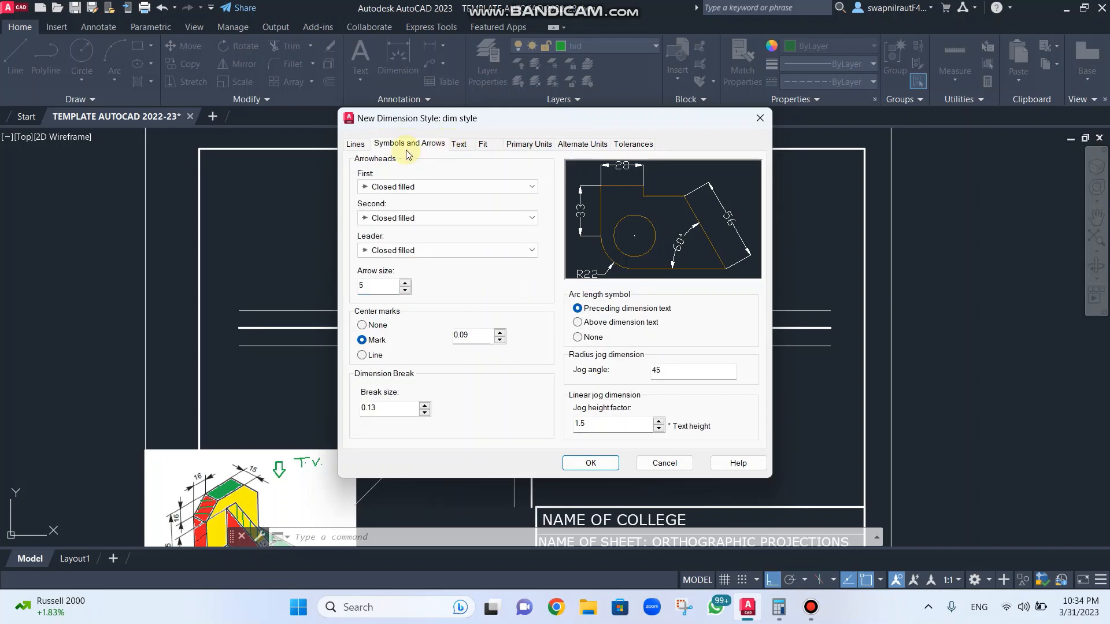
left_click(355, 145)
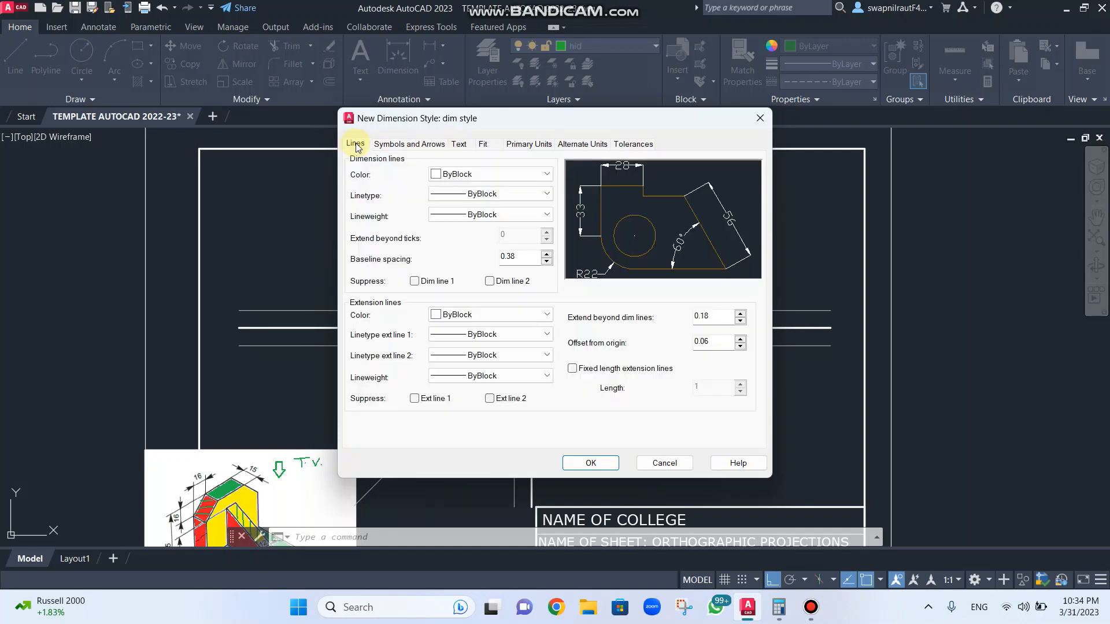
left_click(401, 146)
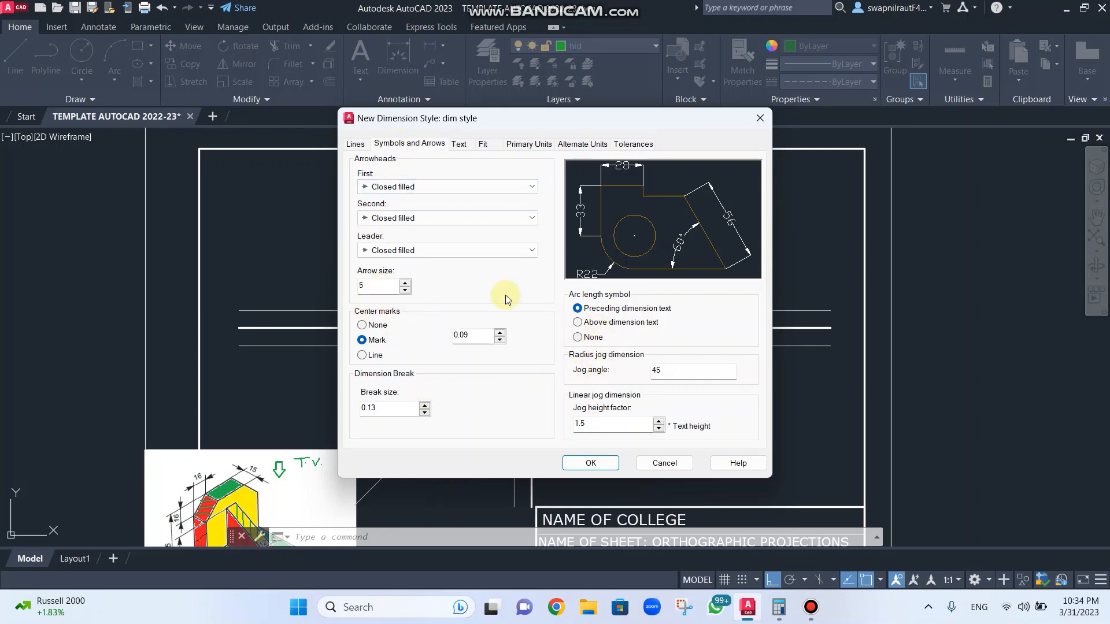
left_click(459, 144)
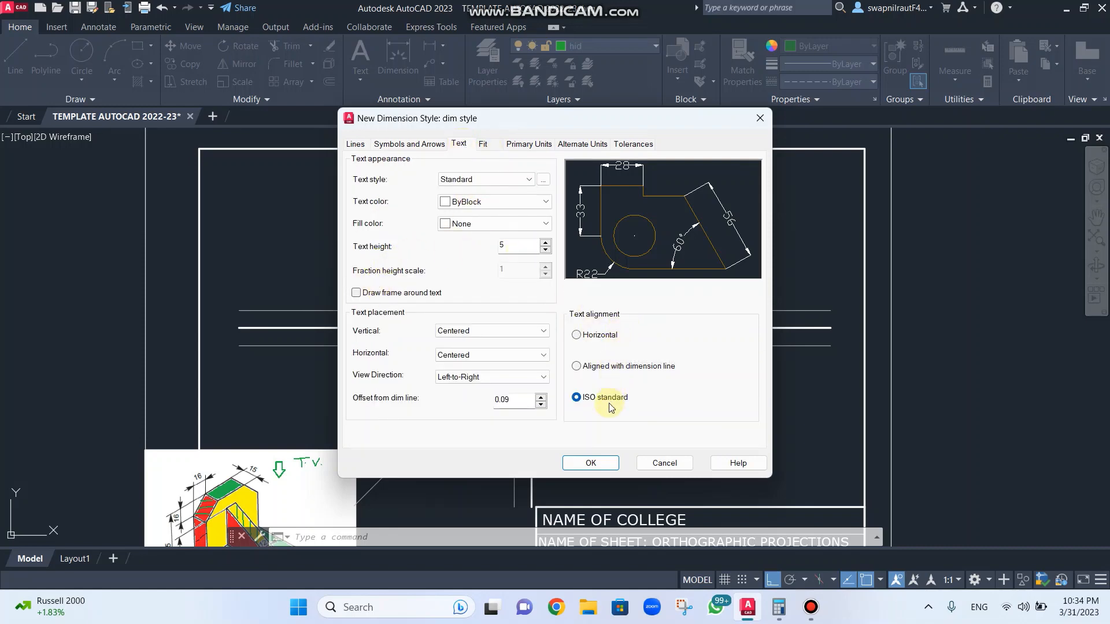
left_click(489, 149)
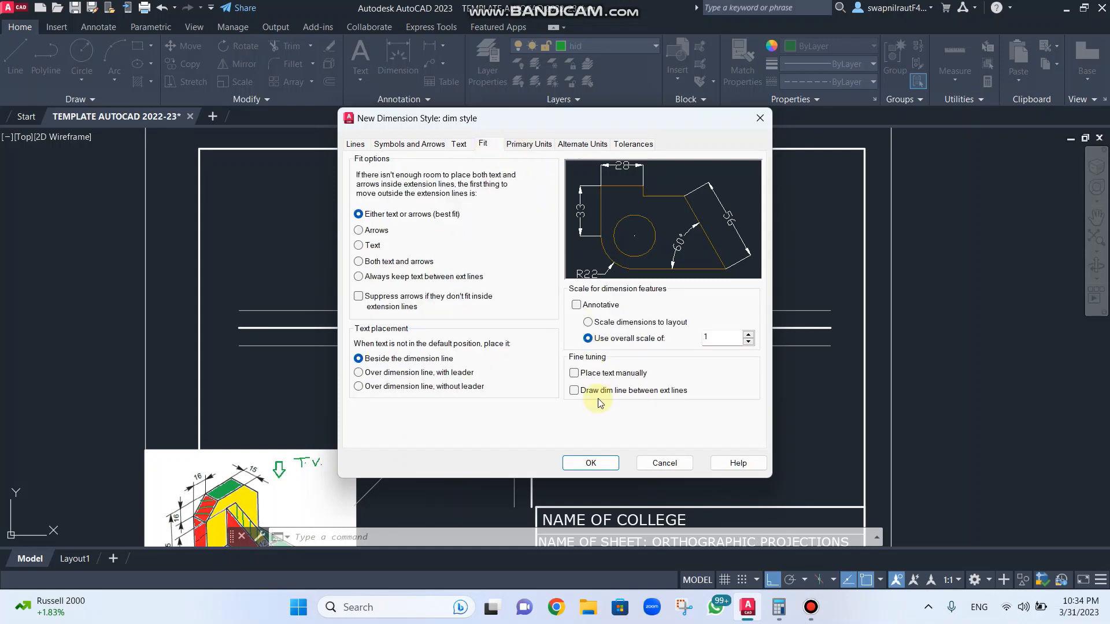
Step: Save the new dimension style and make "dim style" the current dimension style
left_click(591, 464)
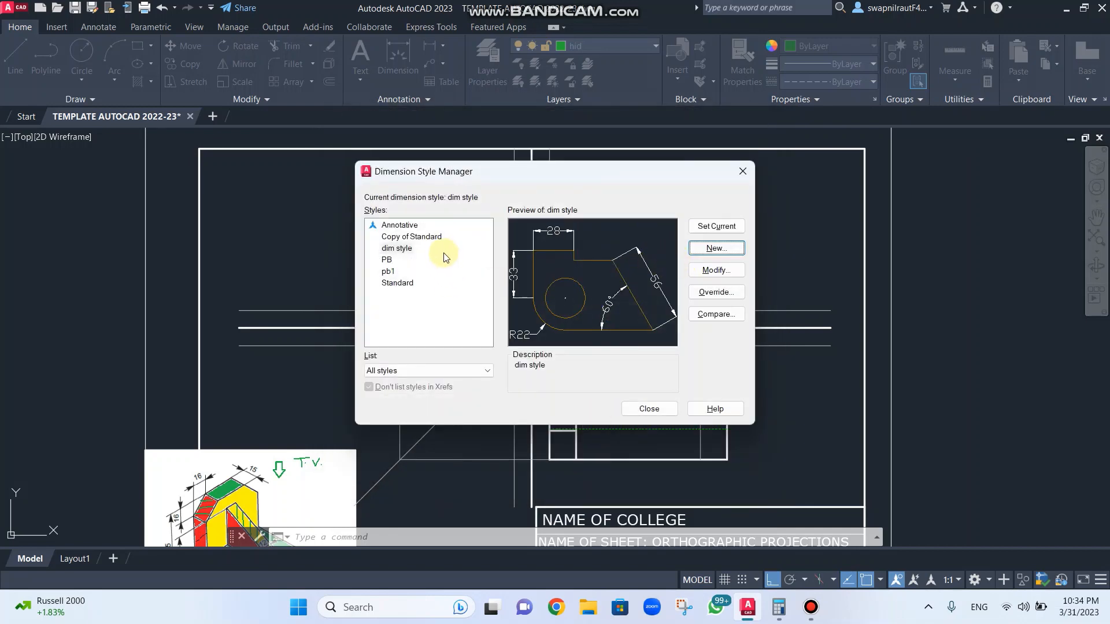
left_click(403, 250)
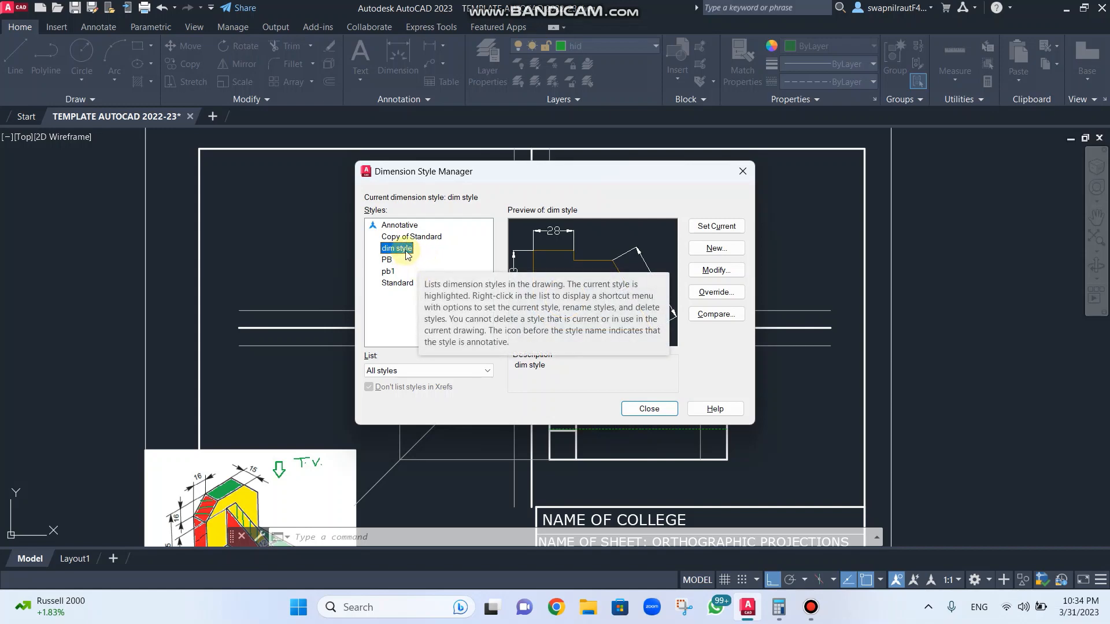
left_click(722, 230)
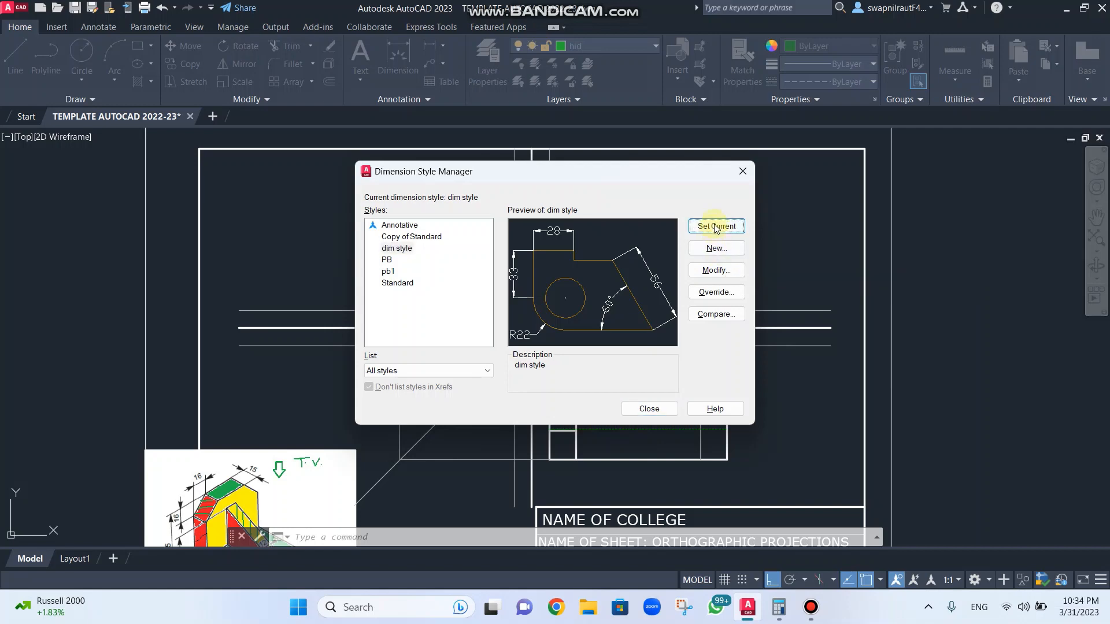
left_click(654, 401)
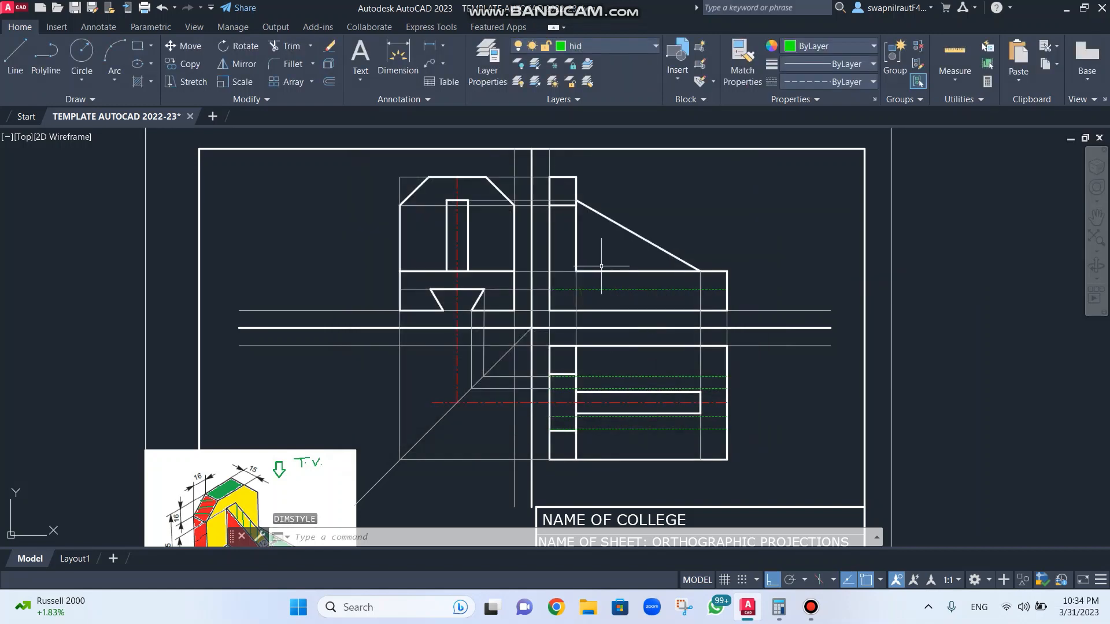
Step: Examine the dimensions given on the isometric reference picture of the bracket
left_click(395, 61)
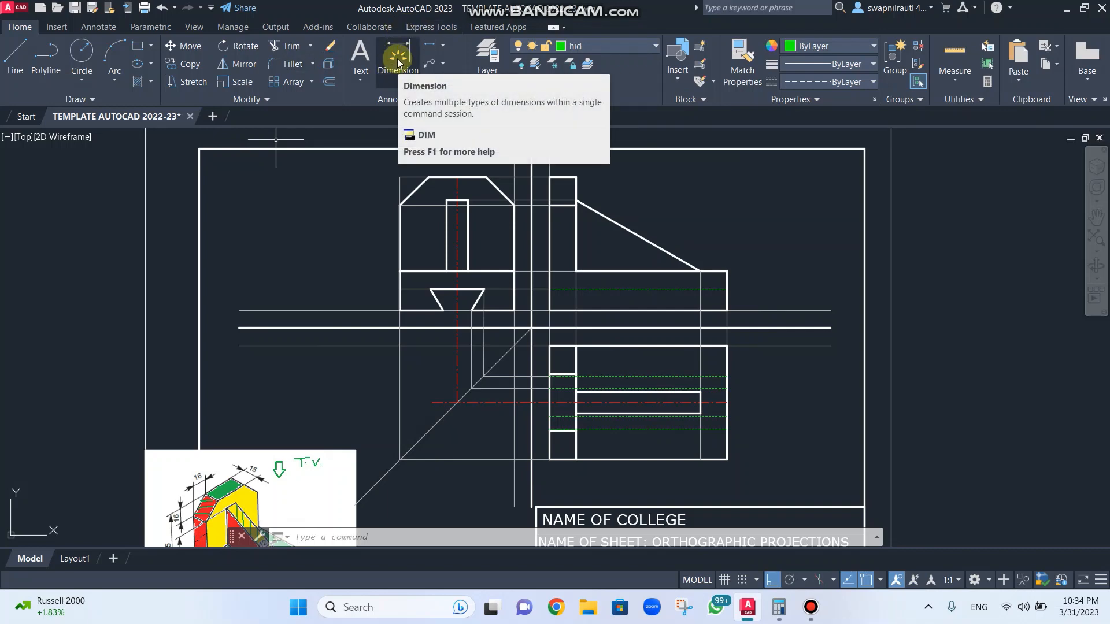
scroll(255, 451, "up", 2)
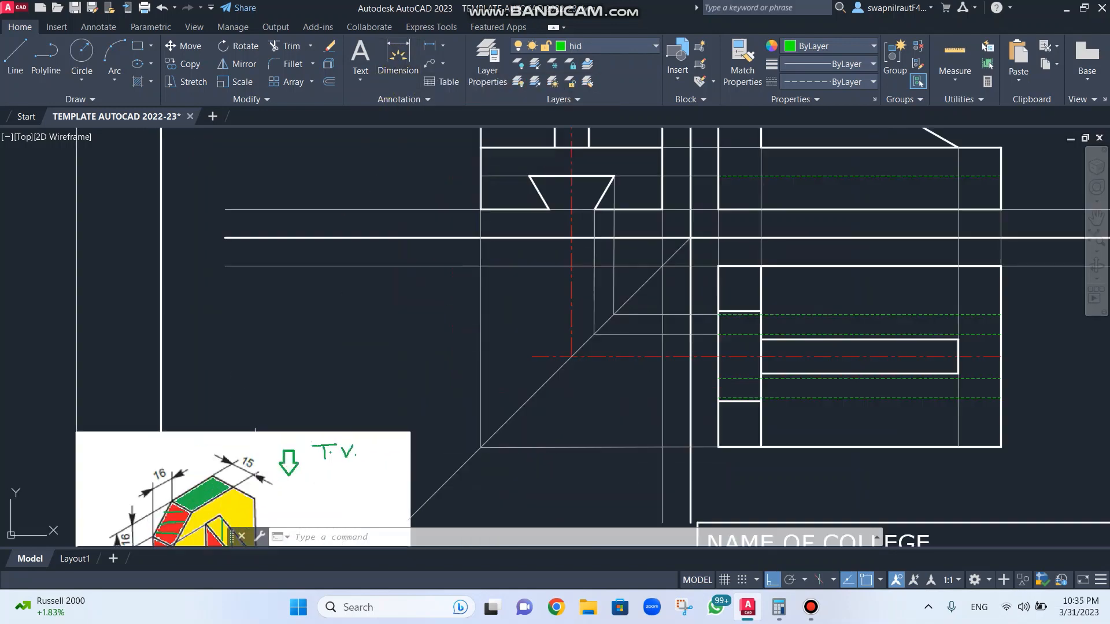
scroll(255, 470, "up", 2)
middle_click_drag(253, 471, 387, 219)
scroll(388, 220, "down", 2)
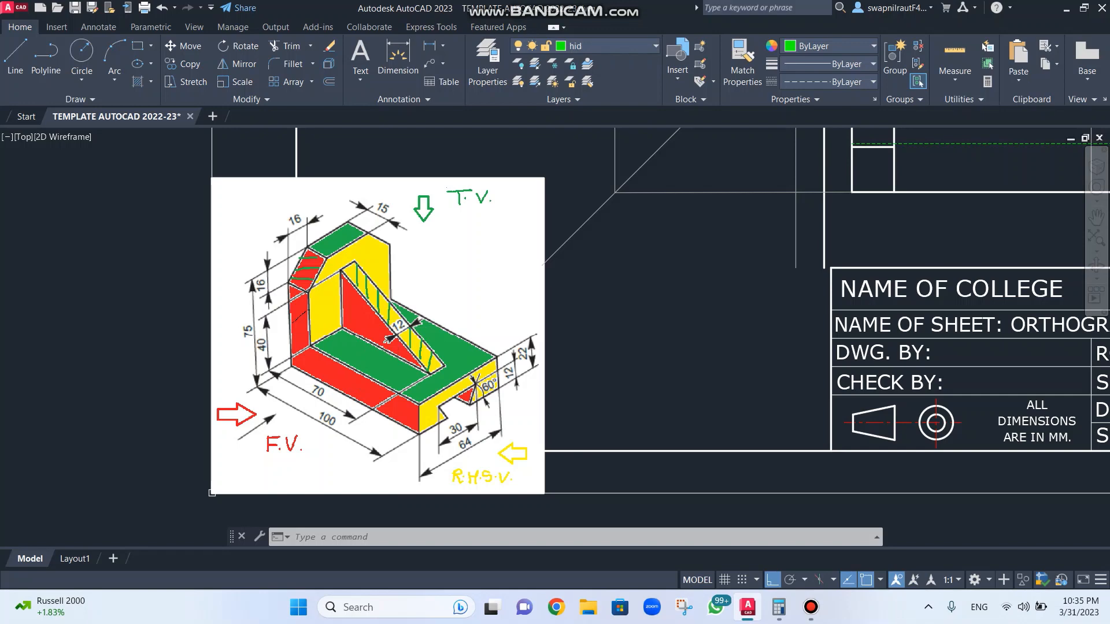
scroll(481, 293, "down", 2)
mouse_move(523, 248)
middle_mouse_down()
mouse_move(449, 317)
mouse_move(274, 426)
middle_mouse_up()
left_click(397, 67)
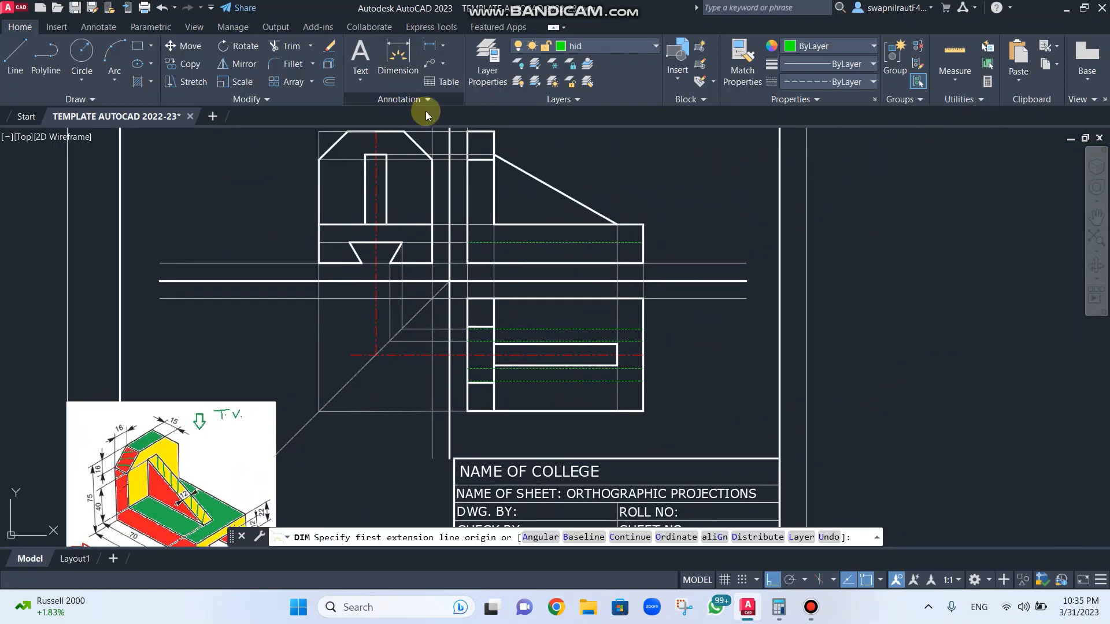
scroll(491, 177, "down", 2)
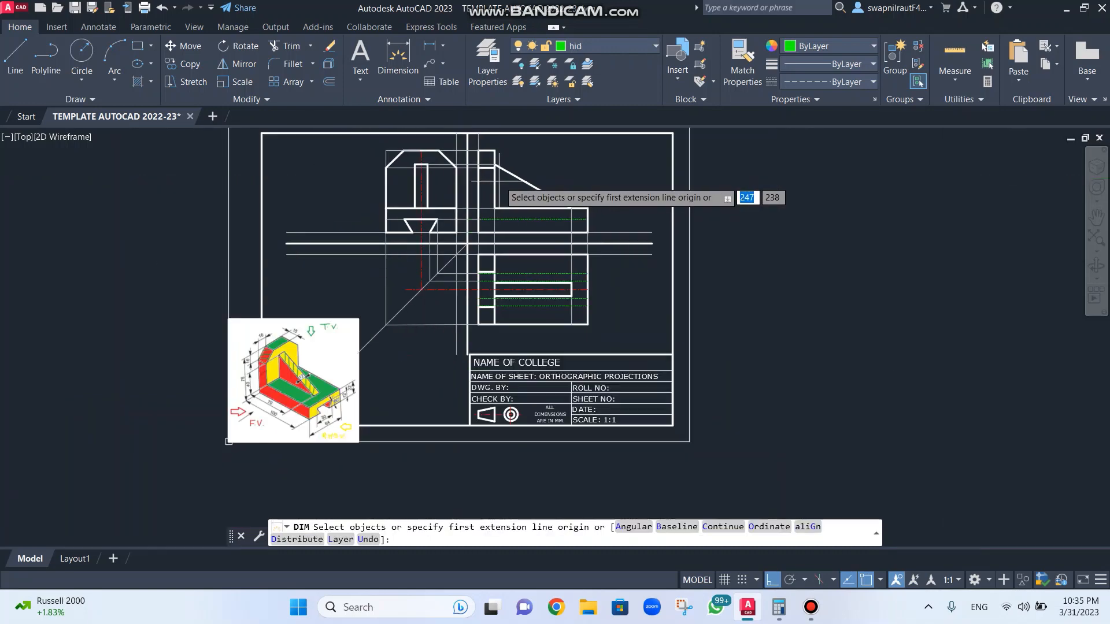
scroll(493, 191, "down", 2)
scroll(494, 231, "up", 4)
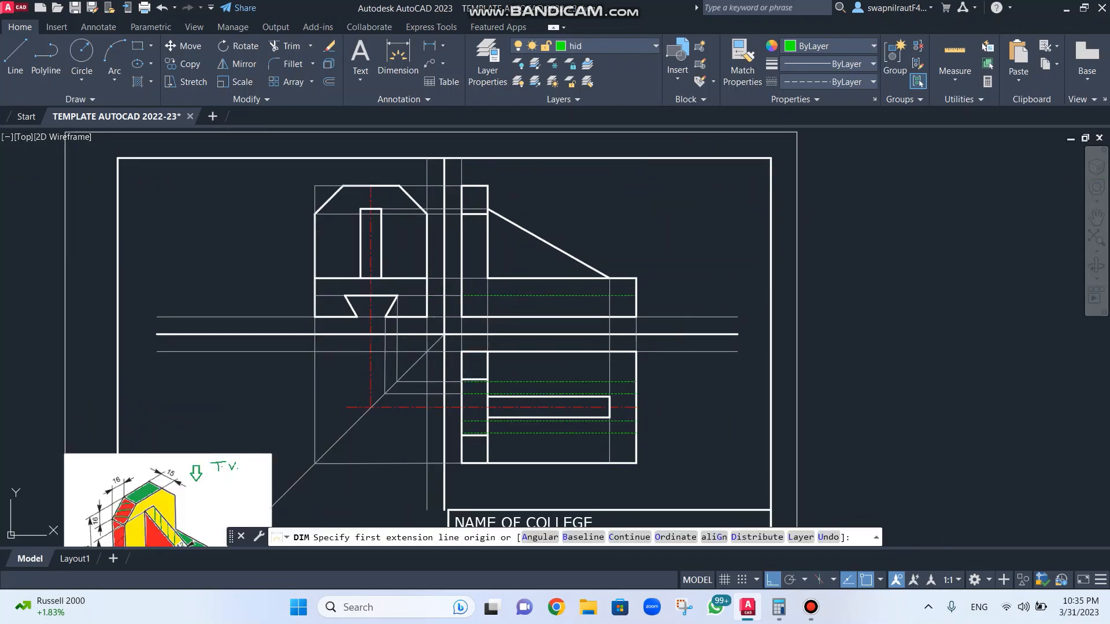
left_click(461, 317)
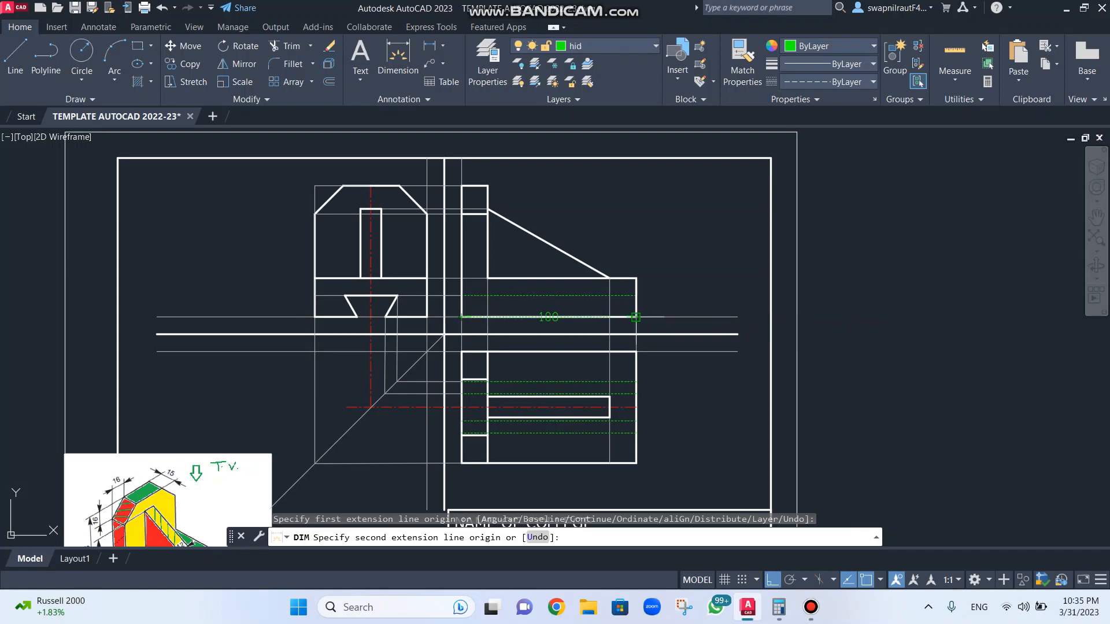
key("Escape")
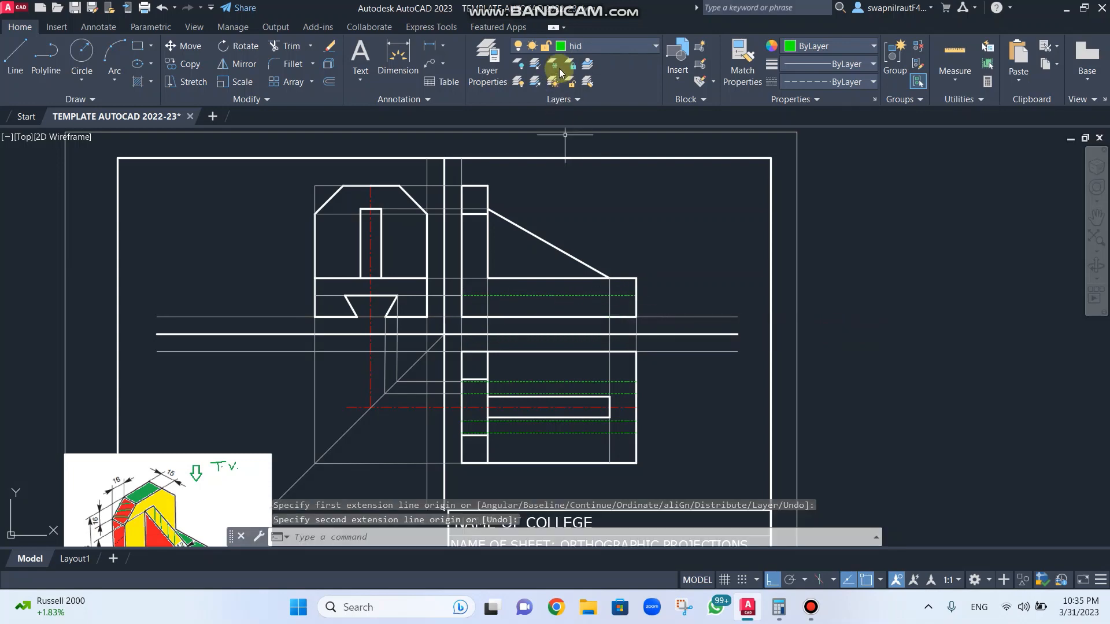
Step: Make Cont the current layer and dimension the front view's overall length, placing the dimension line above the view
left_click(598, 45)
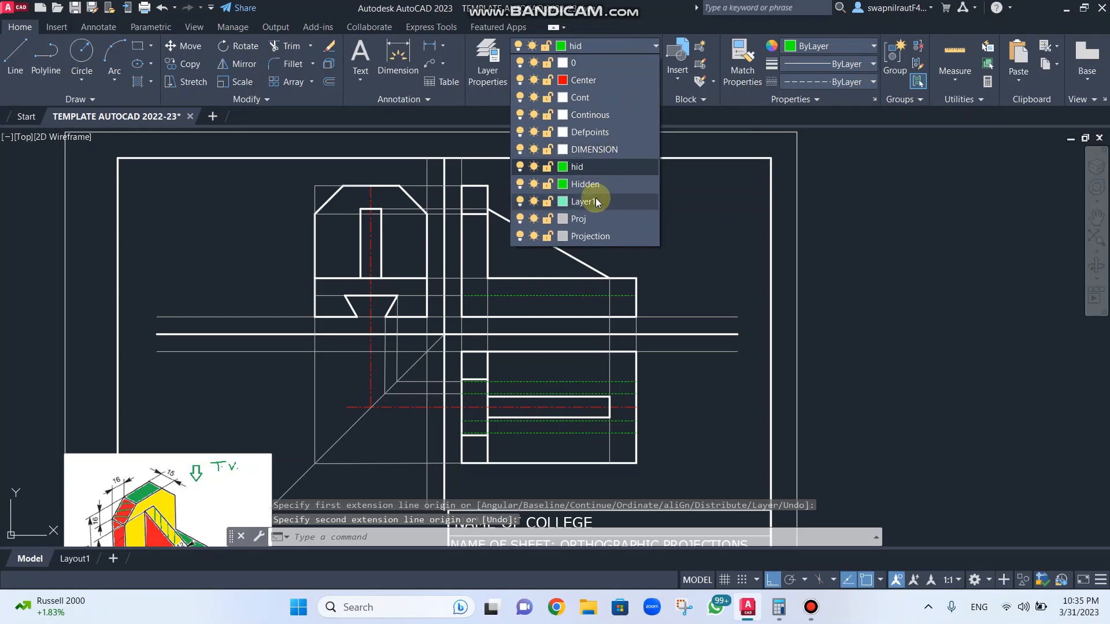
left_click(589, 98)
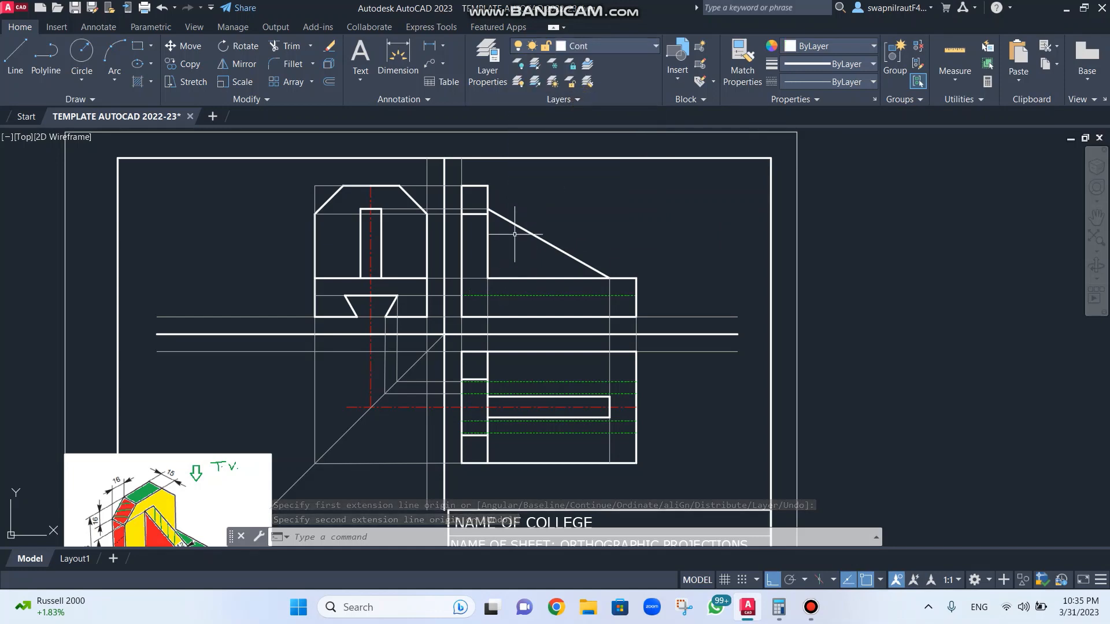
left_click(405, 64)
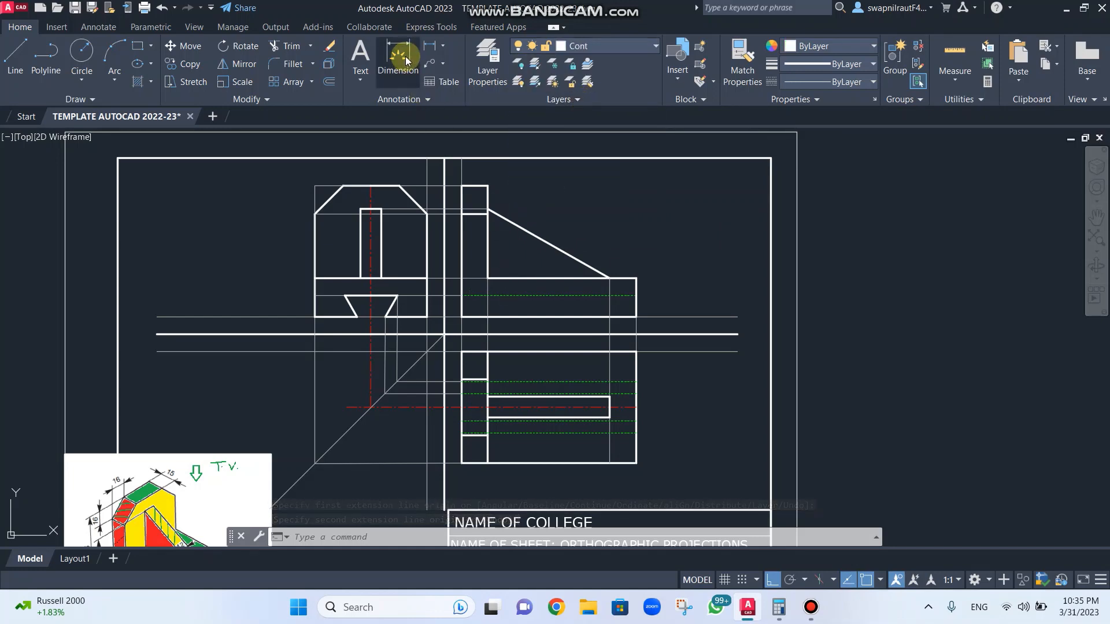
left_click(461, 317)
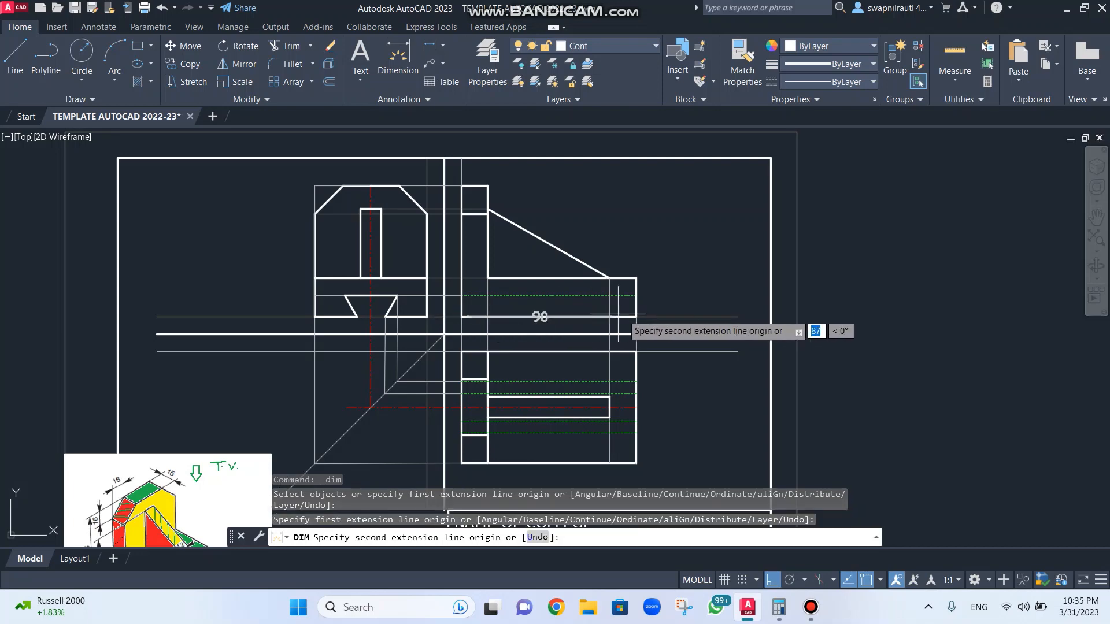
left_click(636, 317)
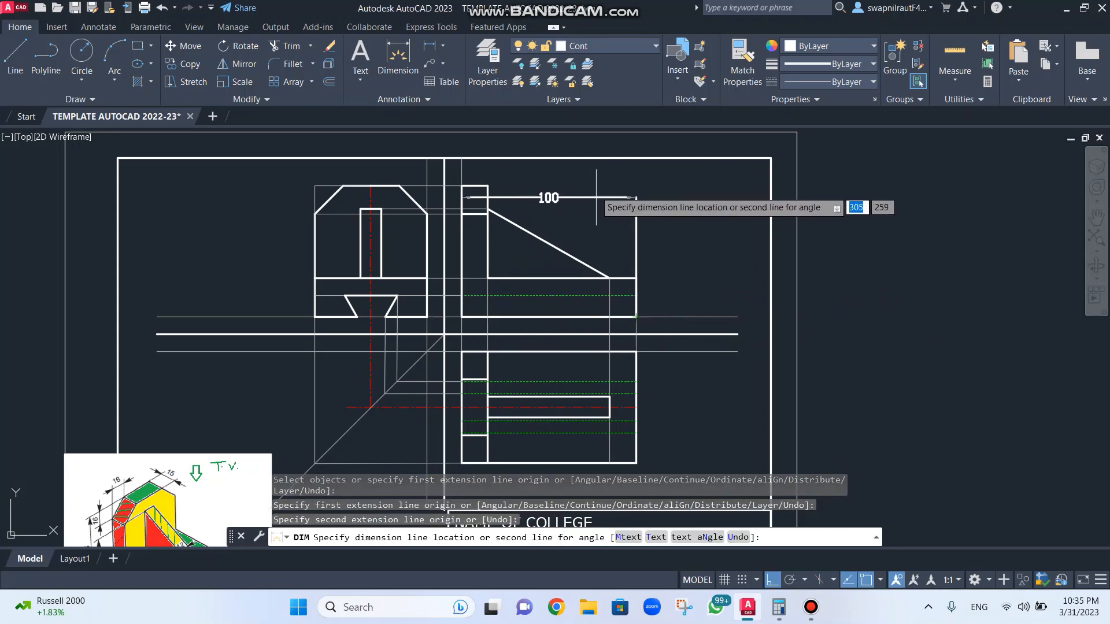
left_click(593, 173)
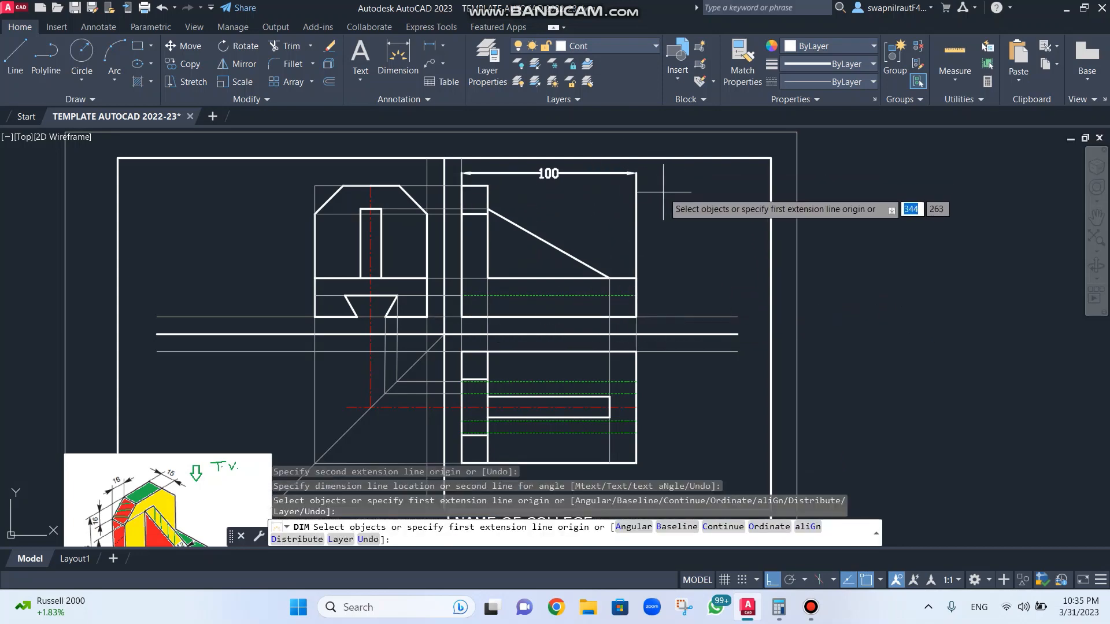
Step: Dimension the front view's overall height, placing the dimension line well to the right of the view
key("Return")
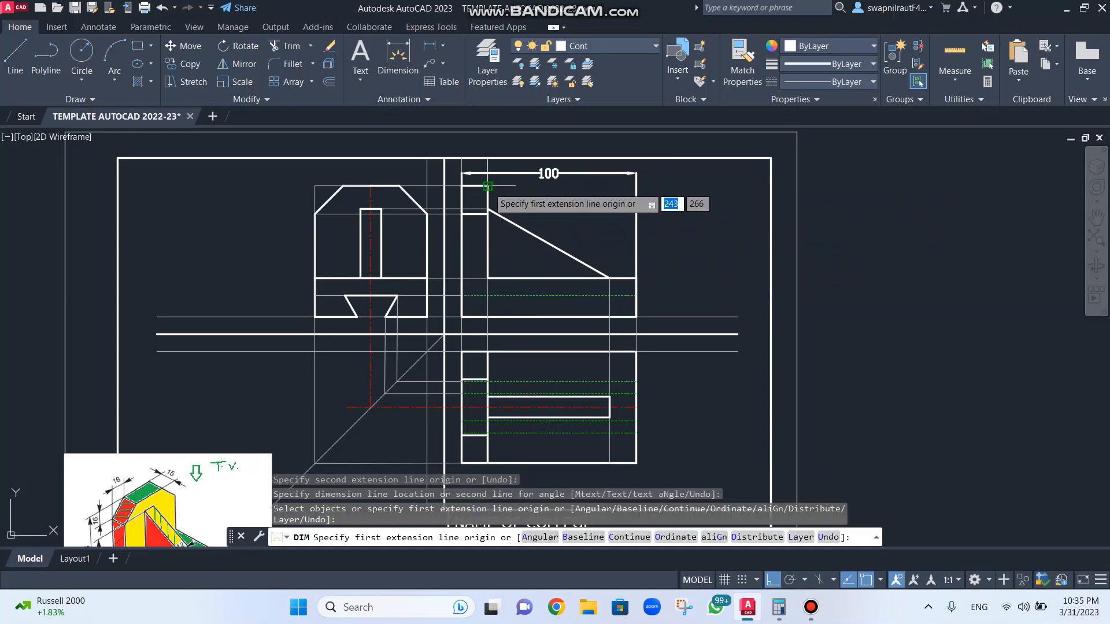
left_click(488, 185)
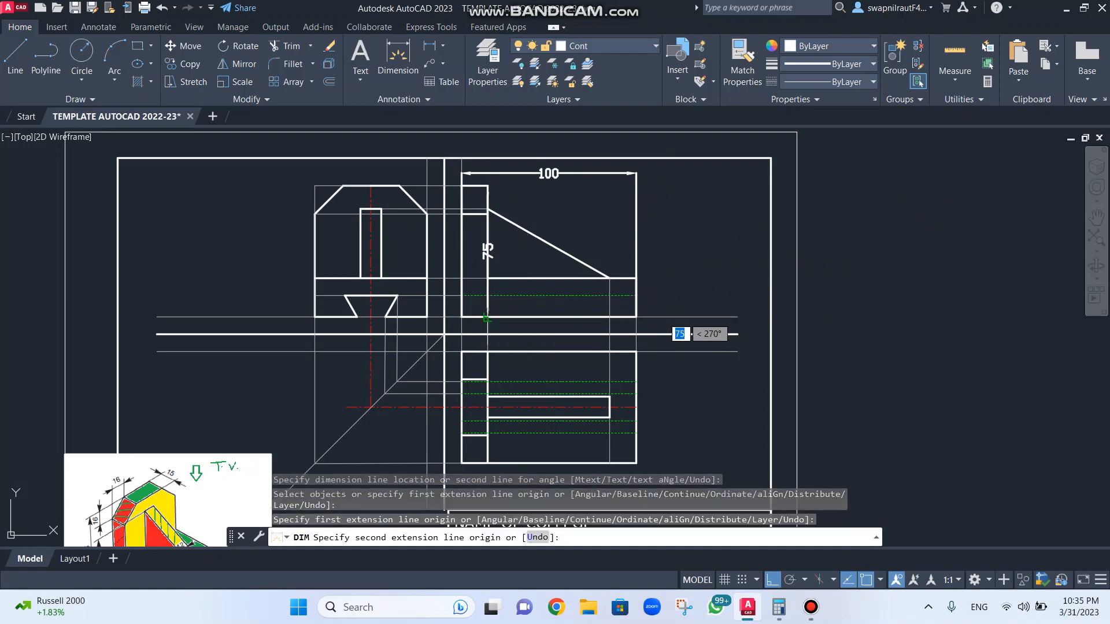
left_click(488, 316)
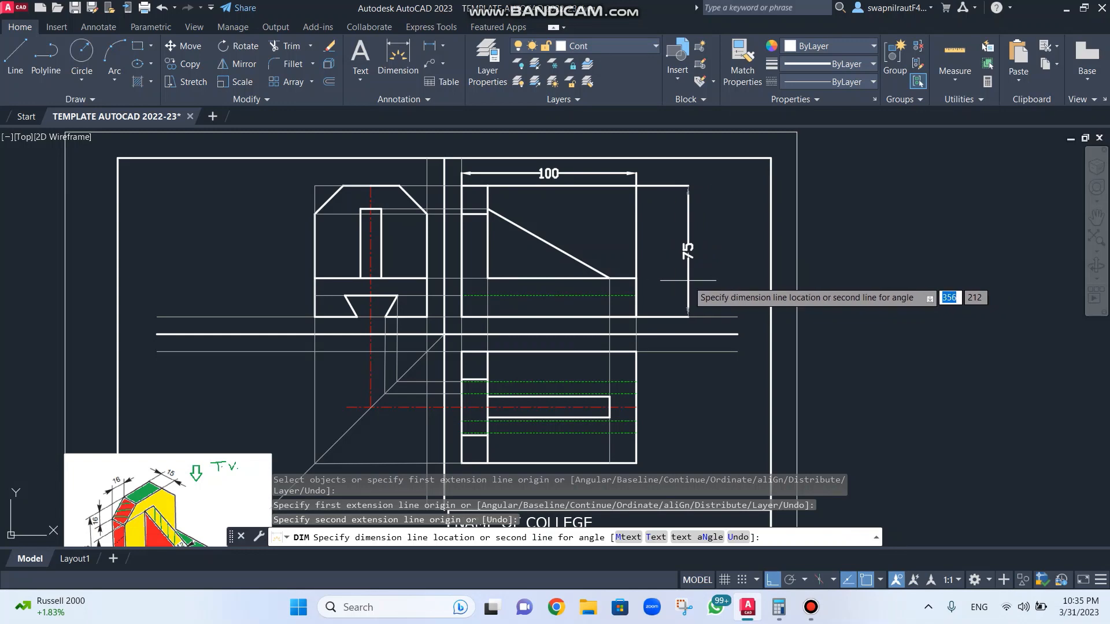
left_click(709, 282)
Step: Dimension the base plate's thickness and the dovetail slot's depth at the right end of the front view, inside the overall height dimension
key("Return")
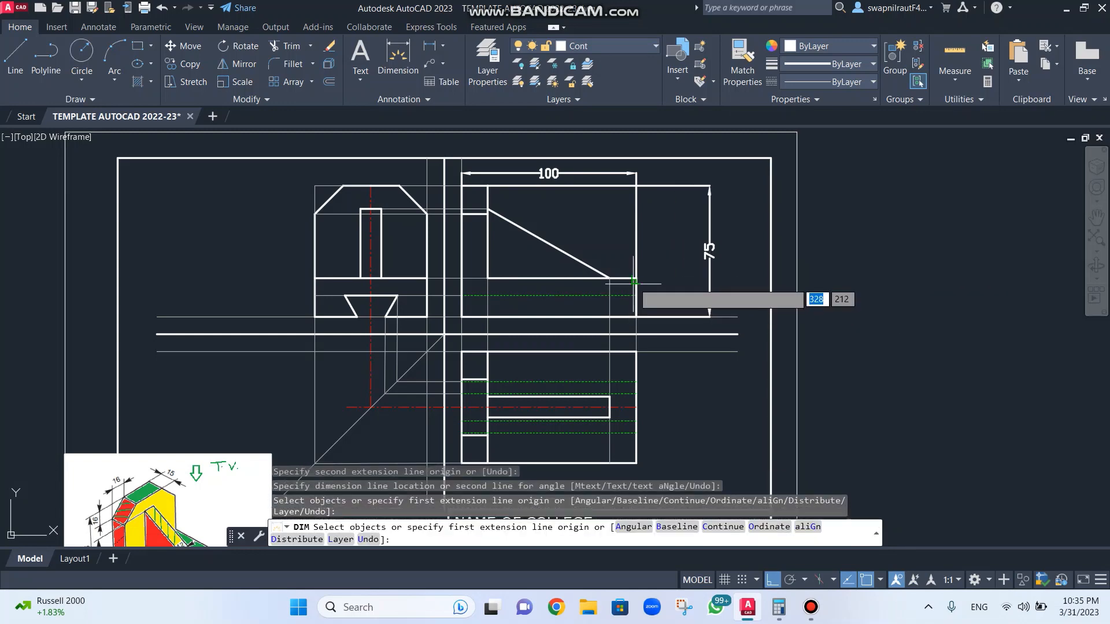
left_click(635, 279)
left_click(636, 316)
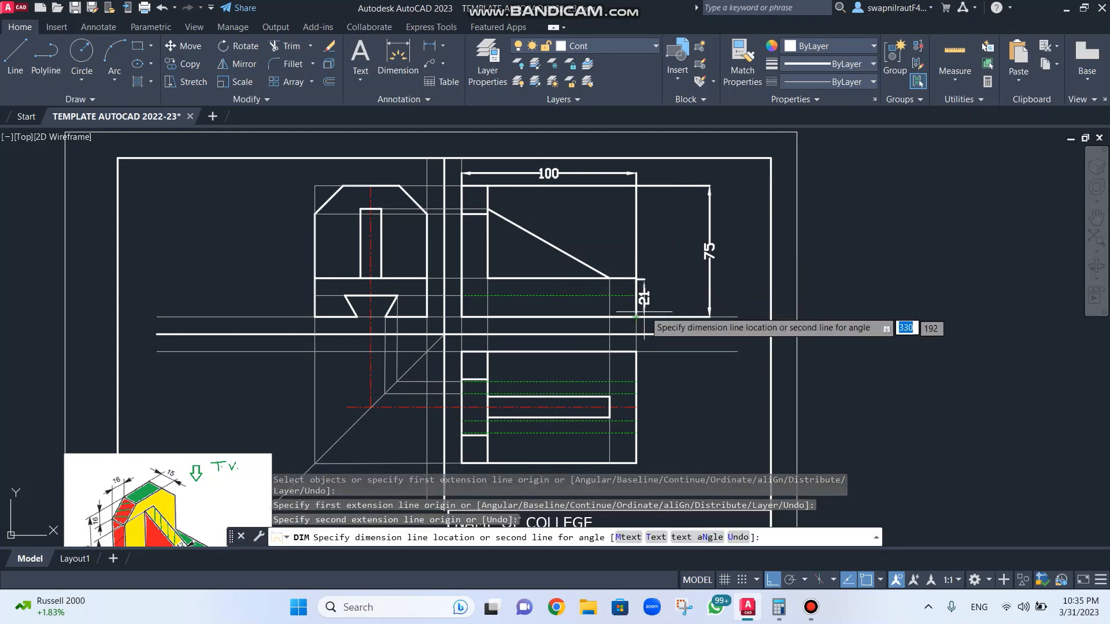
left_click(669, 304)
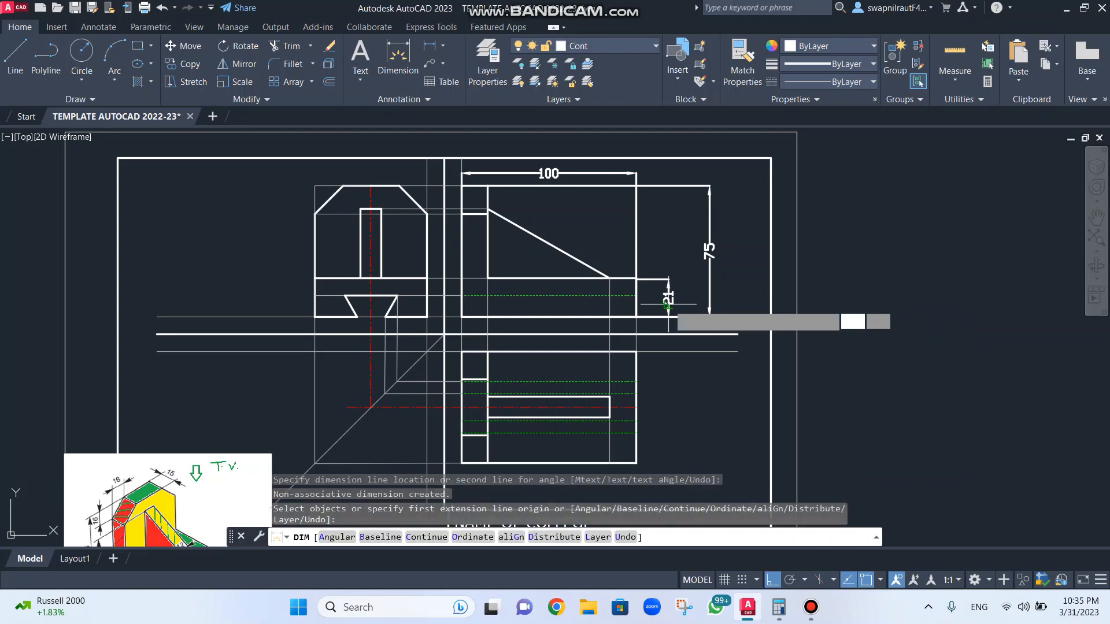
left_click(636, 296)
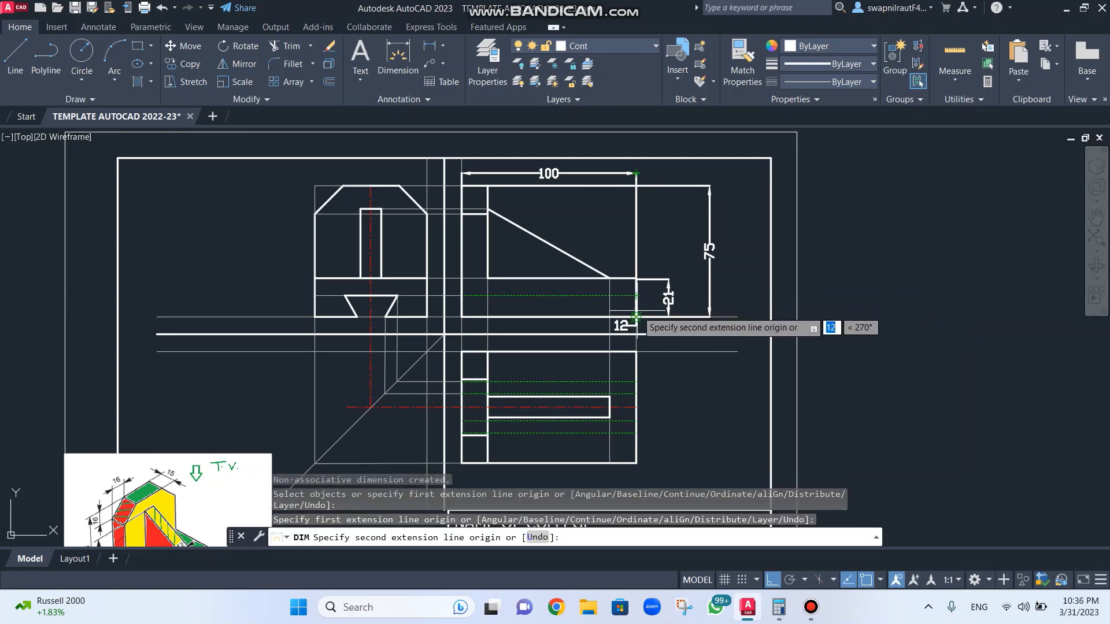
left_click(636, 317)
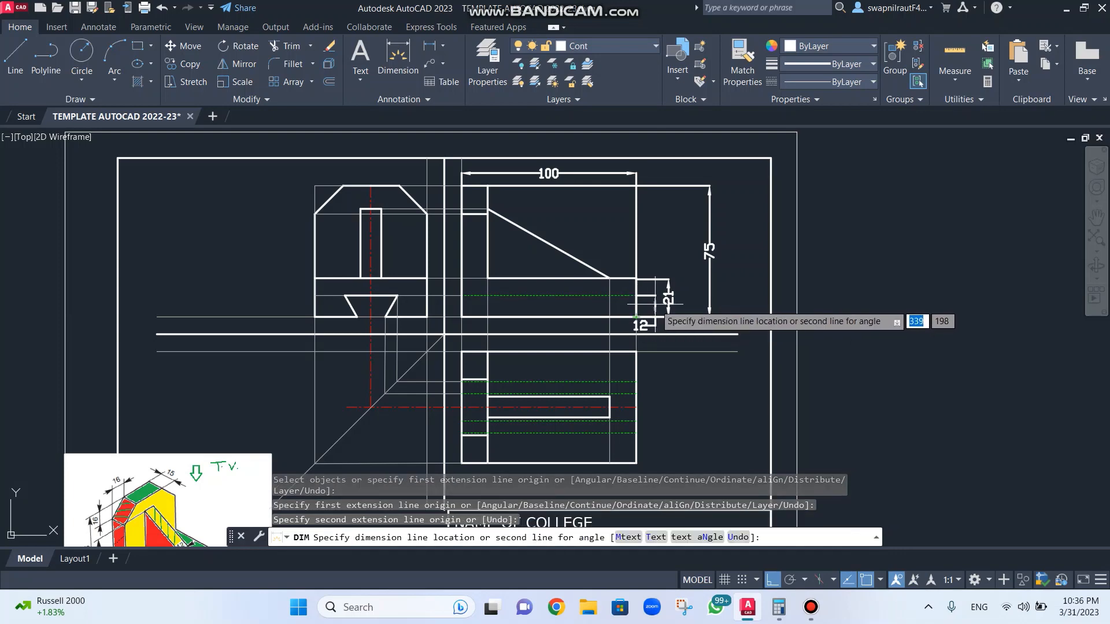
left_click(637, 318)
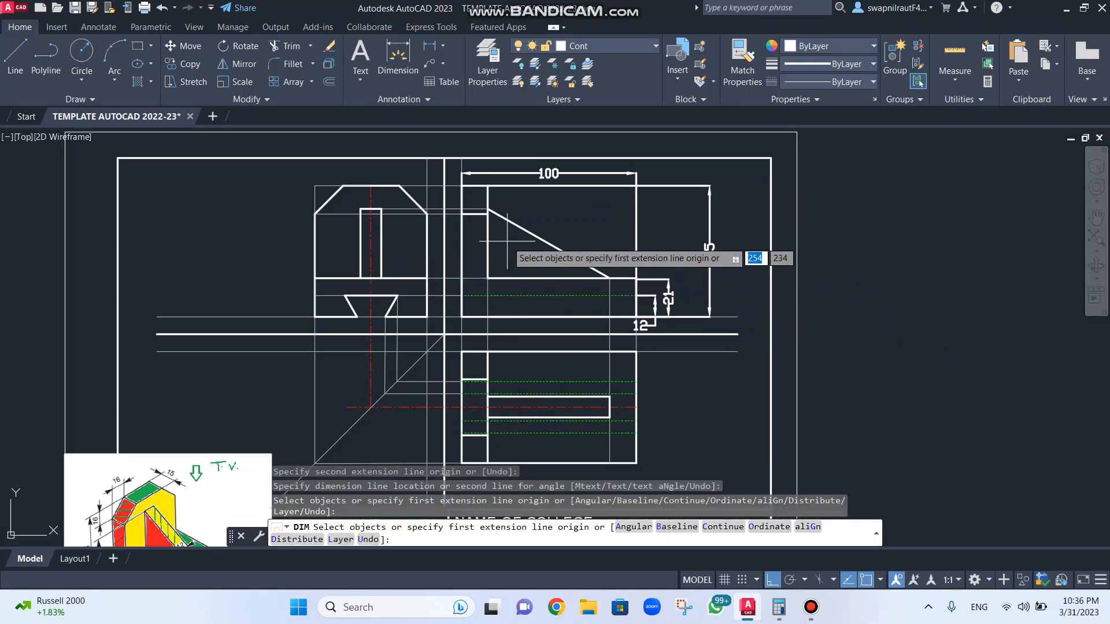
Step: Dimension the corner chamfer's height and the rib's height beside the side view, placing the rib's dimension line farther out than the chamfer's
scroll(512, 240, "up", 2)
scroll(507, 240, "down", 2)
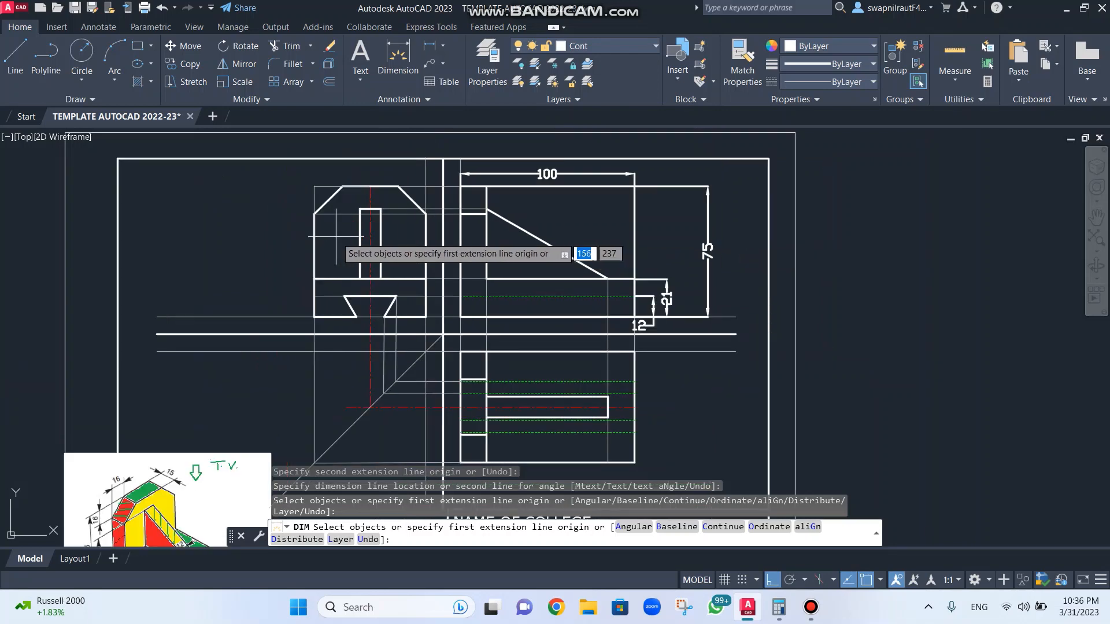
left_click(342, 186)
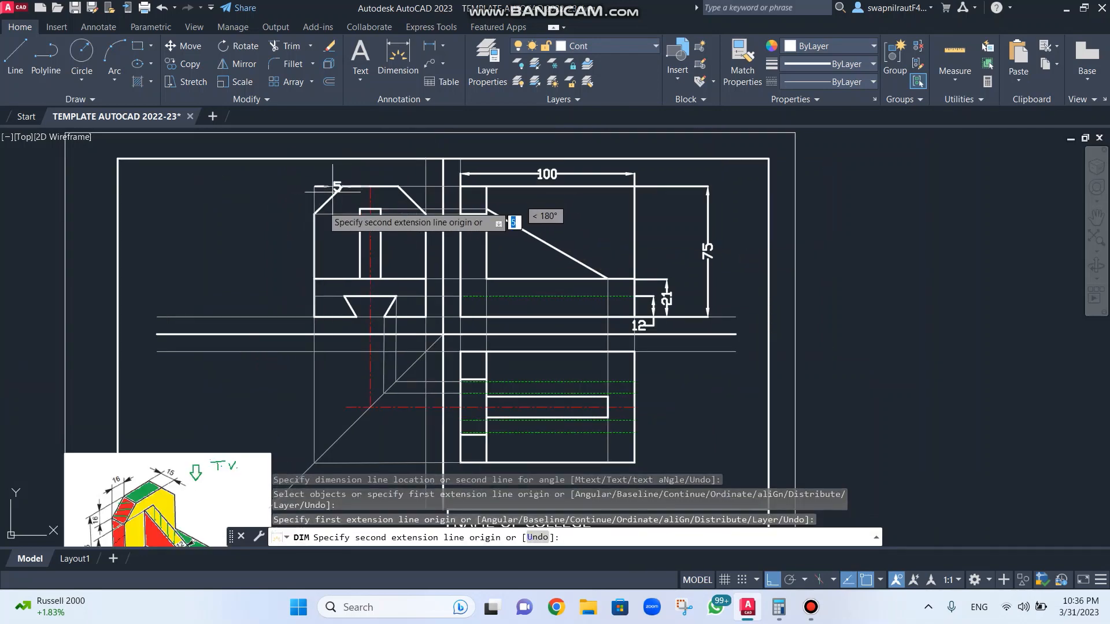
left_click(313, 215)
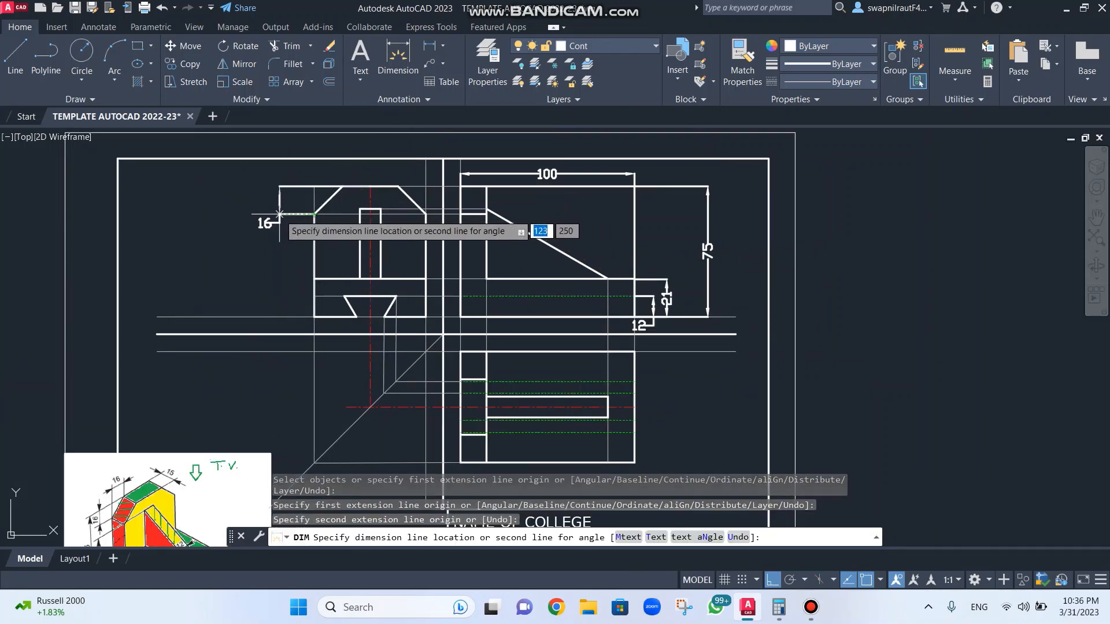
left_click(278, 223)
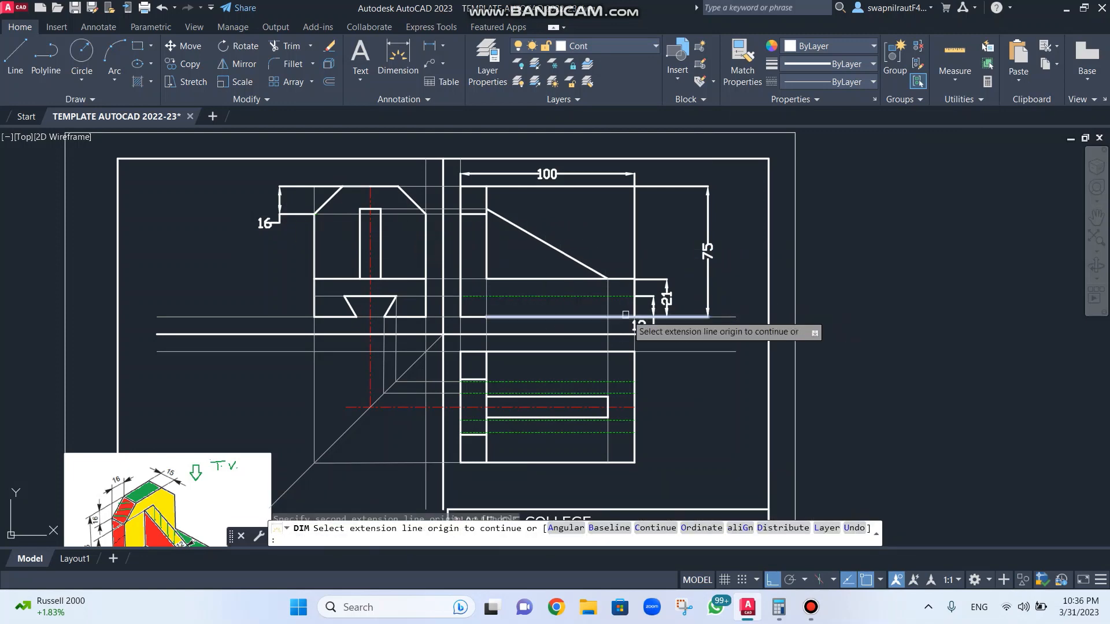
left_click(369, 210)
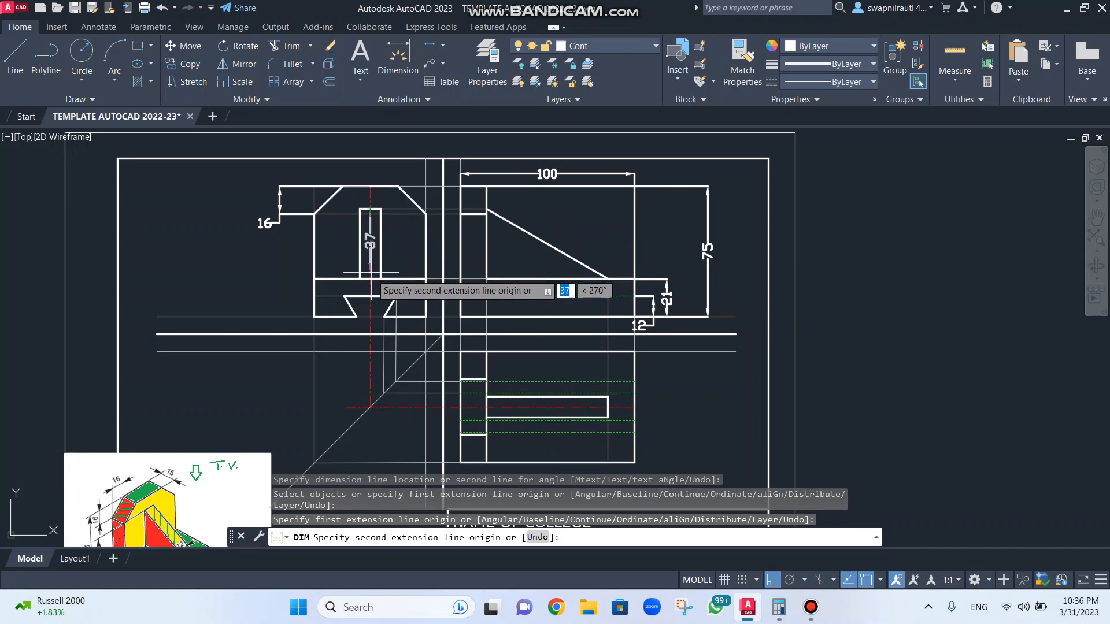
left_click(360, 278)
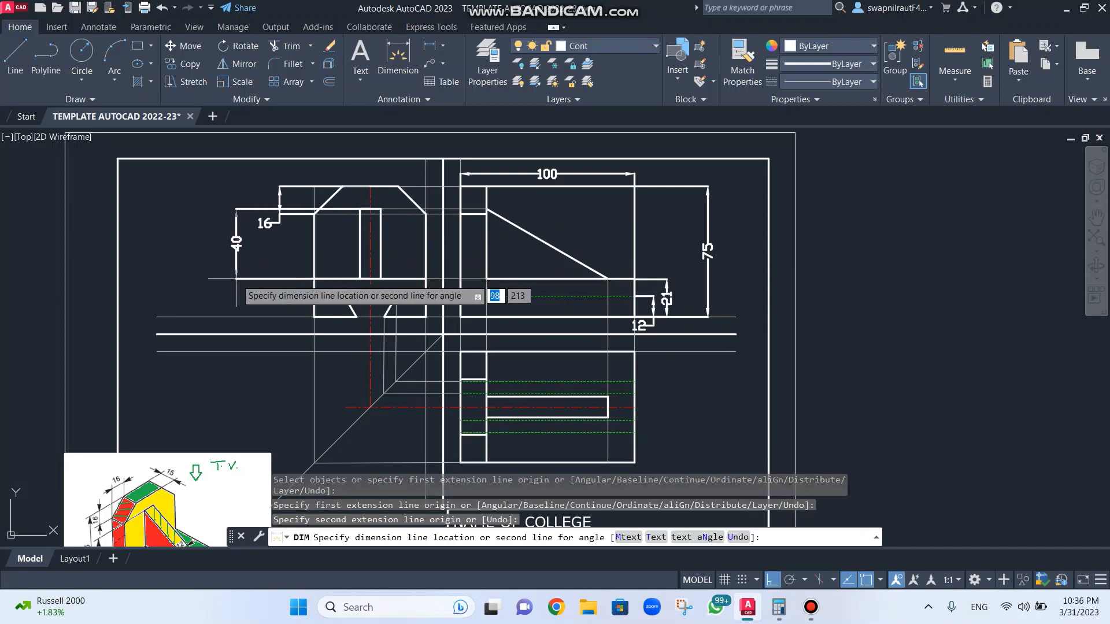
left_click(236, 278)
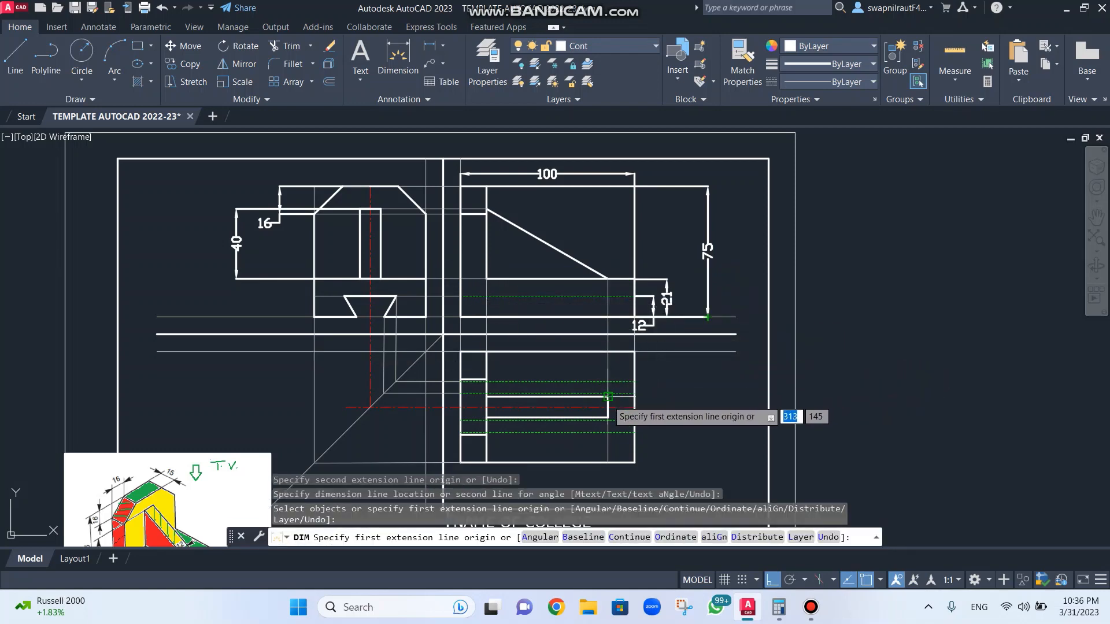
Step: Dimension the rib's thickness at the right of the top view and the view's overall width outside it
scroll(607, 396, "up", 5)
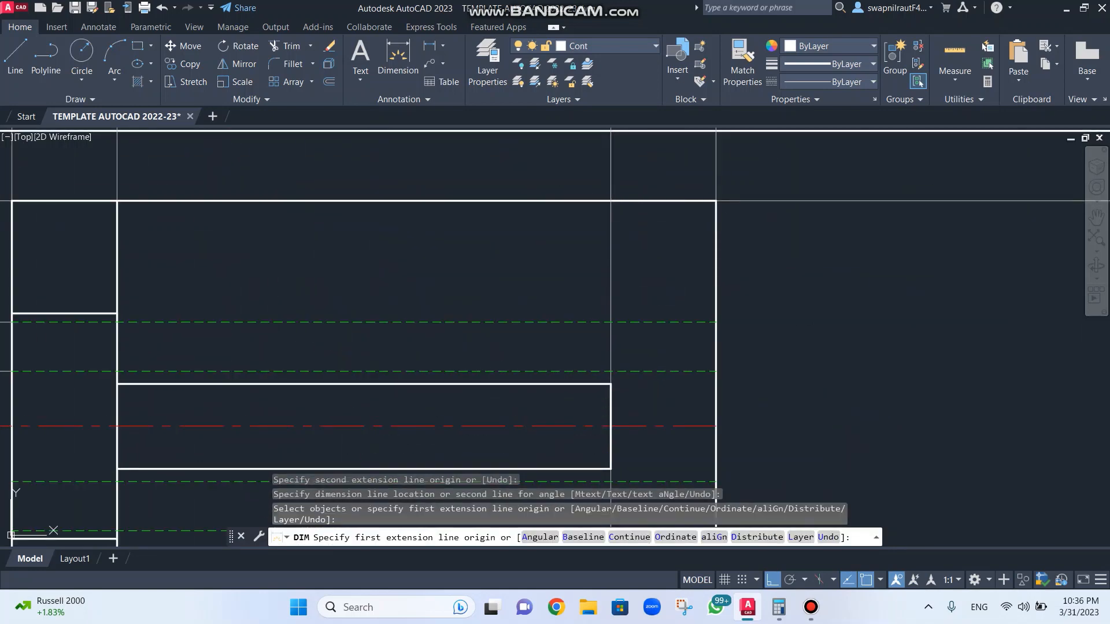
left_click(611, 383)
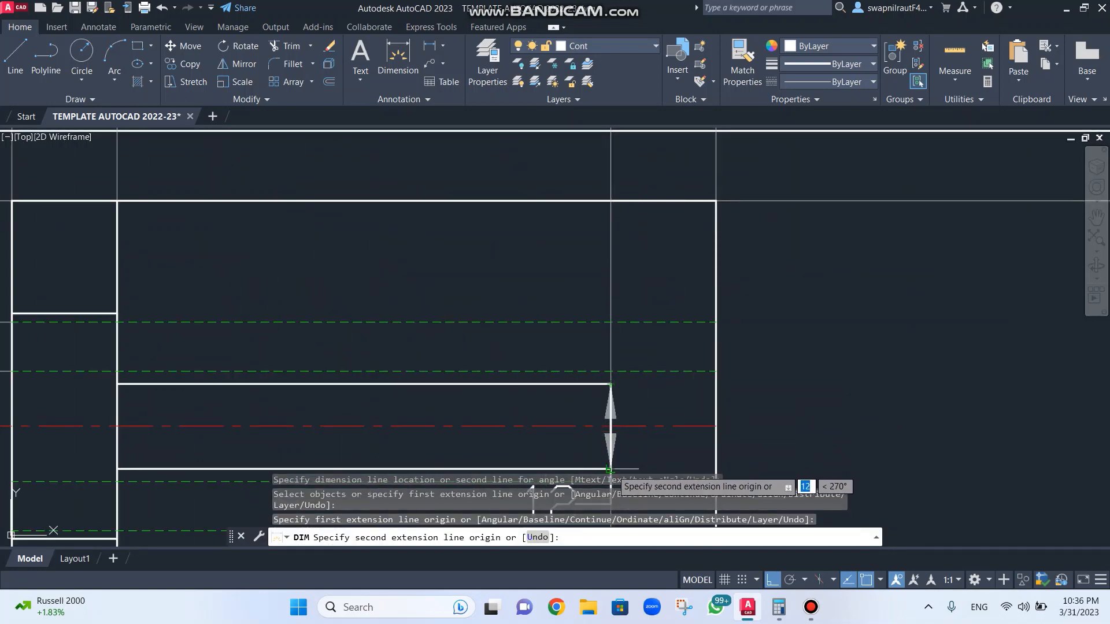
left_click(610, 469)
left_click(907, 393)
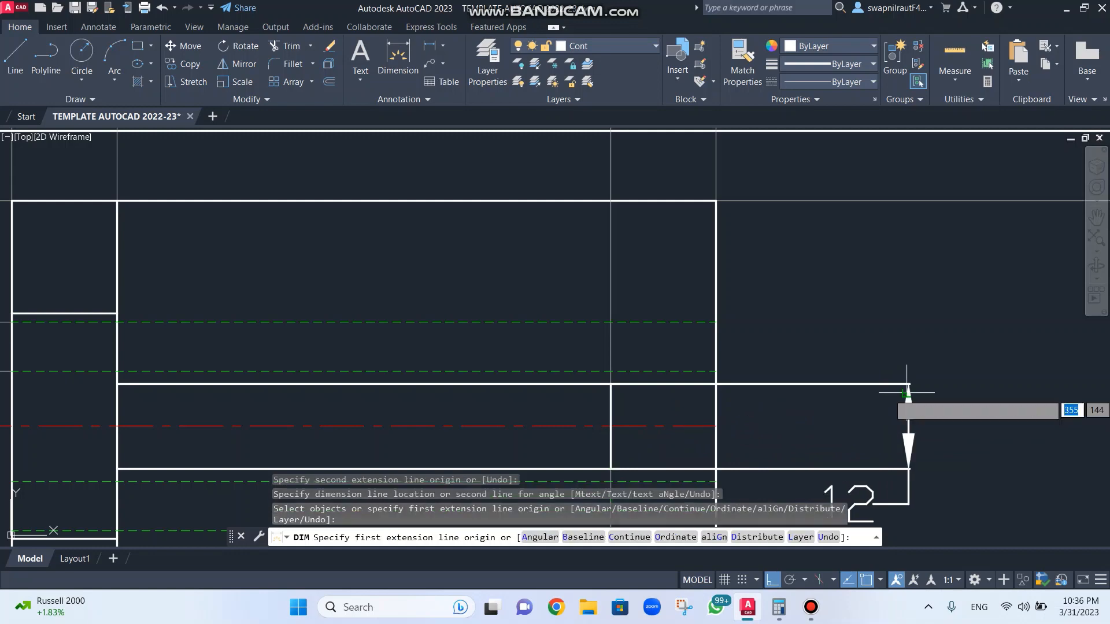
scroll(908, 393, "down", 5)
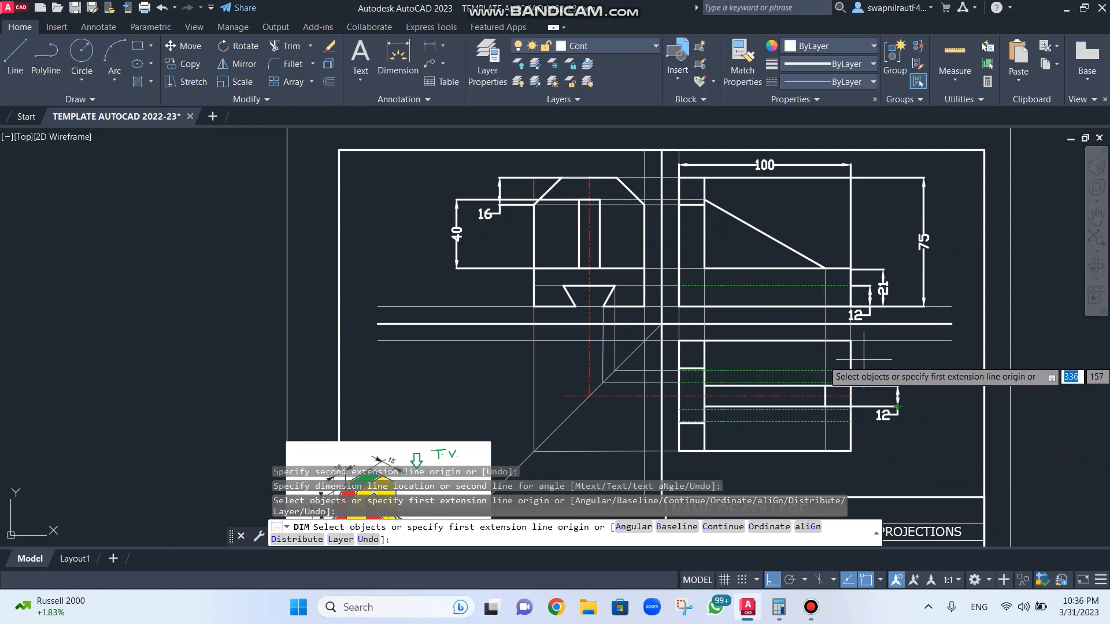
left_click(851, 341)
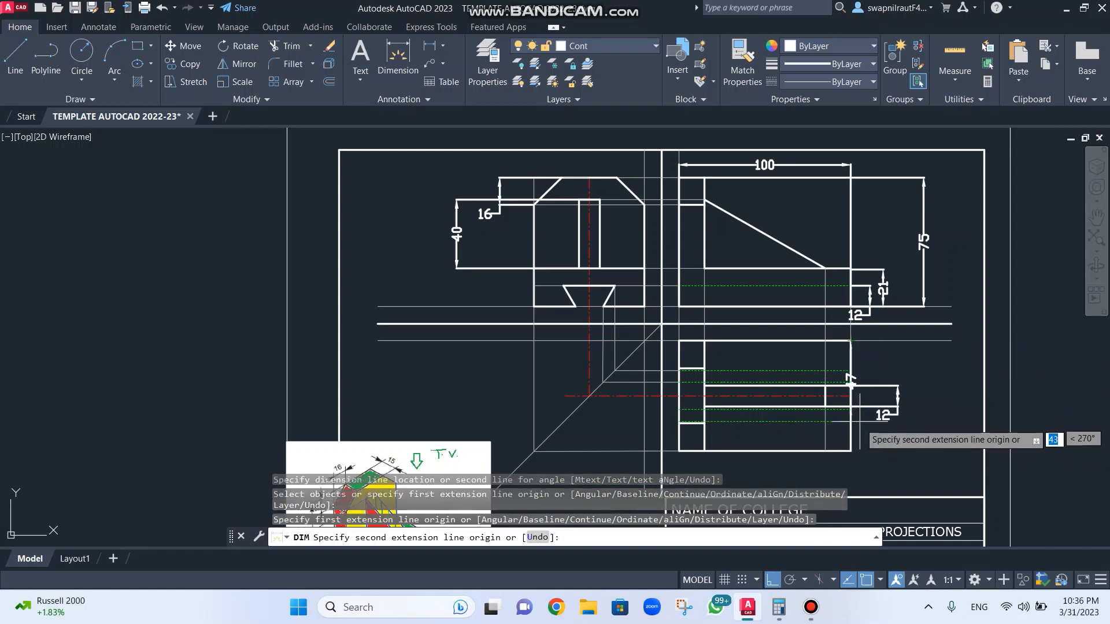
left_click(851, 446)
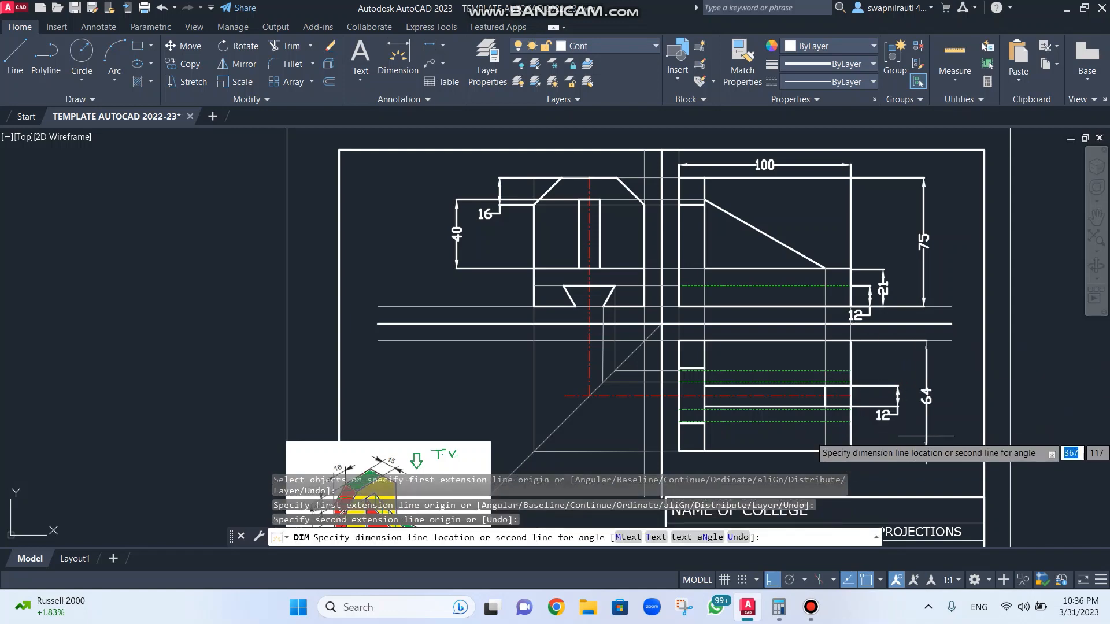
left_click(929, 436)
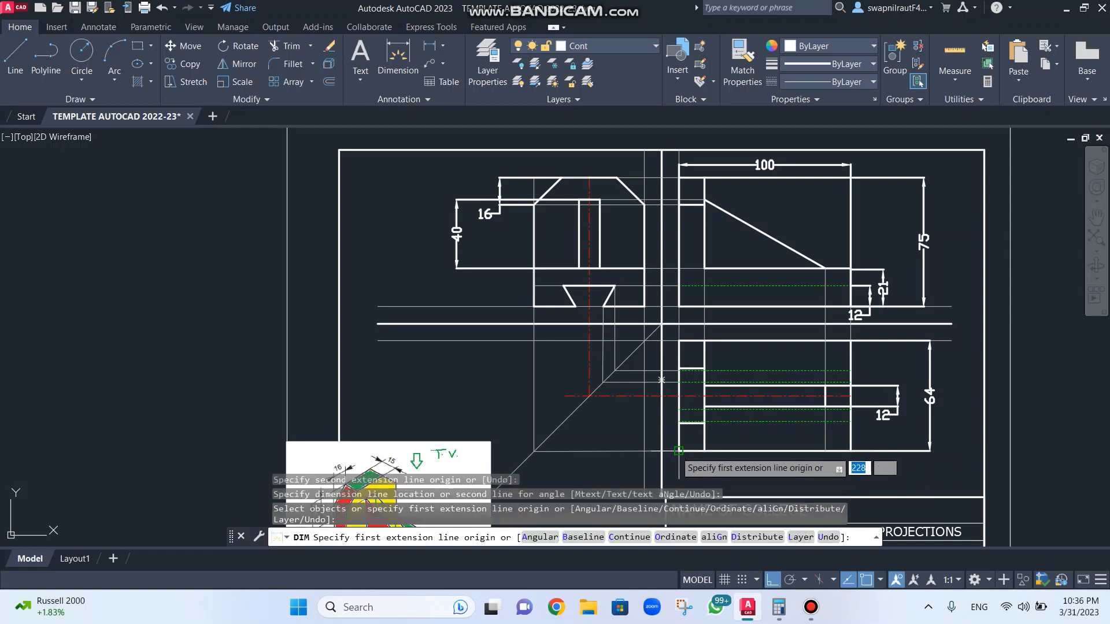
Step: Dimension the vertical plate's thickness just below the top view
left_click(678, 451)
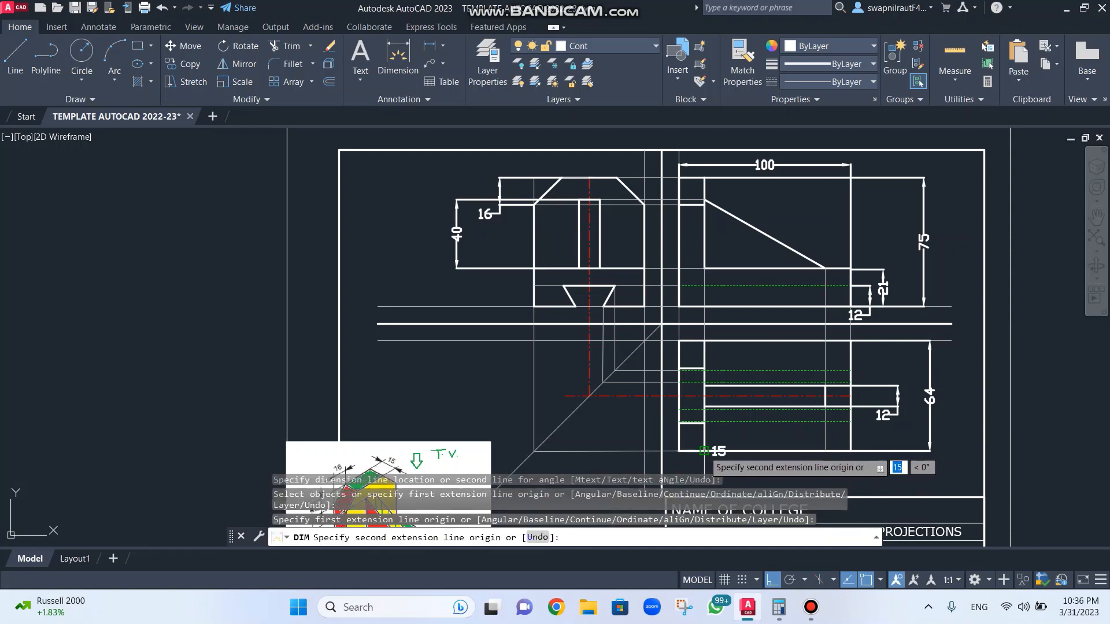
left_click(704, 450)
left_click(692, 468)
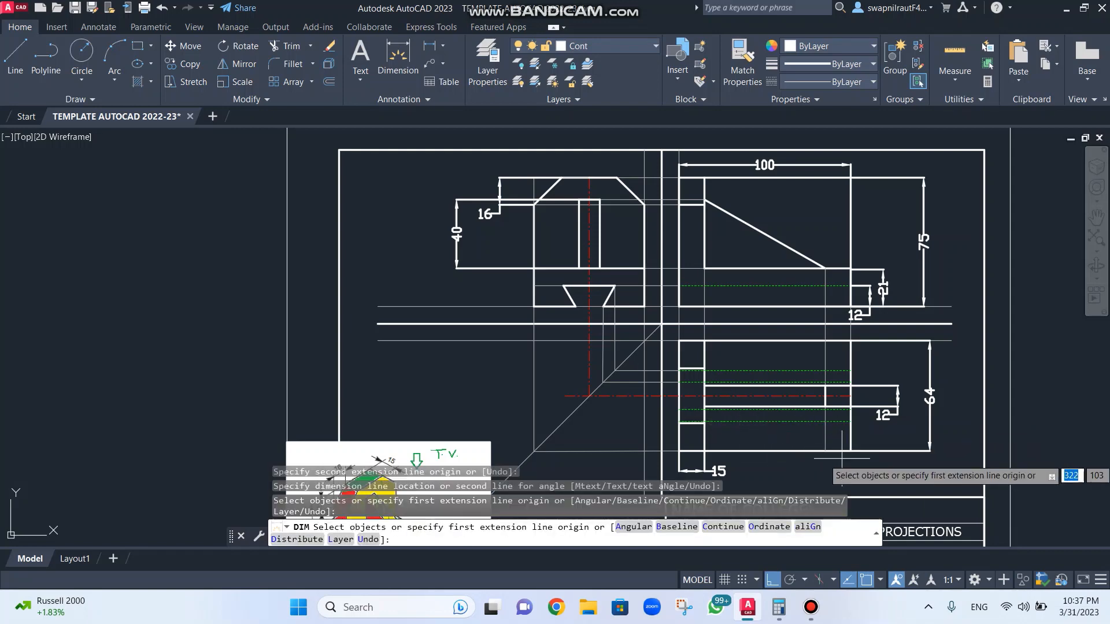
mouse_move(815, 449)
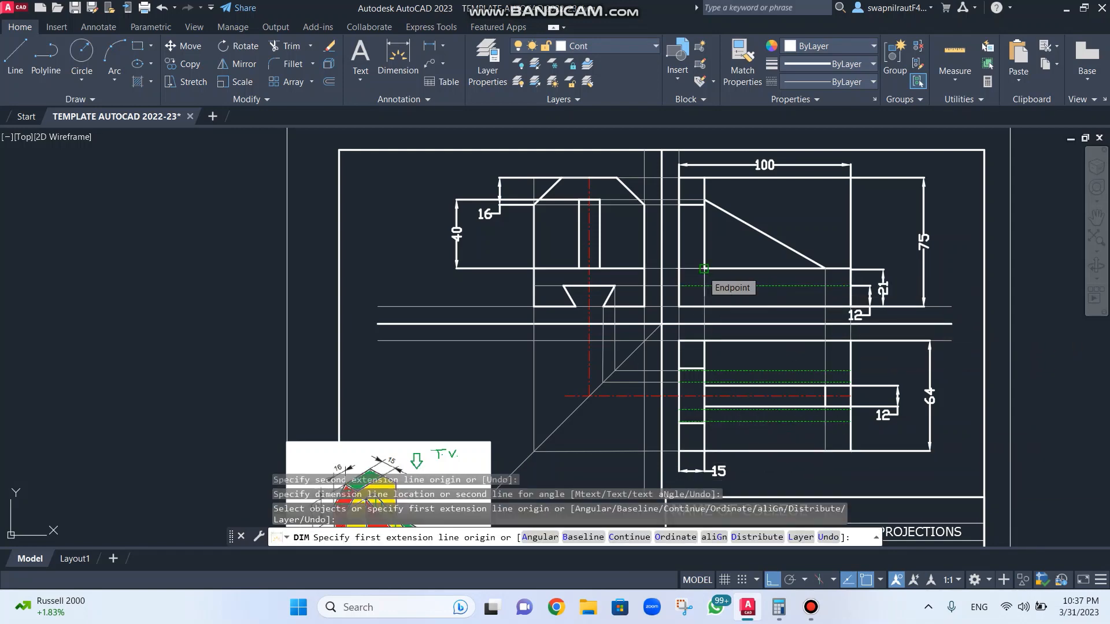
left_click(705, 268)
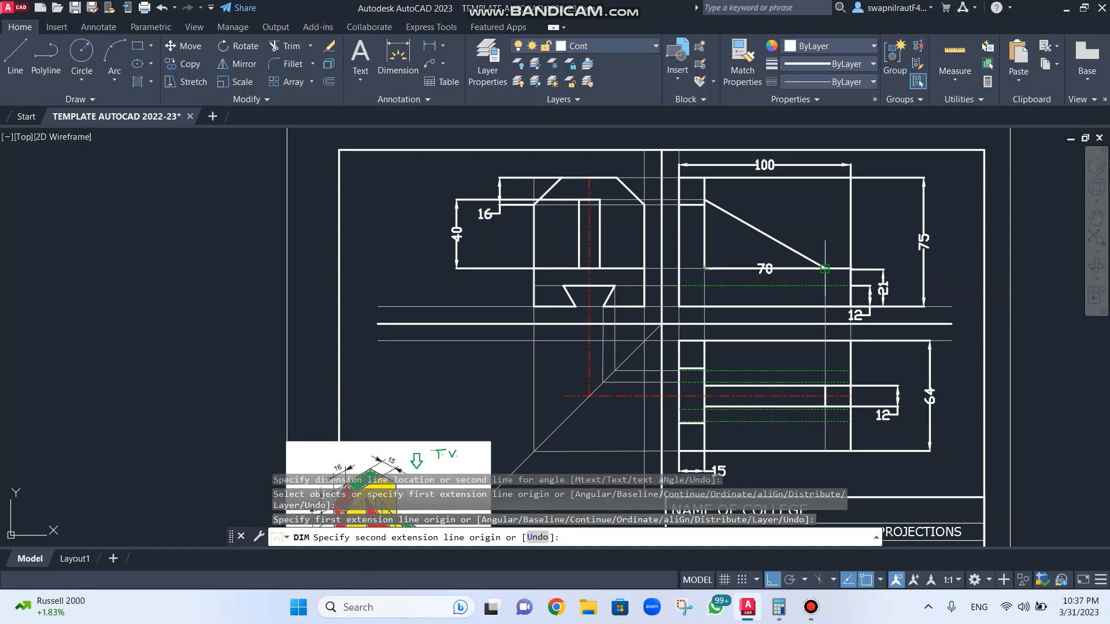
left_click(825, 269)
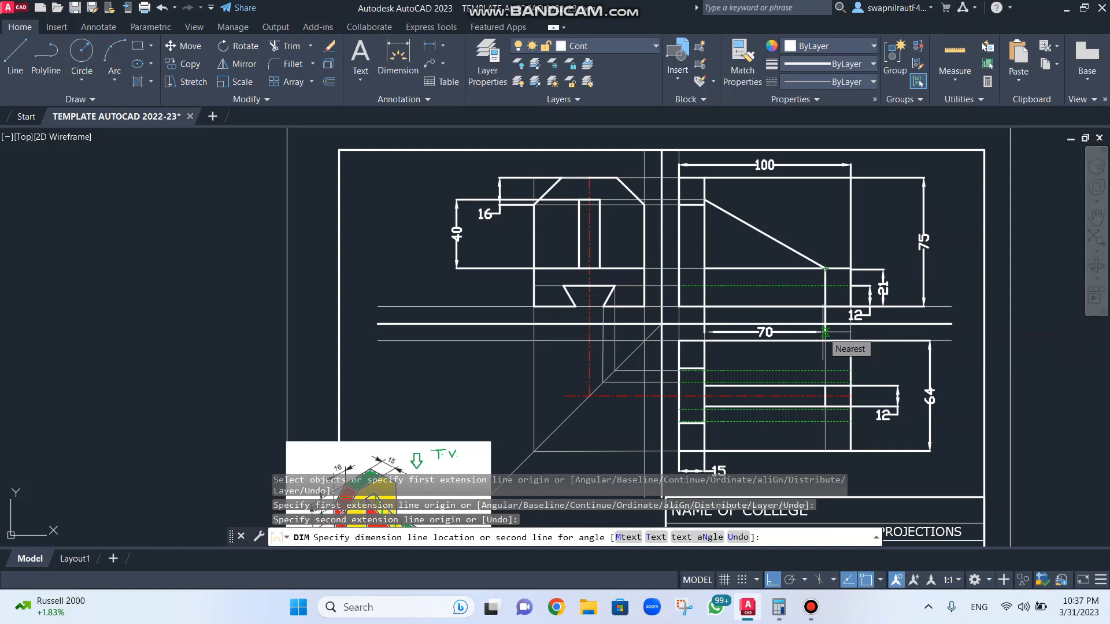
key("Escape")
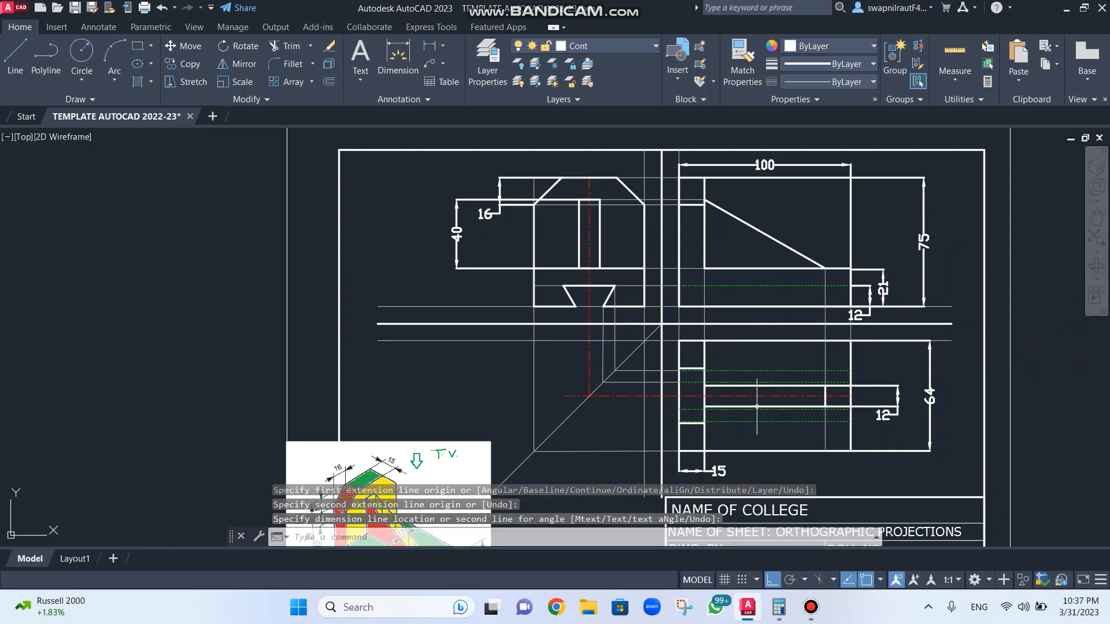
Step: Dimension the rib's length in the top view, placing the dimension line below the view and just above the title block
left_click(407, 55)
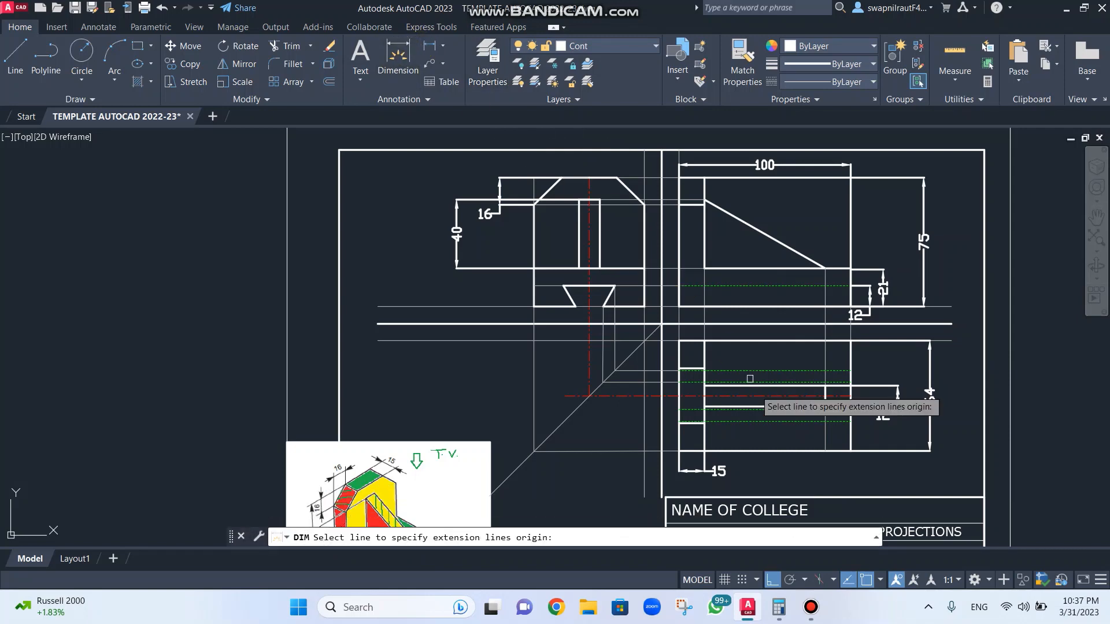
left_click(704, 396)
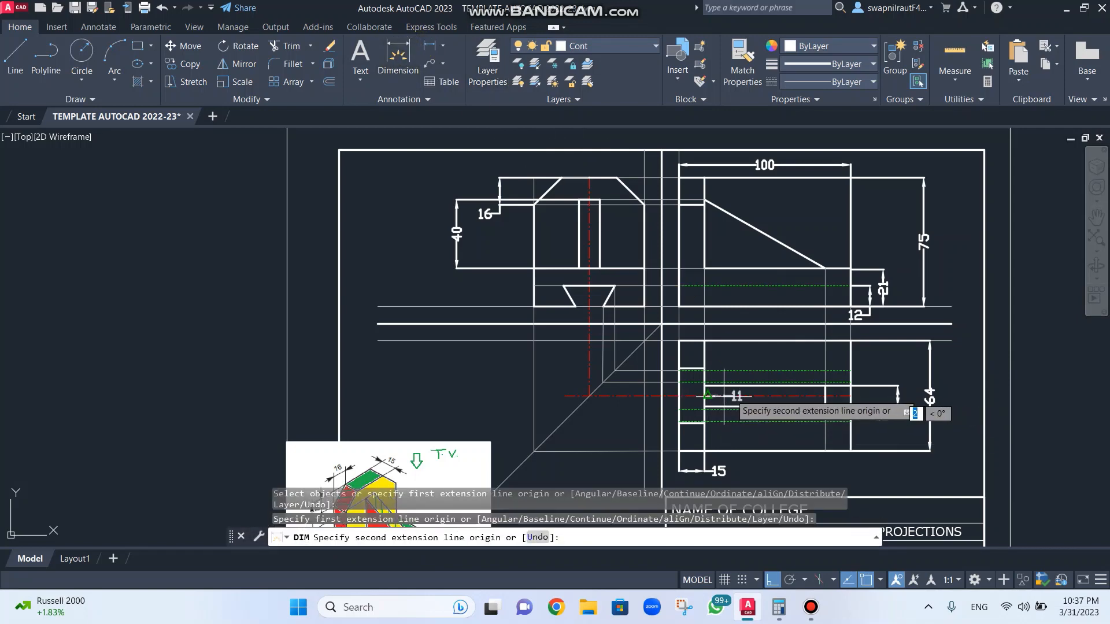
left_click(823, 397)
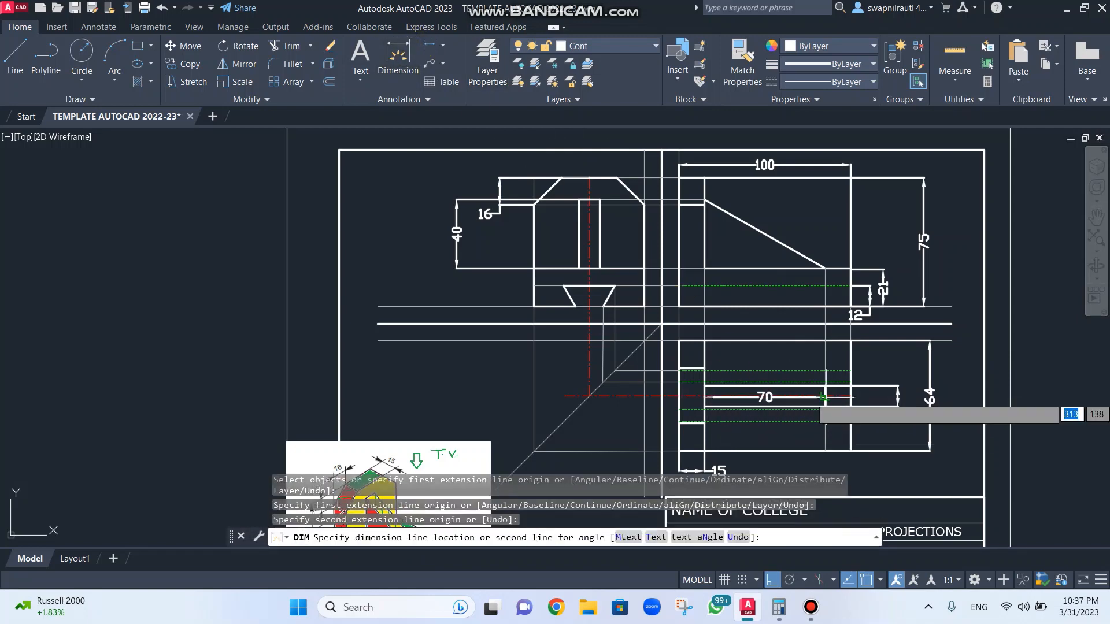
left_click(826, 492)
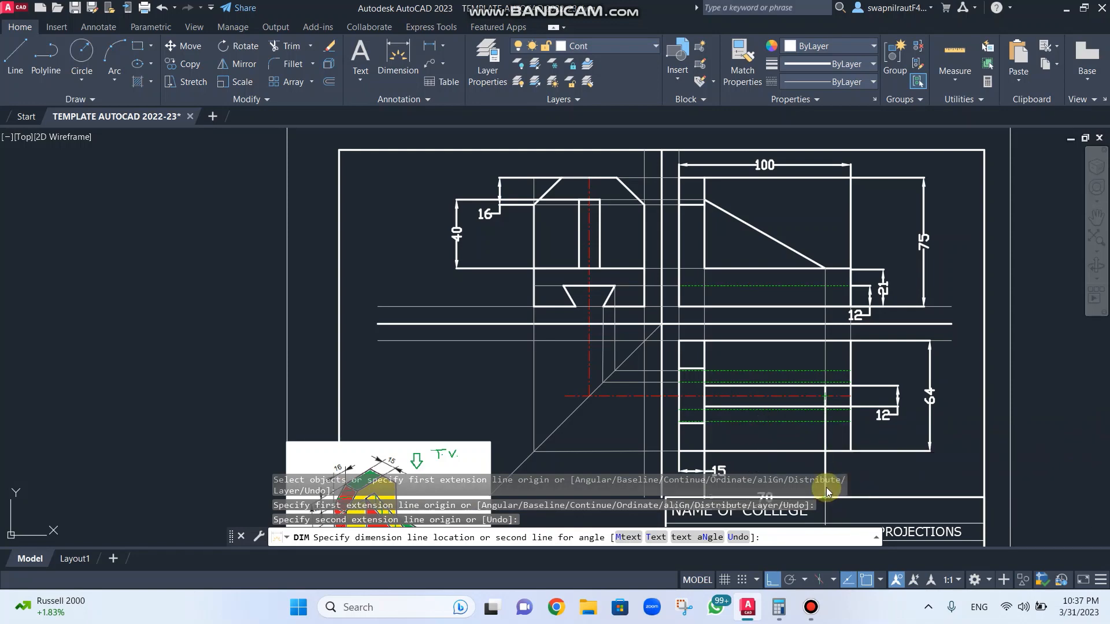
scroll(814, 472, "down", 2)
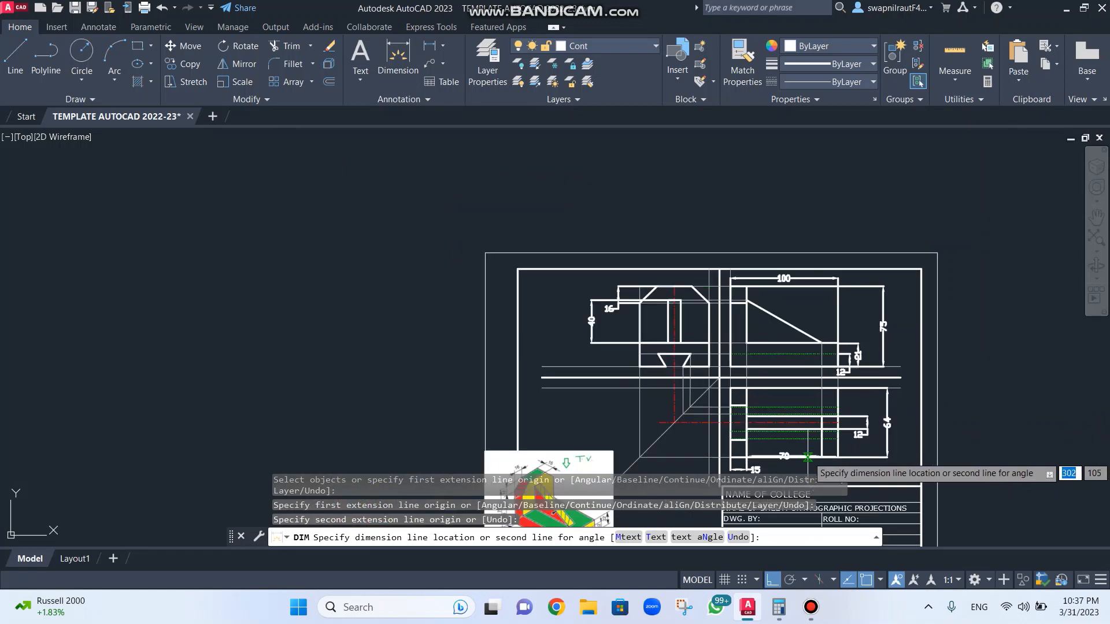
scroll(808, 458, "up", 2)
middle_click_drag(807, 457, 726, 245)
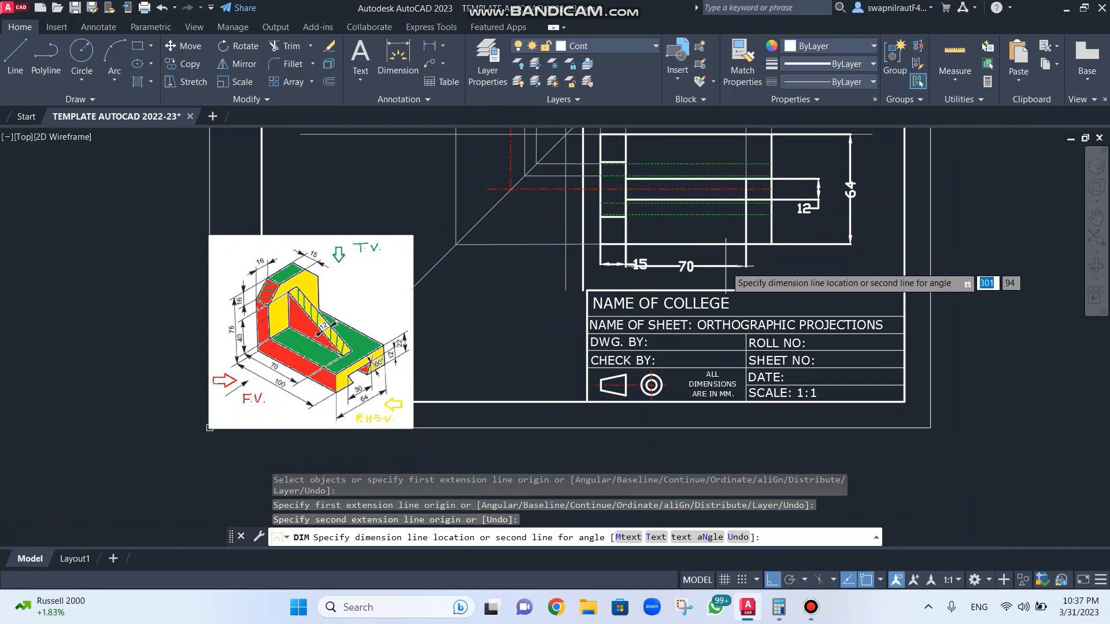
left_click(727, 279)
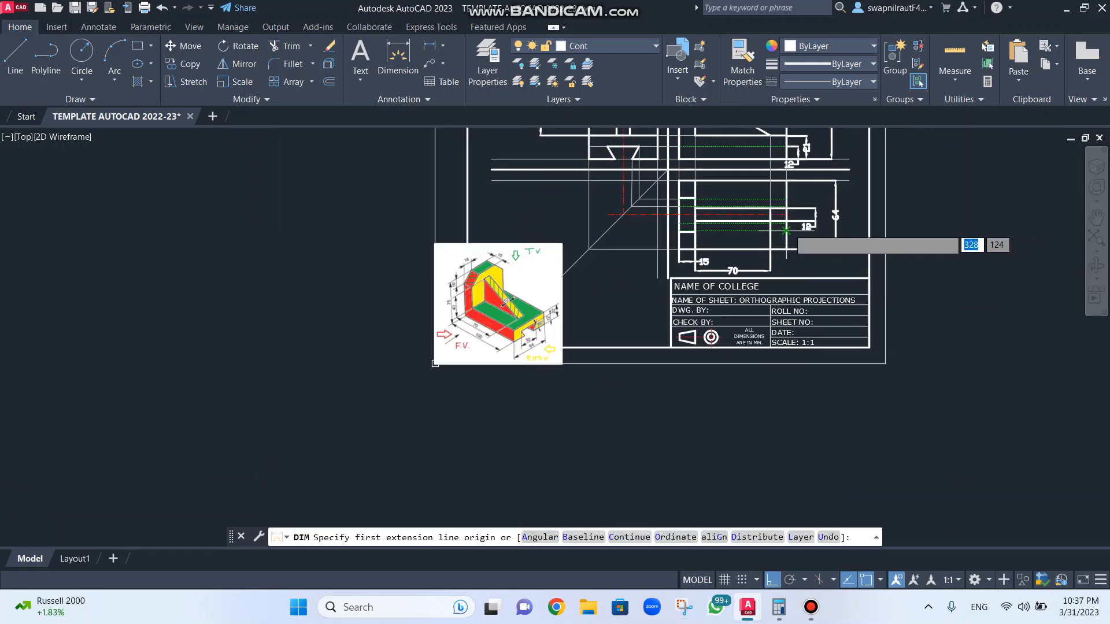
Step: Dimension the dovetail slot's wider upper edge in the side view, placing the dimension line far below the view, level with the top view's lower dimensions
scroll(762, 296, "down", 2)
middle_click_drag(762, 296, 740, 268)
scroll(706, 247, "up", 3)
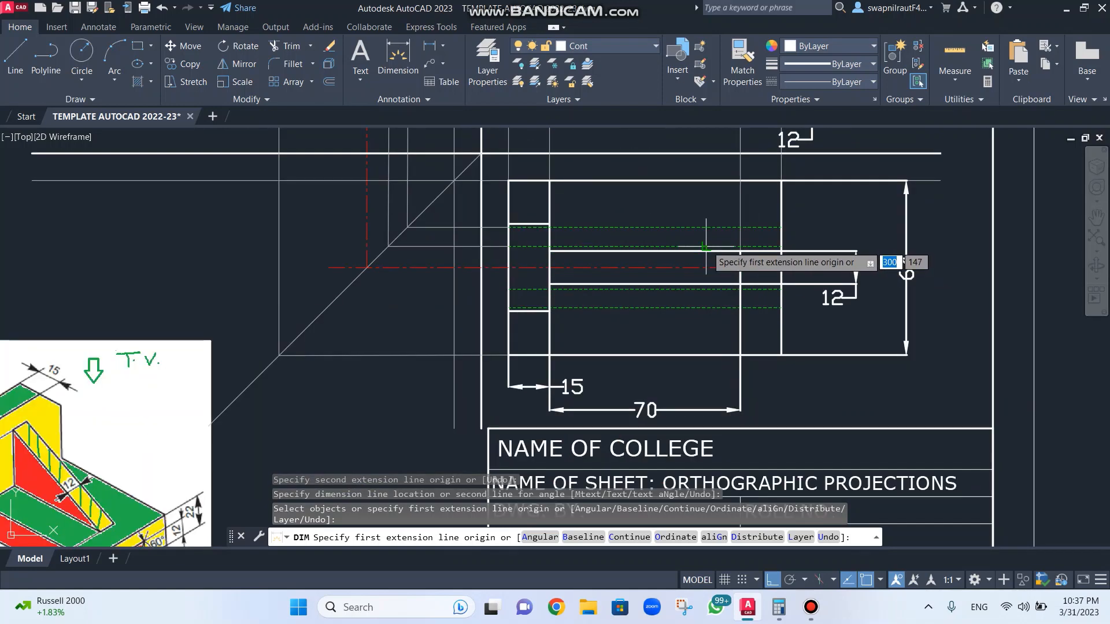
scroll(706, 247, "down", 3)
scroll(705, 248, "up", 2)
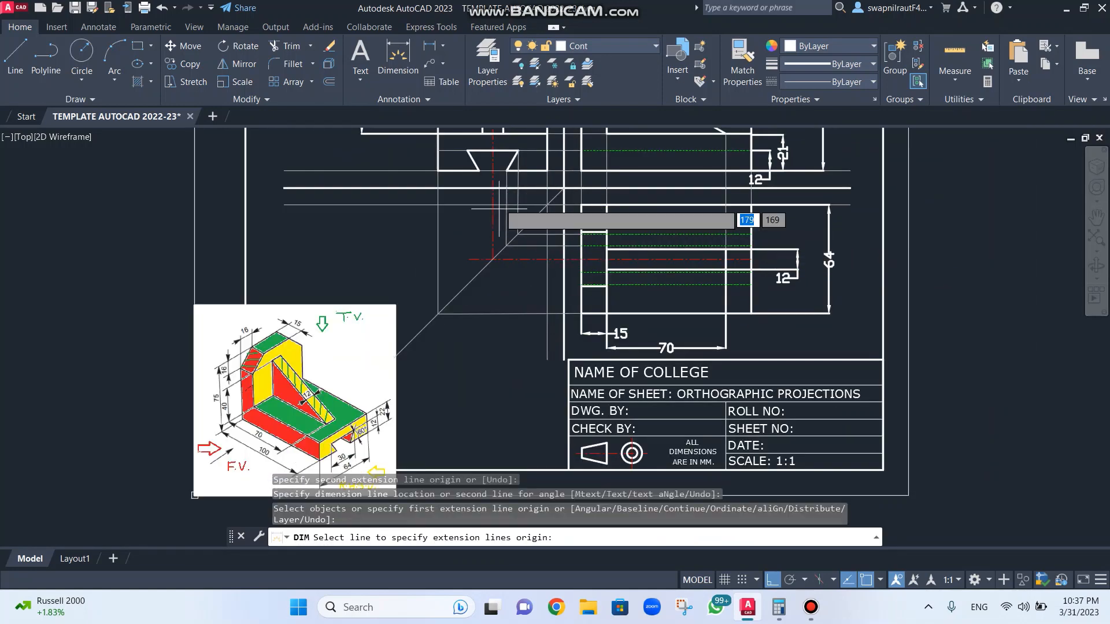
left_click(467, 151)
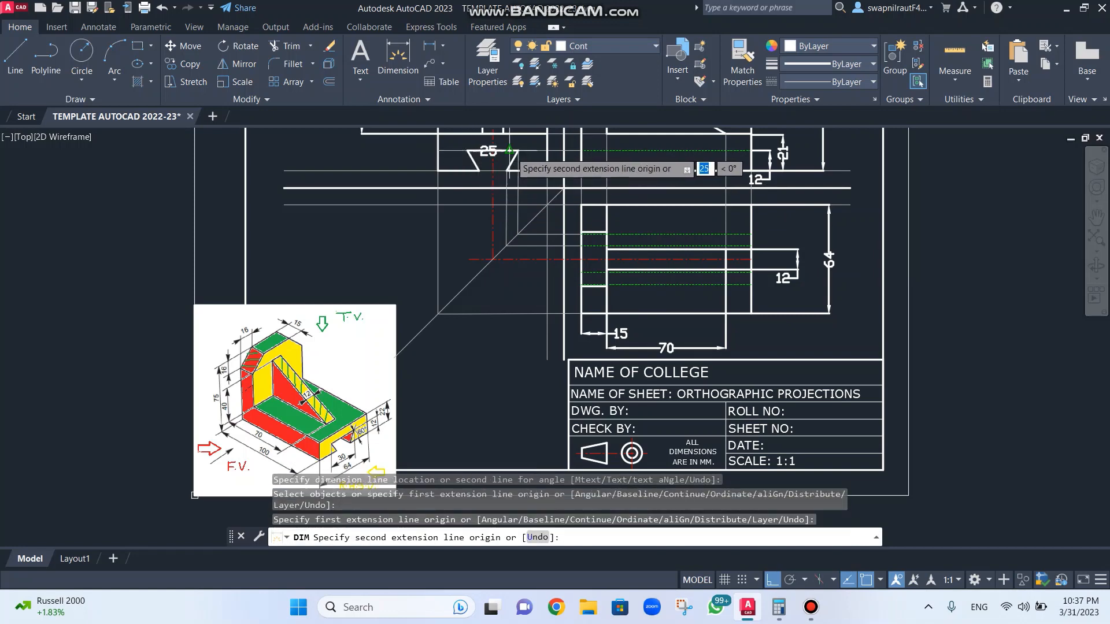
left_click(516, 152)
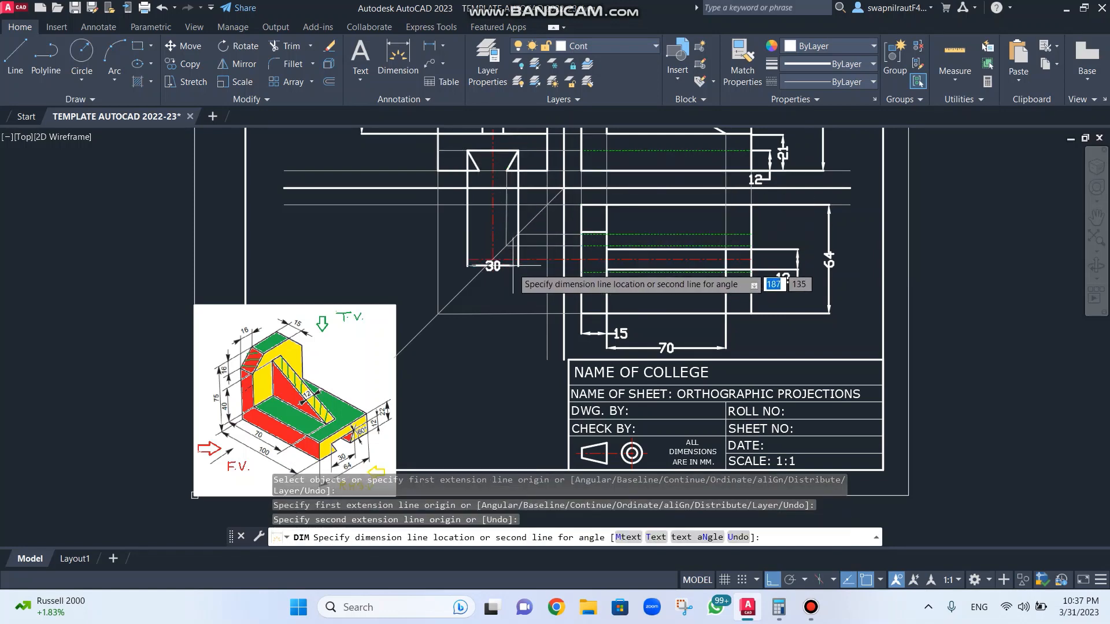
left_click(492, 335)
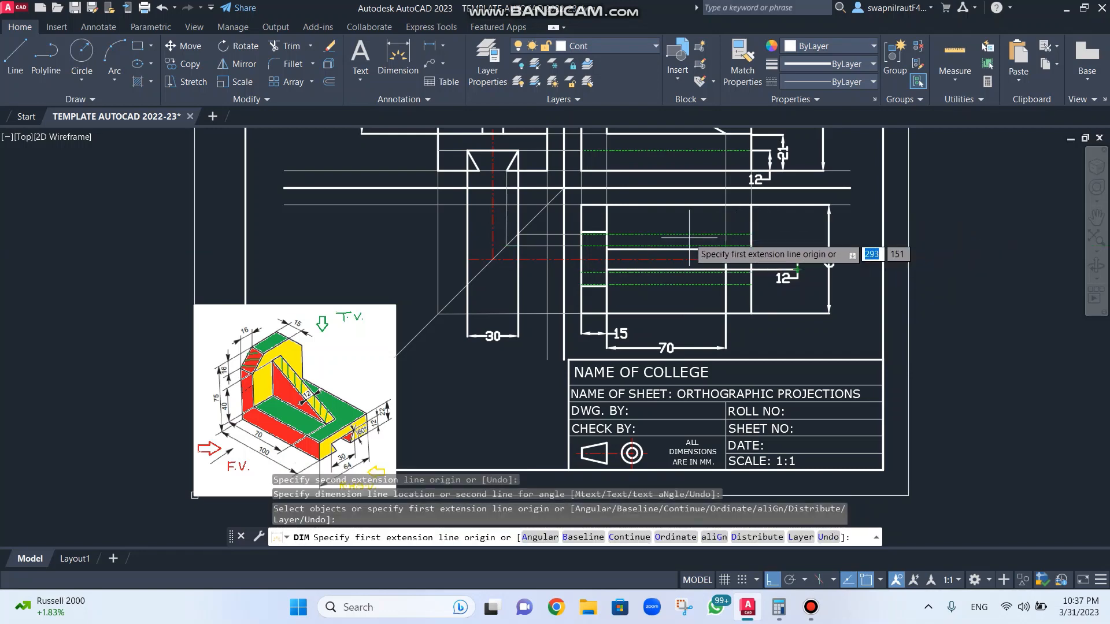
scroll(692, 243, "down", 1)
scroll(679, 229, "up", 1)
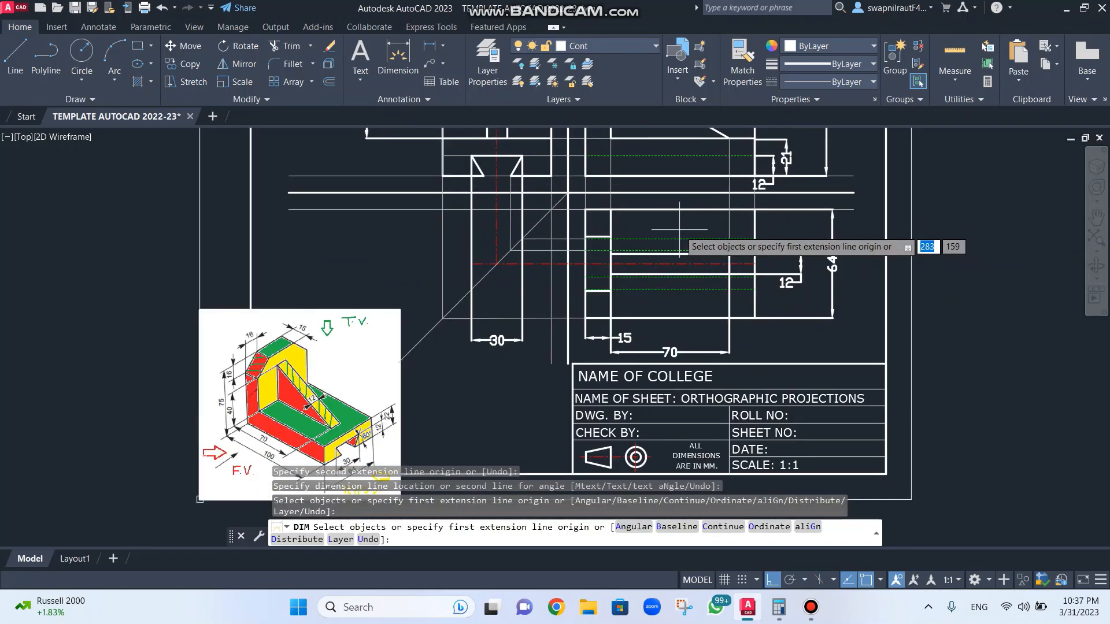
scroll(637, 215, "down", 1)
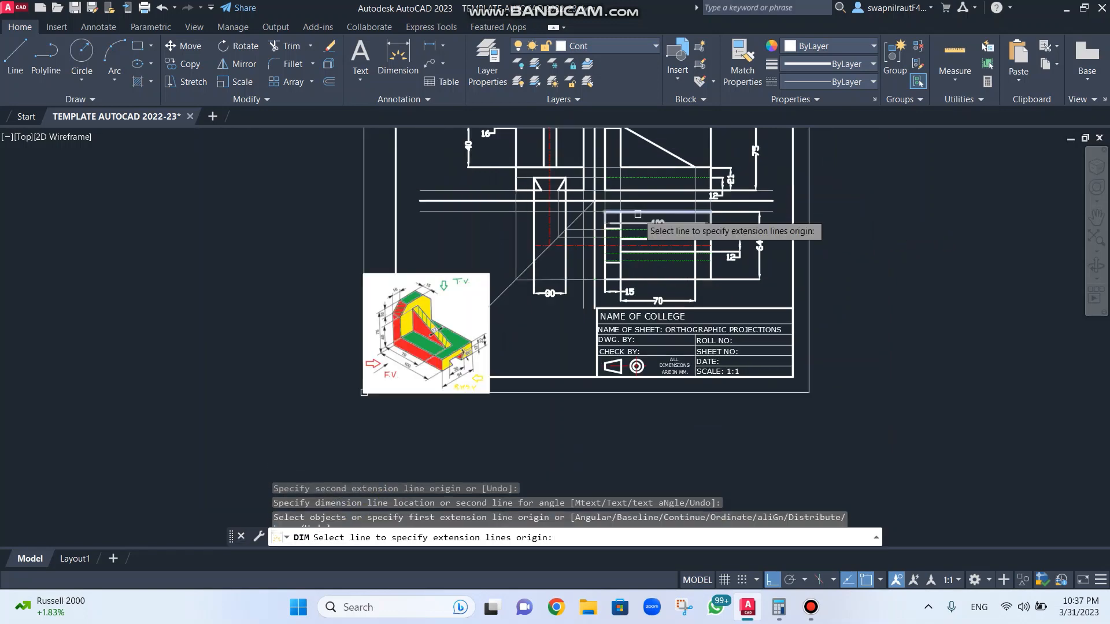
middle_click_drag(596, 200, 578, 284)
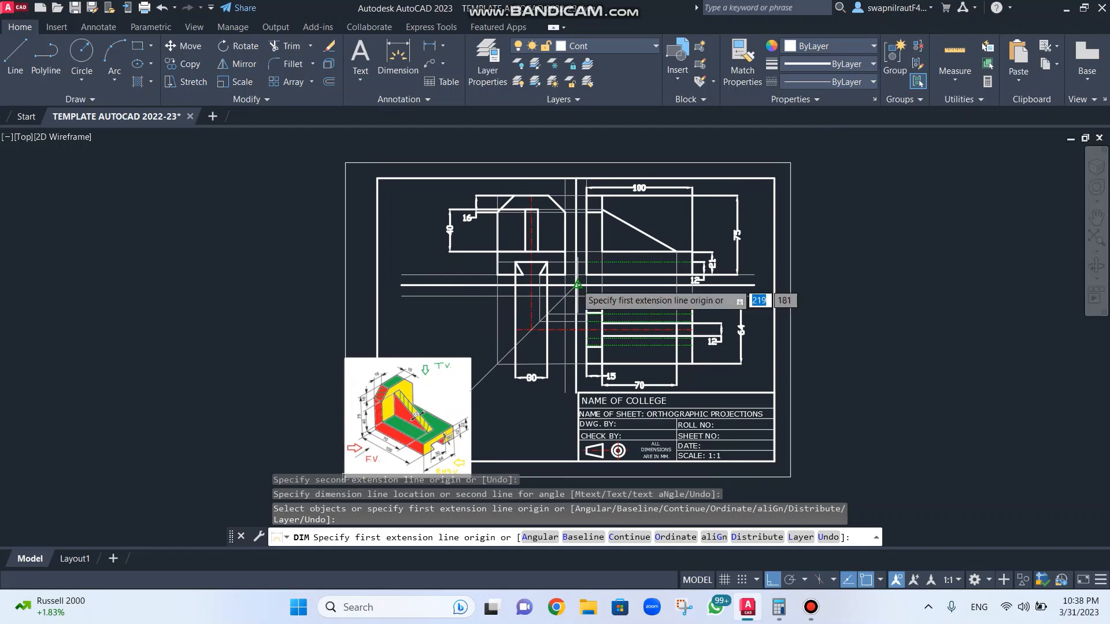
Step: Add an angular dimension between the dovetail slot's right slanted side and the base's lower edge in the side view
scroll(578, 284, "up", 5)
scroll(503, 272, "up", 3)
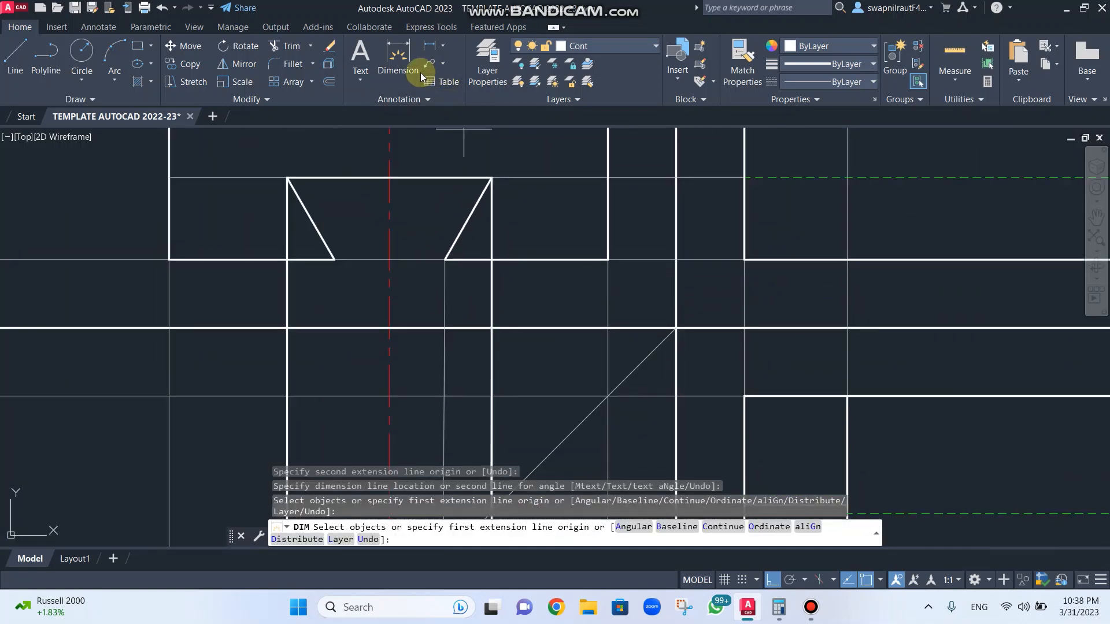
left_click(444, 46)
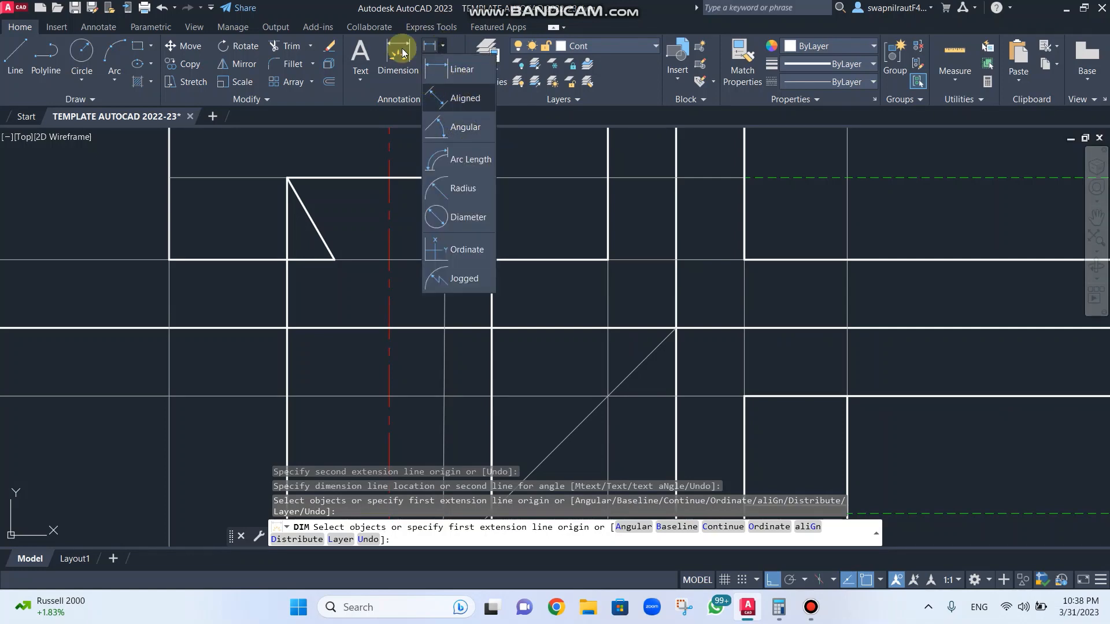
left_click(468, 134)
left_click(469, 217)
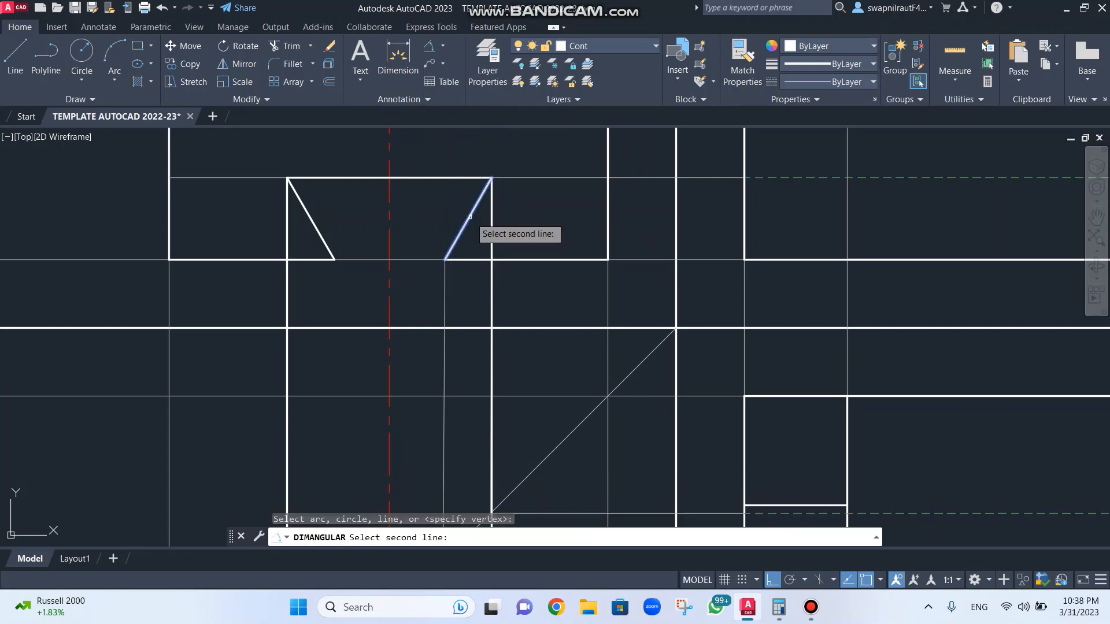
left_click(506, 260)
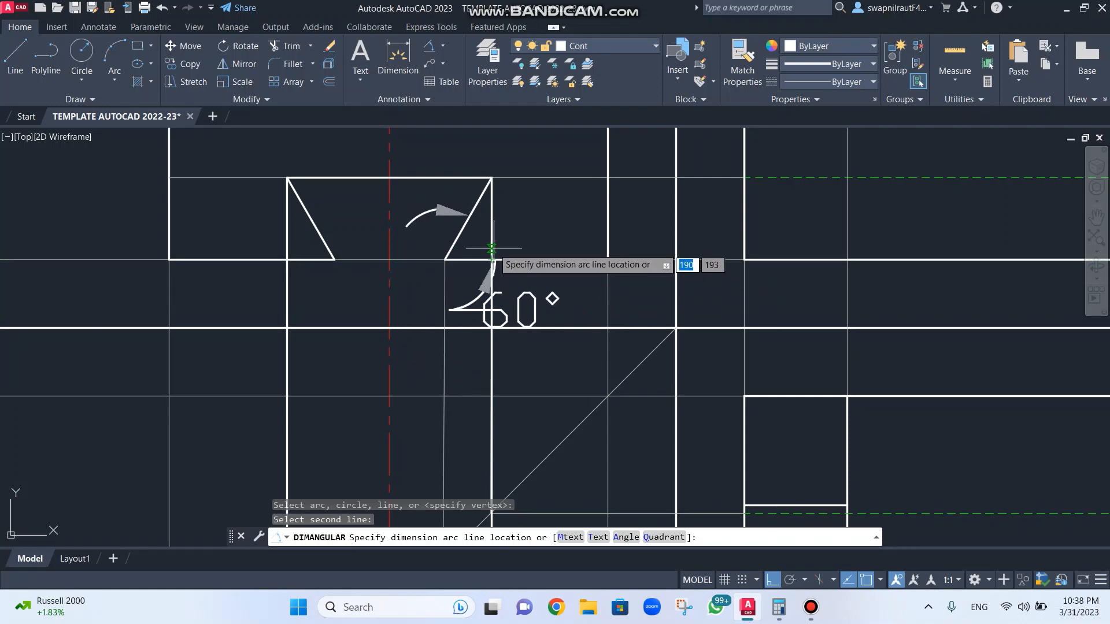
left_click(481, 243)
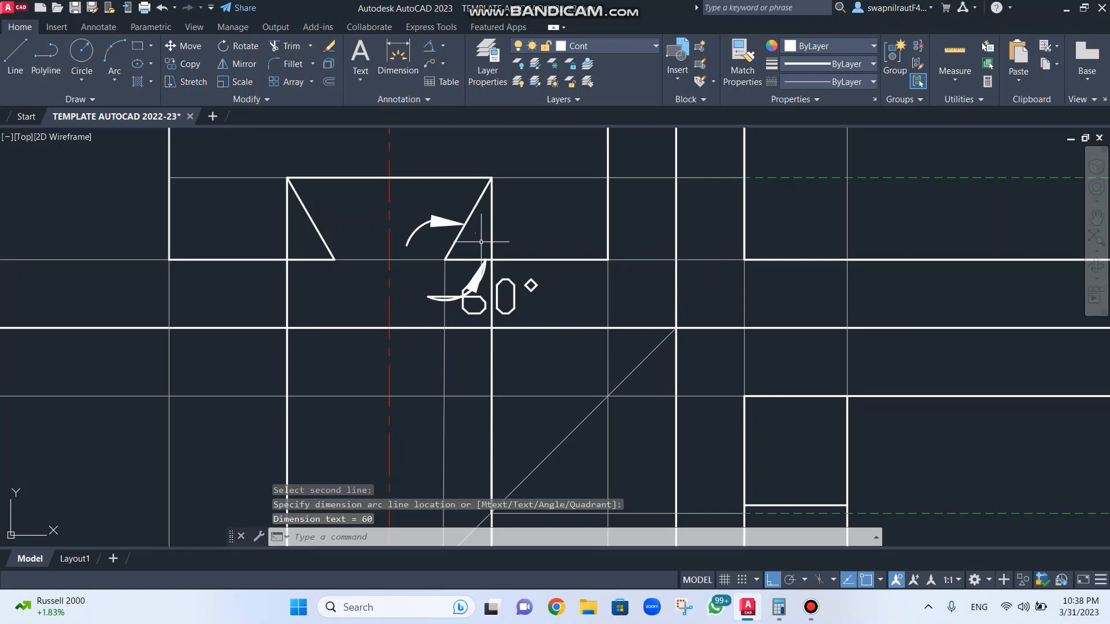
key("Escape")
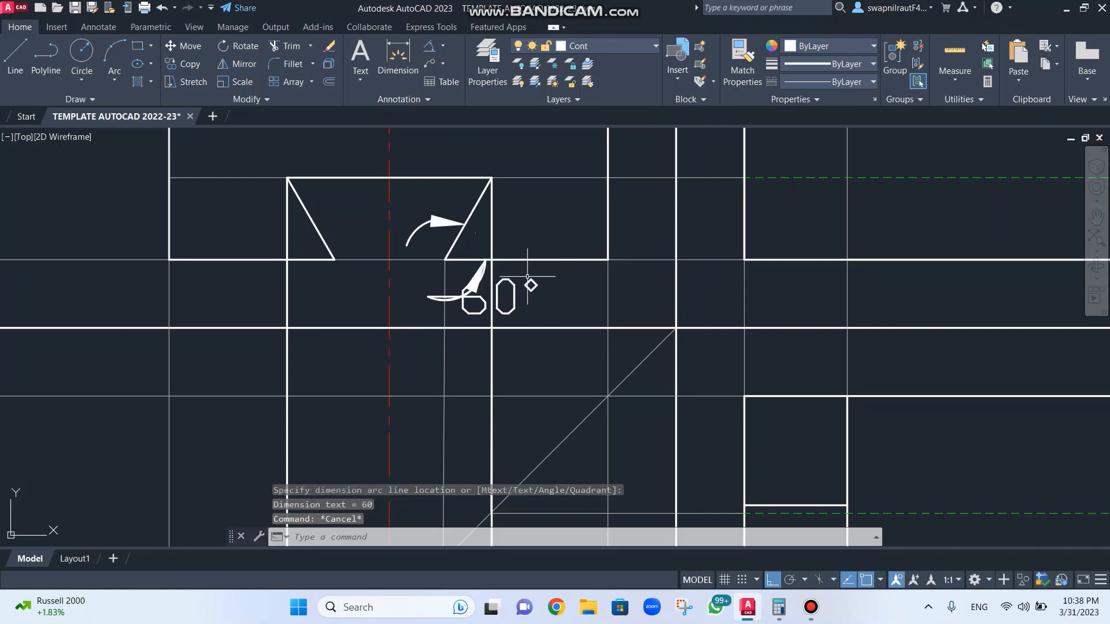
Step: Move the slot's angular dimension outward to the right so its arc and text sit outside the dovetail, near the side view's lower right corner
left_click(514, 287)
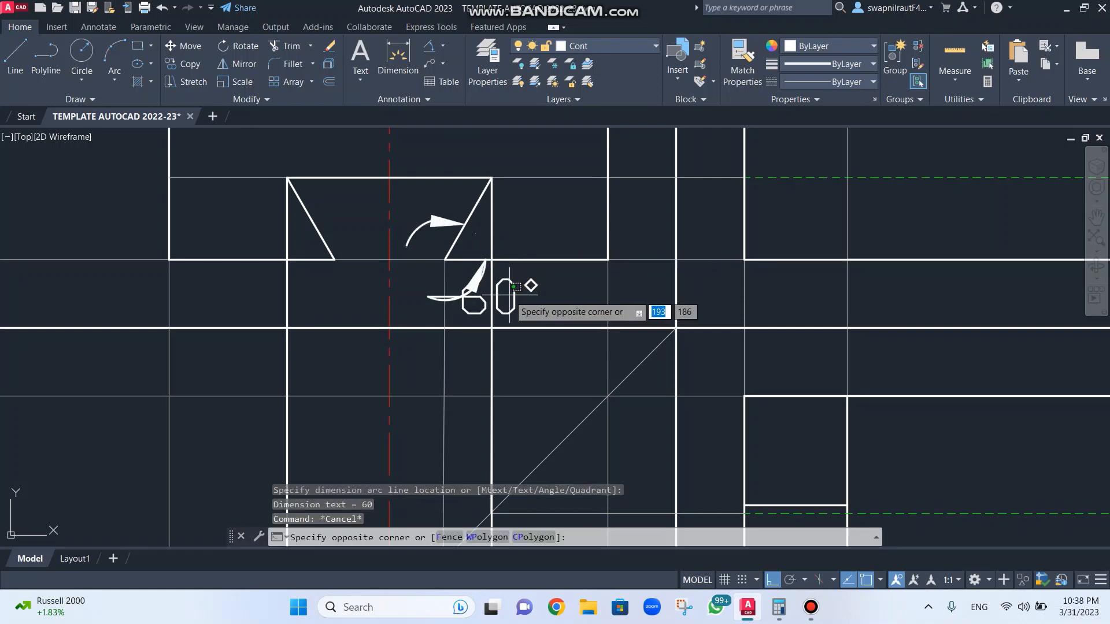
key("Escape")
left_click(481, 307)
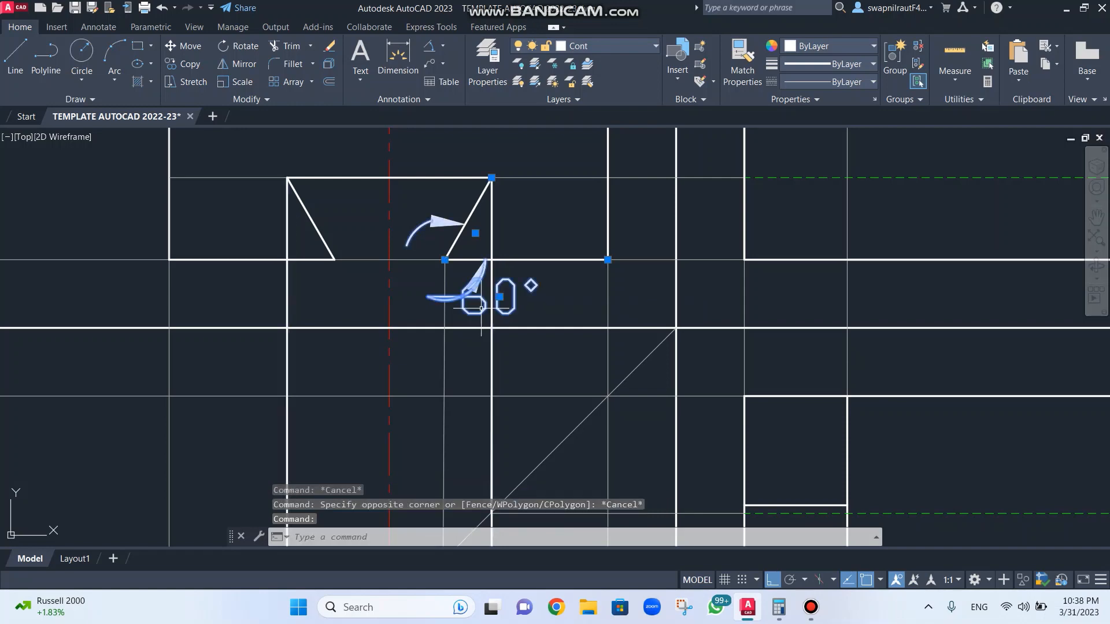
left_click(499, 294)
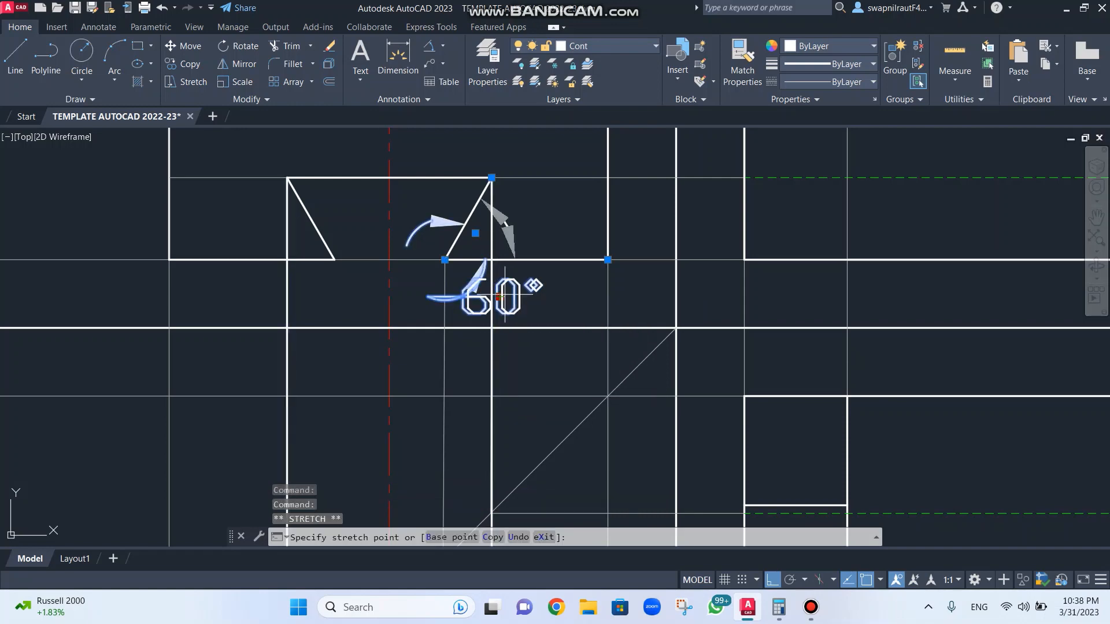
left_click(572, 289)
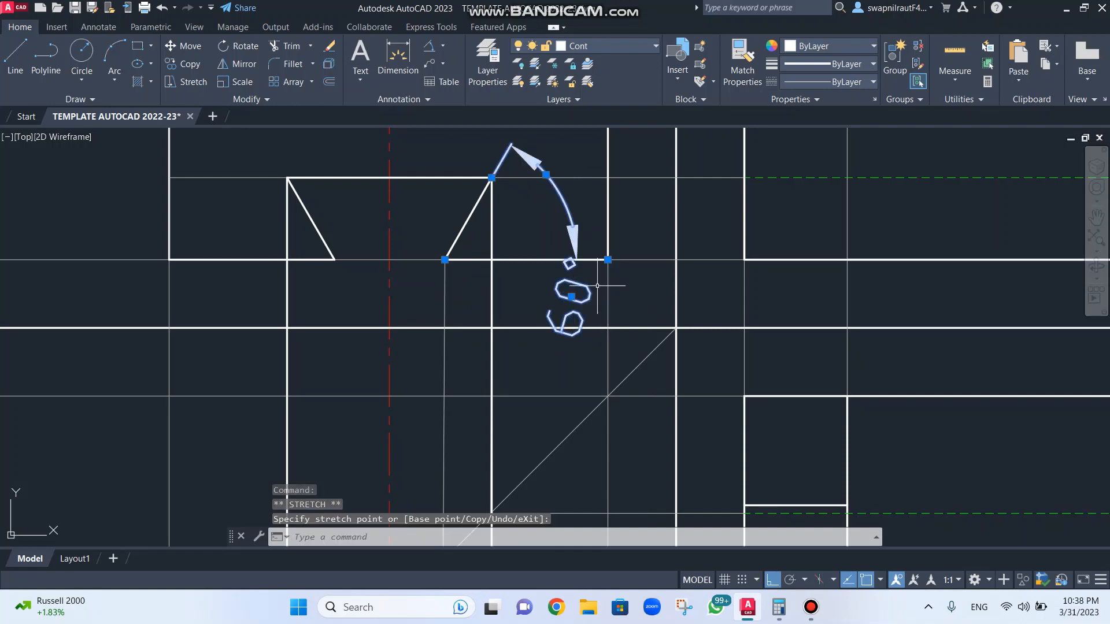
key("Escape")
scroll(616, 280, "down", 3)
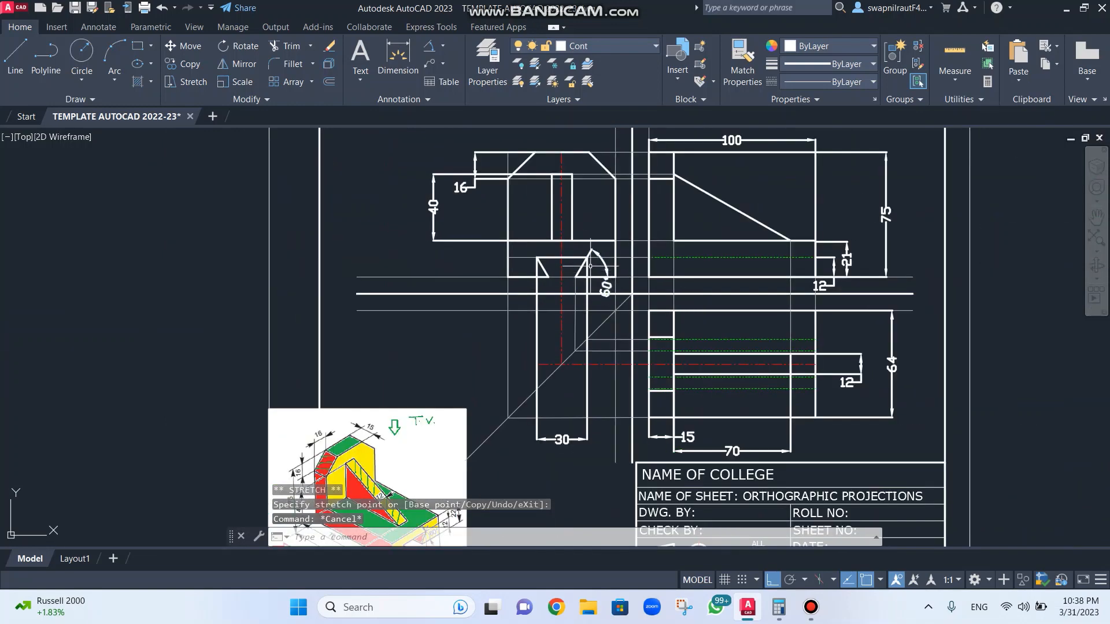
Step: Move the side view's chamfer-height dimension further left, placing its text between the extension lines
scroll(478, 186, "up", 5)
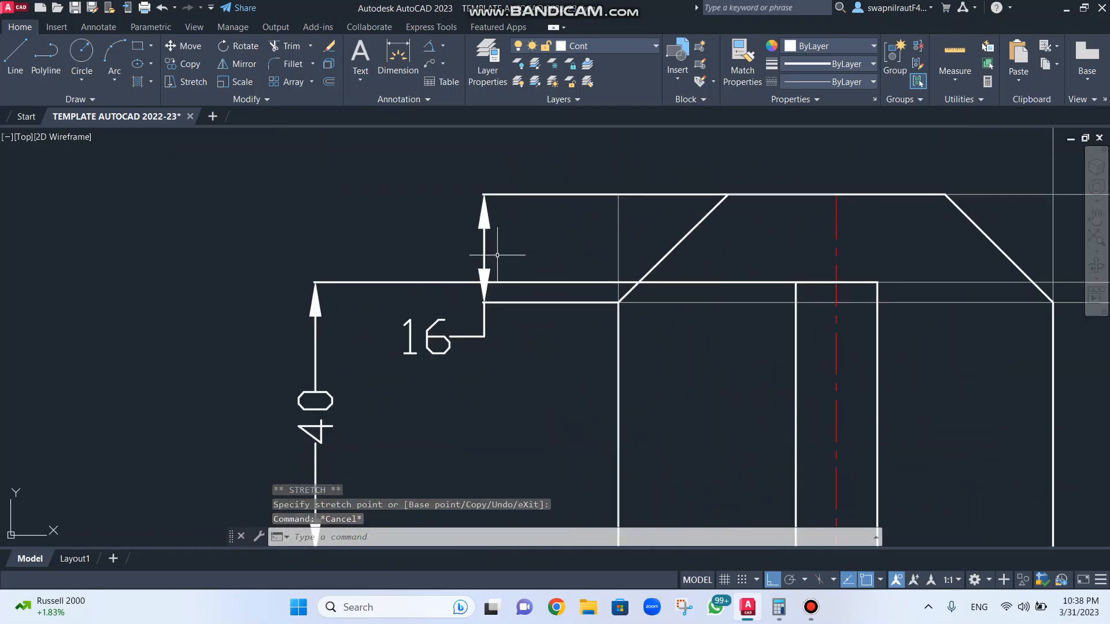
left_click(444, 333)
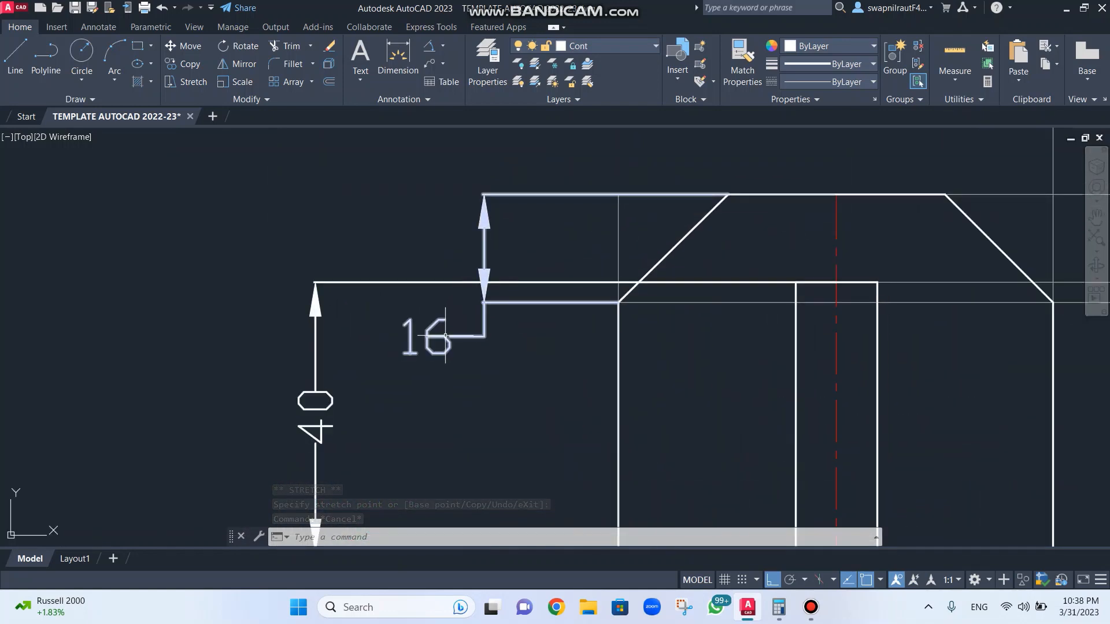
left_click(428, 336)
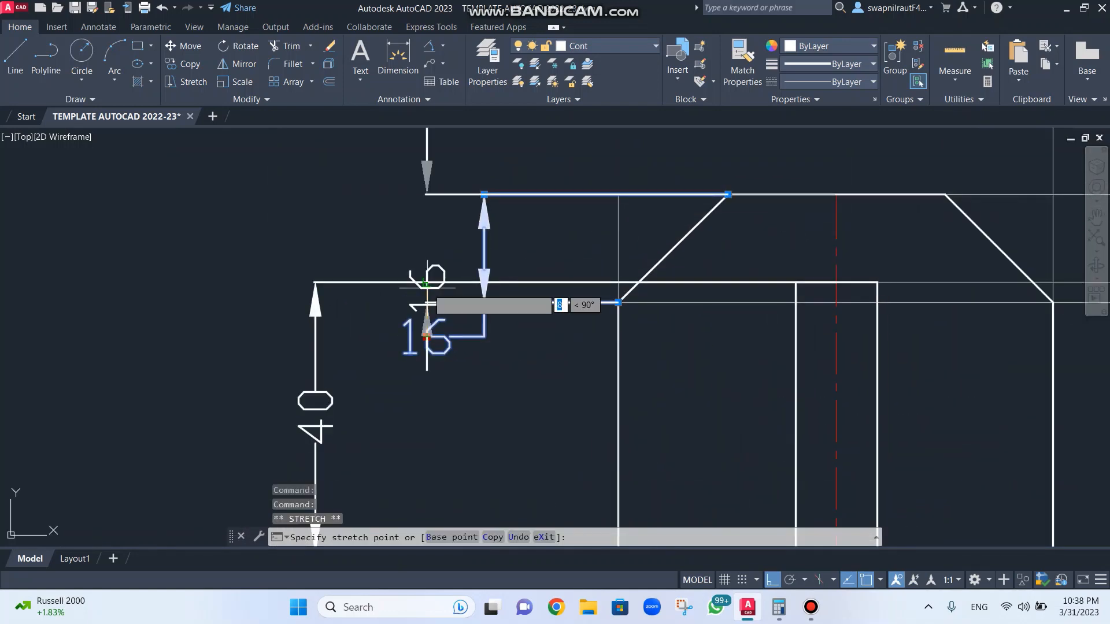
left_click(419, 239)
key("Escape")
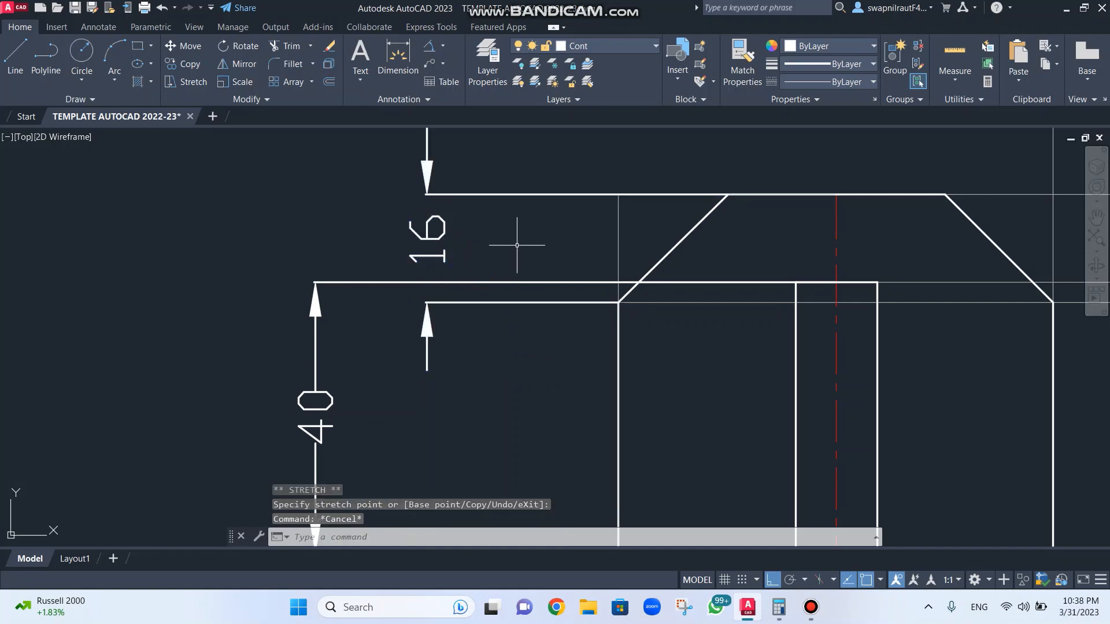
Step: Shift the slot-depth dimension at the front view's lower right slightly outward, keeping its text below the base line
scroll(699, 271, "down", 4)
middle_click_drag(730, 267, 476, 222)
middle_click_drag(916, 281, 785, 180)
scroll(815, 248, "up", 2)
scroll(799, 241, "up", 2)
scroll(796, 241, "down", 2)
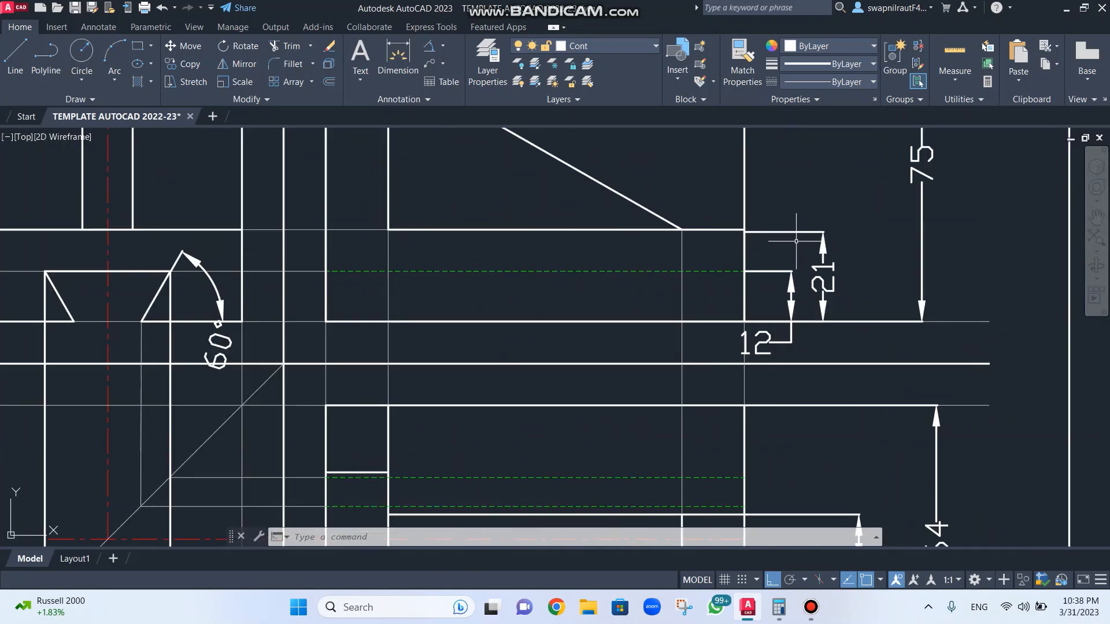
left_click(760, 341)
scroll(762, 341, "down", 2)
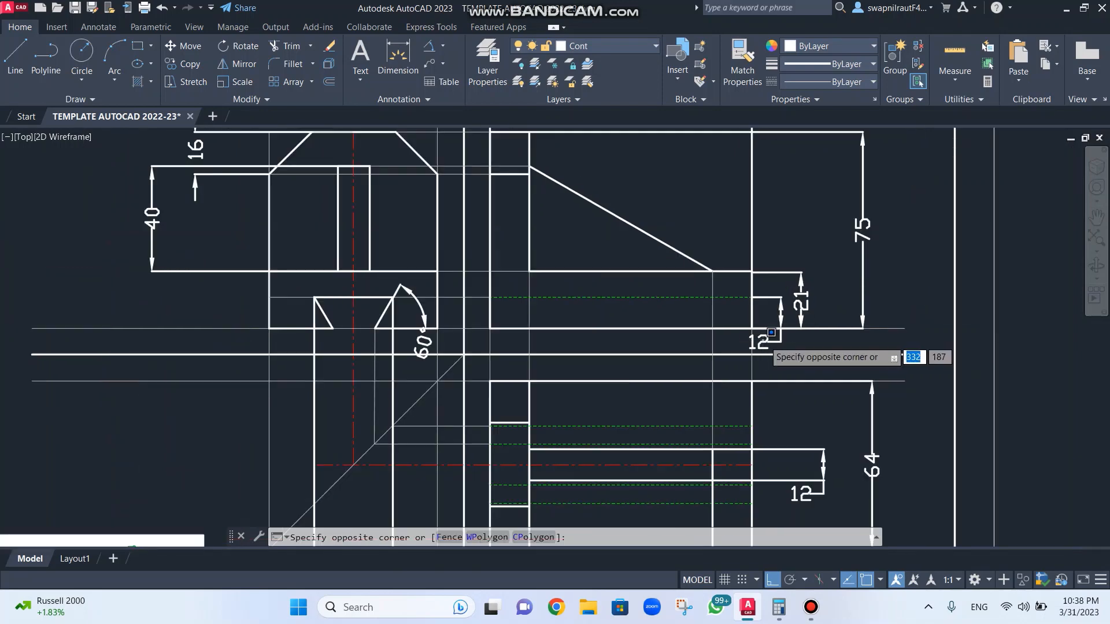
scroll(763, 341, "up", 5)
key("Escape")
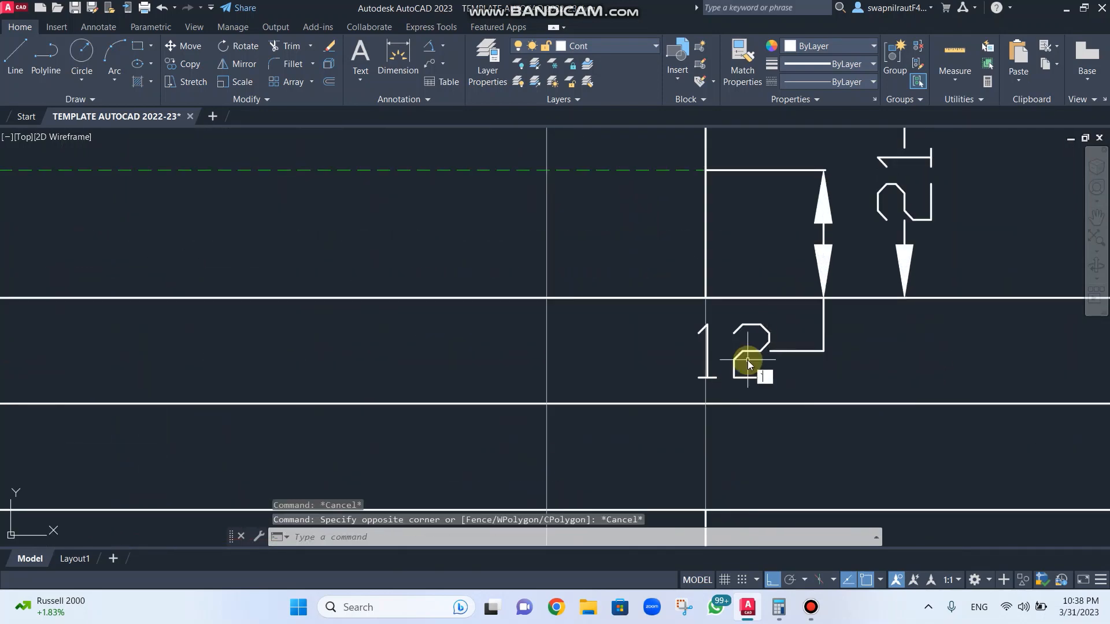
key("Escape")
left_click(755, 348)
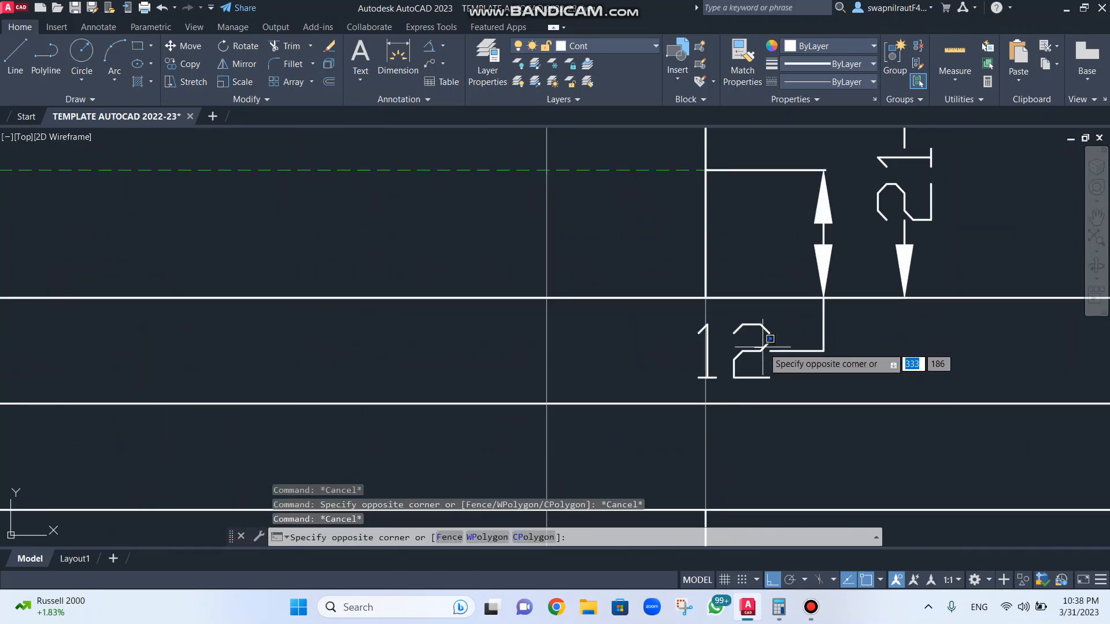
key("Escape")
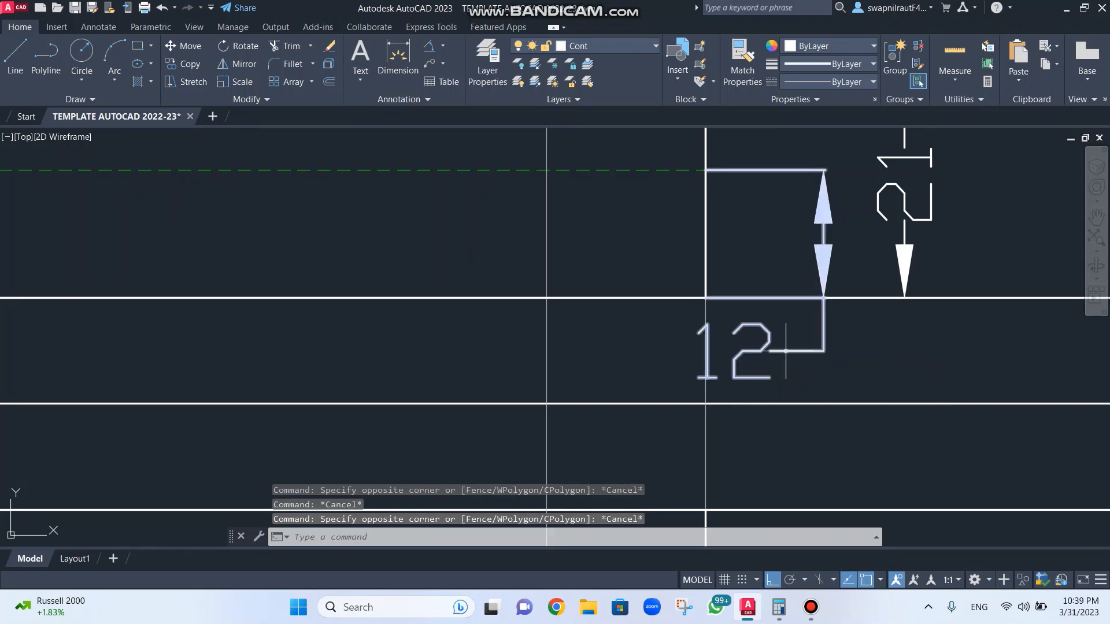
left_click(762, 347)
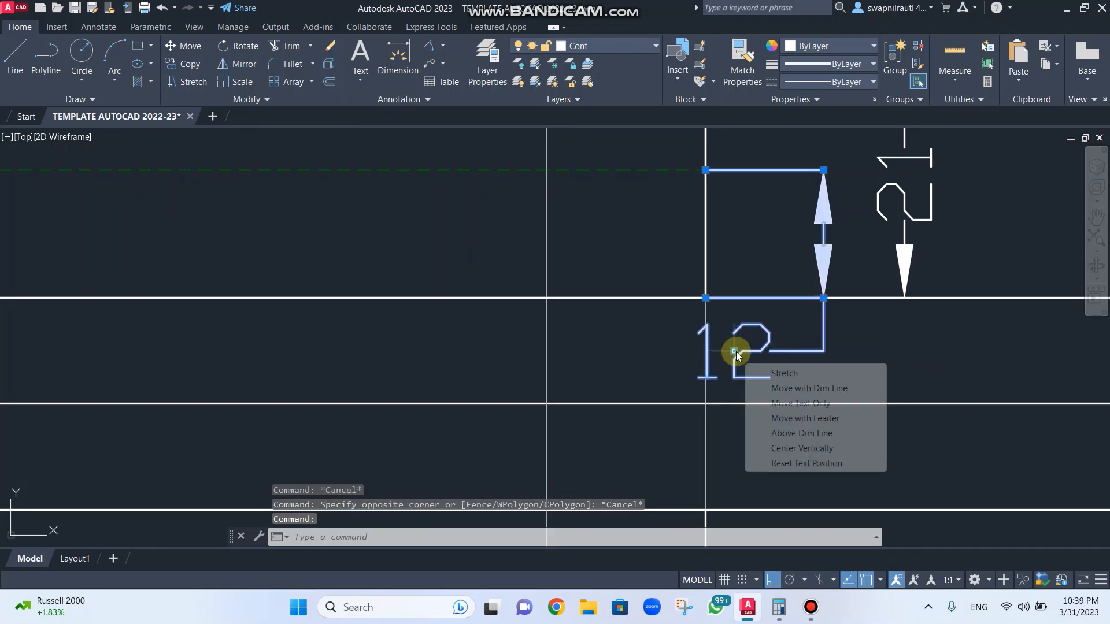
left_click(734, 351)
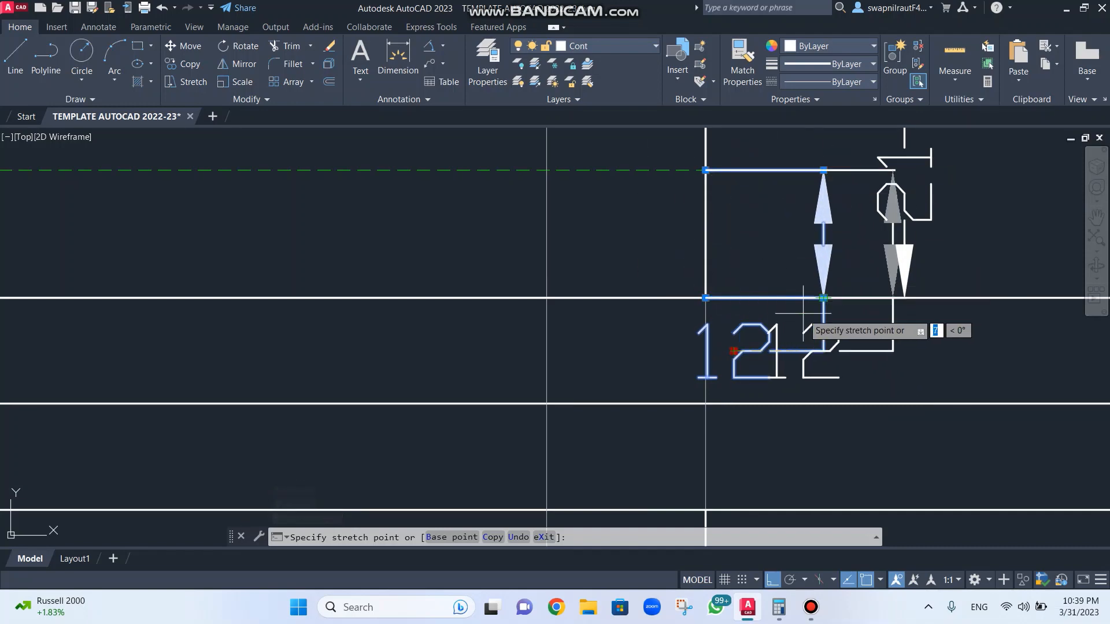
left_click(768, 341)
key("Escape")
scroll(770, 340, "down", 5)
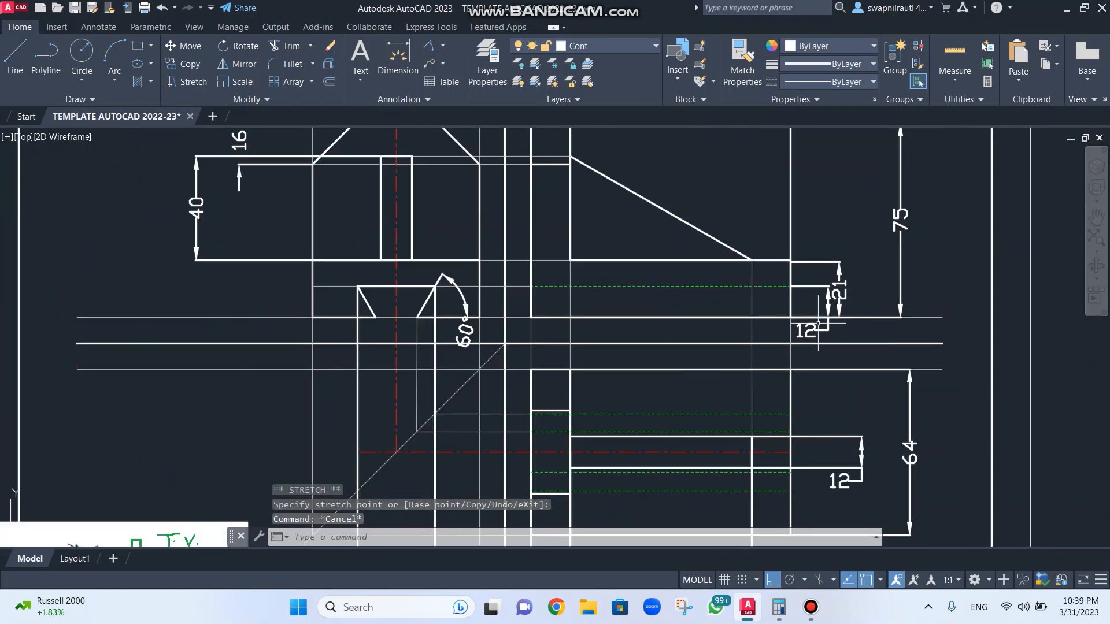
Step: Examine the placement of all dimensions in the three views against the reference picture
scroll(887, 336, "down", 5)
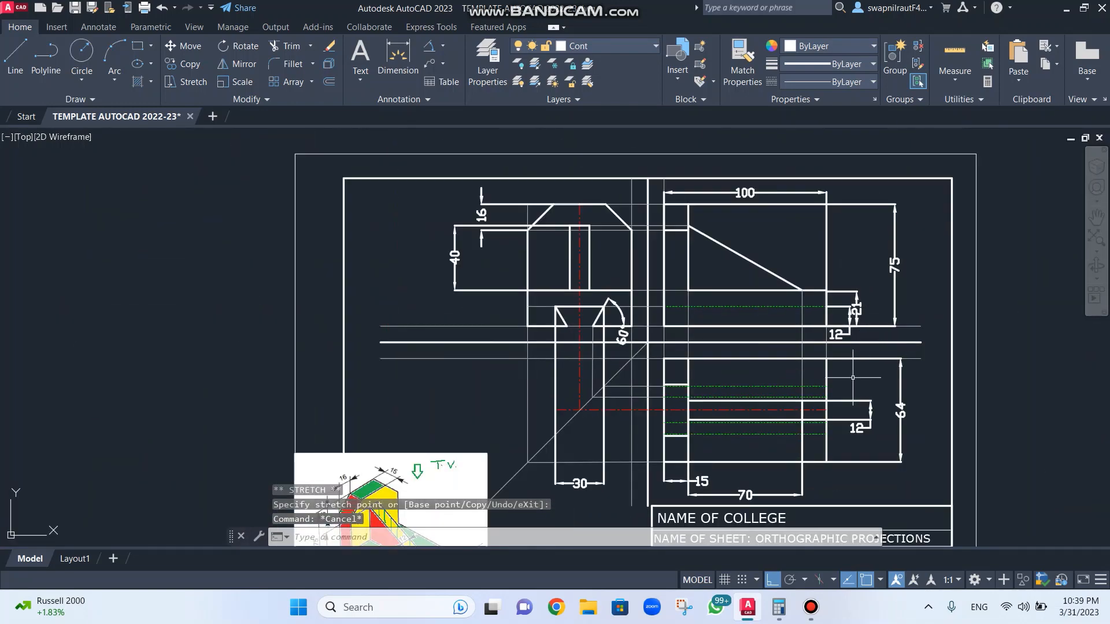
scroll(843, 369, "up", 5)
scroll(844, 369, "down", 6)
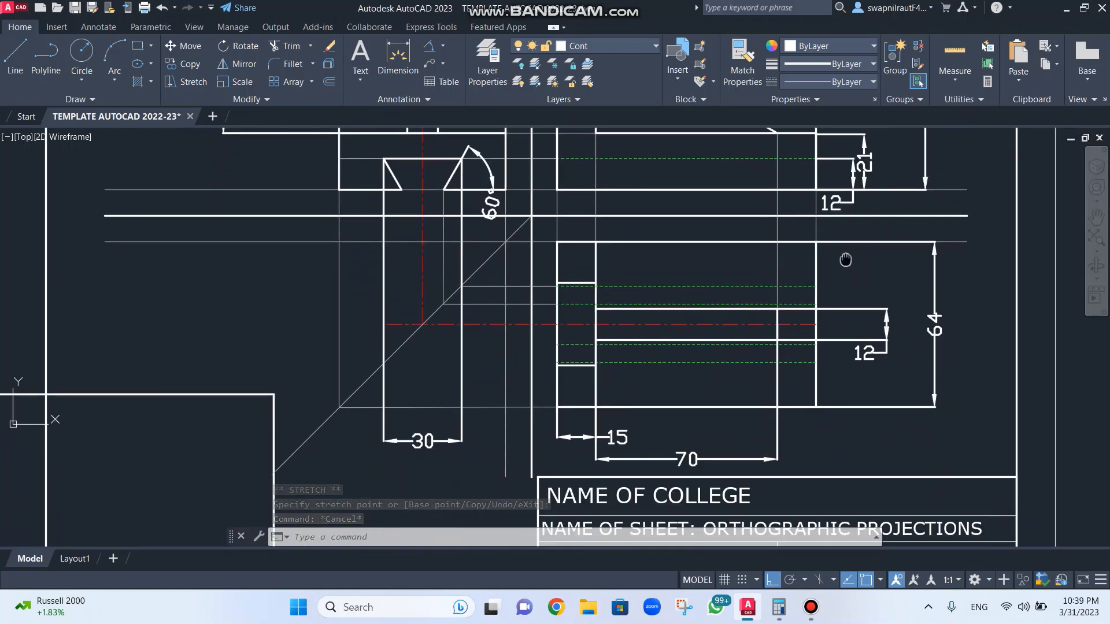
scroll(837, 261, "up", 2)
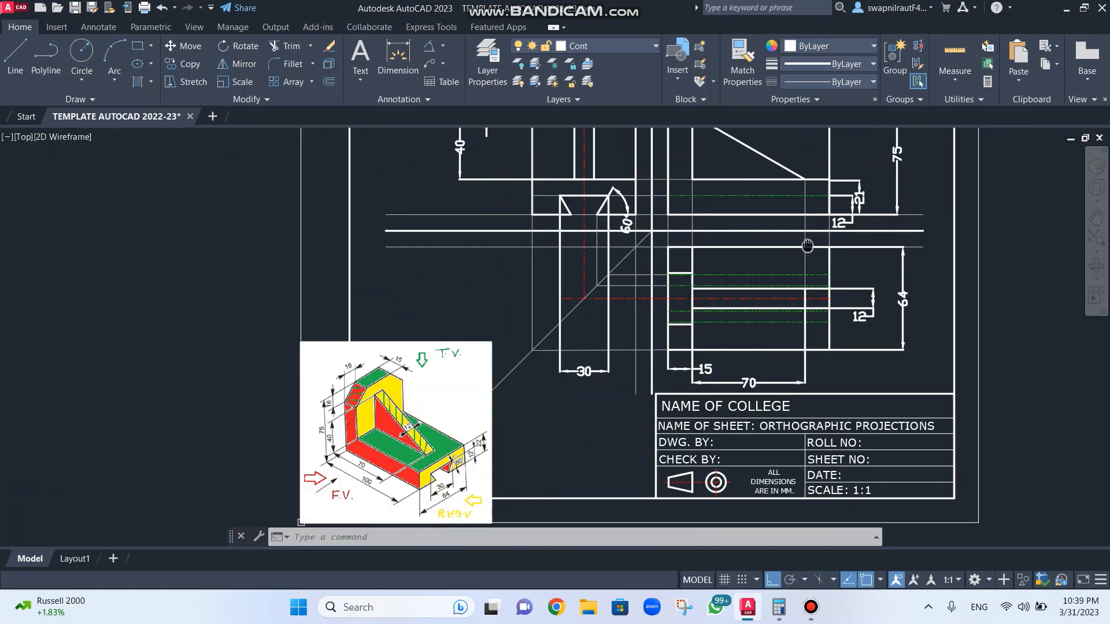
mouse_move(807, 246)
middle_mouse_down()
mouse_move(768, 318)
mouse_move(738, 303)
mouse_move(733, 363)
mouse_move(720, 256)
middle_mouse_up()
scroll(719, 254, "down", 2)
scroll(720, 255, "up", 4)
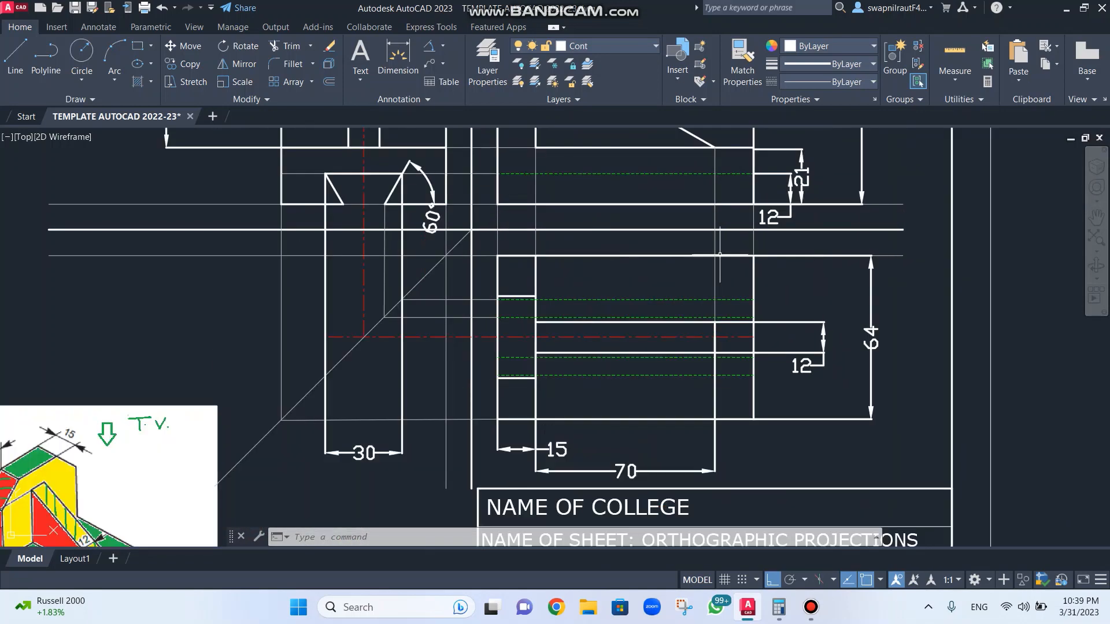
scroll(719, 254, "down", 2)
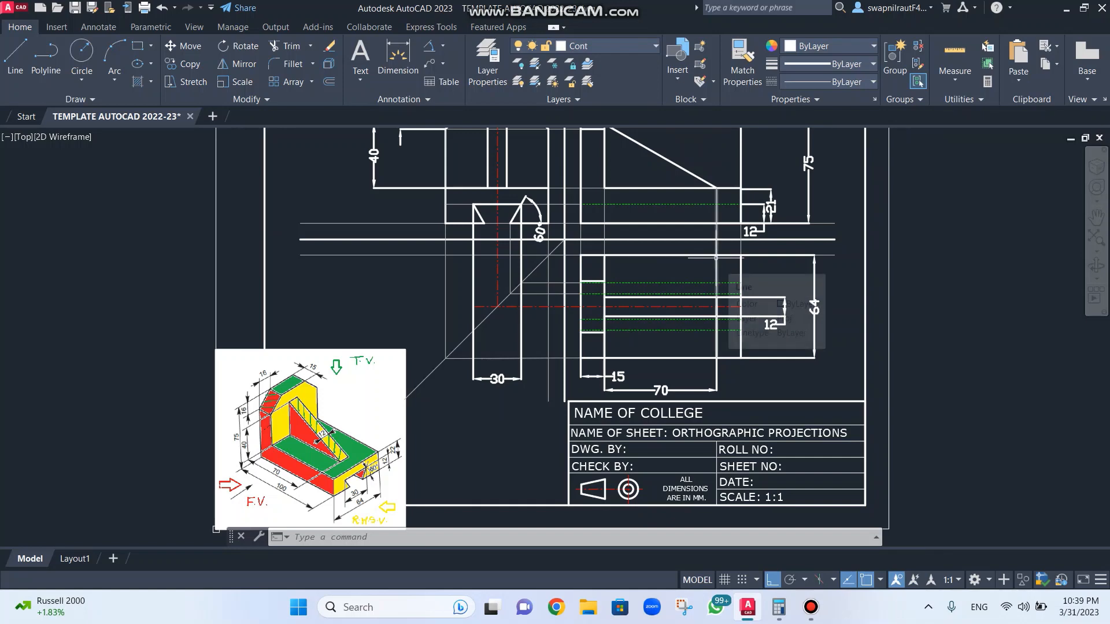
scroll(681, 395, "up", 2)
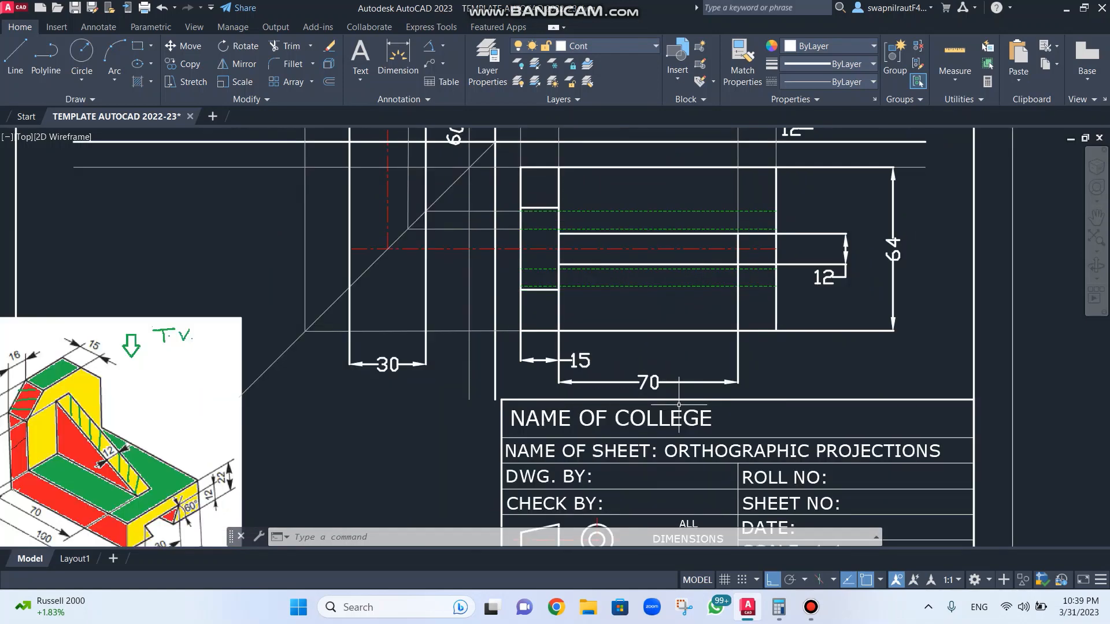
Step: Enter the drafter's first name after DWG. BY in the title block
middle_click_drag(680, 406, 645, 232)
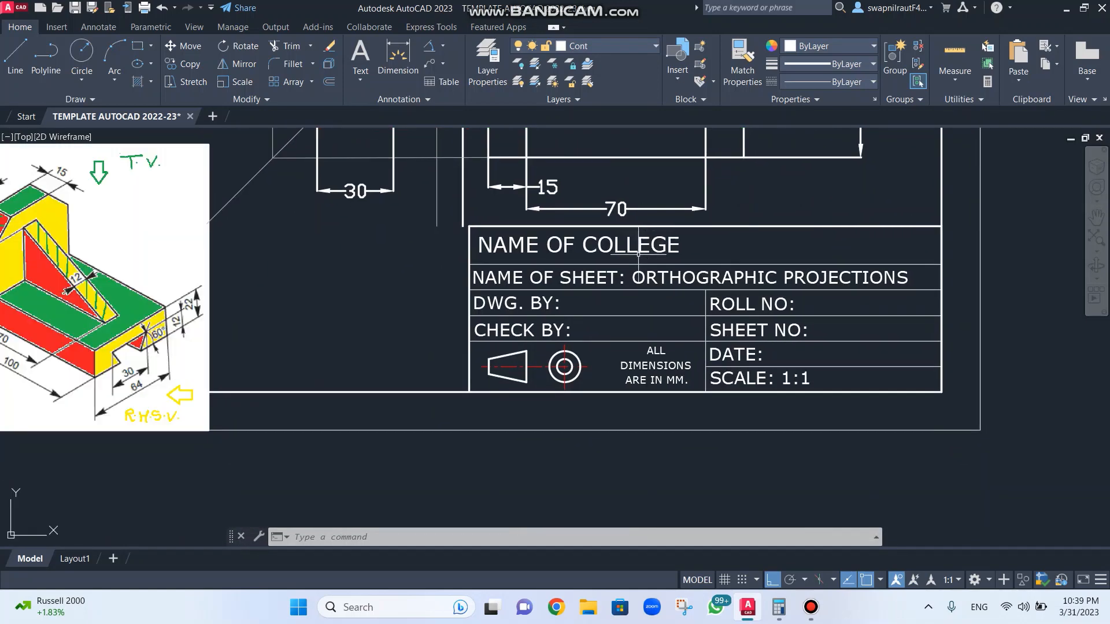
scroll(638, 250, "up", 4)
scroll(638, 250, "down", 4)
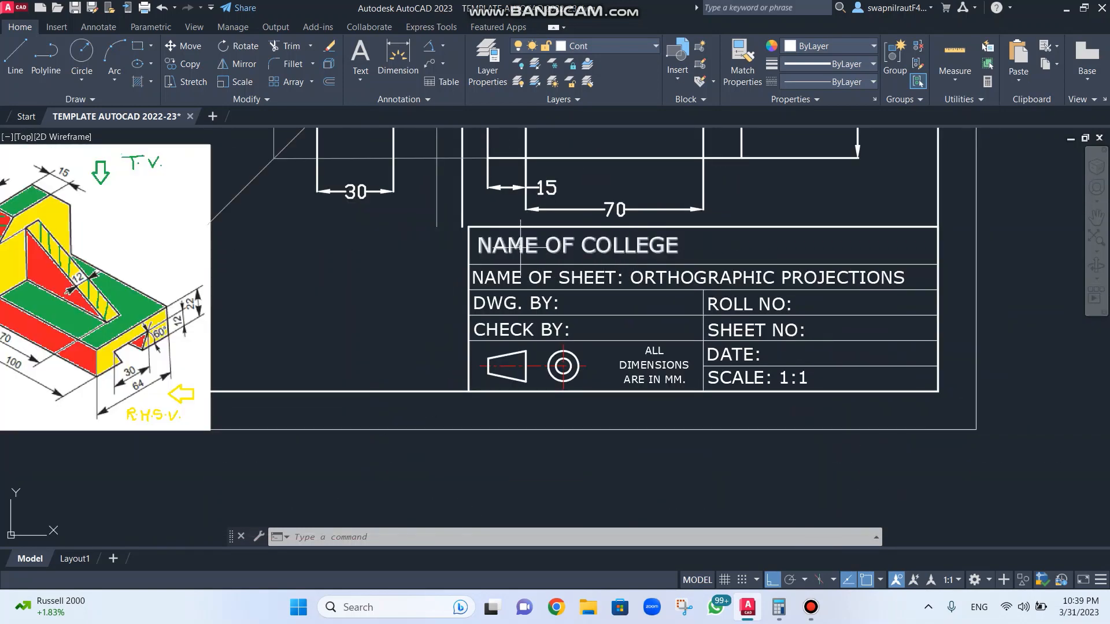
scroll(513, 246, "up", 2)
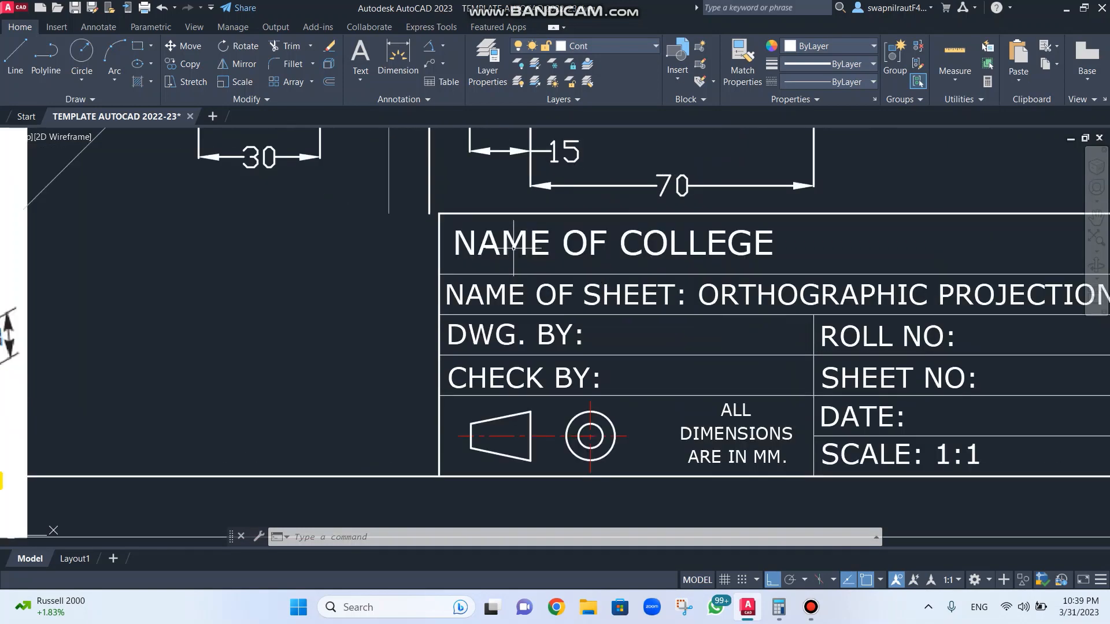
double_click(487, 333)
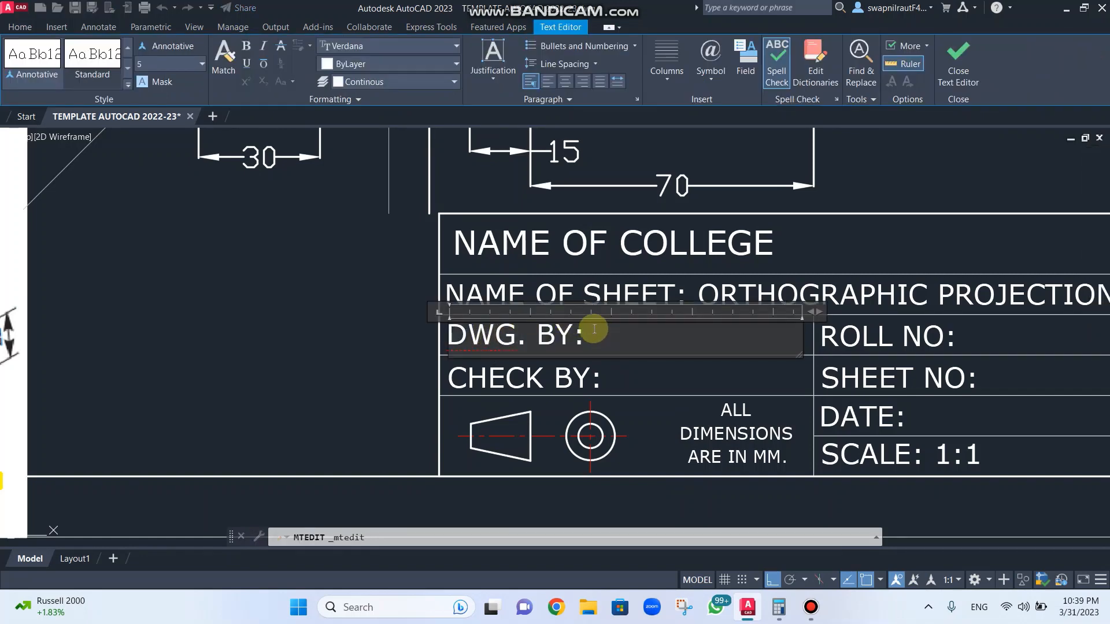
type("swapn")
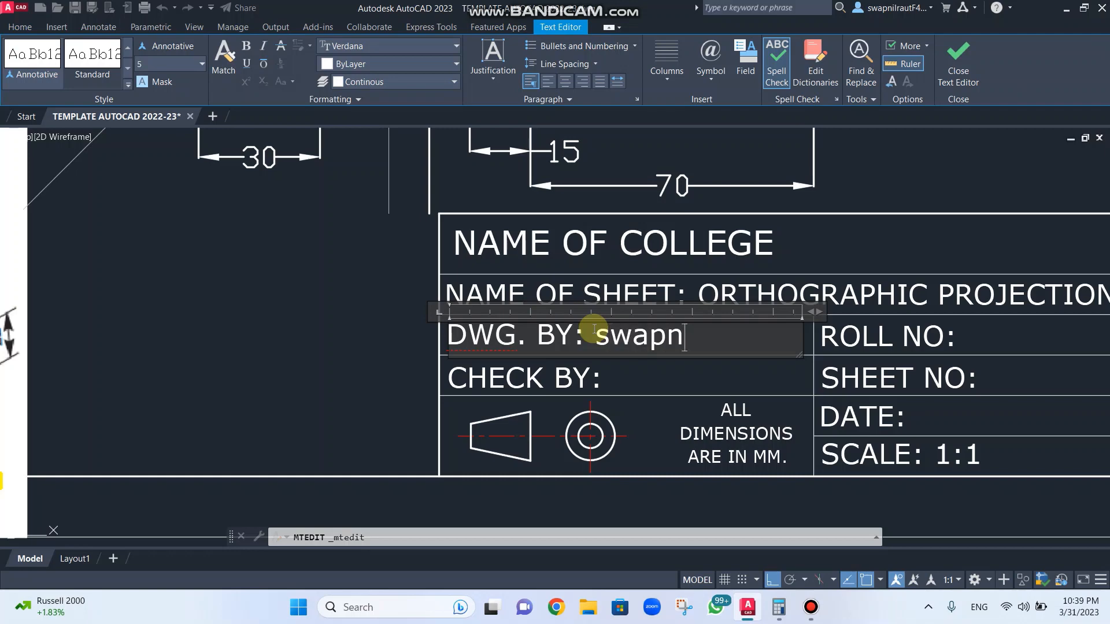
type("il")
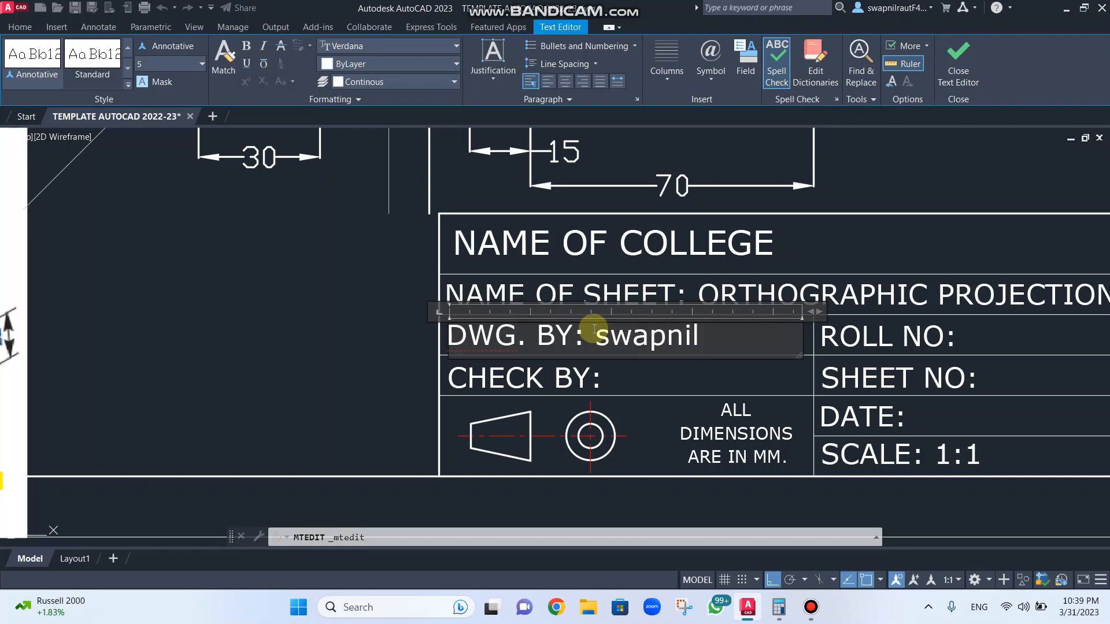
key("Return")
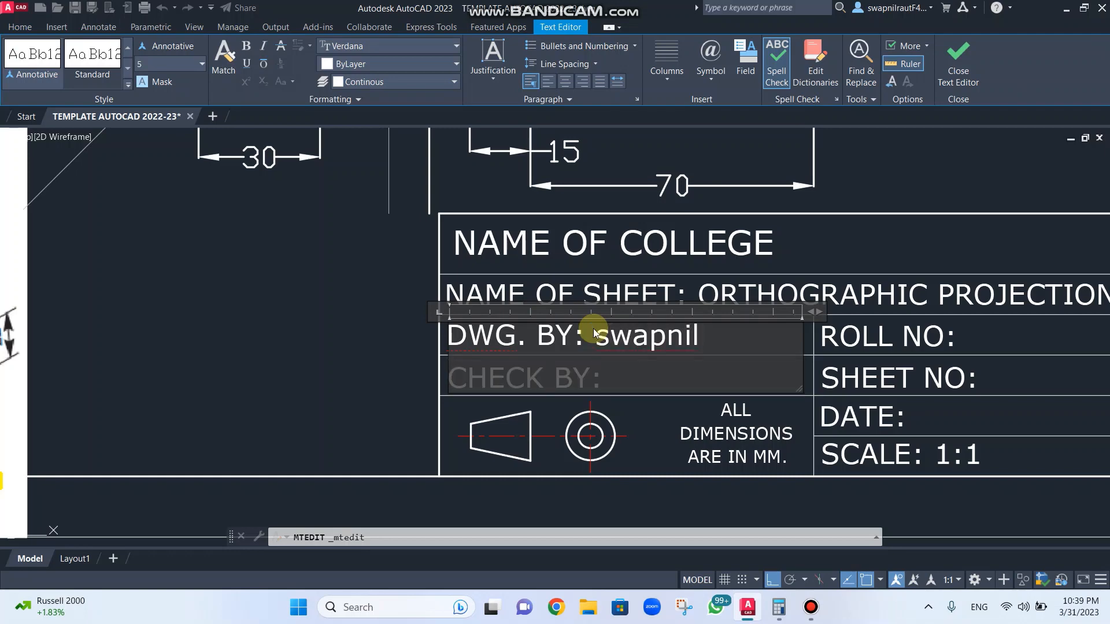
key("Escape")
left_click(701, 235)
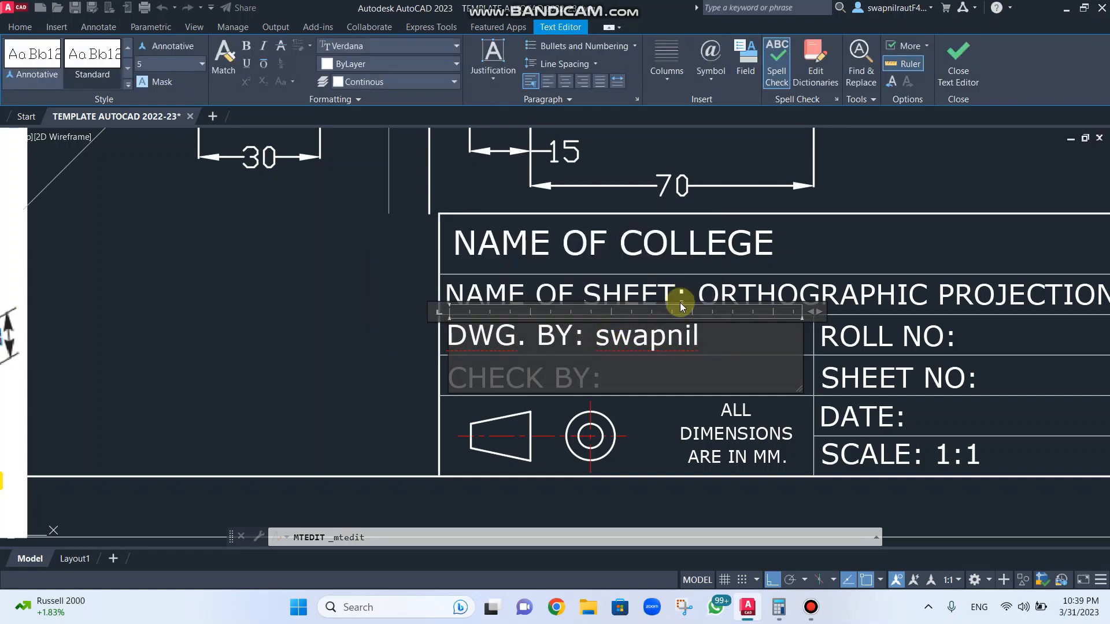
left_click(673, 408)
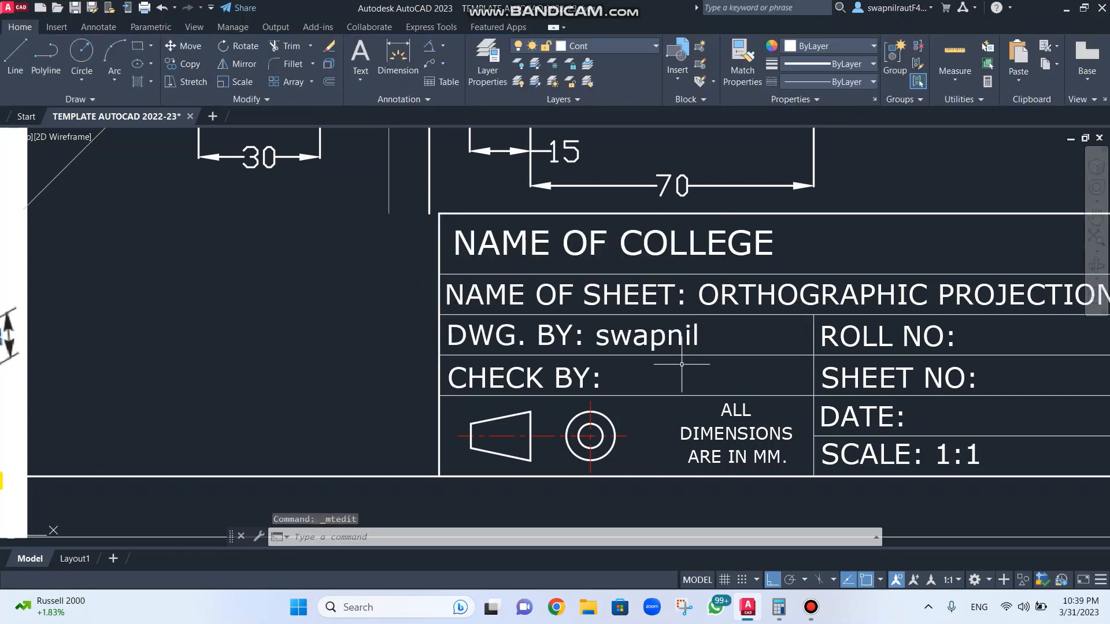
Step: Enter the student's roll number after ROLL NO in the title block
double_click(854, 335)
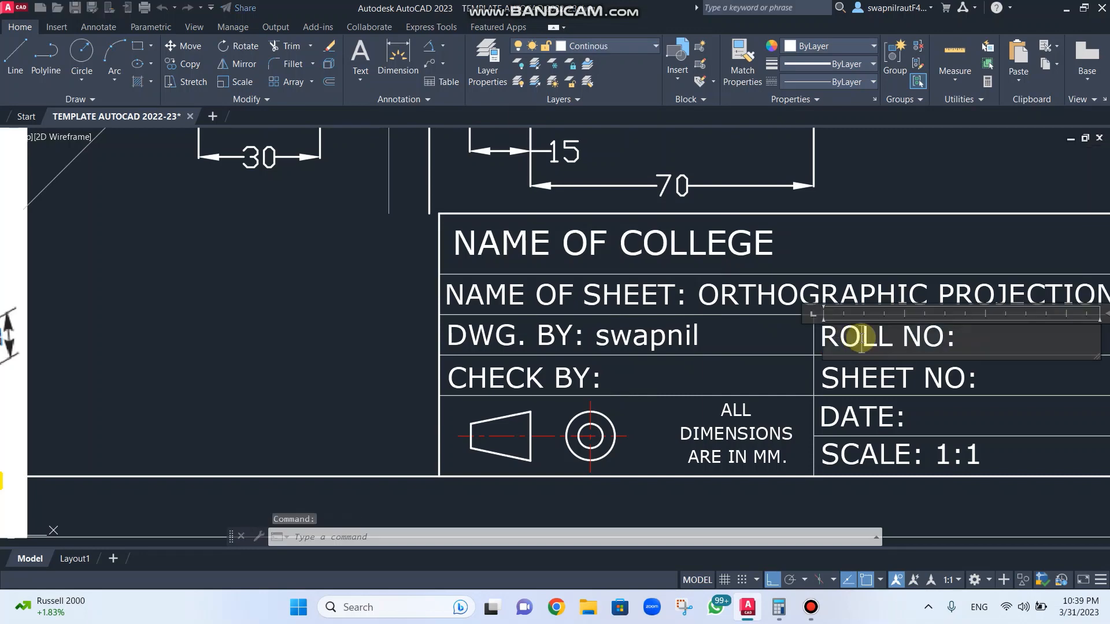
left_click(958, 335)
type("0")
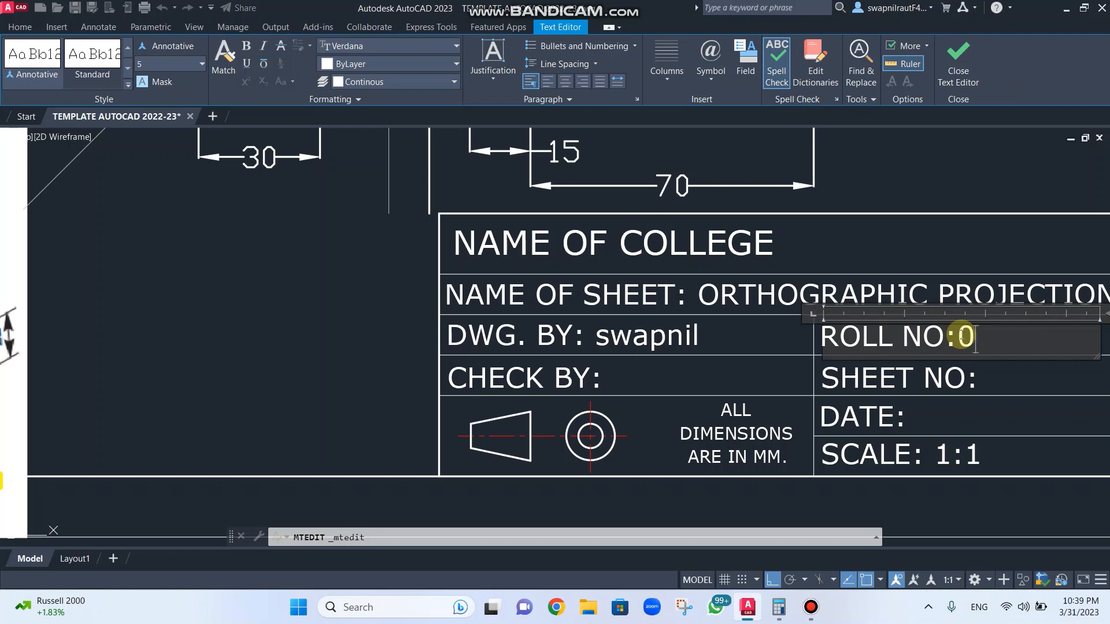
type("01")
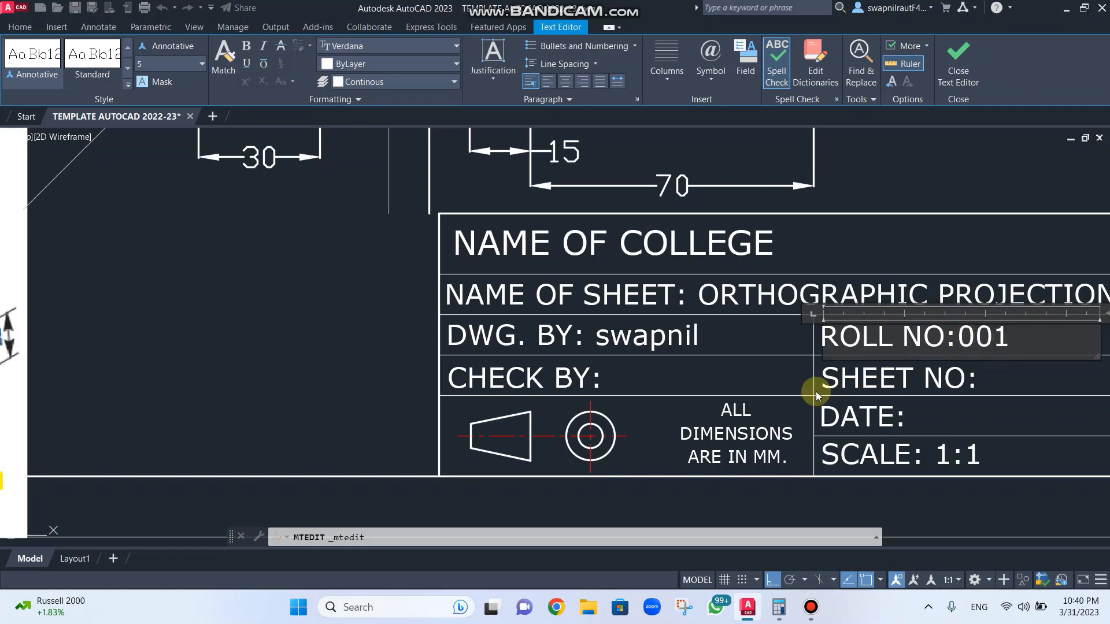
left_click(602, 234)
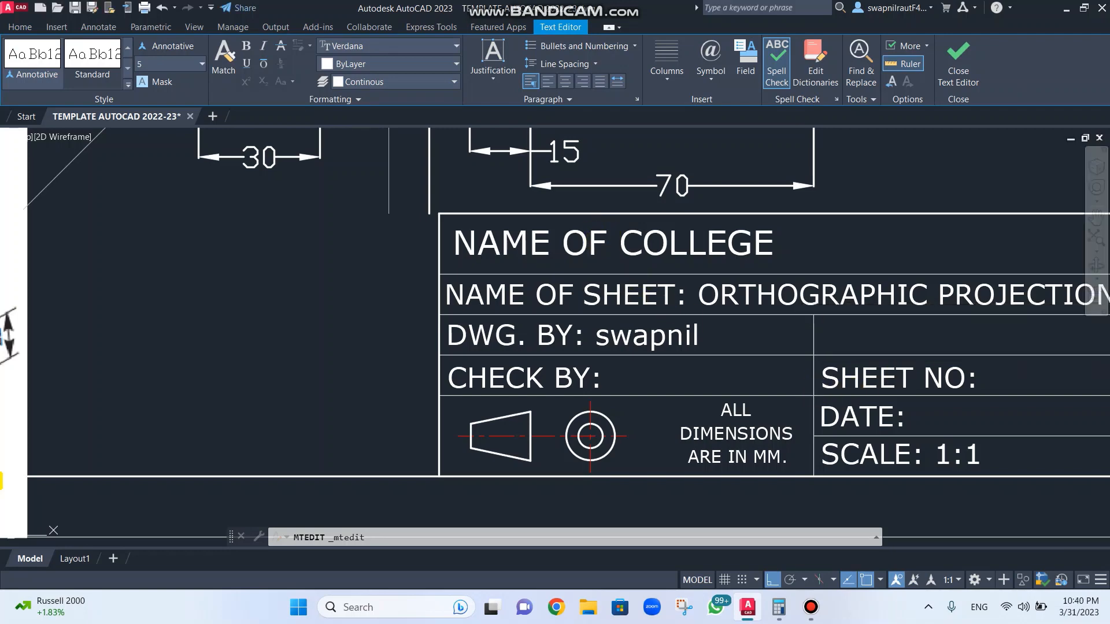
Step: Widen the text frame of the NAME OF COLLEGE heading across the title block's top row, leaving its wording as it is
double_click(587, 246)
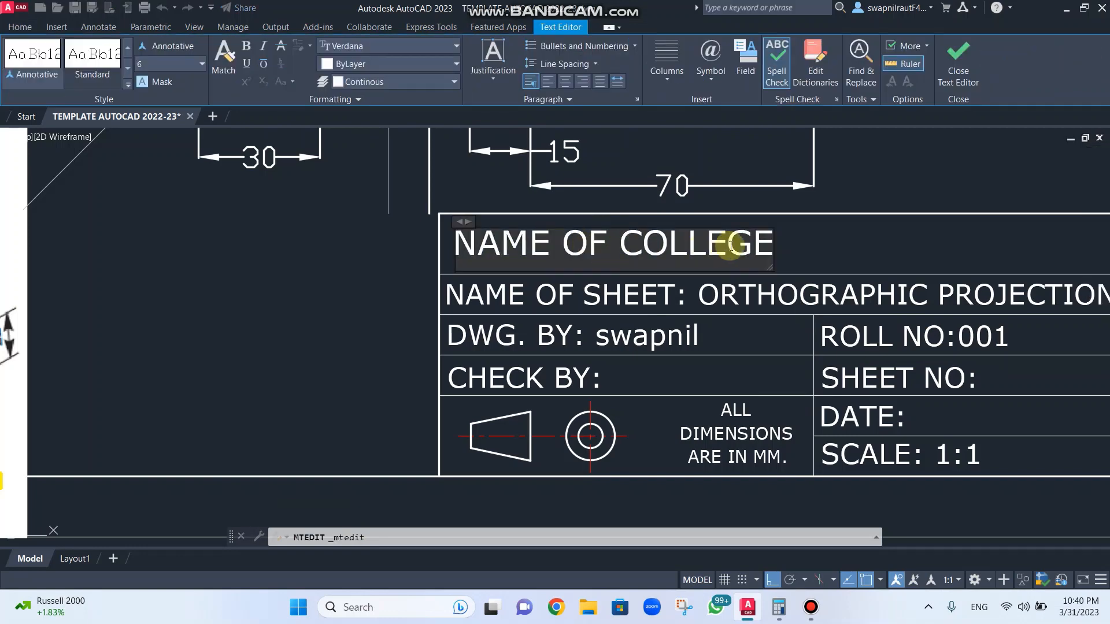
left_click_drag(772, 261, 1064, 239)
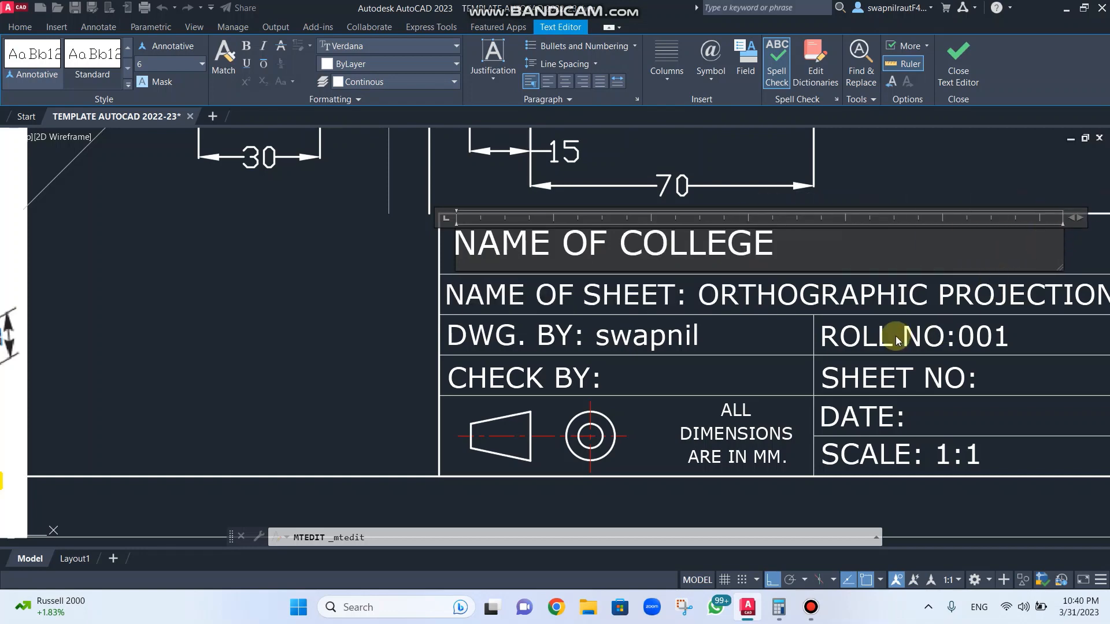
key("Escape")
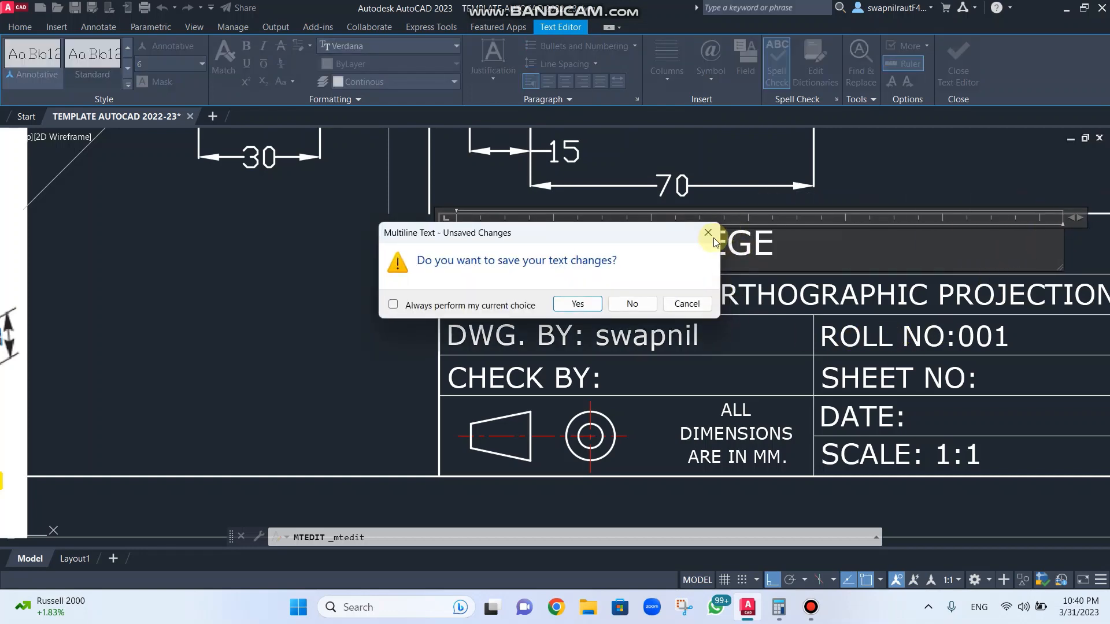
left_click(712, 237)
left_click(685, 318)
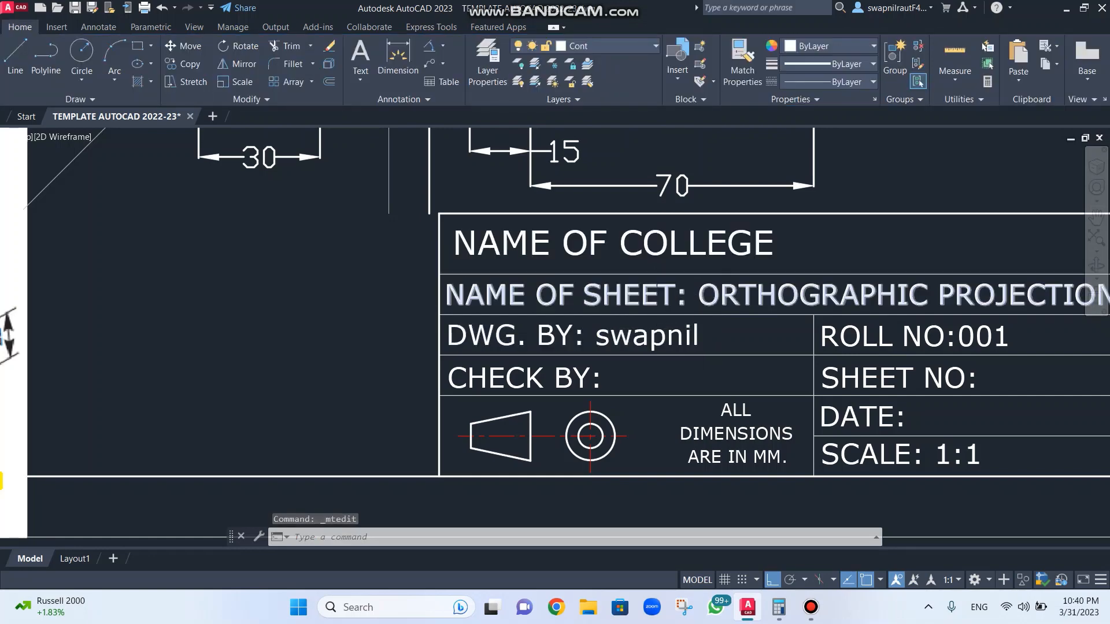
Step: Delete both overlapping reference pictures of the bracket, the coloured and the plain one, from the sheet's lower left corner
scroll(665, 294, "down", 4)
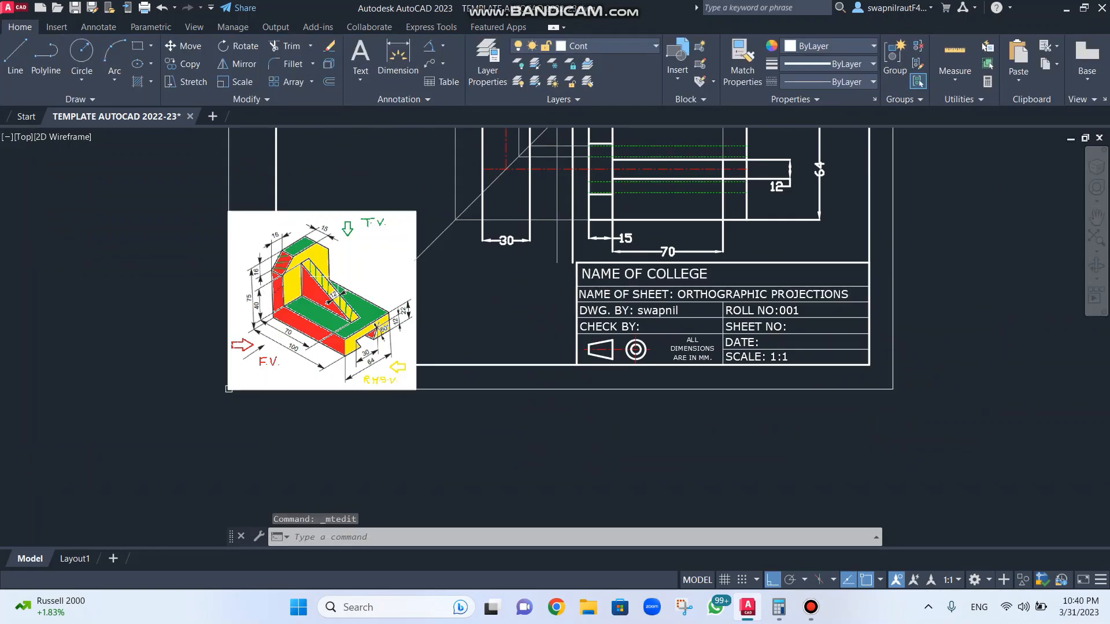
left_click(365, 265)
key("Escape")
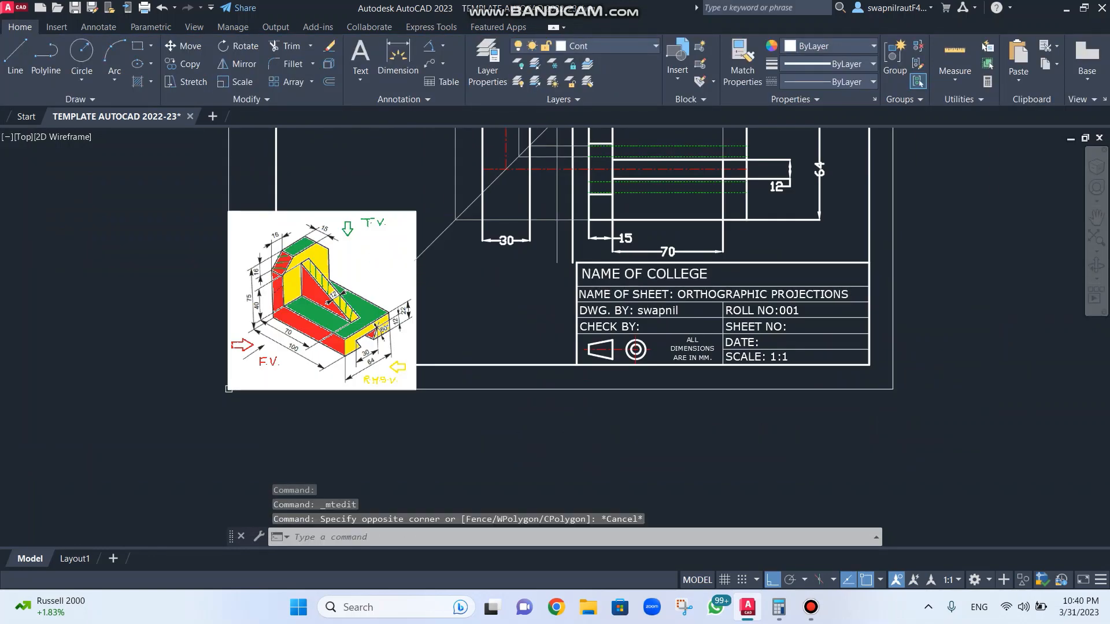
left_click(415, 212)
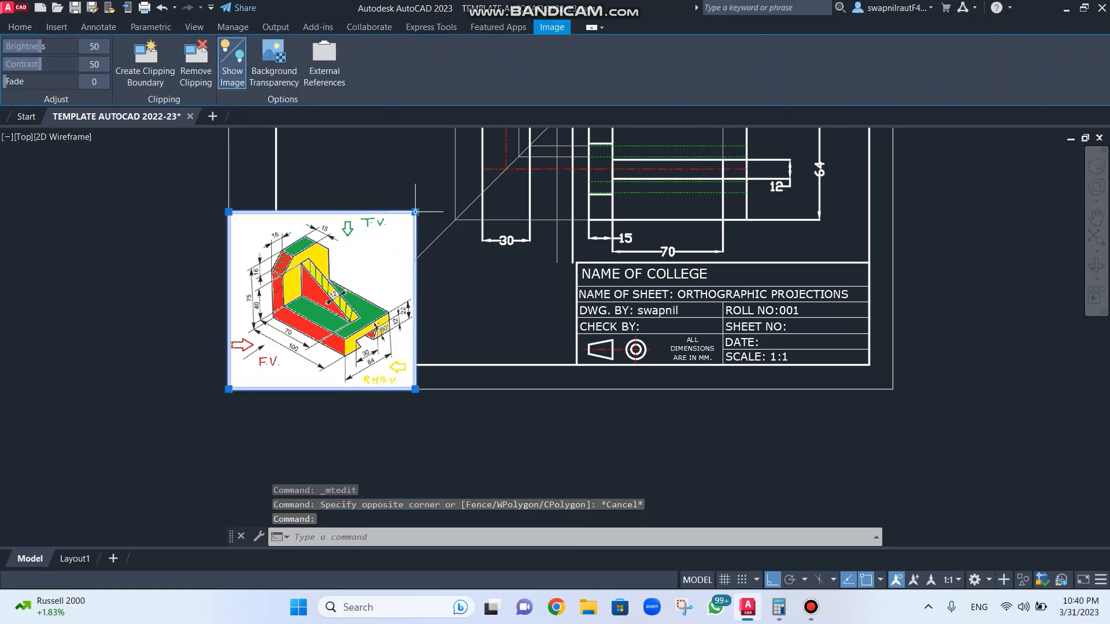
key("Delete")
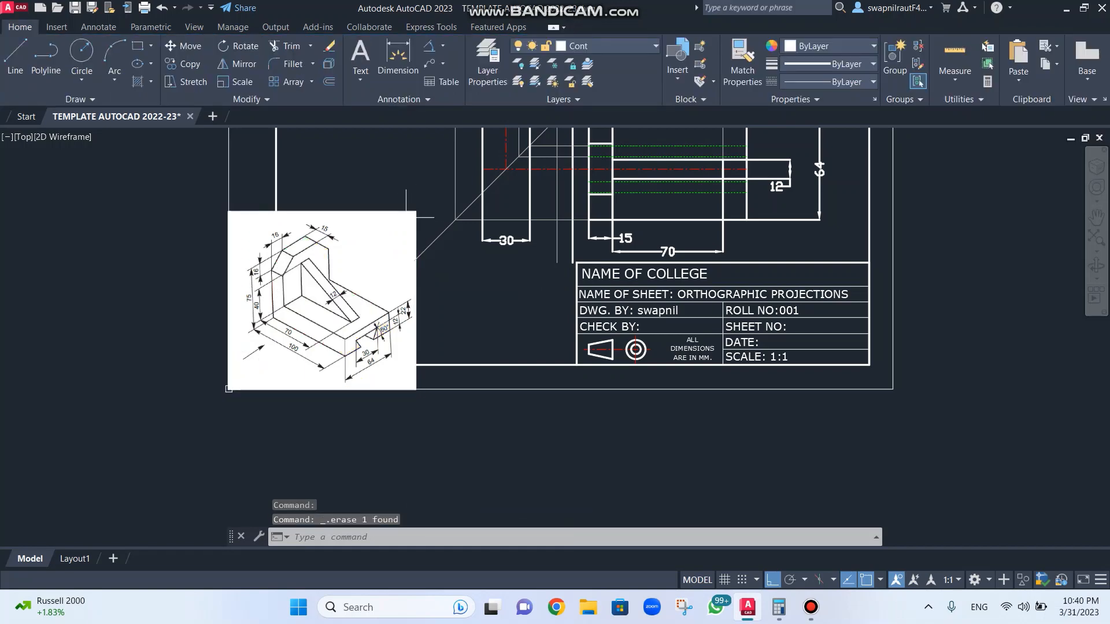
left_click(406, 218)
key("Delete")
scroll(480, 218, "down", 2)
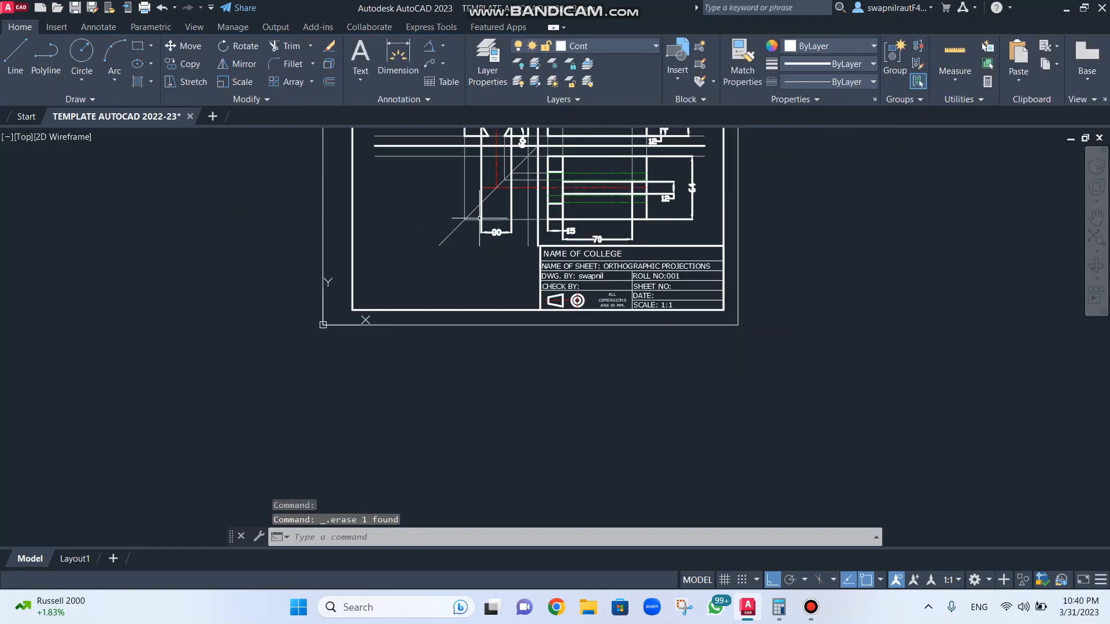
middle_click_drag(480, 218, 425, 322)
scroll(425, 321, "up", 2)
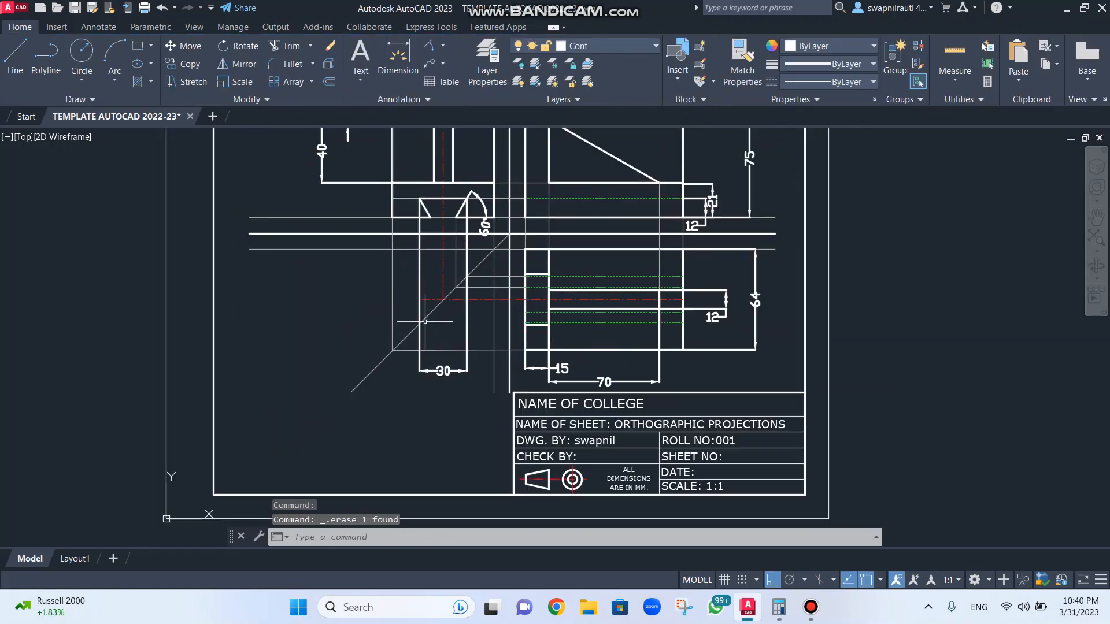
scroll(425, 322, "down", 2)
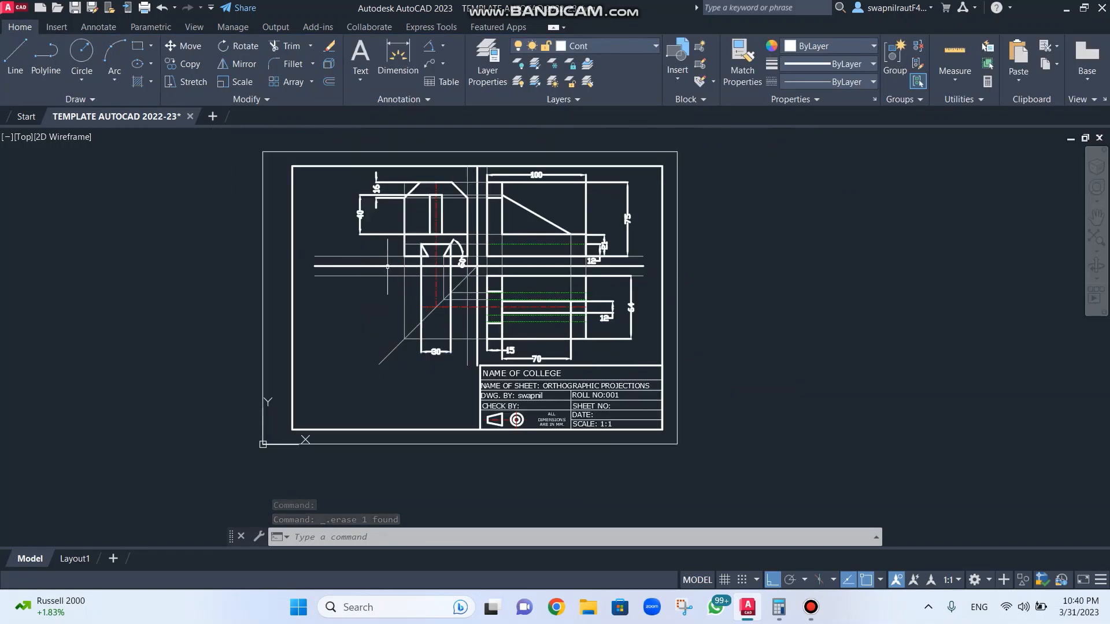
scroll(401, 255, "up", 2)
scroll(400, 253, "down", 2)
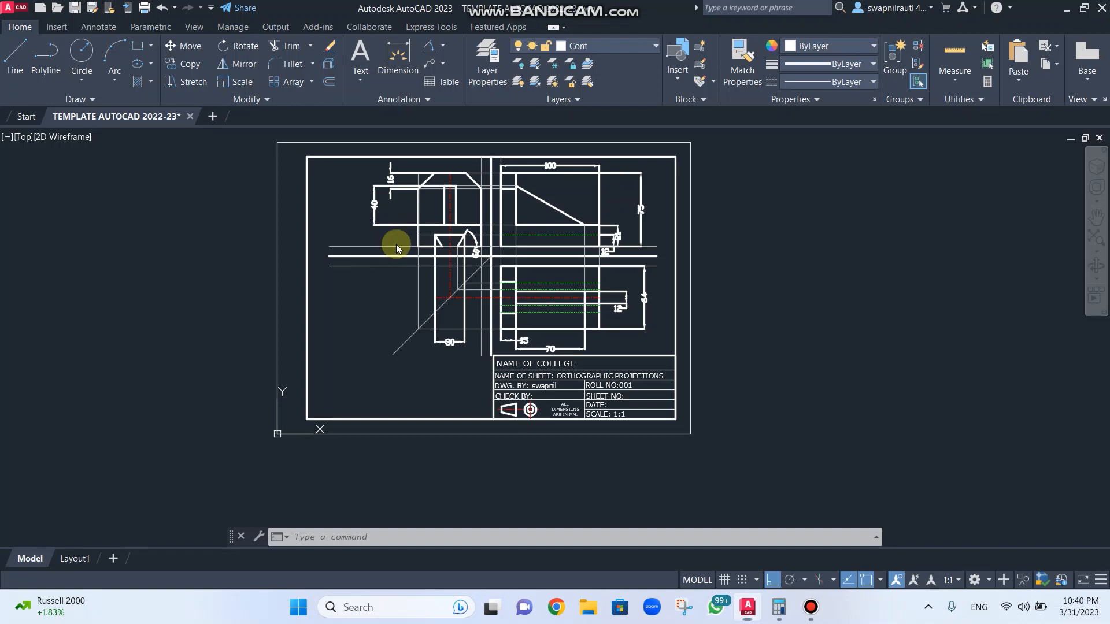
Step: Set up a plot of the model with the DWG To PDF.pc3 plotter and ISO A3 (420.00 x 297.00 MM) paper
key("super+p")
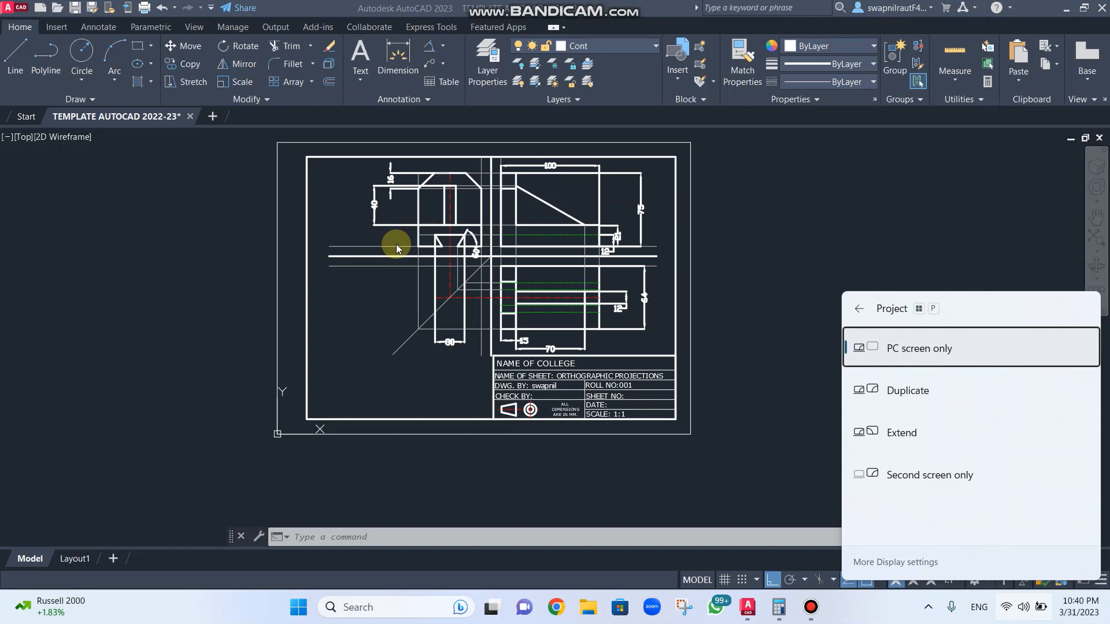
key("Escape")
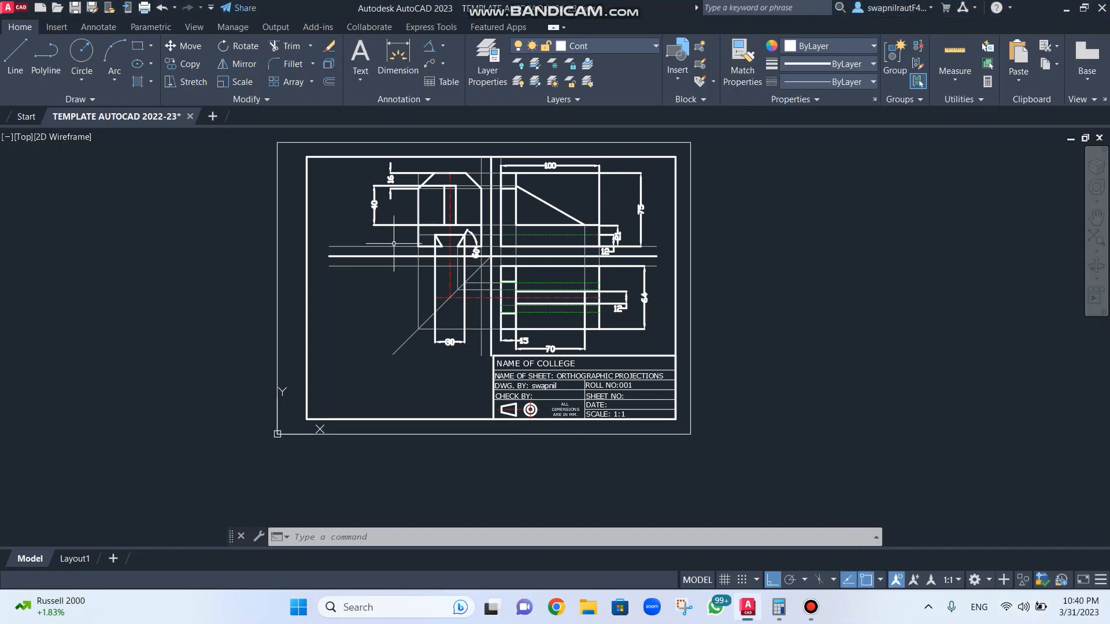
key("ctrl+p")
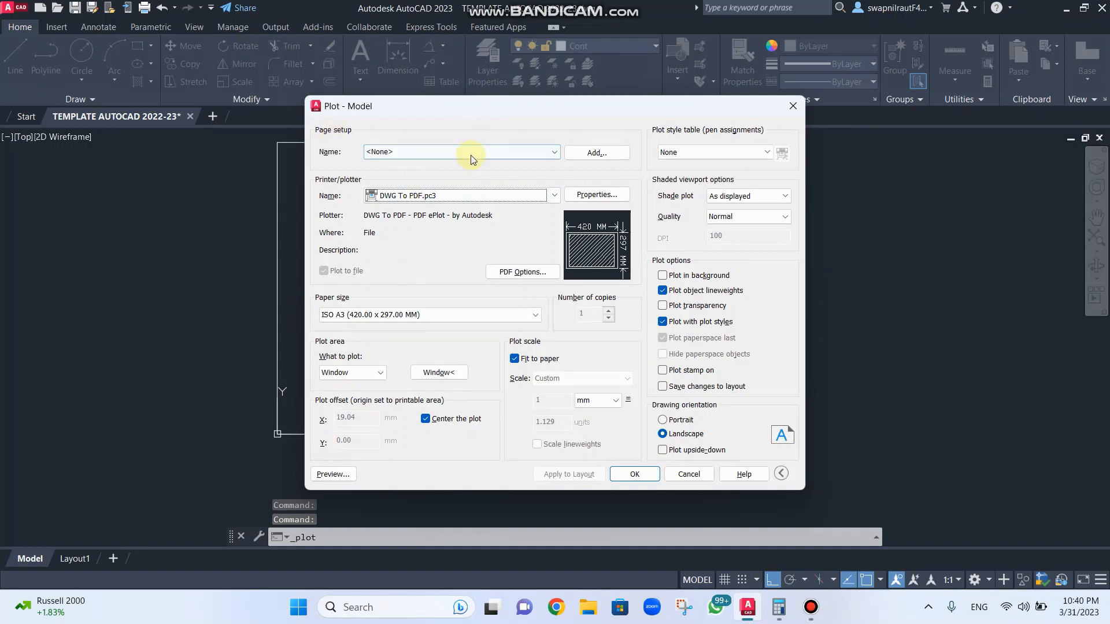
left_click(433, 195)
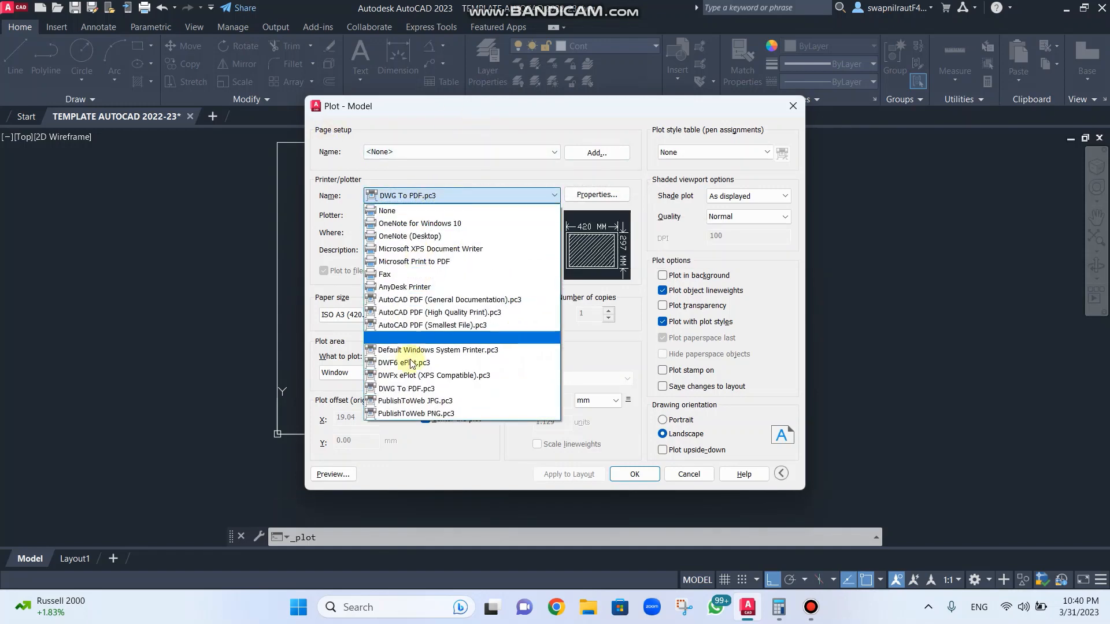
left_click(415, 391)
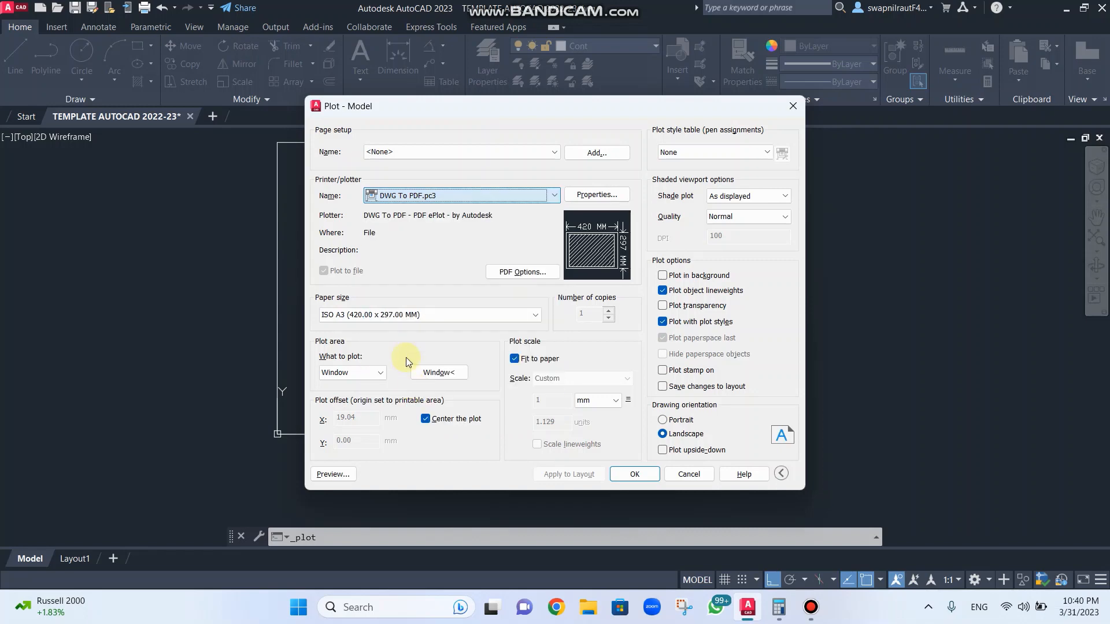
left_click(374, 314)
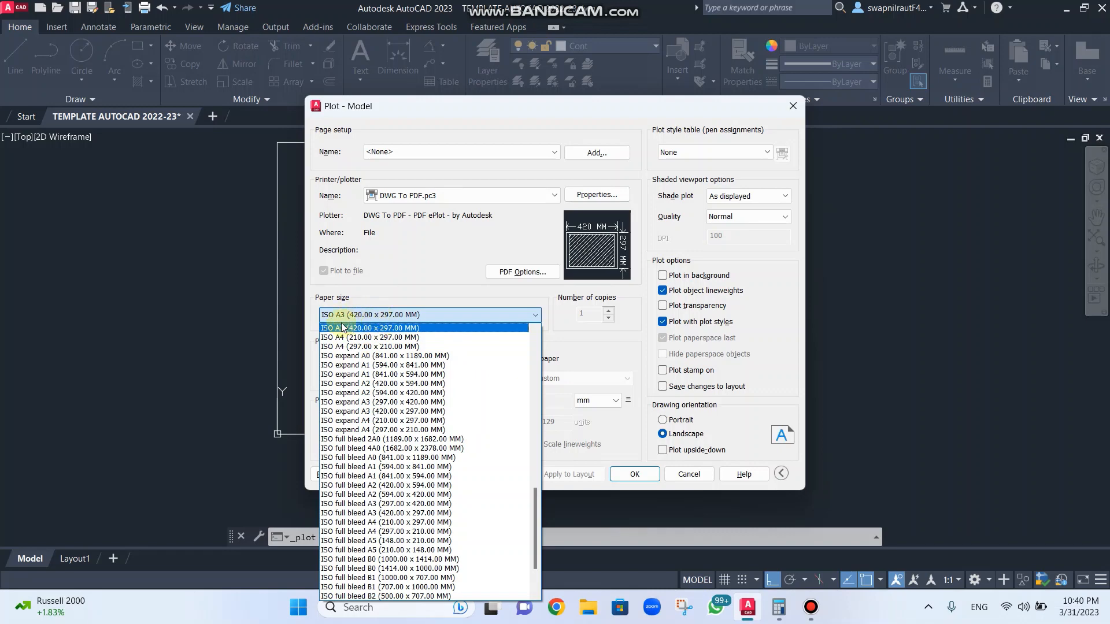
left_click(390, 327)
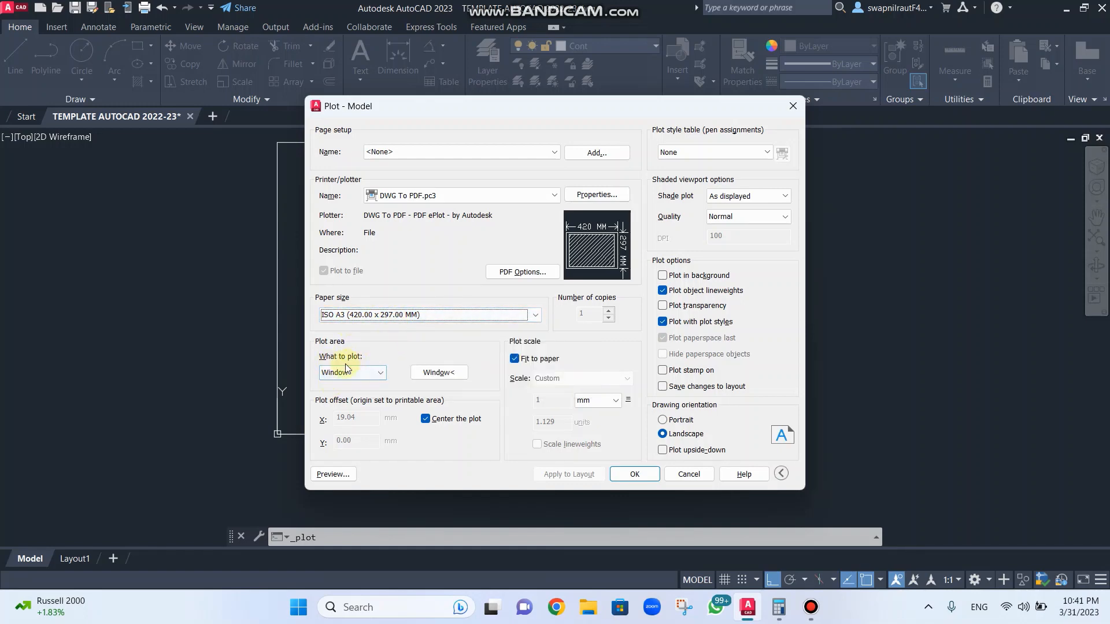
Step: Set the plot area to a window spanning the sheet's outer border from its lower left to its upper right corner
left_click(360, 375)
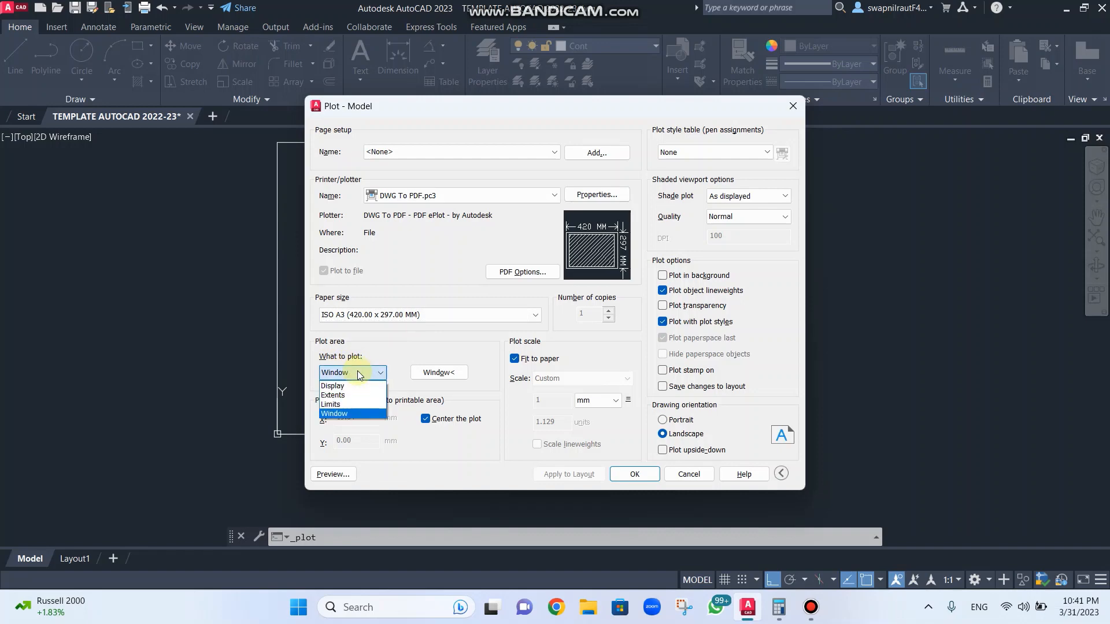
left_click(345, 414)
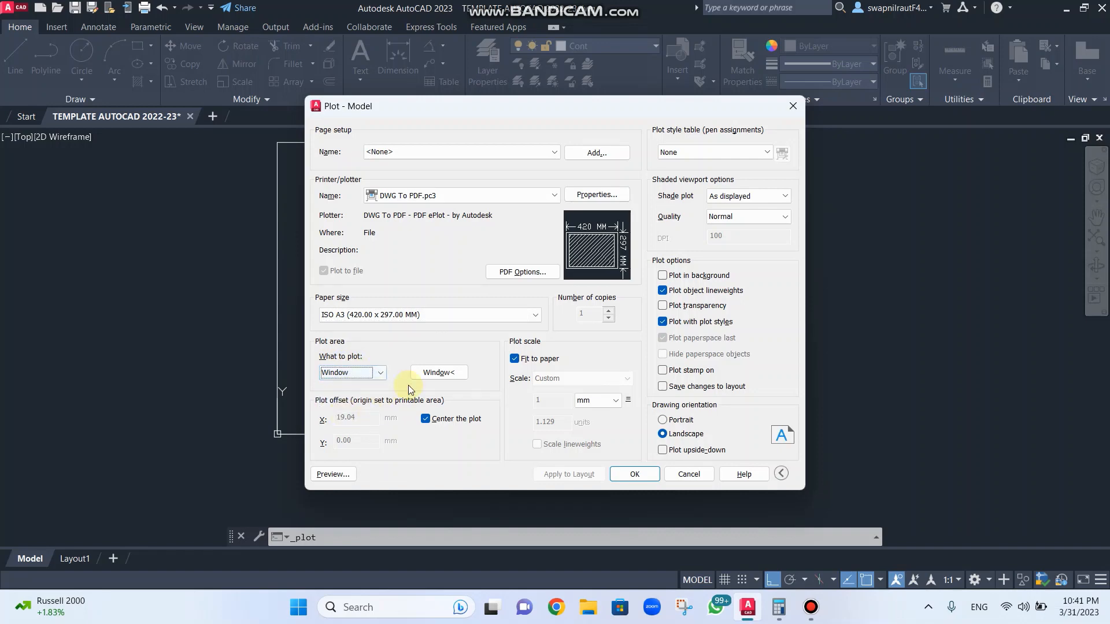
left_click(437, 373)
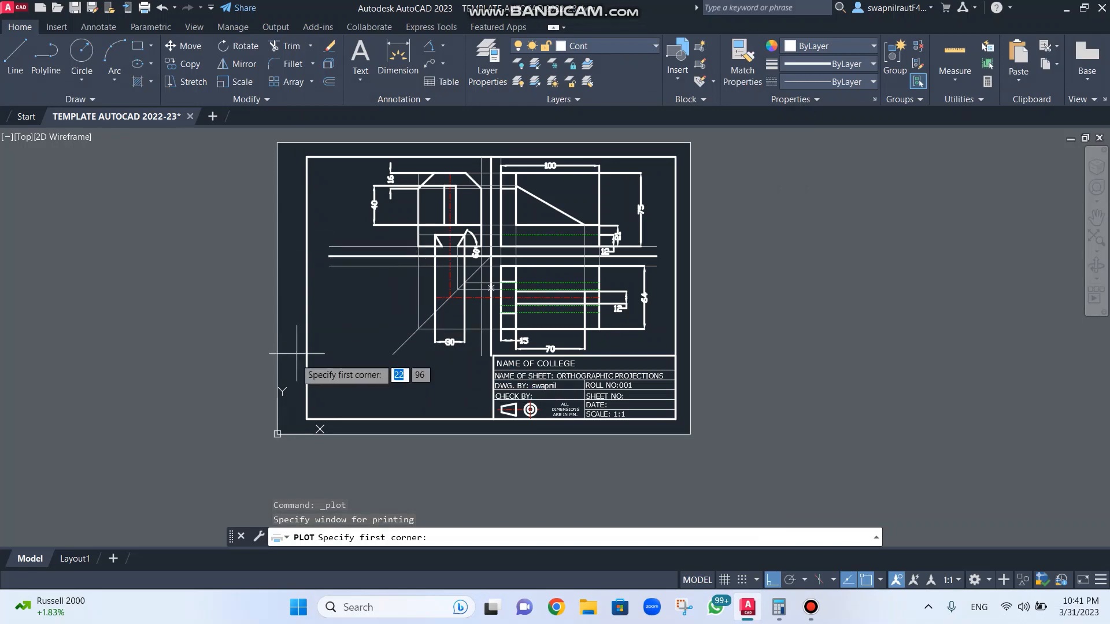
left_click(277, 434)
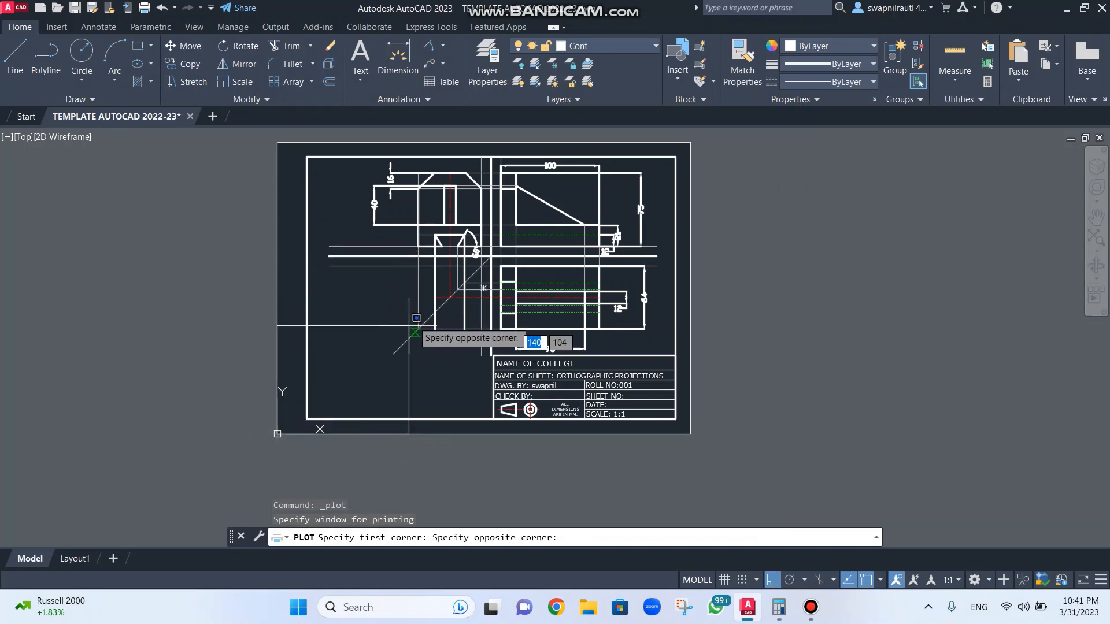
left_click(690, 142)
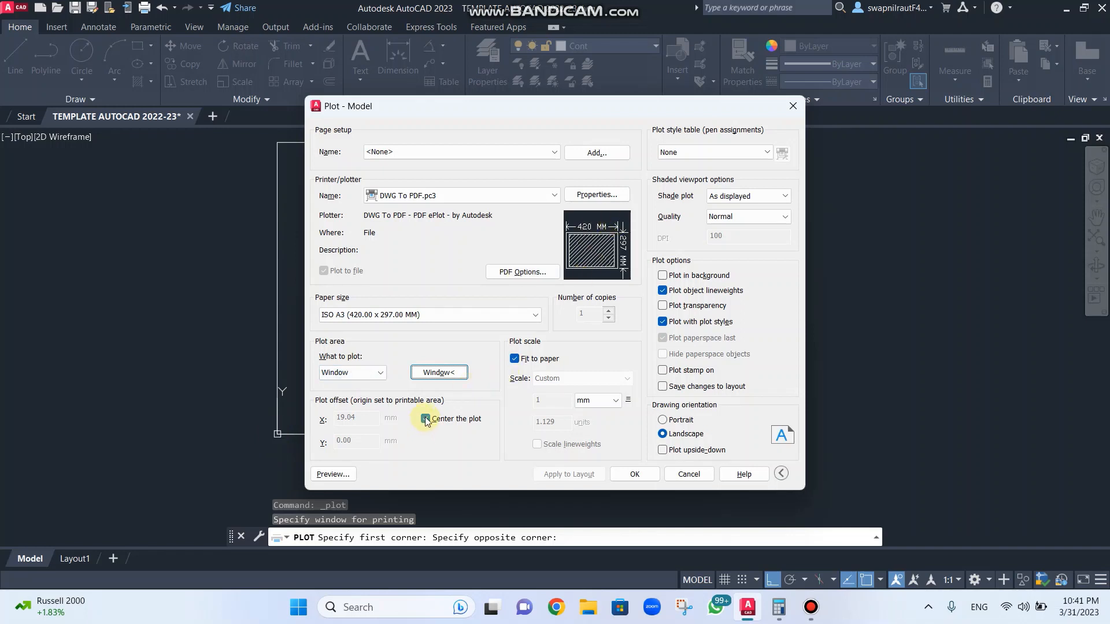
Step: Plot the sheet to a PDF named pb 01 in the AUTOCAD 2023 folder on the Desktop
left_click(635, 474)
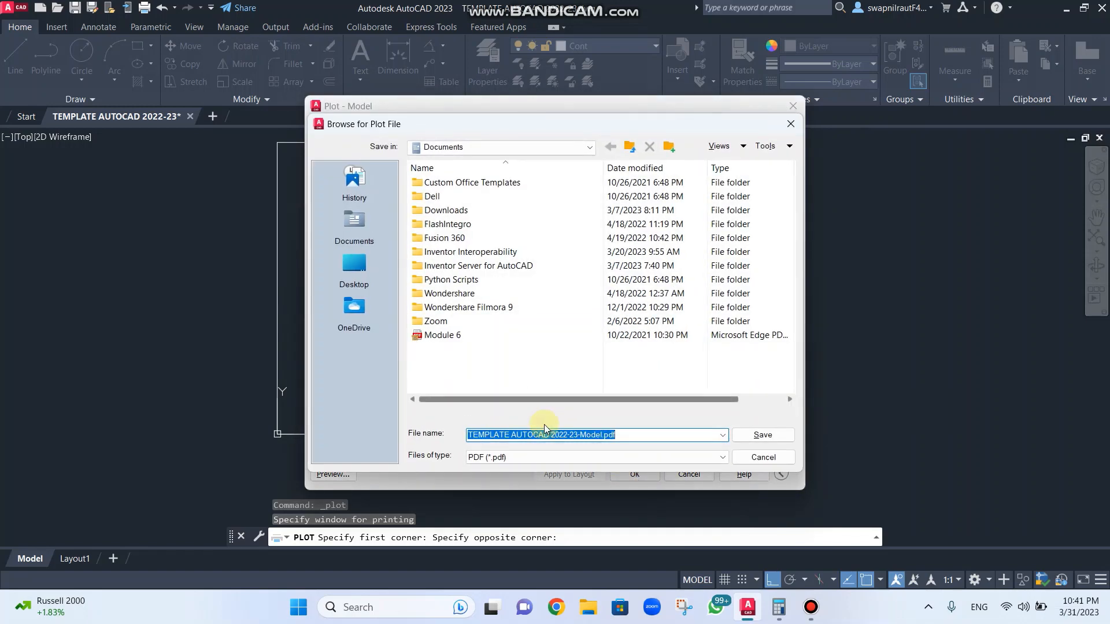
left_click(354, 271)
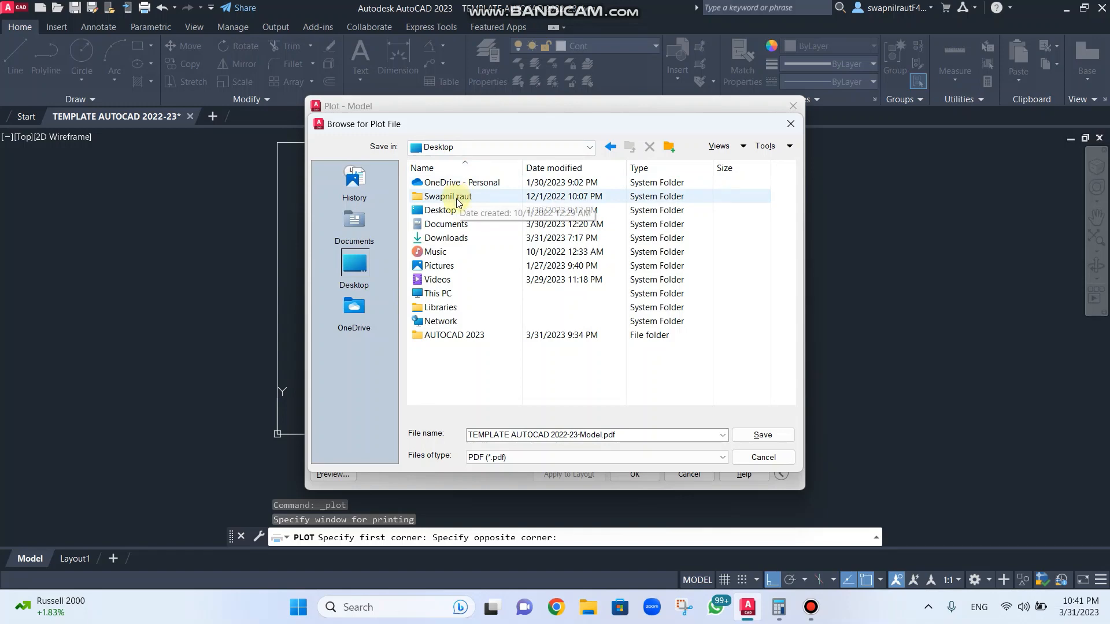
double_click(445, 335)
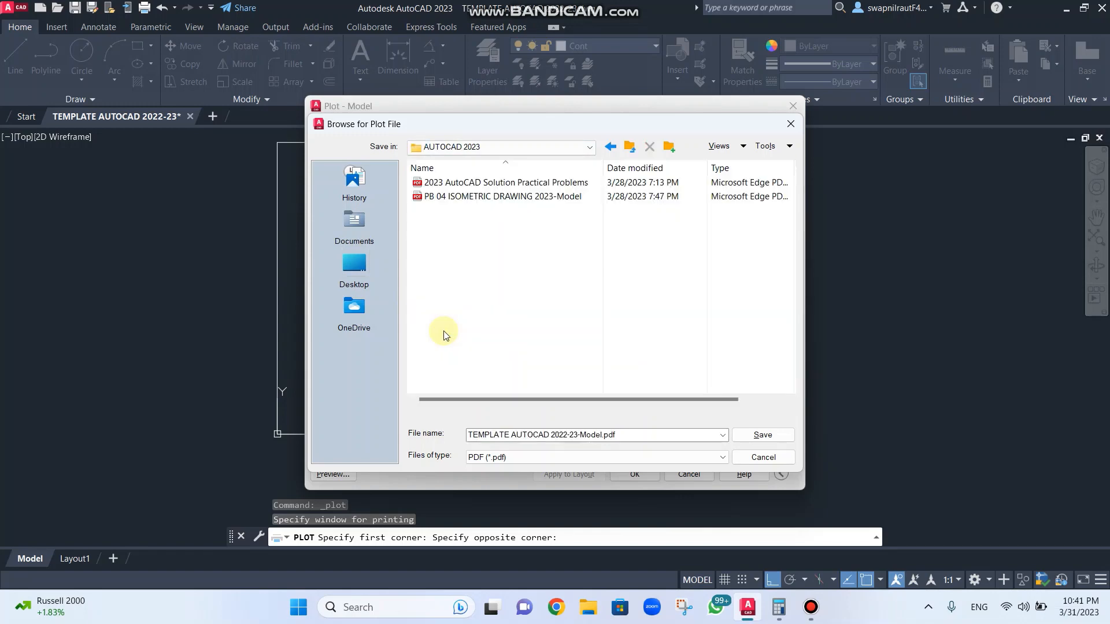
triple_click(618, 435)
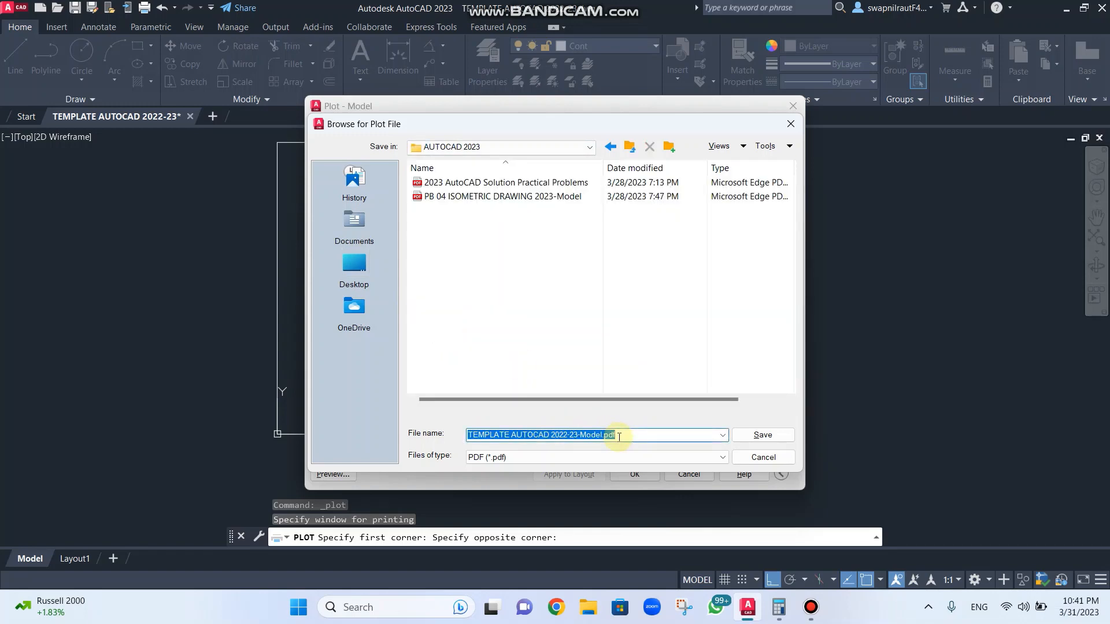
type("pb")
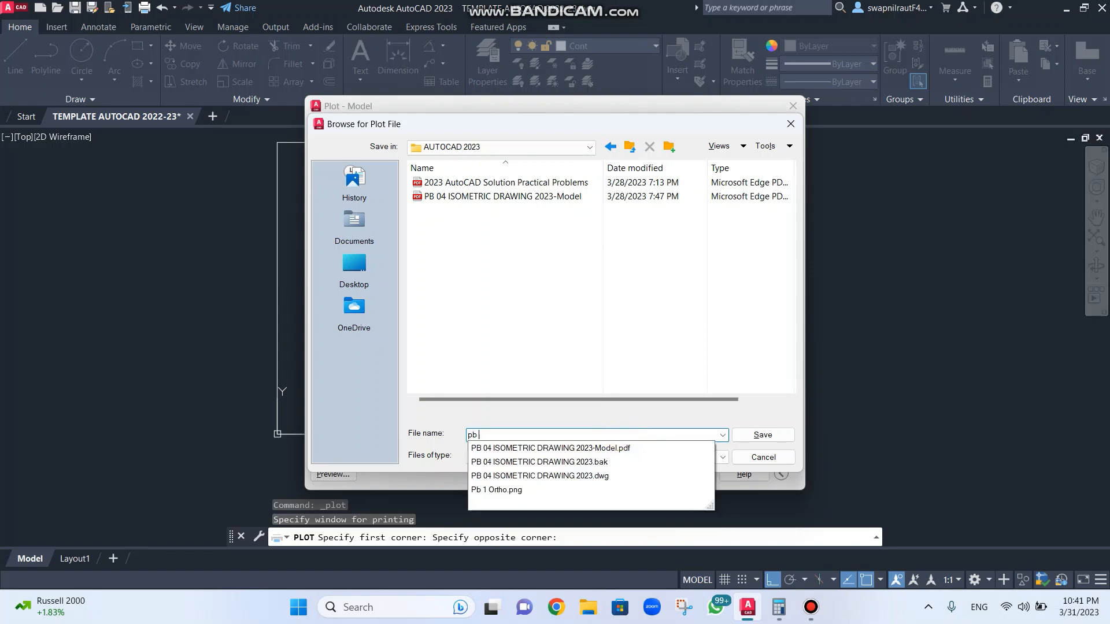
type(" 01")
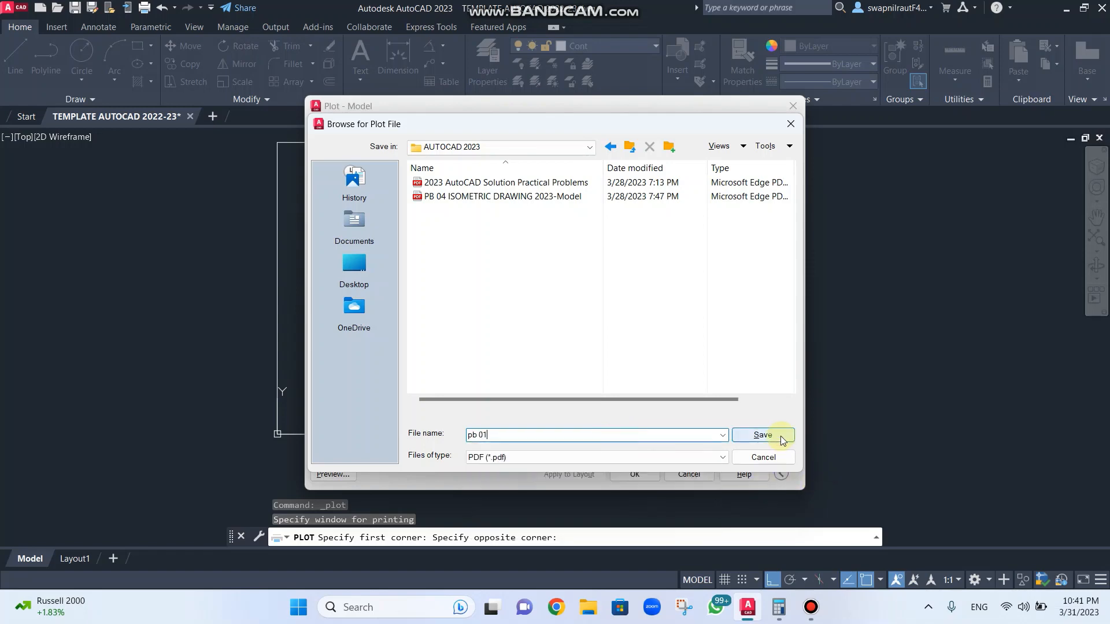
left_click(764, 435)
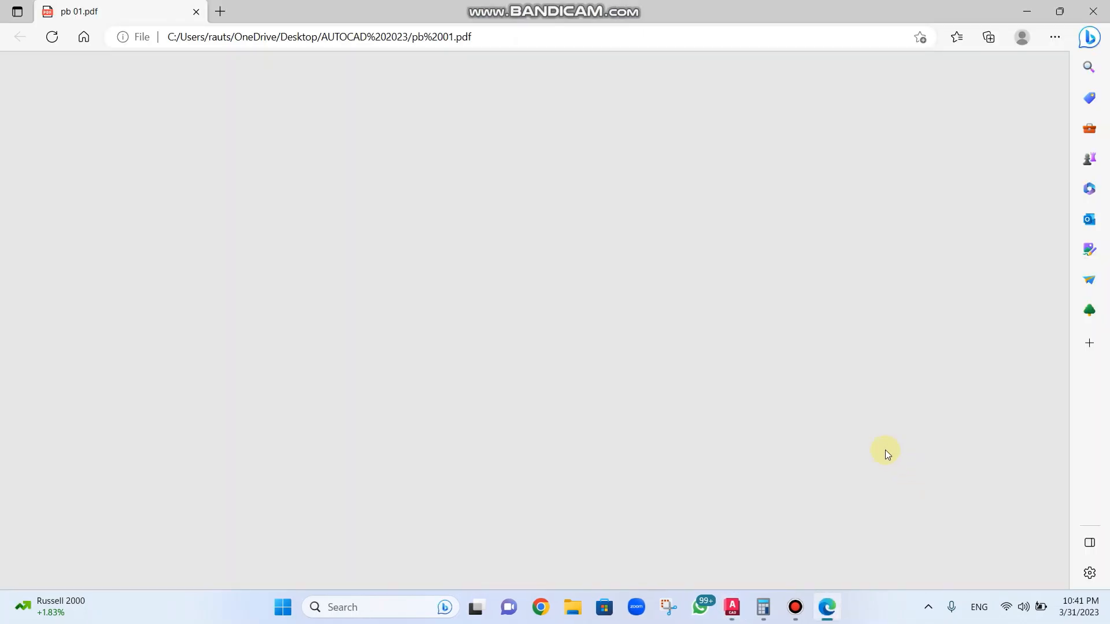
Step: Examine the plotted PDF's orthographic views, dimensions and title block at a reduced zoom
scroll(719, 367, "down", 3)
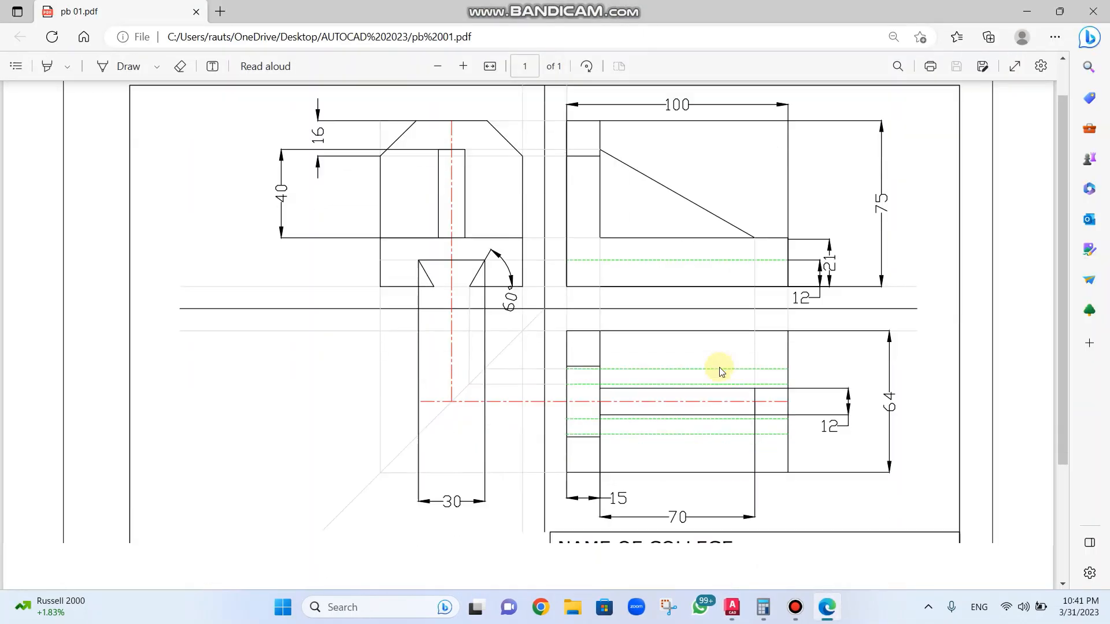
scroll(720, 370, "down", 1)
scroll(720, 368, "up", 3)
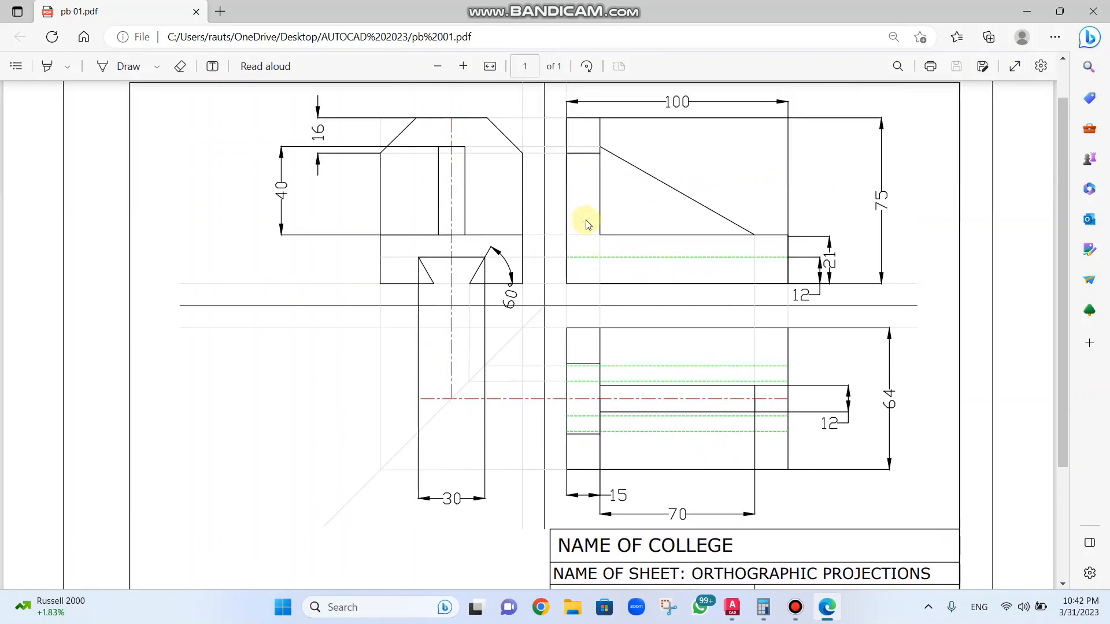
left_click(440, 69)
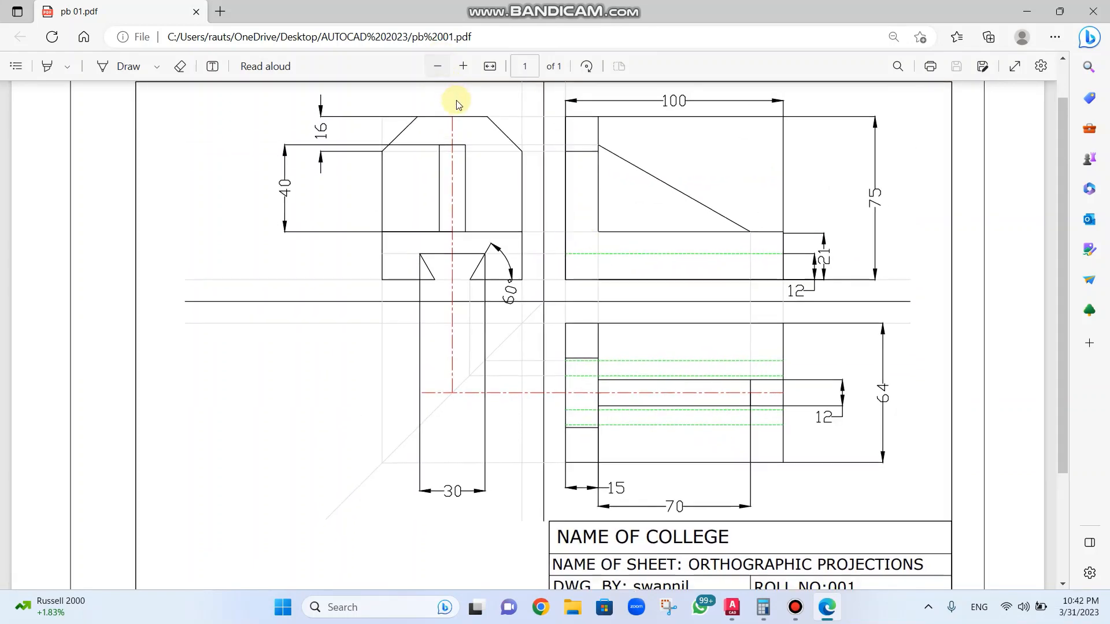
left_click(440, 67)
scroll(518, 184, "down", 2)
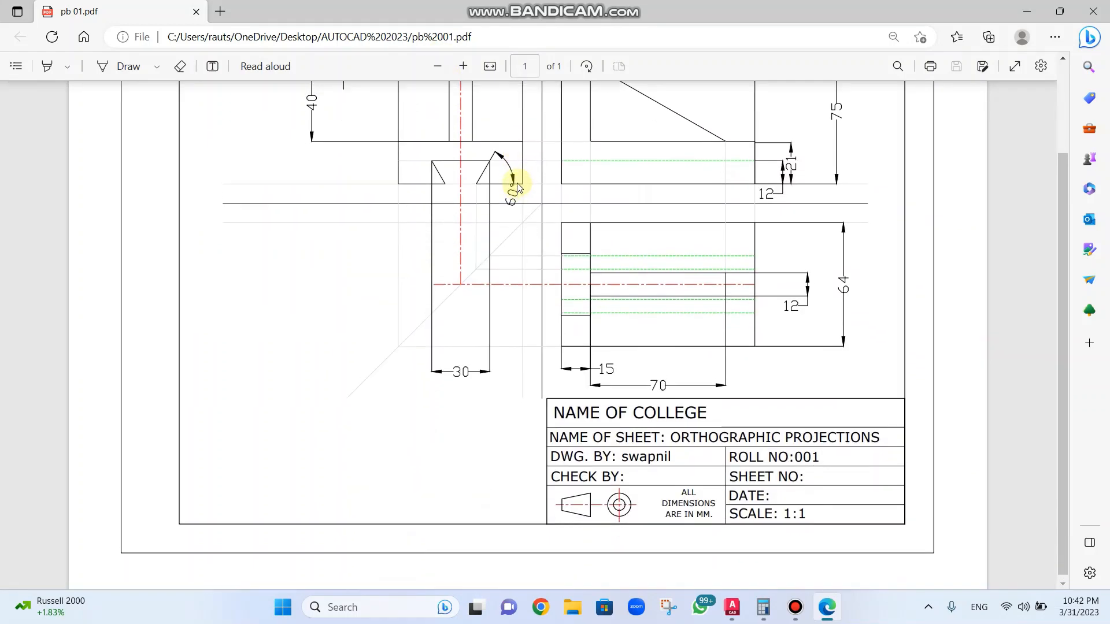
scroll(515, 178, "up", 3)
left_click(438, 67)
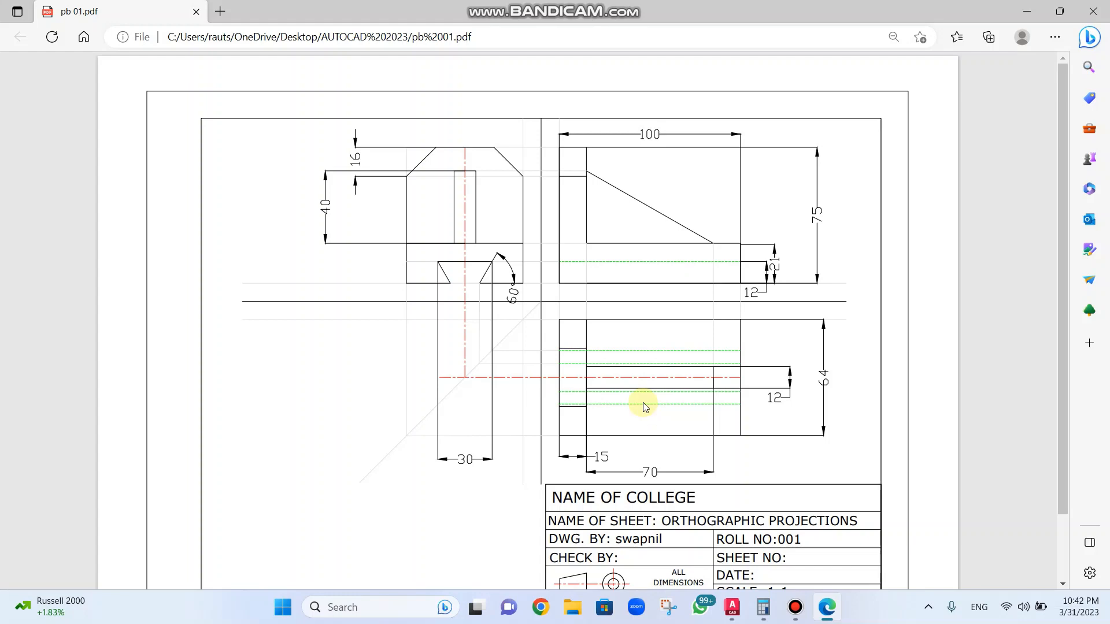
scroll(646, 408, "down", 2)
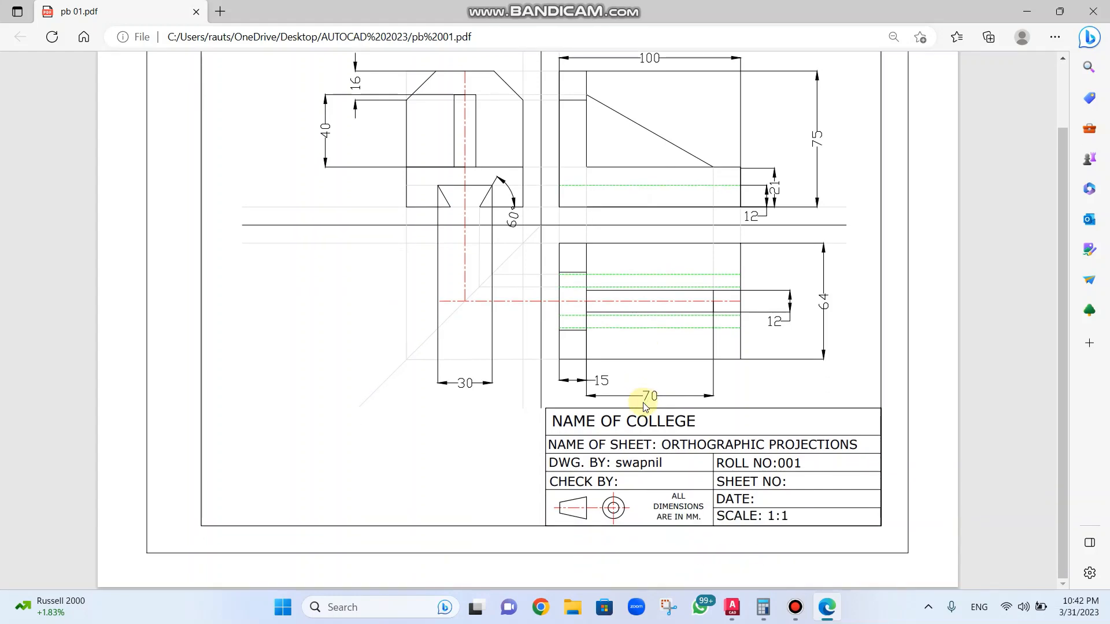